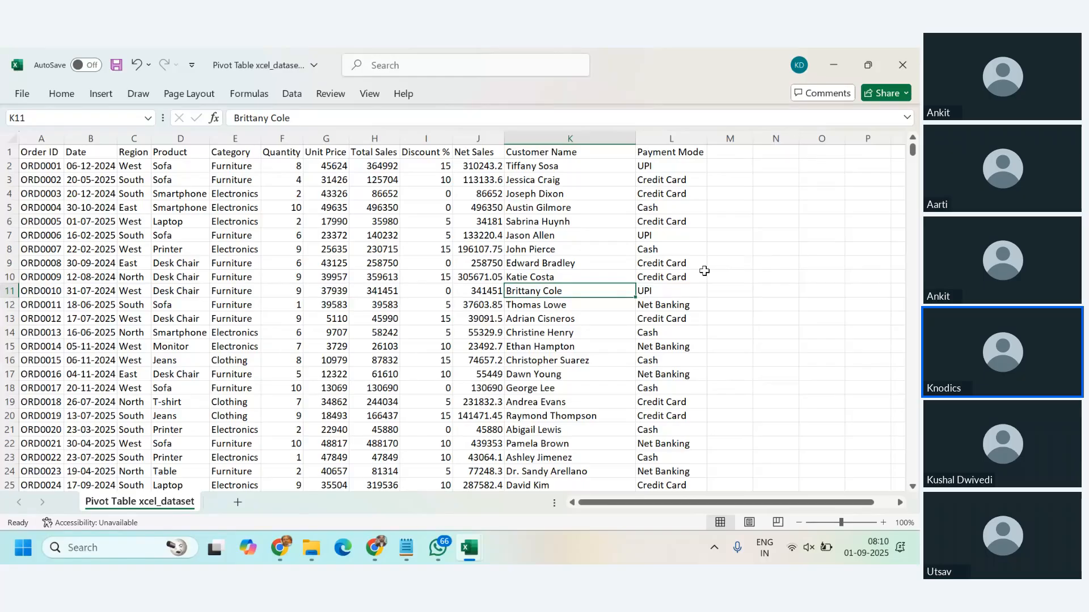
Step: Go through the sales dataset's columns one by one, from Order ID through Payment Mode
left_click(43, 151)
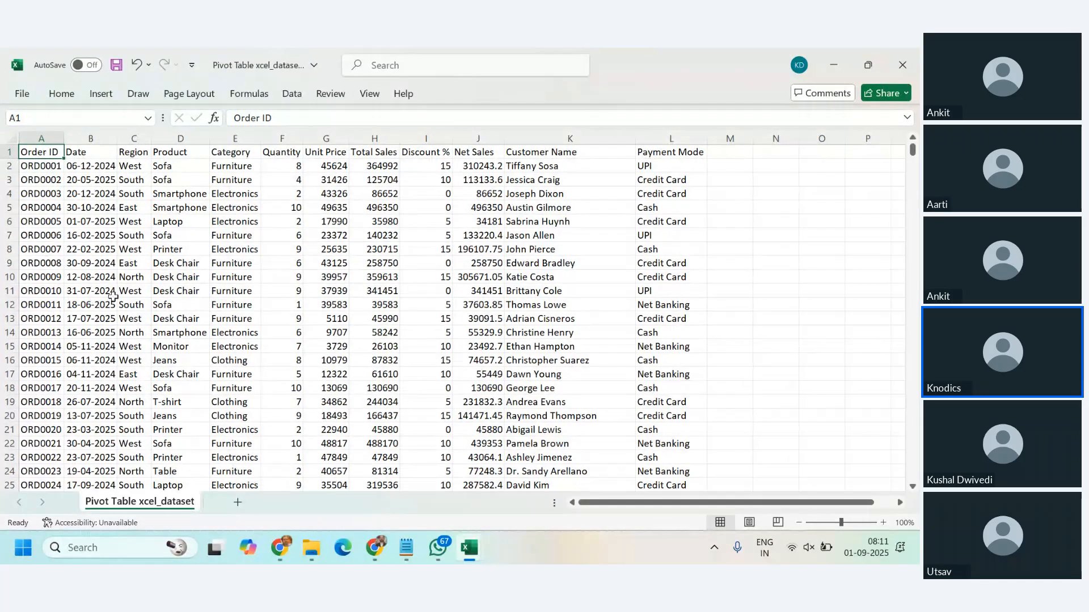
left_click(50, 140)
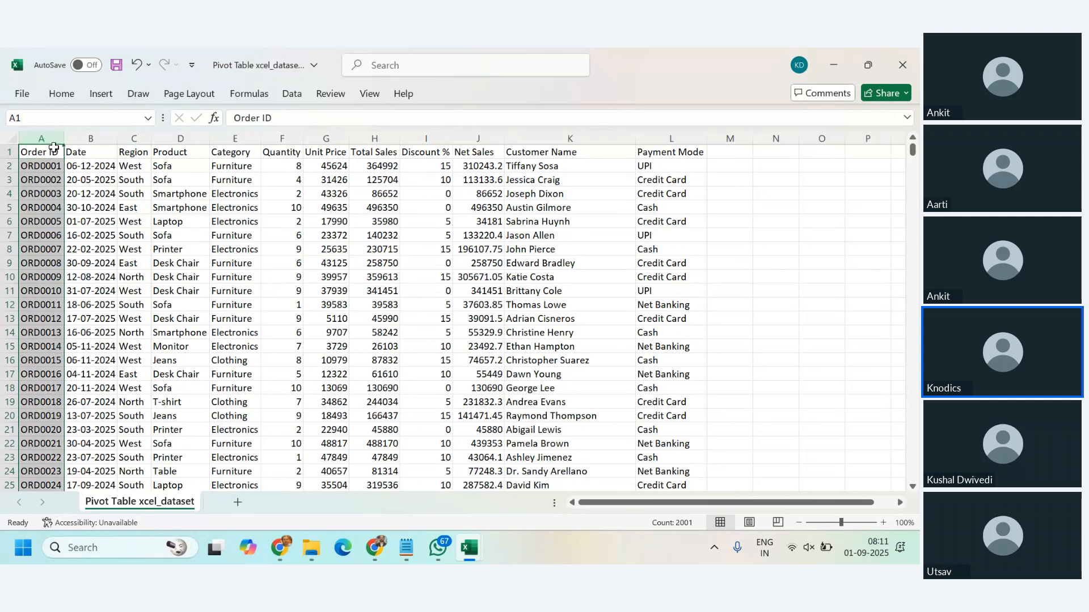
left_click(79, 152)
left_click(142, 152)
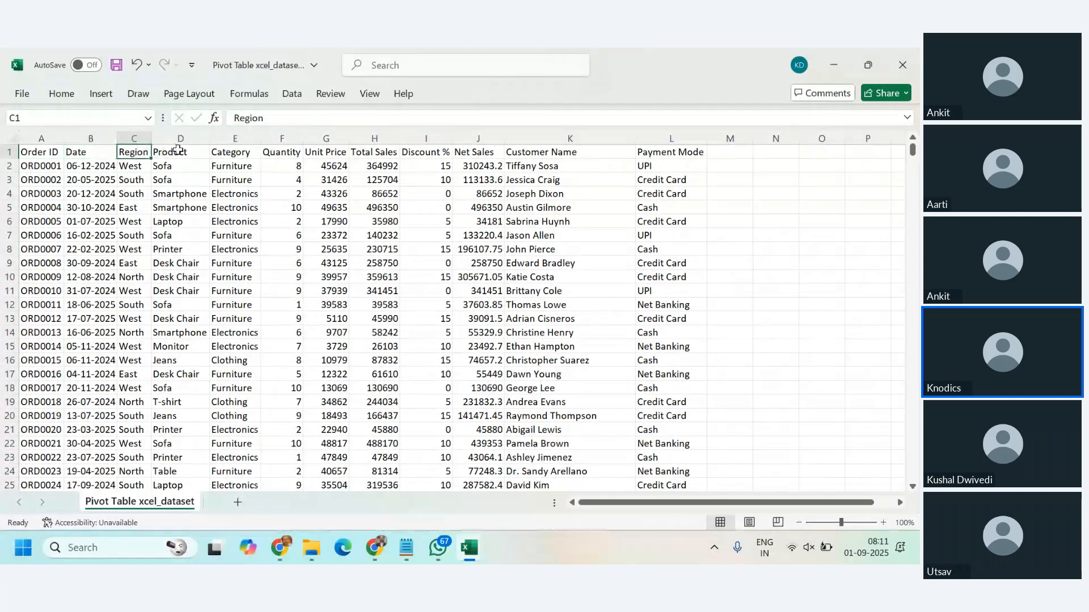
left_click(178, 152)
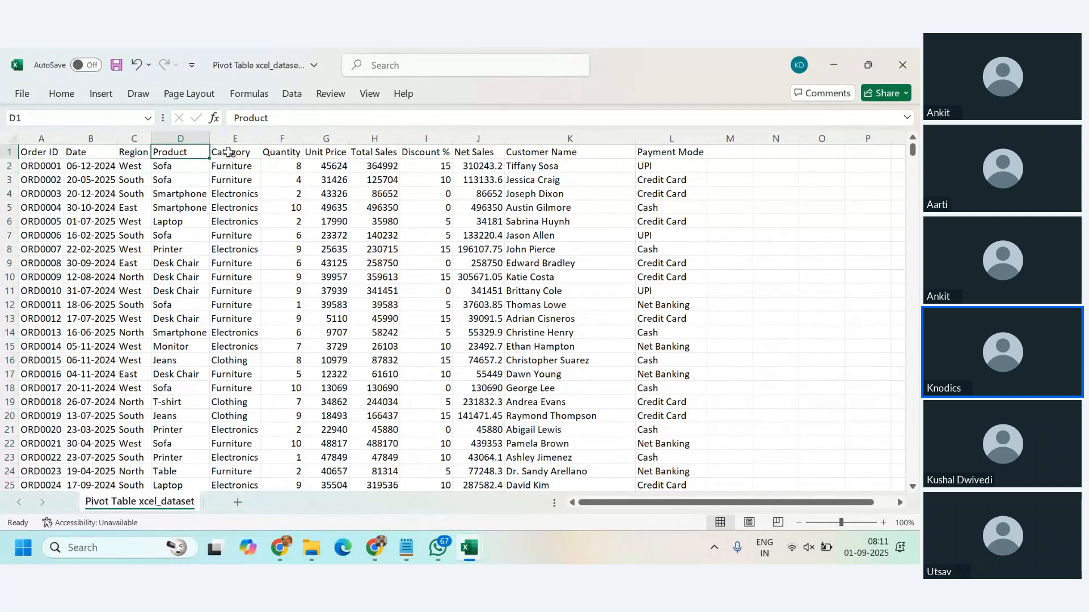
left_click(283, 152)
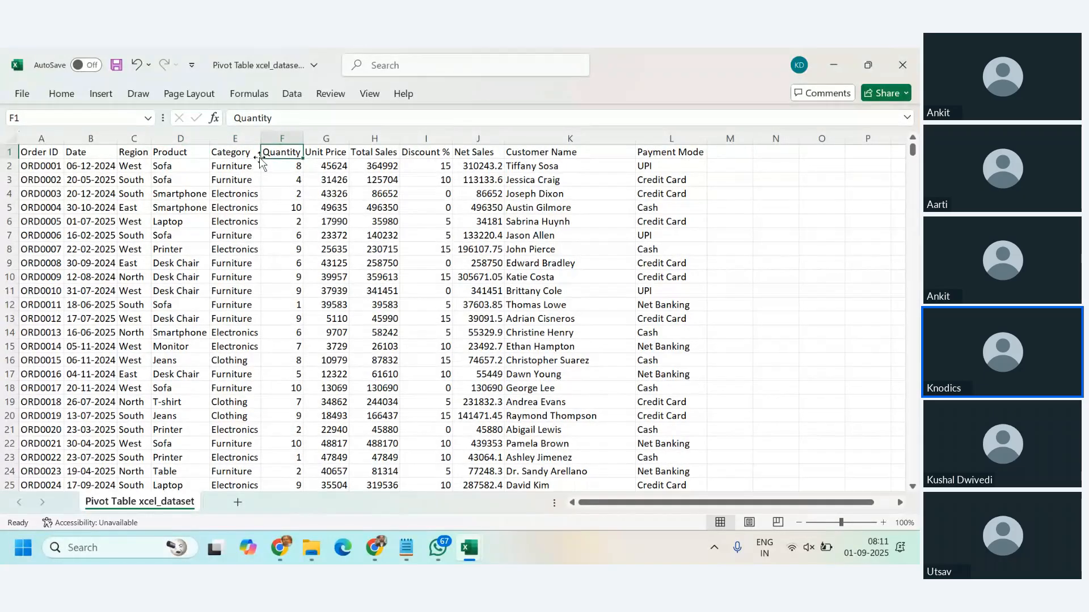
left_click(339, 153)
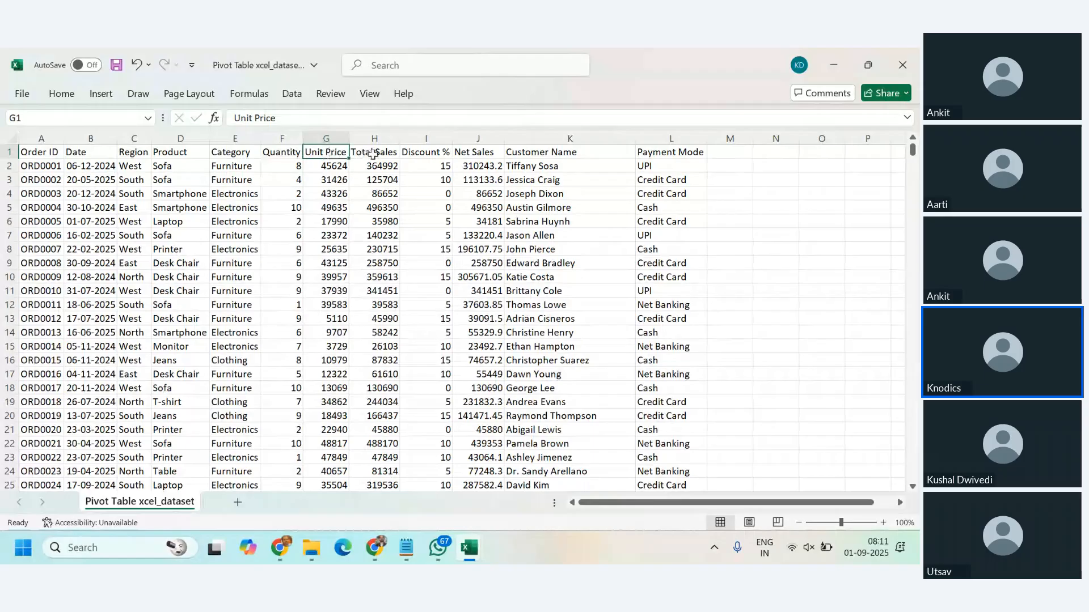
left_click(373, 155)
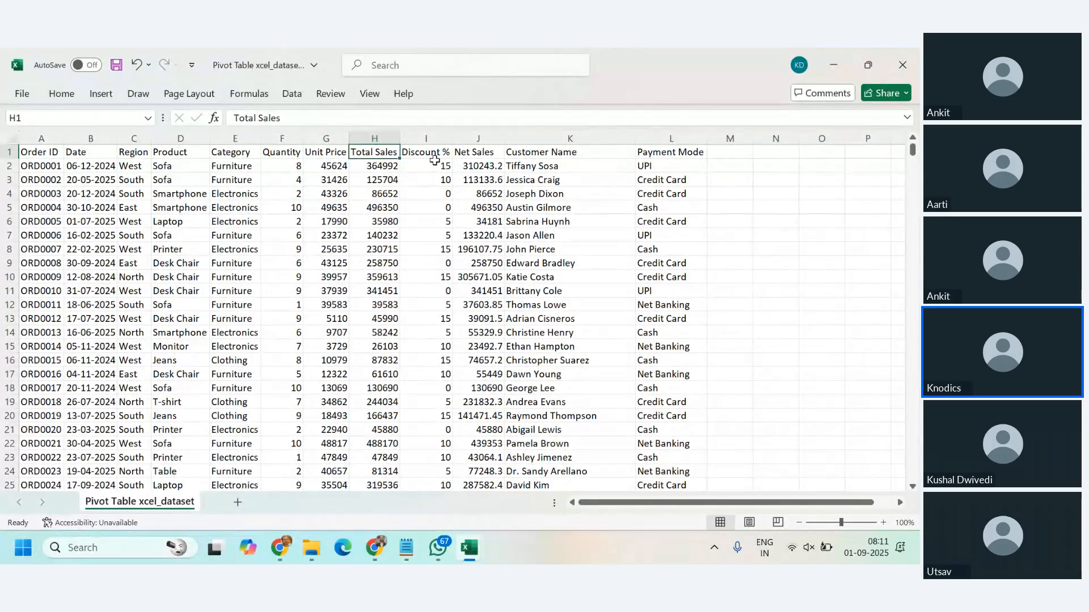
left_click(433, 154)
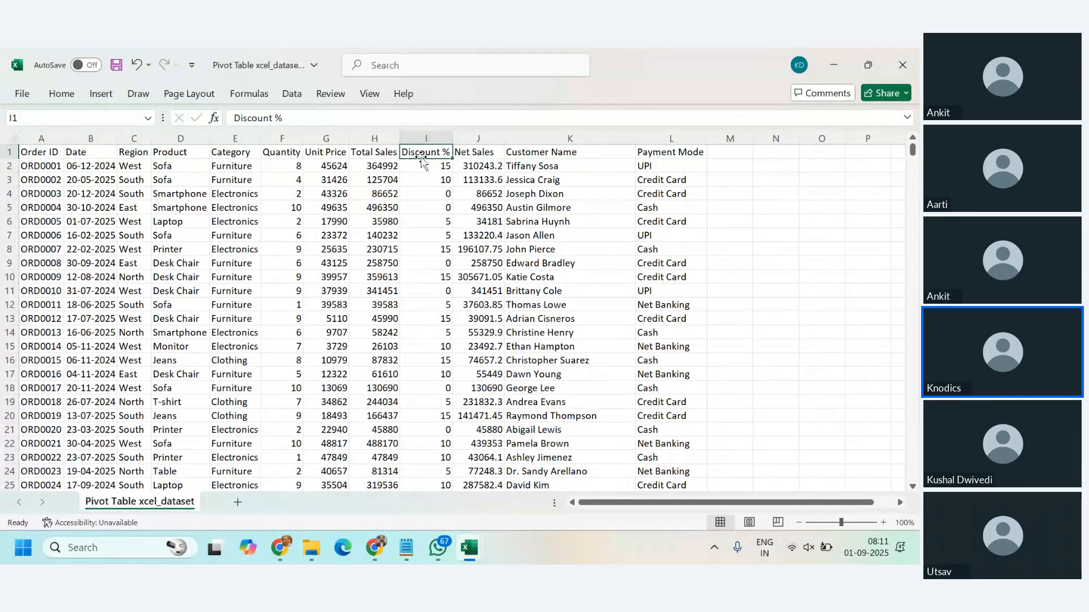
left_click(426, 137)
left_click(477, 154)
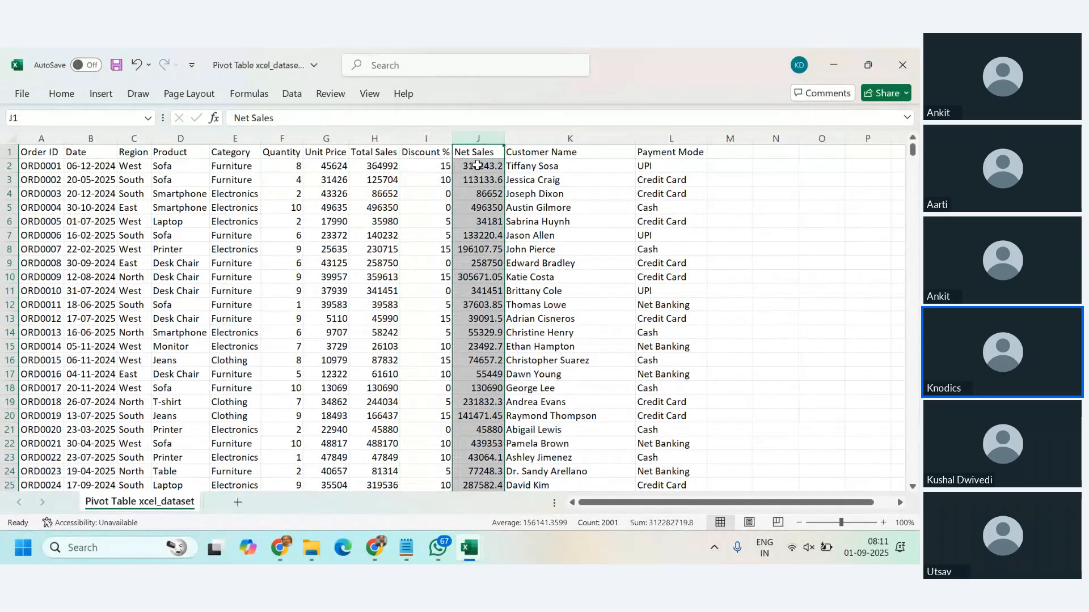
left_click(477, 167)
left_click(570, 138)
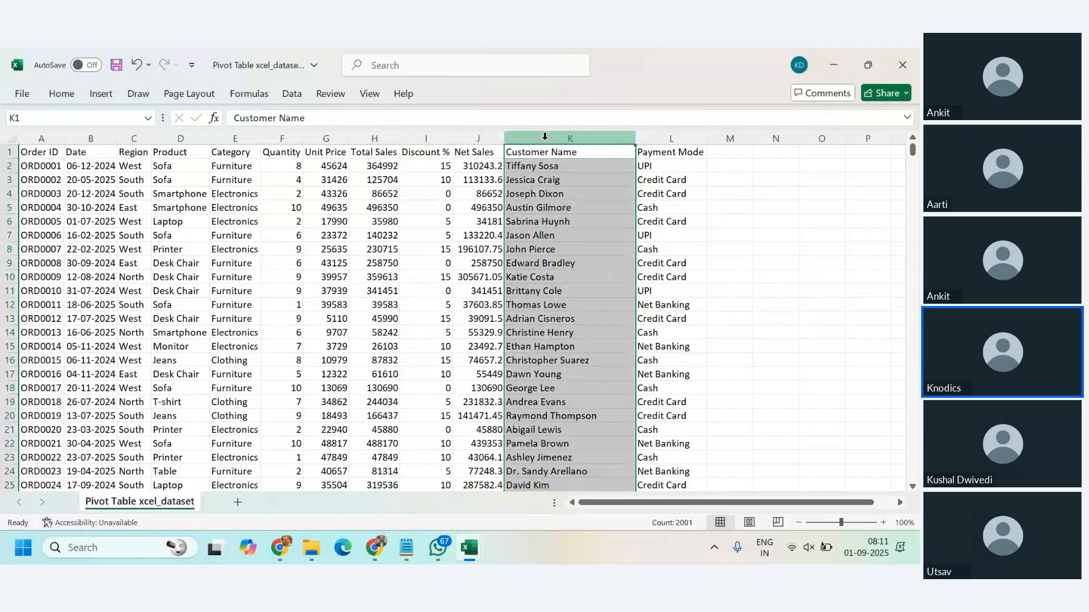
left_click(661, 138)
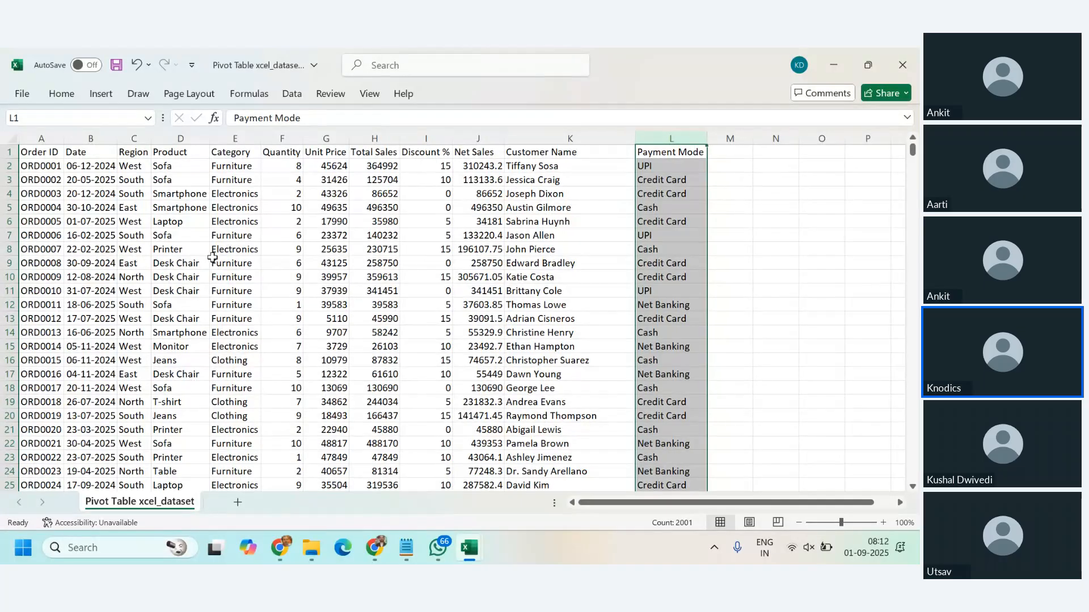
Step: Select the whole dataset from the Order ID header in A1 through its last row and check where the data ends
left_click(35, 153)
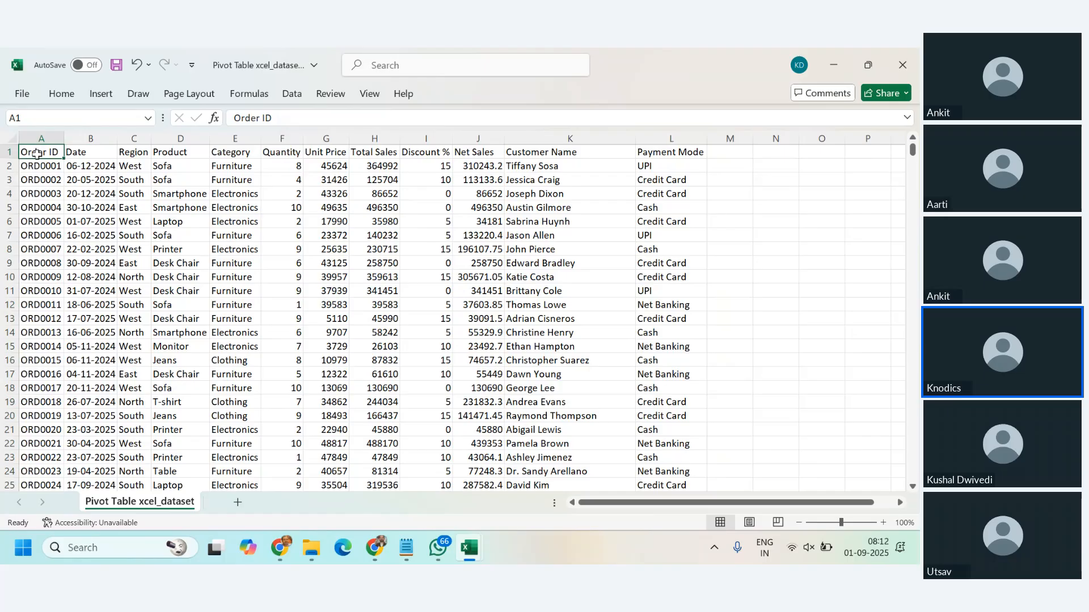
key("ctrl+shift+End")
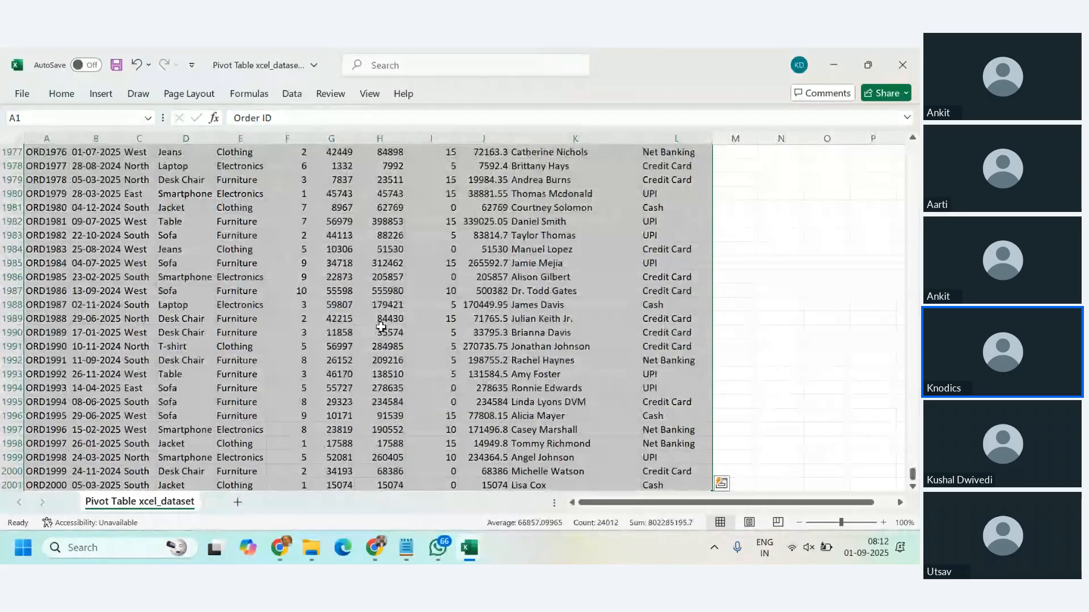
left_click(33, 361)
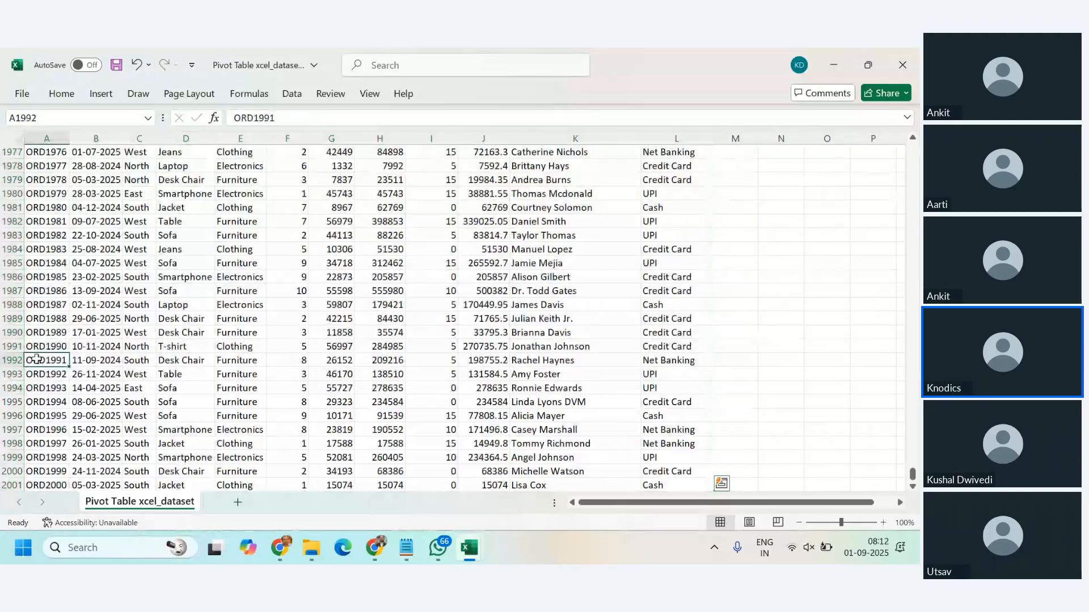
key("ctrl+Home")
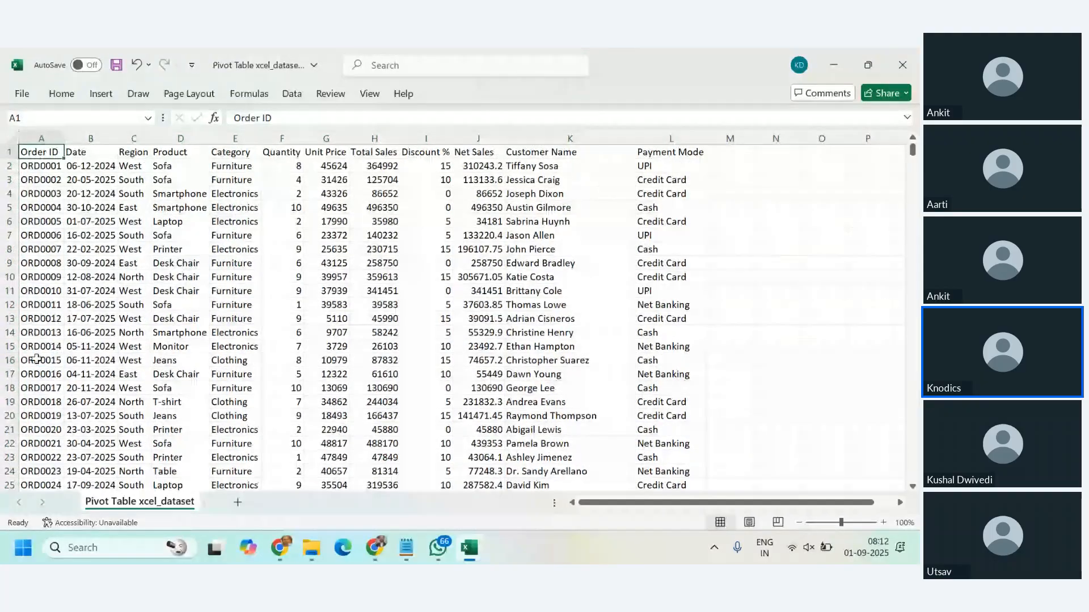
key("ctrl+shift+End")
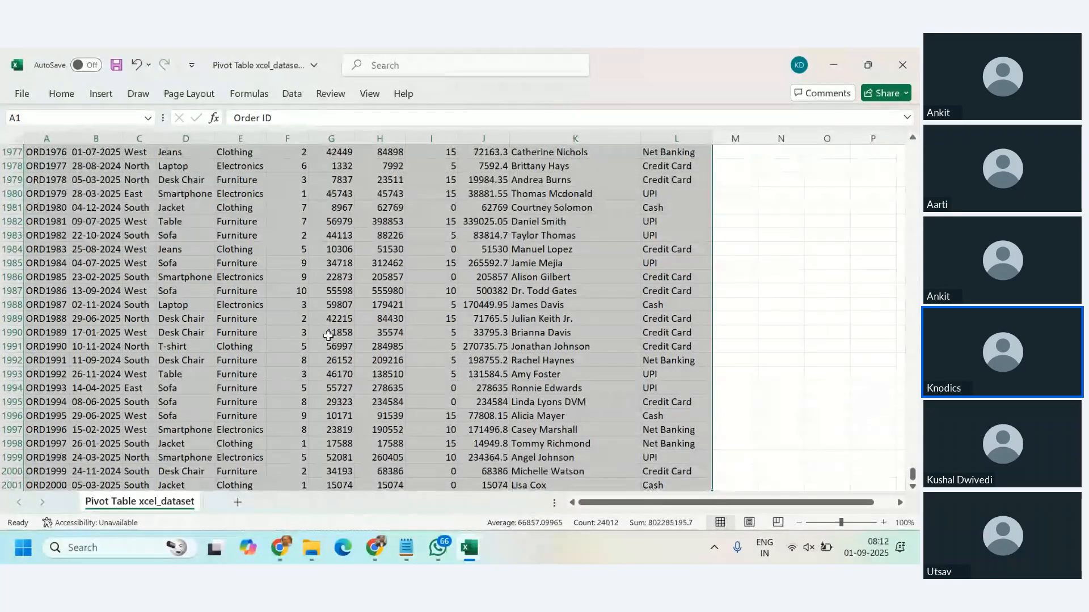
scroll(318, 358, "down", 3)
scroll(303, 381, "up", 2)
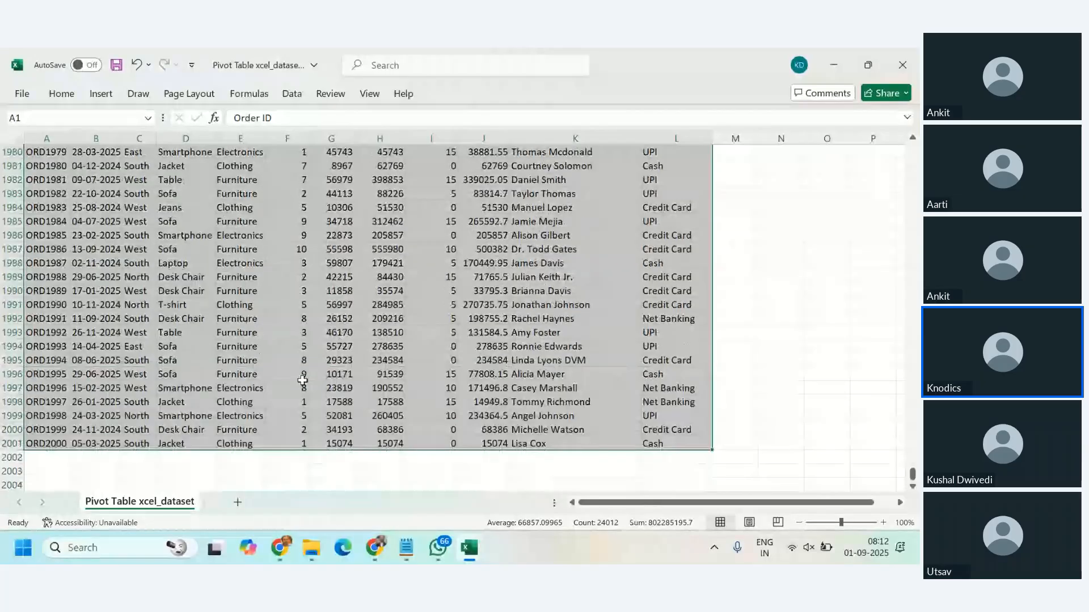
scroll(302, 381, "up", 1)
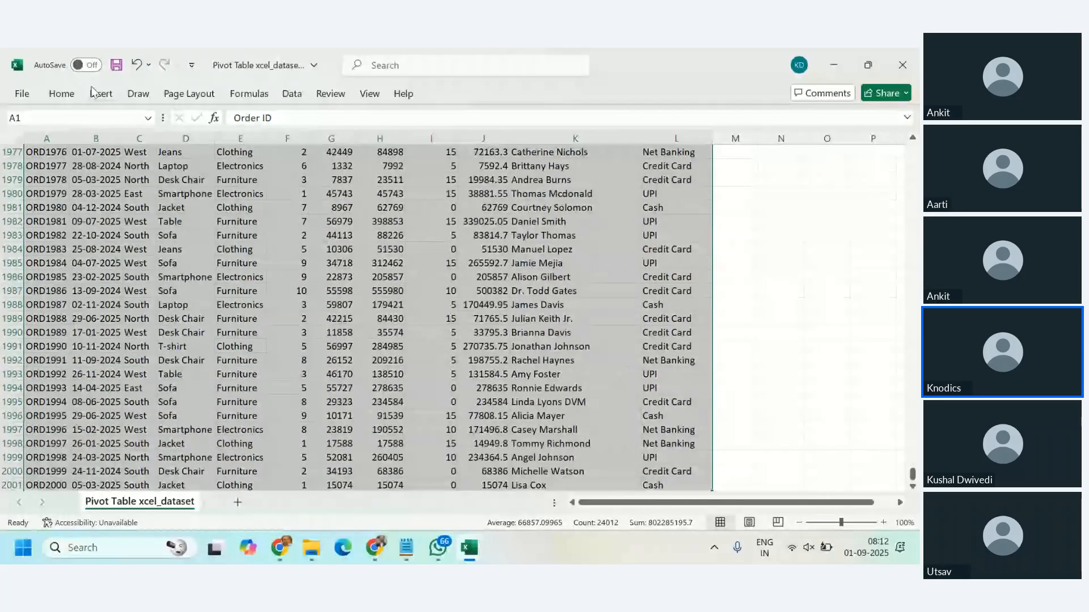
Step: Check the PivotTable from table or range settings with the whole dataset selected, then cancel without creating one
left_click(97, 94)
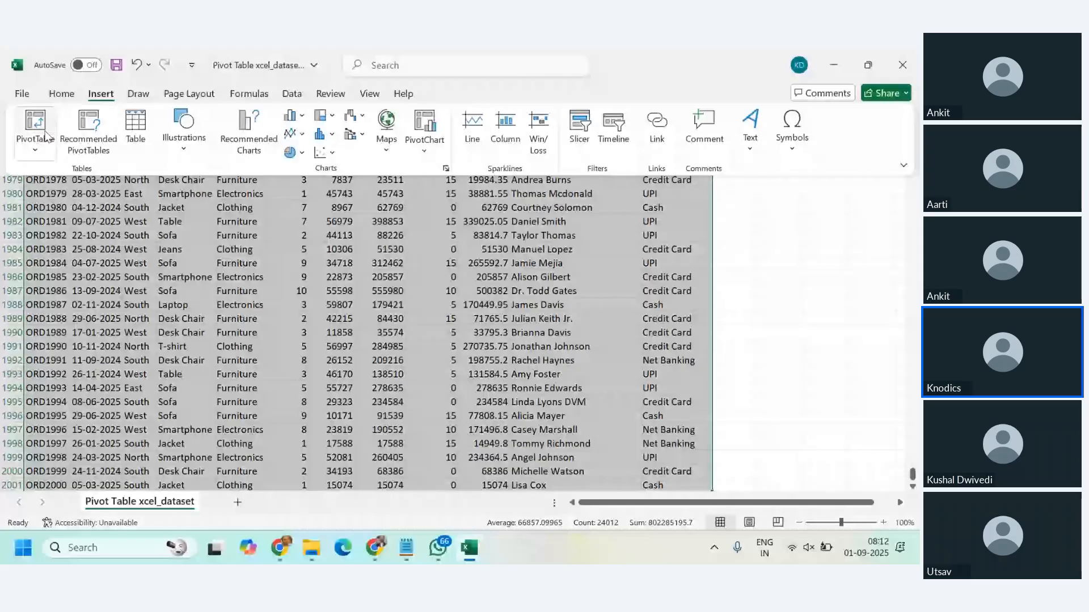
left_click(35, 149)
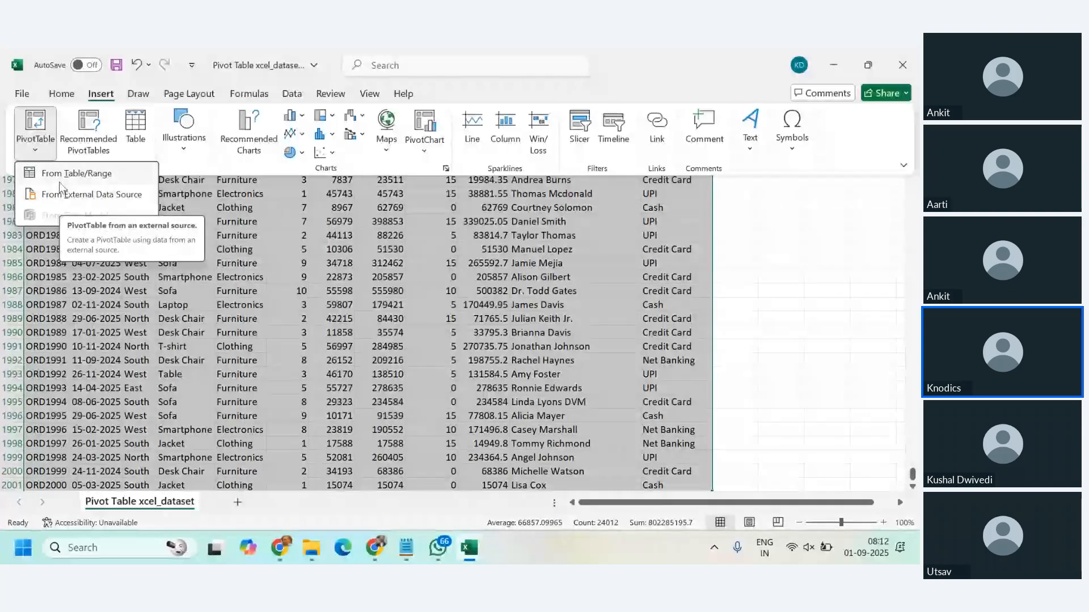
key("Escape")
key("Escape")
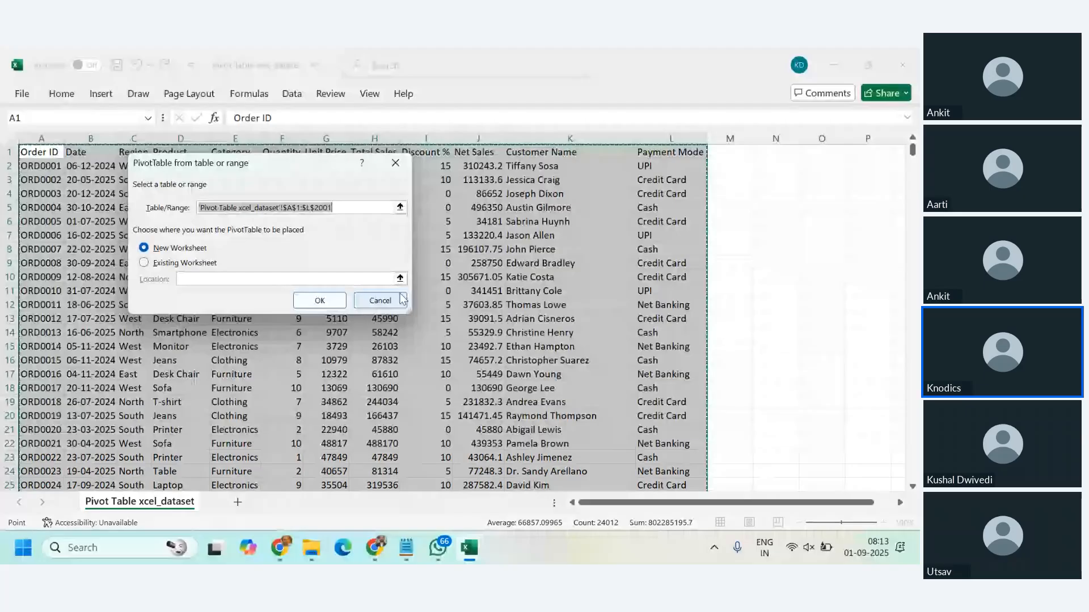
left_click(383, 302)
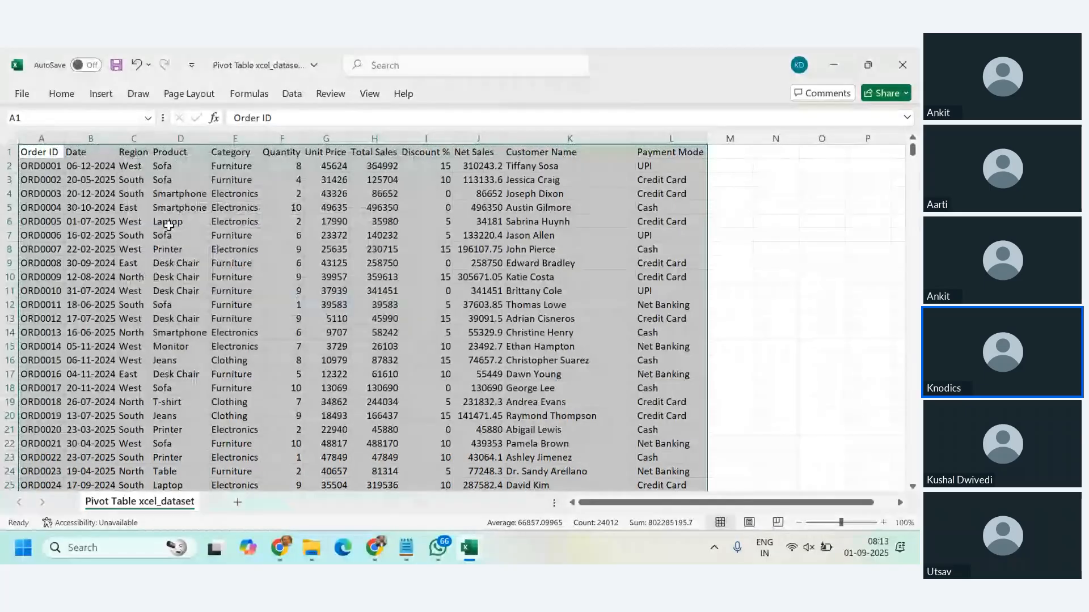
Step: Check which source range the PivotTable setup proposes with only date cell B3 selected, then cancel it
left_click(91, 180)
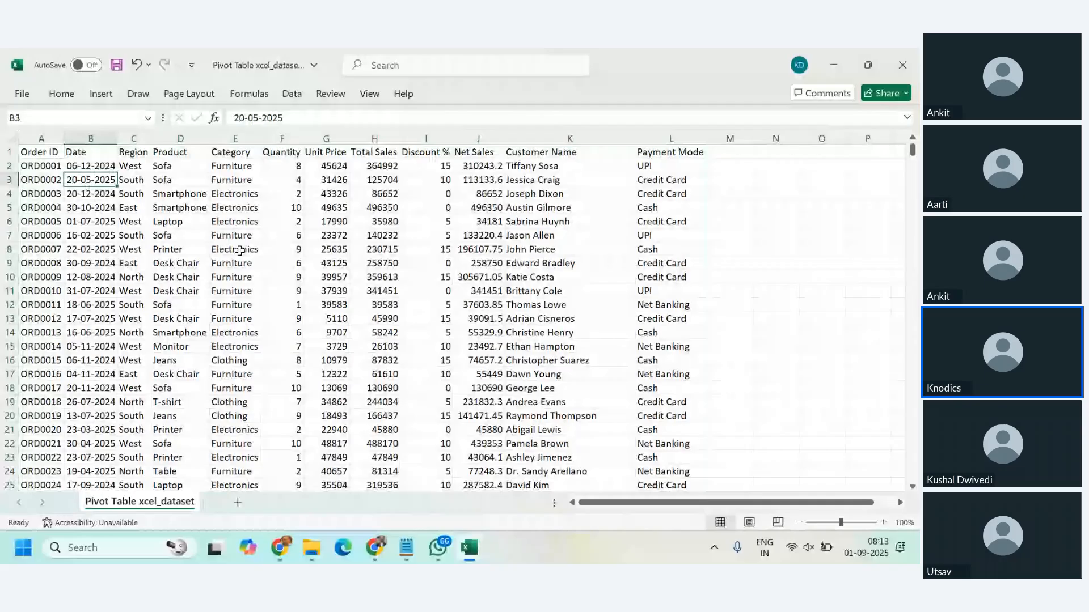
left_click(821, 180)
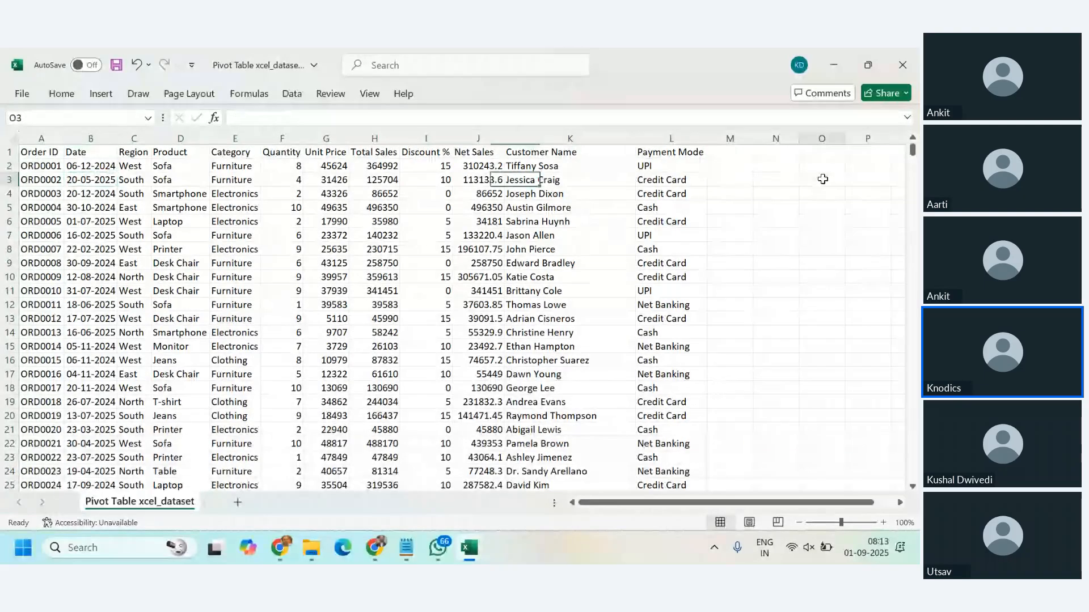
left_click(101, 181)
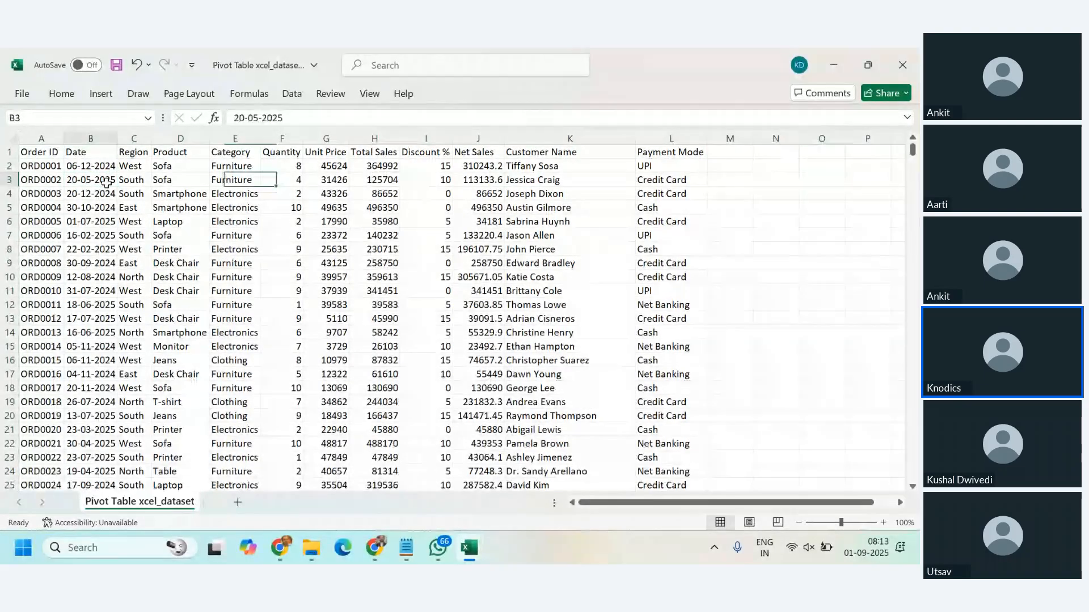
left_click(102, 95)
left_click(33, 130)
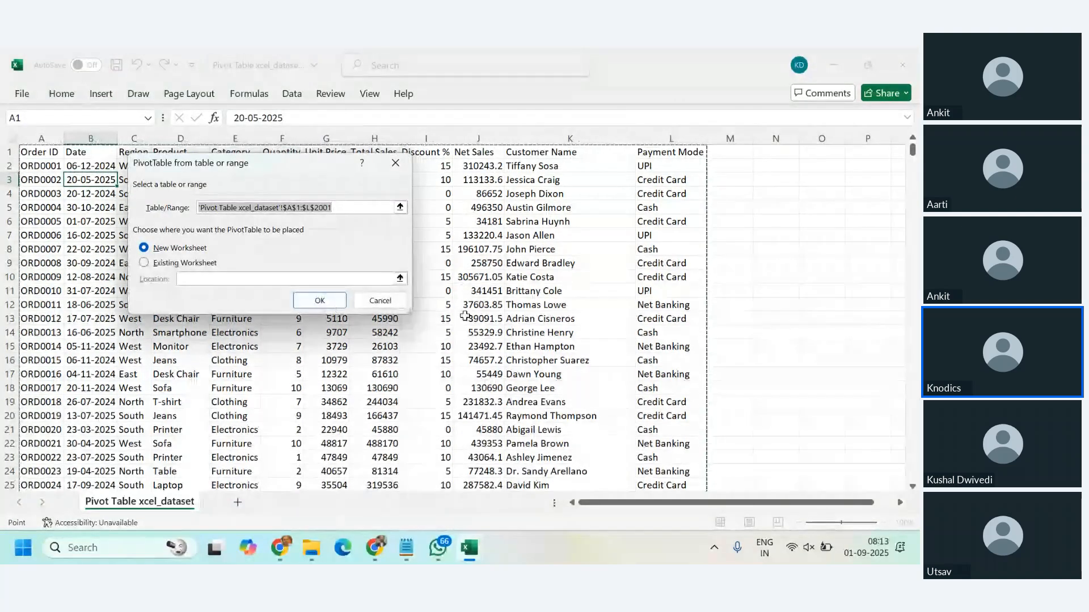
left_click(379, 299)
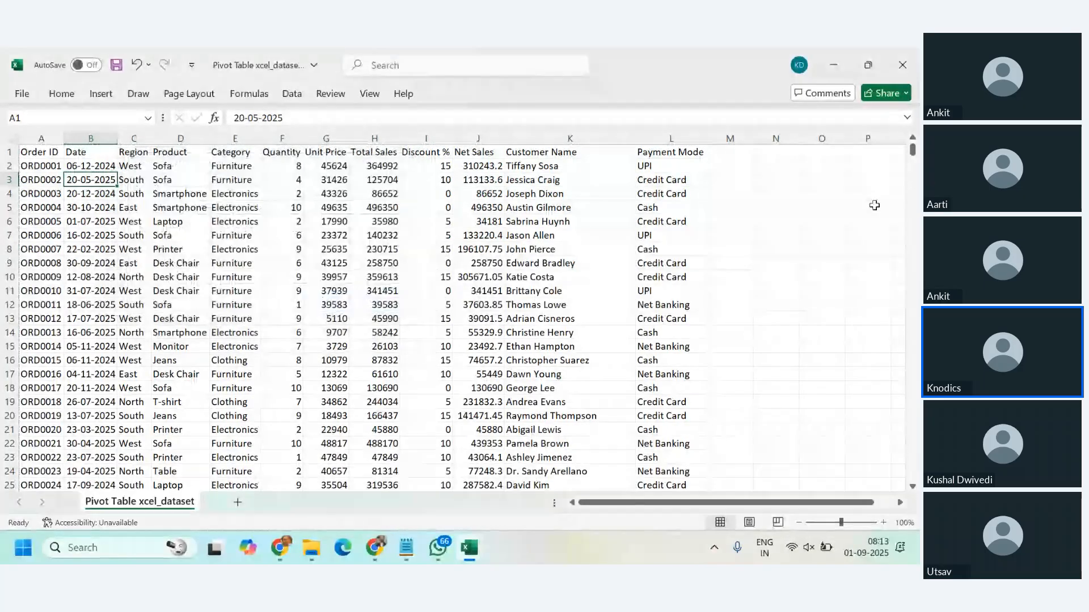
Step: Check the PivotTable from table or range settings with empty cell O3 outside the data selected, then cancel them
left_click(838, 185)
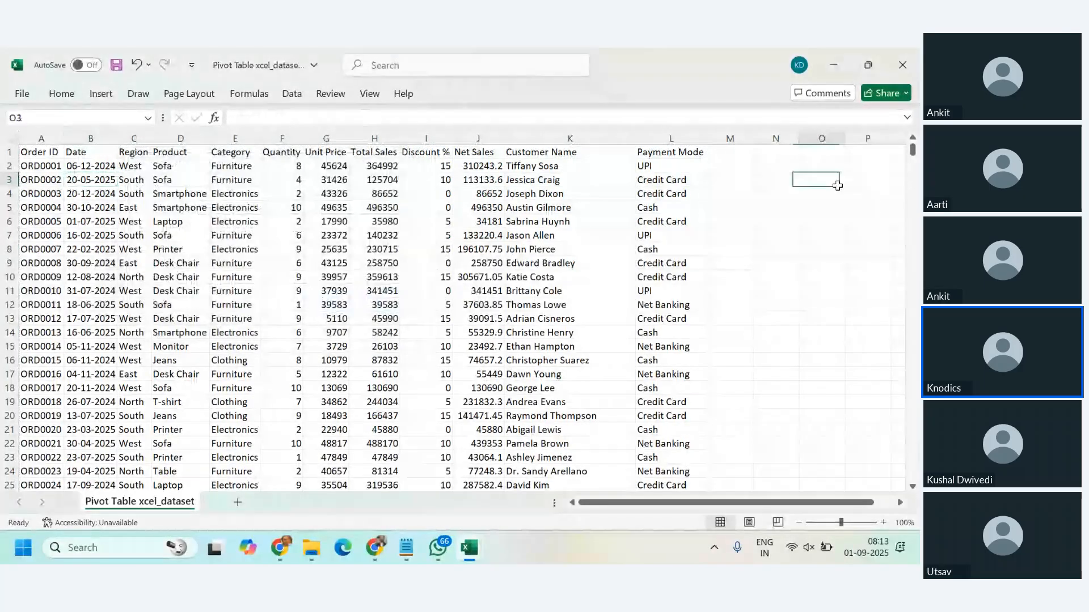
left_click(96, 95)
left_click(36, 150)
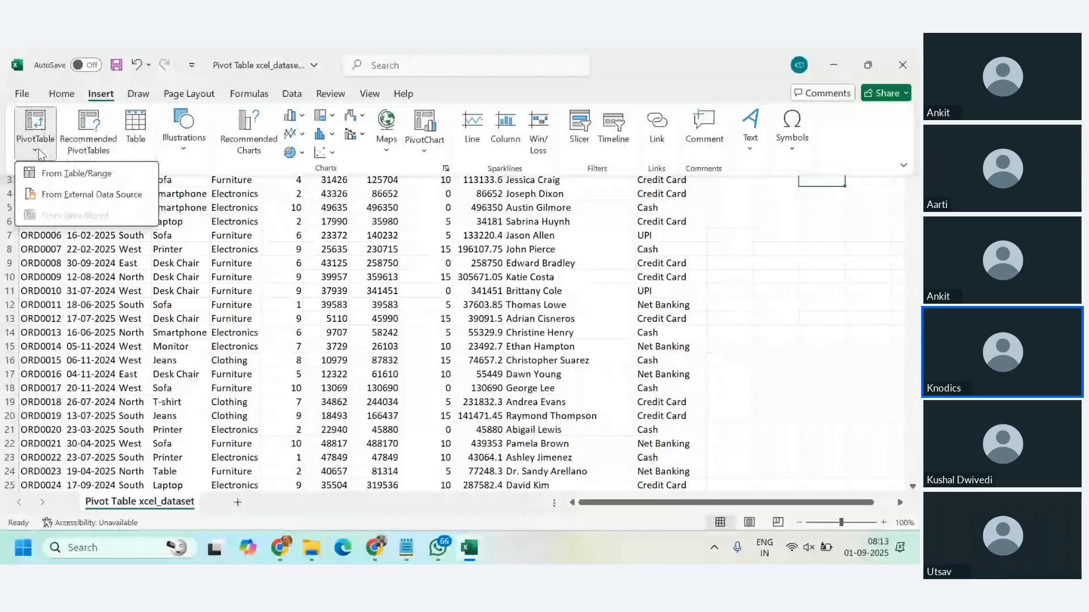
left_click(50, 173)
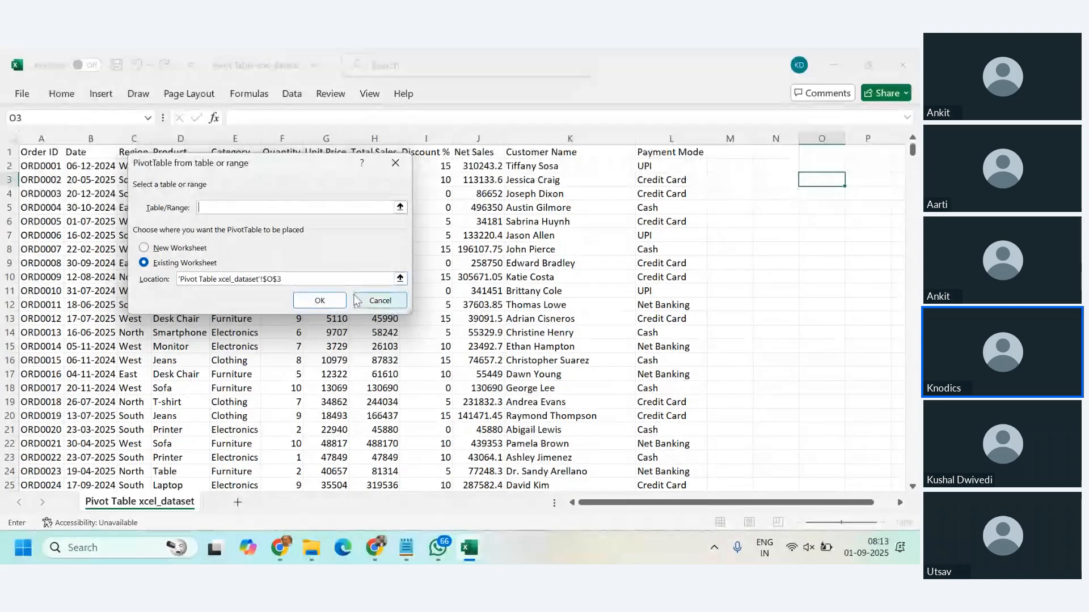
left_click(374, 301)
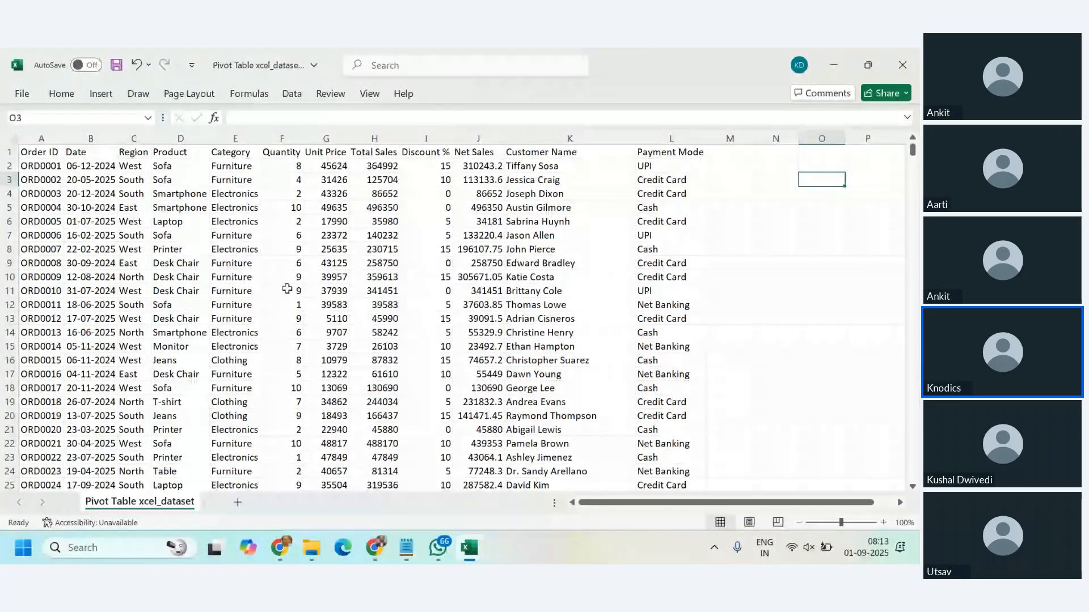
Step: Start a PivotTable from table or range with only Category cell E4 inside the data selected
left_click(235, 195)
left_click(101, 94)
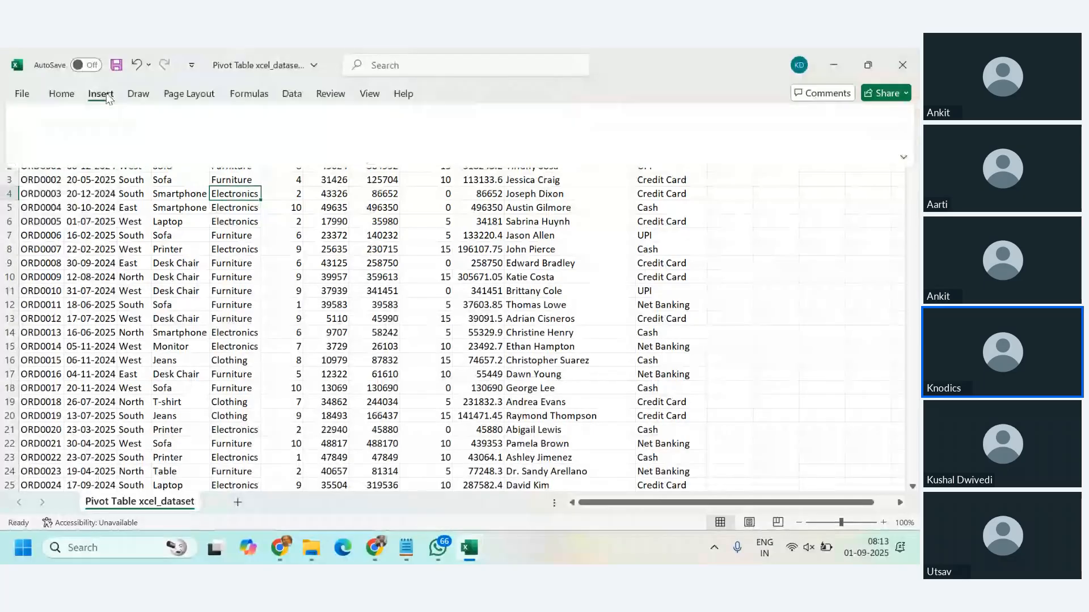
left_click(36, 152)
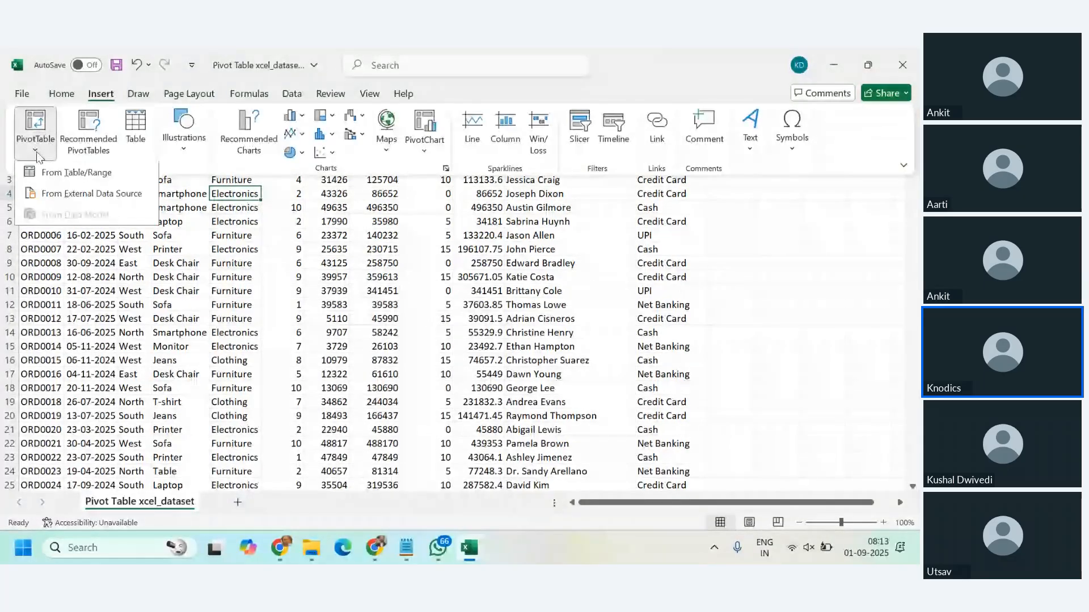
left_click(44, 177)
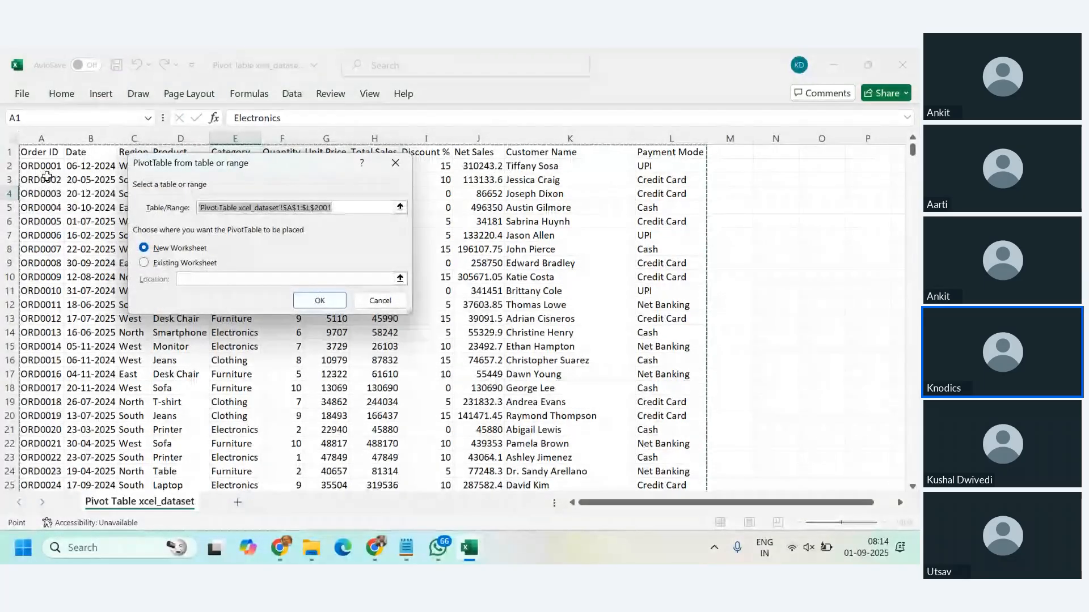
Step: Check the outlined source range down to its last row, then create the PivotTable on a new worksheet
scroll(422, 260, "down", 5)
scroll(531, 268, "down", 20)
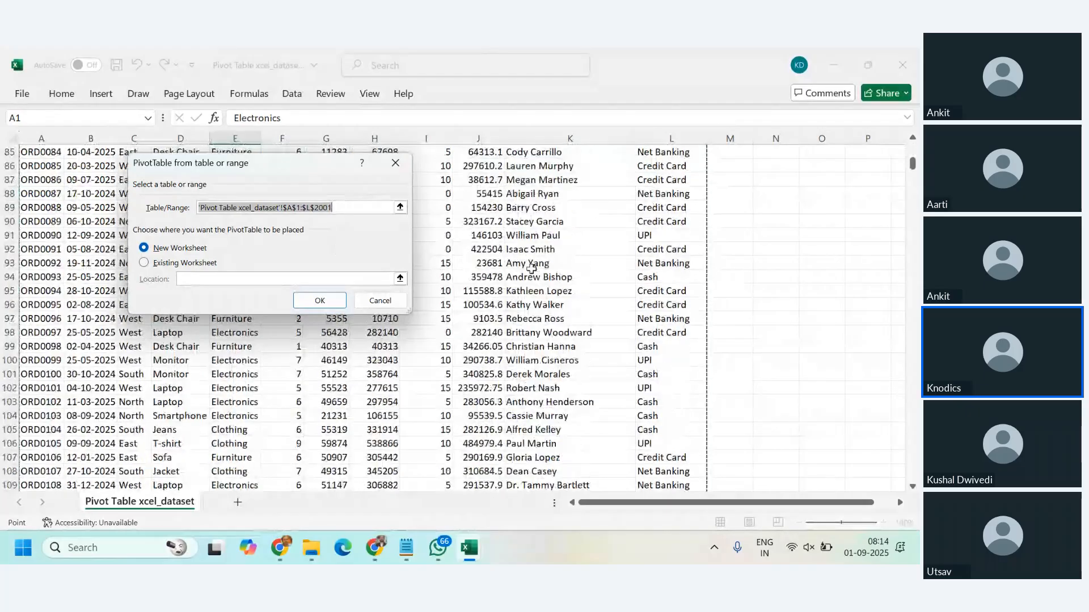
scroll(531, 269, "down", 20)
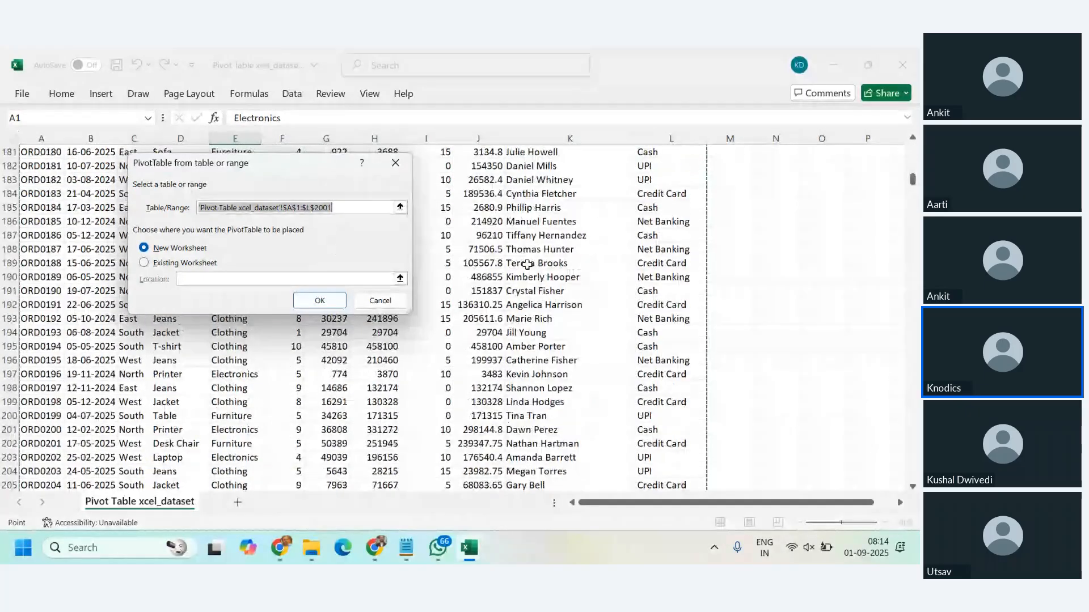
scroll(527, 264, "down", 20)
scroll(527, 265, "down", 3)
left_click_drag(912, 195, 912, 474)
scroll(798, 407, "down", 3)
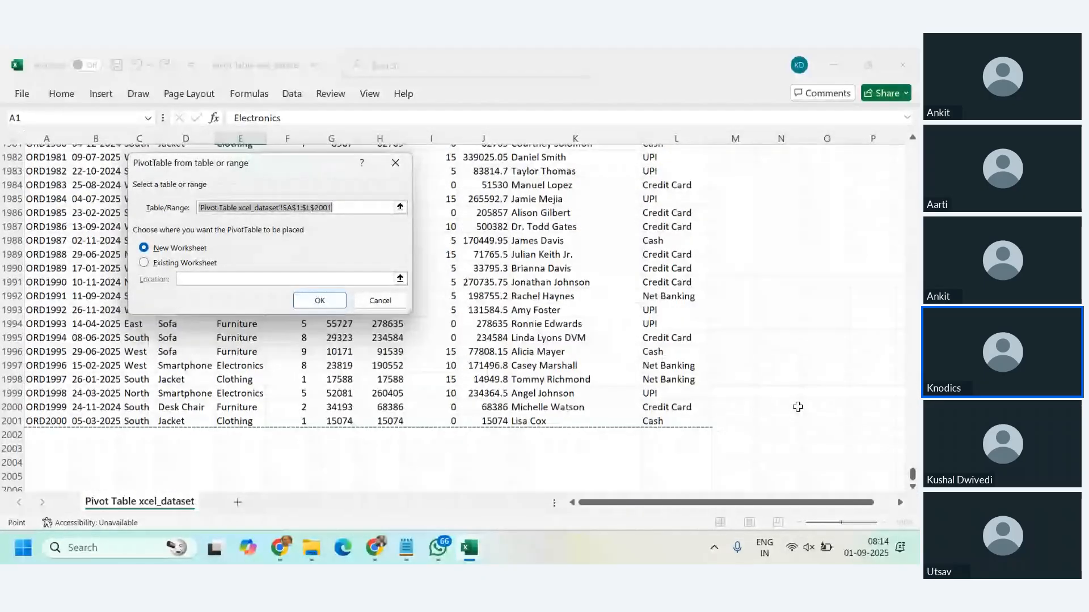
left_click_drag(912, 474, 912, 149)
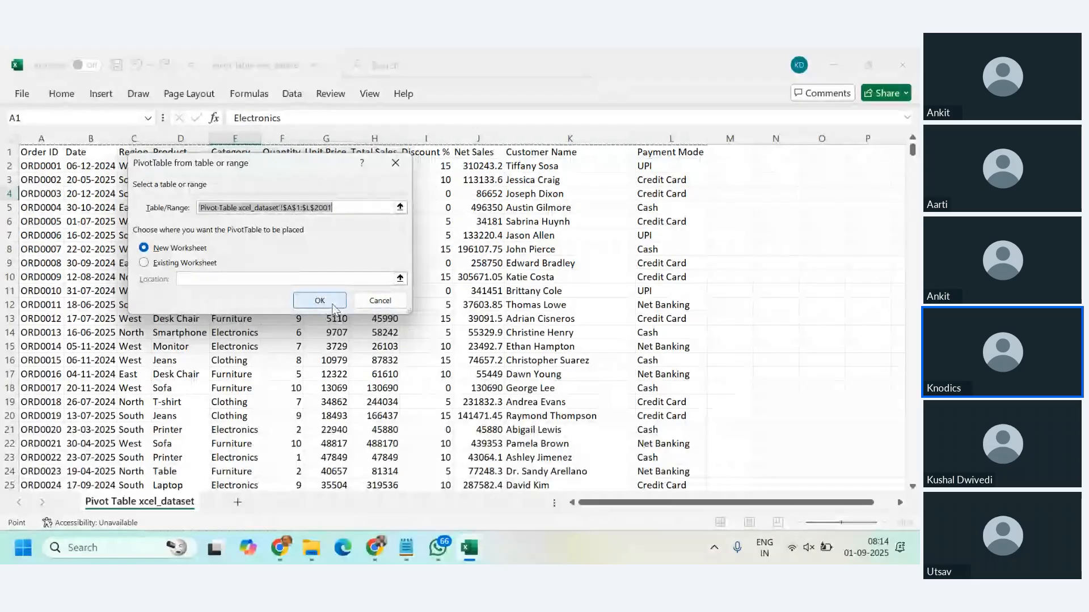
left_click(162, 249)
left_click(309, 302)
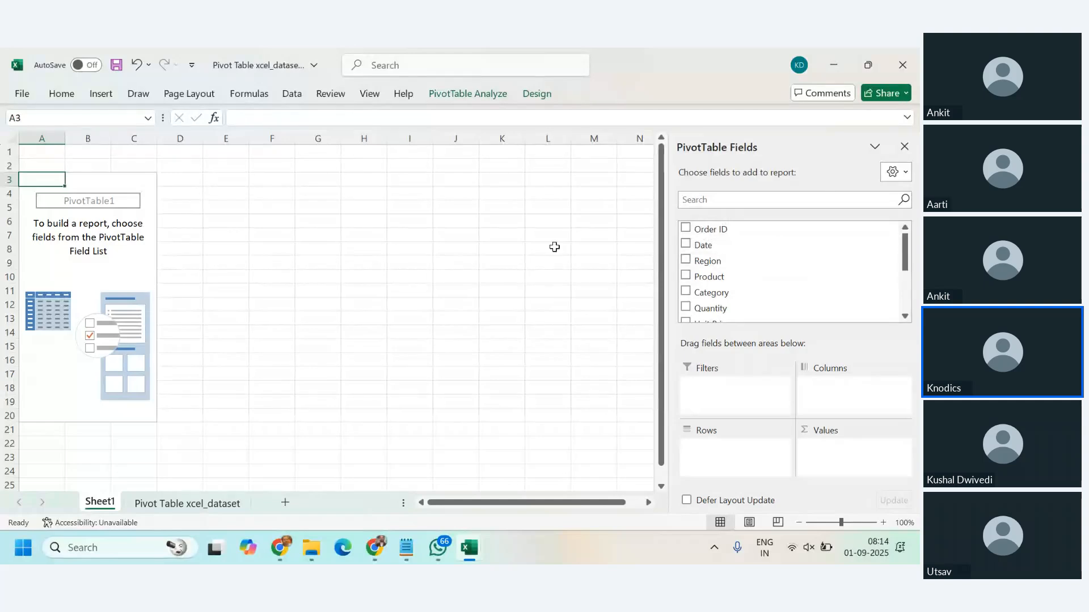
Step: Look through the PivotTable field list from Order ID to Payment Mode to see which dataset columns are available
scroll(797, 272, "down", 2)
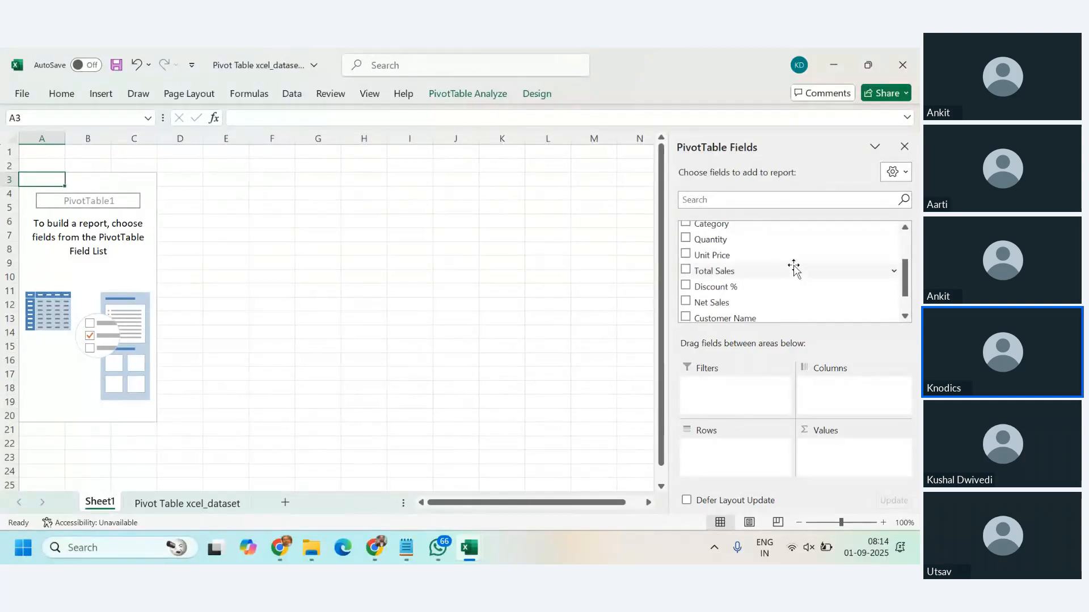
scroll(794, 267, "down", 1)
scroll(794, 272, "up", 2)
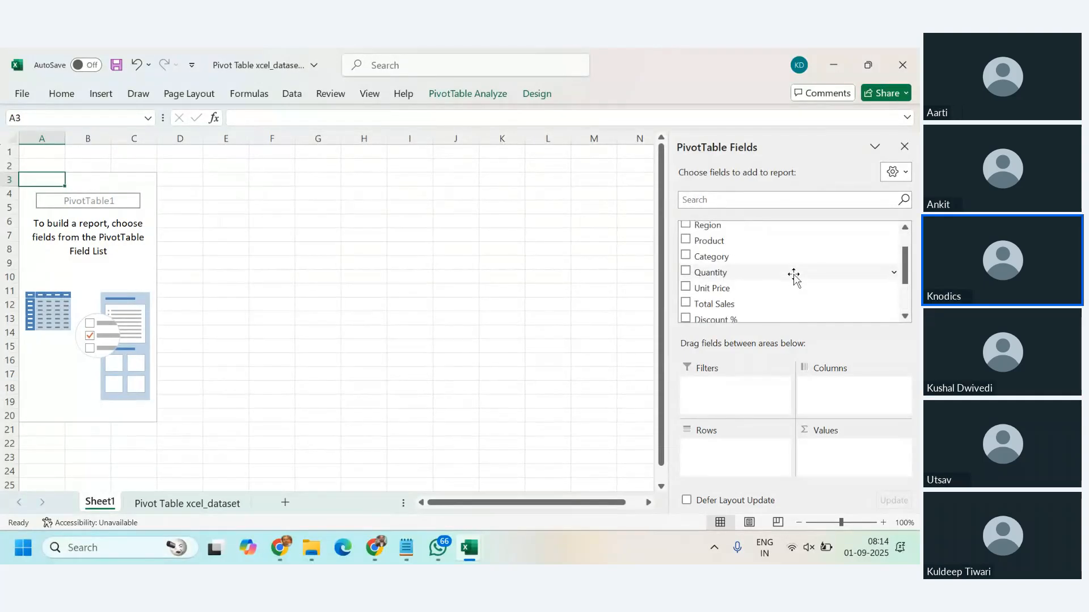
scroll(794, 276, "up", 1)
scroll(794, 277, "down", 3)
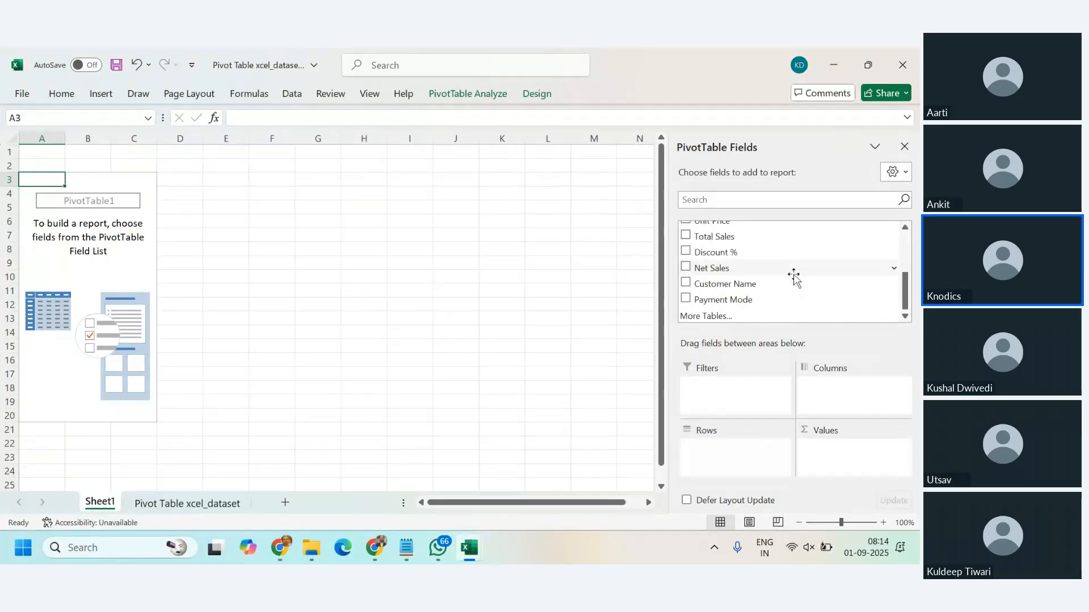
scroll(794, 278, "up", 3)
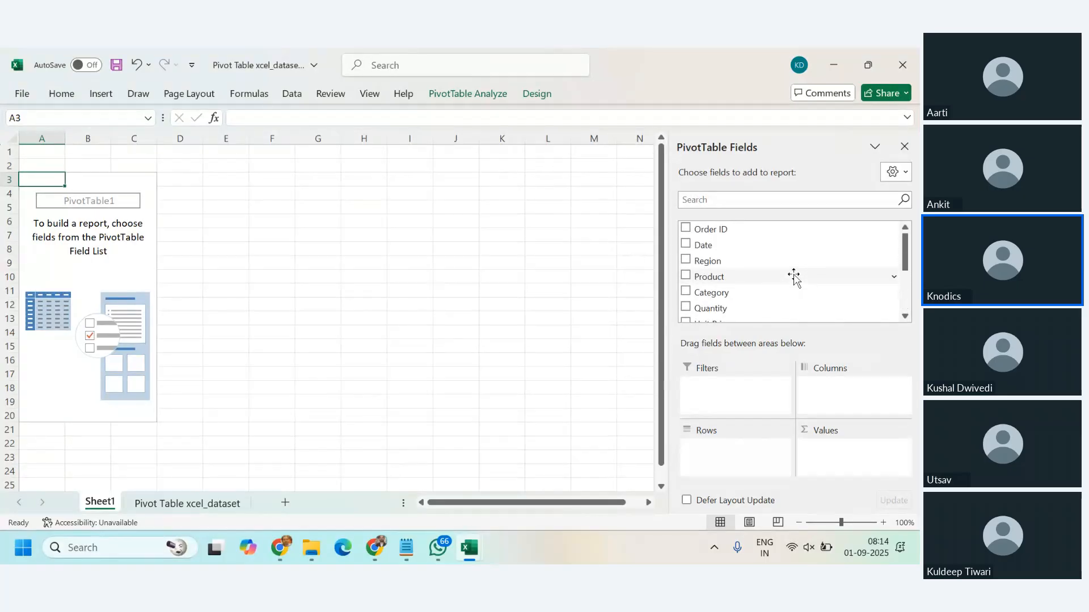
scroll(794, 276, "down", 1)
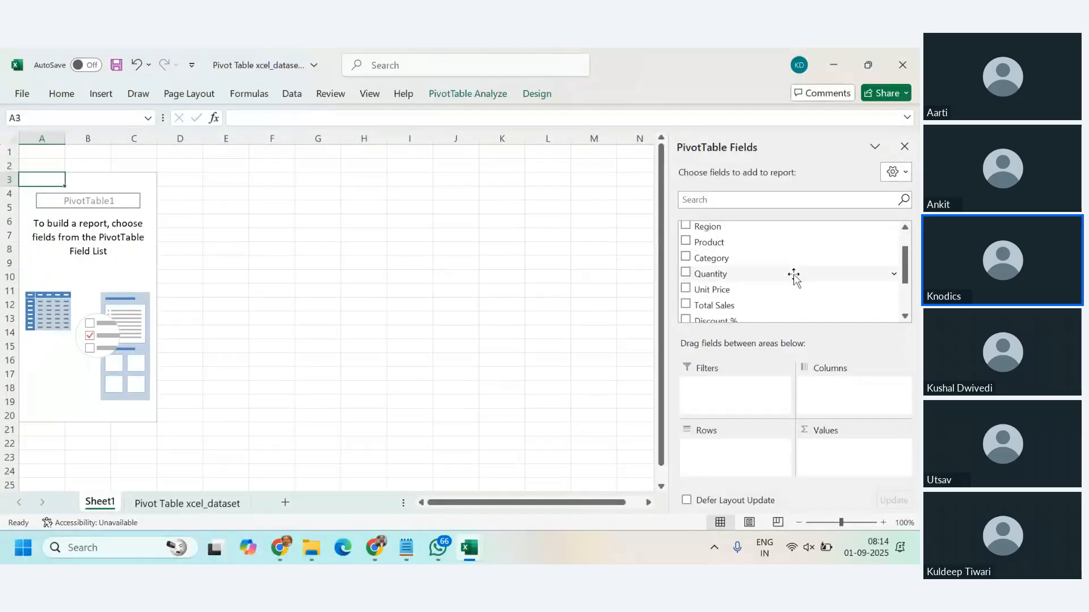
scroll(794, 276, "up", 1)
scroll(794, 278, "down", 3)
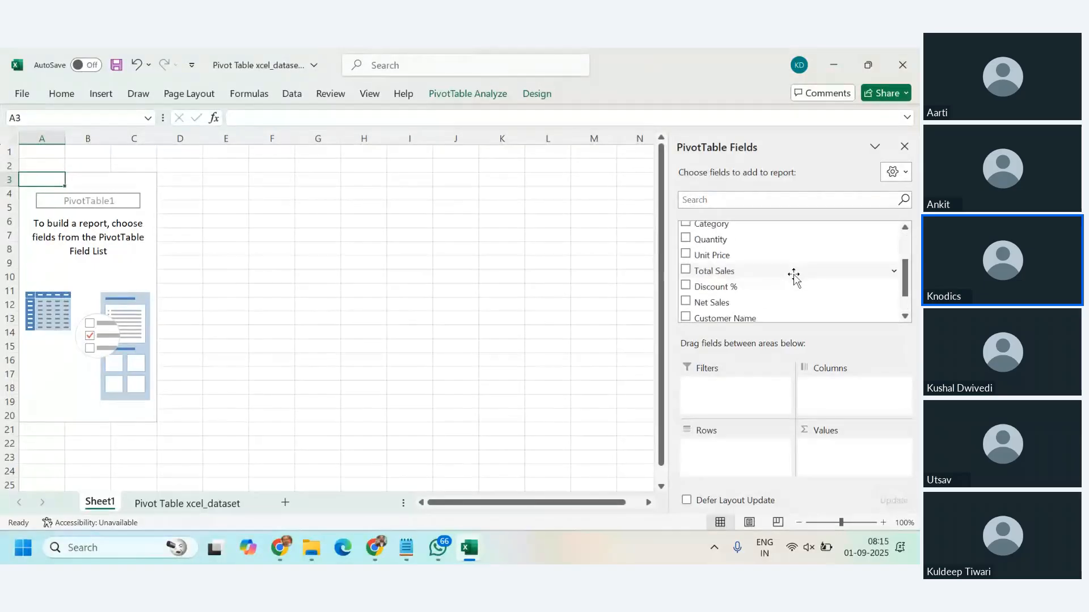
scroll(794, 278, "up", 3)
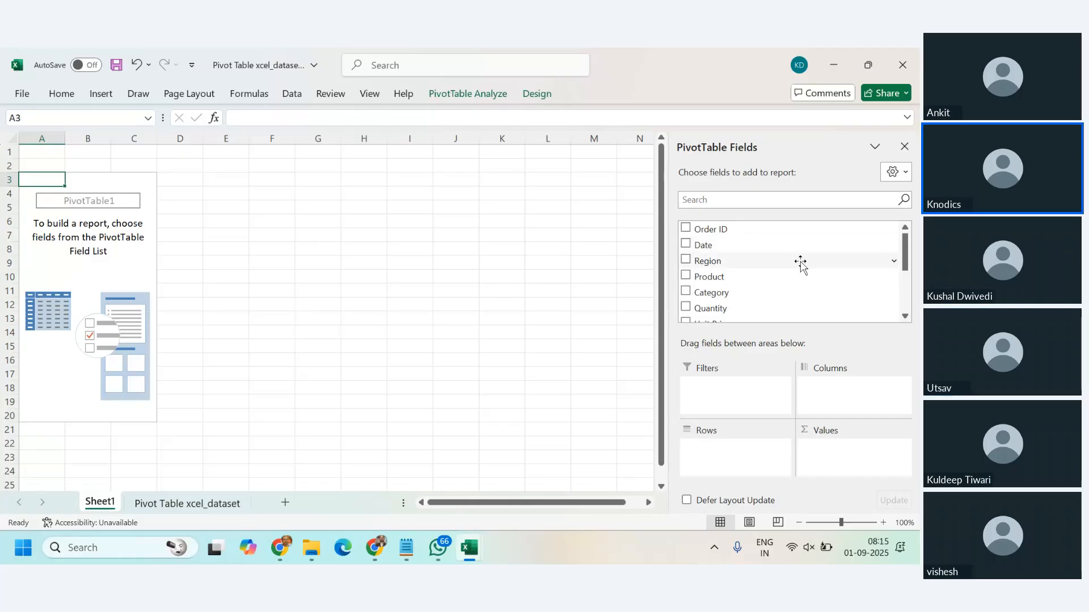
scroll(800, 262, "down", 3)
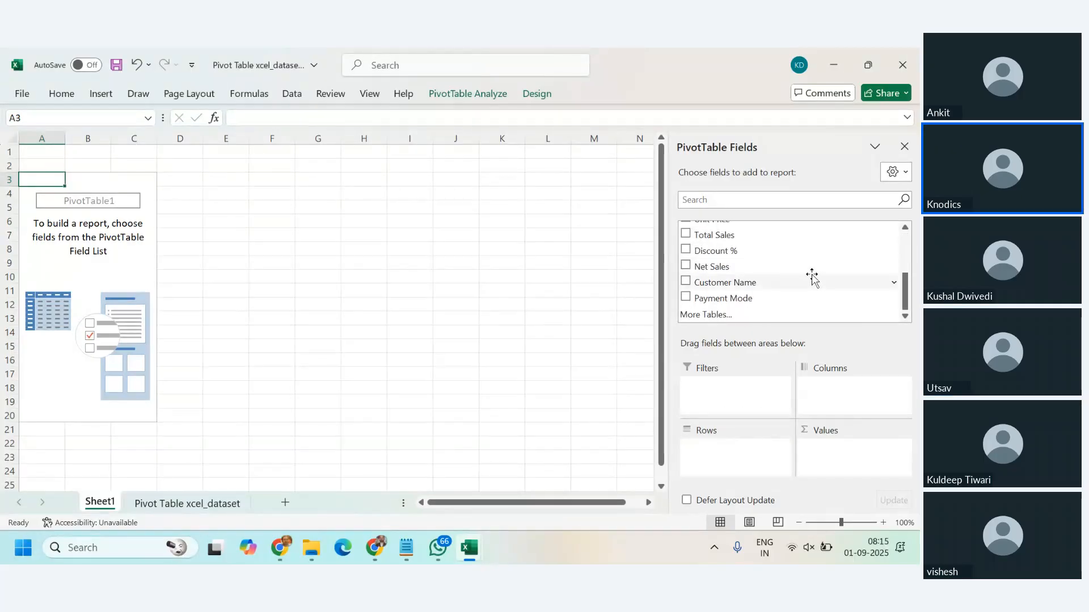
scroll(819, 283, "up", 3)
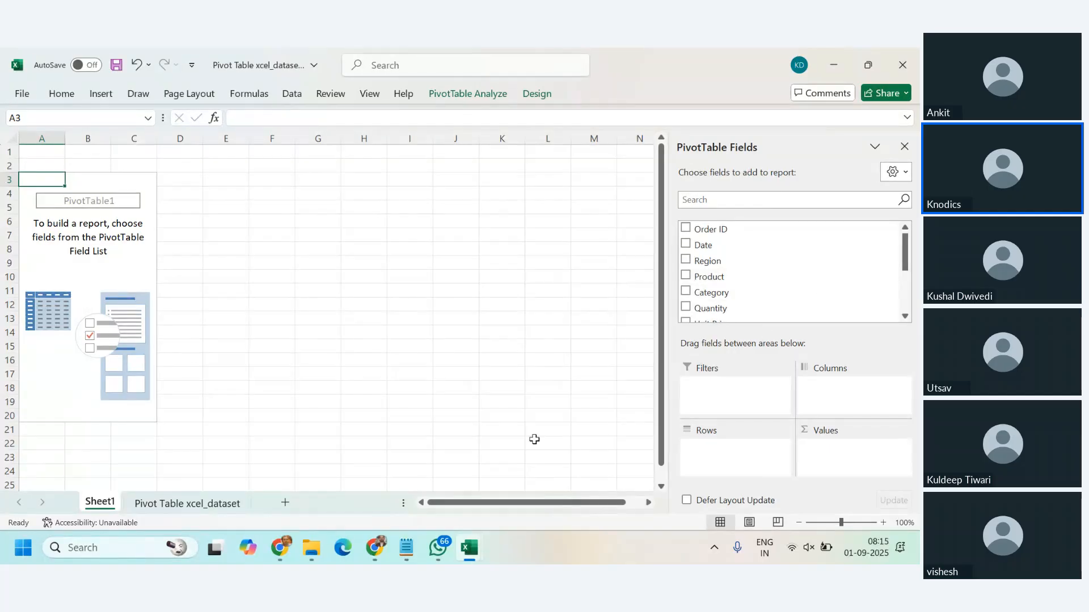
Step: Look at the column headers on the Pivot Table xcel_dataset sheet, then return to the PivotTable on Sheet1
key("ctrl+Page_Down")
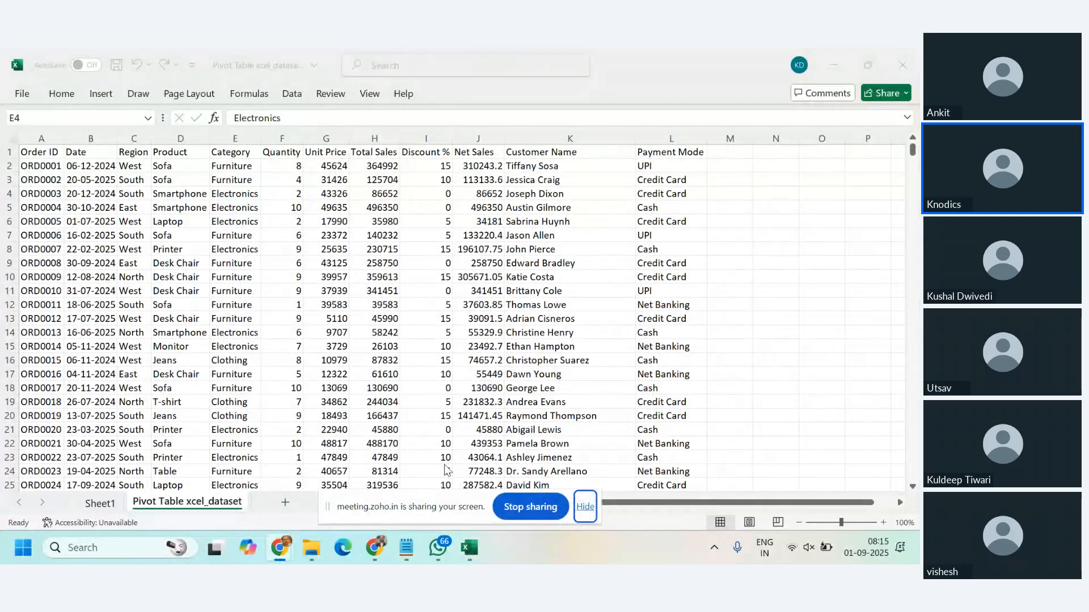
key("alt+Tab")
left_click(102, 503)
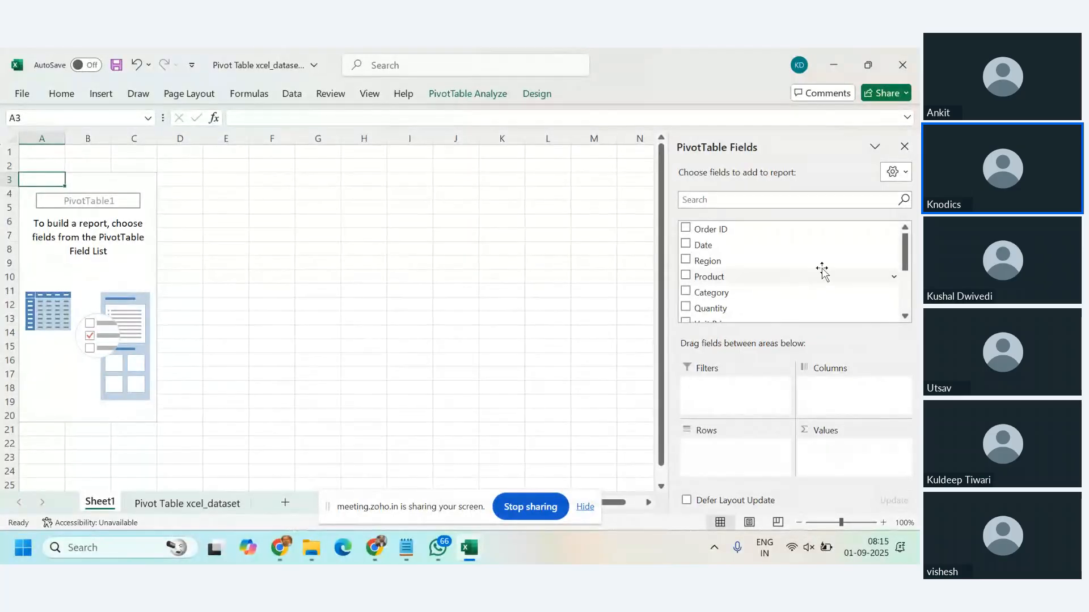
Step: Add the Category field to the PivotTable's Rows area and select the category labels from Clothing to Furniture
scroll(824, 269, "down", 1)
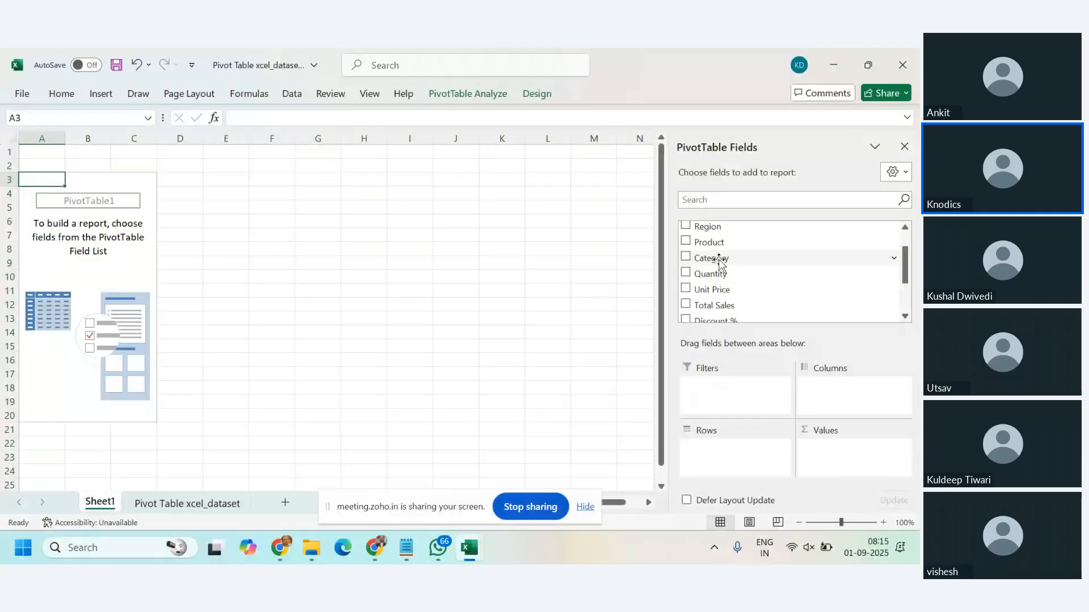
left_click_drag(718, 262, 734, 448)
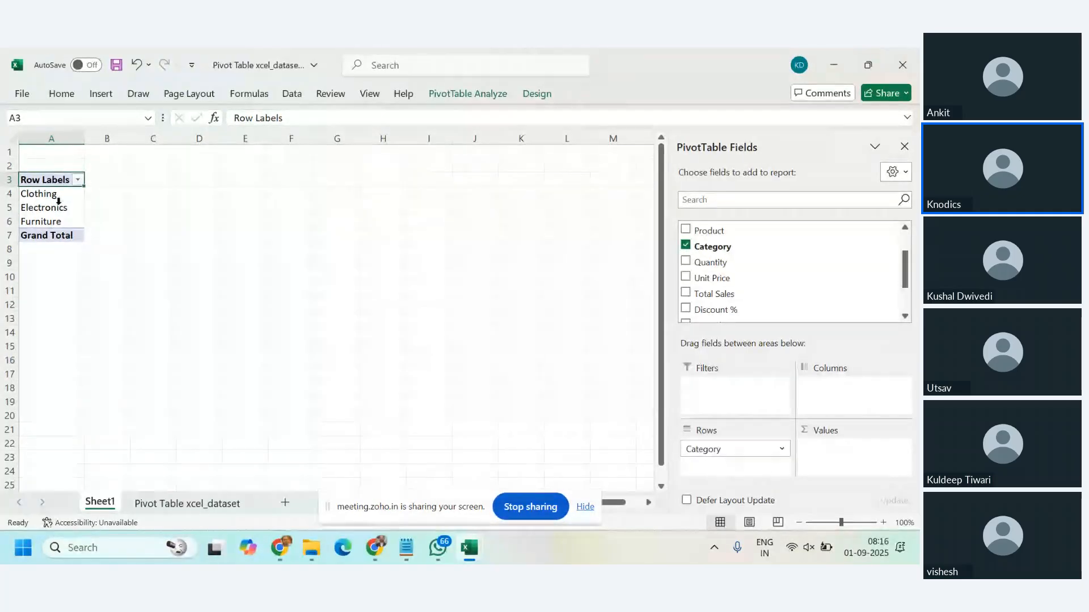
left_click_drag(57, 195, 51, 221)
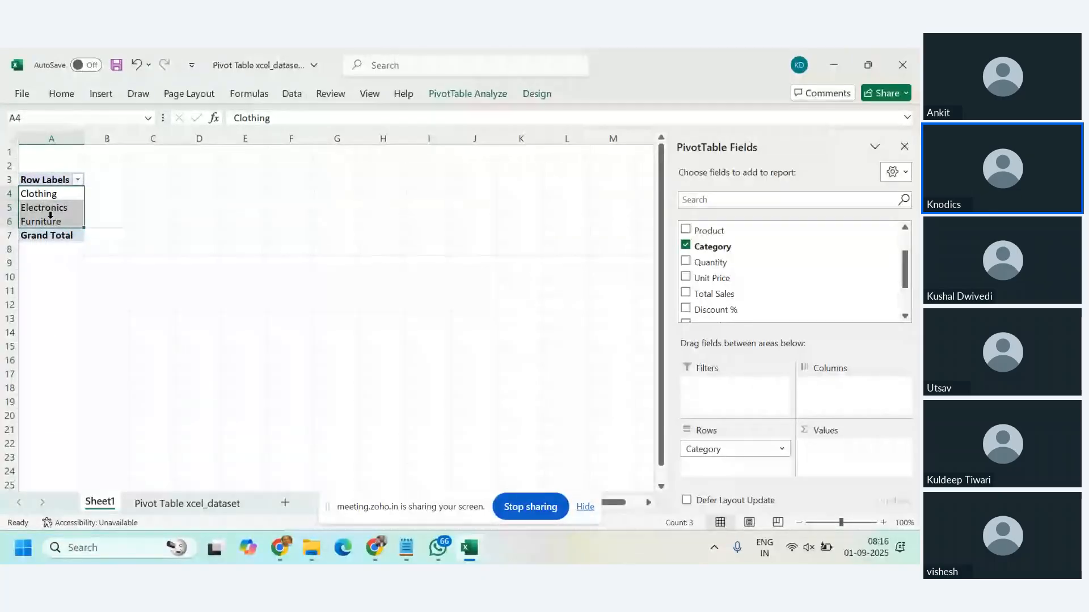
Step: Turn on header filters in the Pivot Table xcel_dataset sheet and check the Category filter's values without applying a filter
left_click(184, 506)
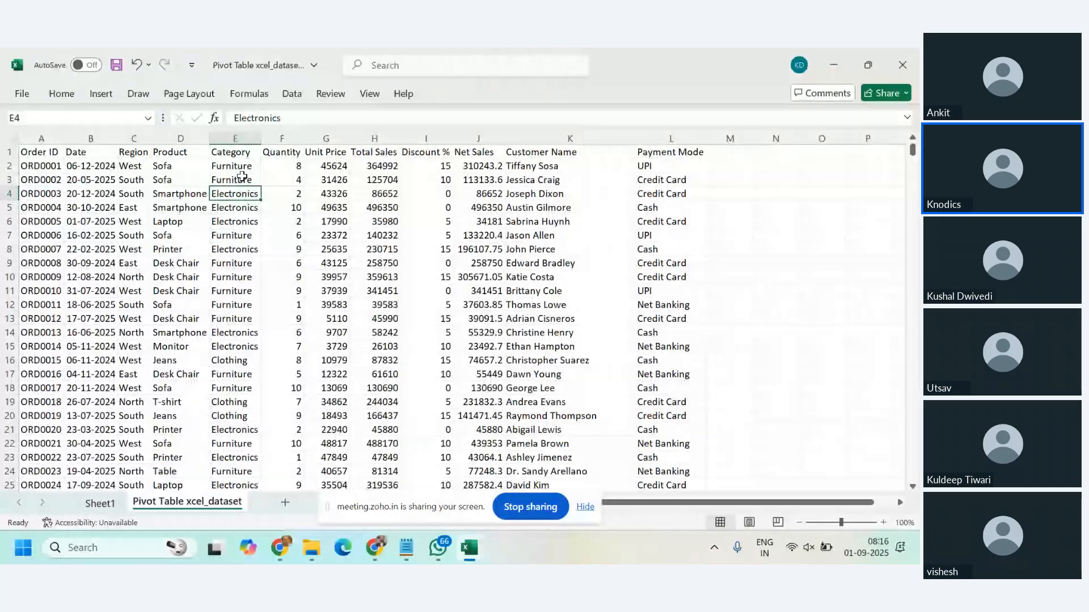
left_click(243, 165)
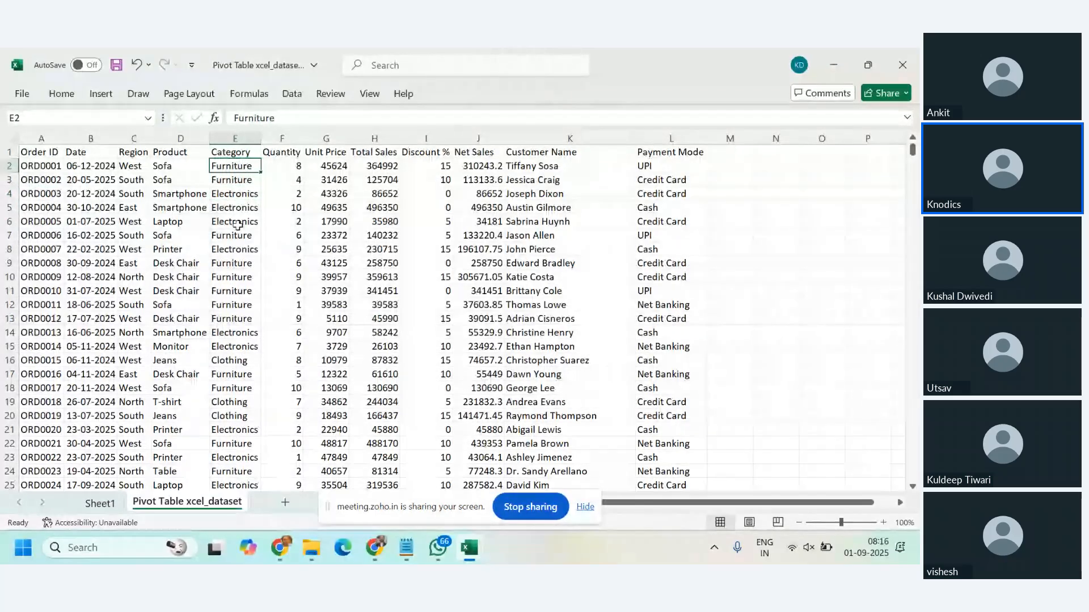
left_click(239, 153)
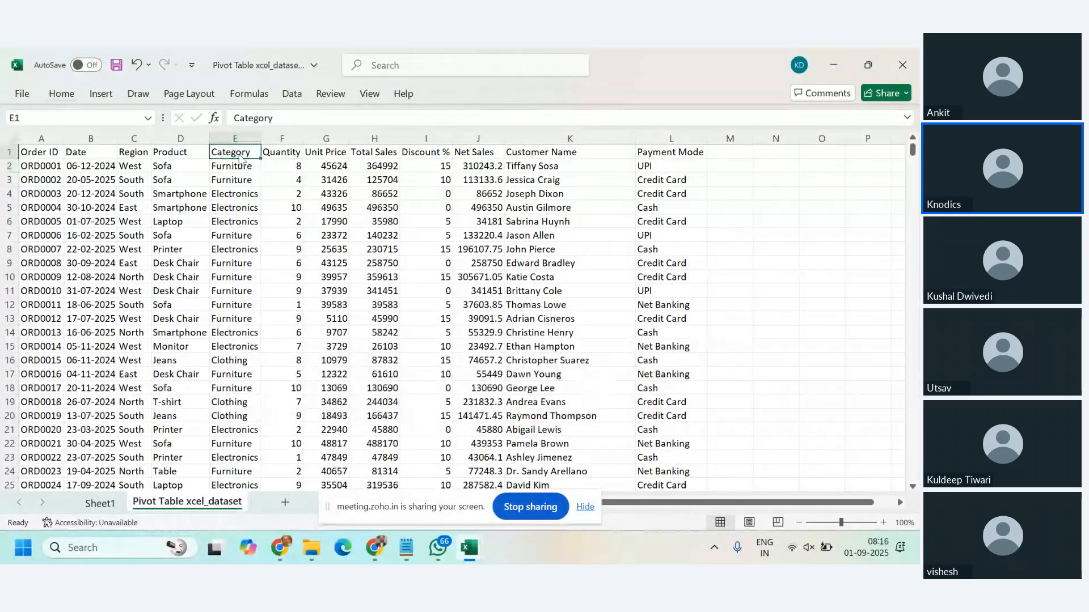
key("ctrl+shift+l")
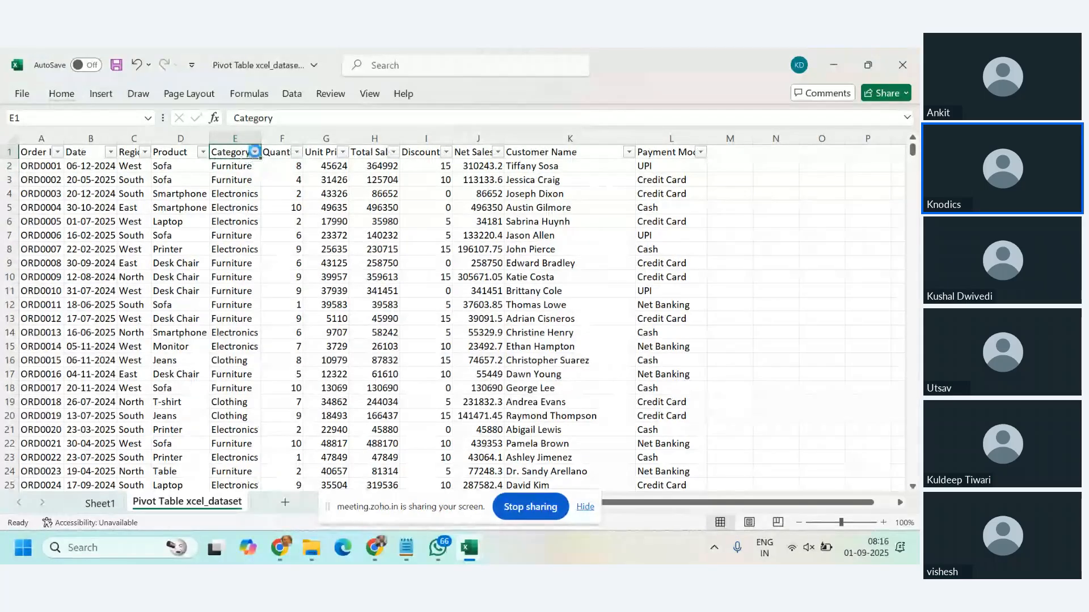
left_click(256, 152)
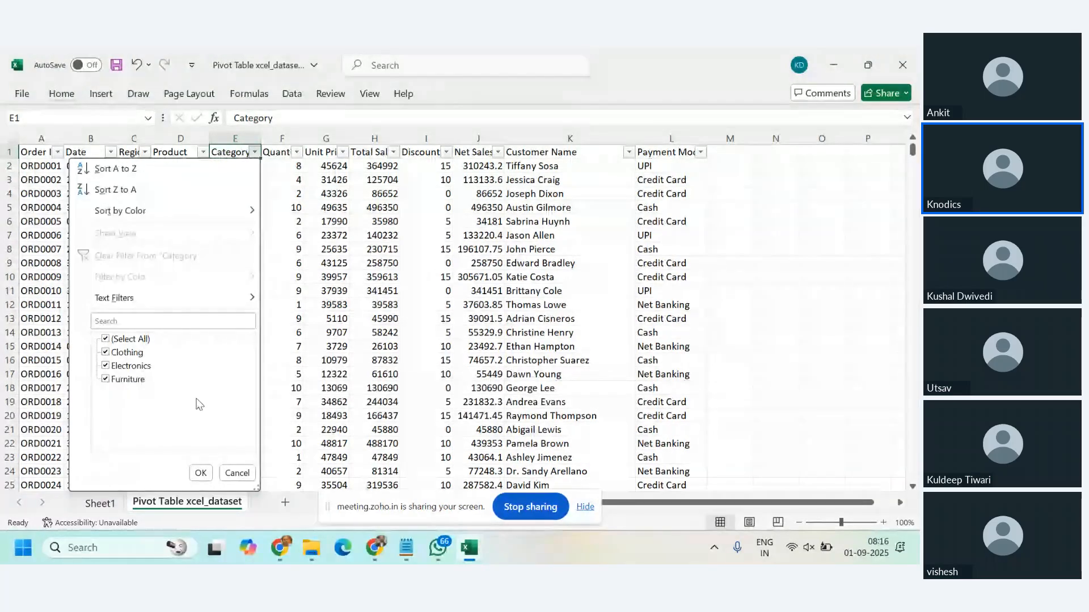
left_click(237, 473)
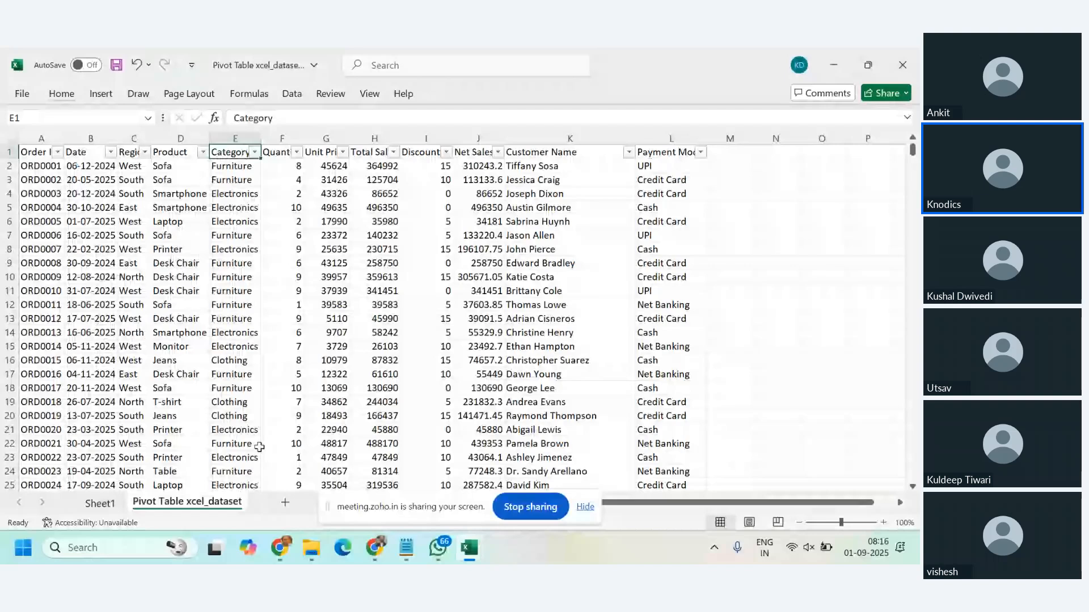
Step: Return to the PivotTable on Sheet1 and add the Net Sales field to its Values area
left_click(101, 503)
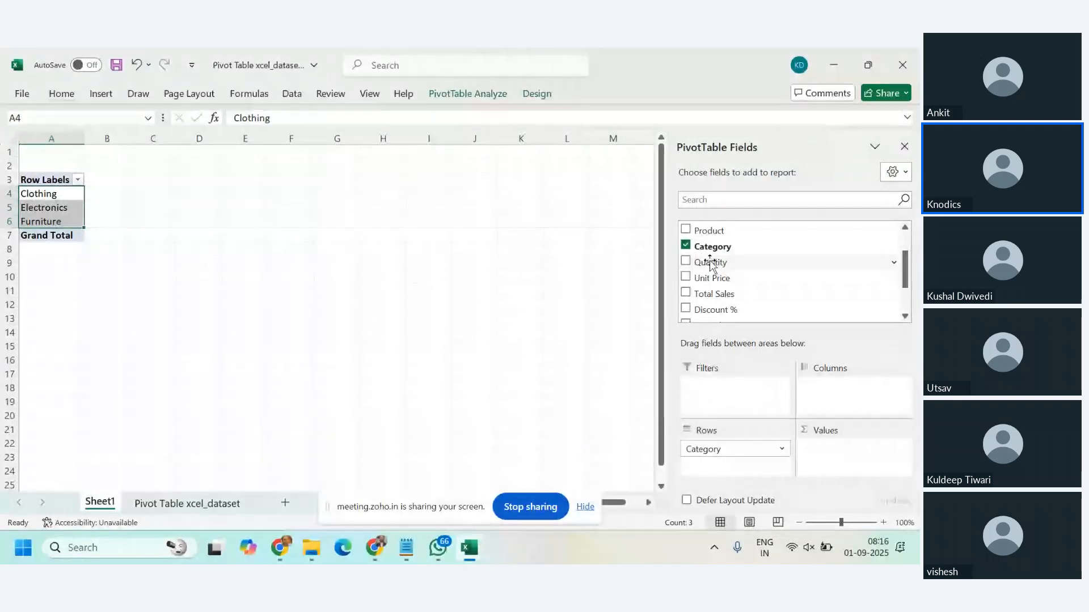
left_click(52, 197)
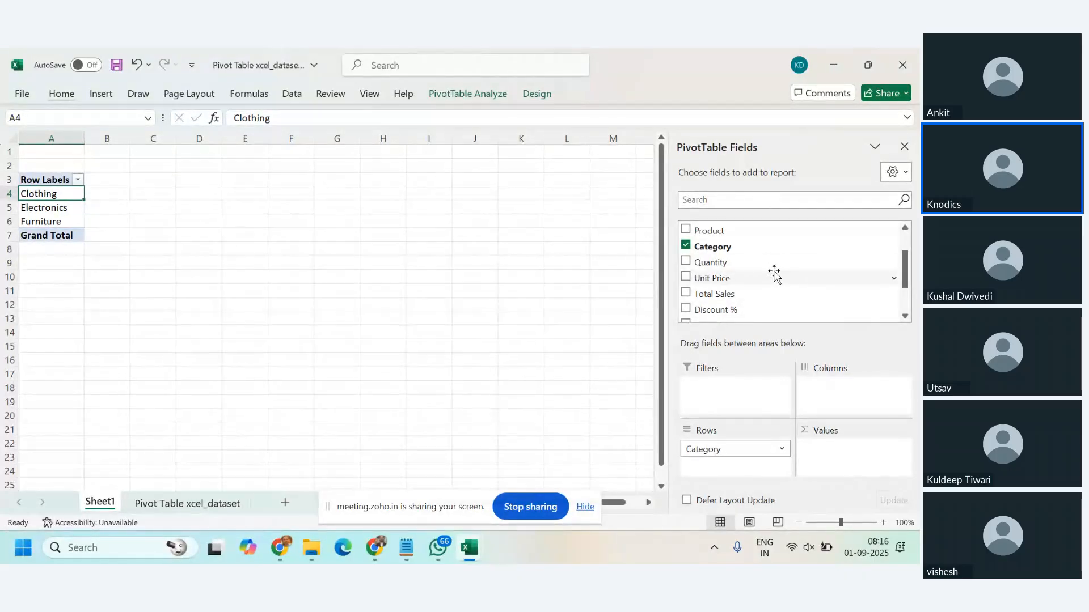
scroll(775, 274, "down", 1)
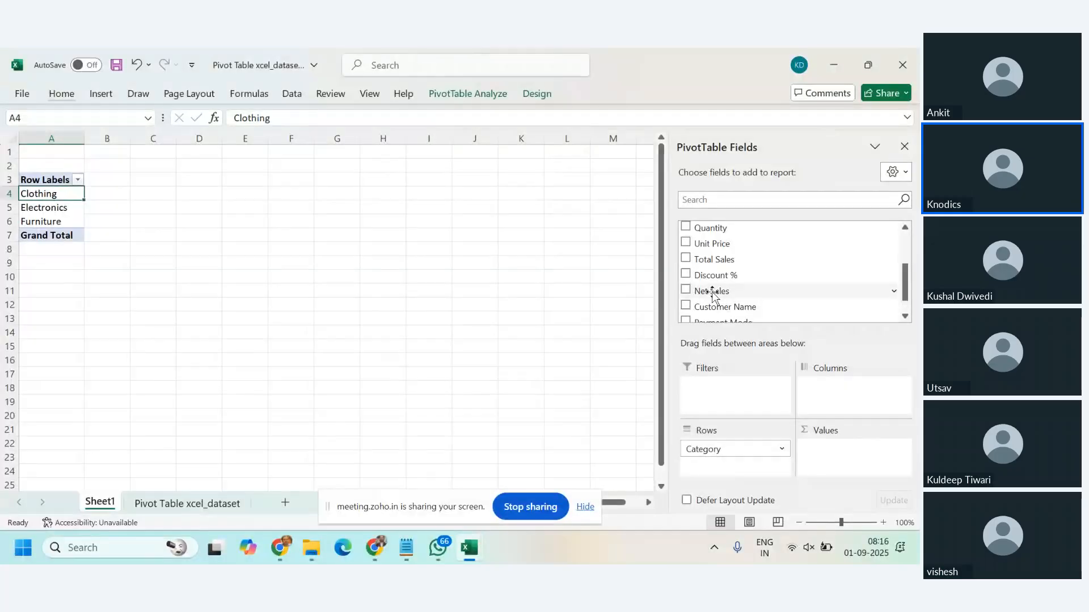
left_click_drag(714, 295, 858, 459)
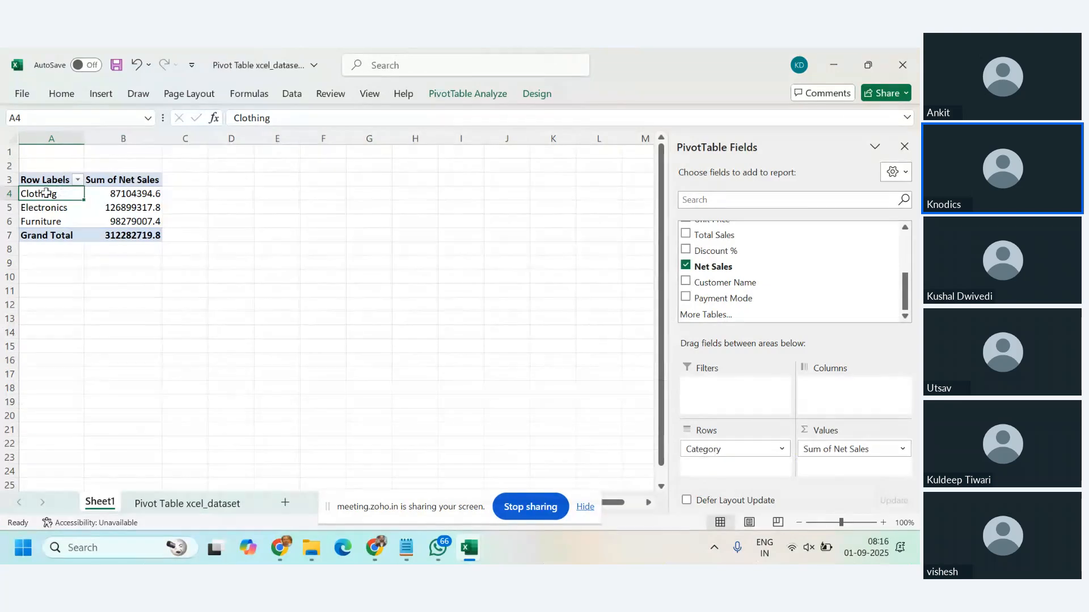
Step: Examine the Sum of Net Sales values for the three categories, then the Clothing value and its row label
left_click_drag(139, 196, 138, 219)
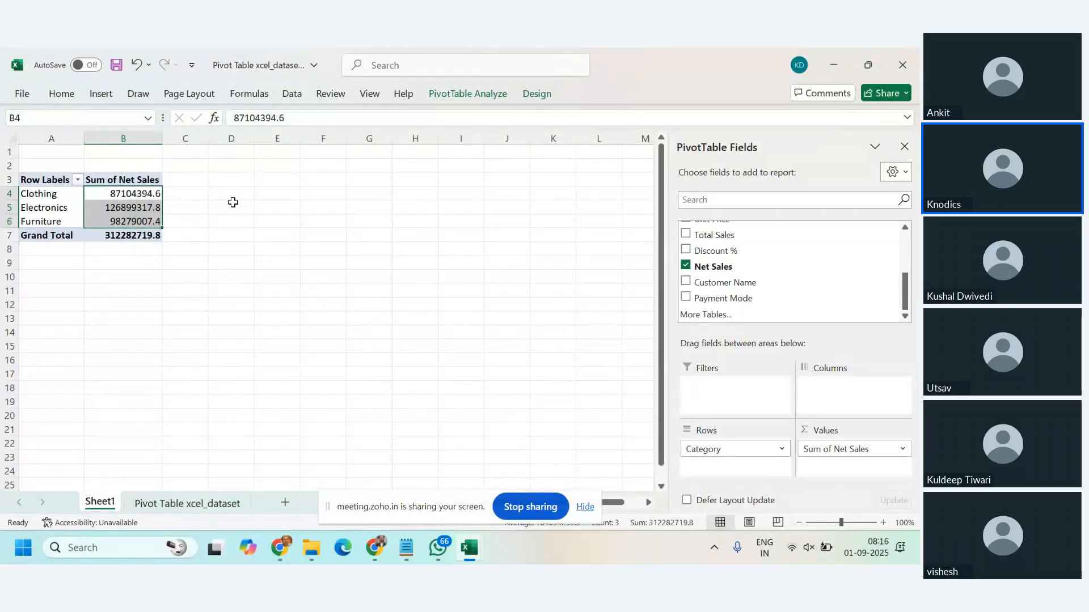
left_click(309, 210)
left_click(145, 193)
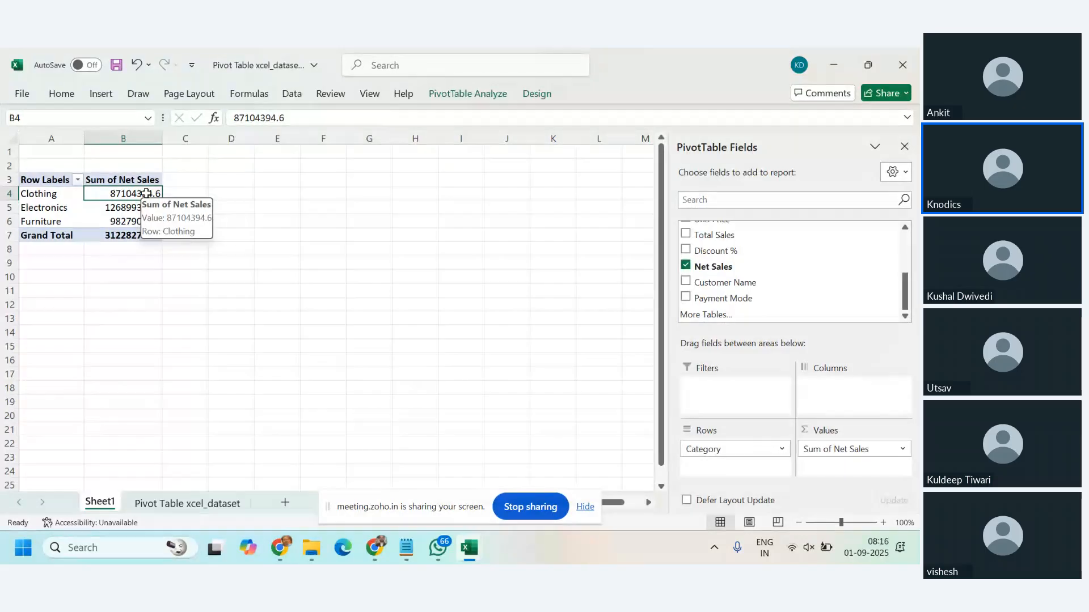
left_click(46, 195)
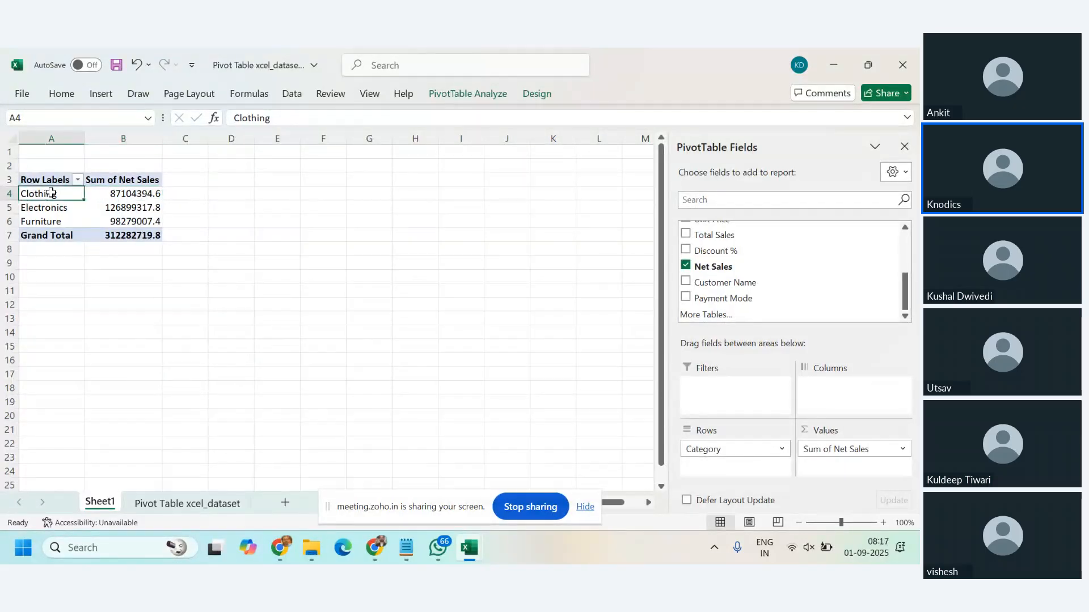
Step: Add the Quantity field to the PivotTable's Values area below Sum of Net Sales
left_click(135, 191)
mouse_move(134, 191)
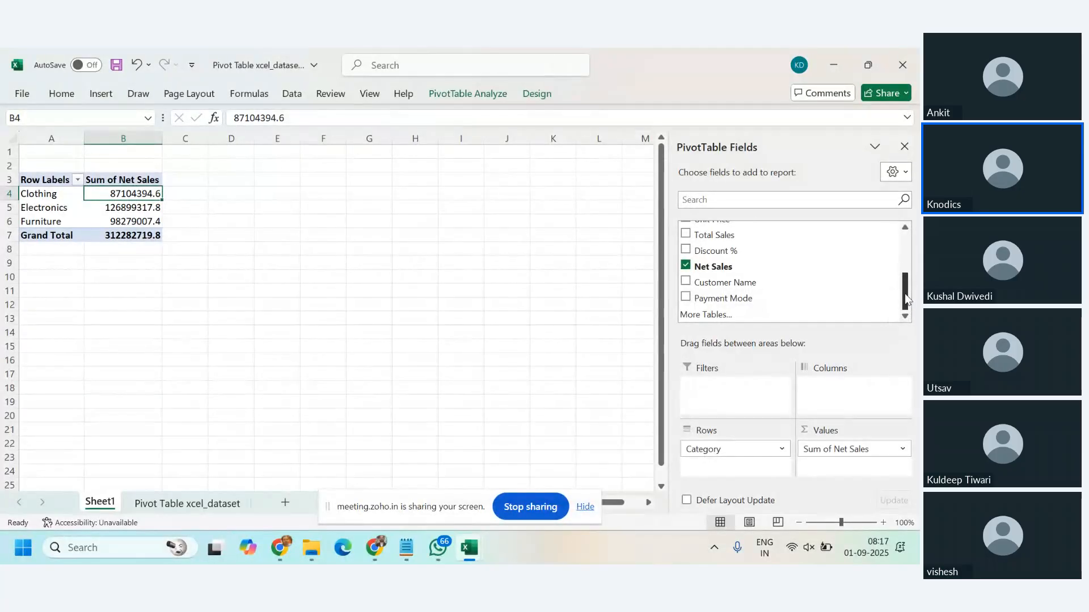
left_click_drag(906, 295, 887, 274)
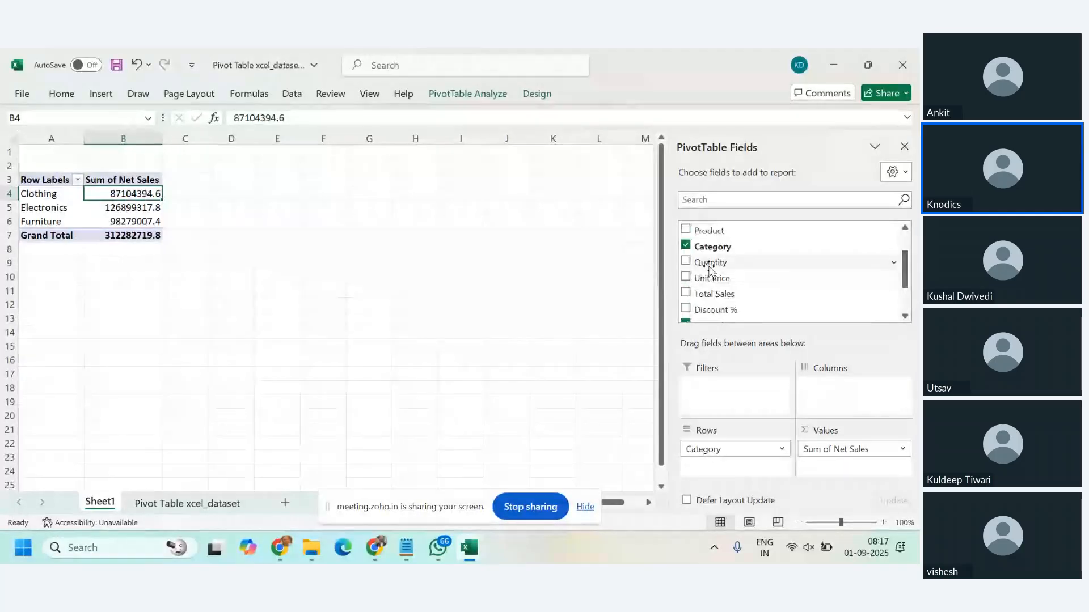
left_click_drag(709, 267, 846, 468)
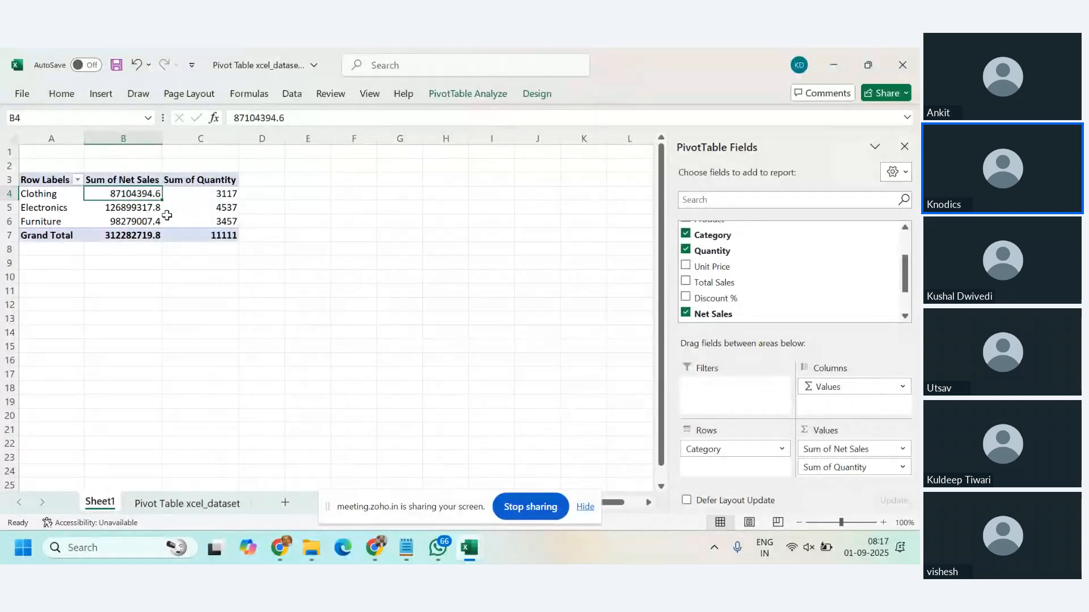
Step: Examine the Sum of Quantity values for Clothing, Electronics and Furniture
left_click(203, 196)
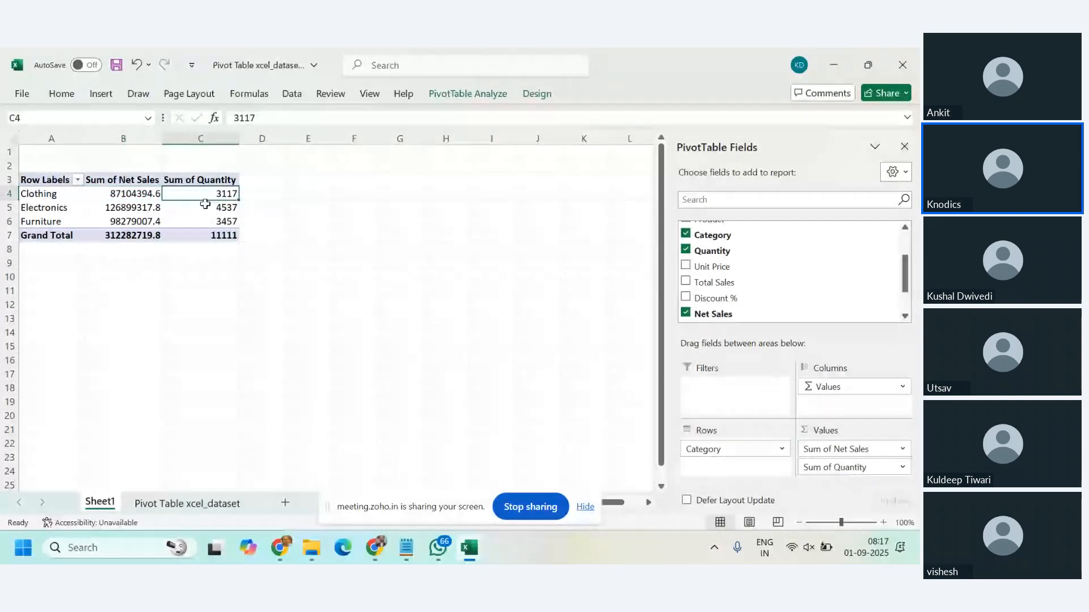
left_click(205, 208)
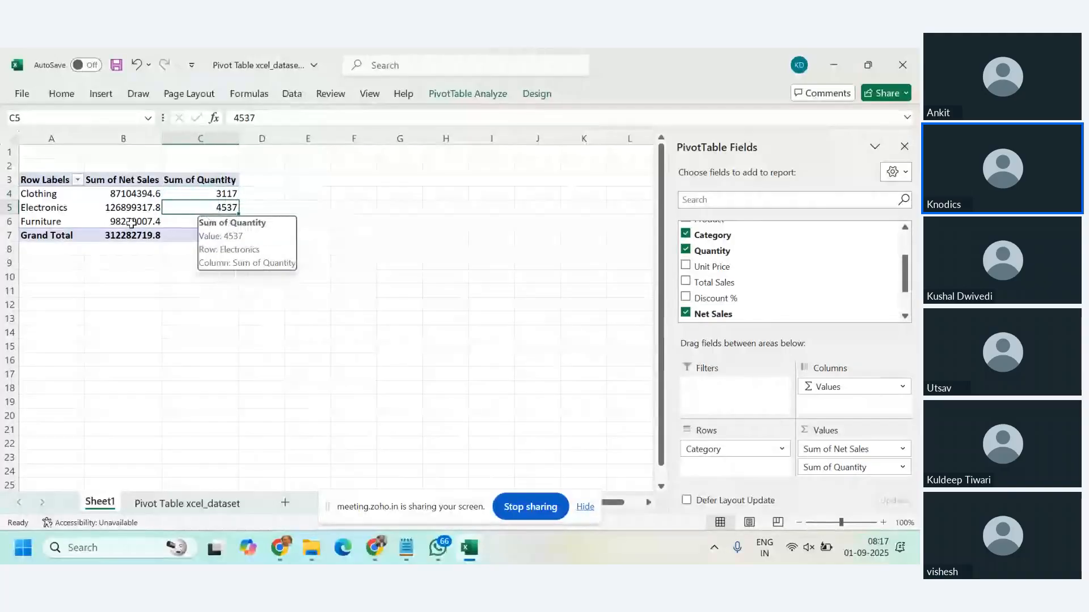
left_click(209, 224)
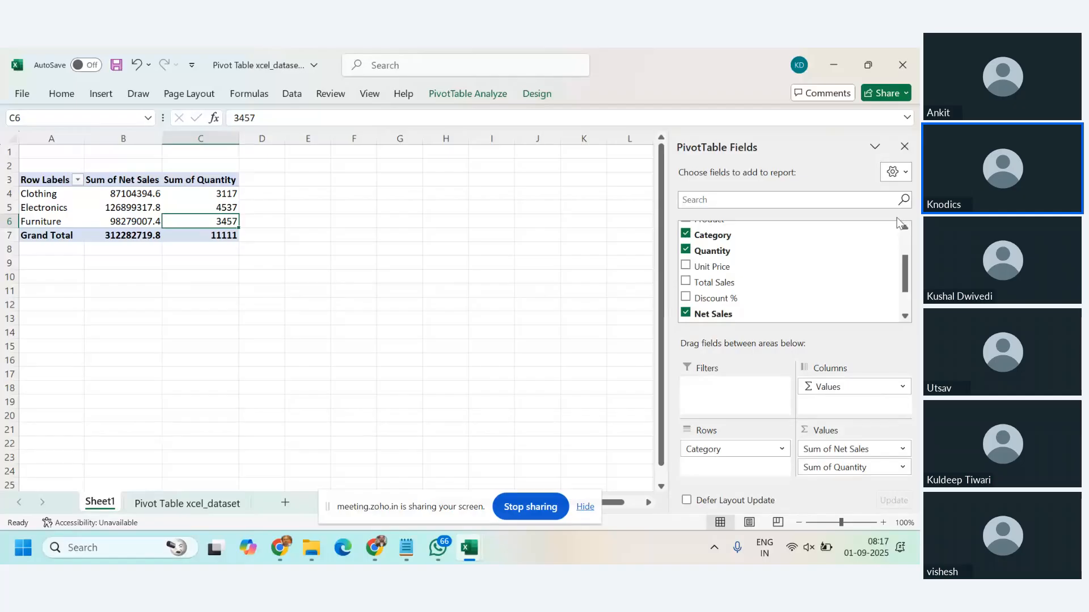
Step: Check the Region column's filter values in the Pivot Table xcel_dataset sheet without applying a filter
left_click(907, 228)
left_click(907, 228)
left_click(908, 228)
left_click(907, 228)
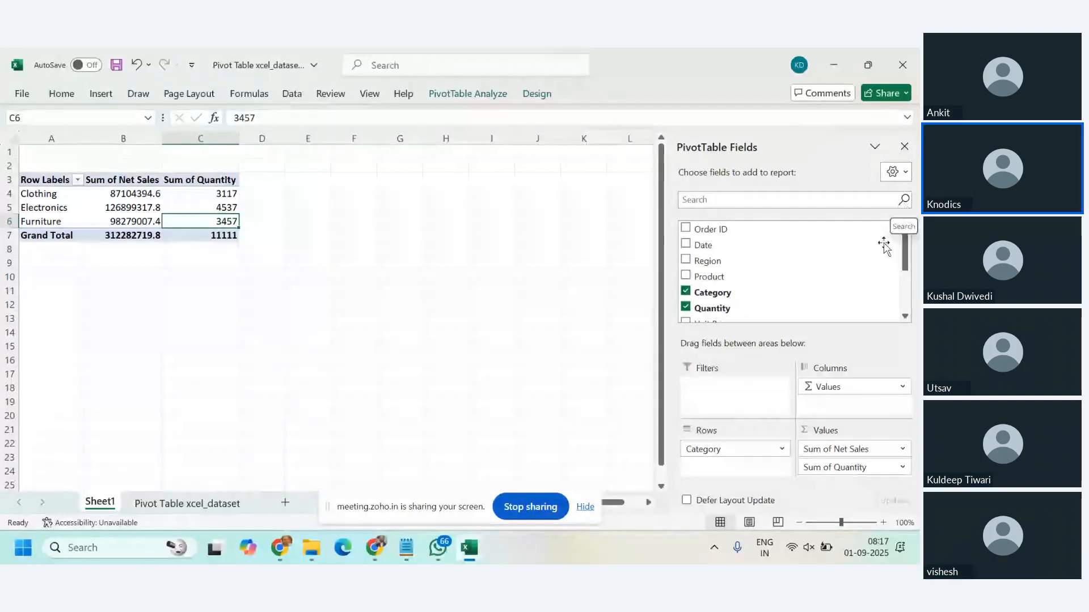
left_click(173, 506)
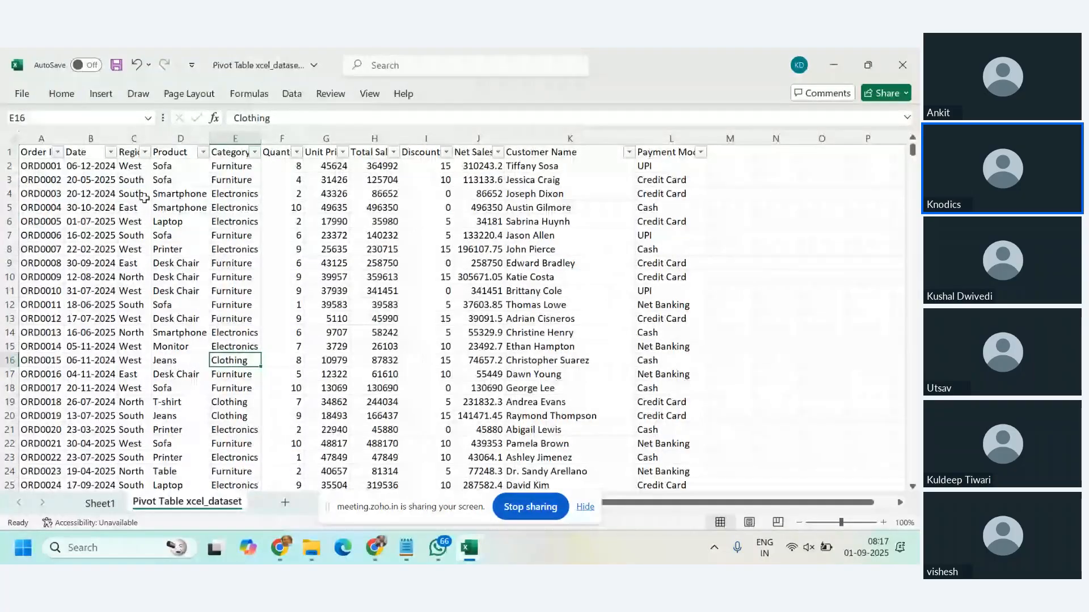
left_click(145, 152)
left_click(395, 276)
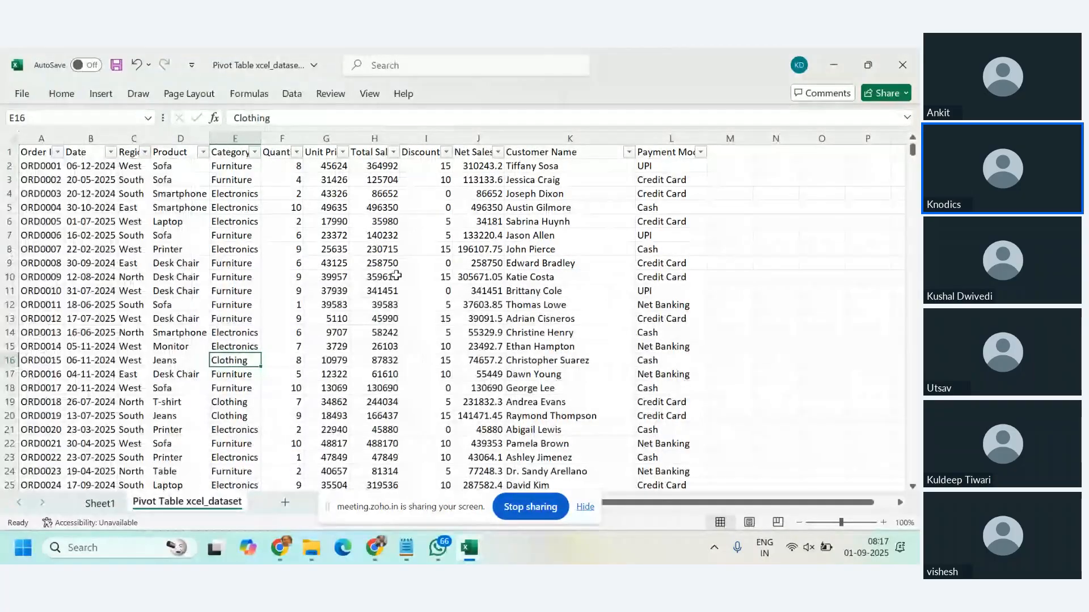
left_click(100, 503)
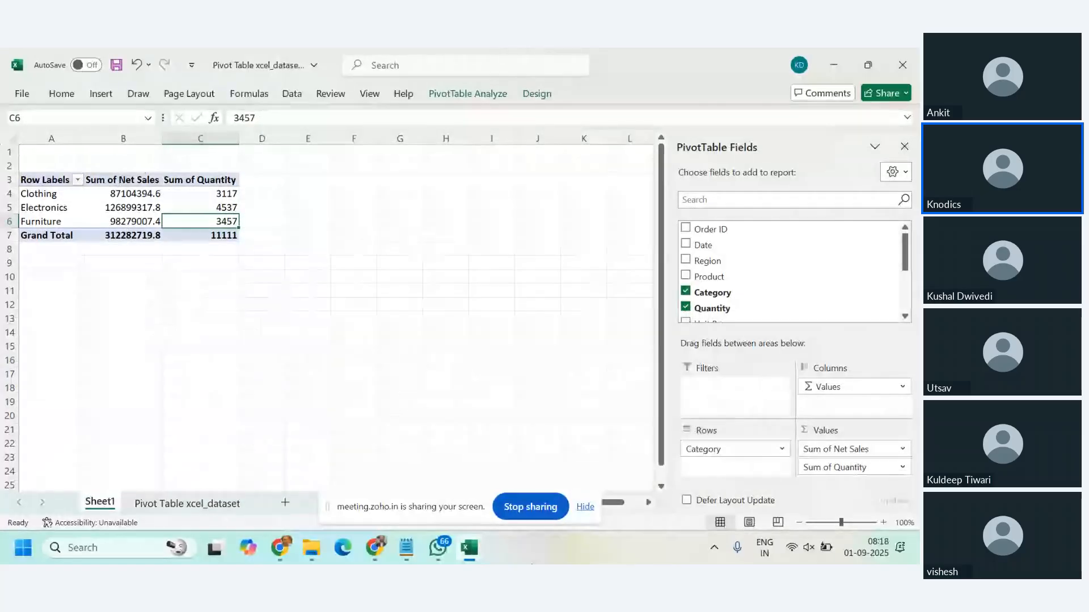
left_click(187, 503)
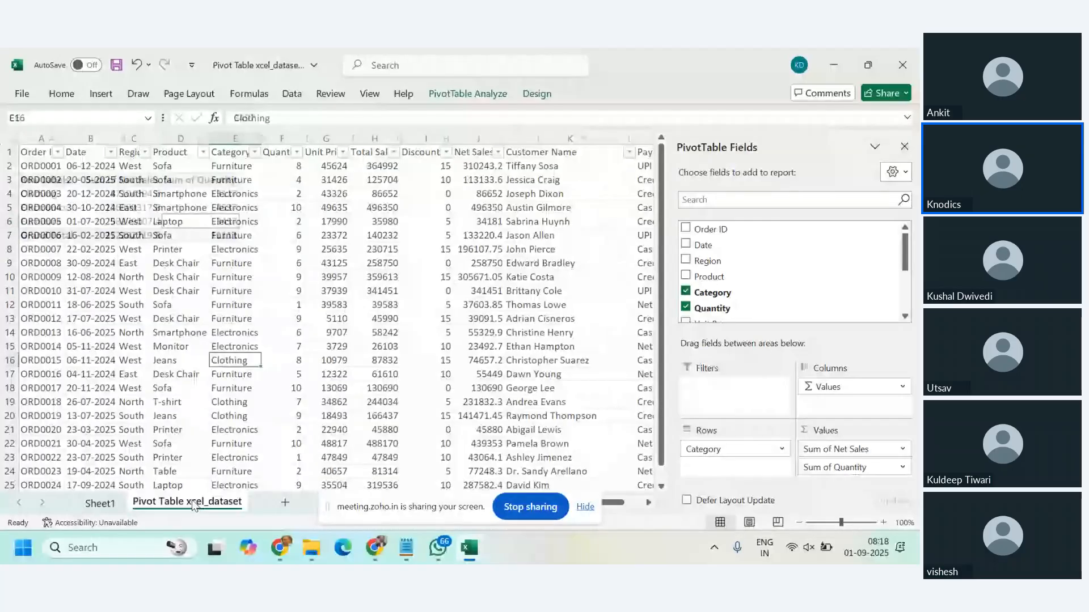
left_click(146, 153)
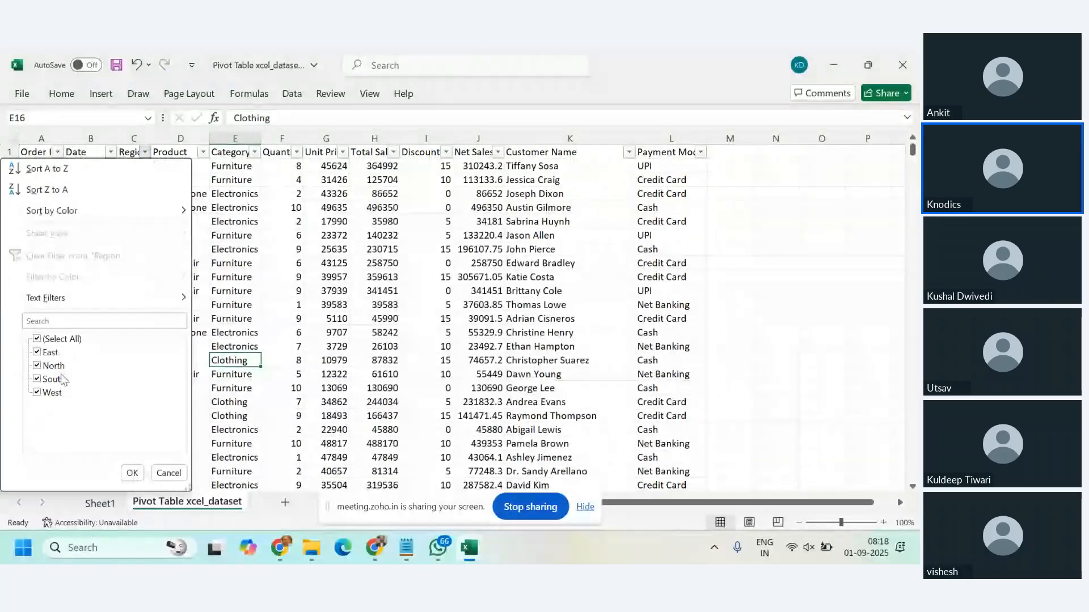
left_click(155, 503)
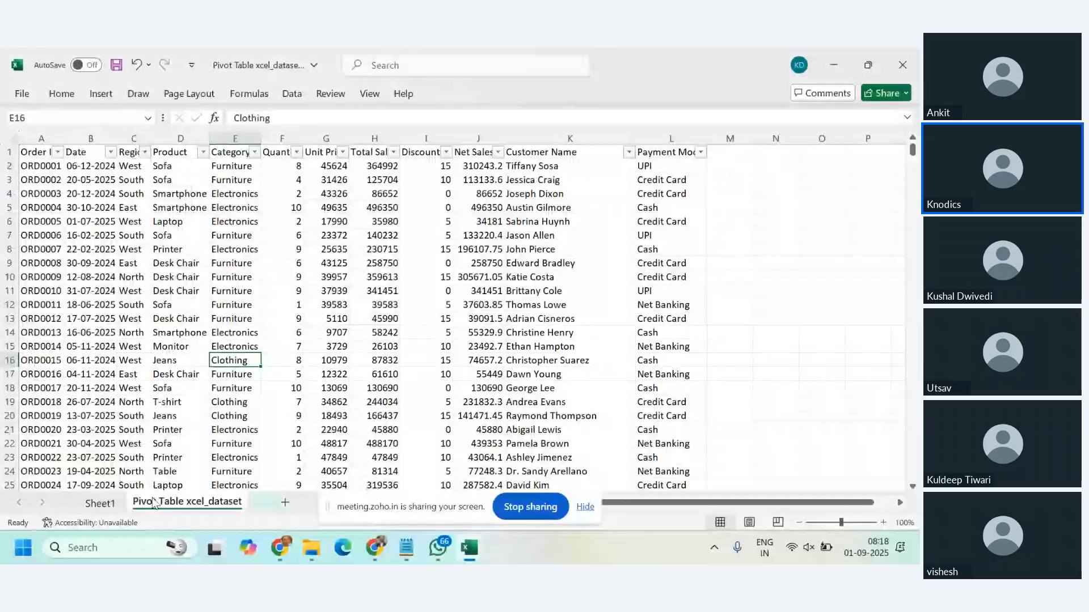
Step: Return to the PivotTable on Sheet1 and add the Region field to its Columns area below Values
left_click(100, 503)
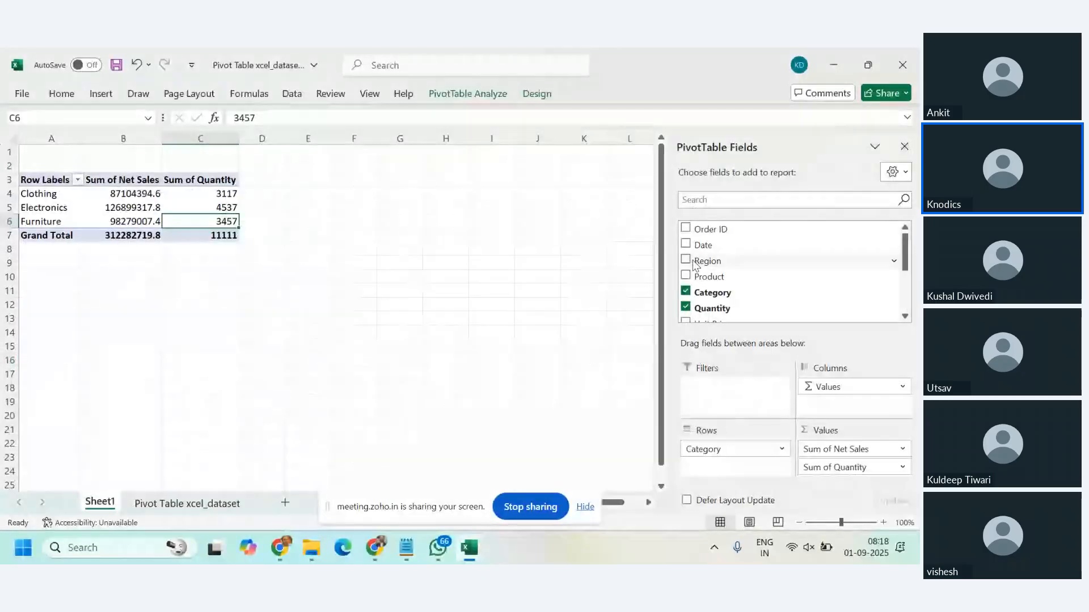
left_click_drag(712, 266, 837, 403)
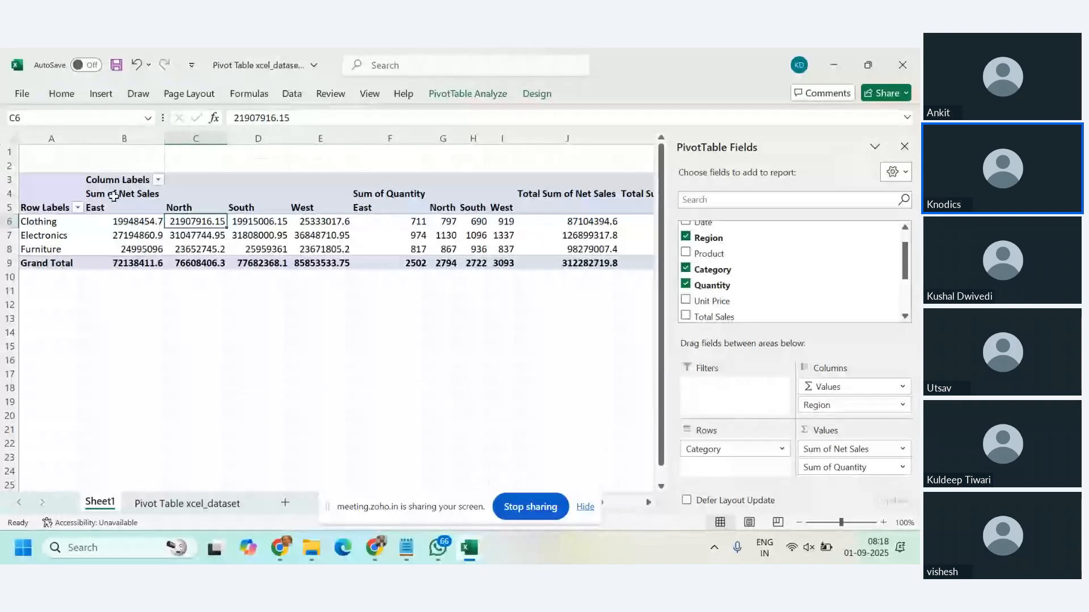
Step: Examine the East-to-West block under Sum of Net Sales, including grand totals, and the matching block under Sum of Quantity
left_click_drag(114, 207, 315, 266)
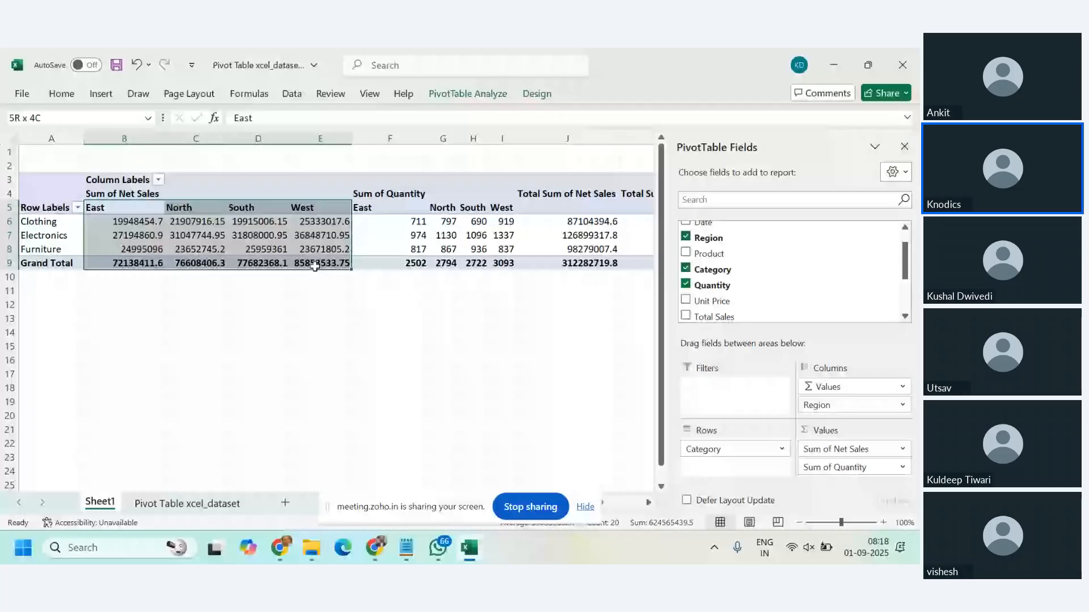
left_click_drag(315, 266, 315, 266)
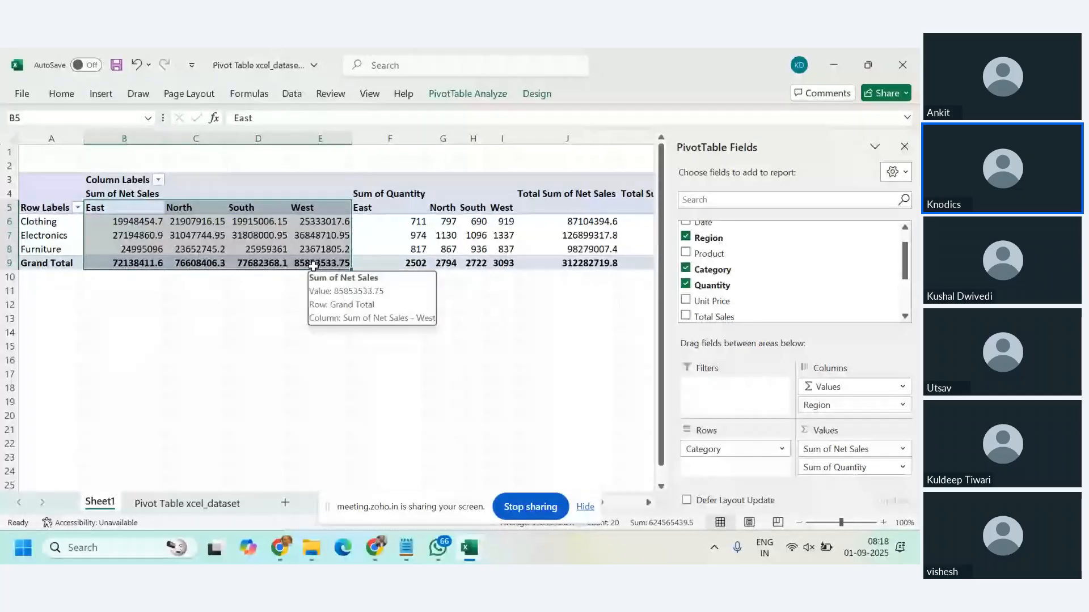
left_click(258, 388)
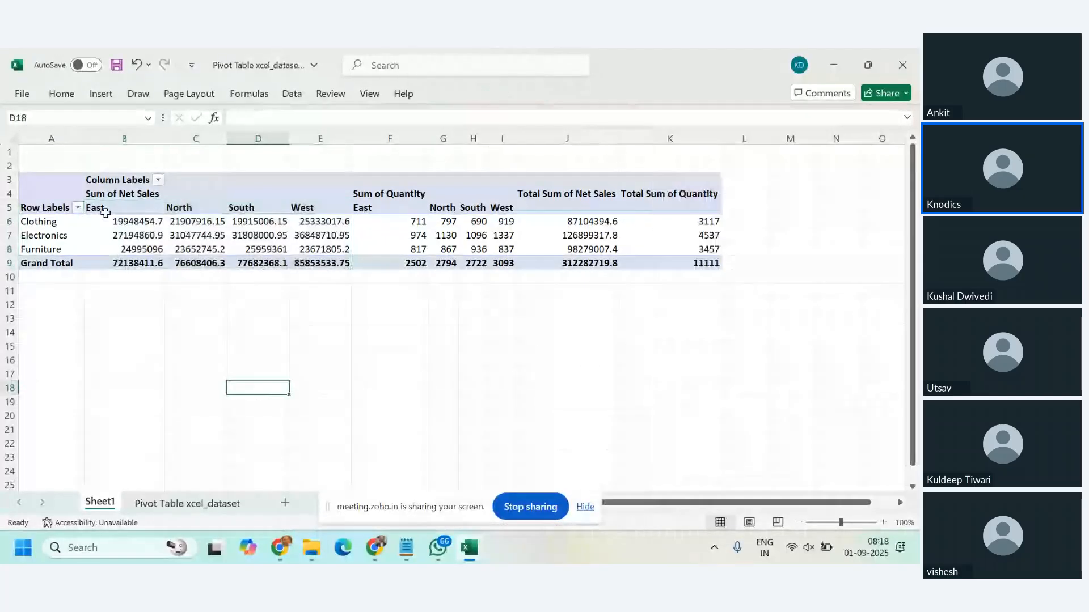
left_click_drag(106, 212, 316, 264)
left_click(395, 210)
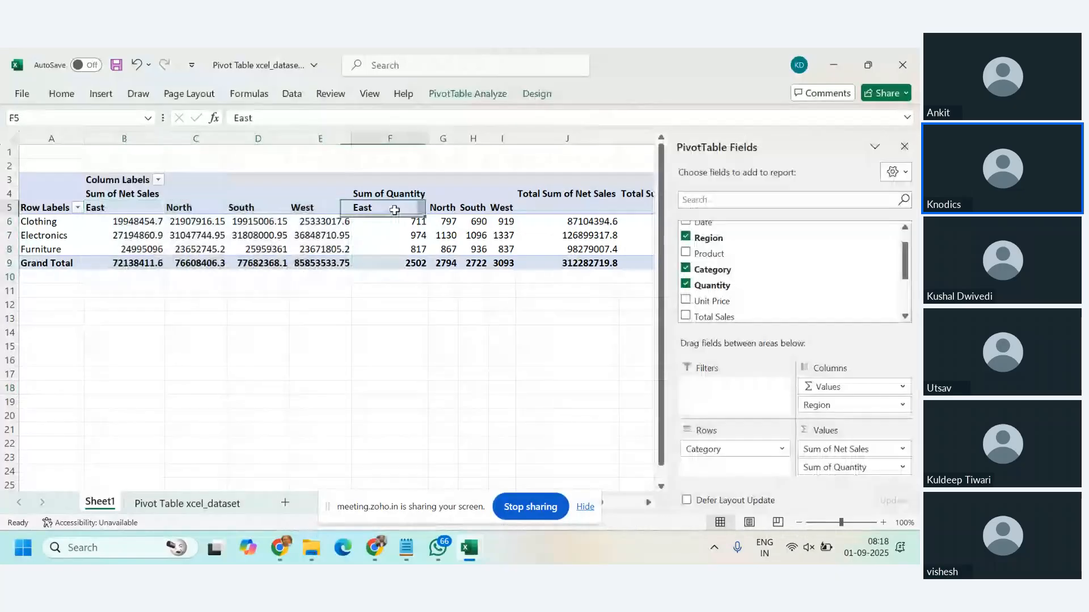
left_click_drag(400, 212, 501, 267)
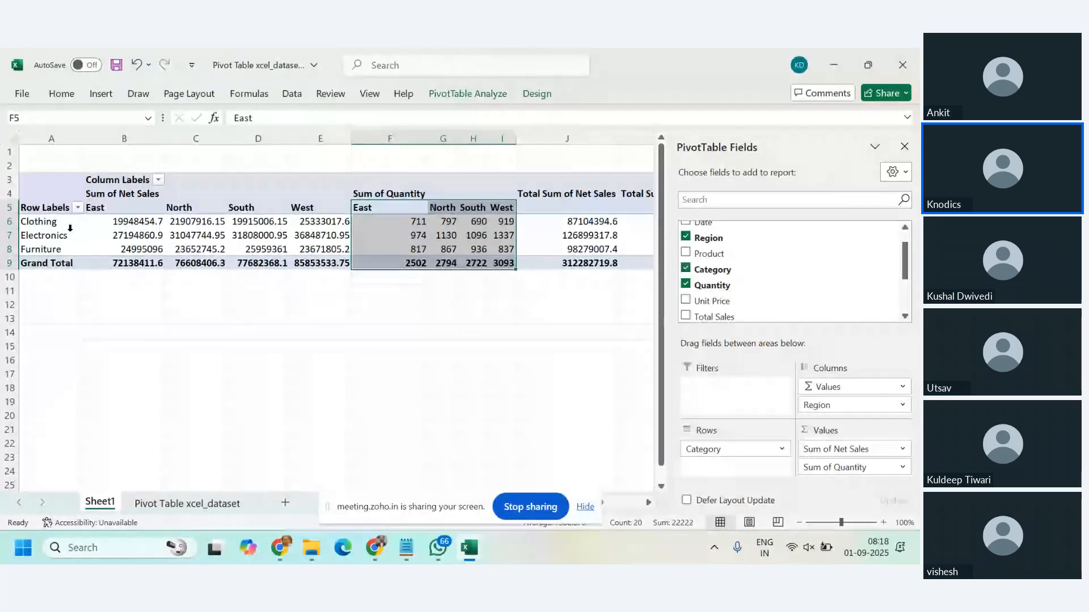
Step: Compare the Clothing row label and the East-to-West region headings under Sum of Net Sales and Sum of Quantity
left_click(47, 222)
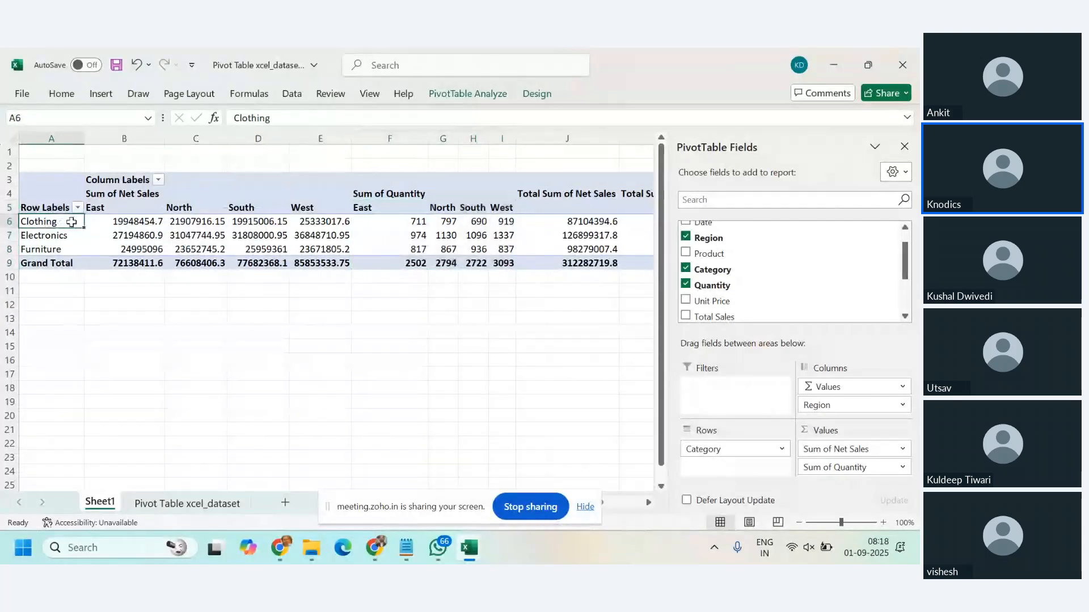
left_click_drag(131, 209, 318, 212)
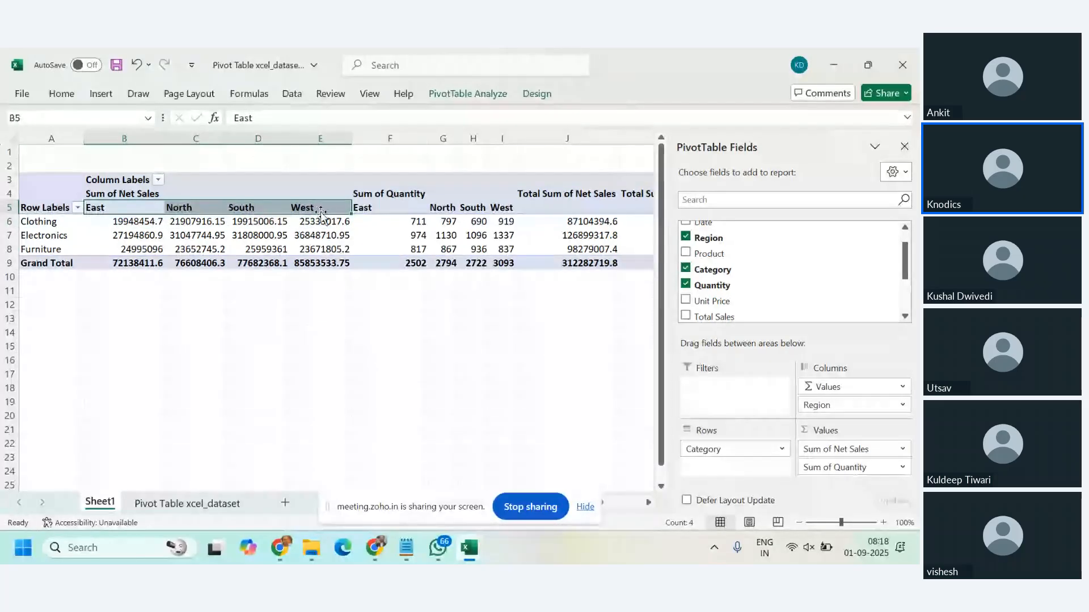
left_click(390, 209)
left_click_drag(390, 209, 502, 210)
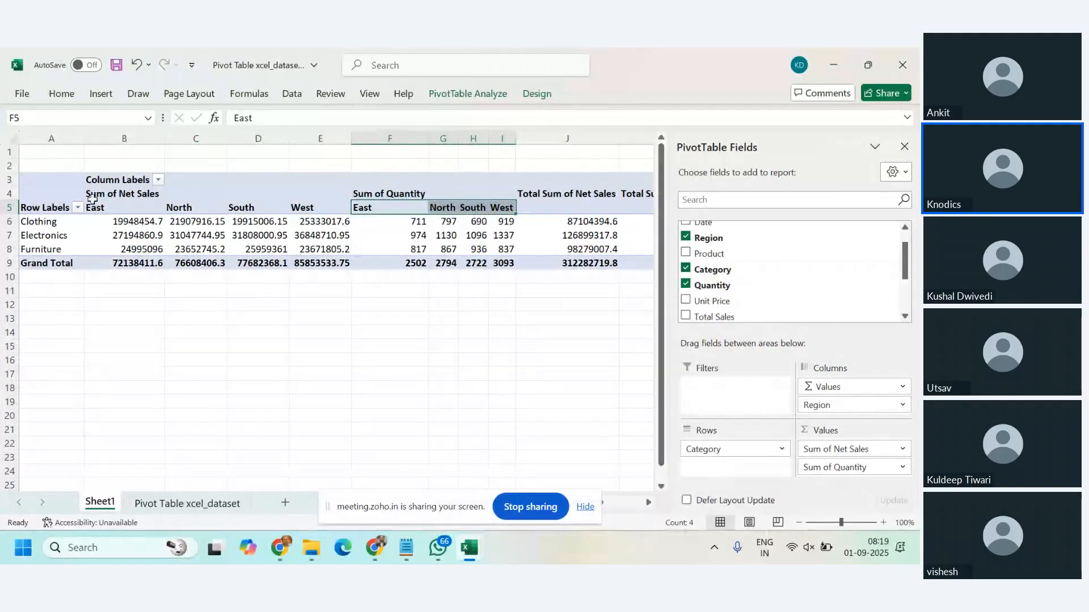
left_click_drag(93, 207, 301, 203)
left_click_drag(391, 209, 493, 208)
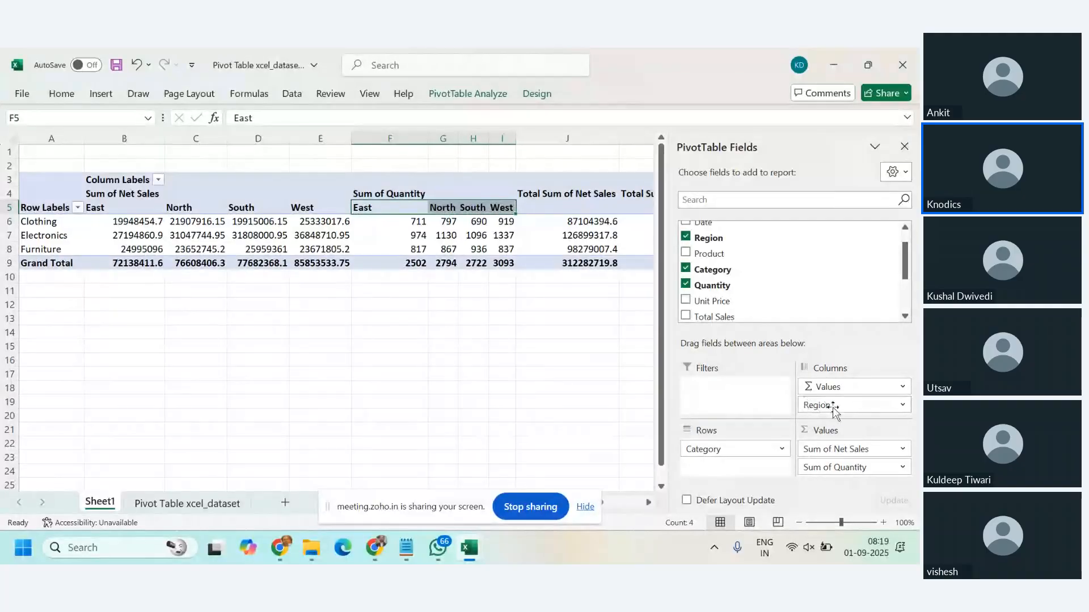
Step: Move Region above Values in the PivotTable's Columns area and select the East, North and South blocks in turn
left_click_drag(833, 408, 831, 386)
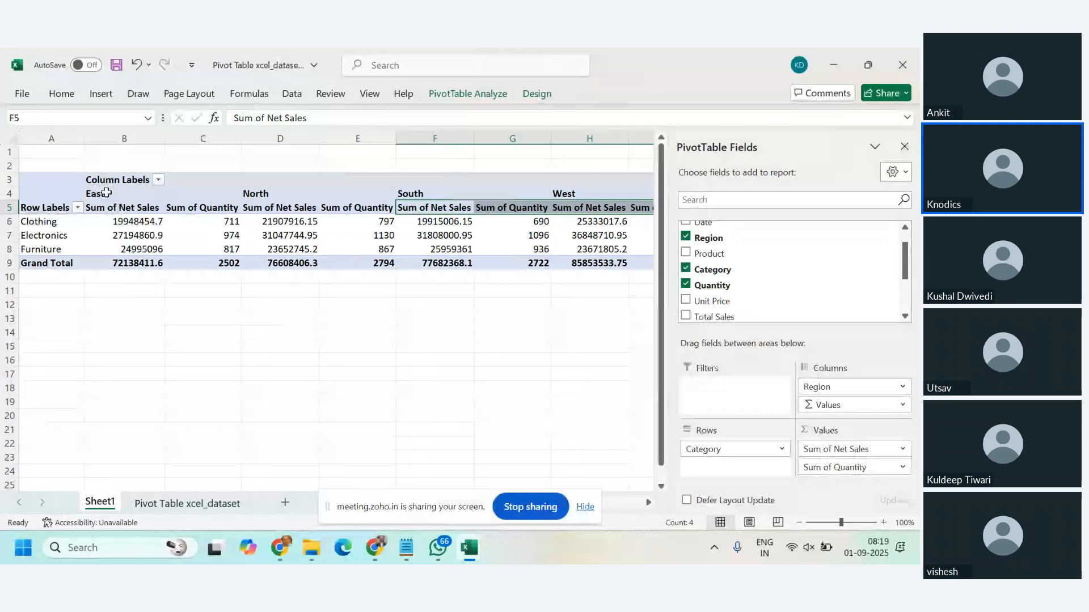
left_click_drag(106, 194, 186, 258)
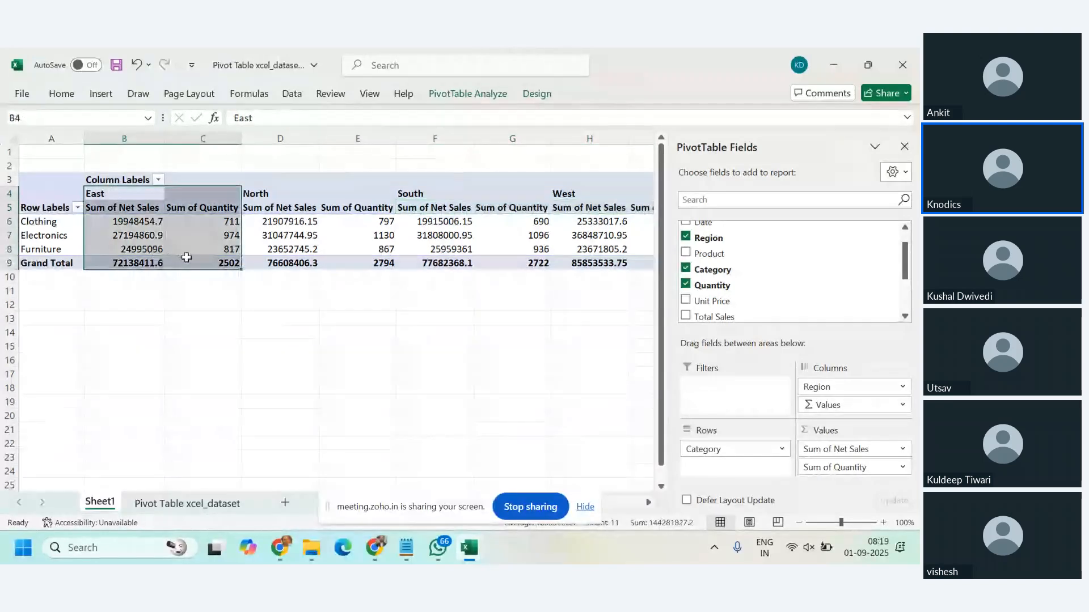
left_click(270, 194)
left_click_drag(270, 195, 341, 253)
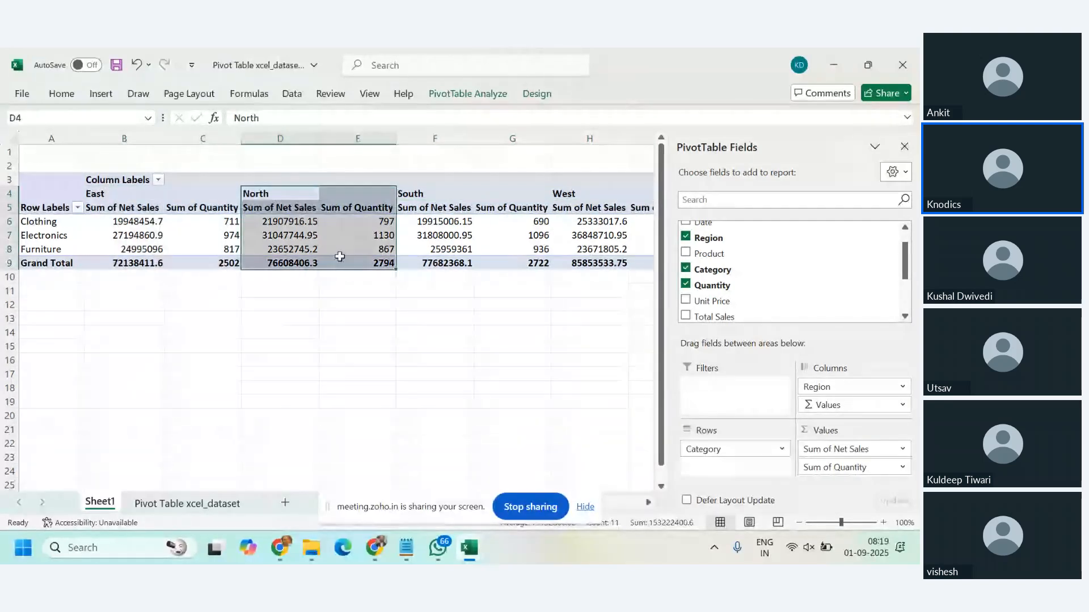
left_click_drag(428, 194, 482, 260)
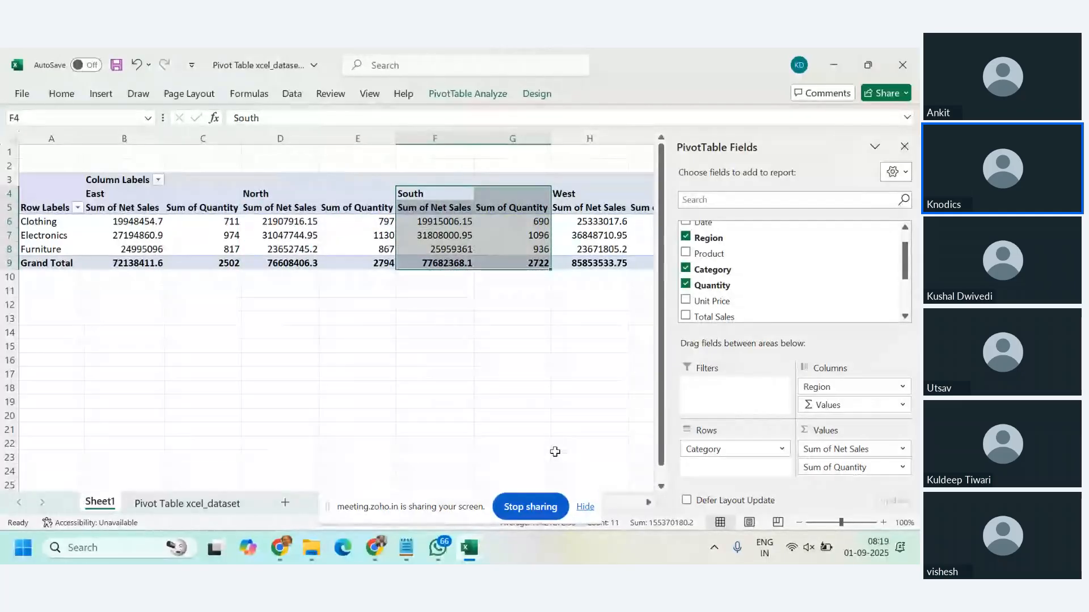
Step: Hide the screen-sharing notice and examine the PivotTable's Total Sum of Net Sales and Total Sum of Quantity columns
left_click(586, 507)
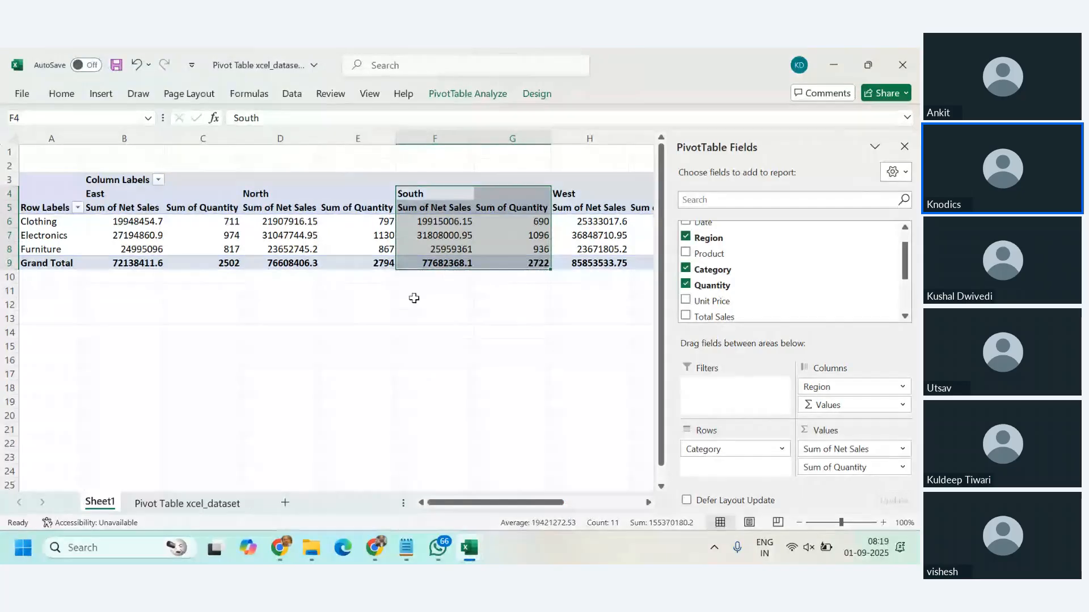
left_click(546, 462)
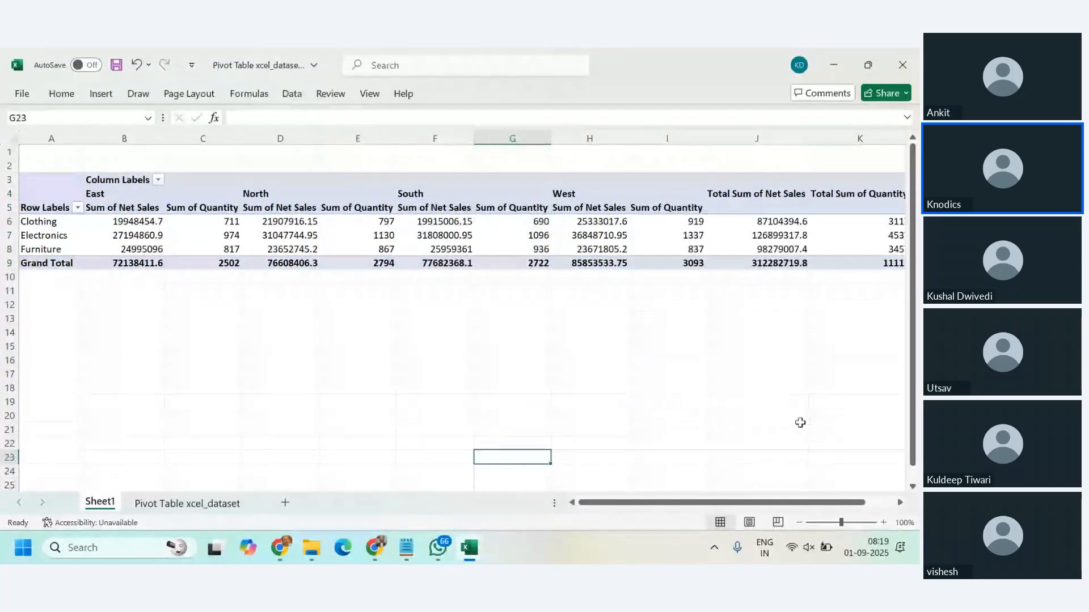
left_click_drag(807, 502, 834, 502)
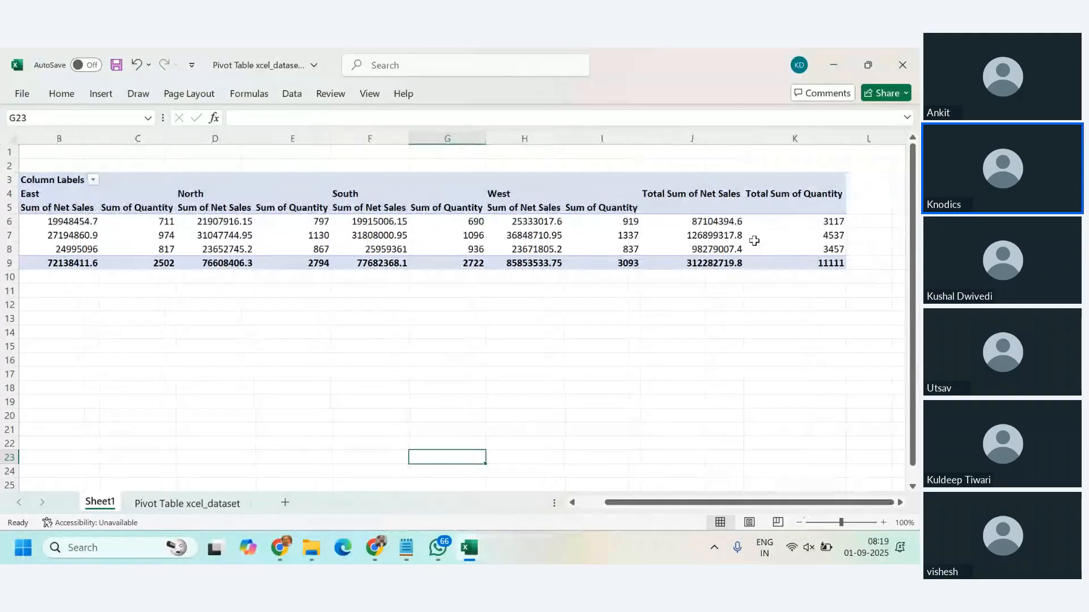
left_click(697, 188)
left_click_drag(697, 188, 813, 220)
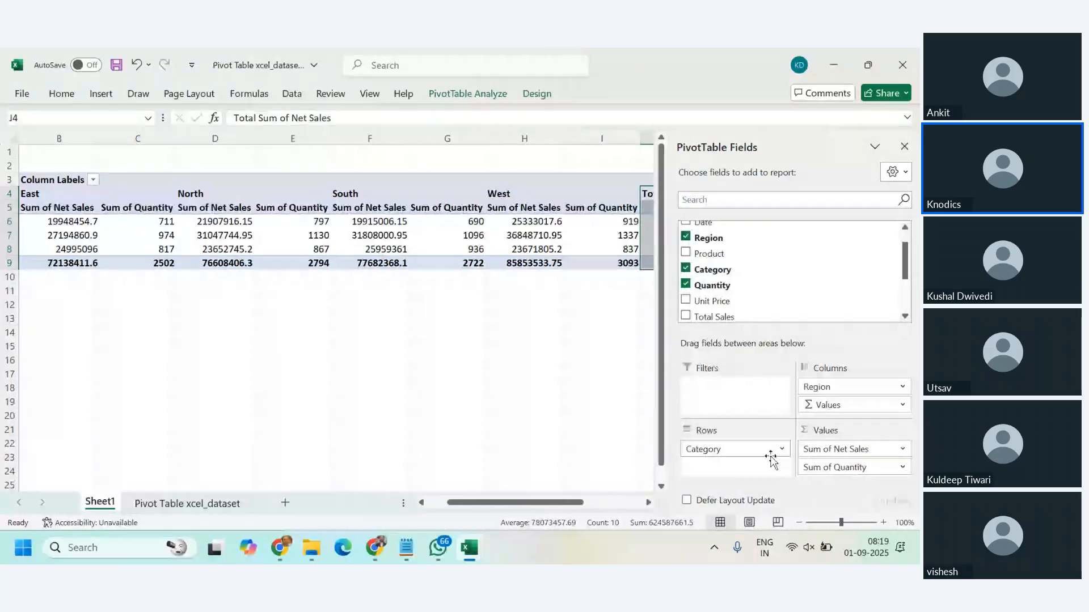
Step: Close the PivotTable Fields list, display it again and select the West Net Sales value for Clothing
left_click(904, 146)
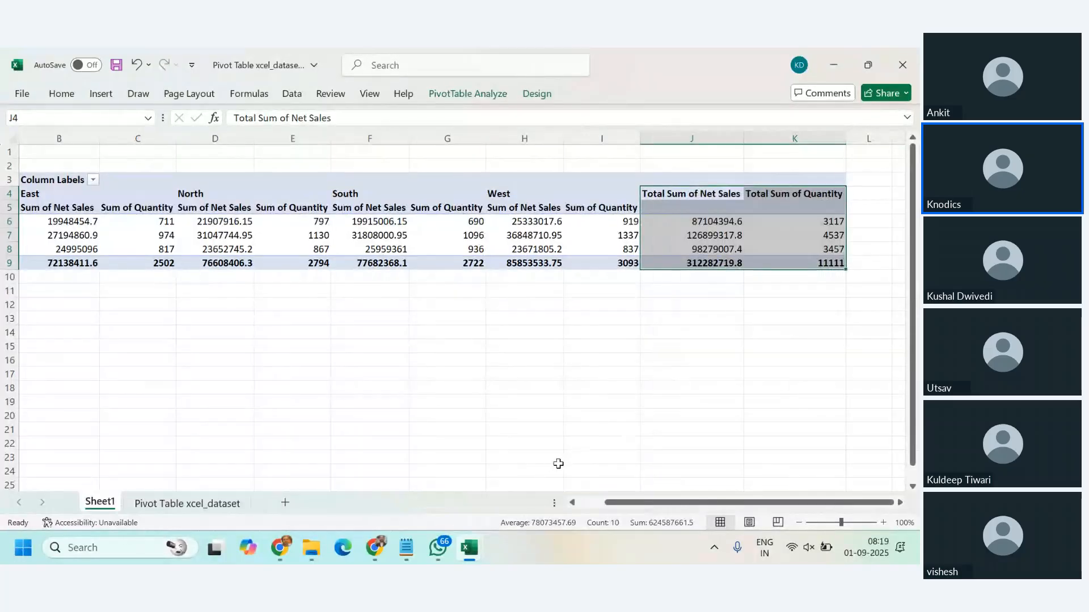
left_click(311, 241)
left_click(468, 93)
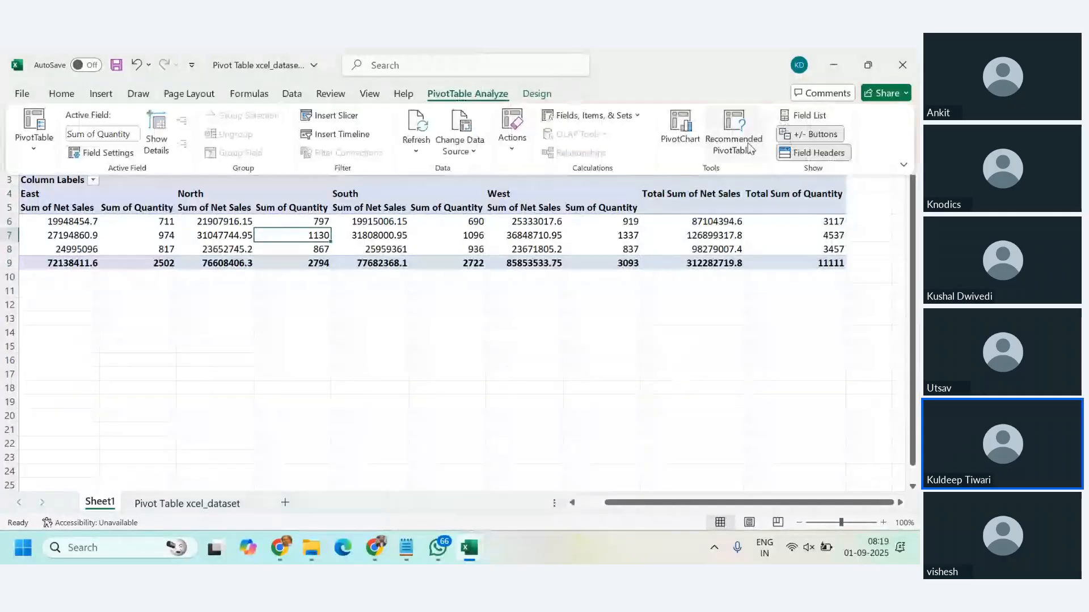
left_click(800, 115)
left_click(496, 217)
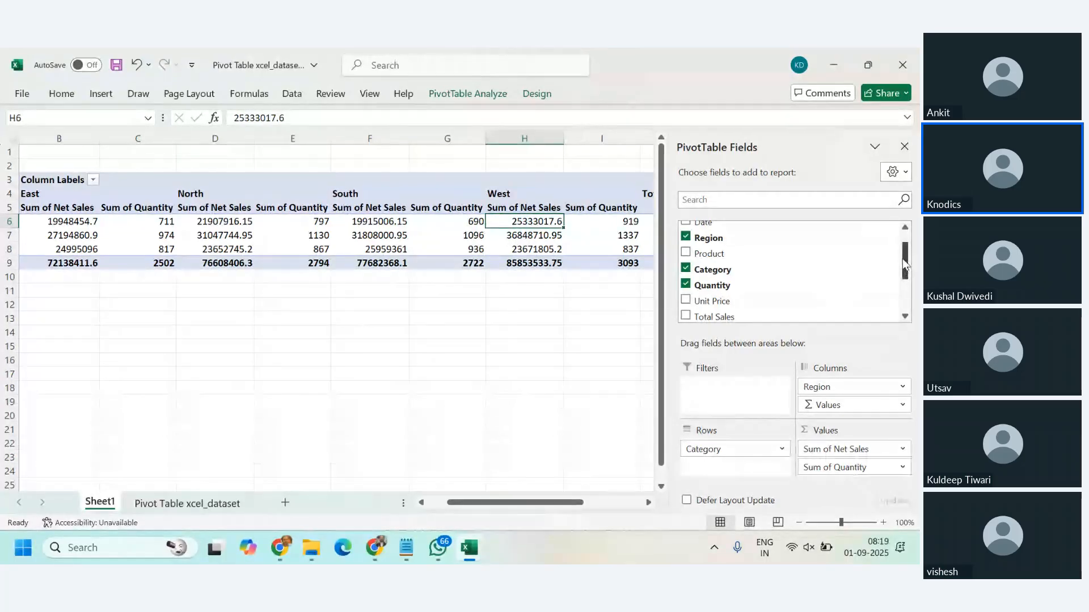
Step: Move Region from the PivotTable's Columns area to the Rows area beneath Category
left_click_drag(902, 259, 905, 253)
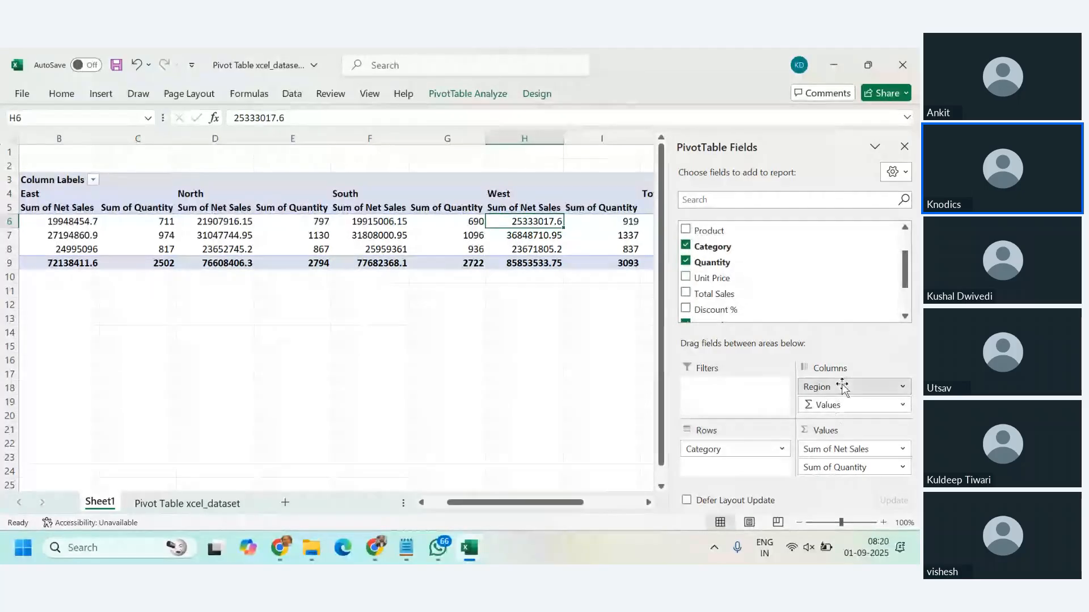
left_click_drag(844, 388, 730, 467)
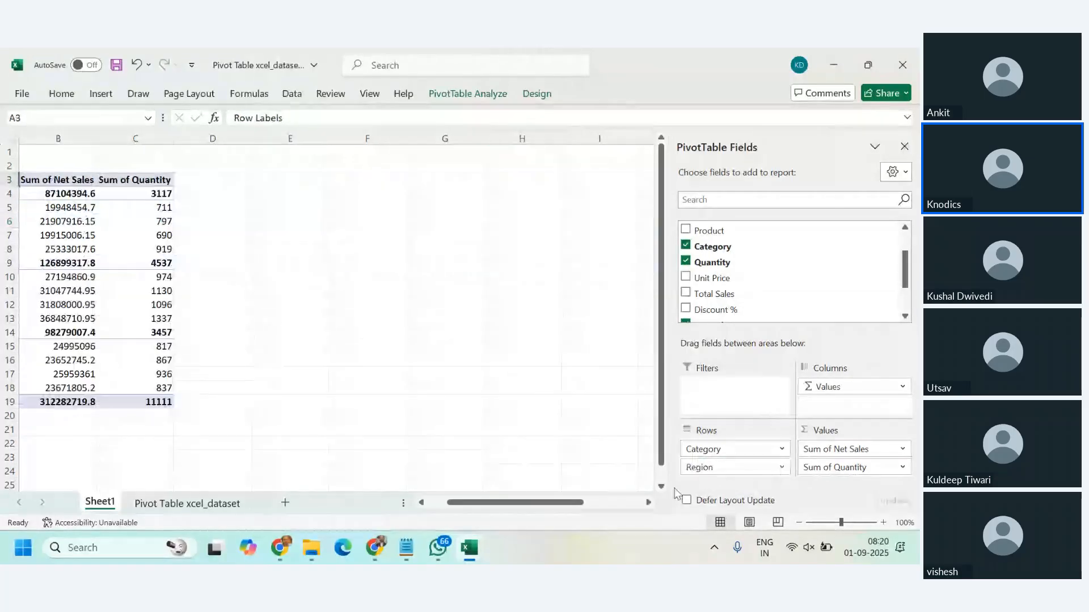
left_click_drag(574, 510, 475, 510)
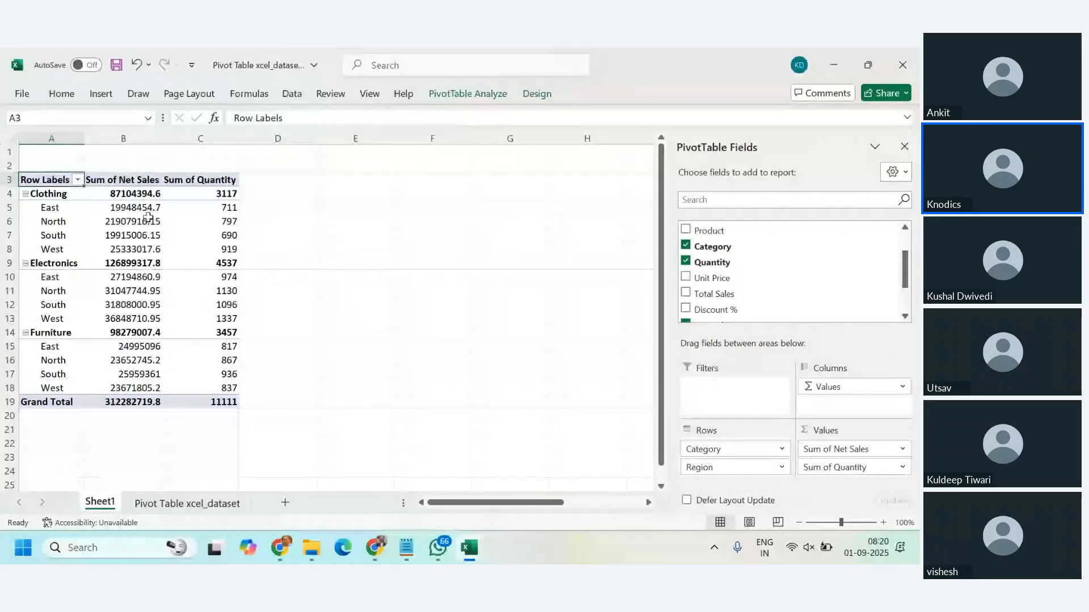
mouse_move(130, 211)
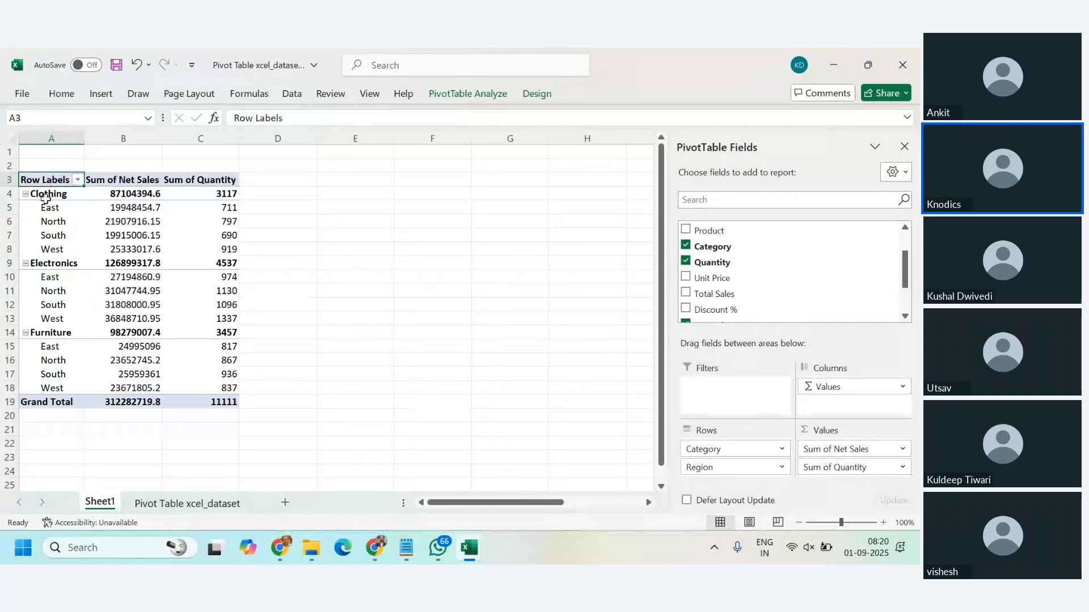
Step: Select the region rows under Clothing and Electronics in turn, and open and dismiss Show Detail for Furniture's East label
mouse_move(53, 195)
left_mouse_down()
mouse_move(93, 248)
mouse_move(218, 250)
left_mouse_up()
left_click(54, 262)
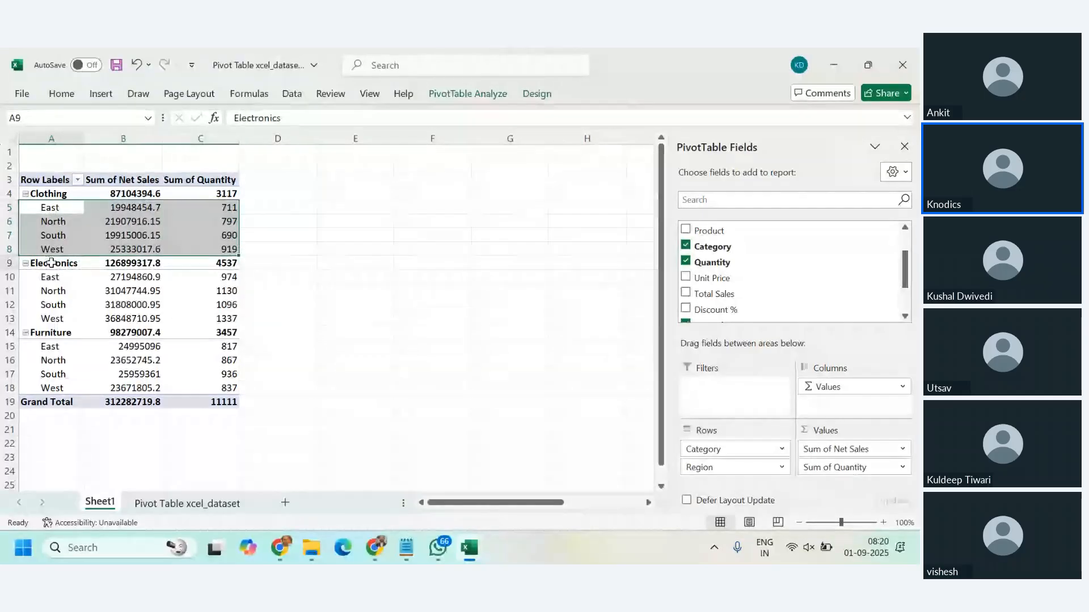
left_click_drag(50, 277, 224, 321)
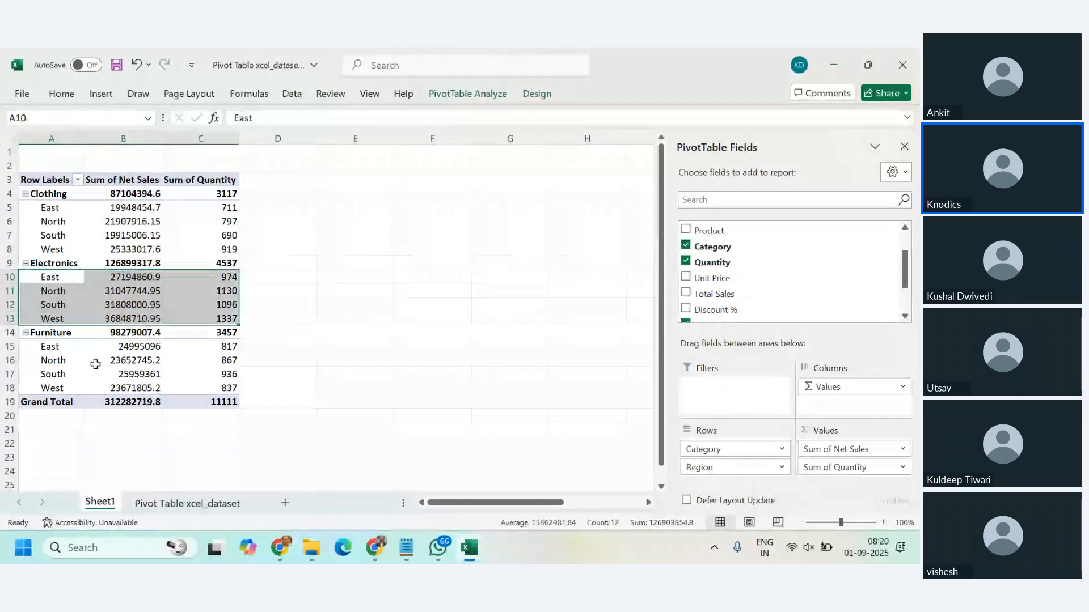
double_click(51, 350)
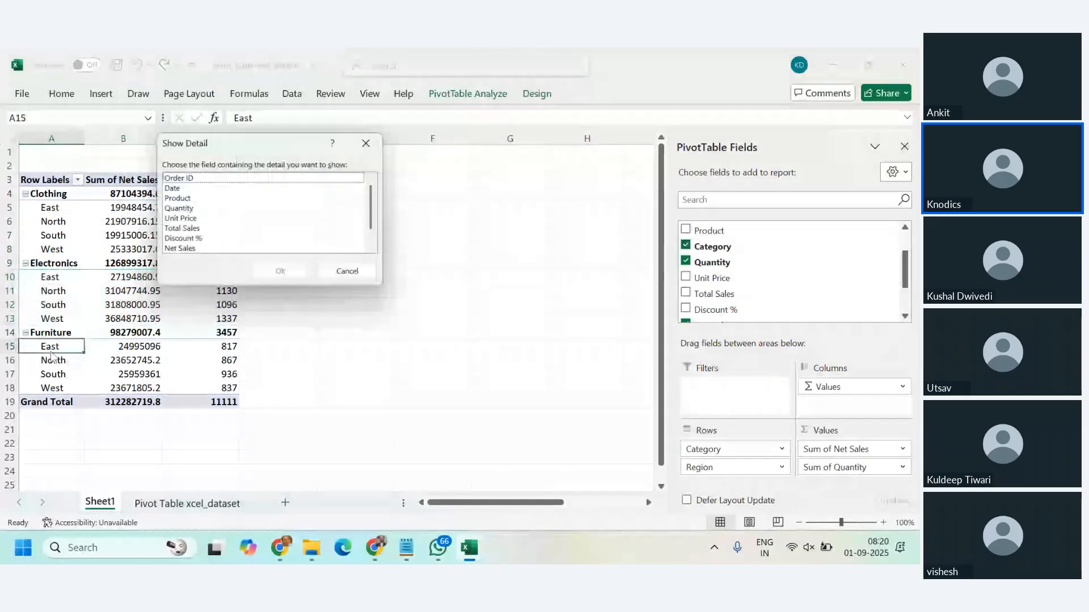
key("Escape")
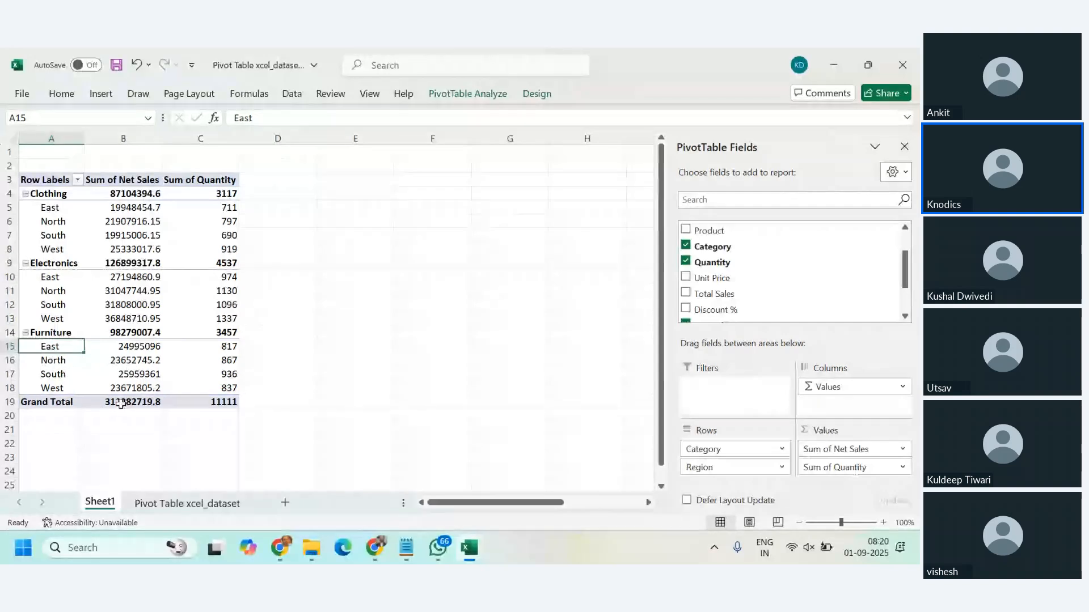
Step: Extract the source records behind Furniture's South Net Sales value onto a separate detail sheet
left_click(86, 388)
left_click(87, 373)
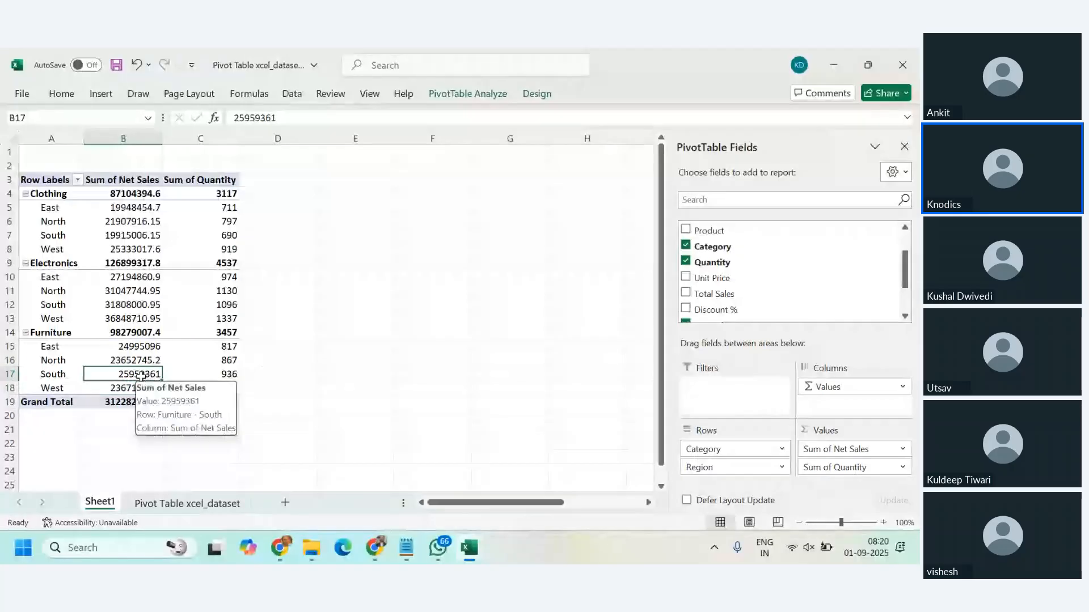
left_click(52, 333)
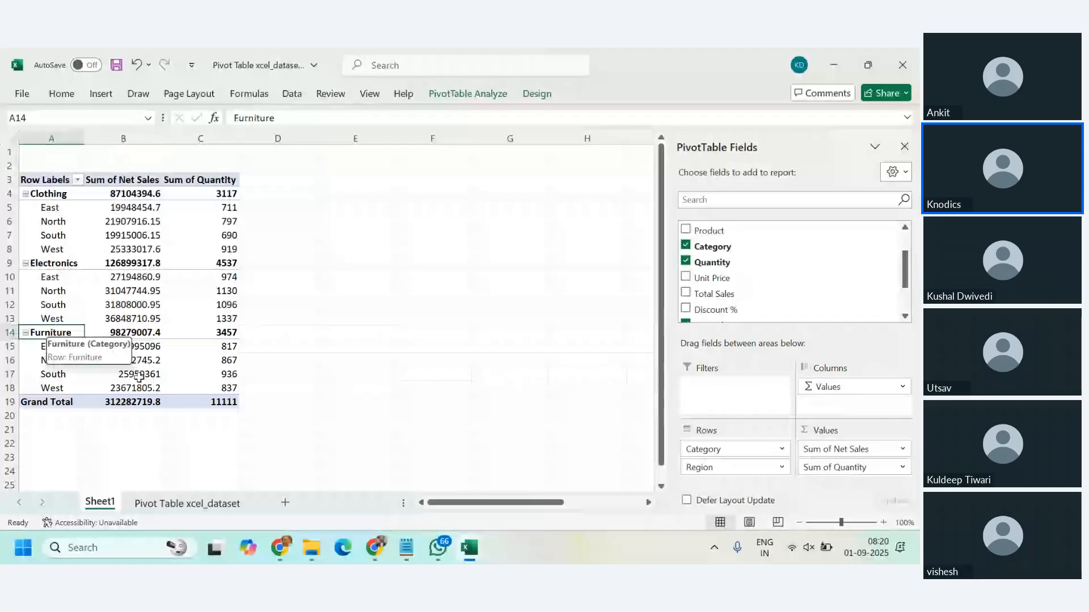
left_click(139, 376)
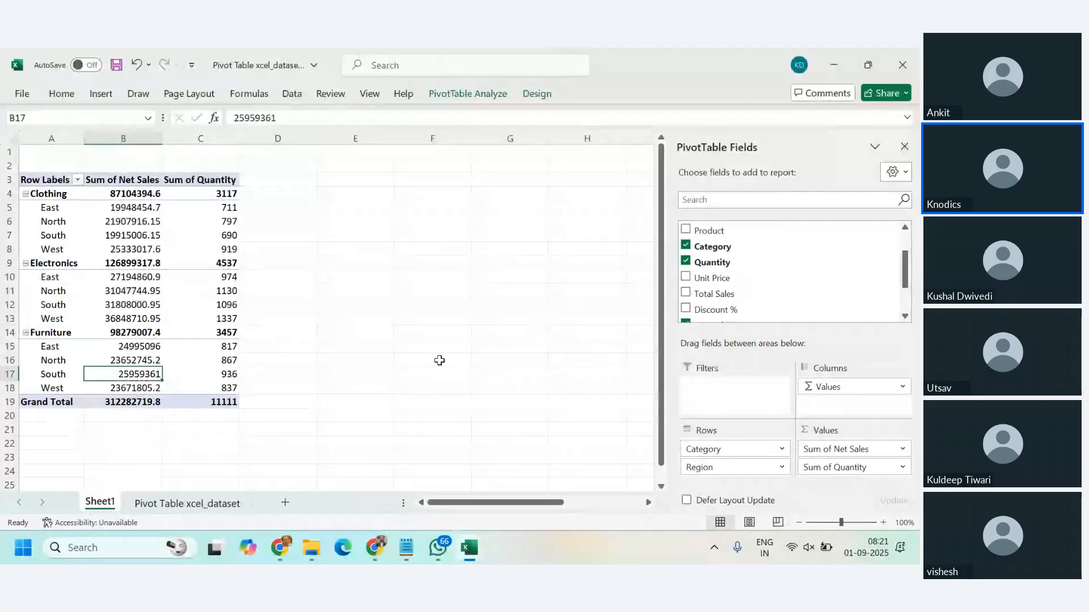
double_click(126, 373)
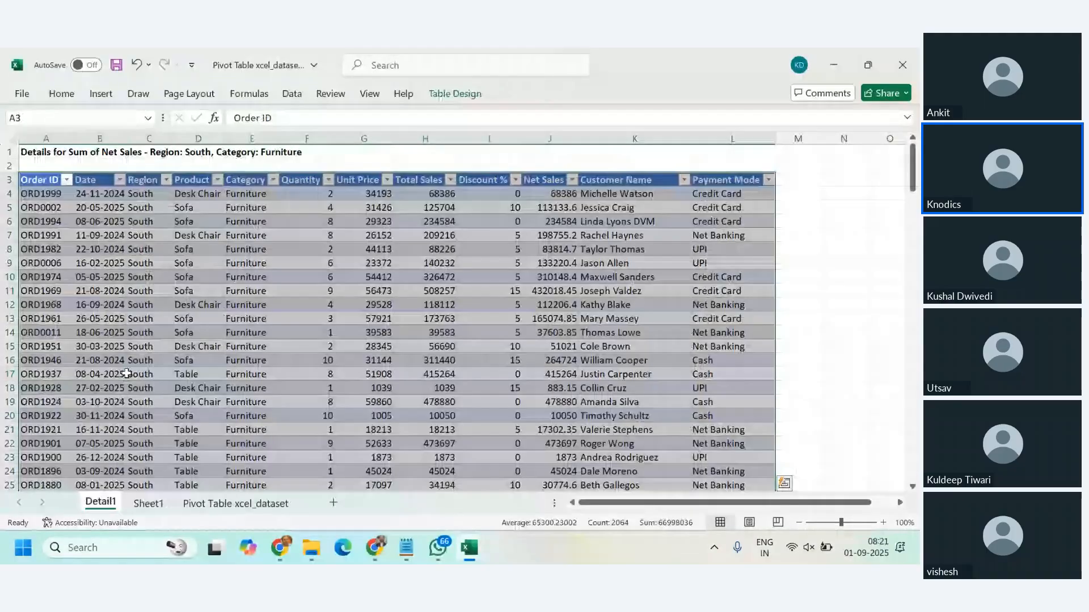
Step: Examine the South Furniture order records down to the last row and return to the table's header row
left_click(510, 375)
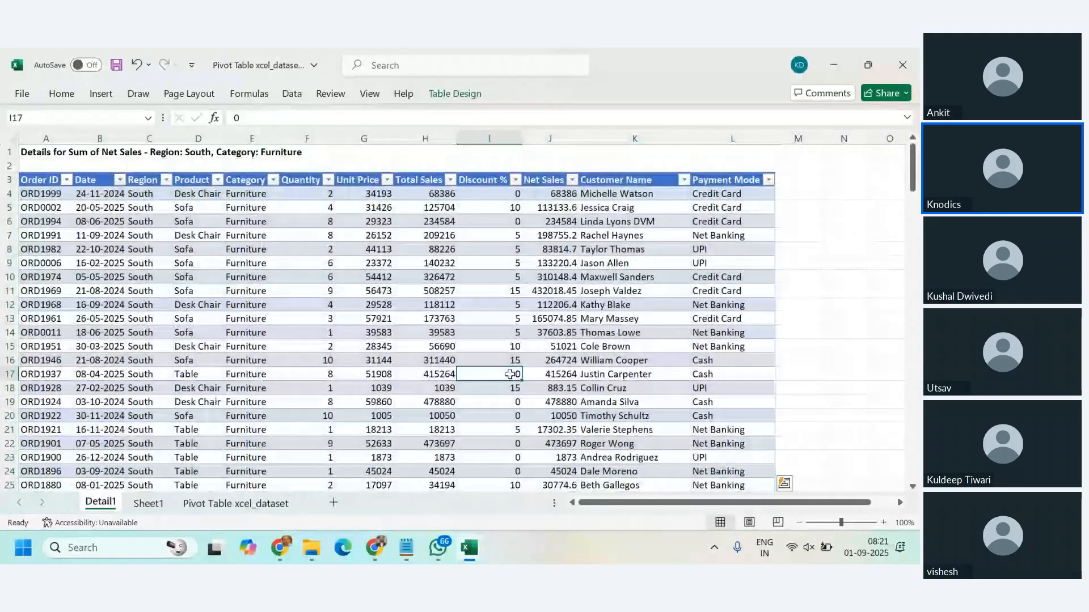
left_click(166, 180)
left_click(167, 180)
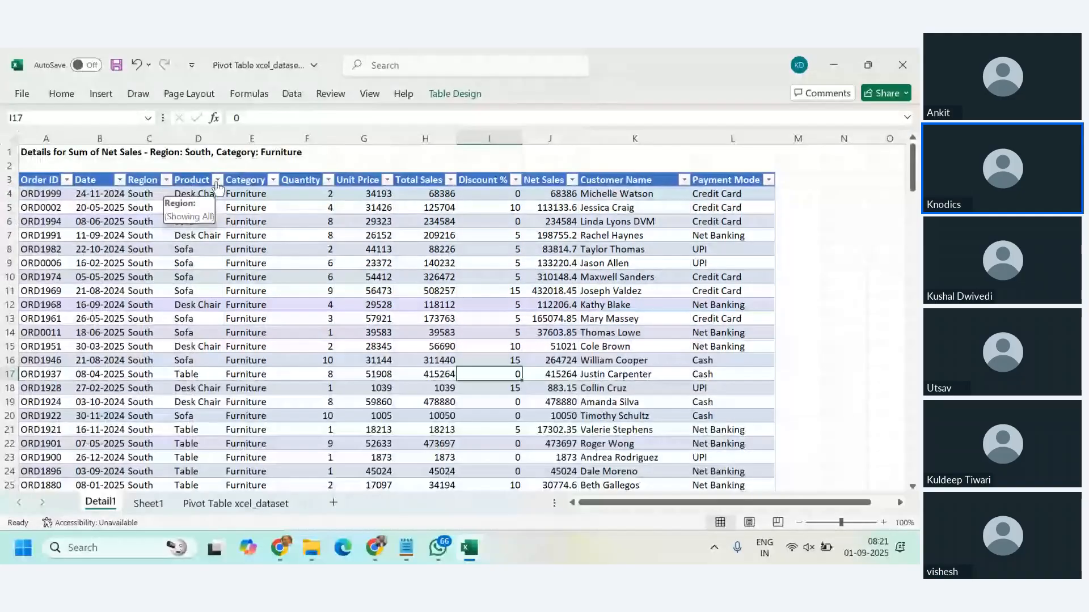
left_click(273, 180)
left_click(384, 262)
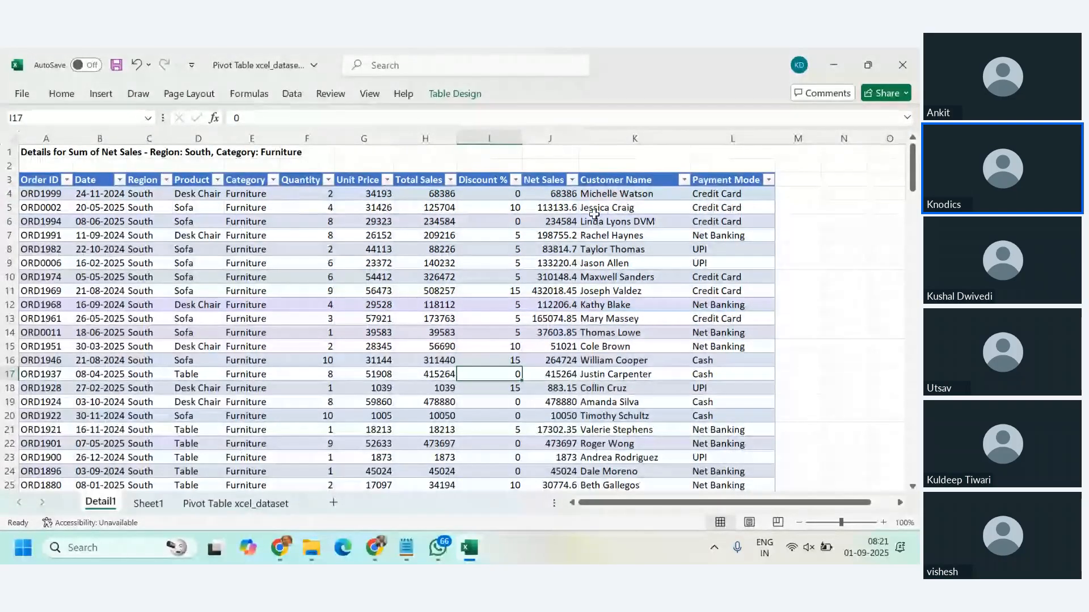
scroll(682, 380, "down", 4)
scroll(683, 381, "down", 20)
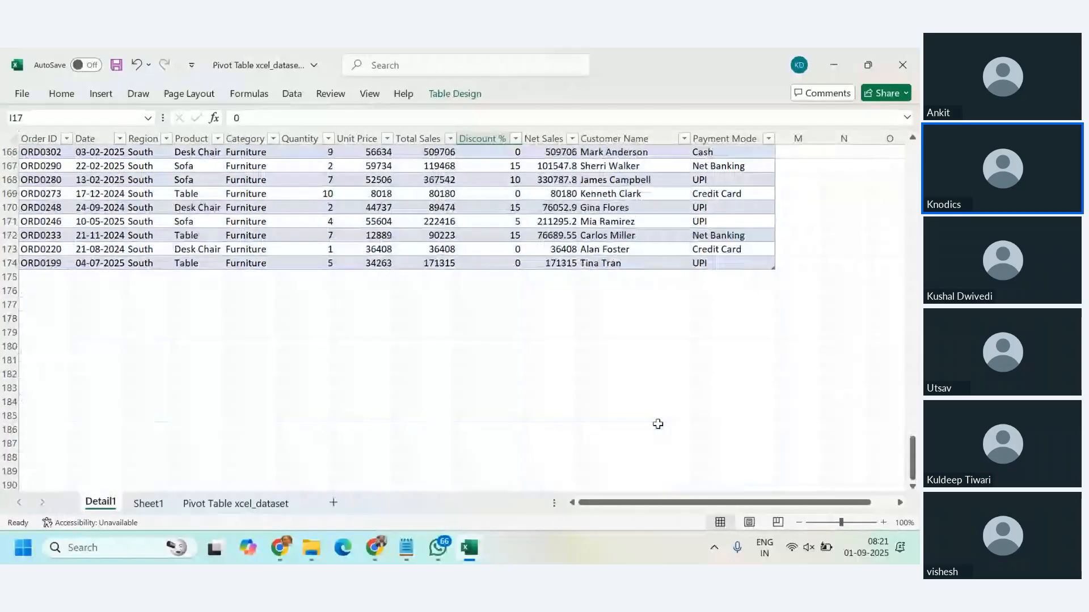
scroll(658, 424, "up", 8)
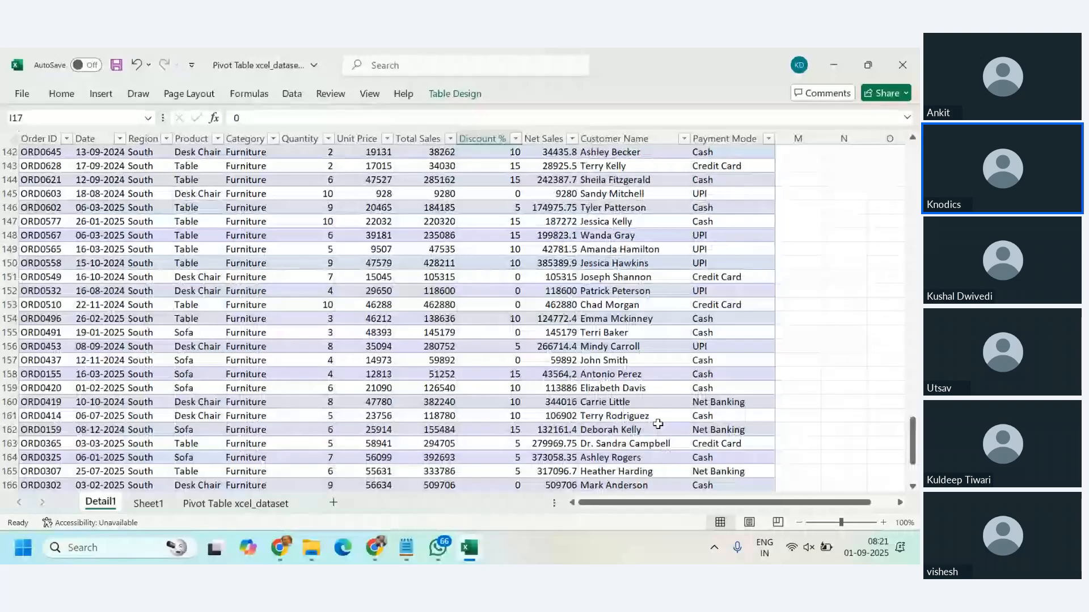
scroll(658, 424, "up", 20)
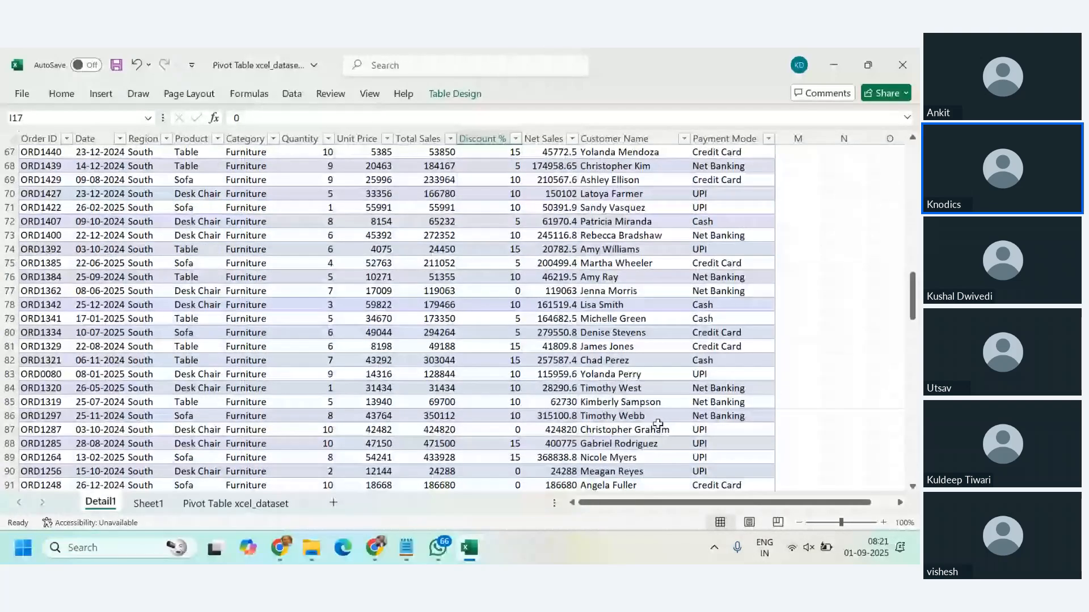
scroll(658, 424, "up", 20)
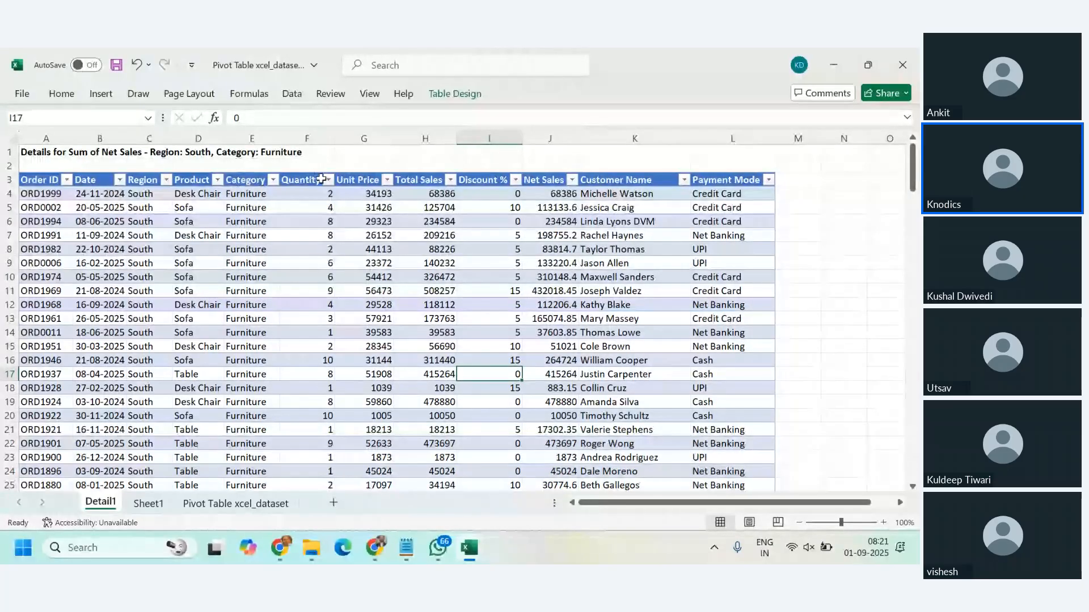
Step: Check which values the detail table's Category and Region filters offer, leaving both filters unchanged
left_click(273, 180)
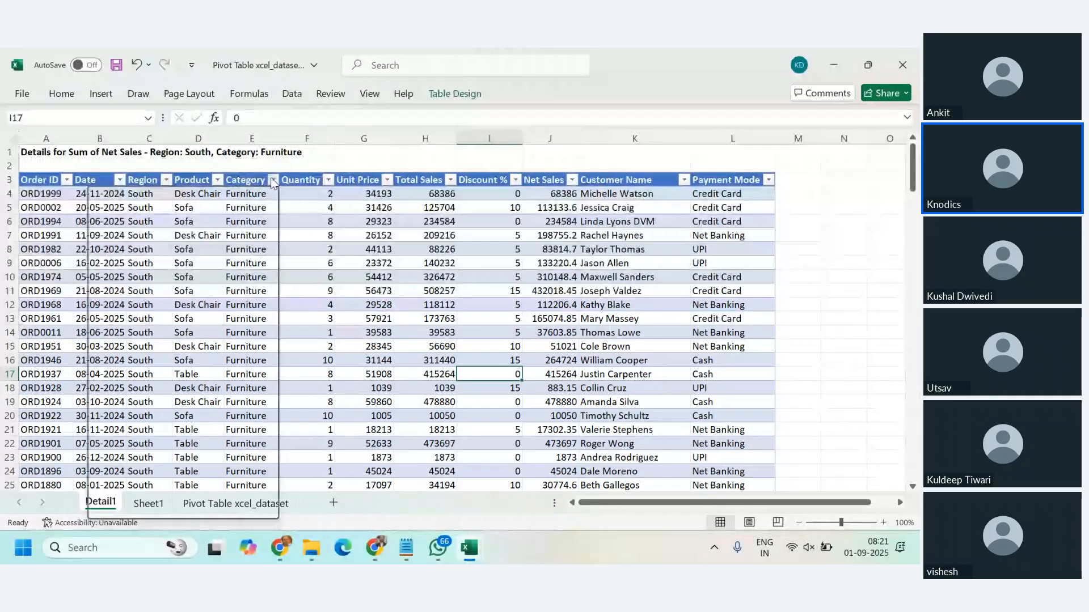
left_click(385, 244)
left_click(166, 180)
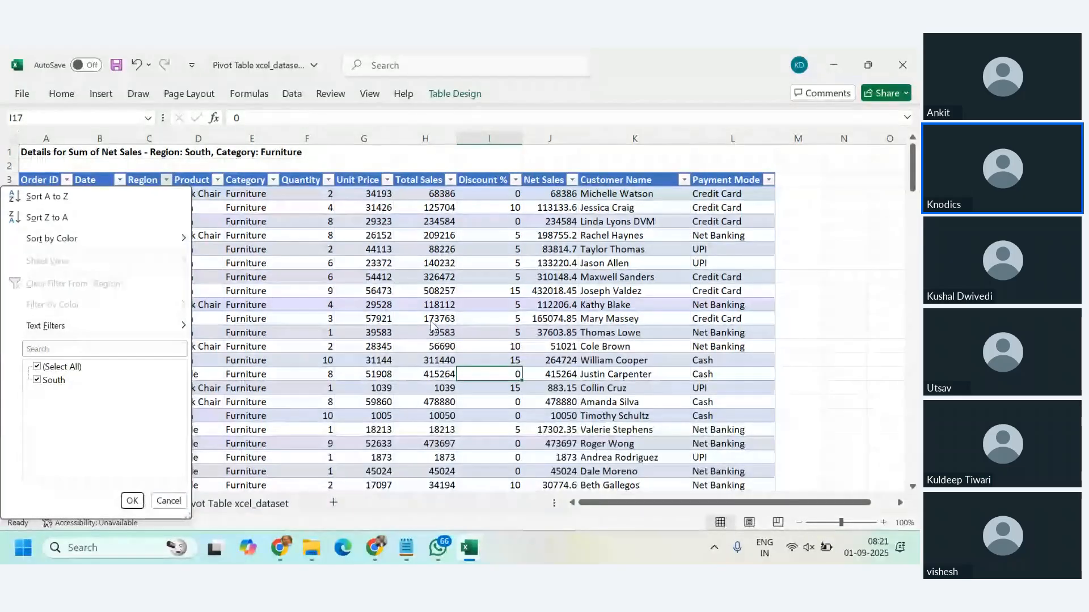
left_click(433, 326)
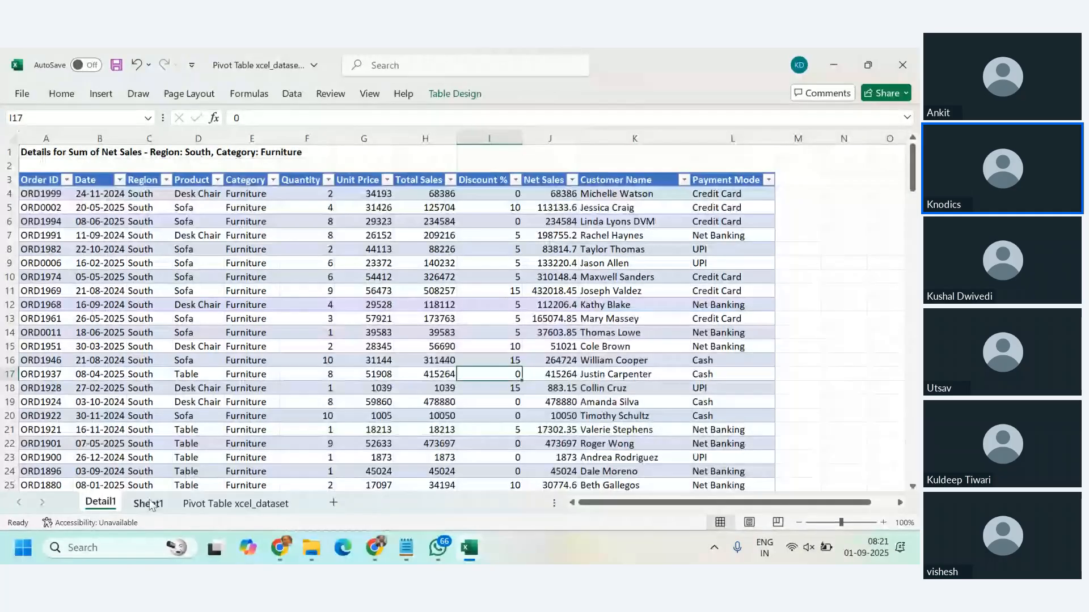
Step: Return to the PivotTable on Sheet1 and add Payment Mode to the Columns area below Values
left_click(149, 504)
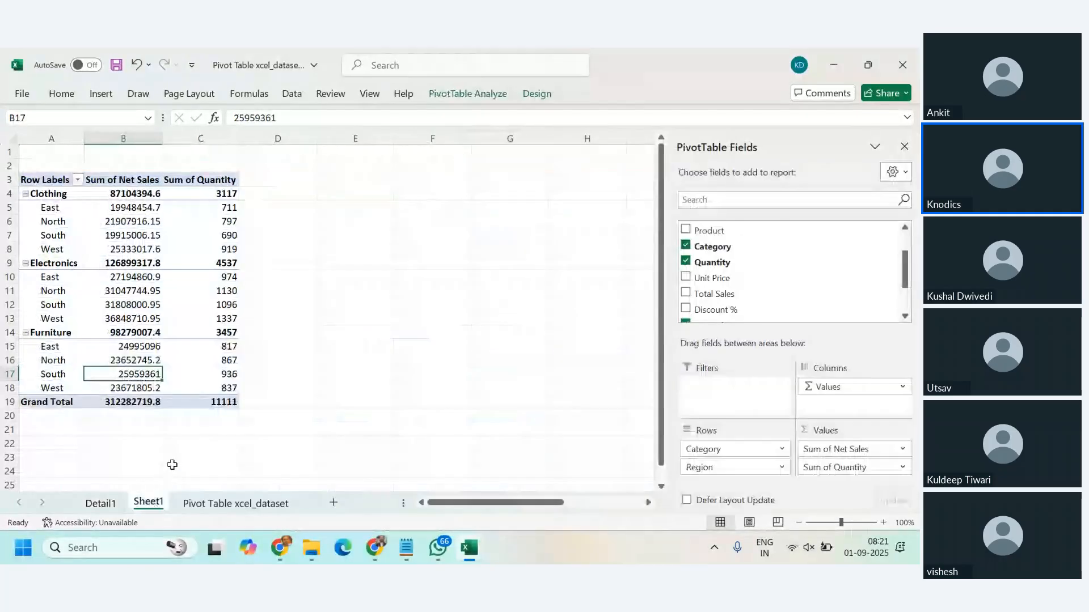
scroll(788, 272, "down", 1)
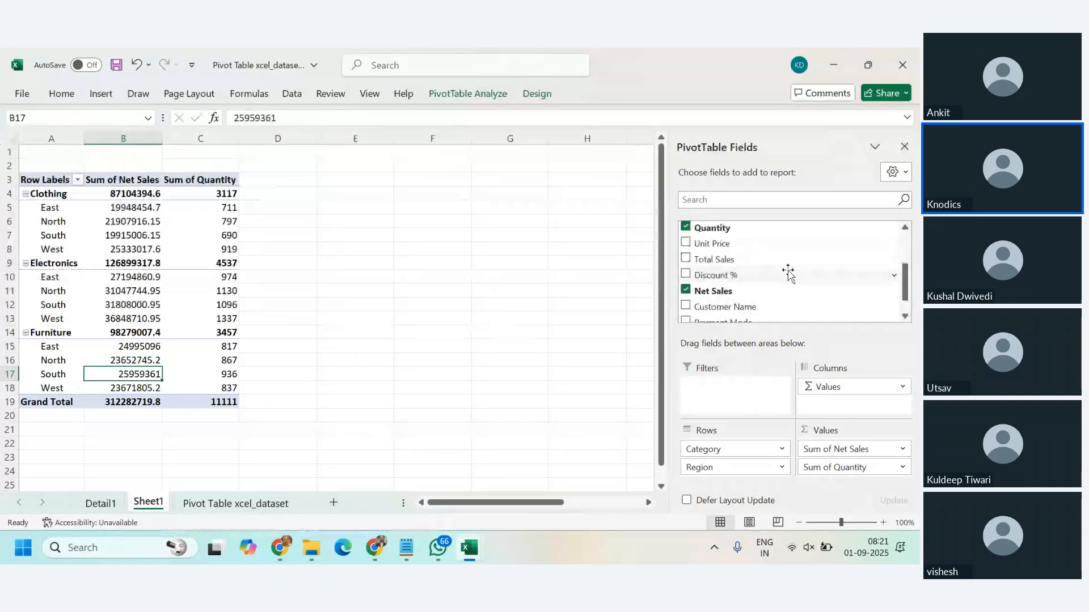
scroll(788, 273, "down", 1)
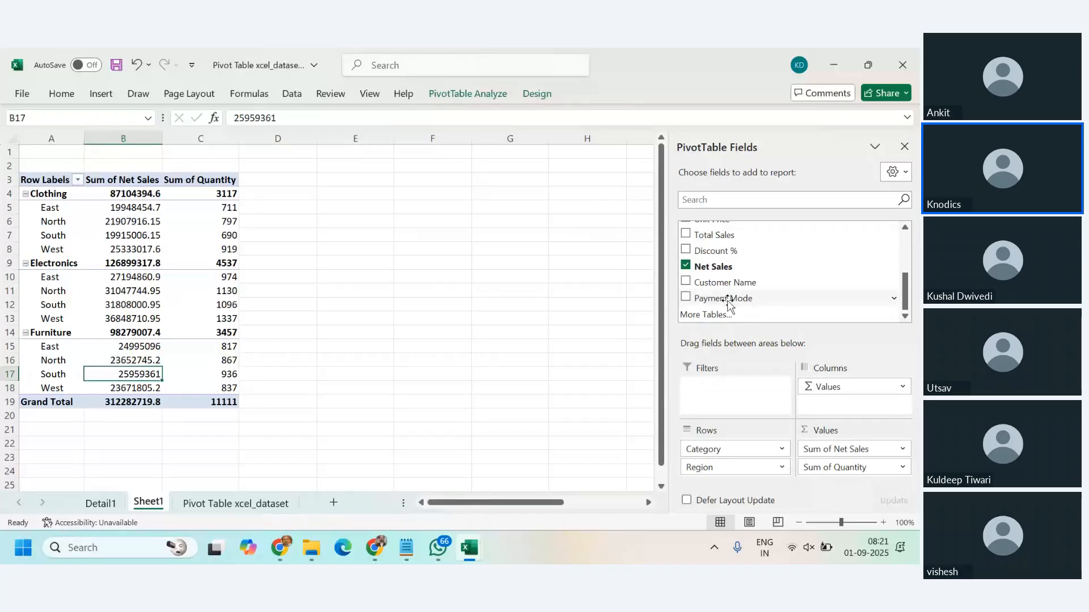
left_click_drag(730, 304, 838, 398)
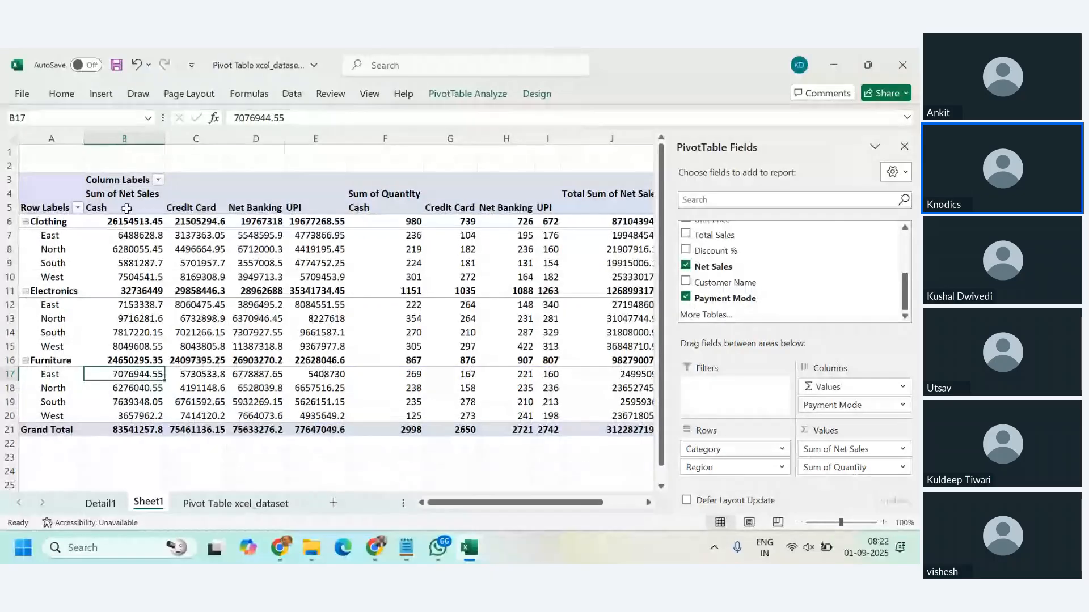
Step: Compare the Cash, Credit Card, Net Banking and UPI columns under Sum of Net Sales and Sum of Quantity, including the total columns
left_click(126, 208)
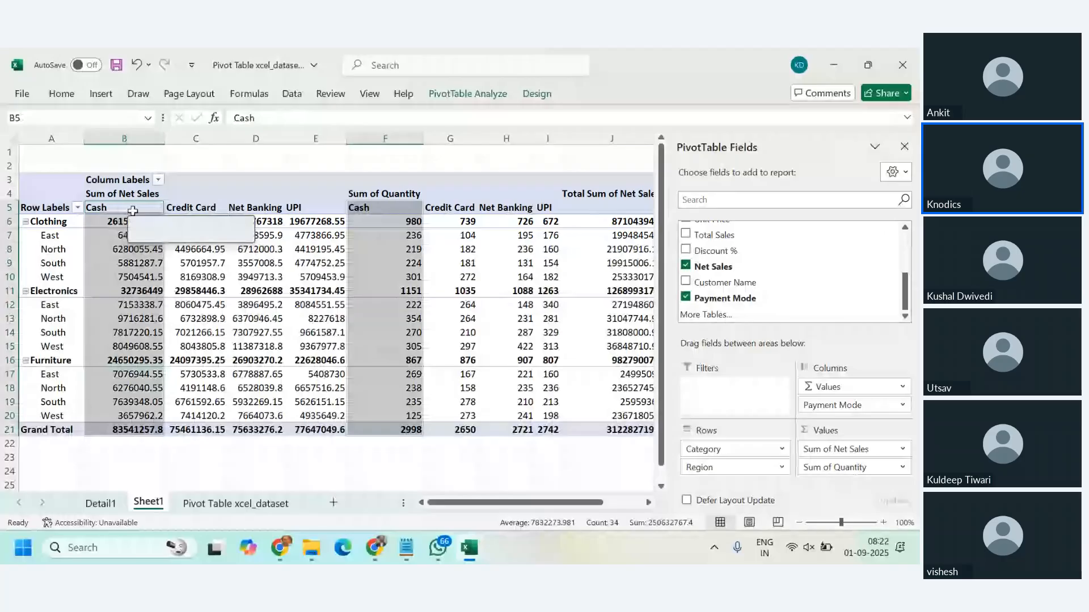
left_click(206, 208)
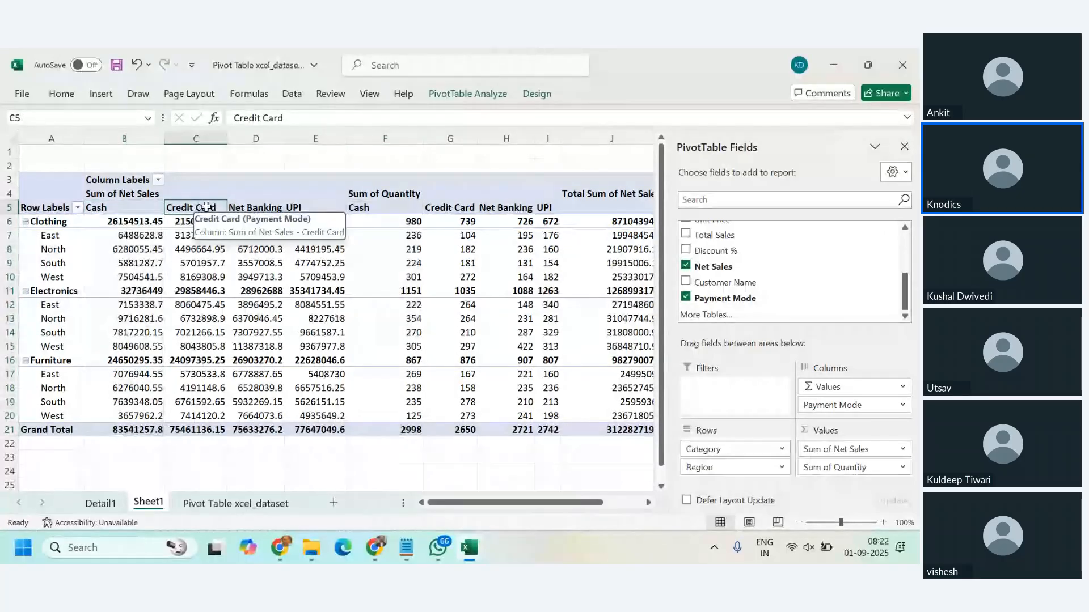
left_click(253, 208)
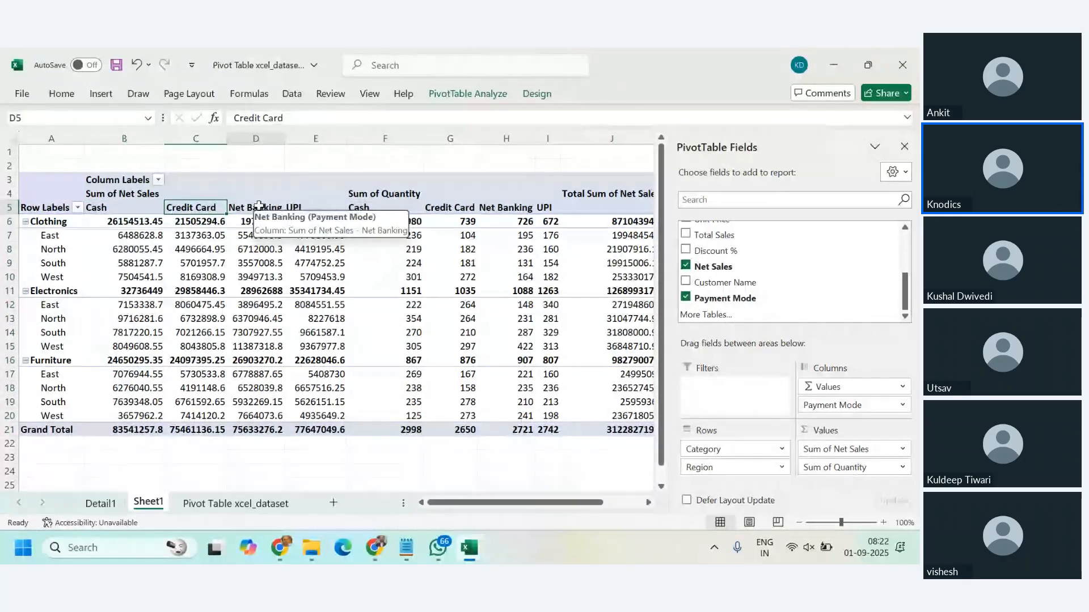
left_click(310, 206)
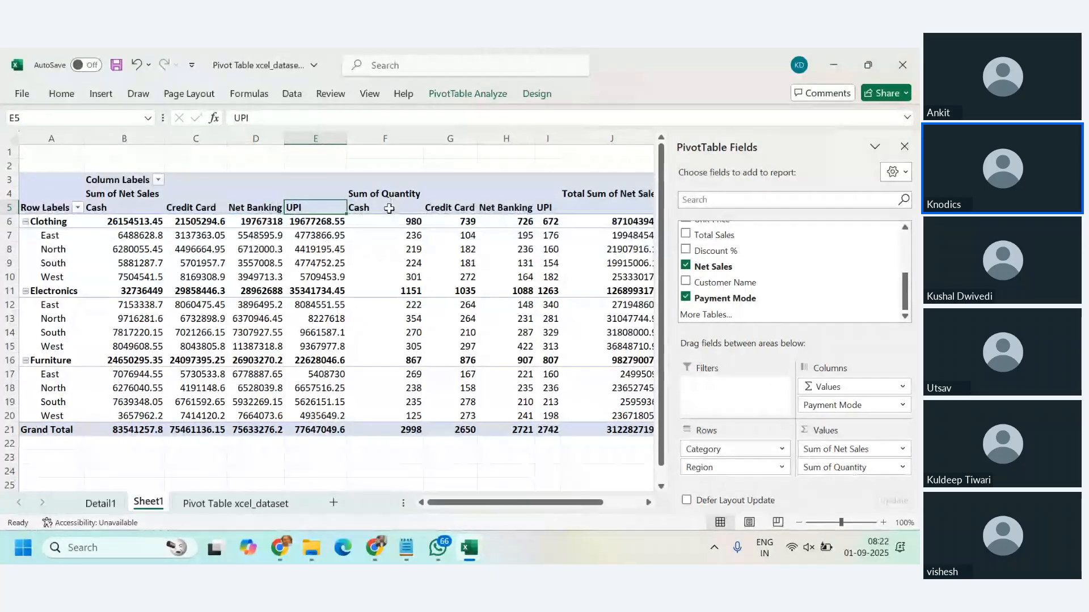
left_click_drag(388, 207, 572, 429)
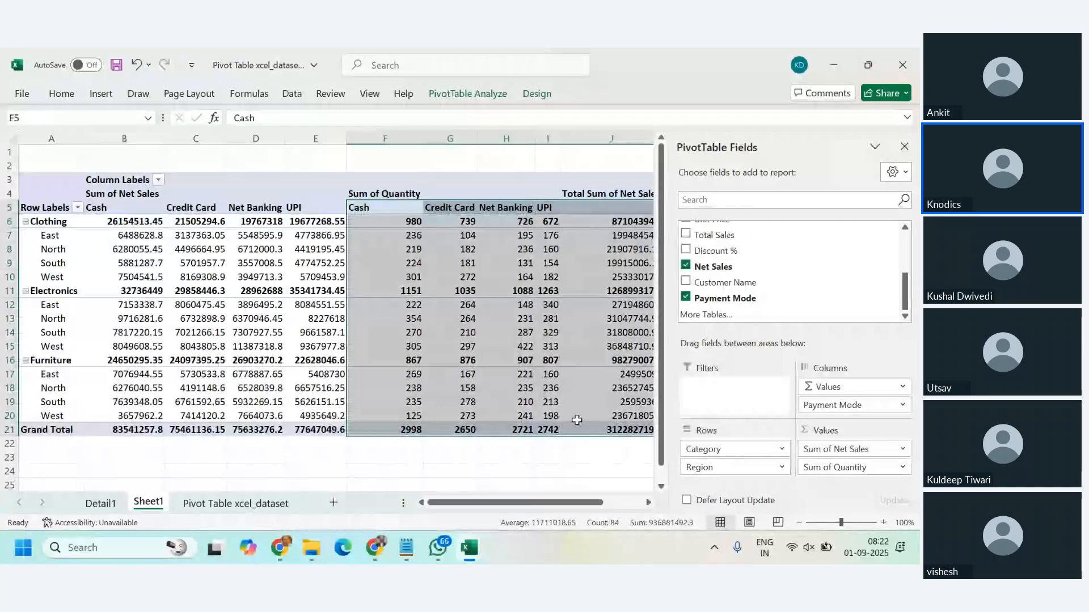
left_click_drag(593, 504, 631, 504)
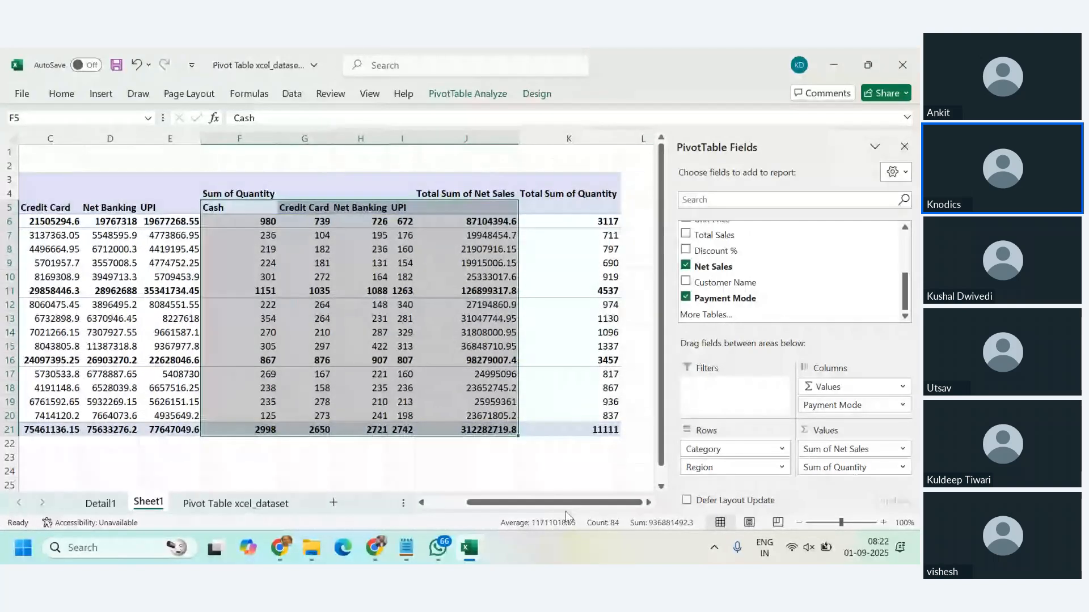
left_click_drag(566, 504, 527, 505)
left_click(277, 293)
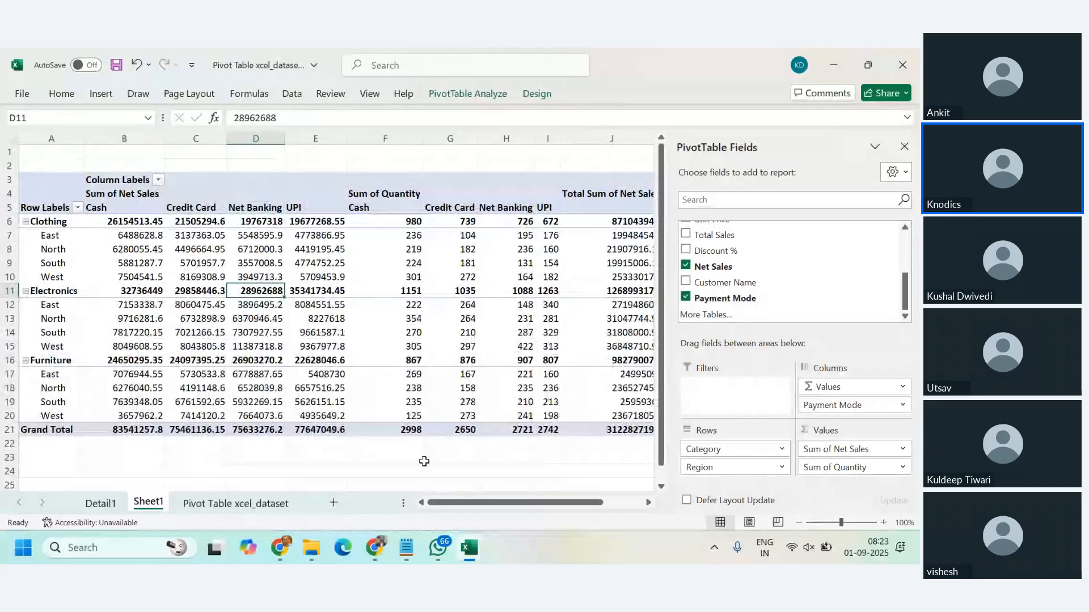
Step: Switch to Notepad and start a new blank text document
mouse_move(413, 551)
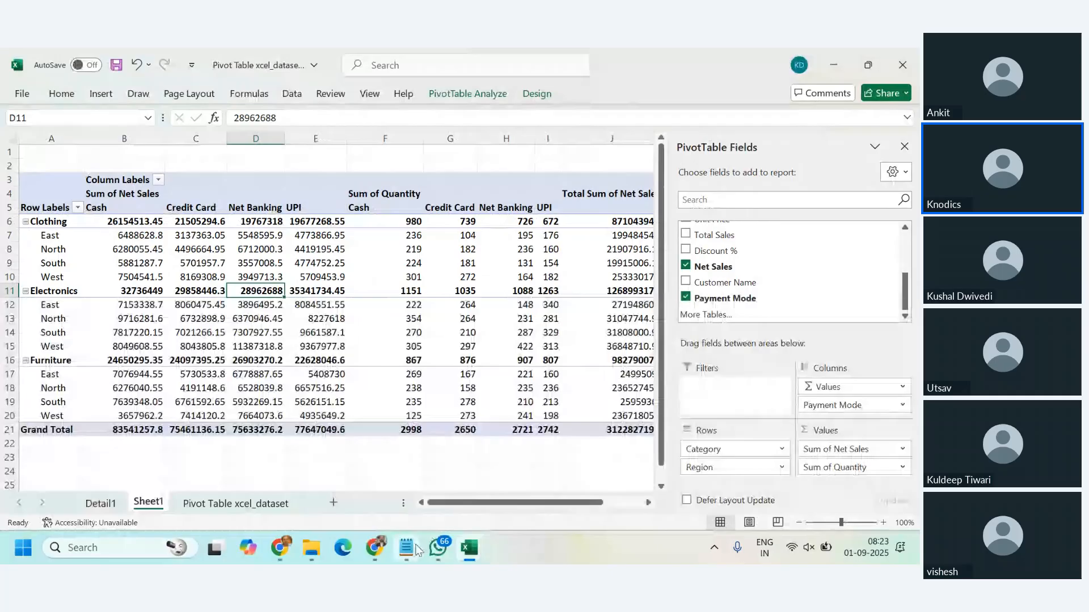
left_click(417, 549)
key("ctrl+n")
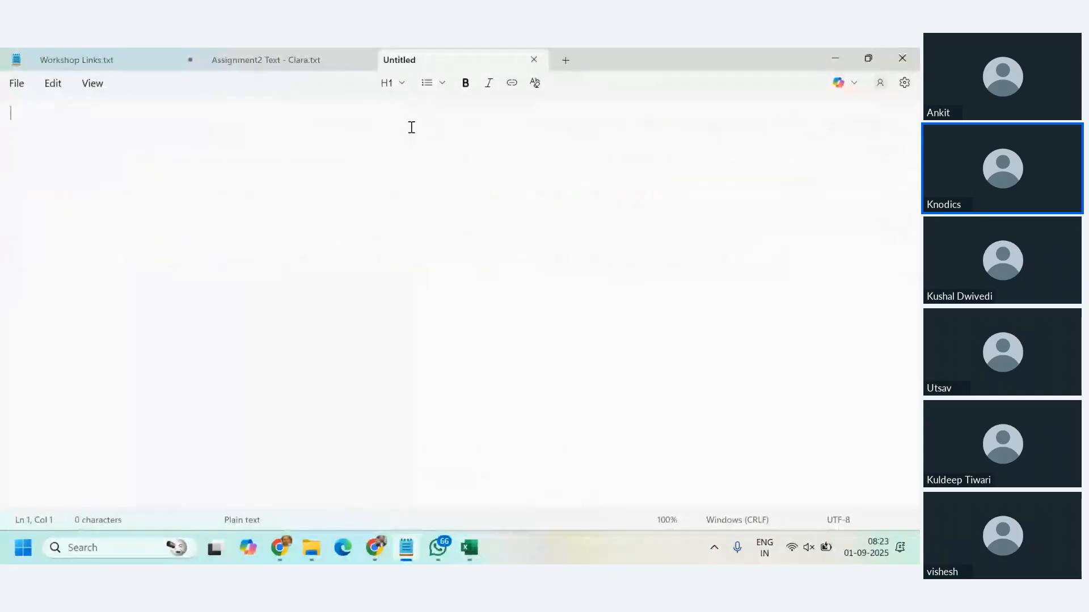
Step: Write the heading "Pivot Tables:" and, below a blank line, the note "Row -> Categorical Value"
type("Pi")
type("Tables:")
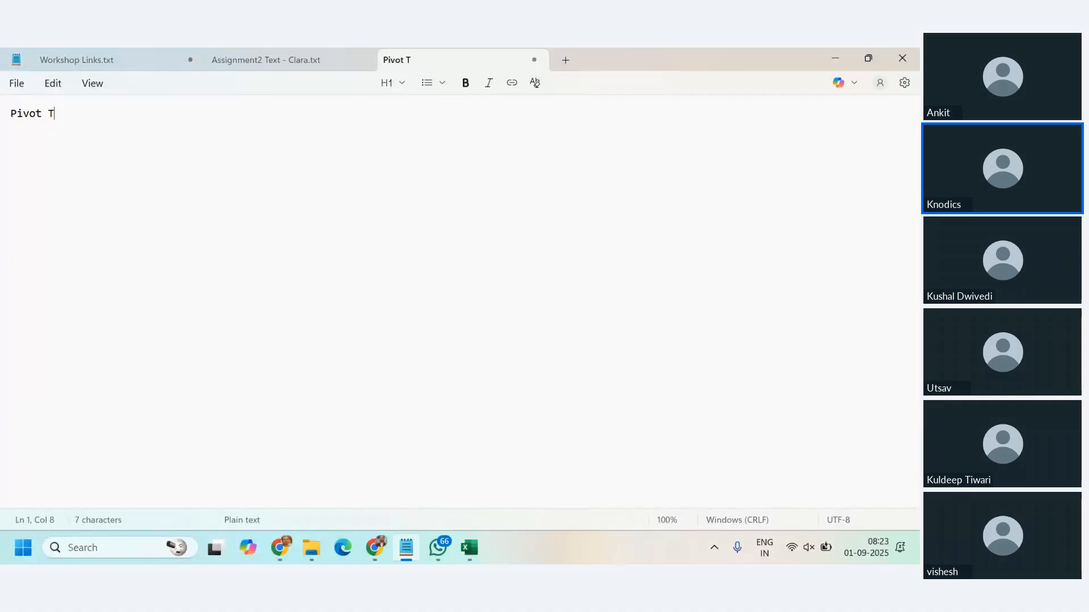
key("Return")
key("Return")
type("Ro")
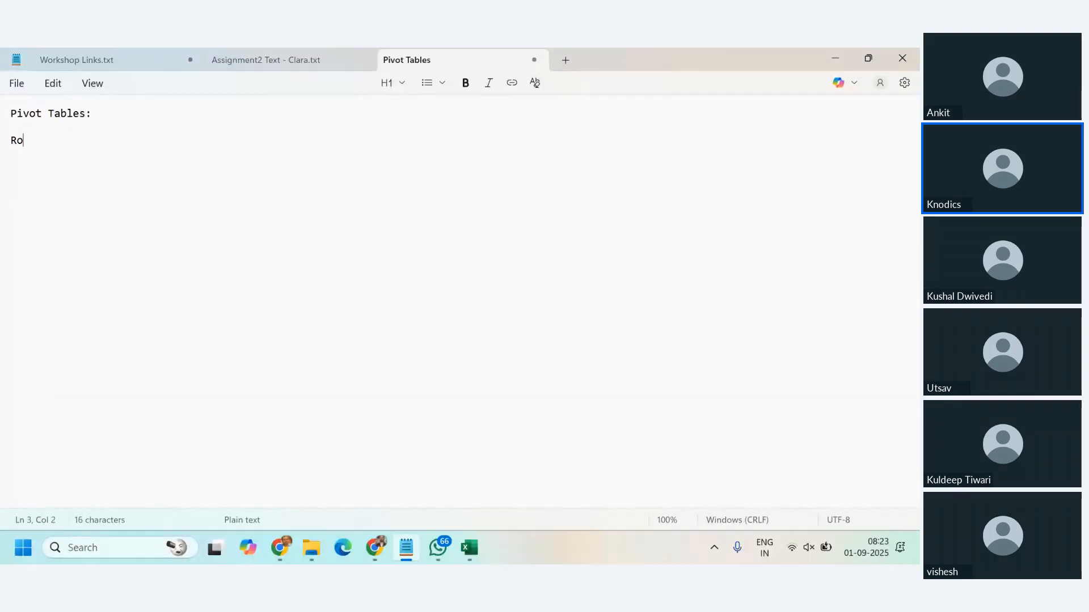
type("w -> CAategorical Va")
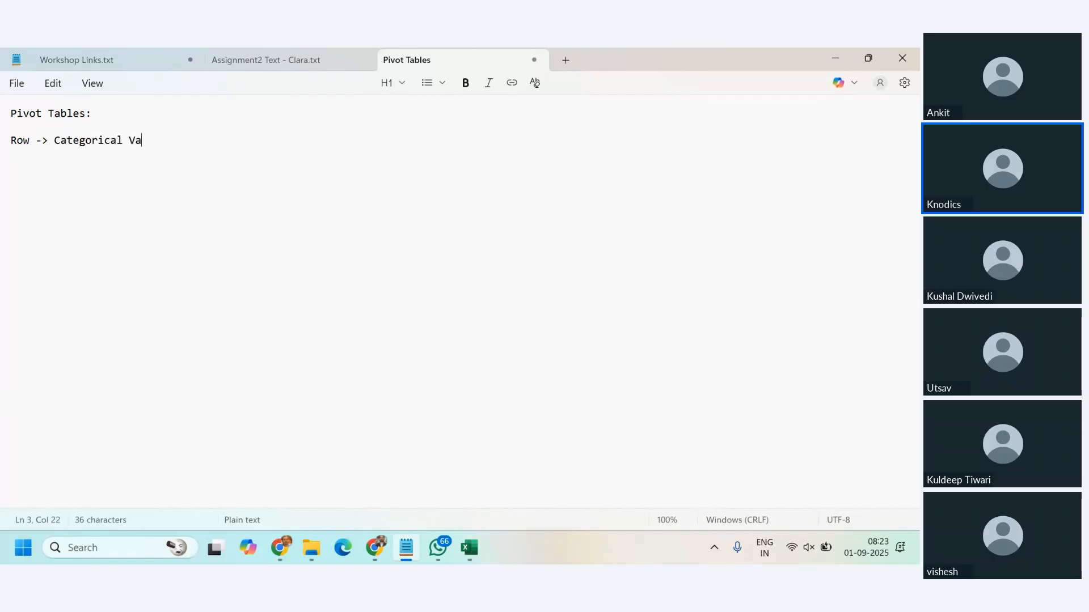
type("lue")
Step: Switch to Excel's Pivot Table xcel_dataset sheet and check the Category, Region, Product and Payment Mode filter values, leaving the filters unchanged
key("alt+Tab")
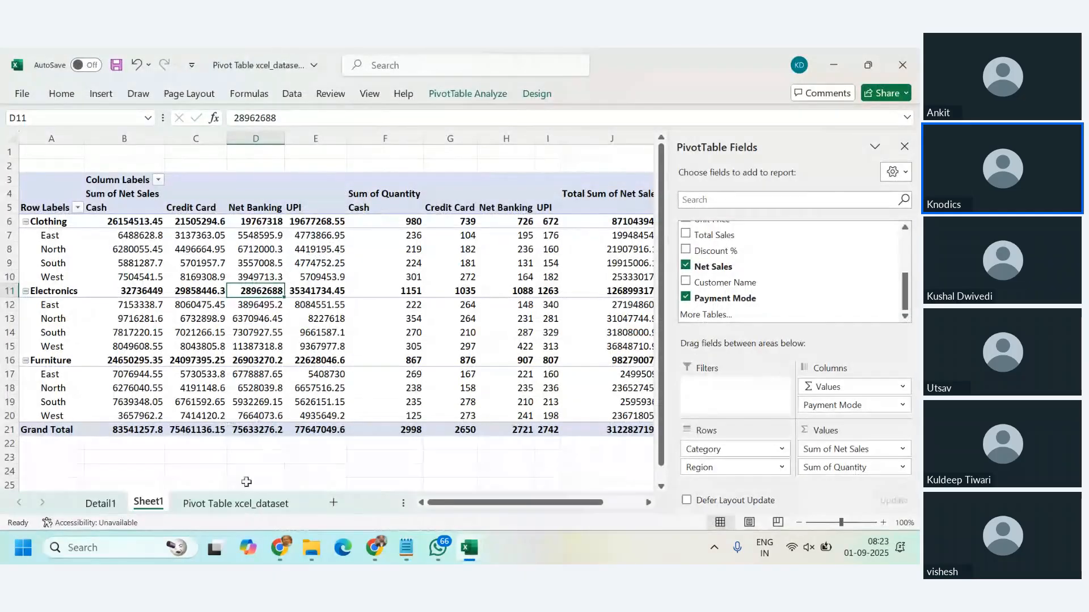
left_click(236, 503)
left_click(255, 152)
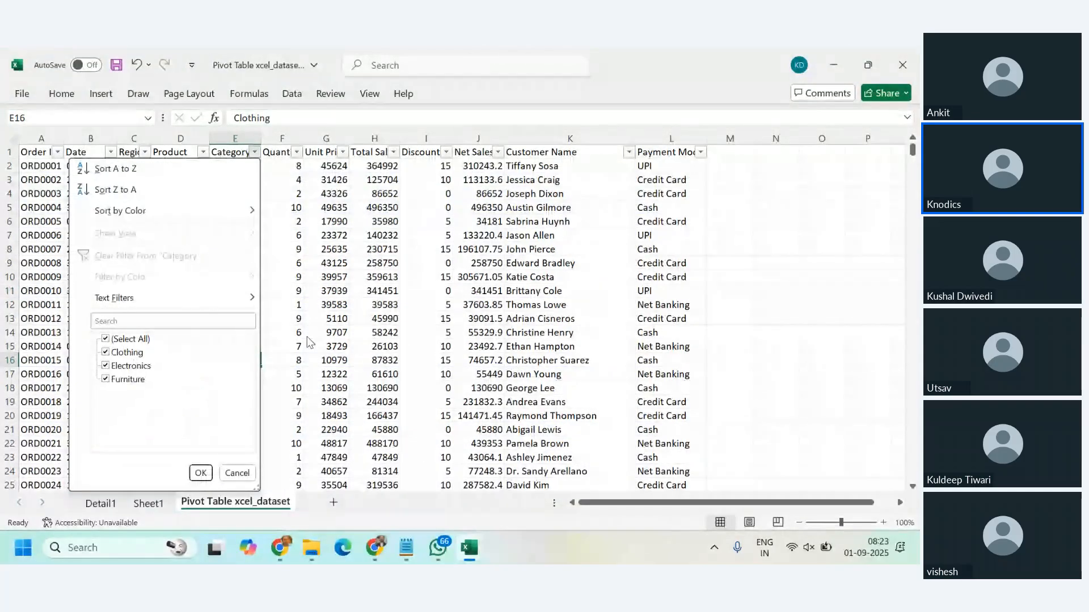
left_click(466, 309)
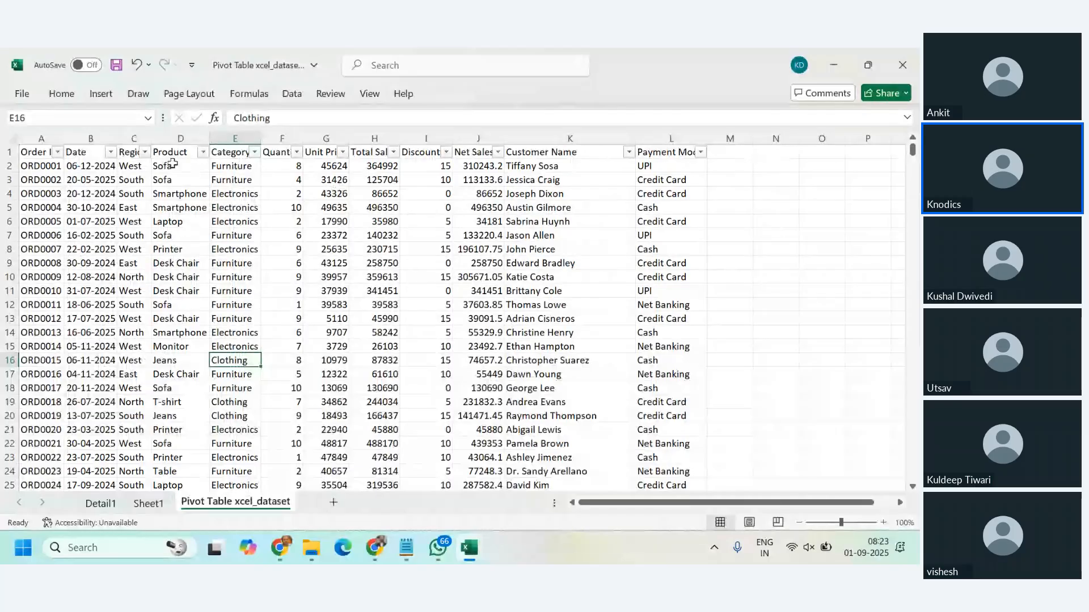
left_click(145, 153)
left_click(203, 152)
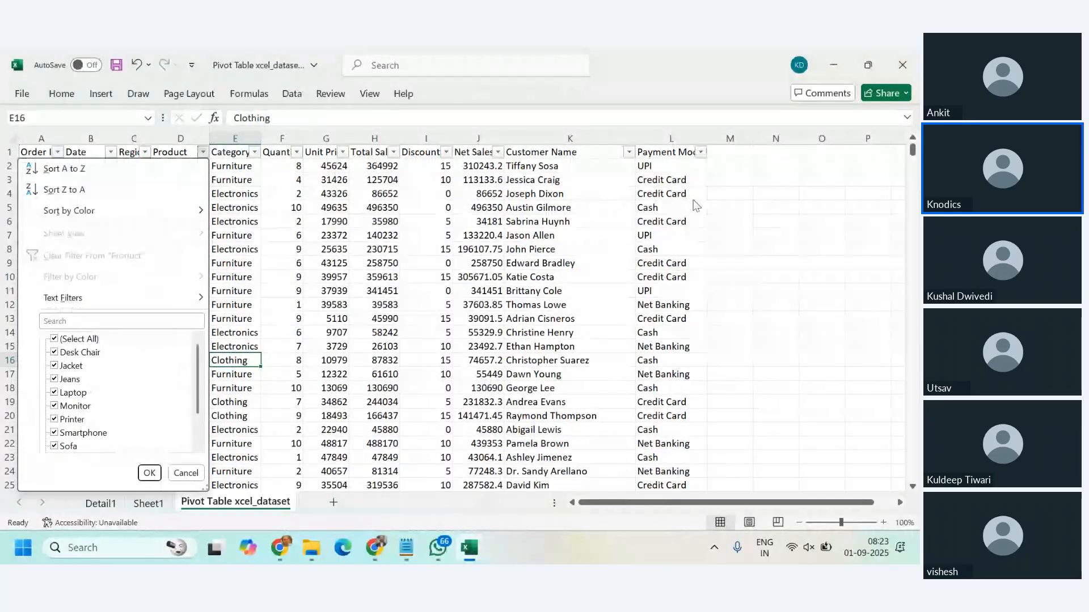
left_click(702, 156)
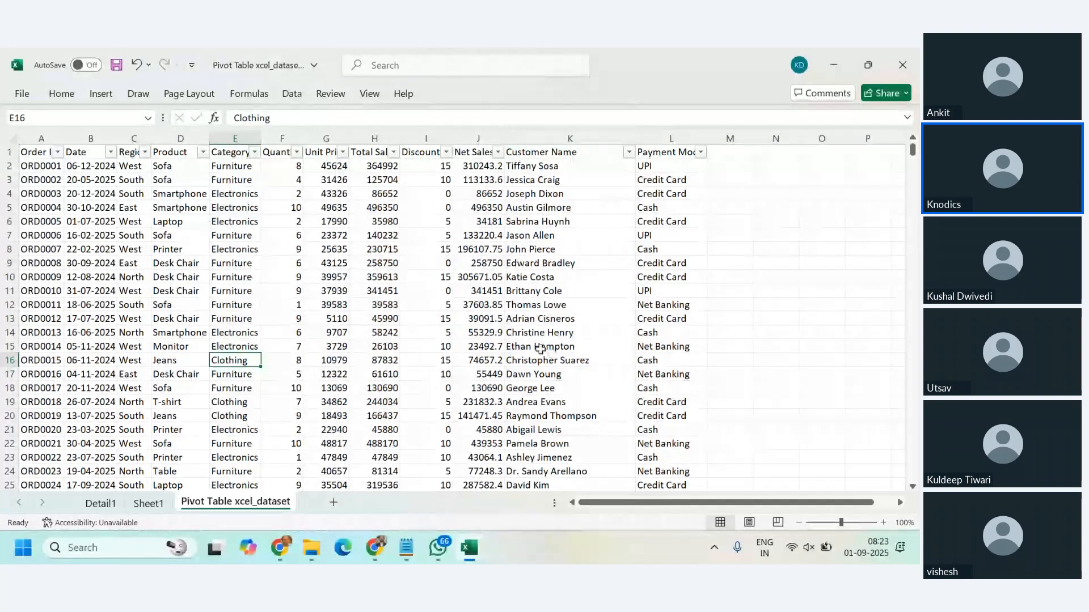
Step: Inspect the numeric Unit Price, Quantity and Net Sales columns of the dataset by selecting each one
left_click(321, 139)
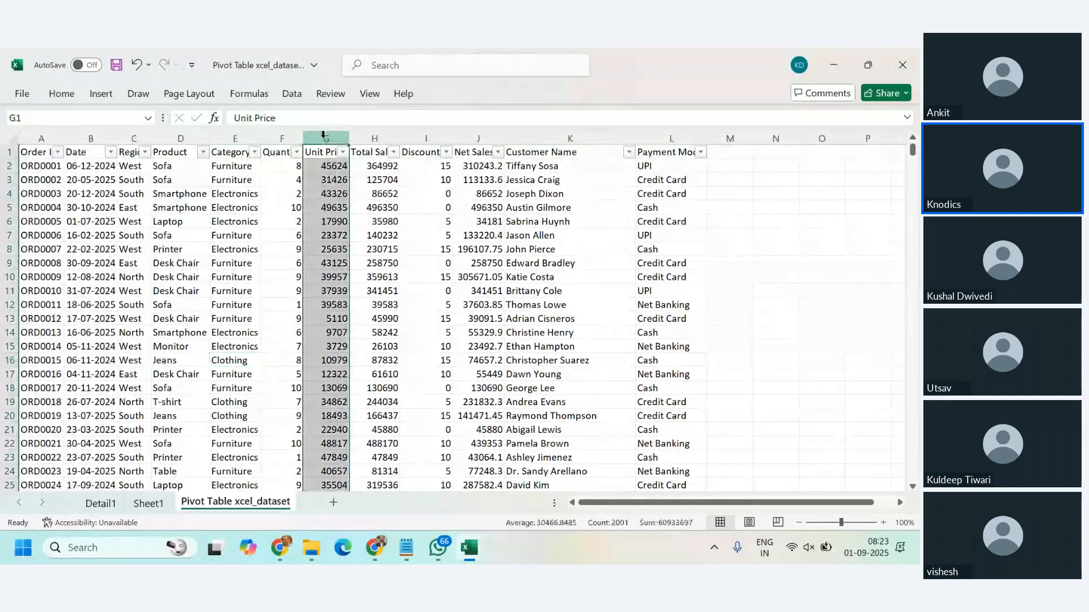
left_click(286, 139)
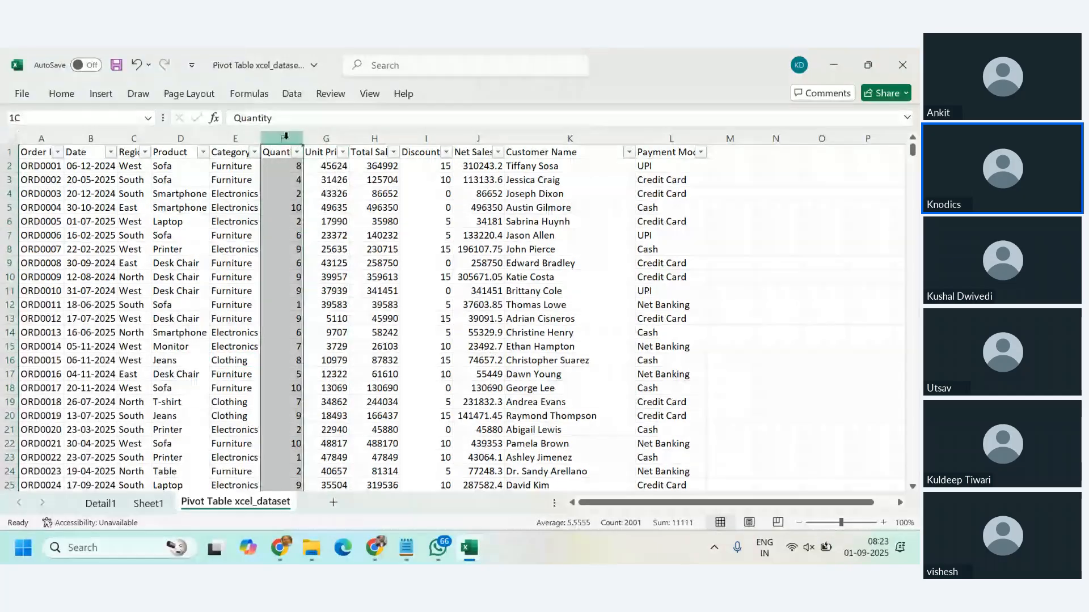
left_click(483, 137)
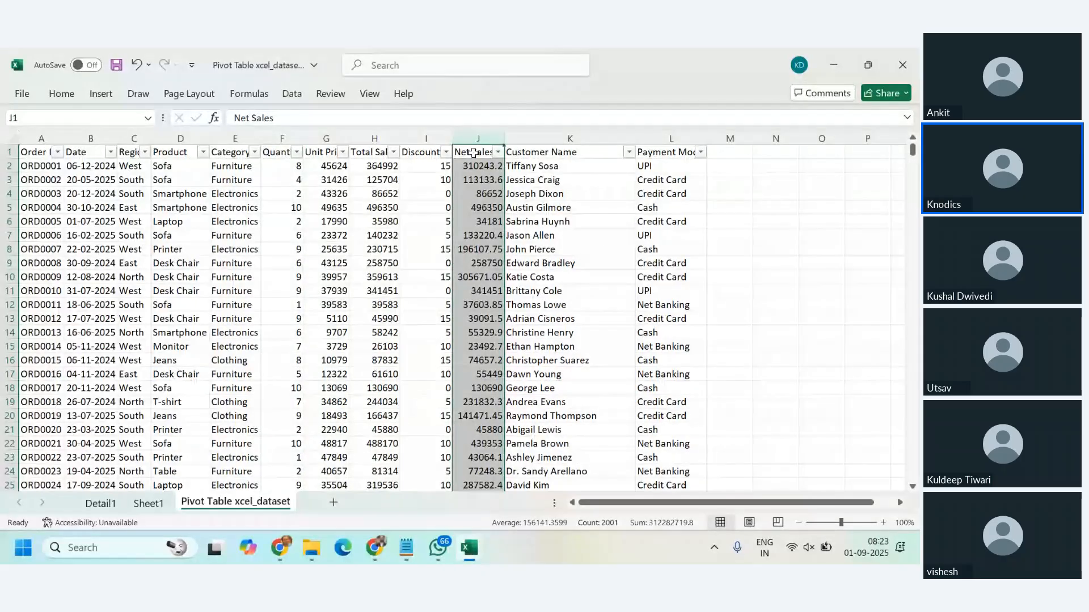
key("alt+Tab")
key("alt+Tab")
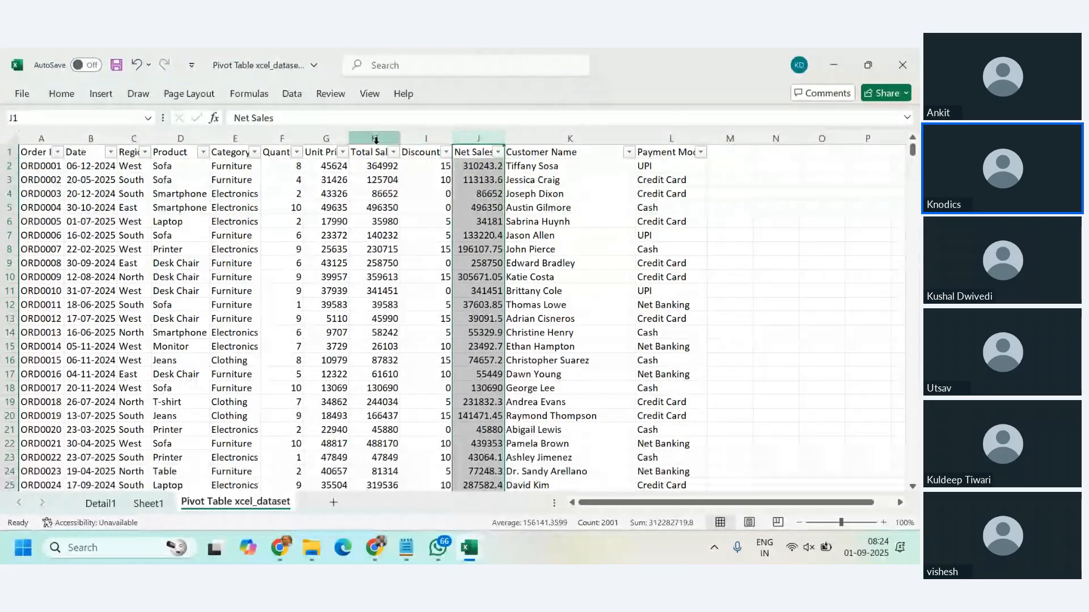
left_click(328, 139)
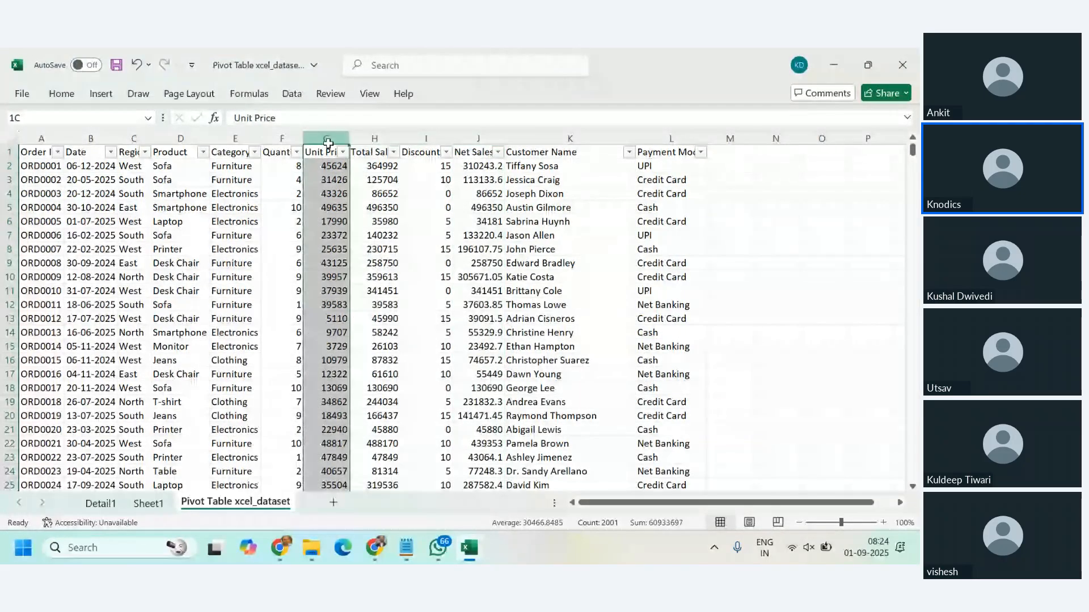
left_click(282, 140)
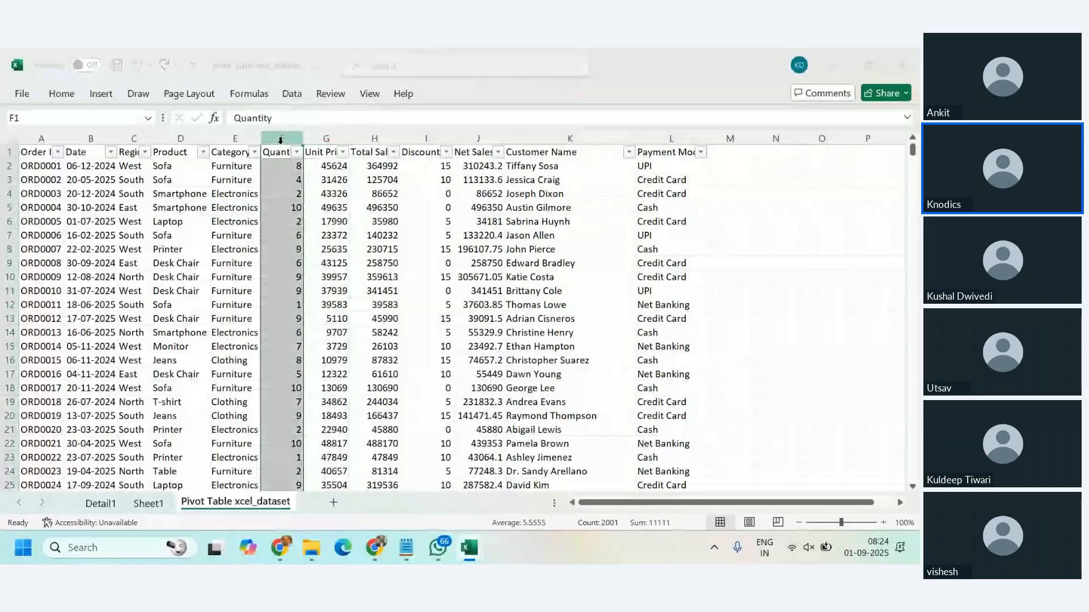
Step: Return to the Notepad notes and add the line "Value -> Numerical Value" directly below the Row line
key("alt+Tab")
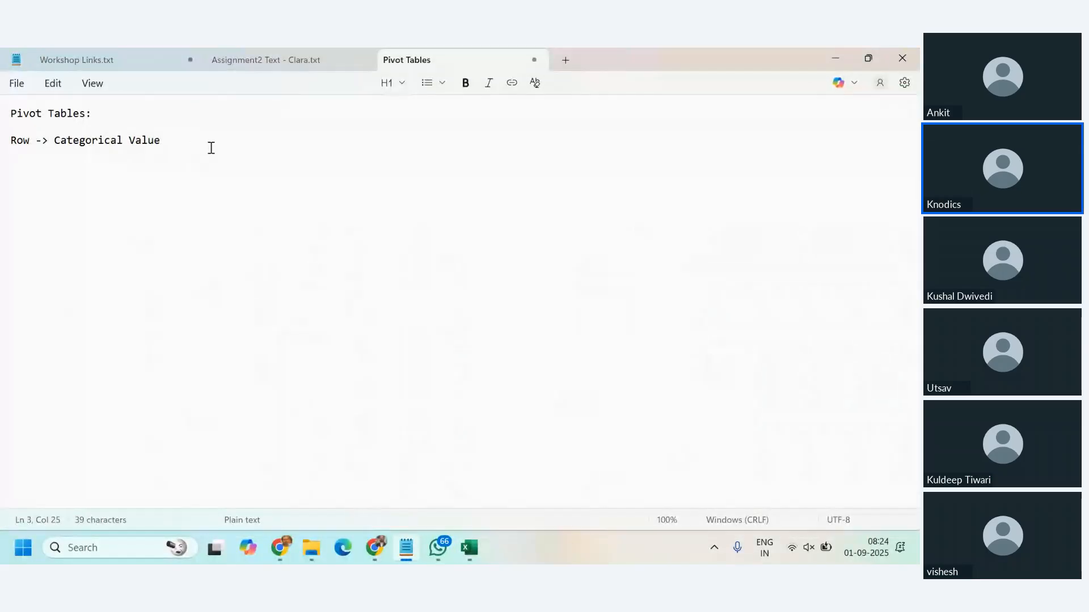
key("Return")
type("Value -> Num")
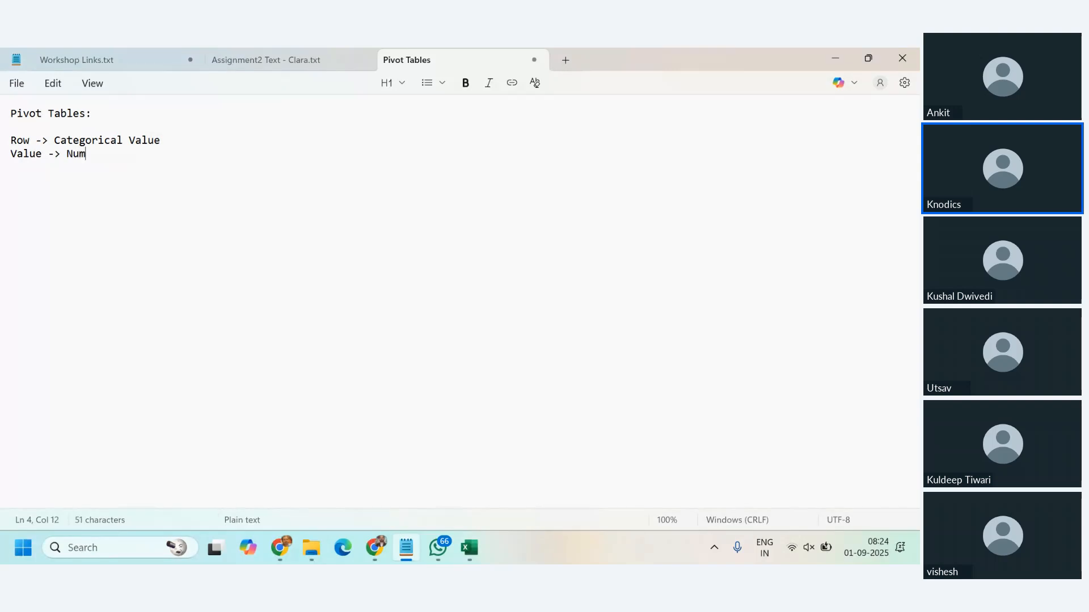
type("erical VAlu")
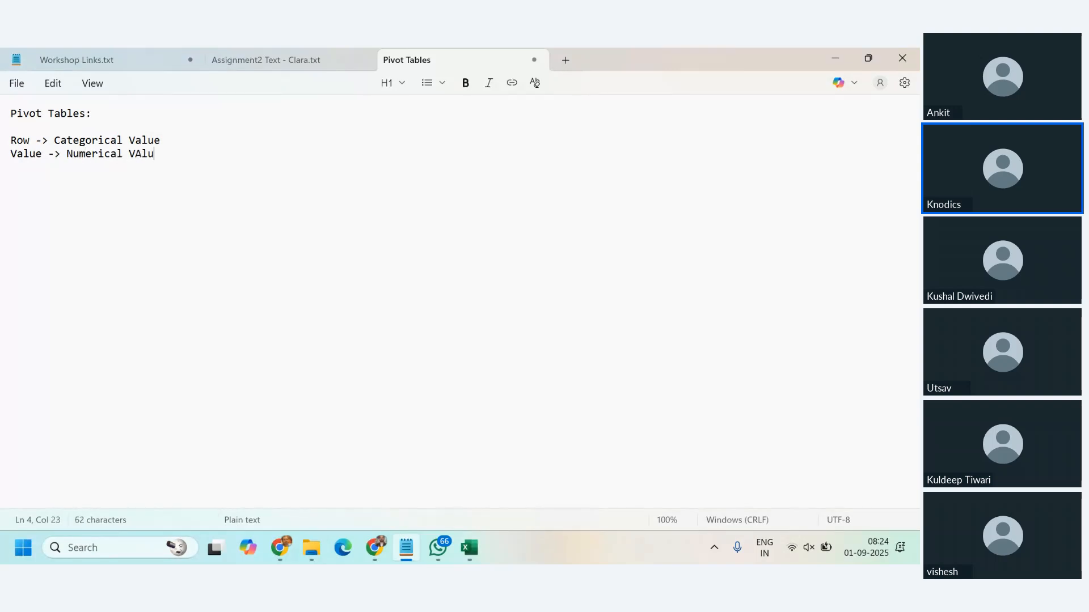
type("e")
left_click(142, 154)
key("BackSpace")
type("alue")
Step: Replace the final word "Value" with "variables" in both the Value line and the Row line
double_click(142, 156)
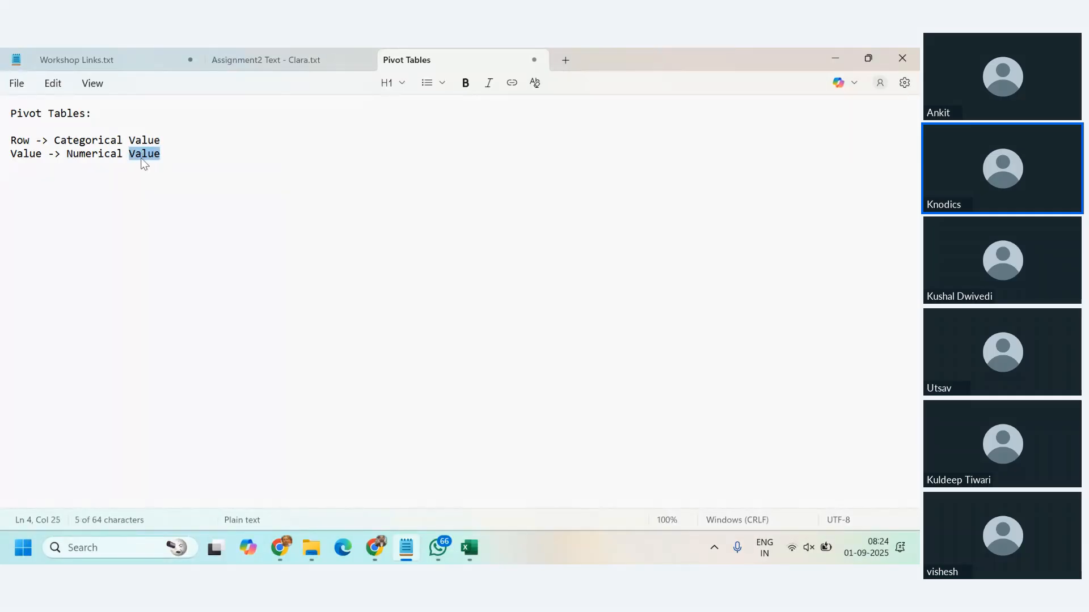
type("variables")
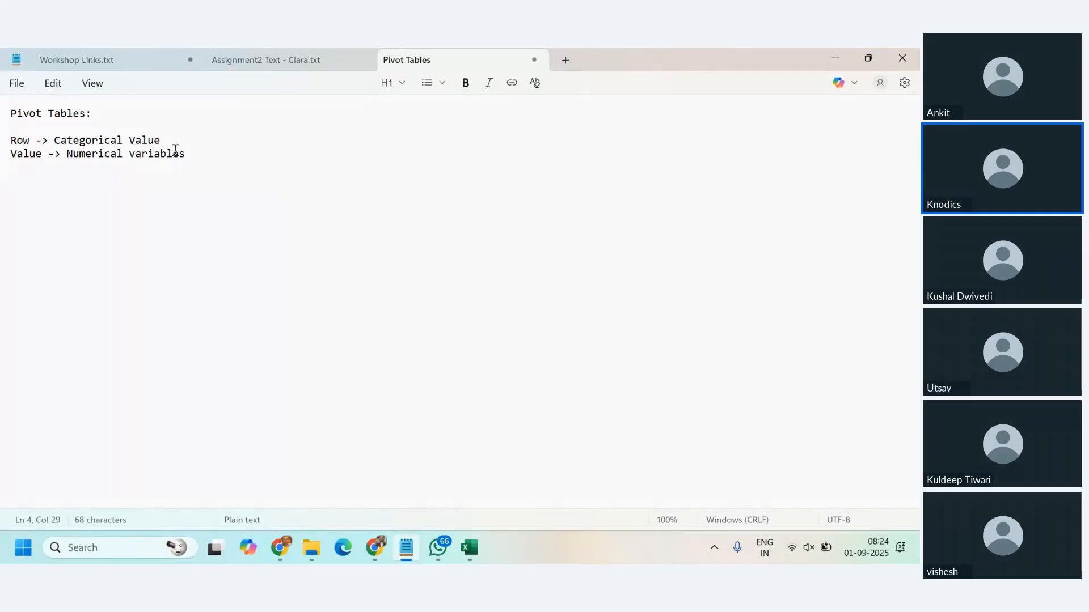
double_click(138, 141)
type("variables")
Step: Add the line "Column -> Categorical variables" below the Value line, separated by a blank line
left_click(204, 156)
key("Return")
key("Return")
type("Column -> ")
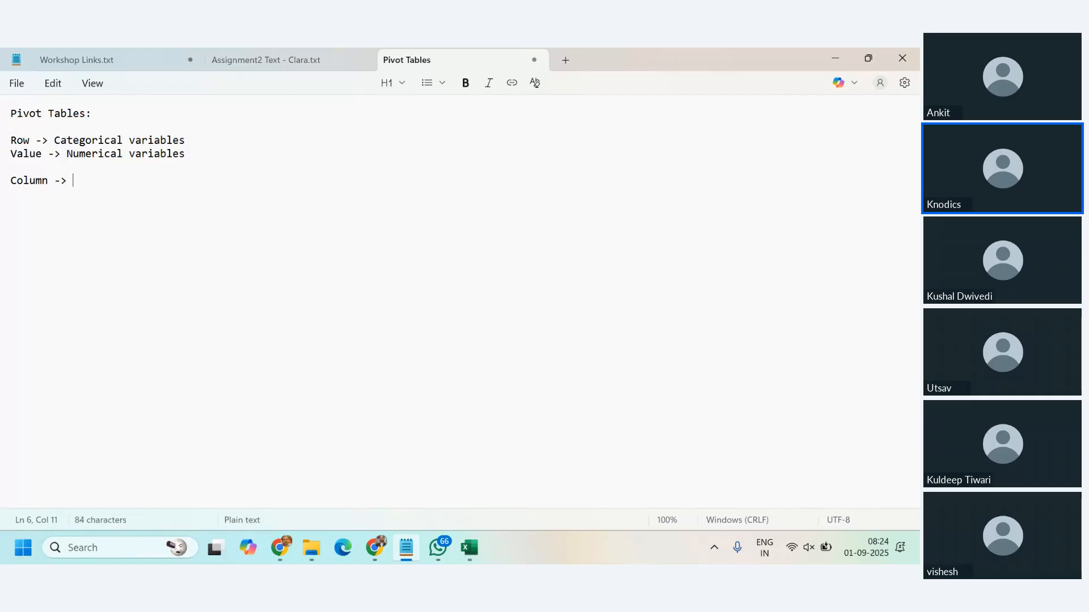
type("Categorical variables")
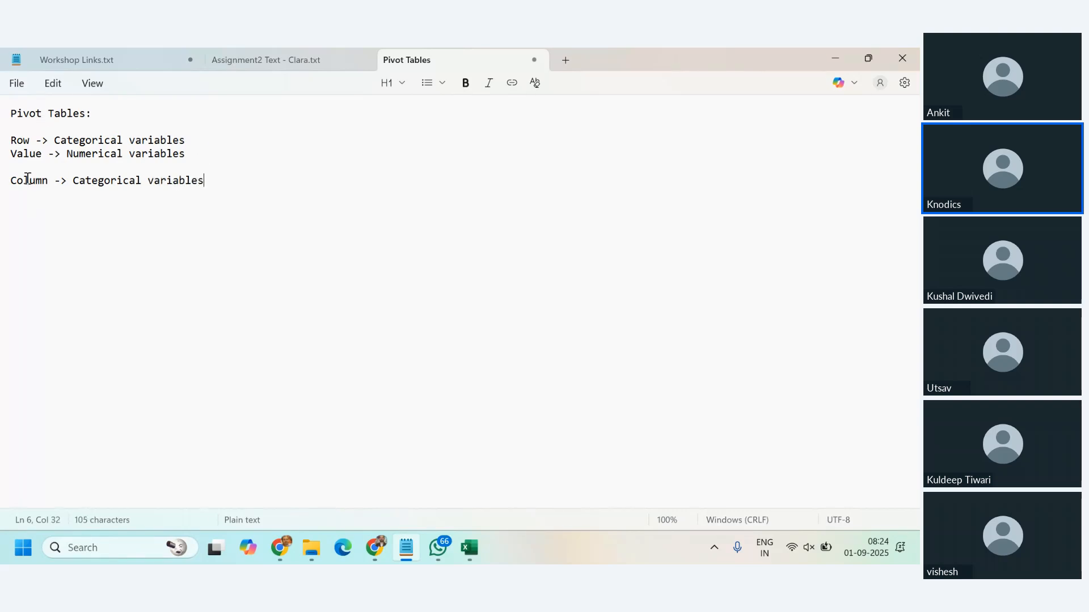
Step: Review the Row, Value and Column notes, comparing which variable type belongs to each area
left_click(5, 159)
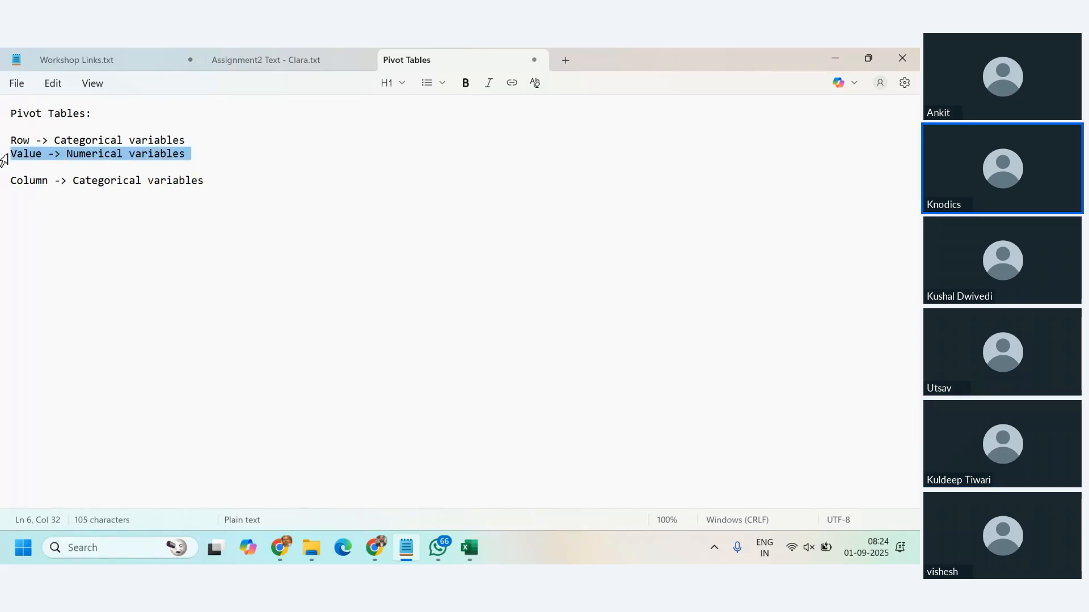
left_click(66, 155)
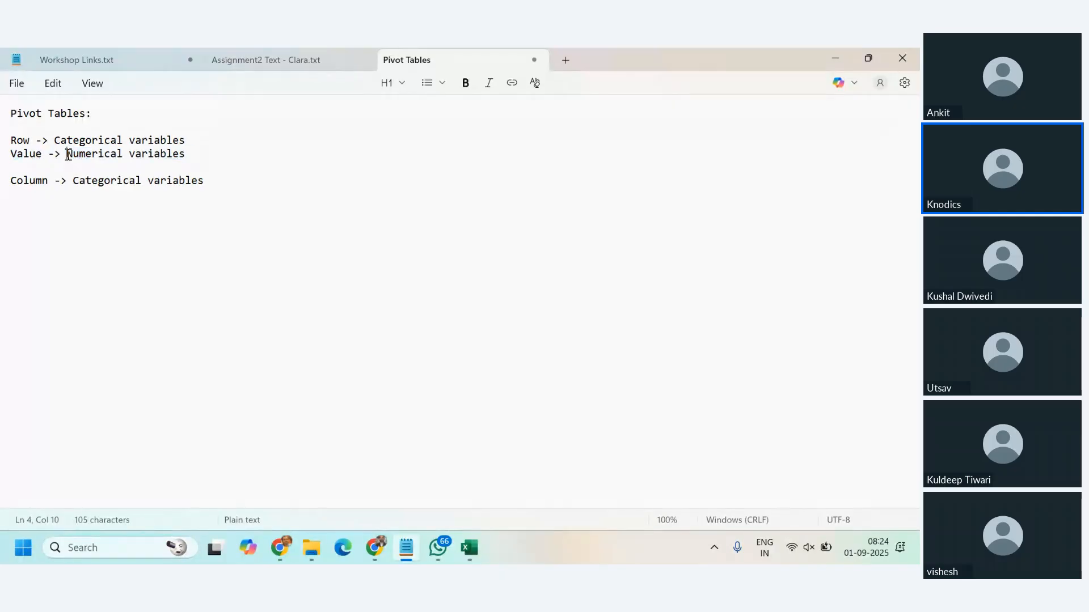
left_click_drag(68, 154, 213, 153)
double_click(31, 155)
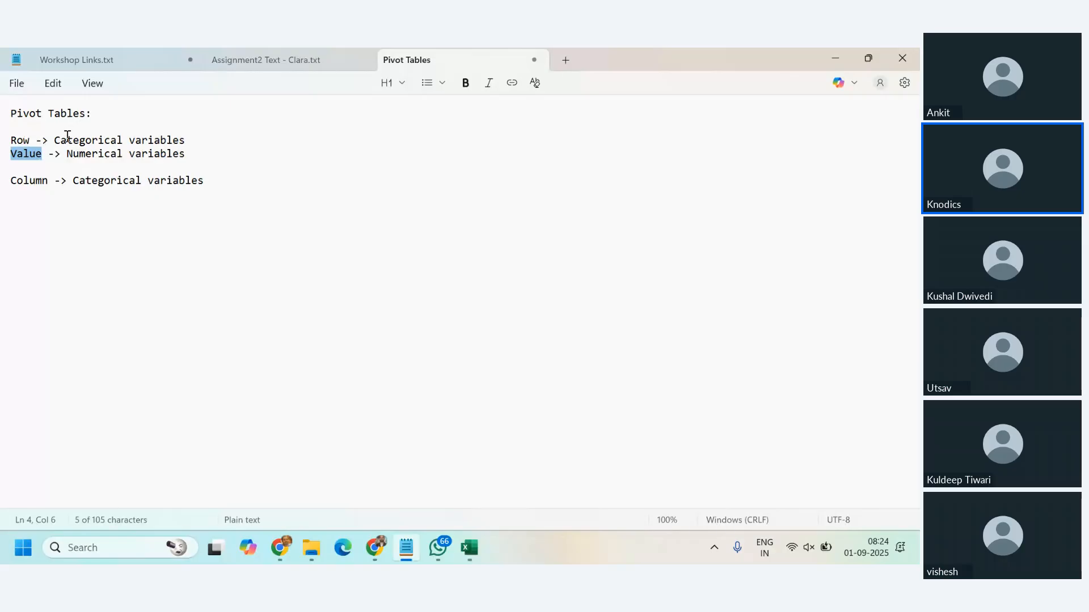
double_click(68, 140)
double_click(19, 140)
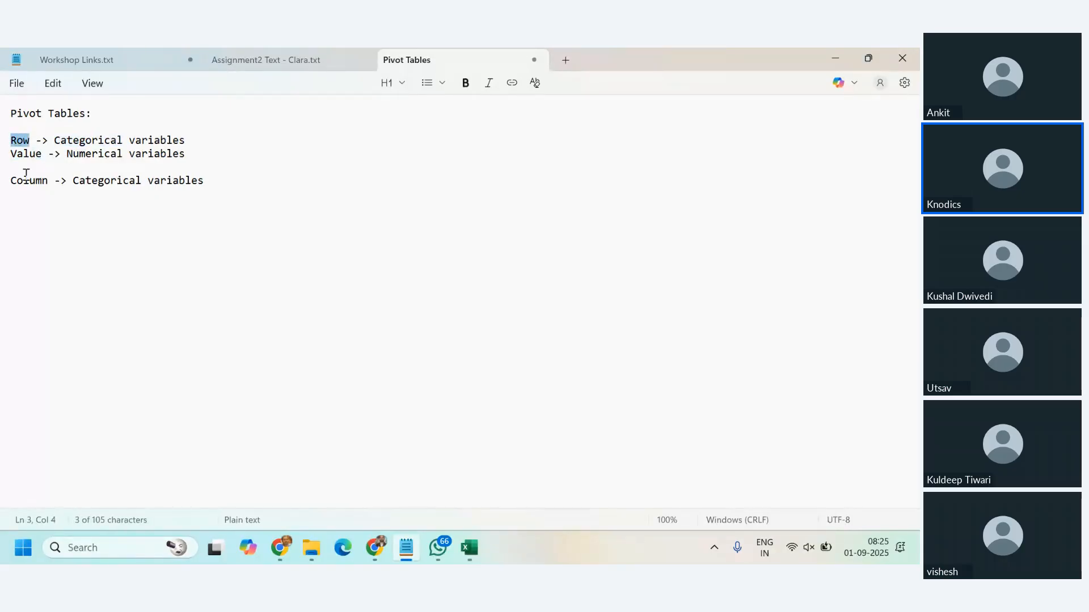
double_click(31, 181)
double_click(107, 181)
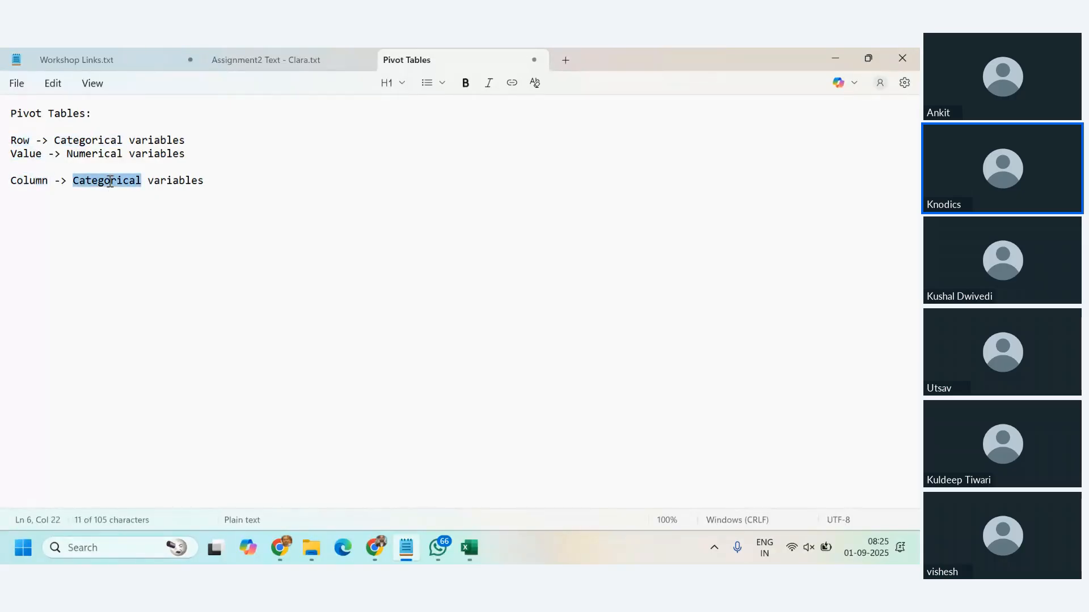
double_click(107, 142)
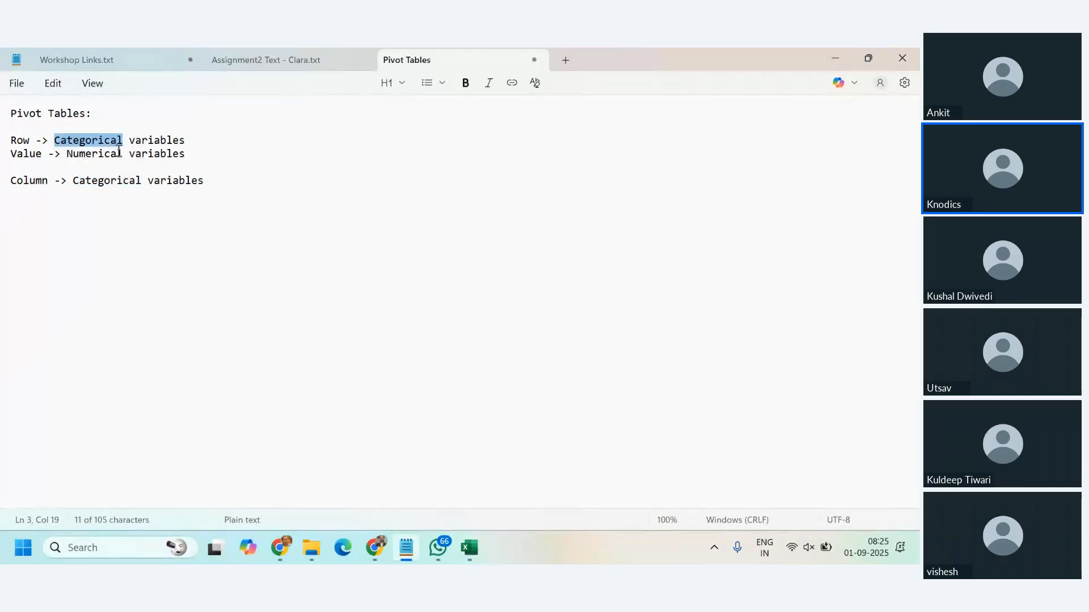
Step: Add the line "Filters - > the criteria where you want to filter out the values" below the Column line after a blank line
left_click(216, 188)
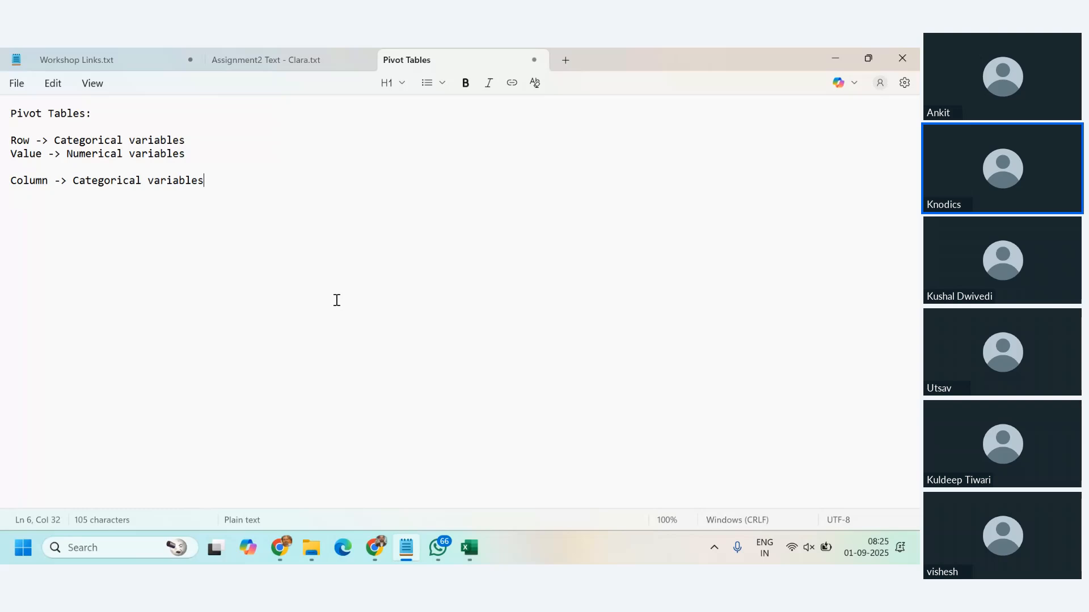
key("Return")
key("Return")
type("Filters - > the c")
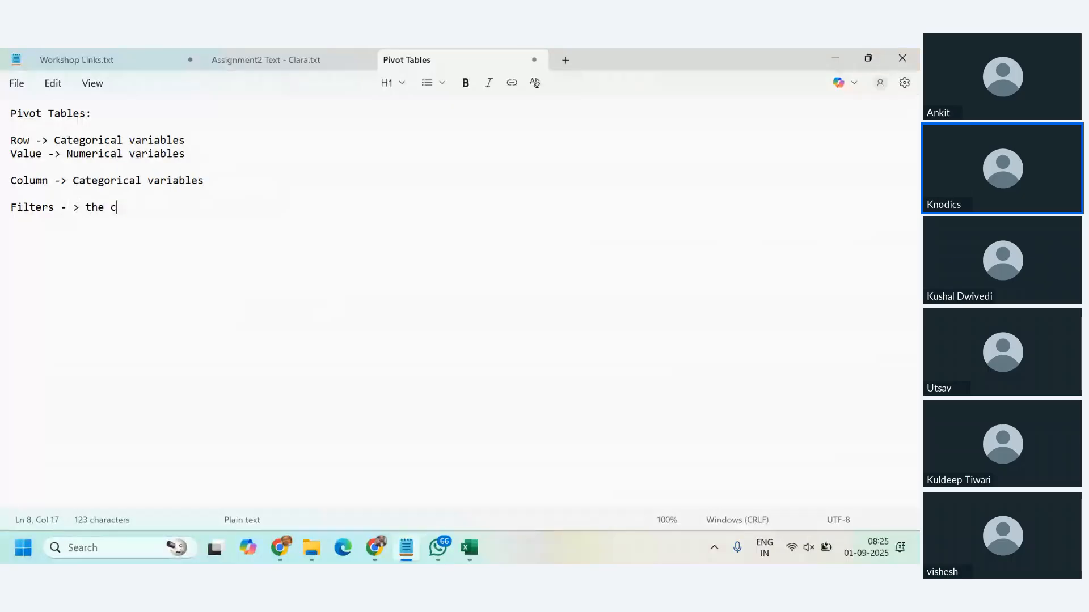
type("rit")
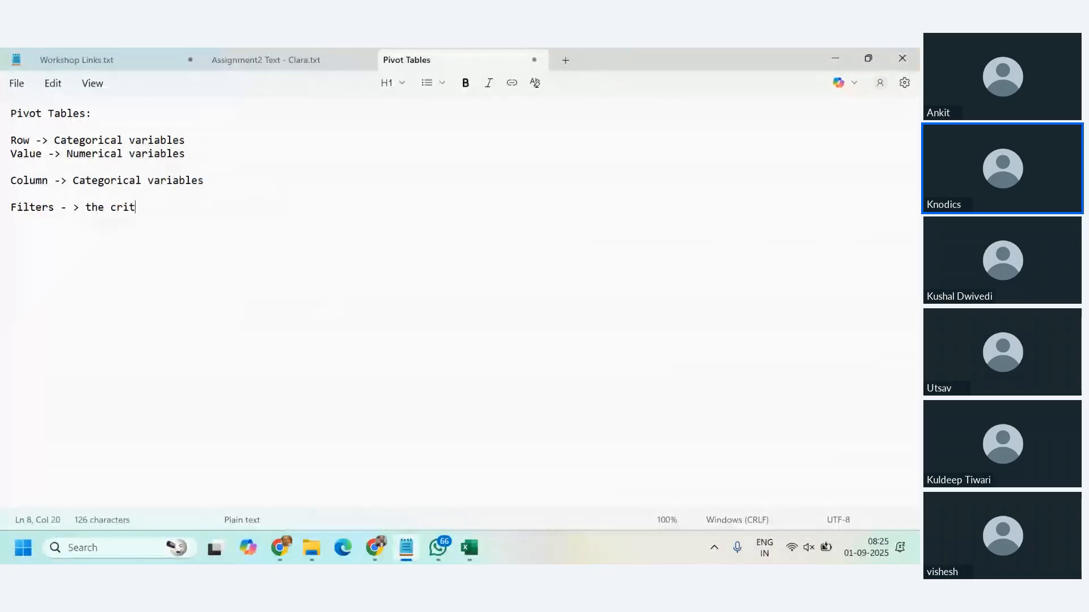
type("eria wher")
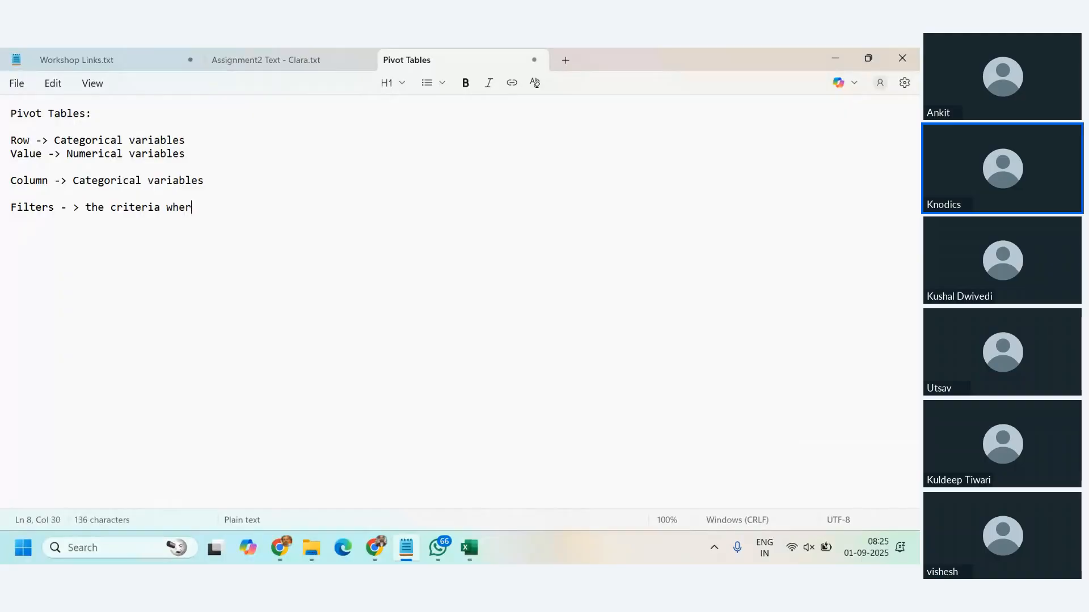
type("e you want to filter out the ")
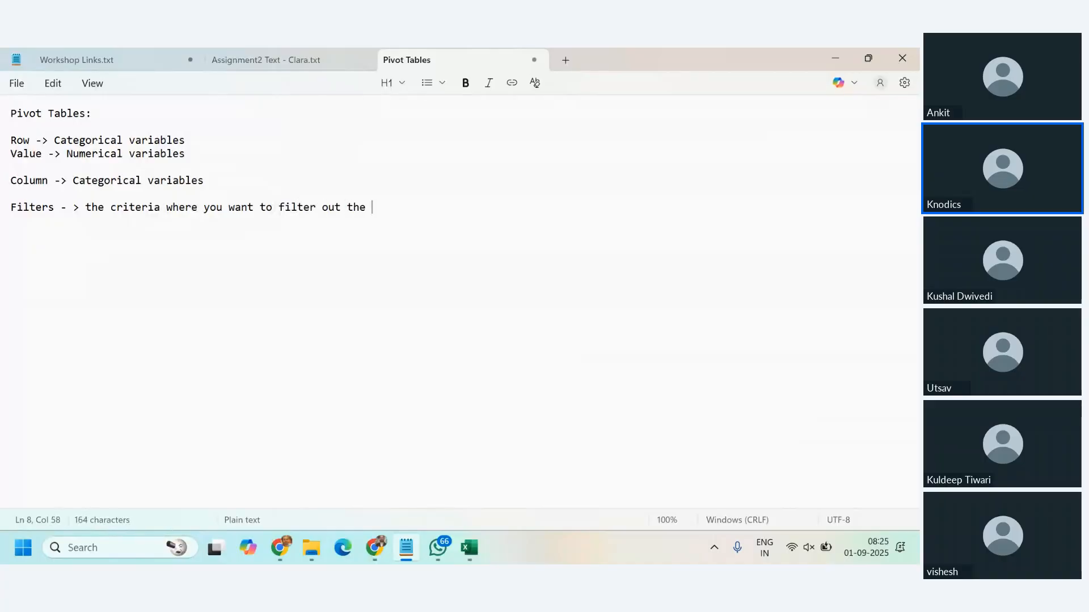
type("values")
left_click(98, 208)
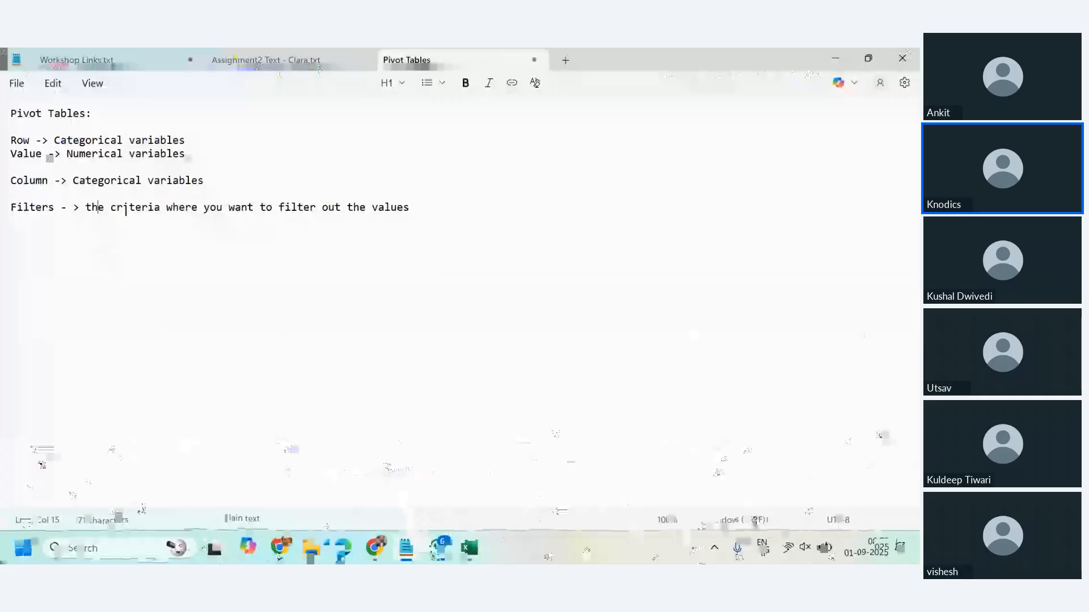
double_click(125, 208)
left_click(352, 282)
Step: Switch to the Excel workbook and add the Product field to the PivotTable's Filters area
key("alt+Tab")
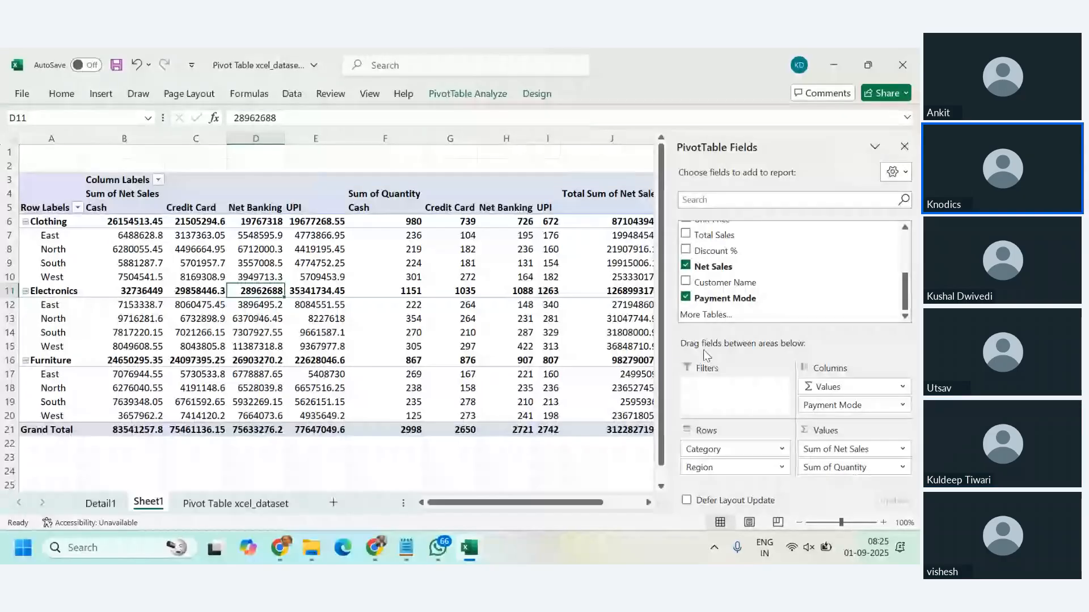
scroll(782, 277, "up", 3)
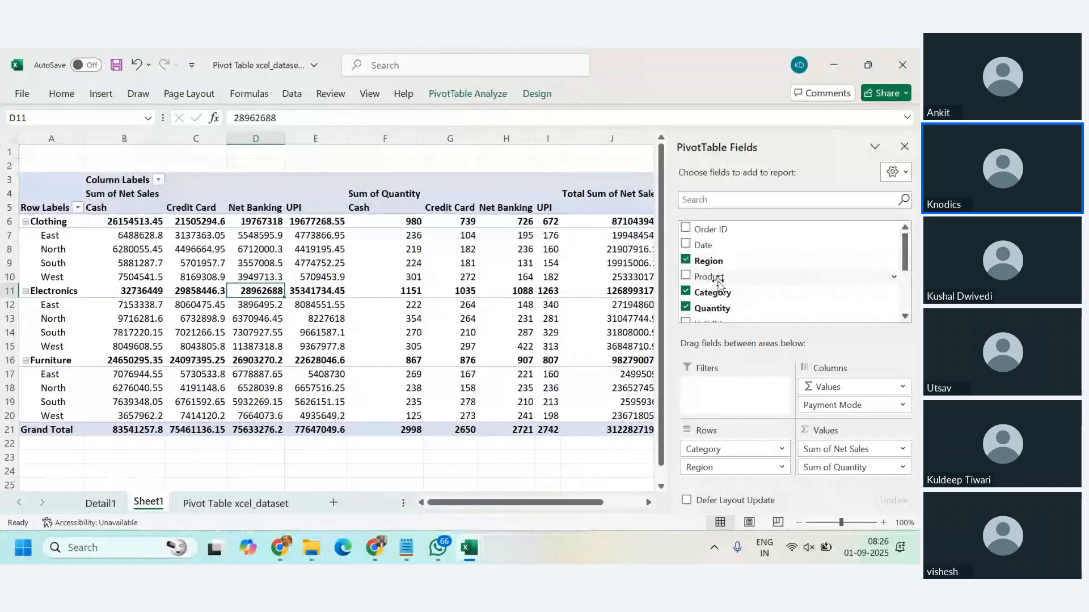
left_click_drag(717, 281, 735, 391)
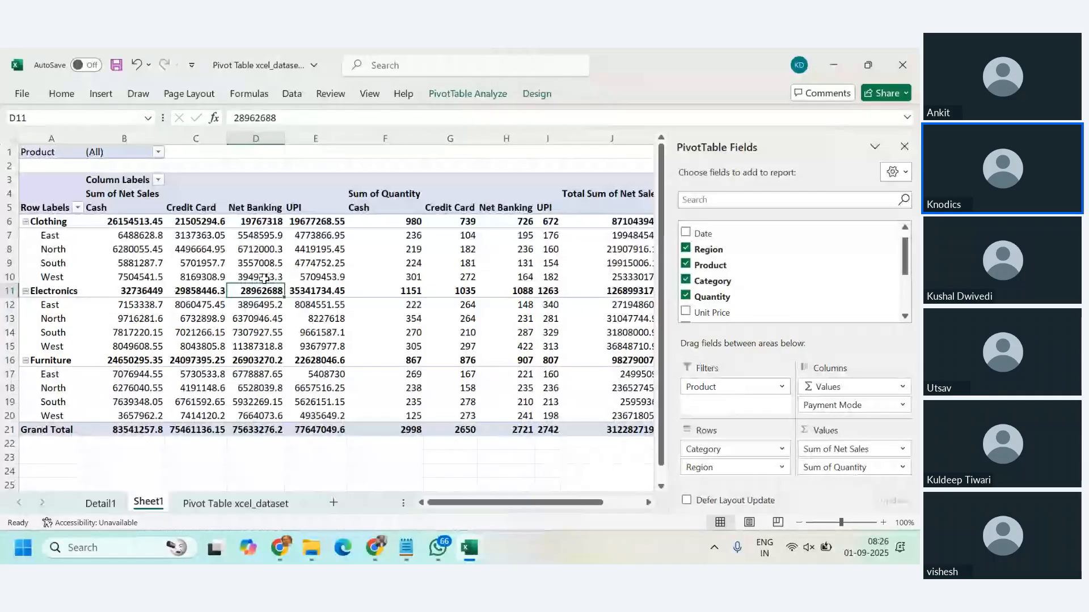
Step: Filter the PivotTable to the Laptop product and examine its Net Sales by region and payment mode
left_click(158, 152)
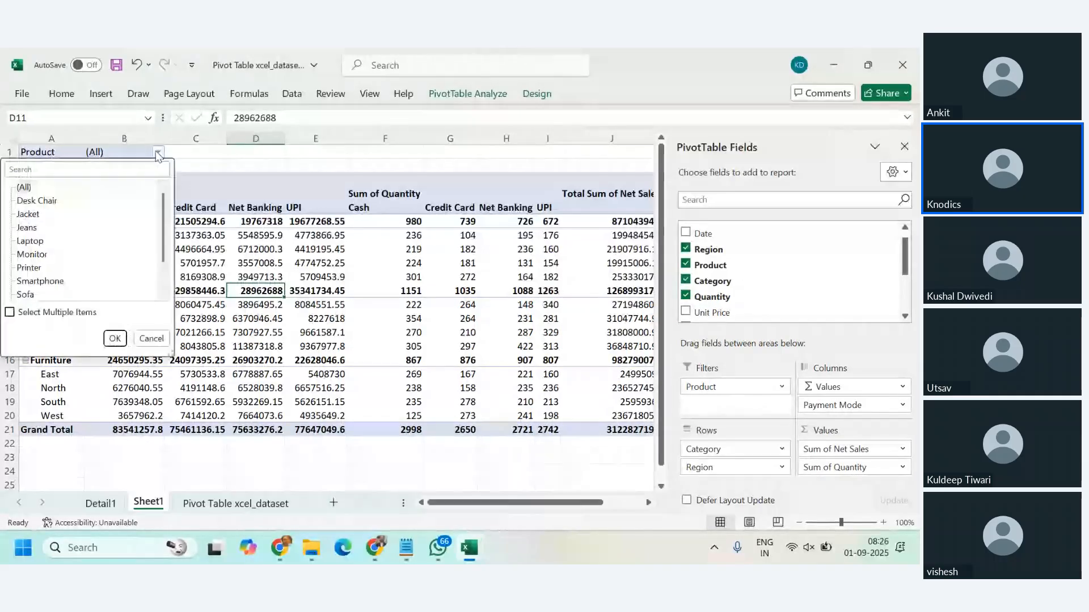
left_click(34, 242)
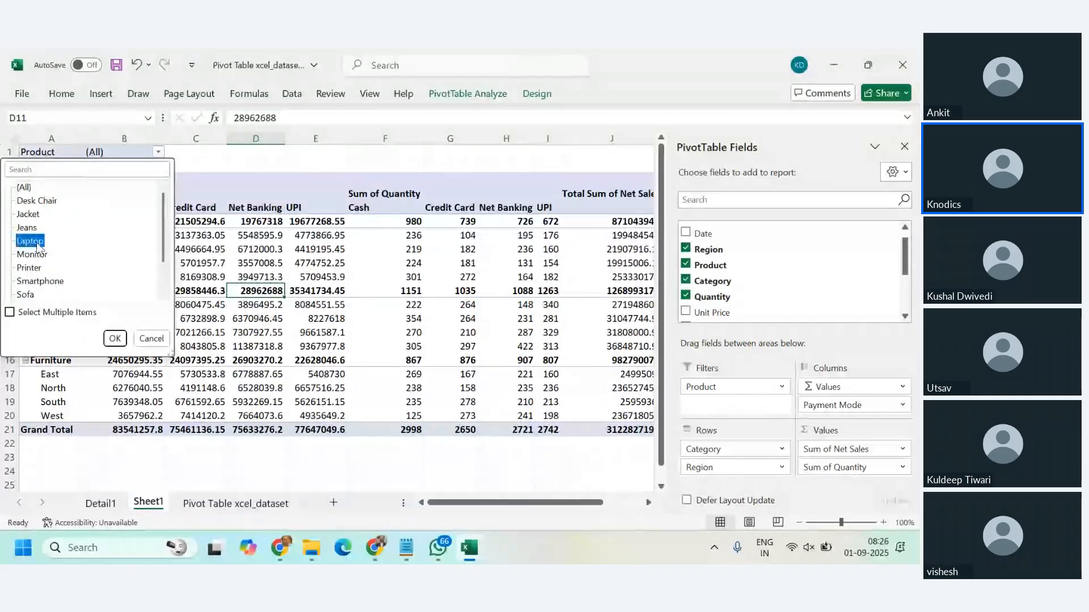
left_click(115, 338)
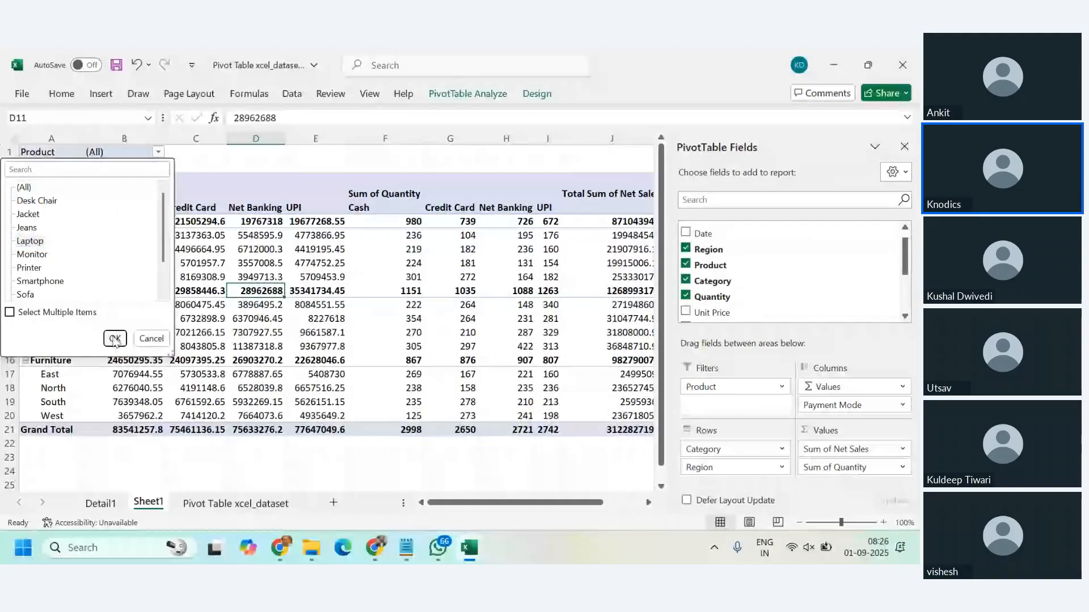
left_click(114, 338)
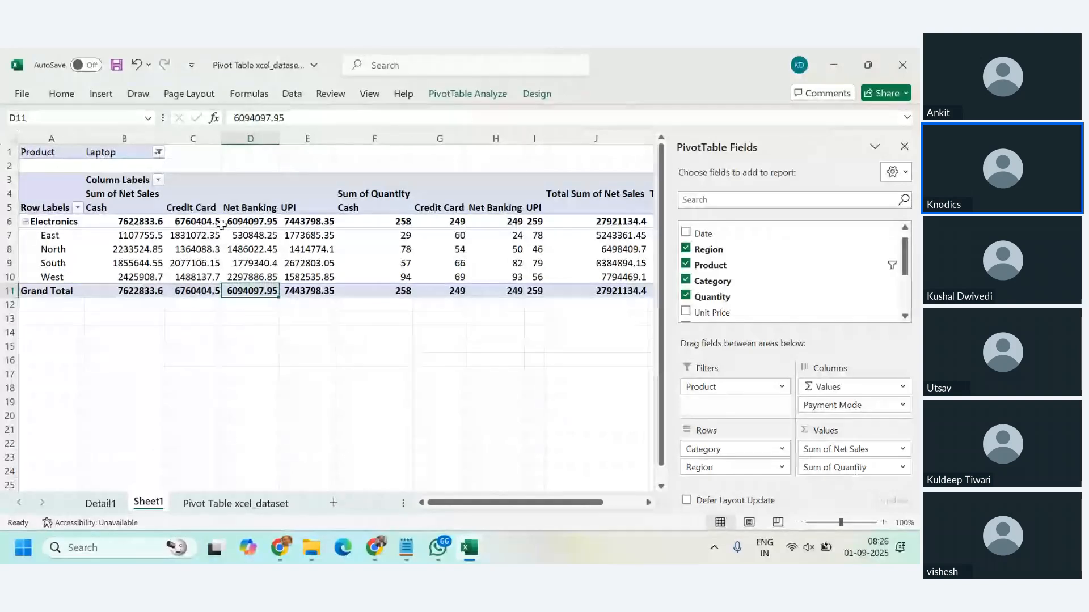
left_click(125, 208)
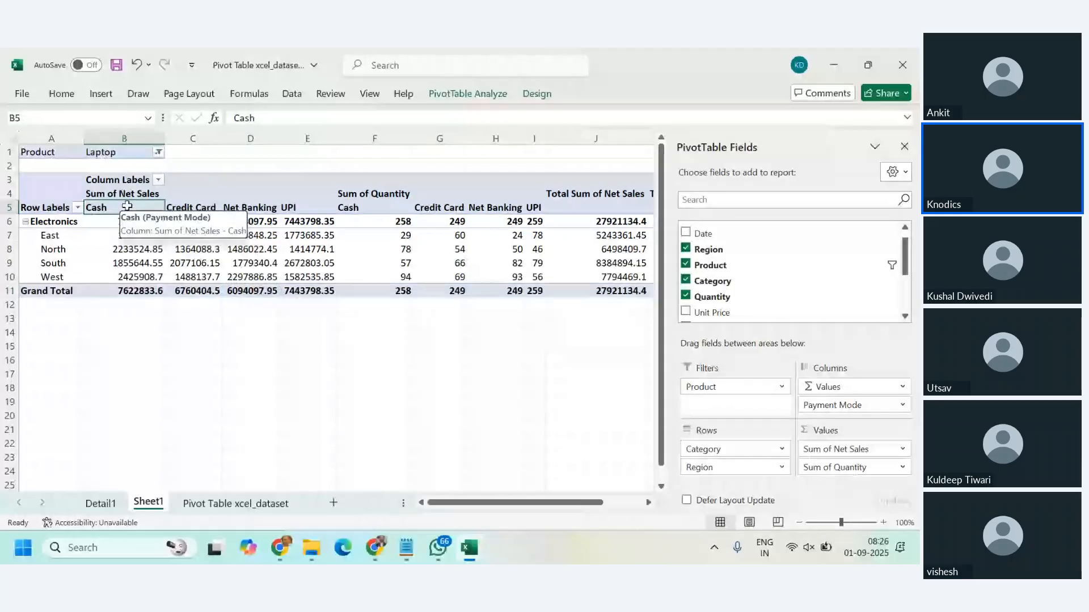
left_click_drag(124, 208, 301, 282)
left_click_drag(45, 235, 279, 276)
left_click_drag(290, 276, 64, 264)
left_click(124, 249)
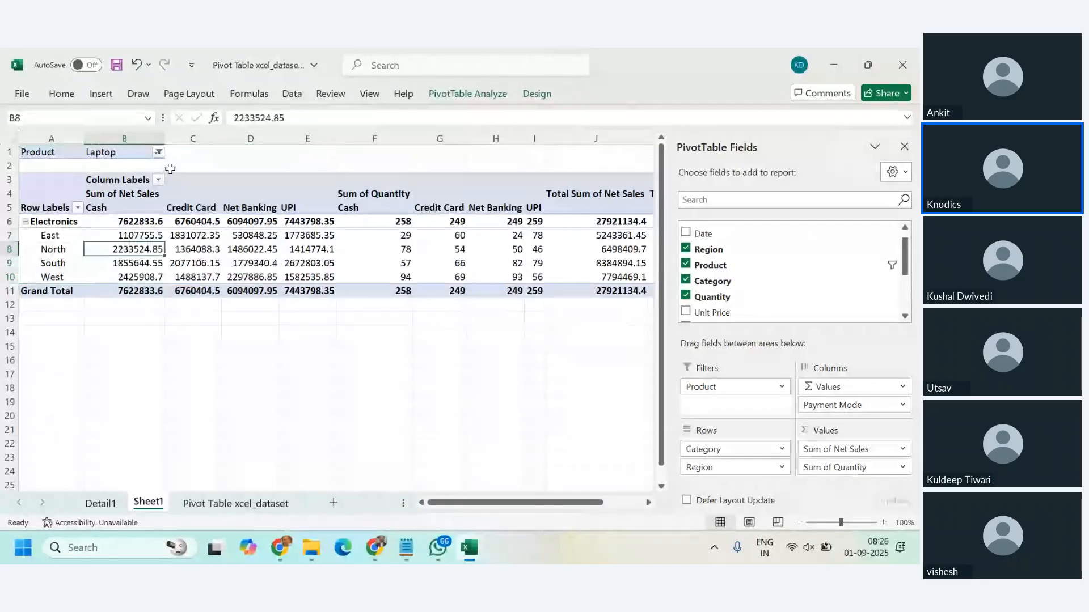
Step: Change the Product filter to Sofa and examine the Furniture figures by region and payment mode
left_click(158, 152)
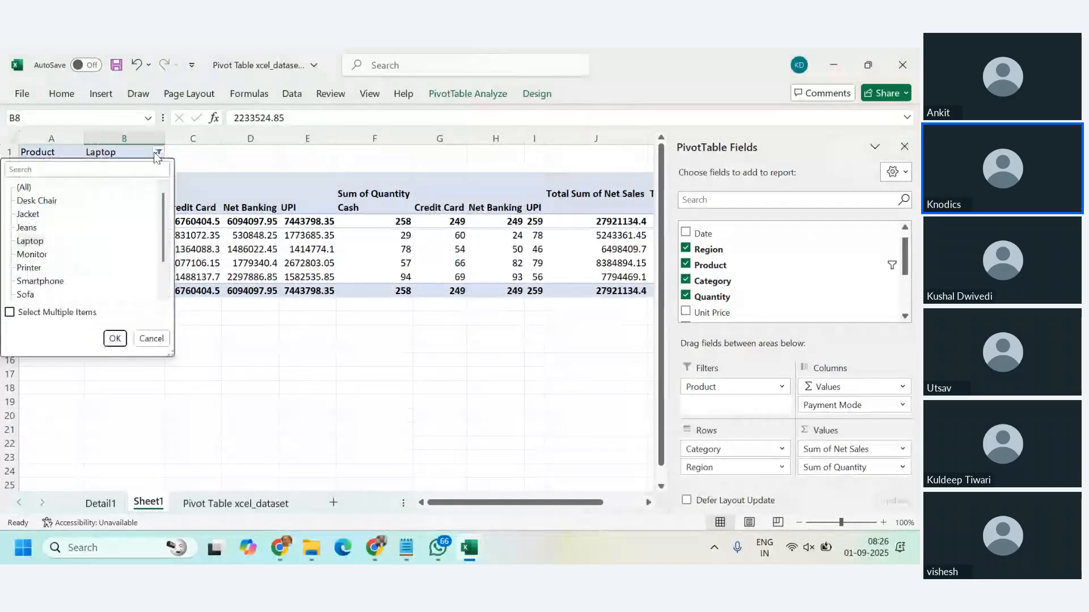
left_click(28, 295)
left_click(115, 339)
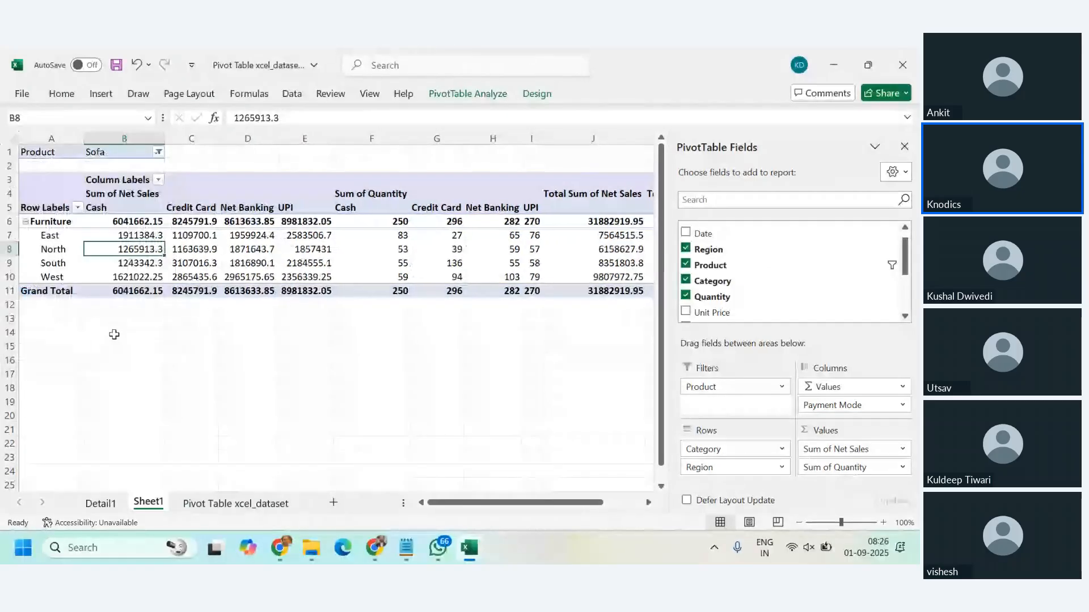
left_click(286, 331)
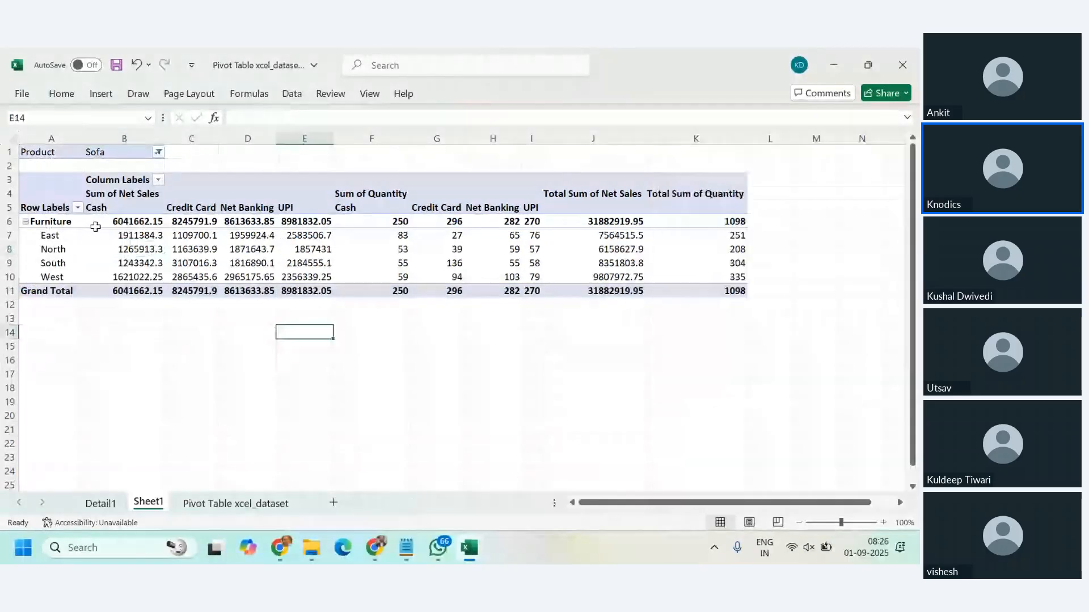
left_click(124, 222)
left_click_drag(125, 223, 306, 291)
left_click(421, 263)
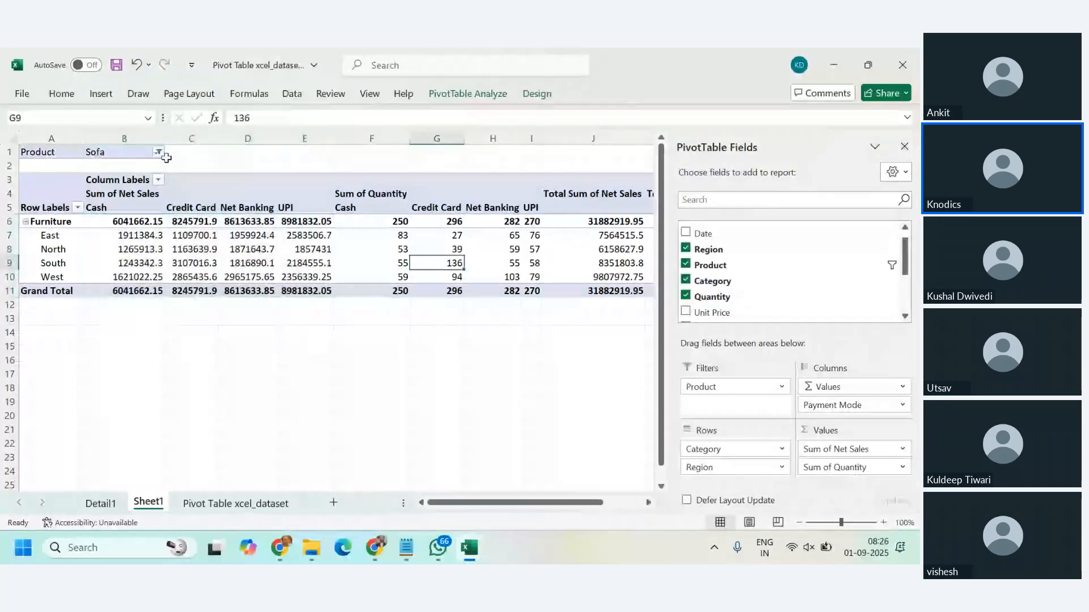
Step: Set the Product filter to Printer and hide the PivotTable field list
left_click(159, 152)
left_click(35, 268)
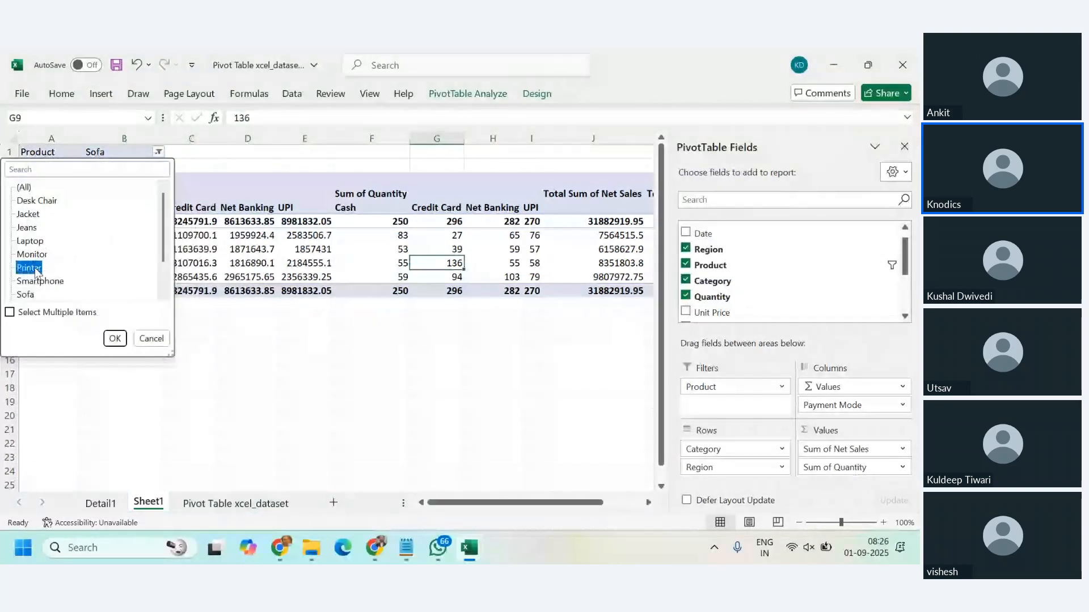
key("Return")
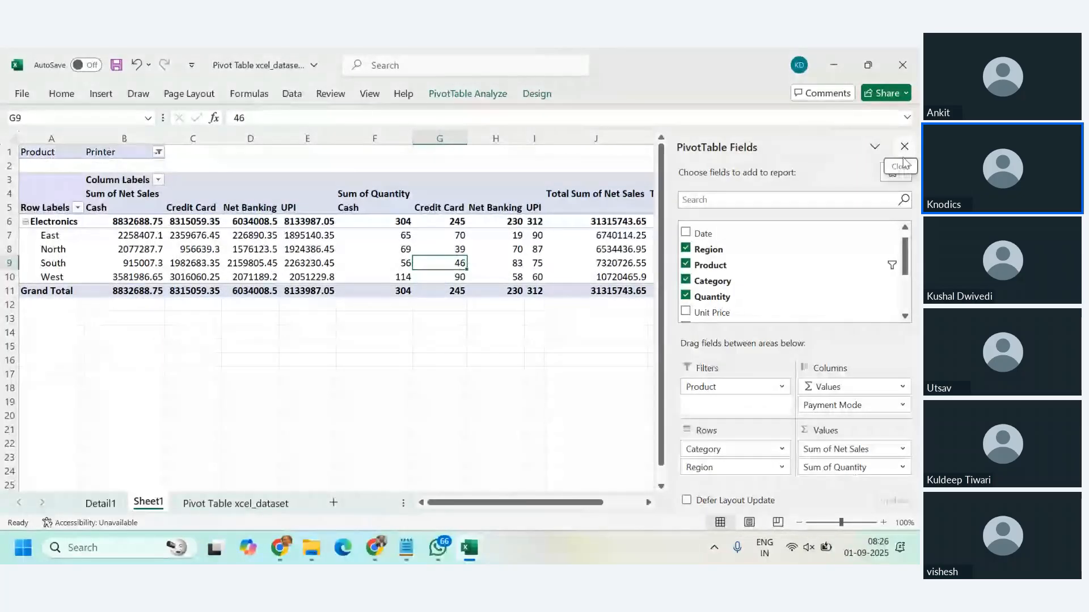
left_click(903, 160)
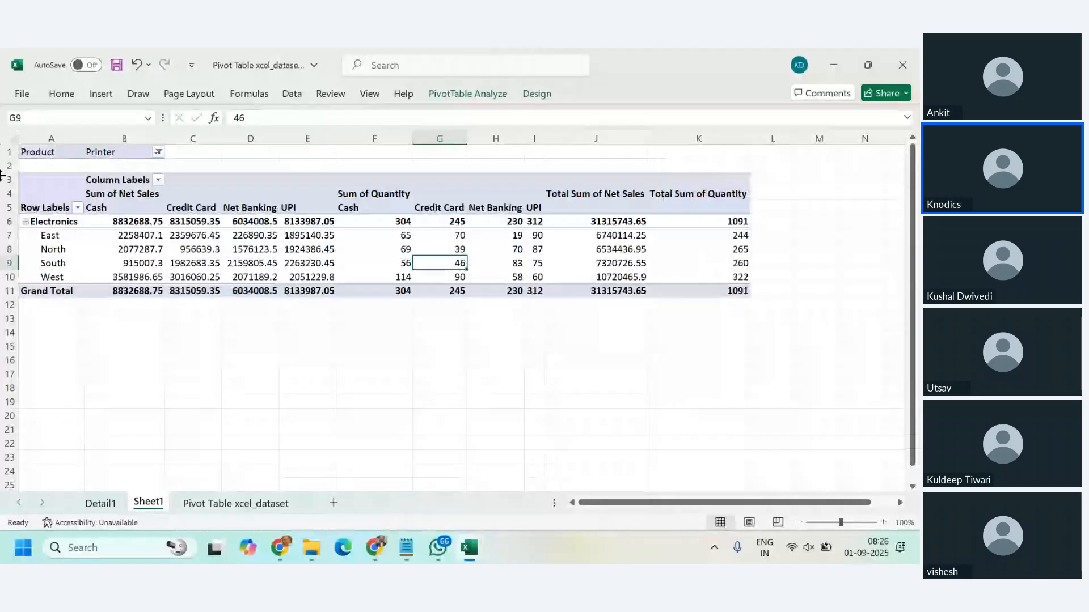
Step: Allow multiple products in the Product filter, add Jacket, Laptop and Sofa to Printer, and recheck the selection
left_click(158, 153)
left_click(33, 318)
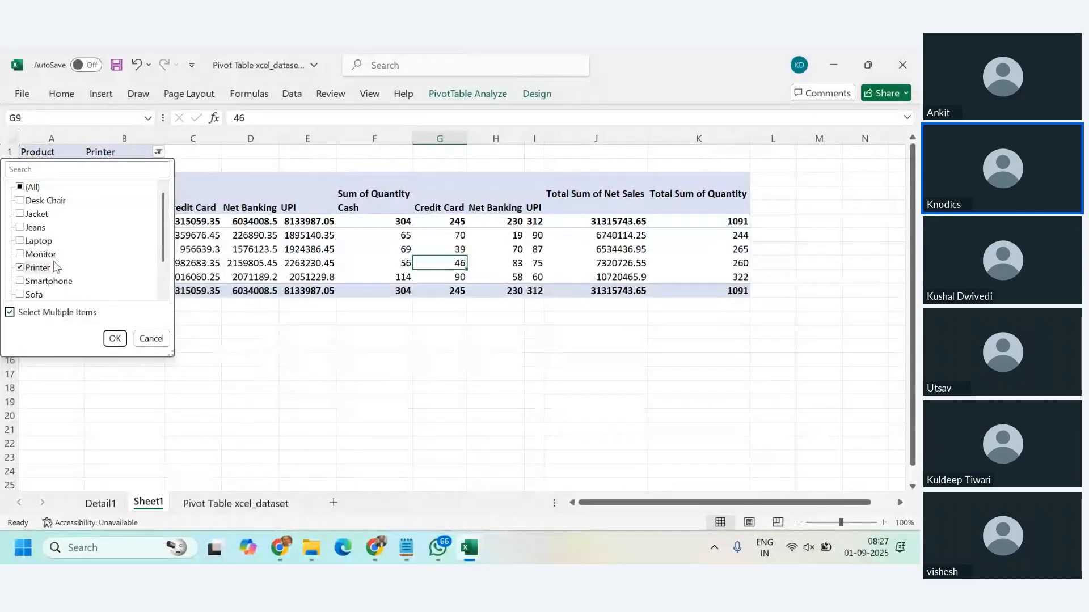
left_click(30, 215)
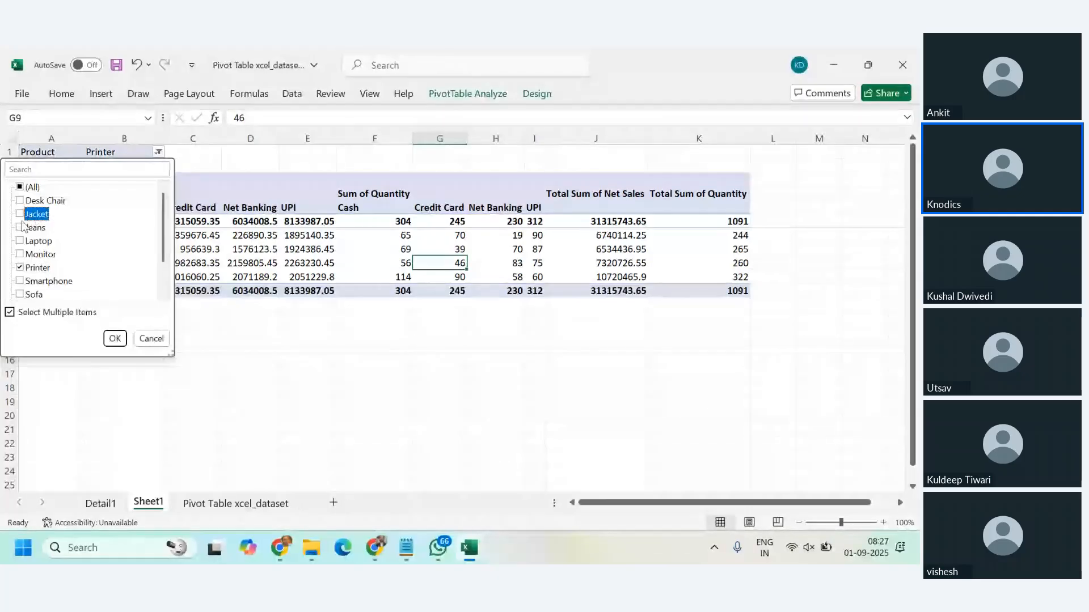
left_click(23, 243)
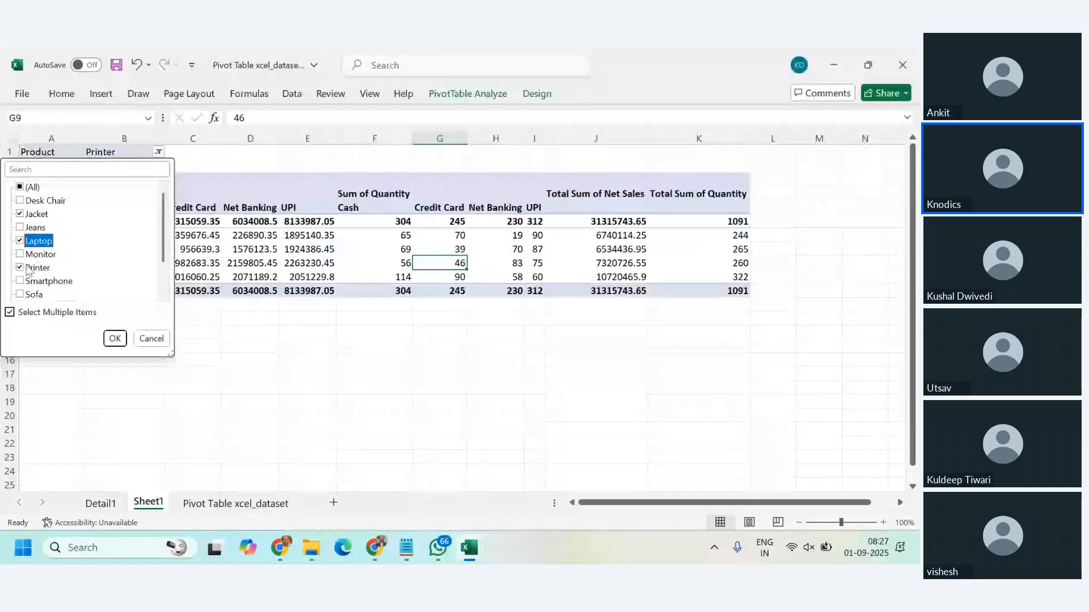
scroll(103, 257, "down", 1)
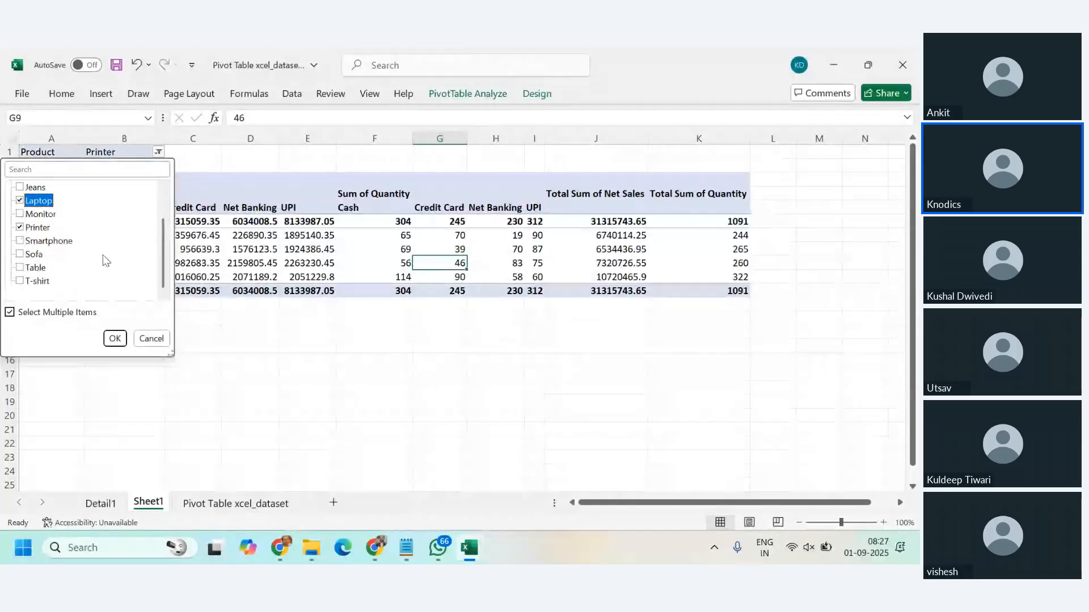
left_click(23, 255)
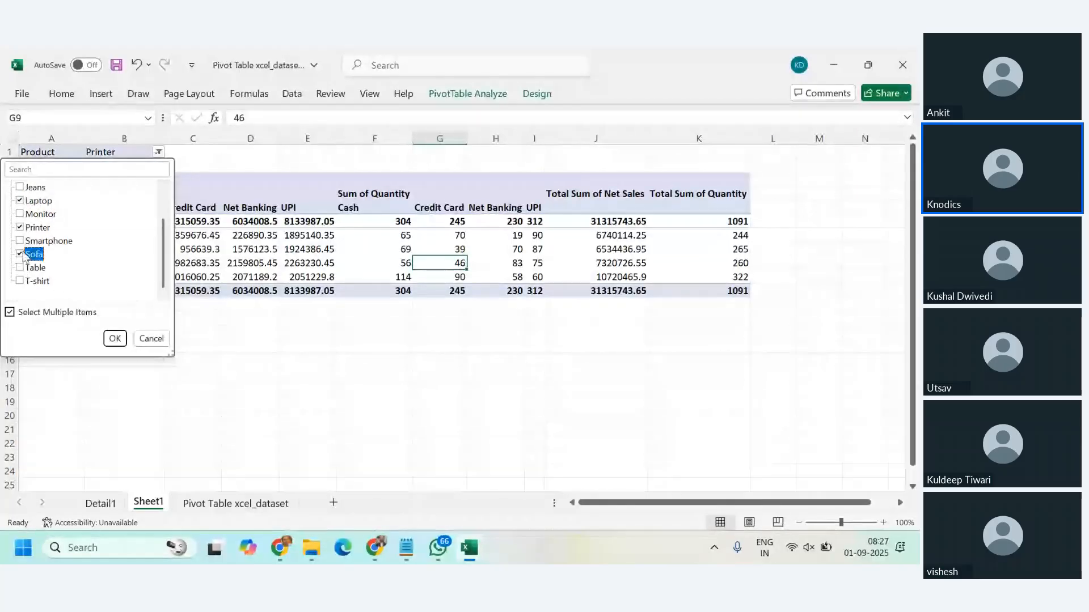
left_click(115, 339)
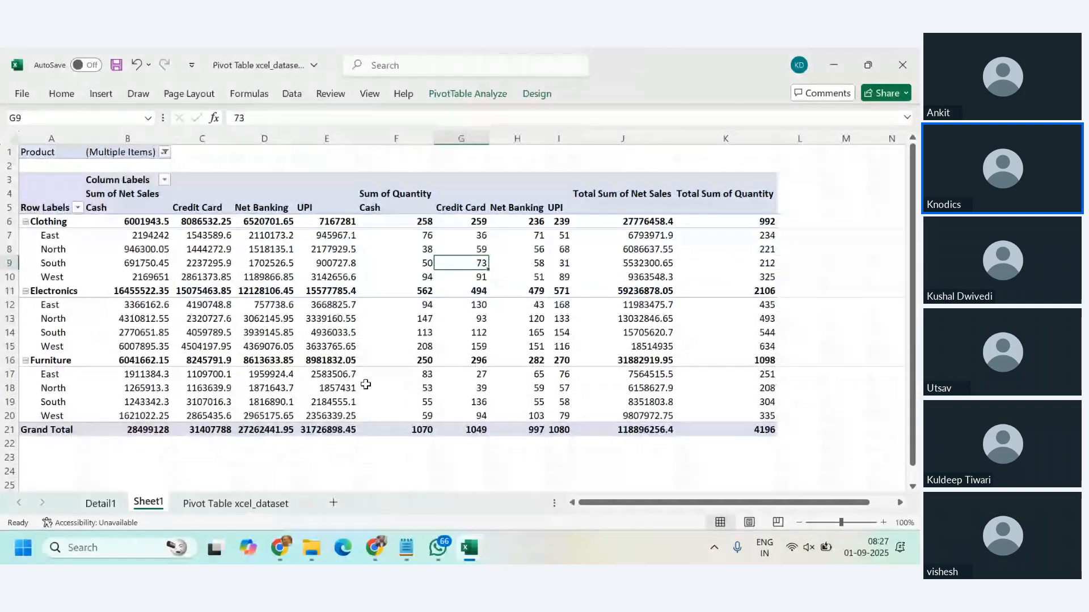
left_click(165, 152)
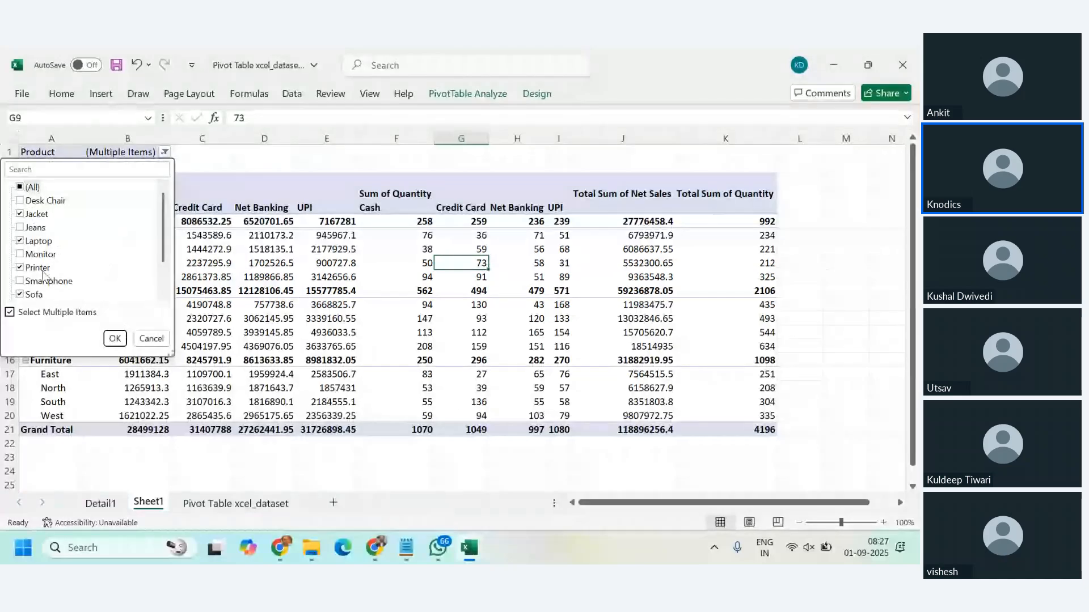
scroll(42, 274, "down", 1)
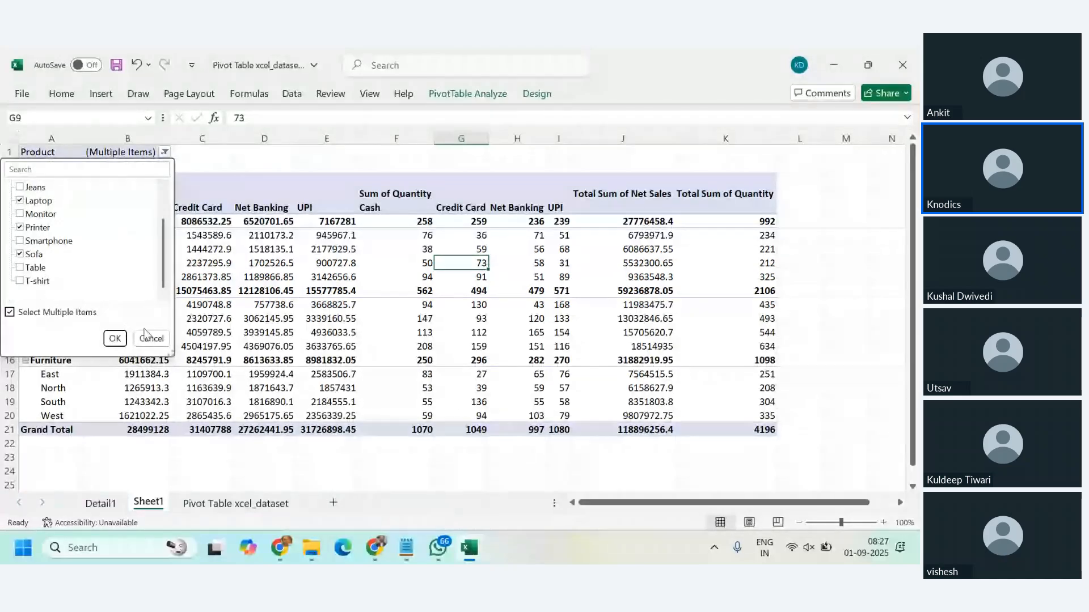
left_click(148, 338)
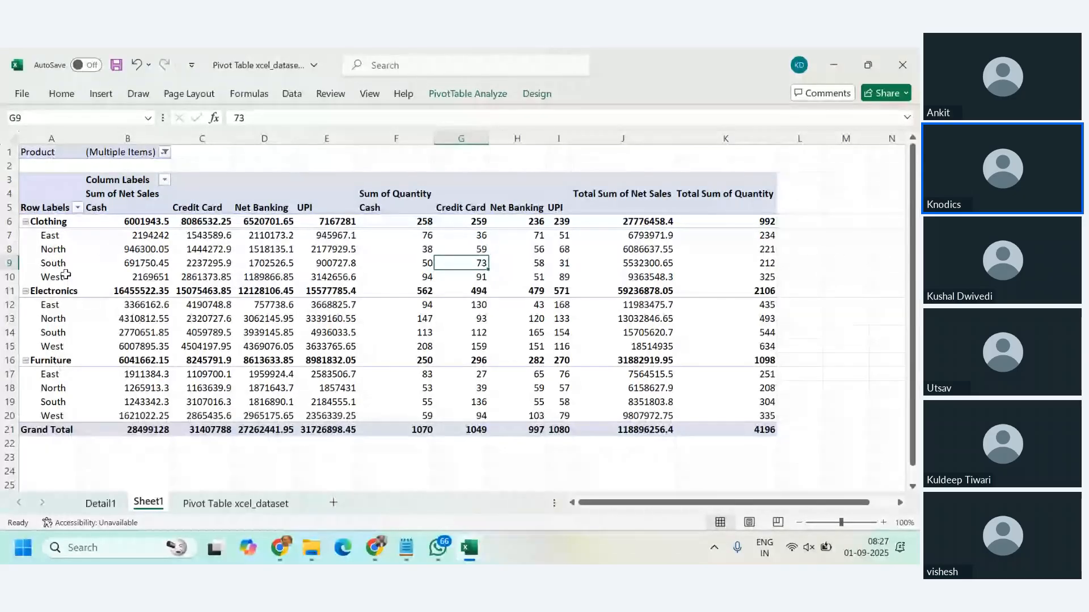
Step: Remove Jacket and Sofa from the Product filter, keeping only Laptop and Printer
left_click(164, 152)
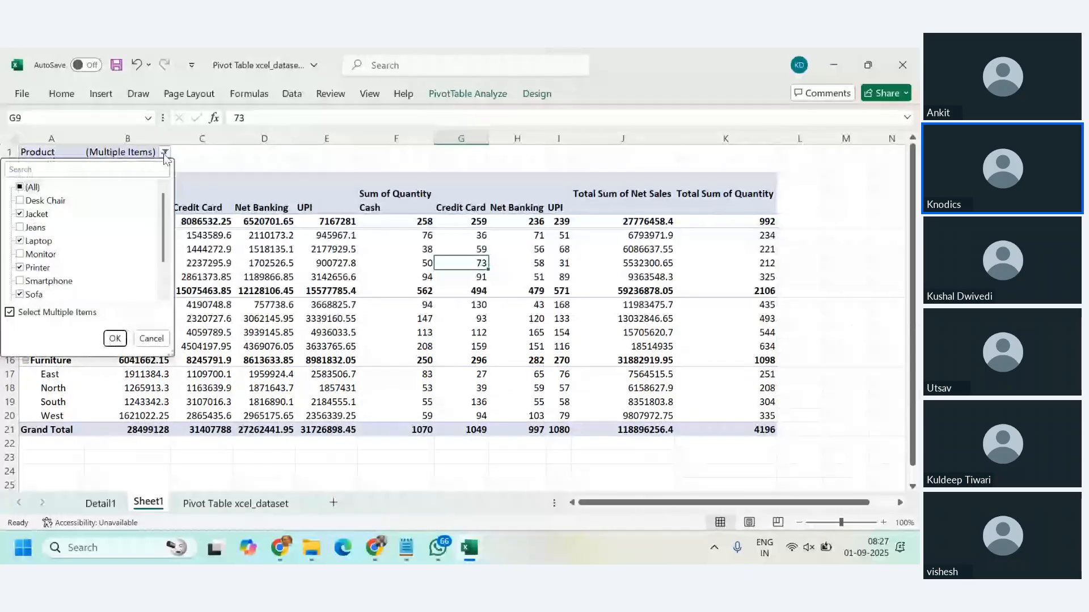
left_click(20, 214)
left_click(23, 295)
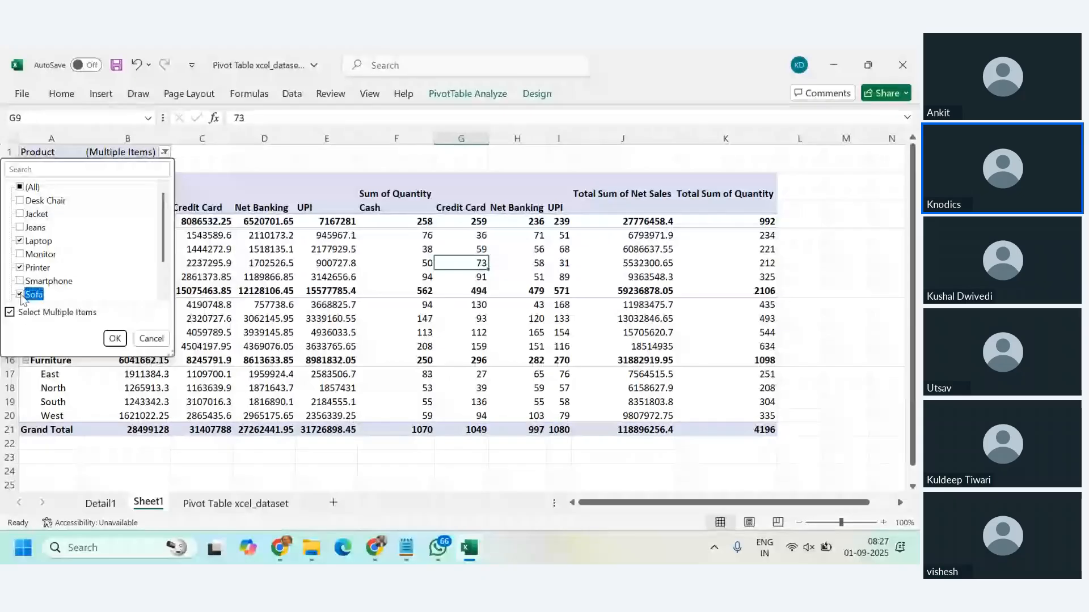
left_click(116, 339)
left_click(323, 346)
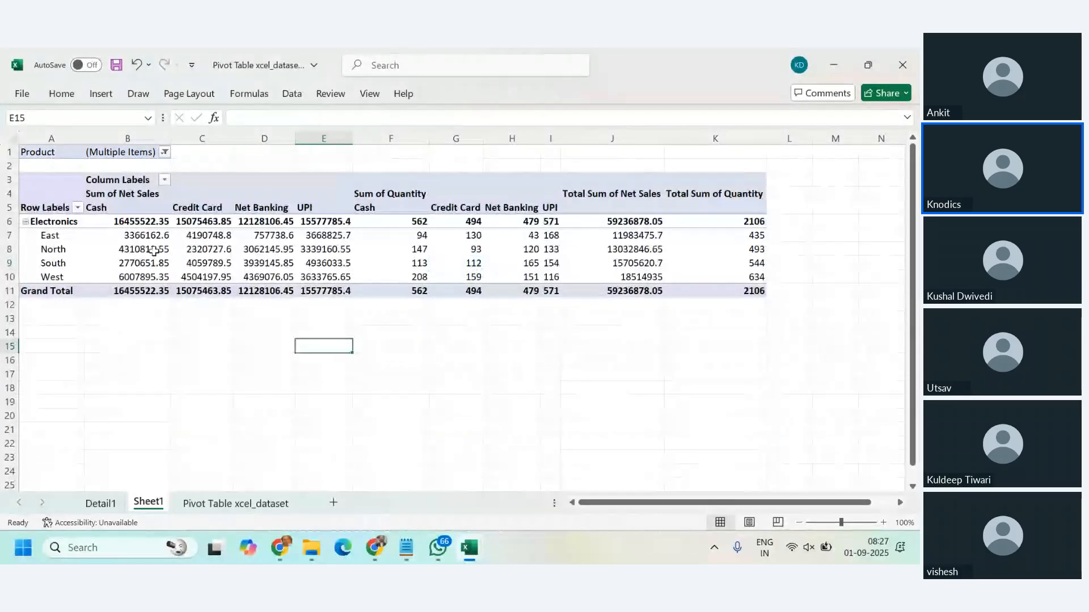
Step: Replace Laptop and Printer with Jacket and Jeans in the Product filter, and examine the Clothing totals and regional figures
mouse_move(153, 252)
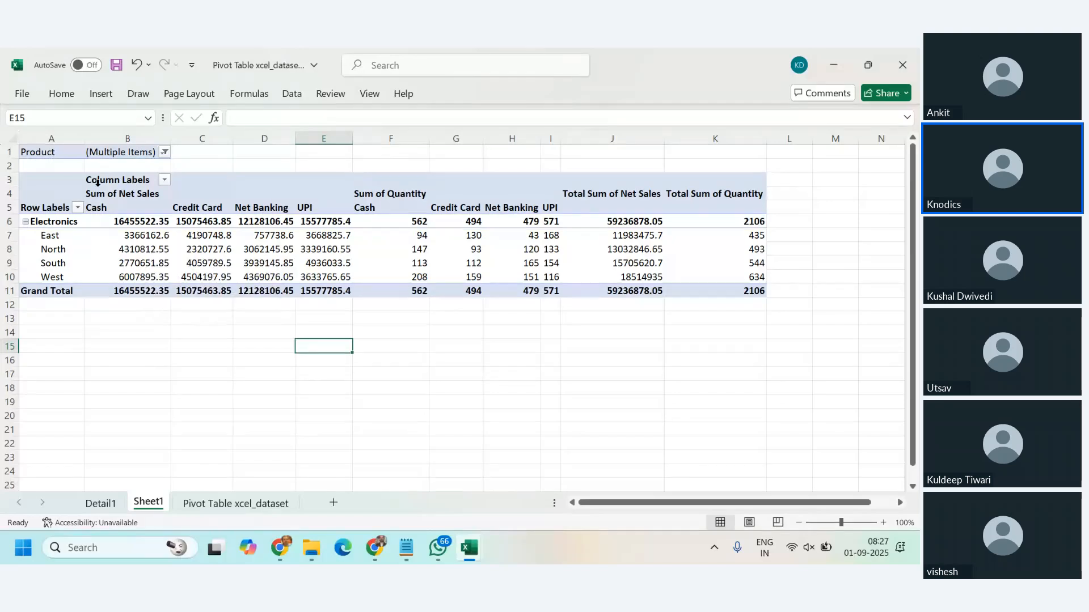
left_click(164, 152)
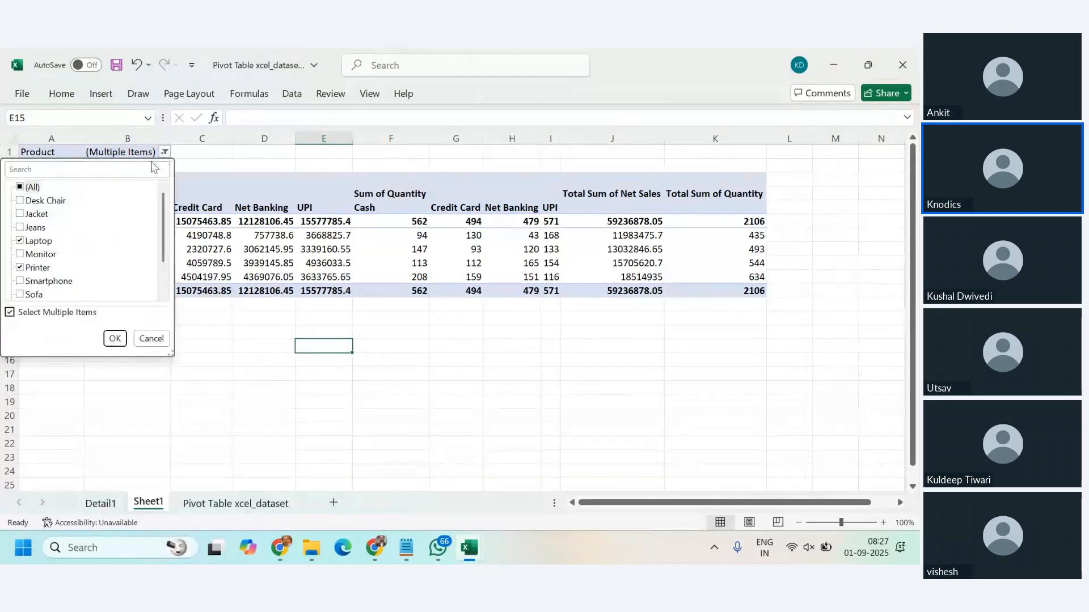
left_click(21, 241)
left_click(20, 267)
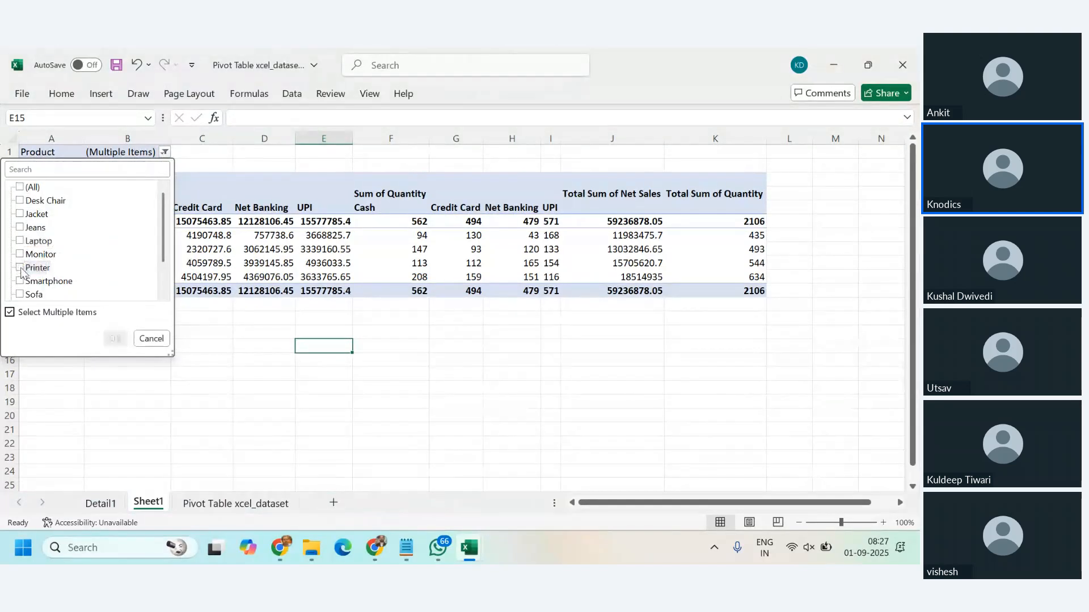
left_click(19, 214)
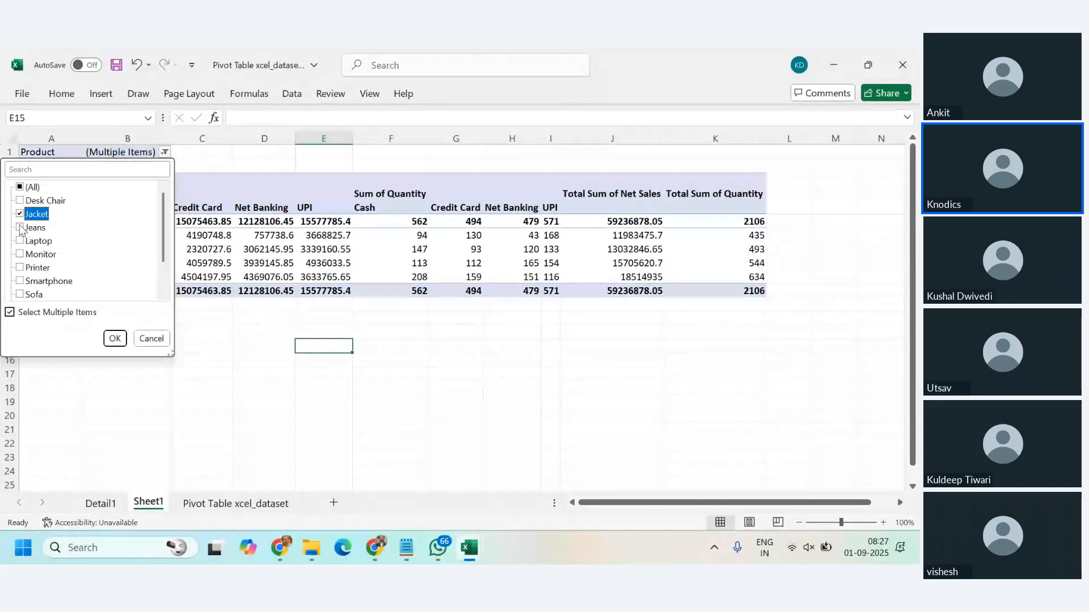
left_click(19, 227)
left_click(114, 339)
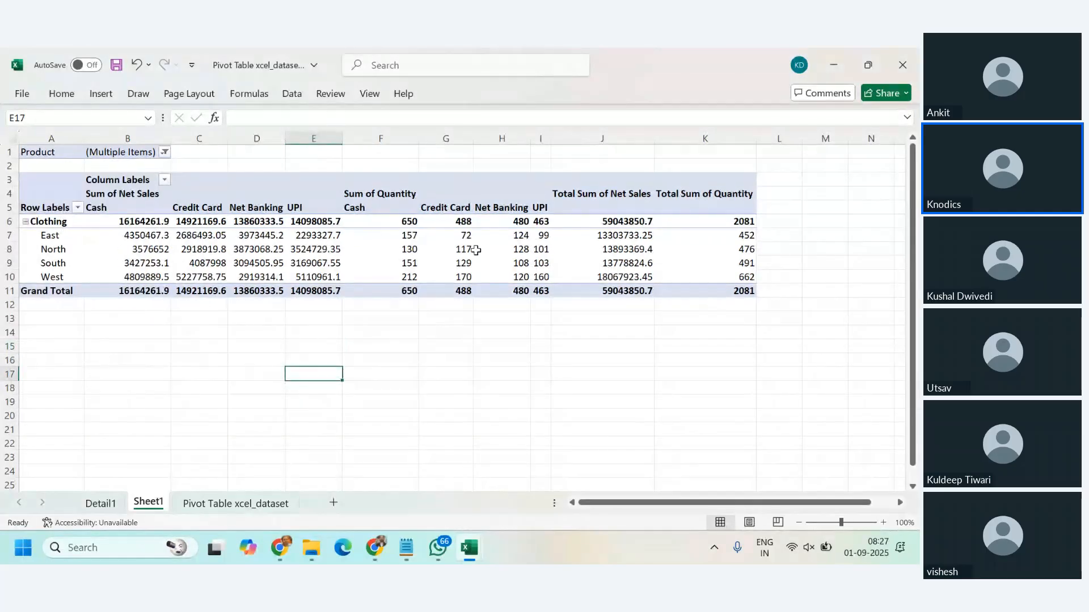
left_click_drag(737, 222, 743, 291)
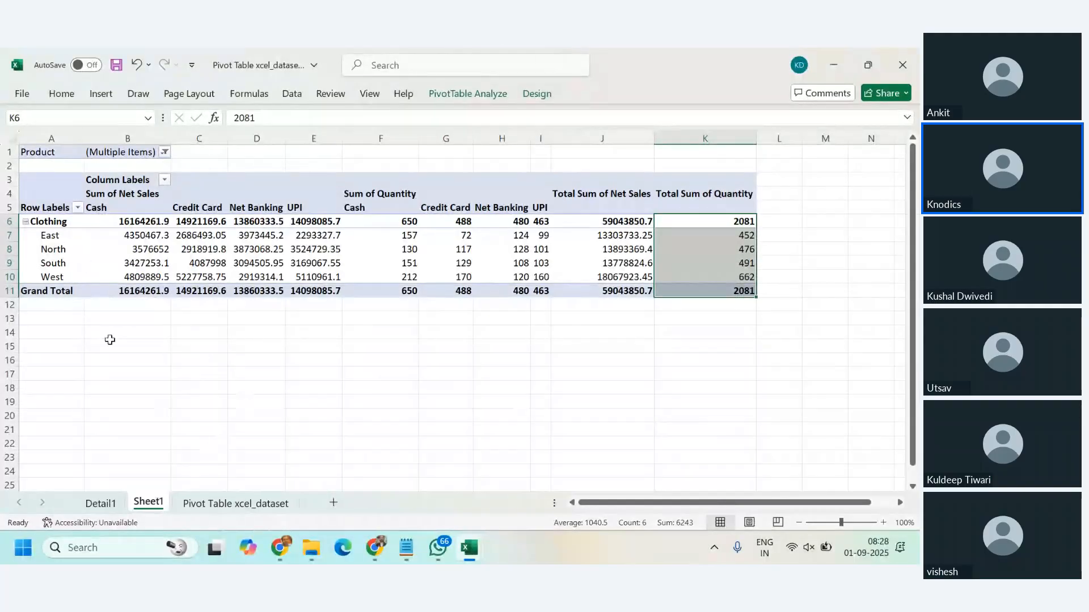
left_click(148, 238)
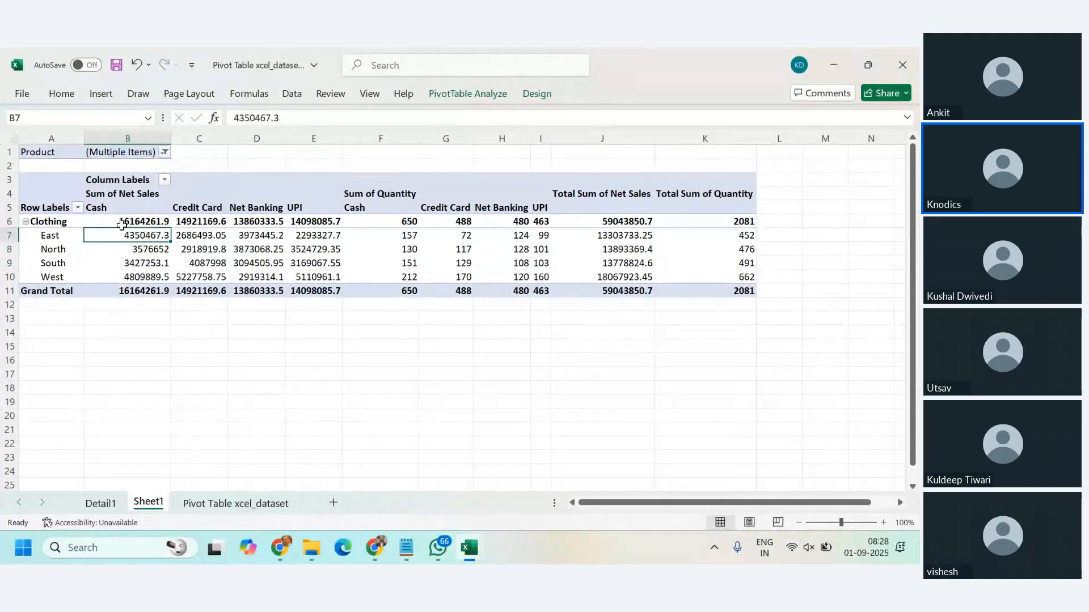
Step: Filter the Product column of the Pivot Table xcel_dataset sheet to Jacket and Jeans only
left_click(27, 235)
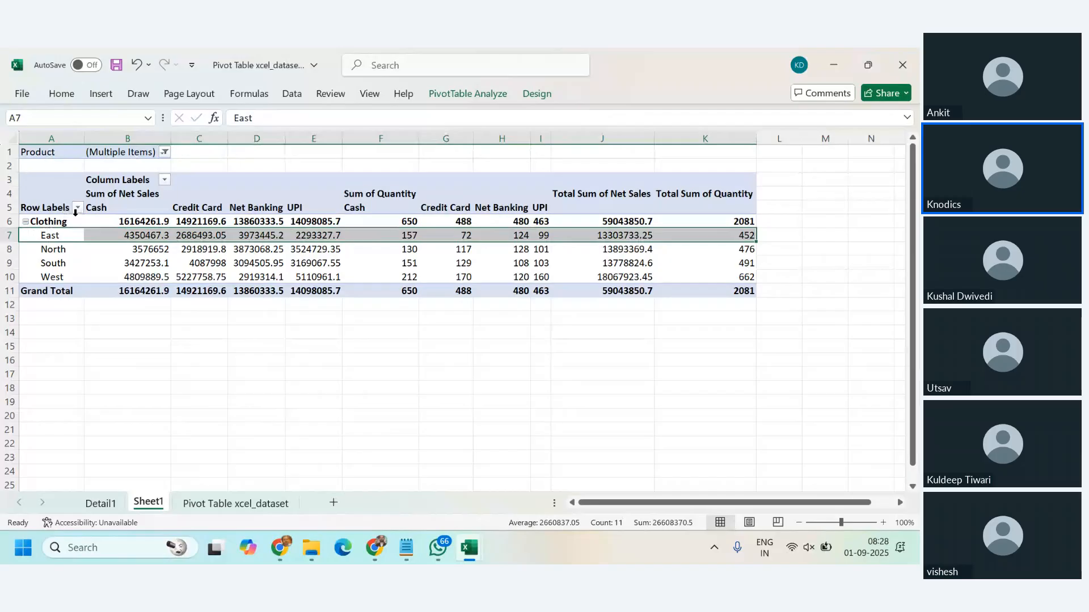
left_click(108, 208)
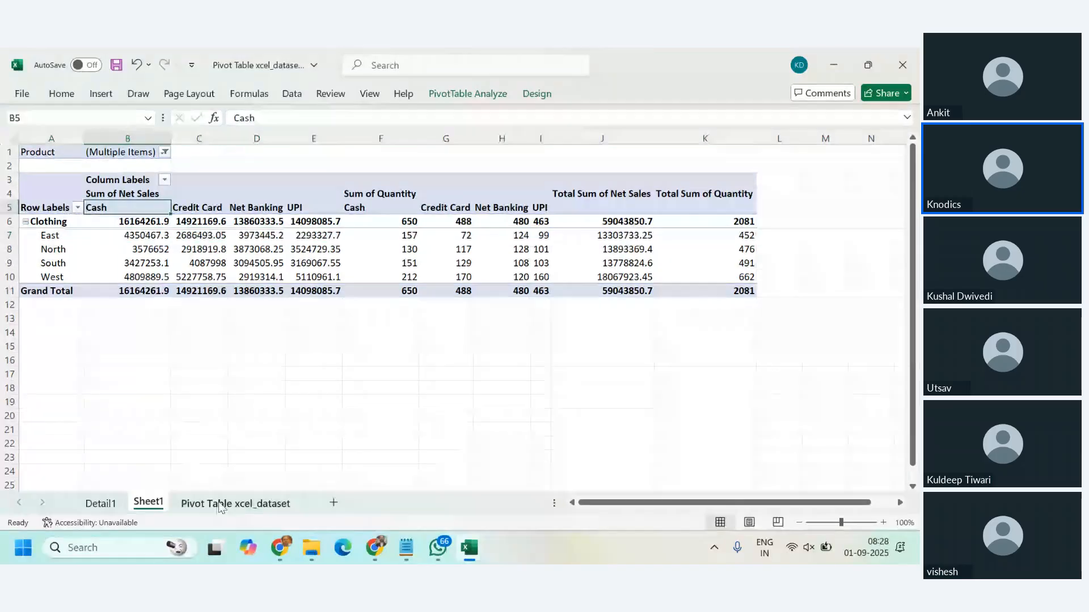
left_click(222, 505)
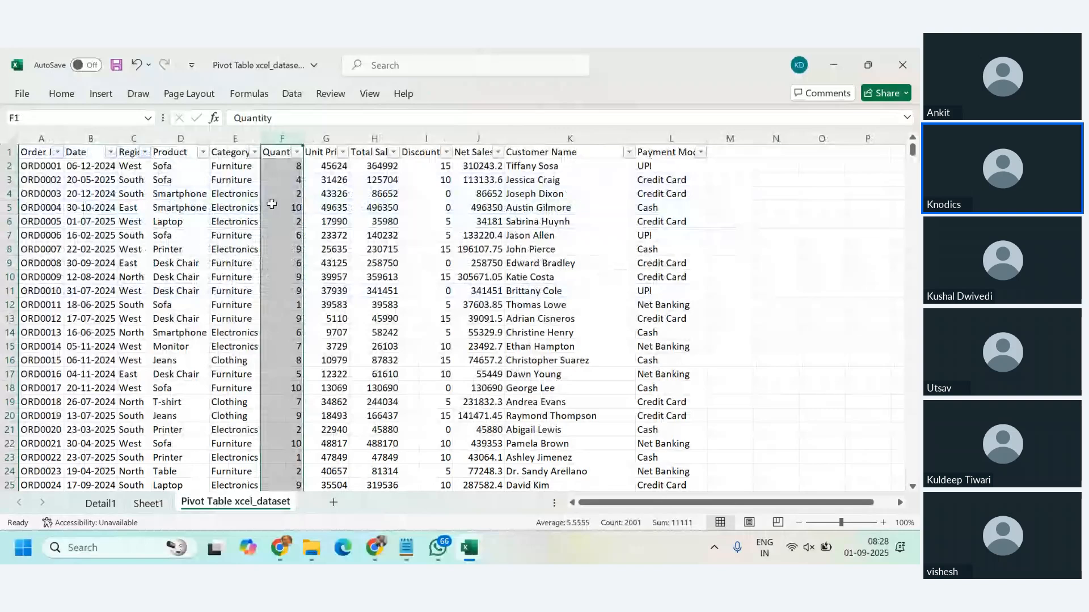
left_click(203, 152)
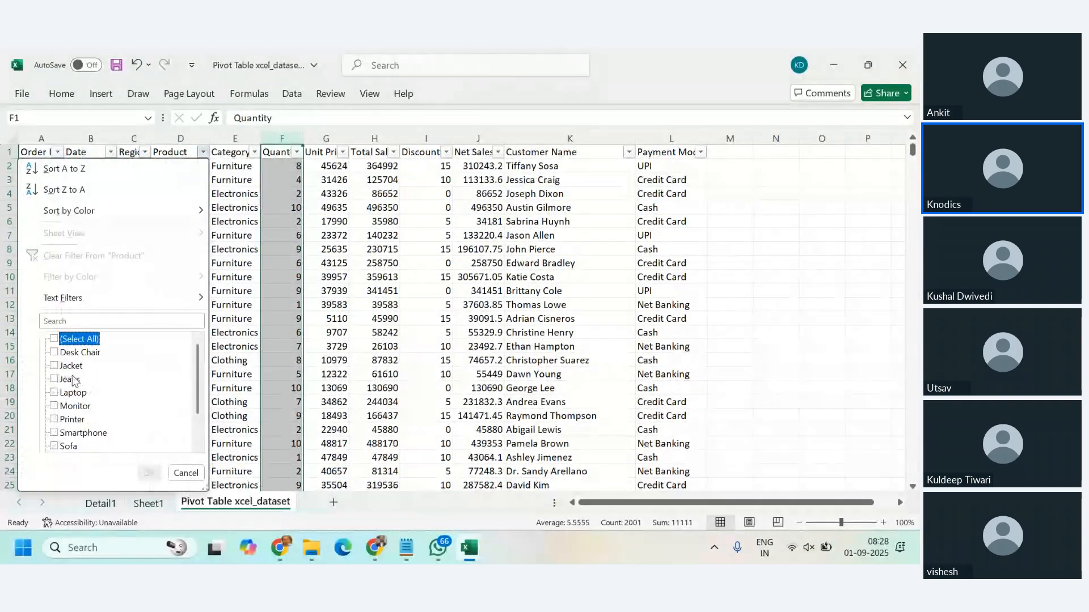
left_click(85, 340)
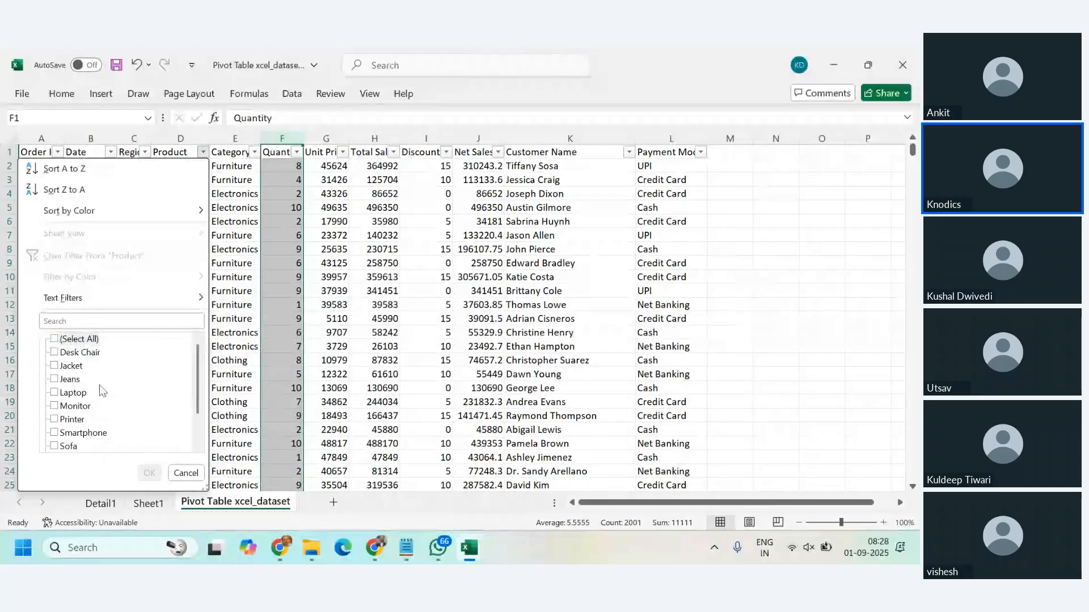
left_click(69, 379)
left_click(71, 366)
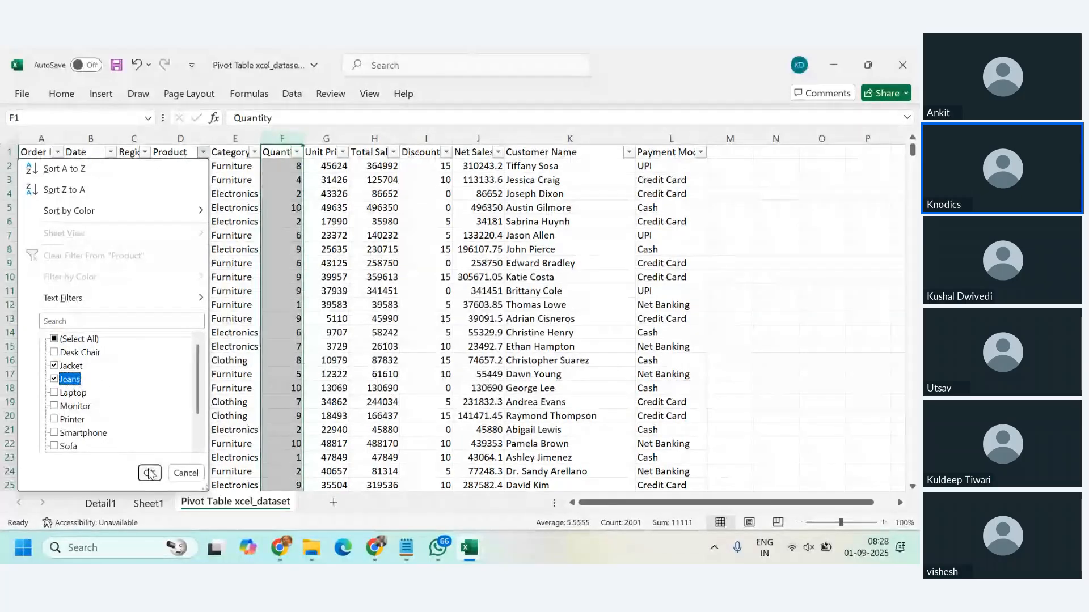
left_click(150, 473)
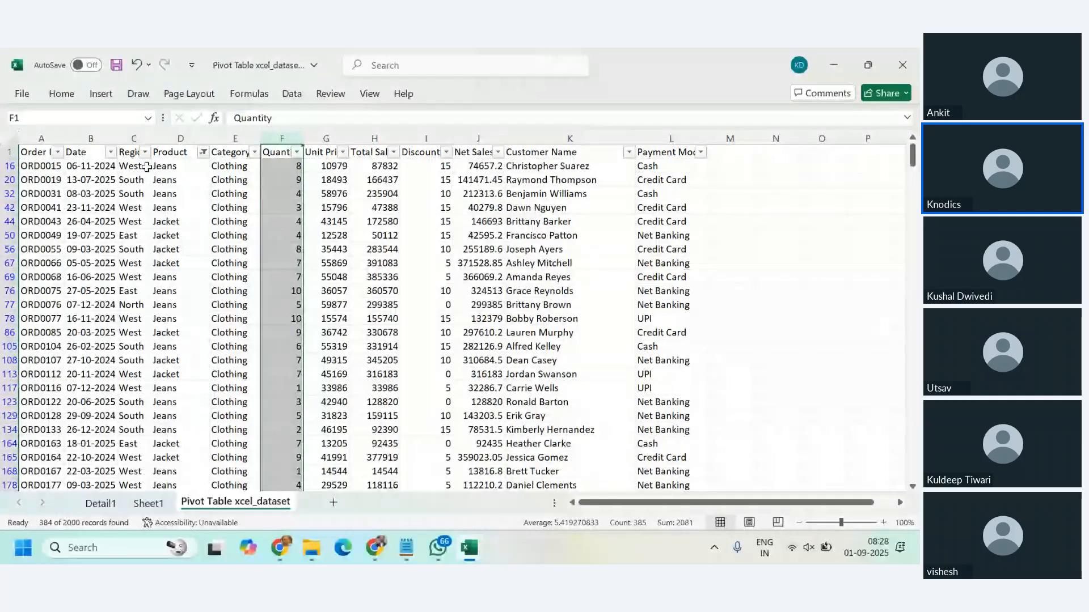
Step: Filter the dataset's Region column to East only
left_click(145, 152)
left_click(57, 339)
left_click(51, 353)
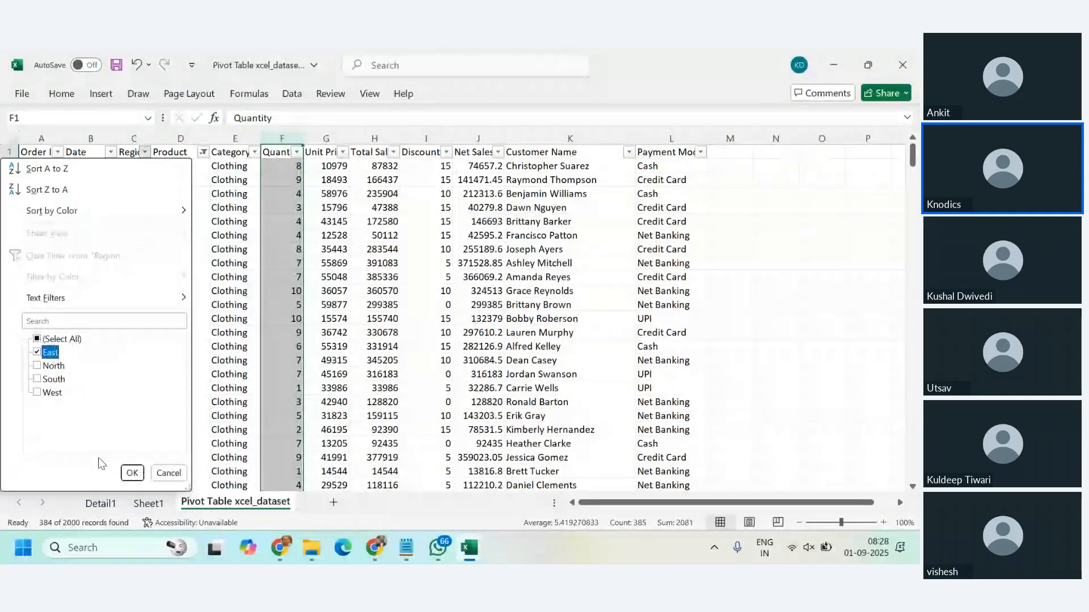
left_click(132, 473)
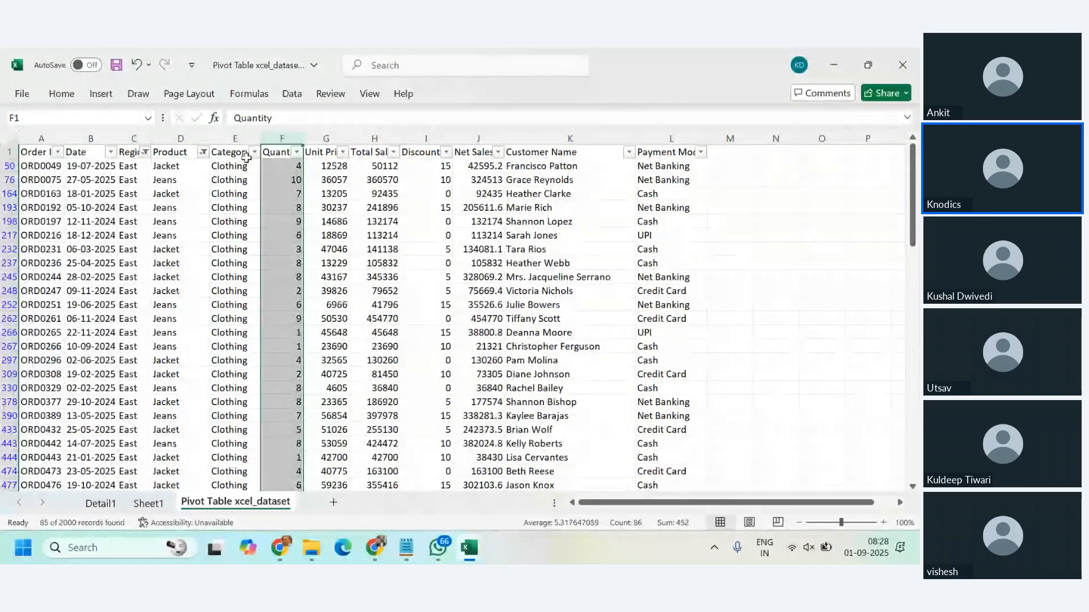
left_click(478, 305)
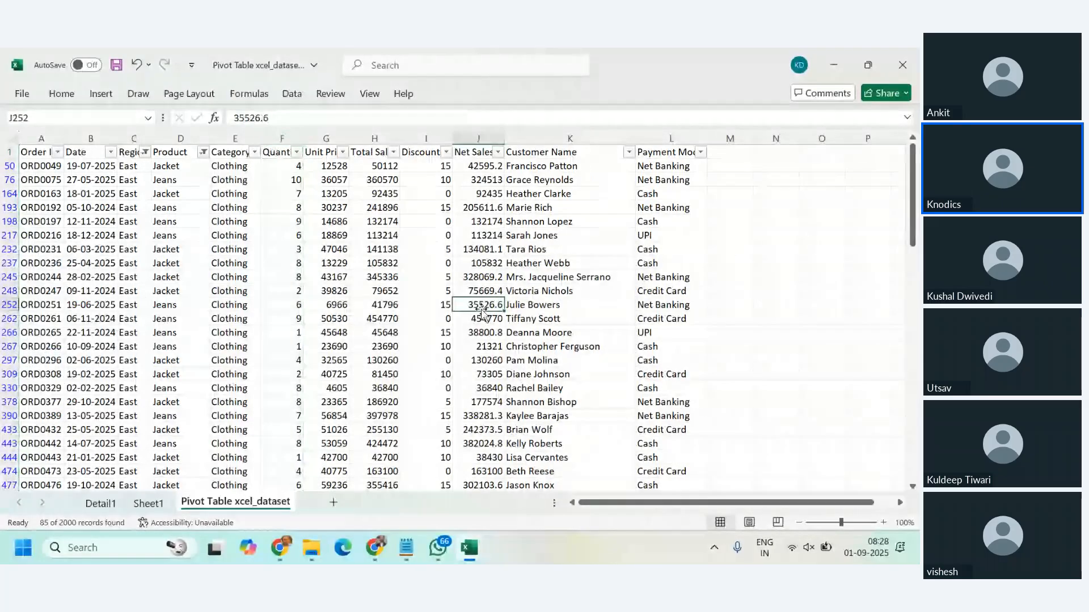
Step: Filter the dataset's Payment Mode column to Cash only
left_click(702, 152)
left_click(551, 339)
left_click(552, 352)
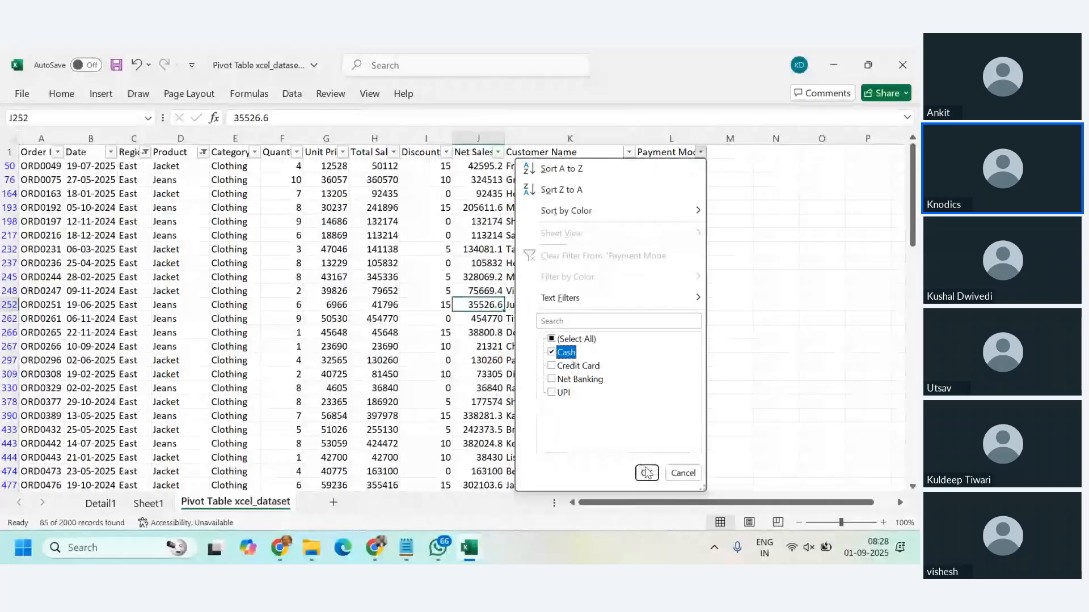
left_click(646, 474)
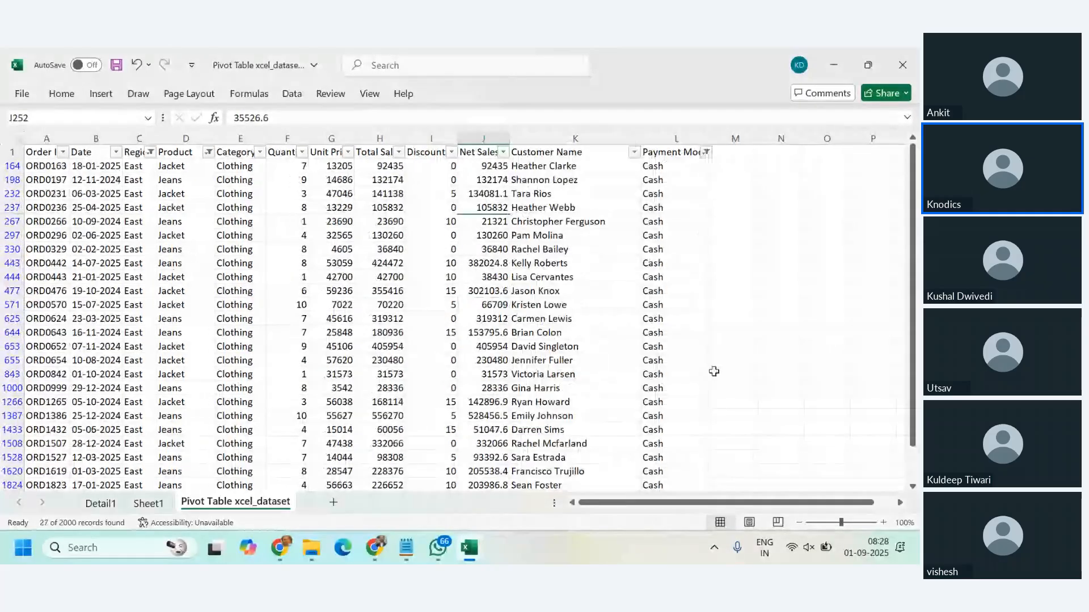
left_click(714, 371)
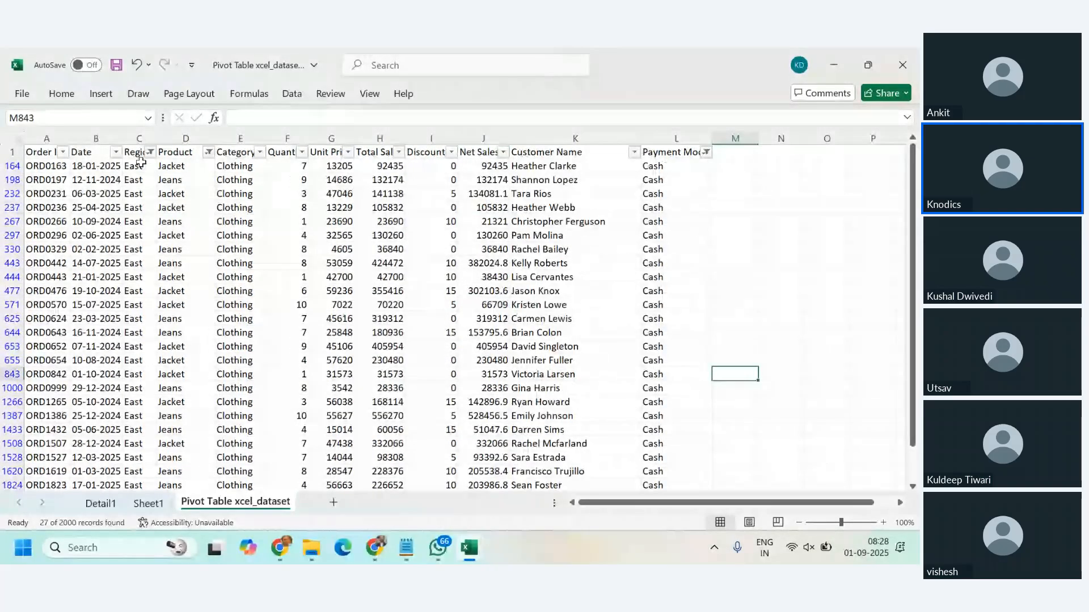
Step: Check the sum of the filtered Net Sales values against the PivotTable's Cash net sales for Clothing in East
left_click(487, 166)
key("ctrl+shift+Down")
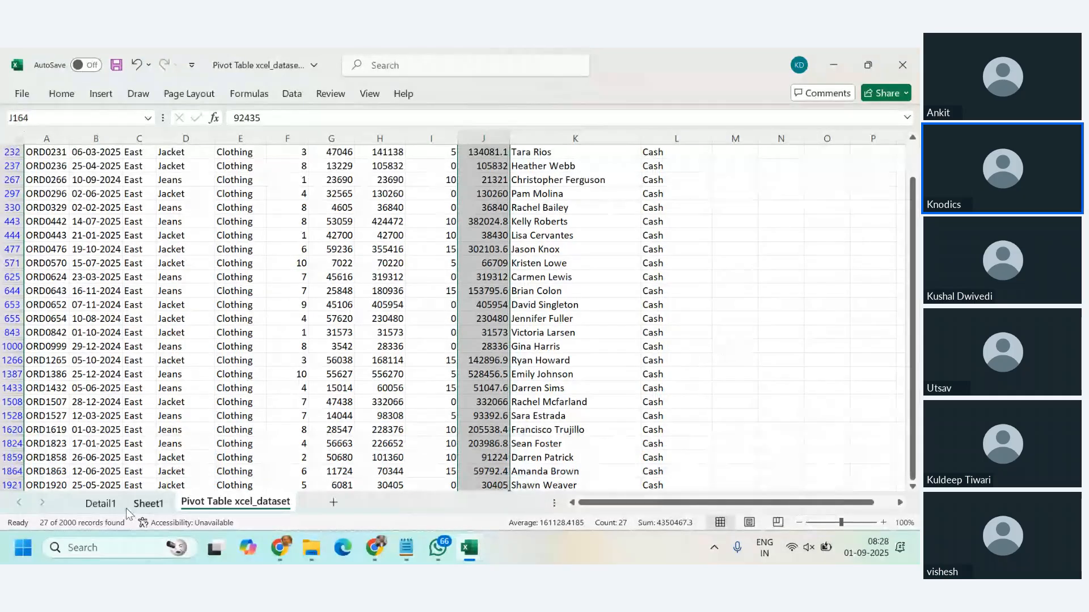
left_click(148, 503)
left_click(142, 234)
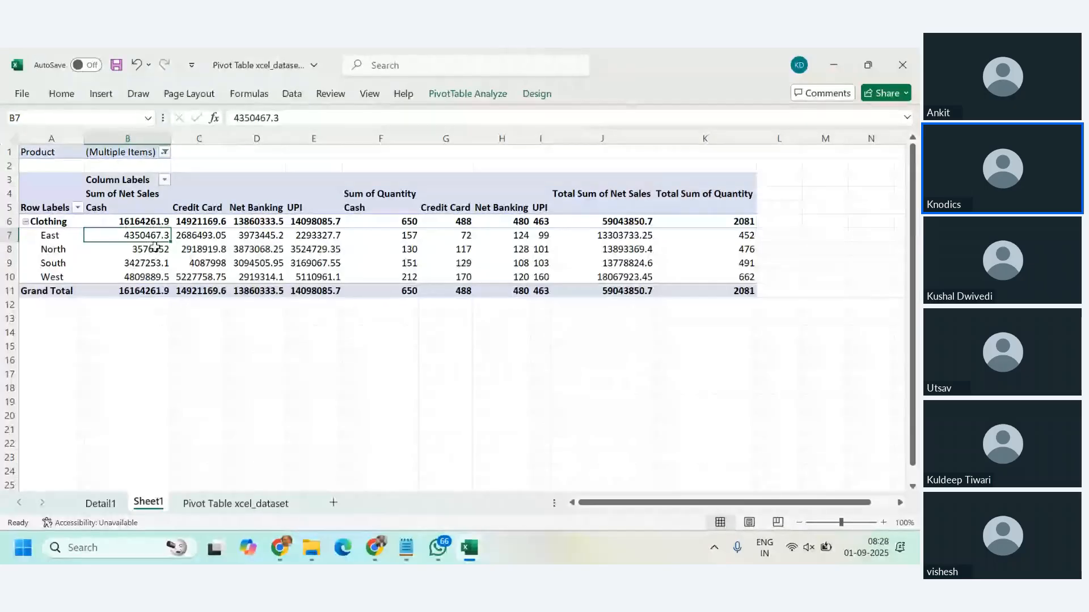
left_click(216, 504)
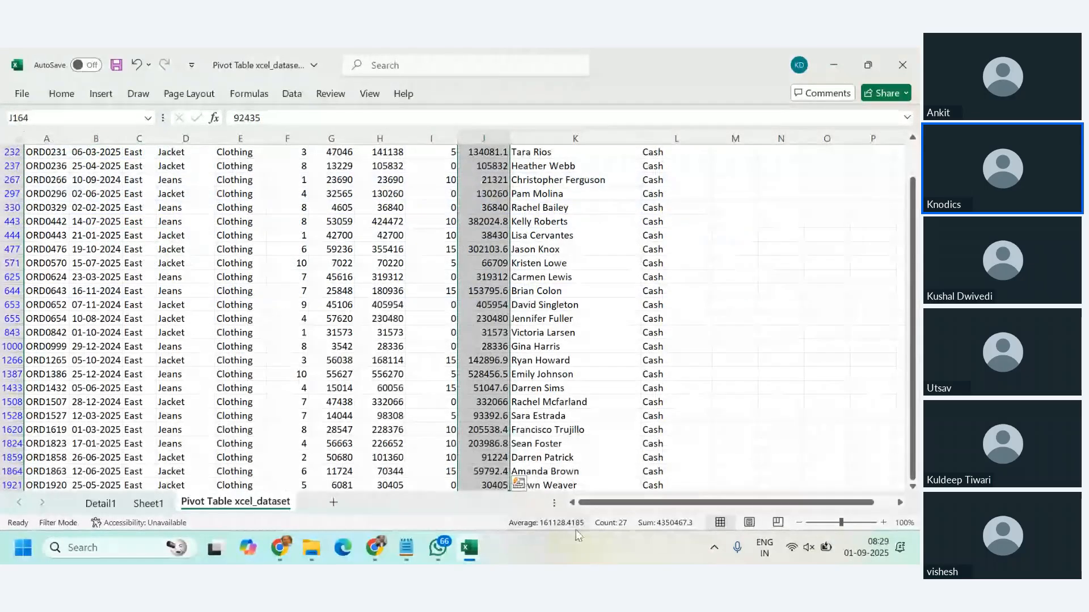
left_click(148, 504)
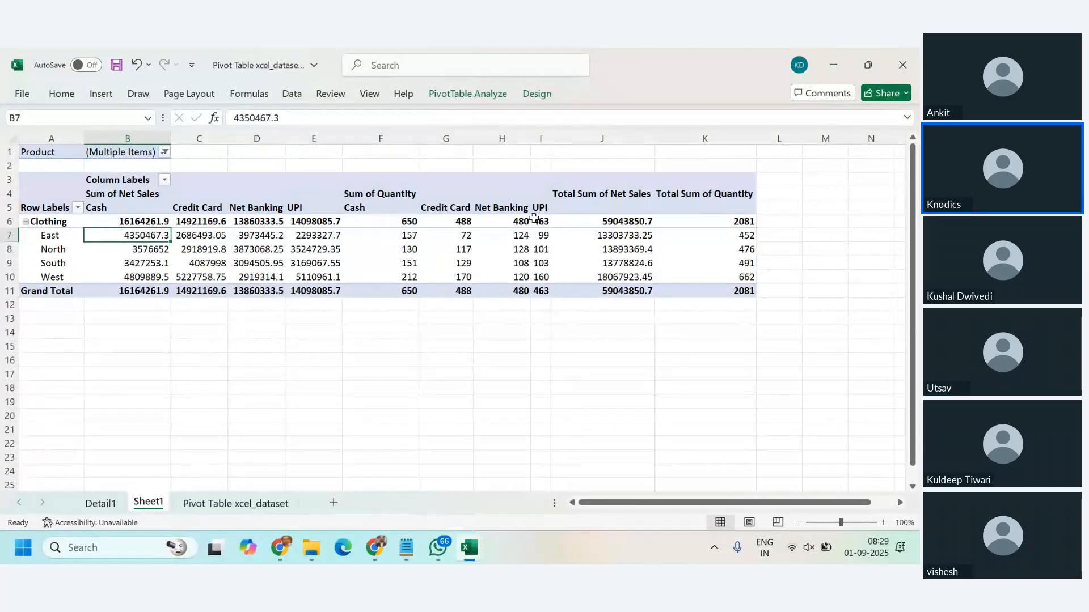
Step: Check the sum of the filtered Quantity values against the PivotTable's Cash quantity for Clothing in East
left_click(392, 236)
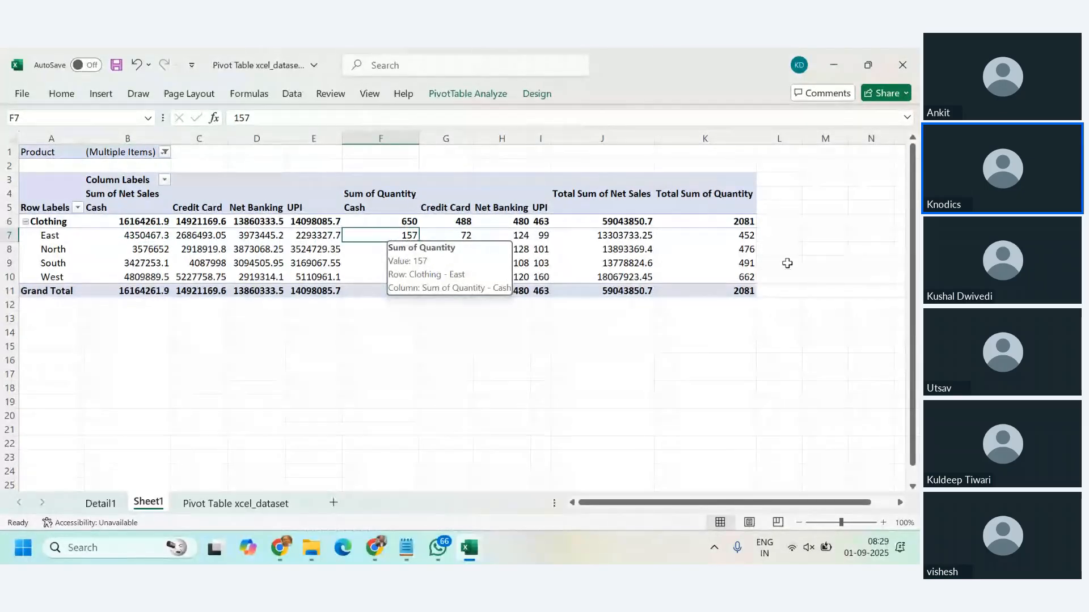
key("alt+Tab")
key("alt+Tab")
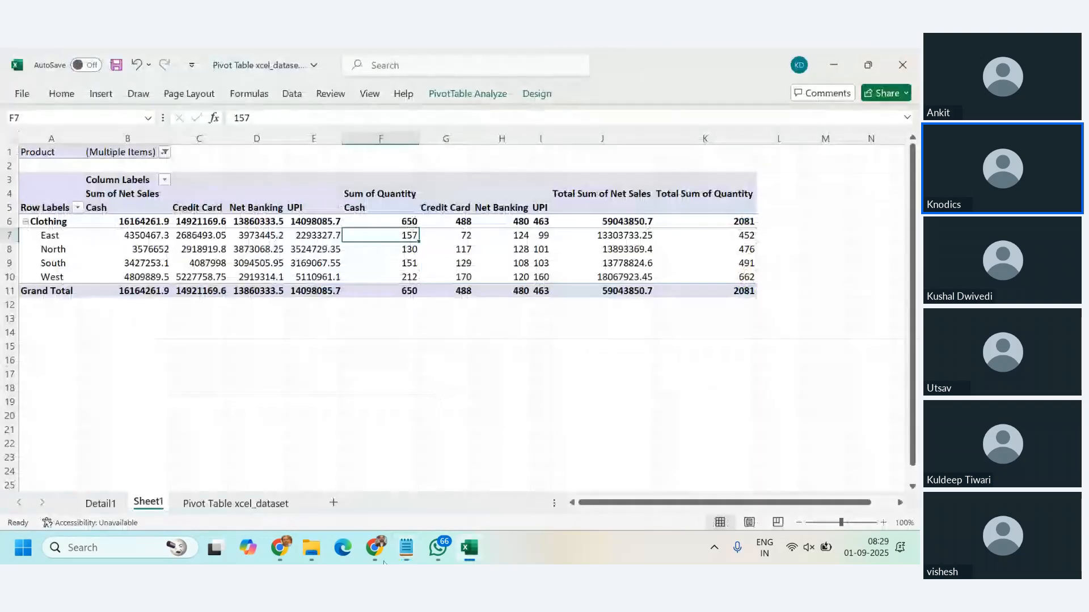
left_click(263, 504)
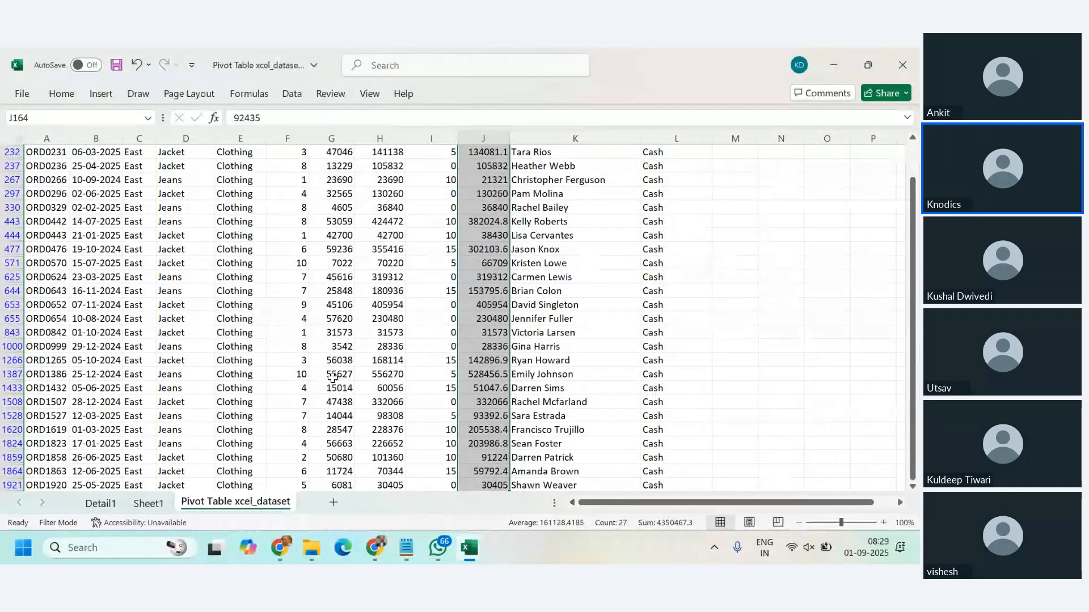
left_click(305, 337)
key("ctrl+Up")
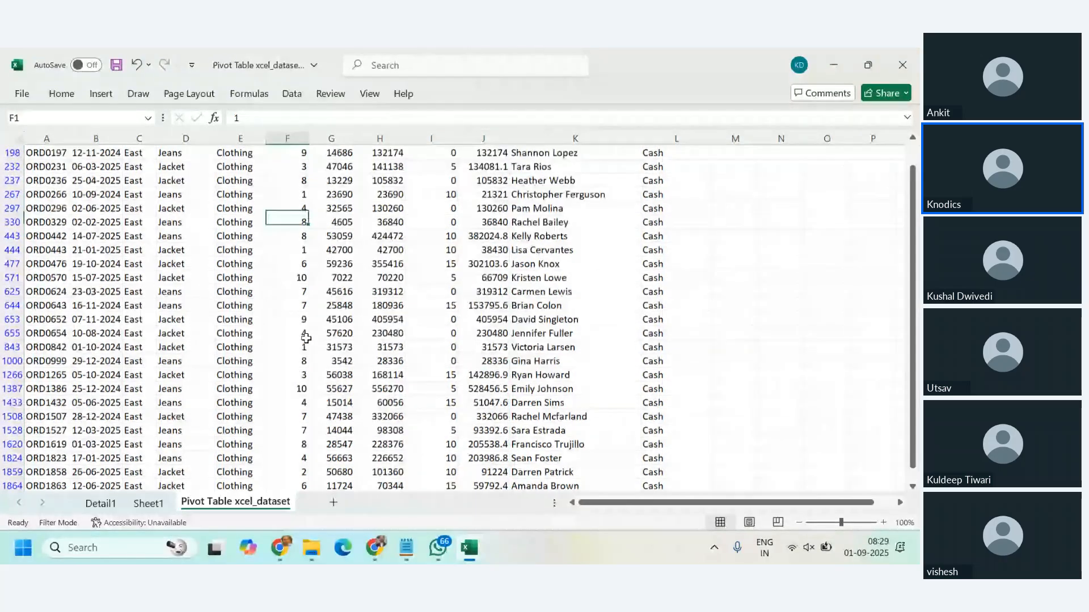
key("ctrl+shift+Down")
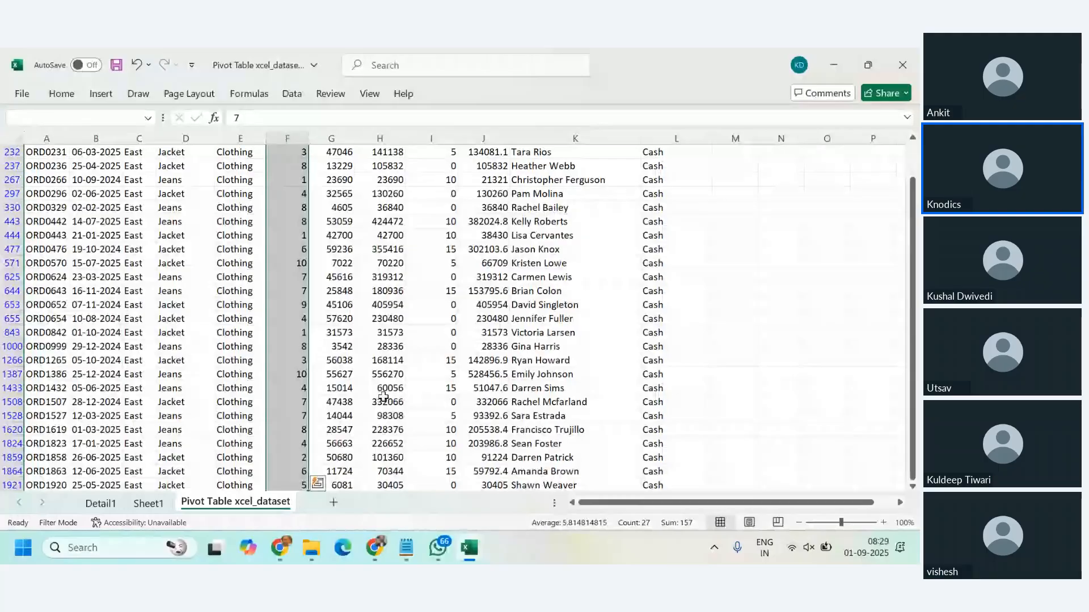
scroll(383, 397, "up", 1)
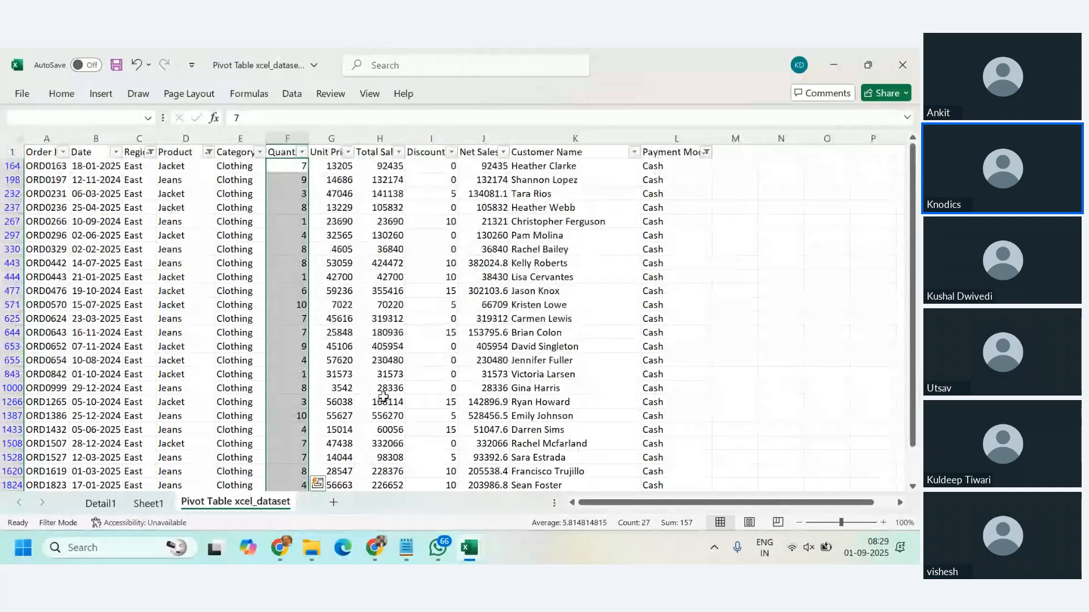
Step: Reset the PivotTable's Product filter on Sheet1 to include all products
left_click(161, 503)
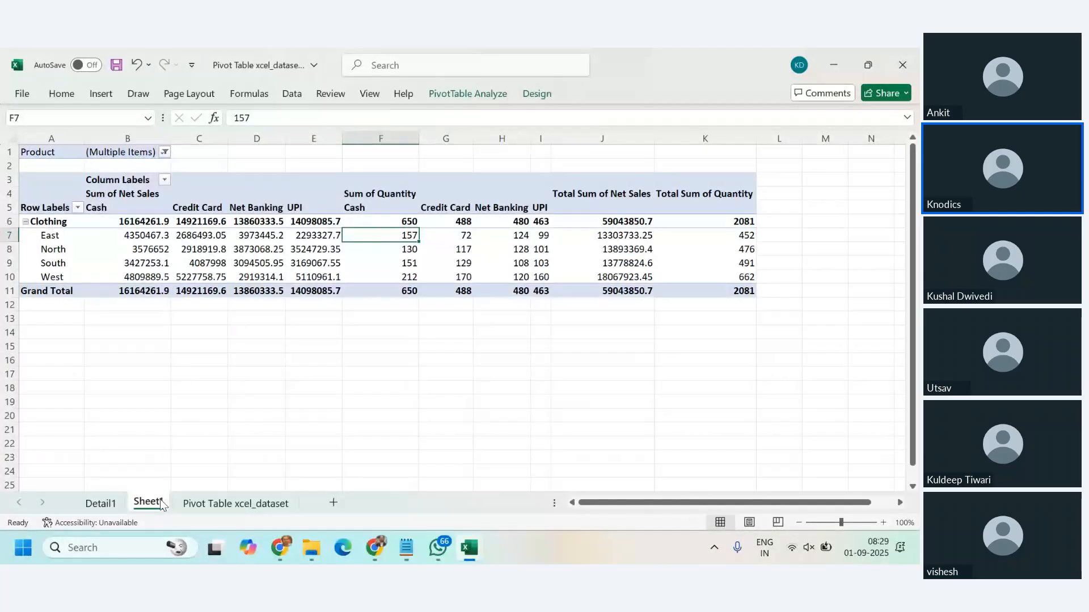
left_click(165, 152)
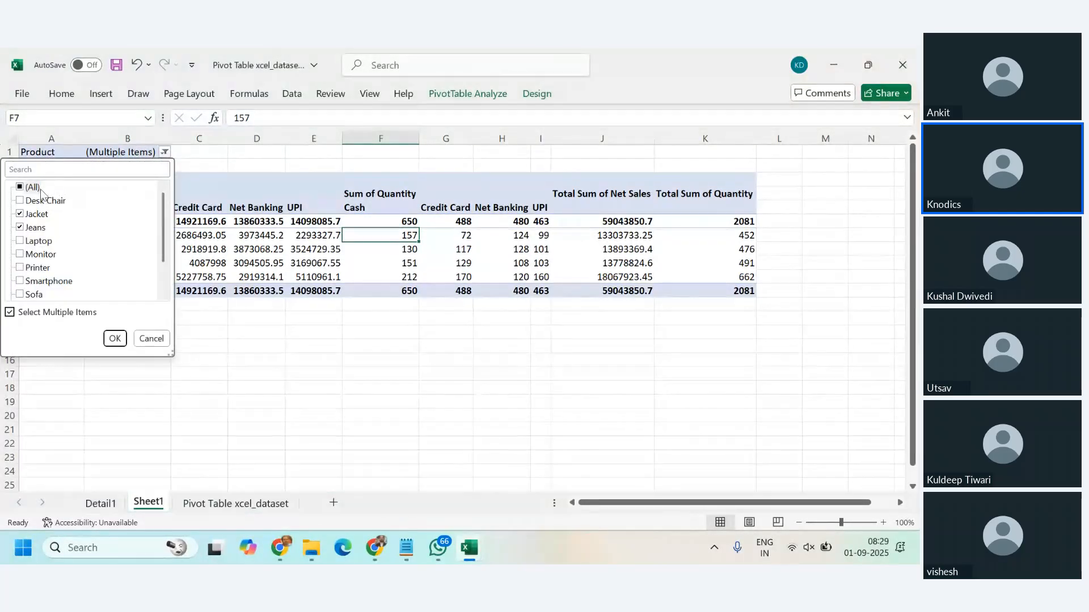
left_click(23, 187)
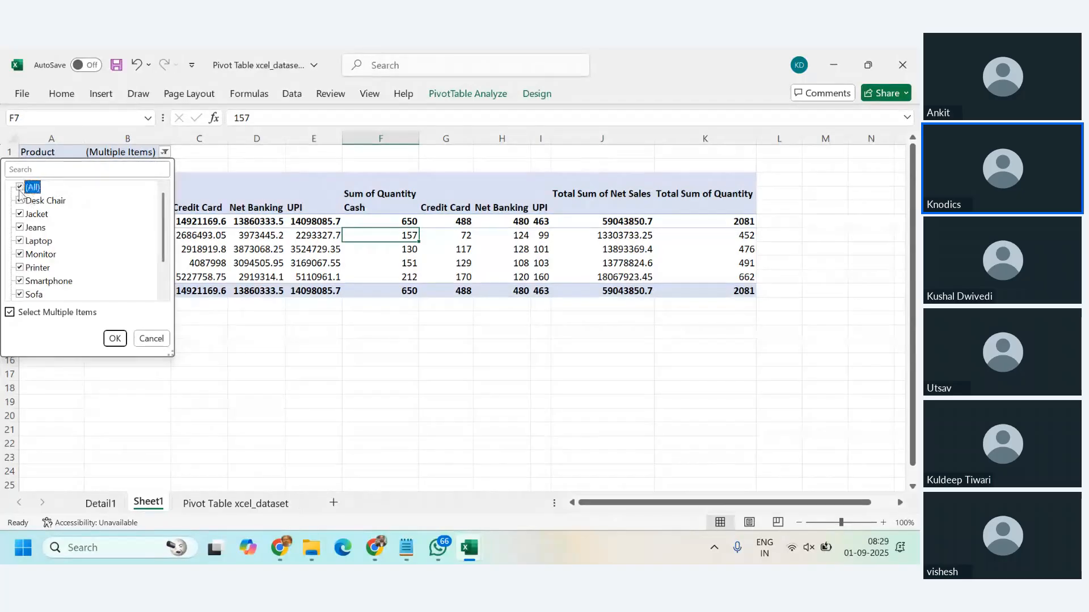
left_click(114, 339)
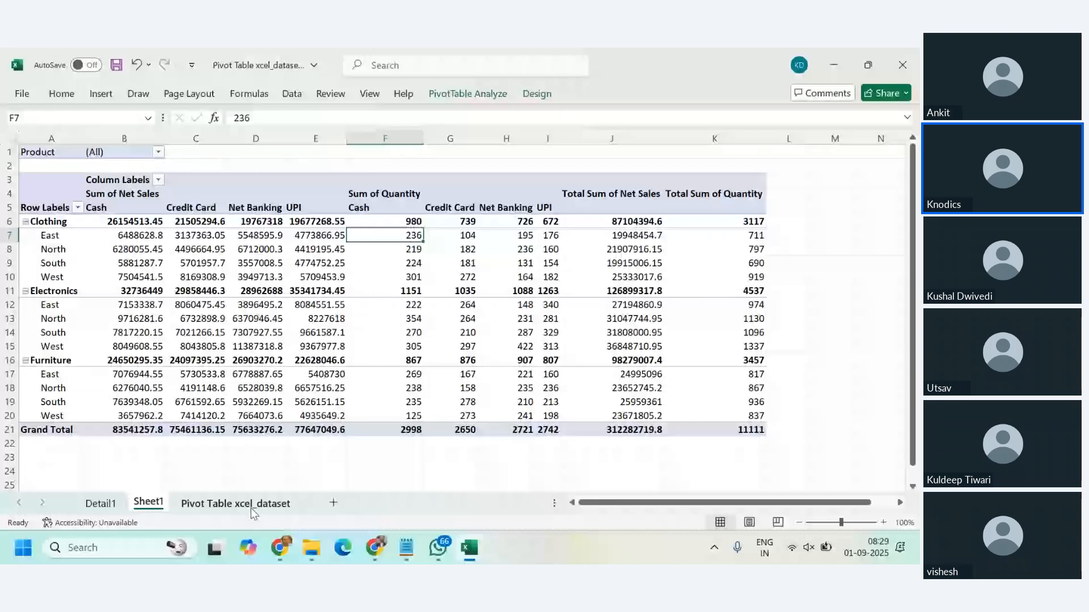
Step: Compare the filtered source dataset with the full PivotTable, including a look at the dataset's Customer Name filter options
left_click(250, 509)
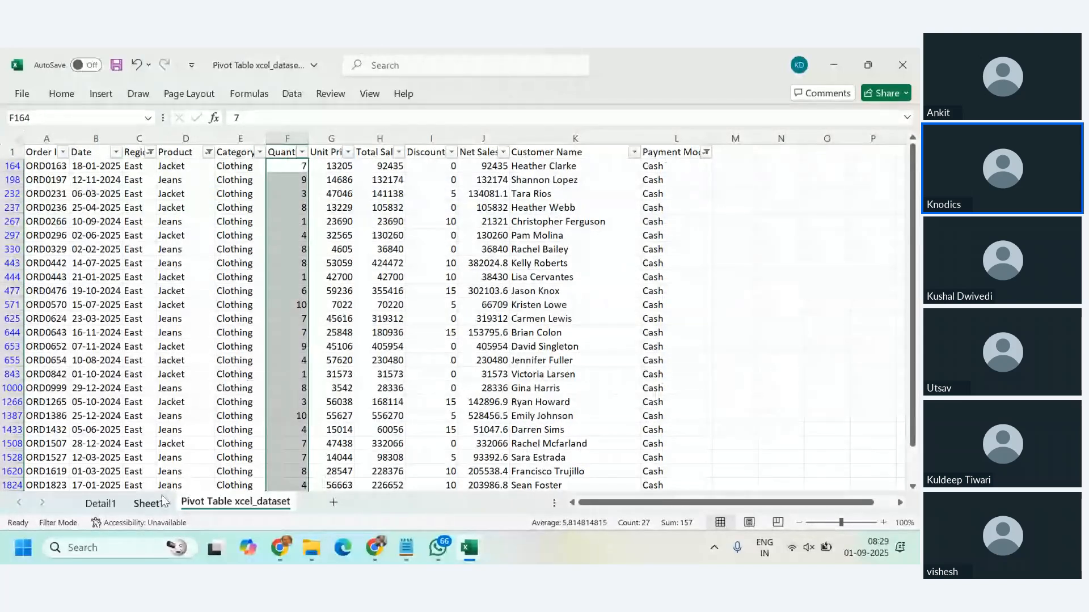
left_click(149, 502)
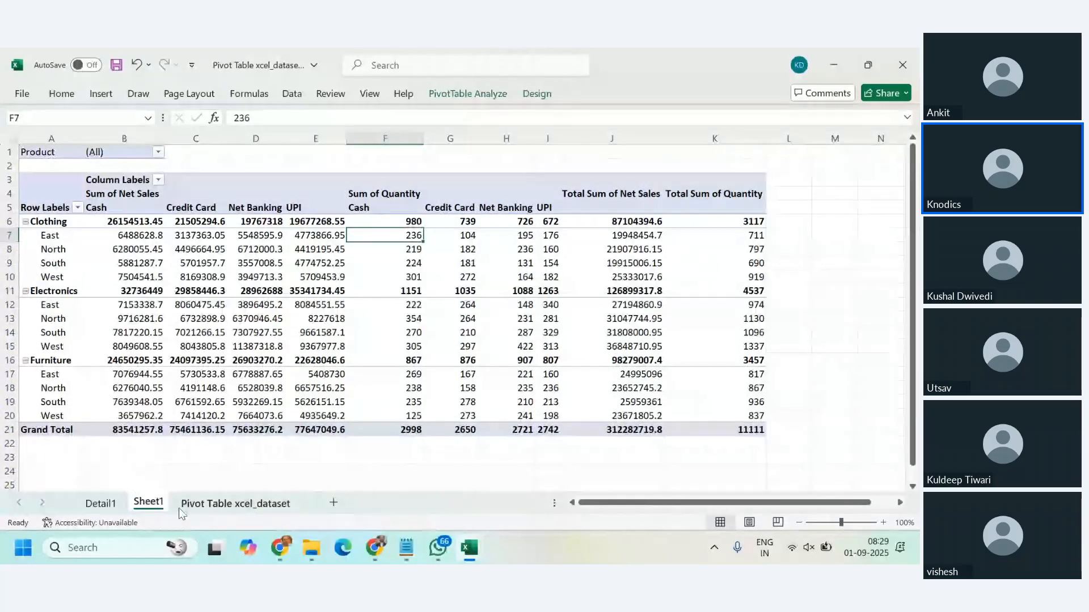
left_click(229, 503)
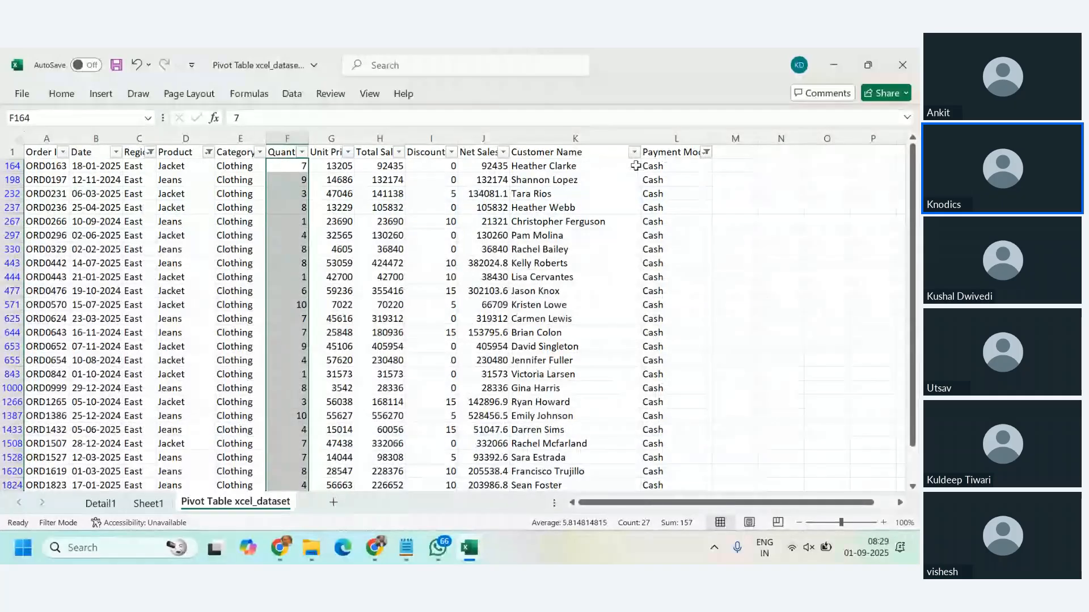
left_click(634, 152)
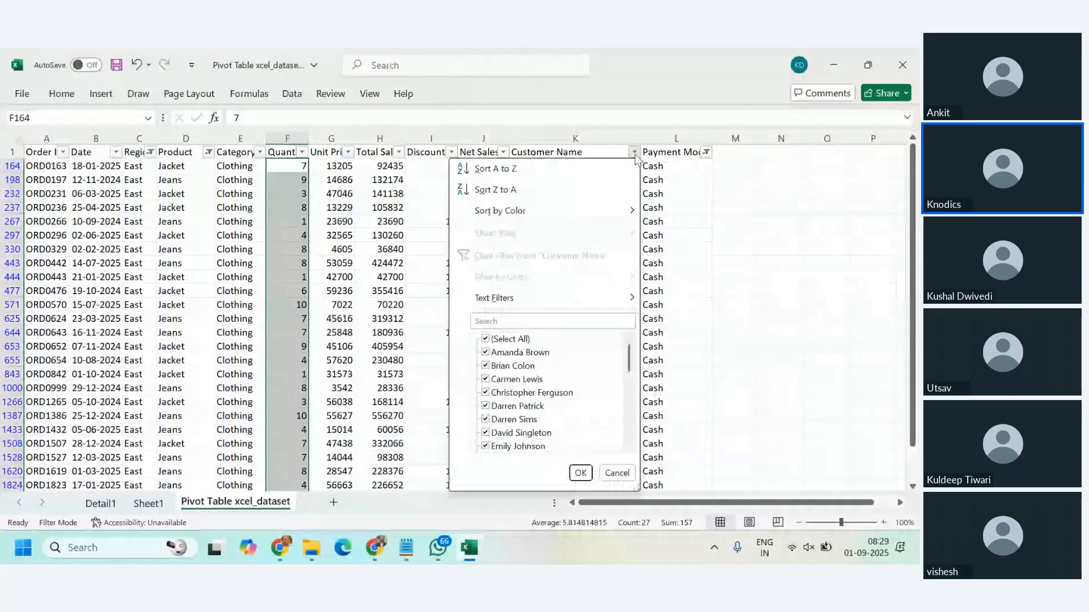
left_click(212, 504)
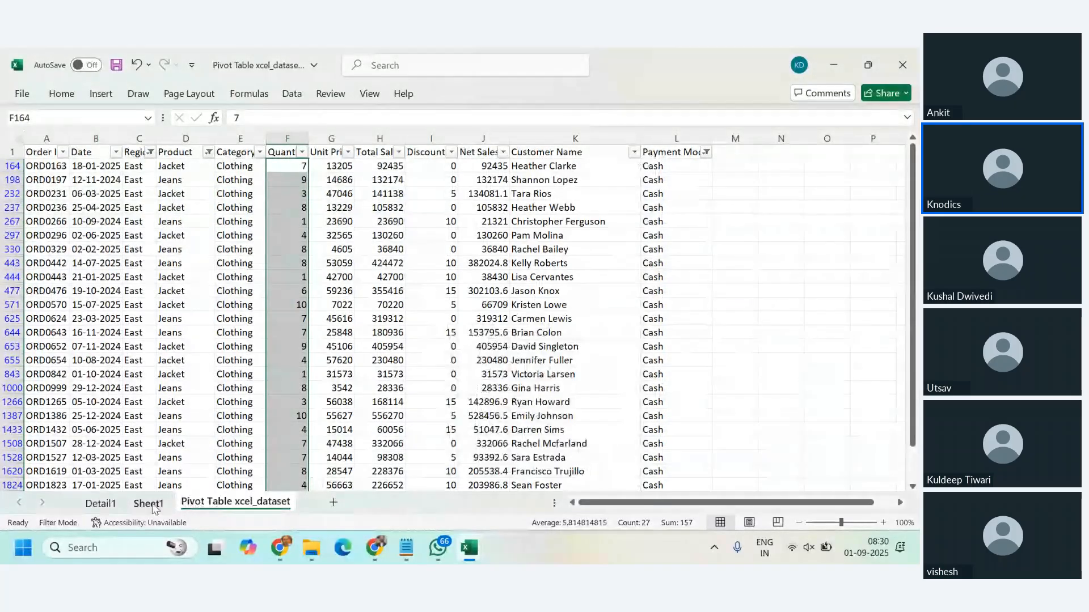
left_click(149, 504)
Step: Show the field list for the PivotTable on Sheet1
left_click(606, 316)
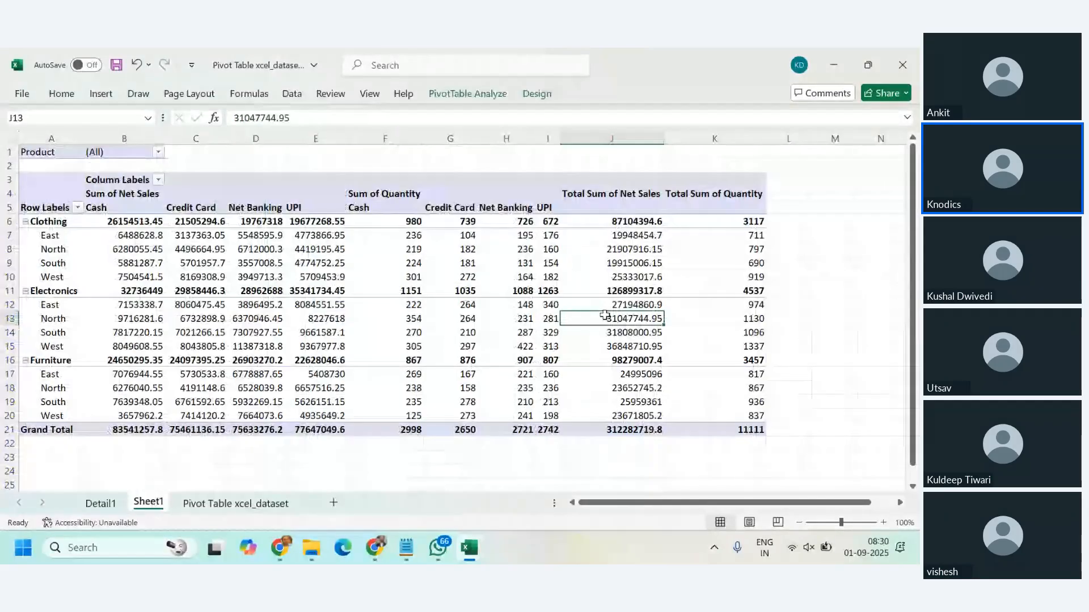
left_click(329, 232)
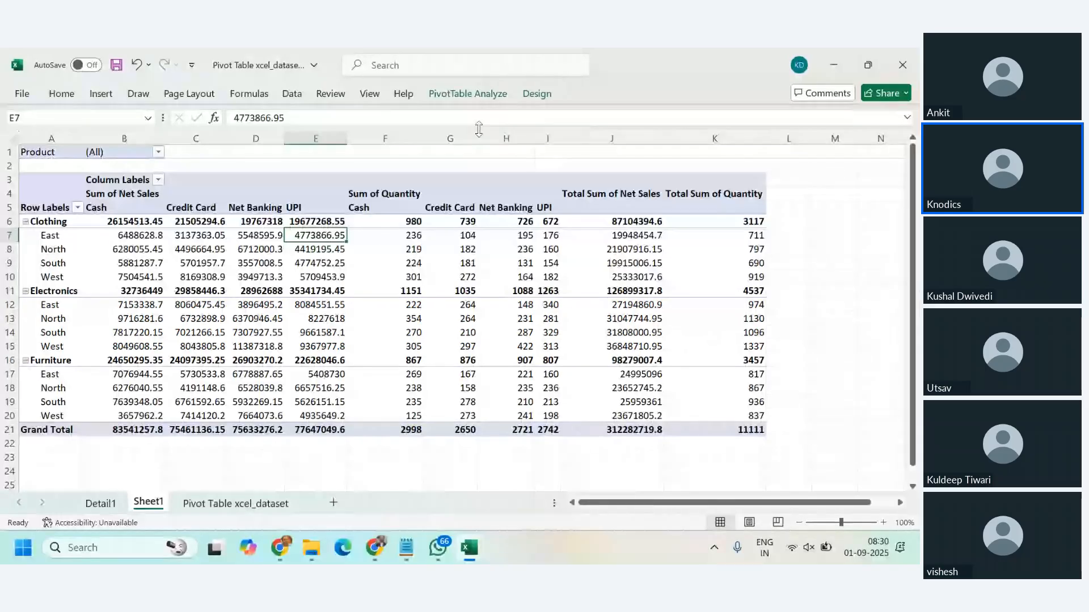
left_click(462, 95)
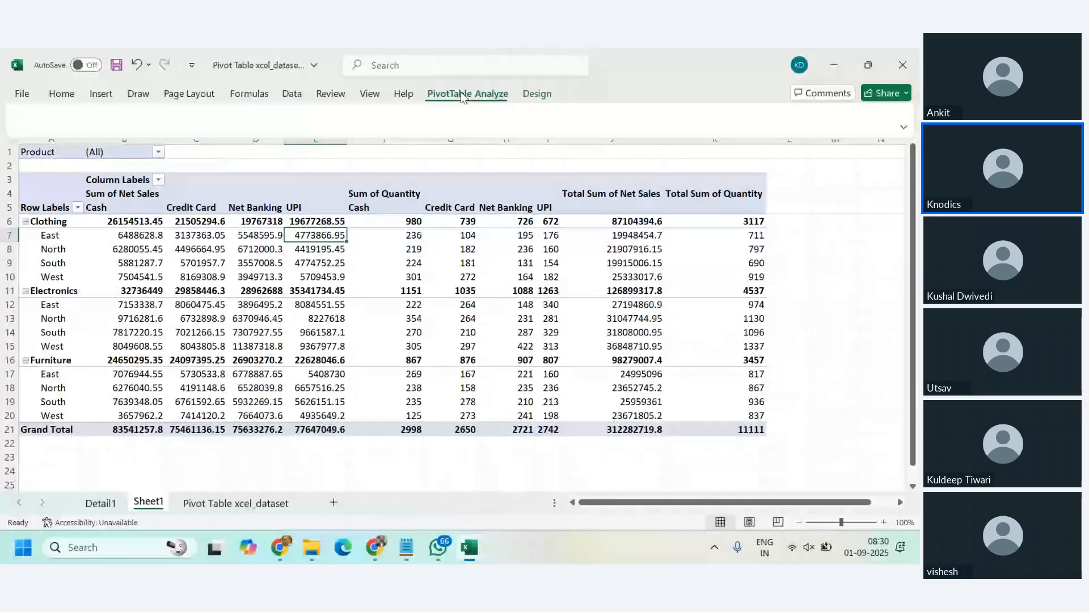
left_click(815, 117)
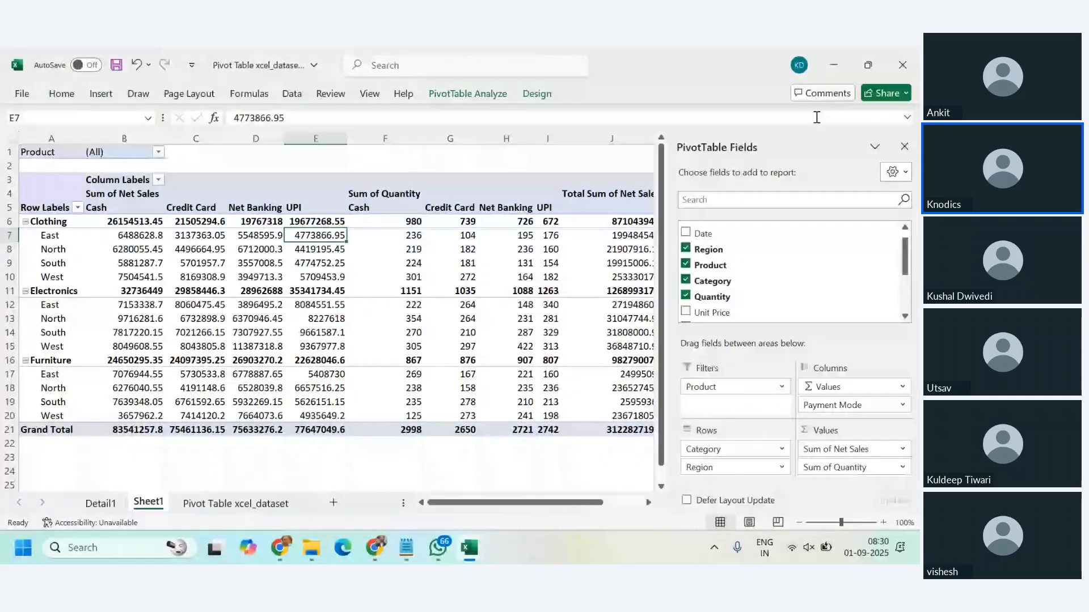
Step: Add Customer Name to the PivotTable rows beneath Region and look through the customer-level breakdown
scroll(757, 267, "down", 4)
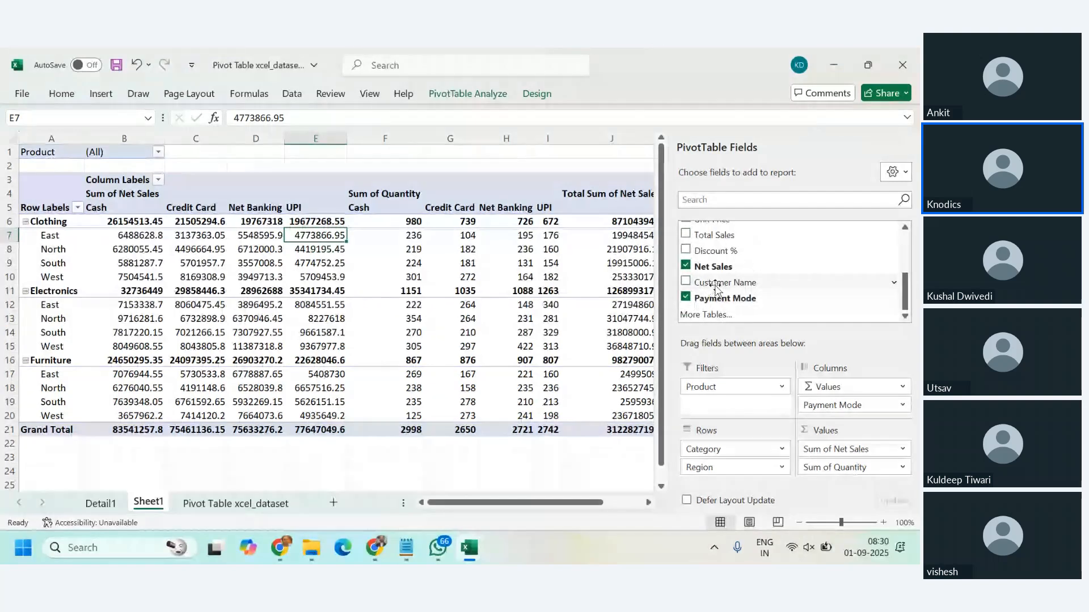
left_click_drag(716, 289, 754, 487)
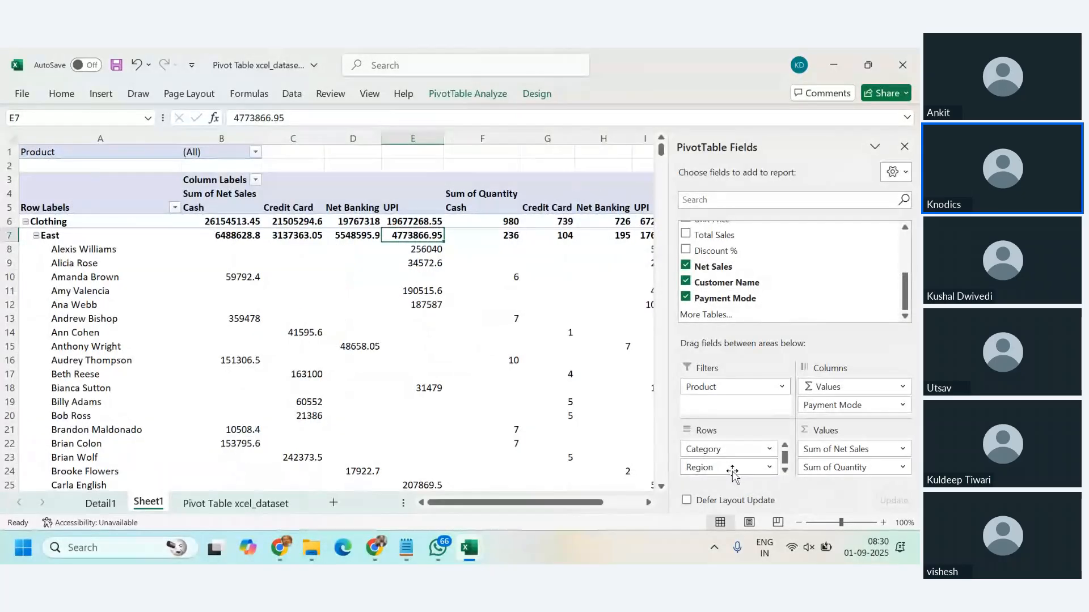
scroll(207, 309, "down", 5)
scroll(208, 309, "down", 20)
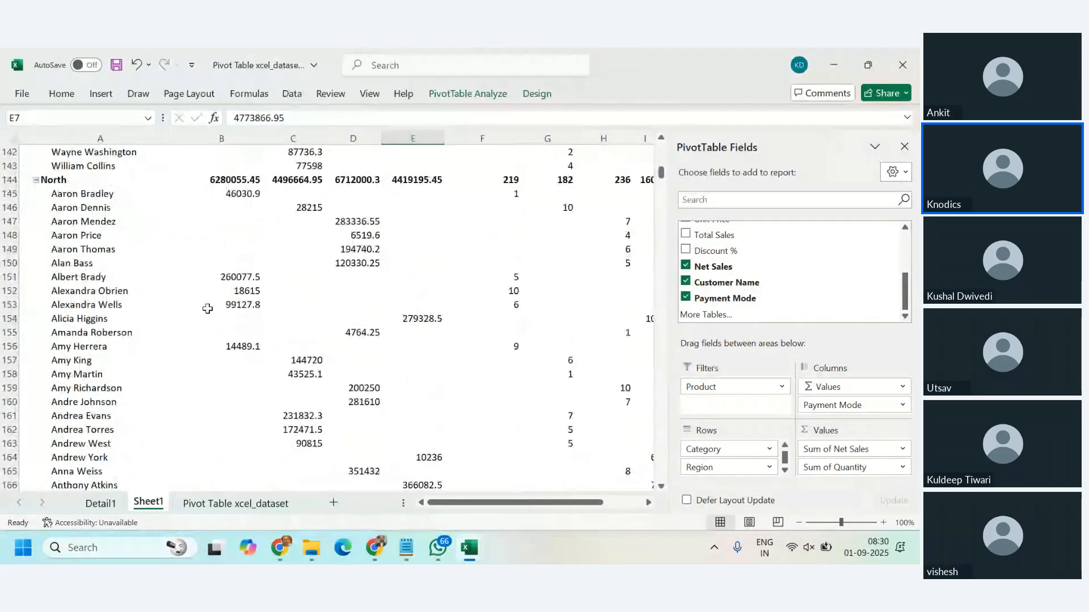
scroll(208, 308, "up", 20)
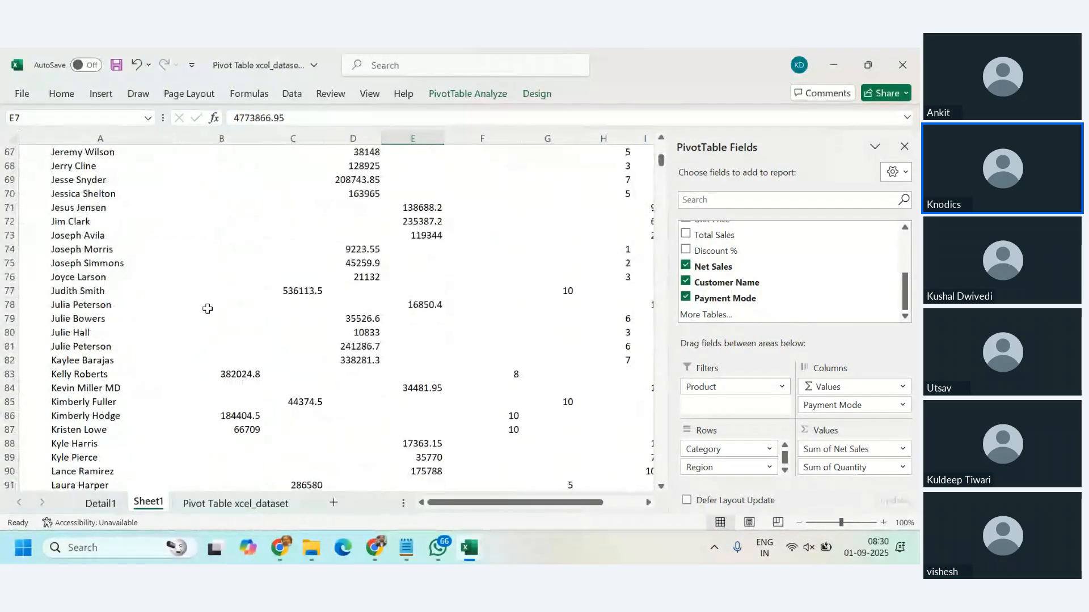
scroll(208, 309, "up", 11)
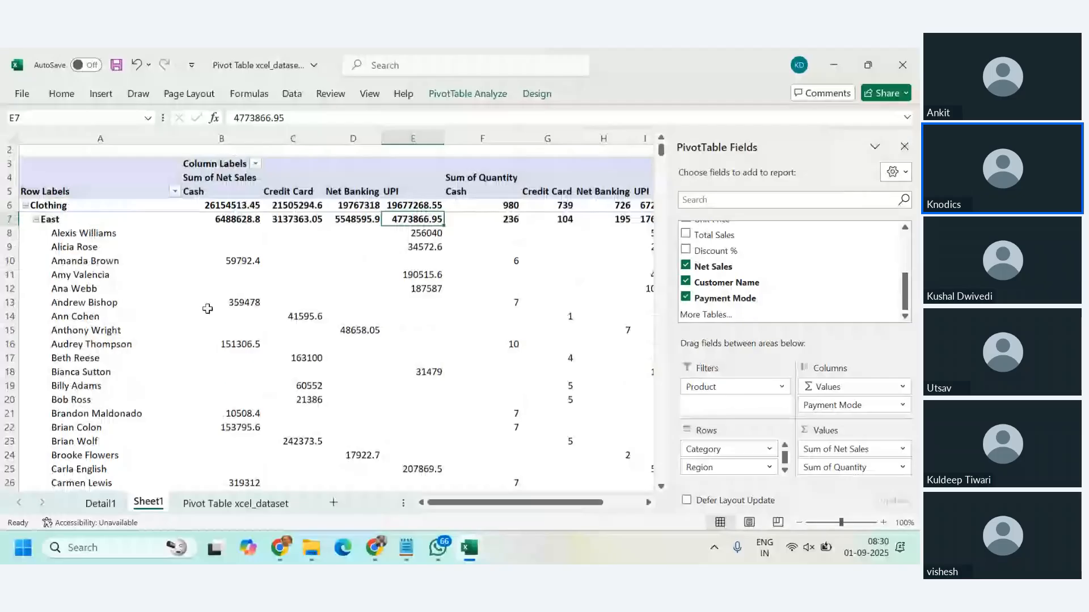
scroll(208, 308, "down", 4)
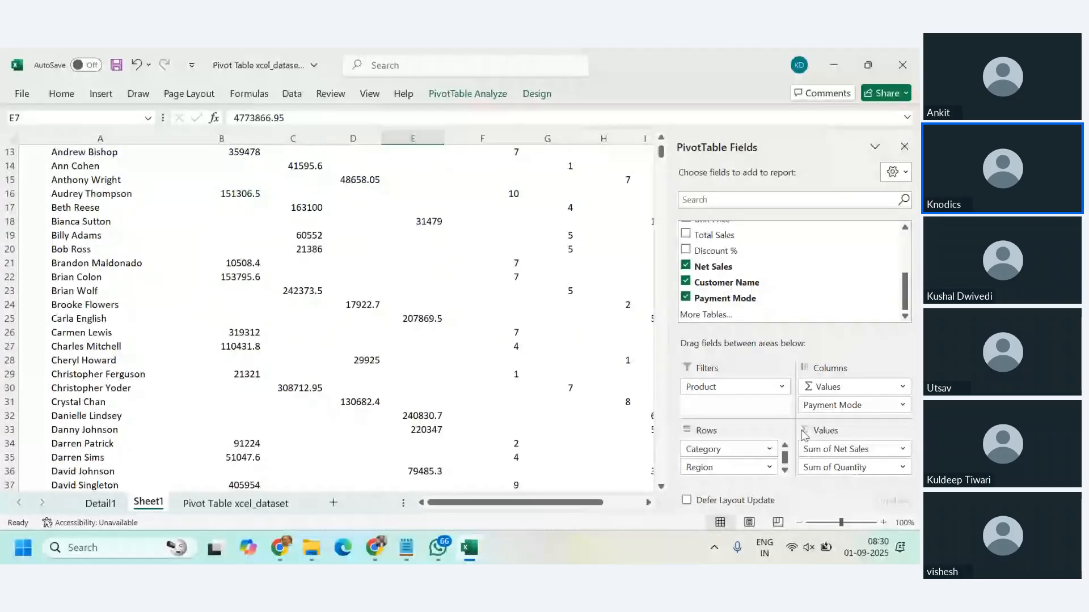
scroll(737, 460, "down", 1)
Step: Make Customer Name the outermost row field, above Category, and review the categories and regions listed under each customer
left_click_drag(731, 470, 729, 443)
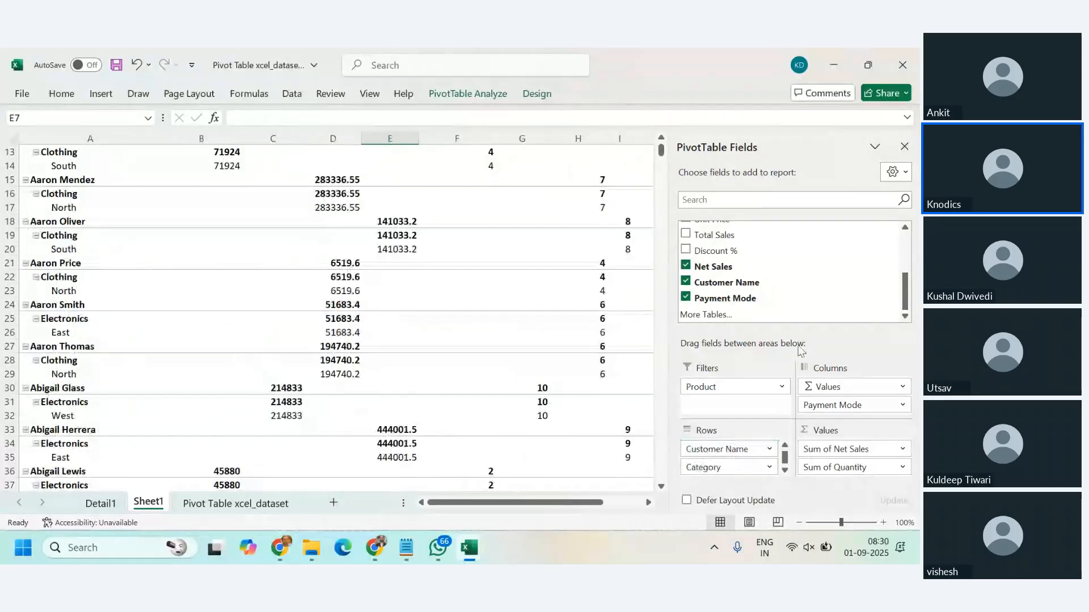
scroll(576, 333, "up", 4)
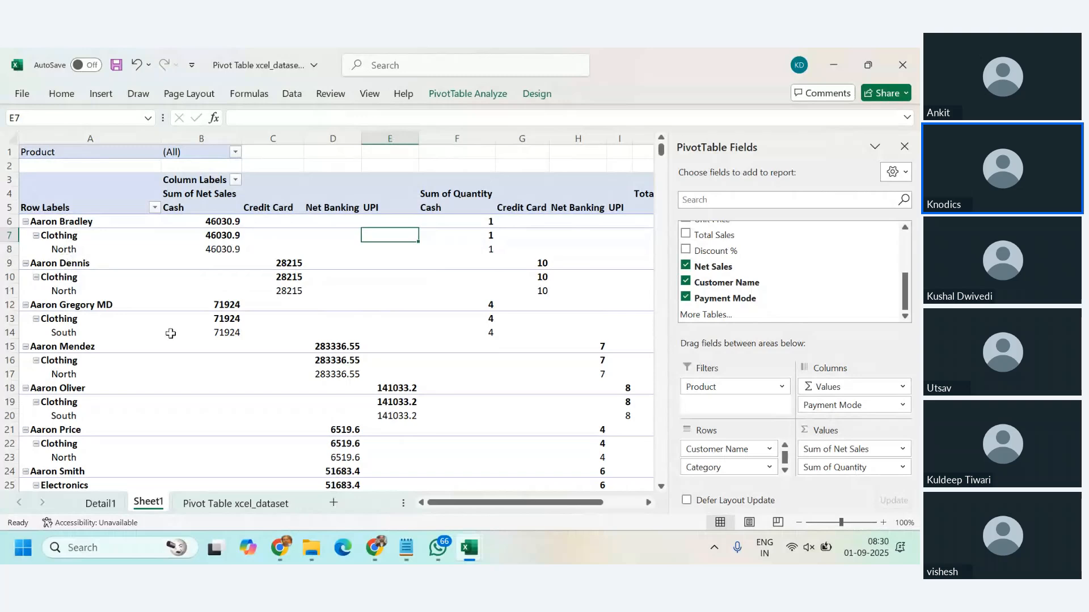
scroll(171, 334, "down", 11)
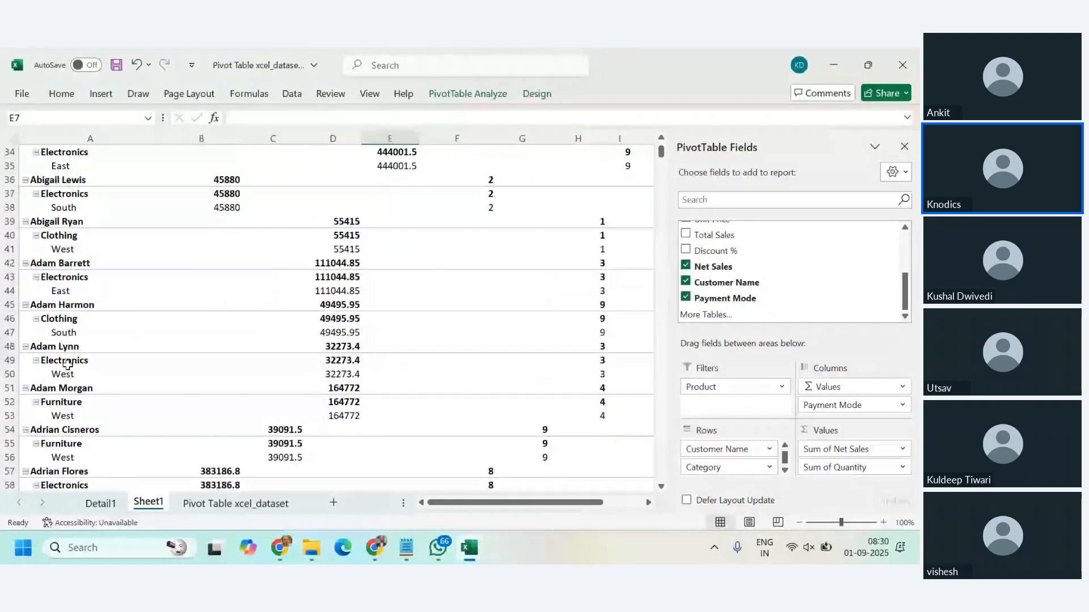
scroll(68, 365, "down", 13)
scroll(68, 364, "up", 20)
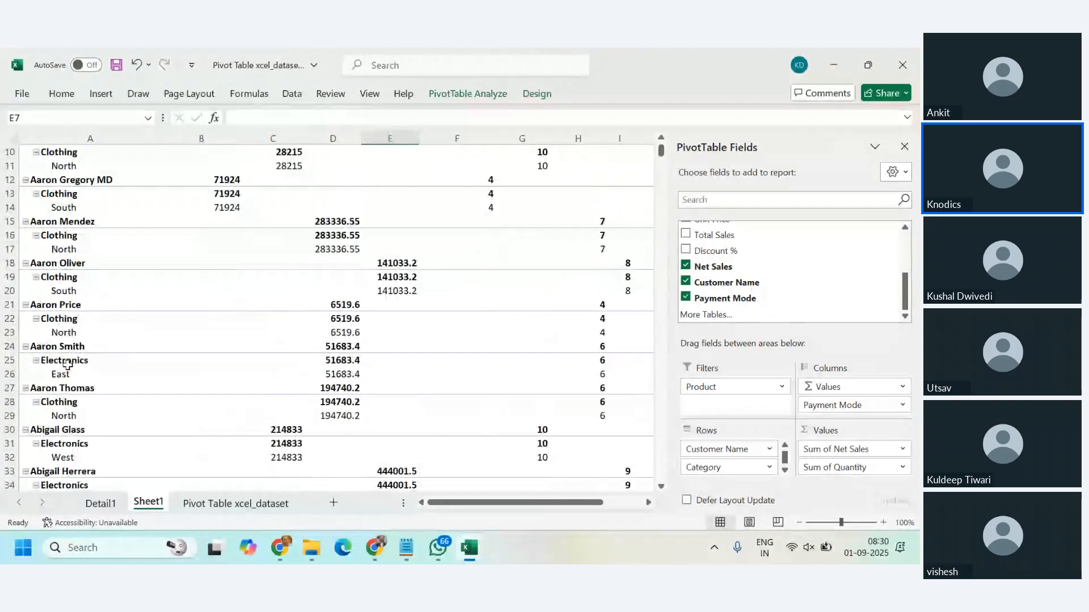
scroll(62, 212, "up", 3)
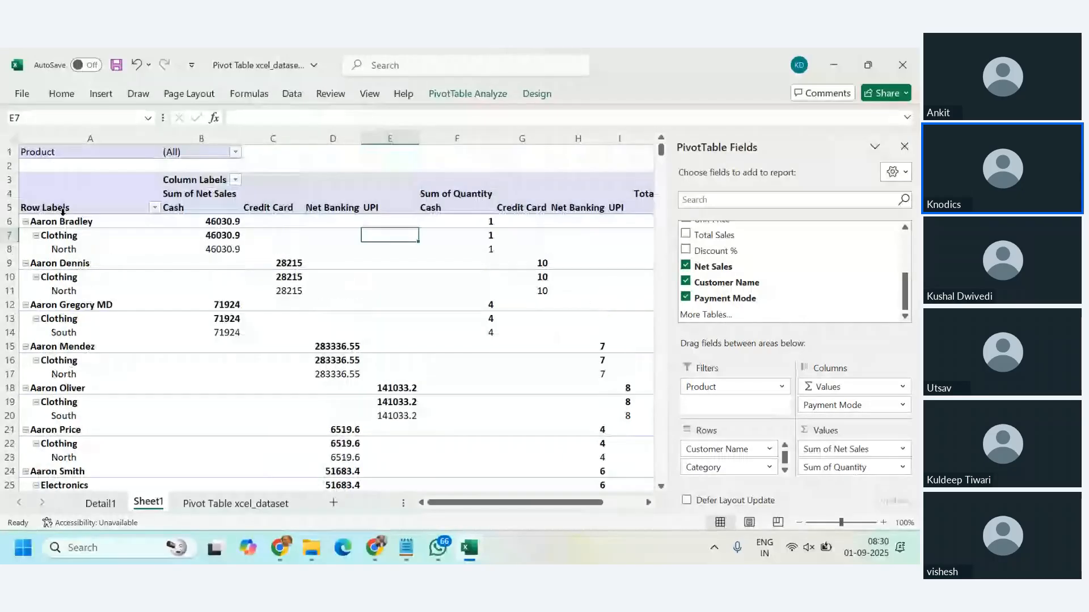
left_click(65, 248)
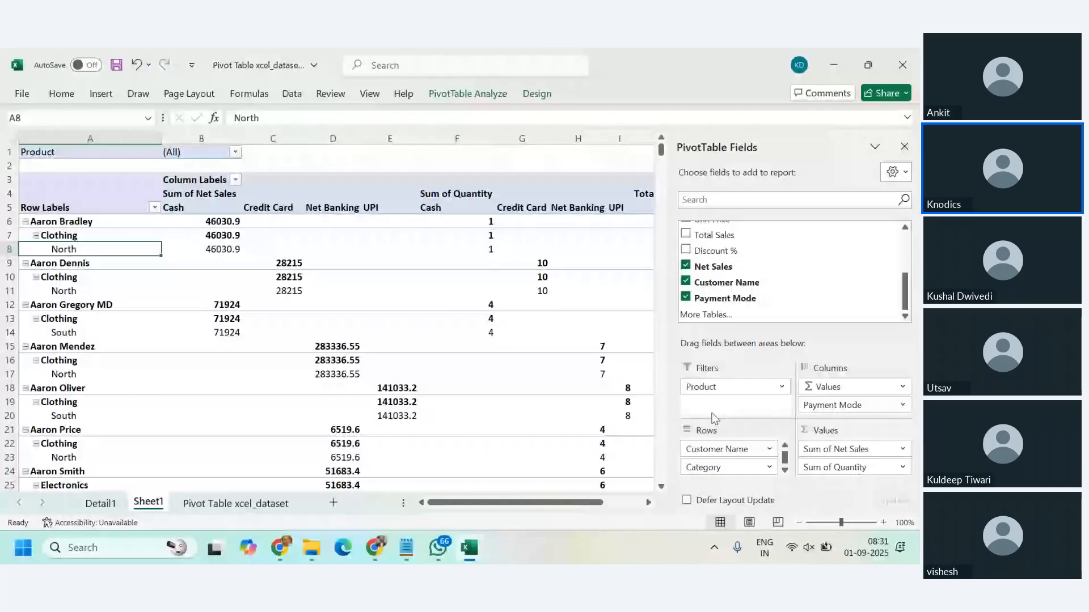
Step: Move Customer Name back beneath Region in the row fields, and remove it from the PivotTable after reviewing the layout
left_click_drag(719, 448, 718, 482)
scroll(174, 325, "down", 5)
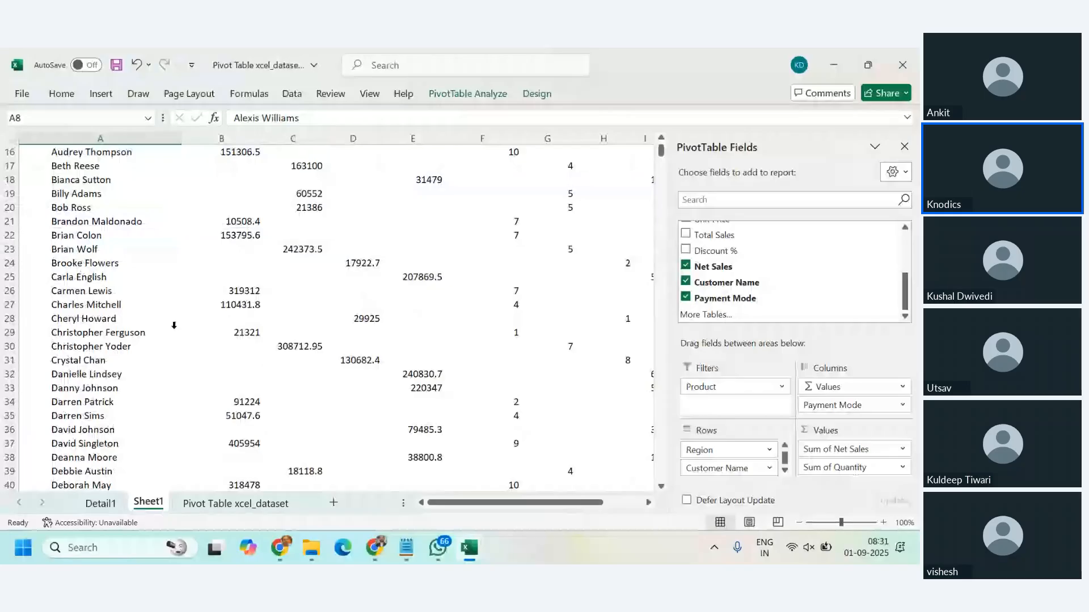
scroll(174, 325, "down", 12)
scroll(174, 325, "up", 16)
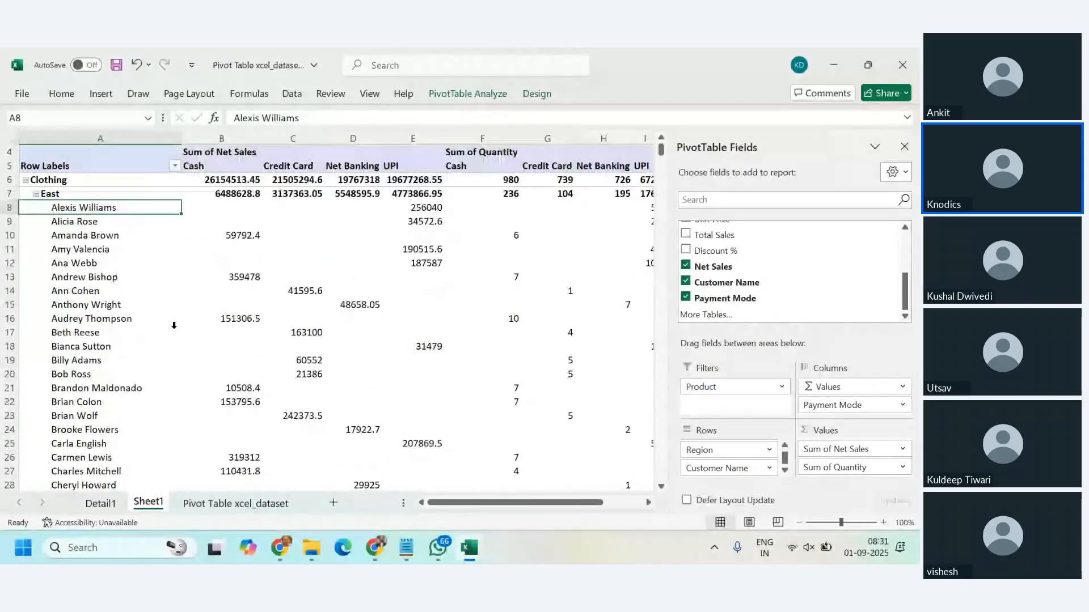
scroll(174, 325, "up", 1)
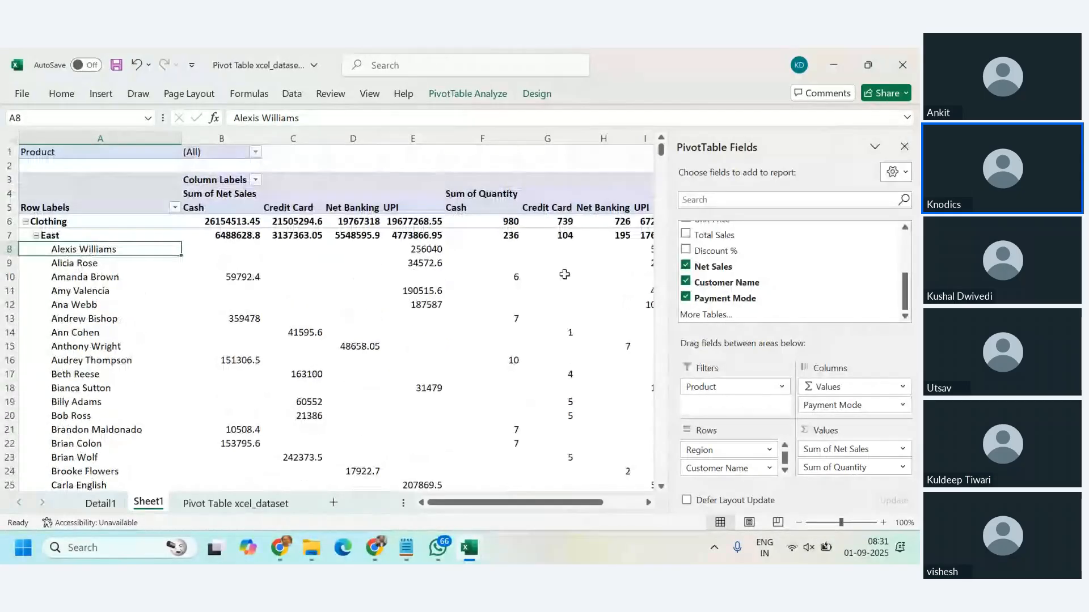
left_click(686, 283)
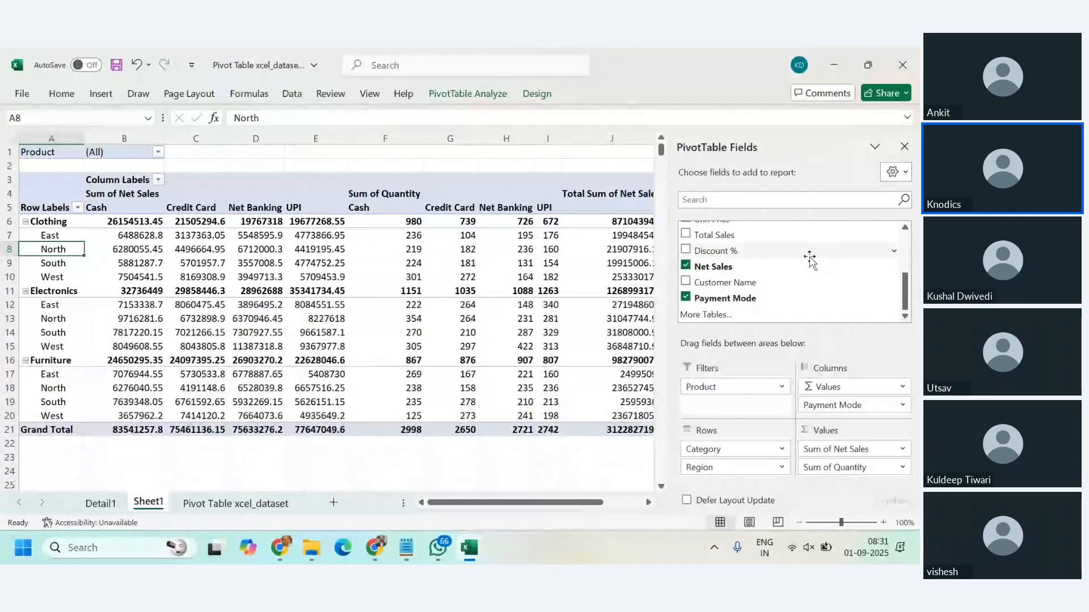
scroll(808, 263, "up", 3)
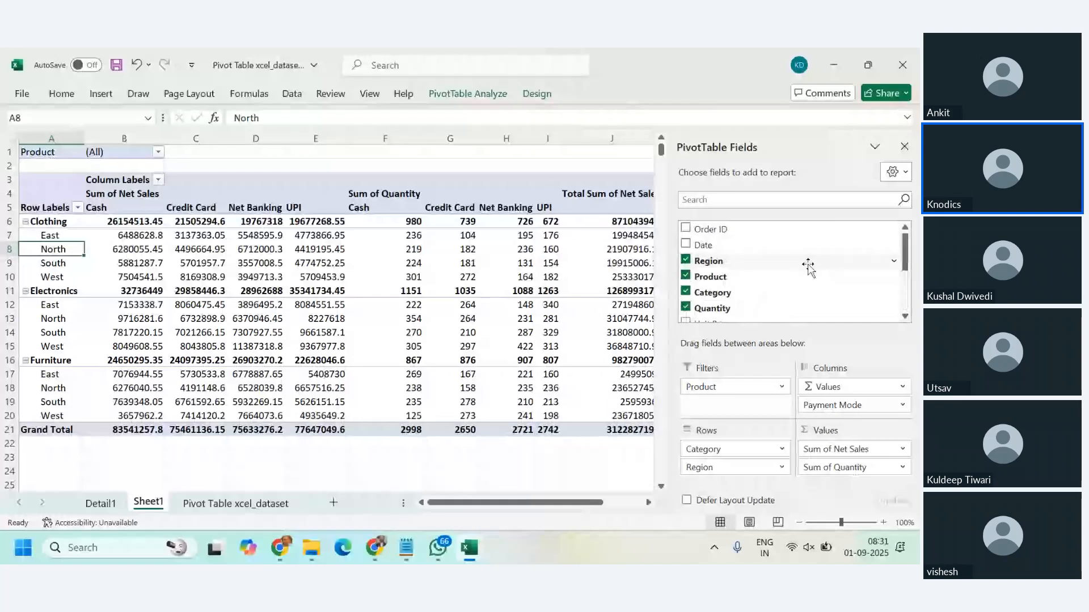
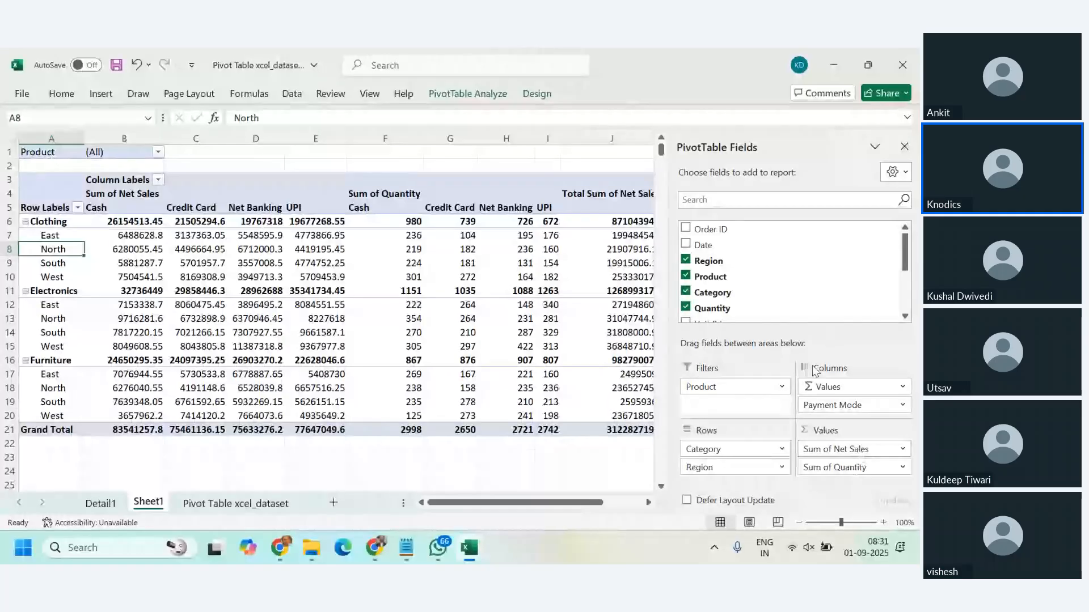
key("XF86MonBrightnessUp")
key("XF86MonBrightnessUp")
key("XF86MonBrightnessUp")
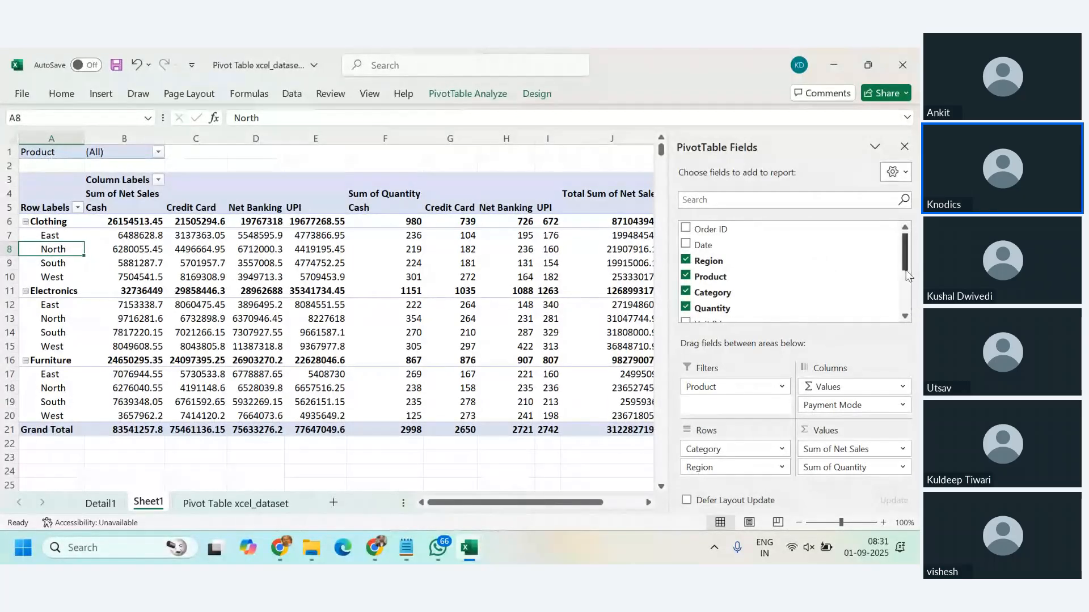
Step: Remove the Values field from the PivotTable's column area and add Net Sales back as a summed value
left_click(902, 387)
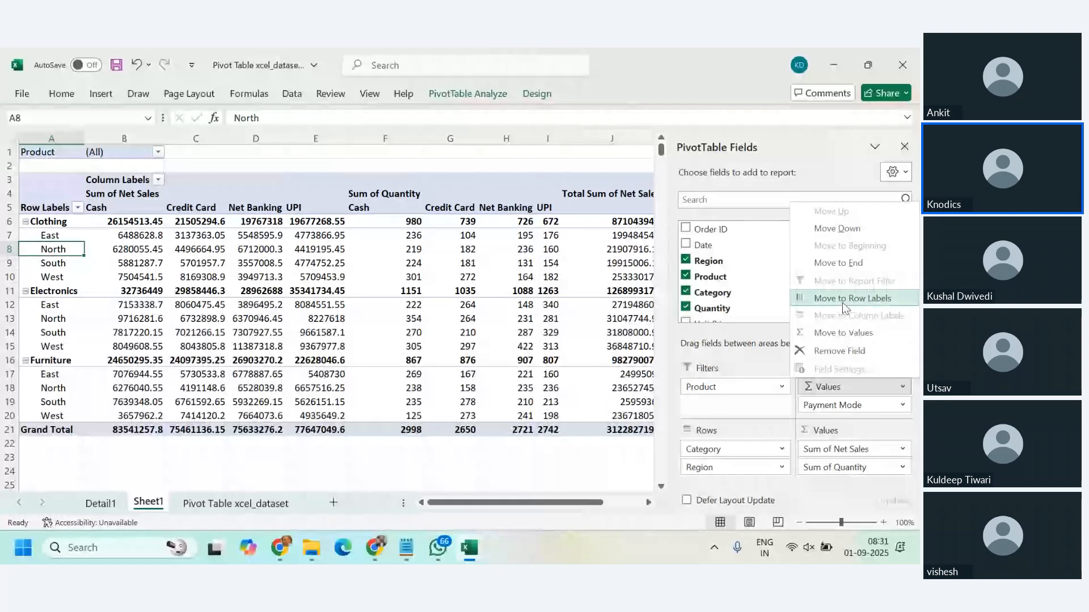
left_click(849, 352)
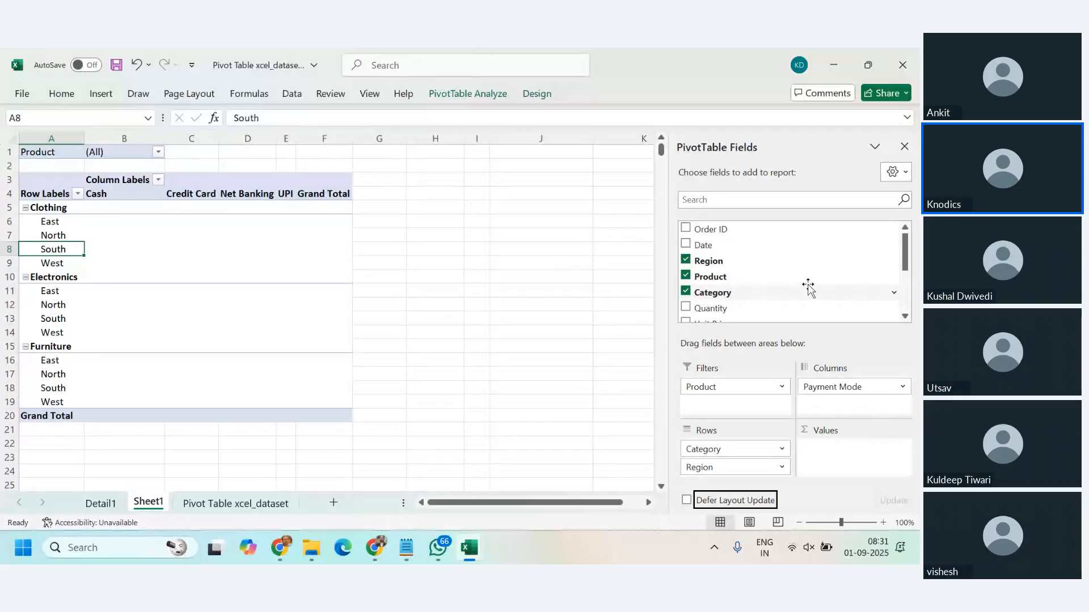
scroll(808, 288, "down", 3)
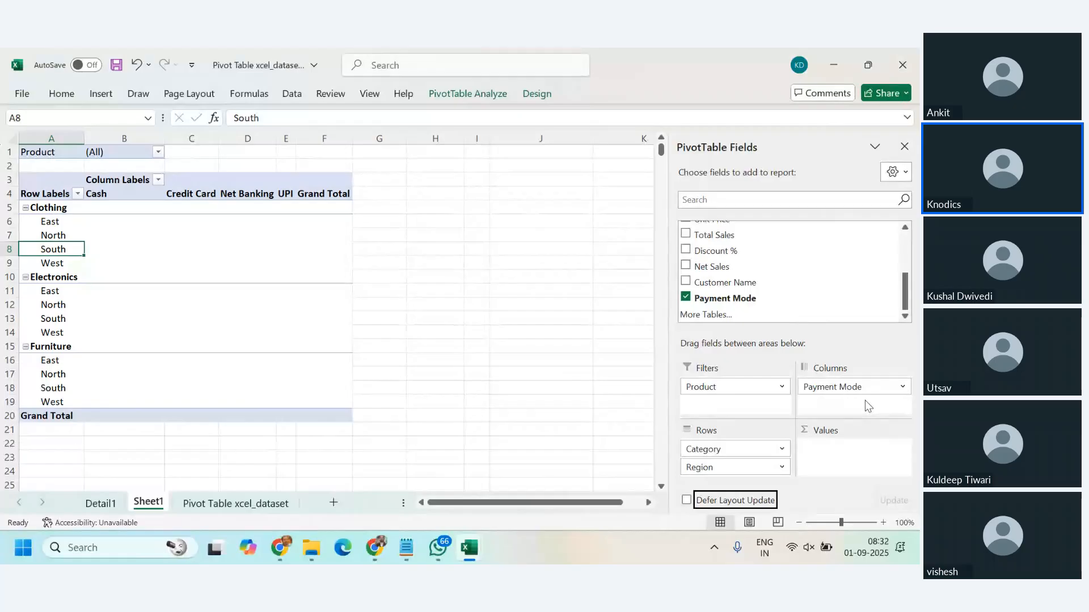
left_click_drag(725, 267, 846, 461)
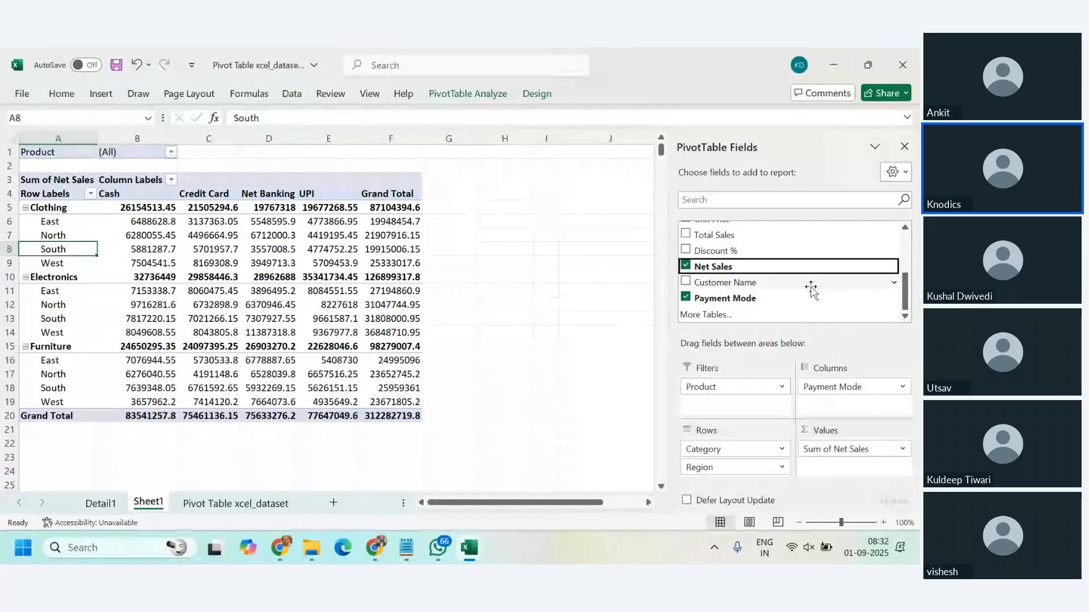
Step: Add Unit Price to the PivotTable values and place the Values field above Payment Mode in the column area
scroll(737, 266, "up", 1)
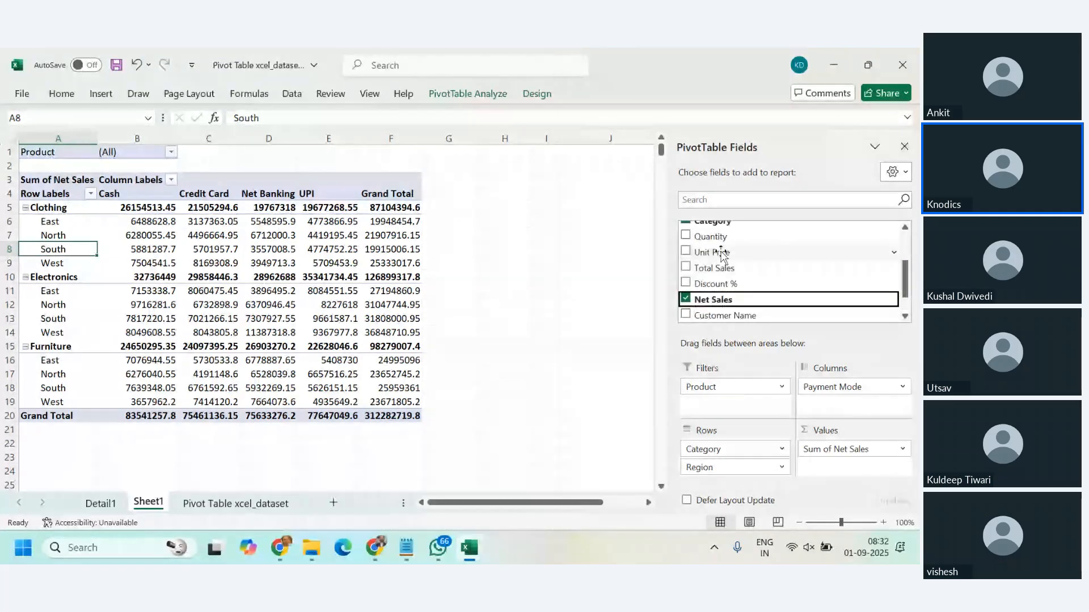
left_click_drag(722, 255, 853, 471)
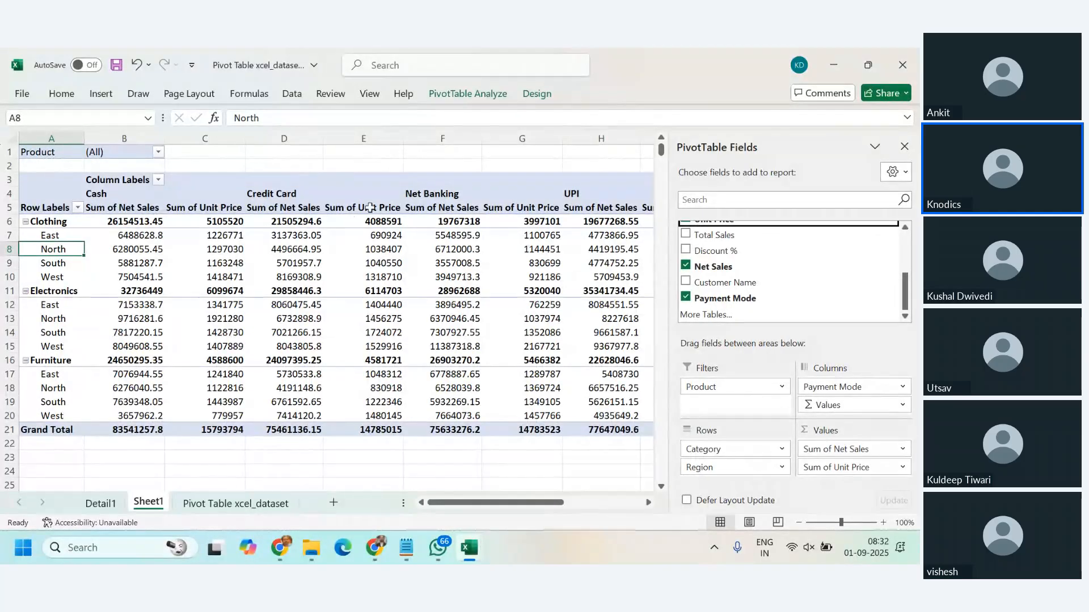
left_click_drag(833, 405, 858, 374)
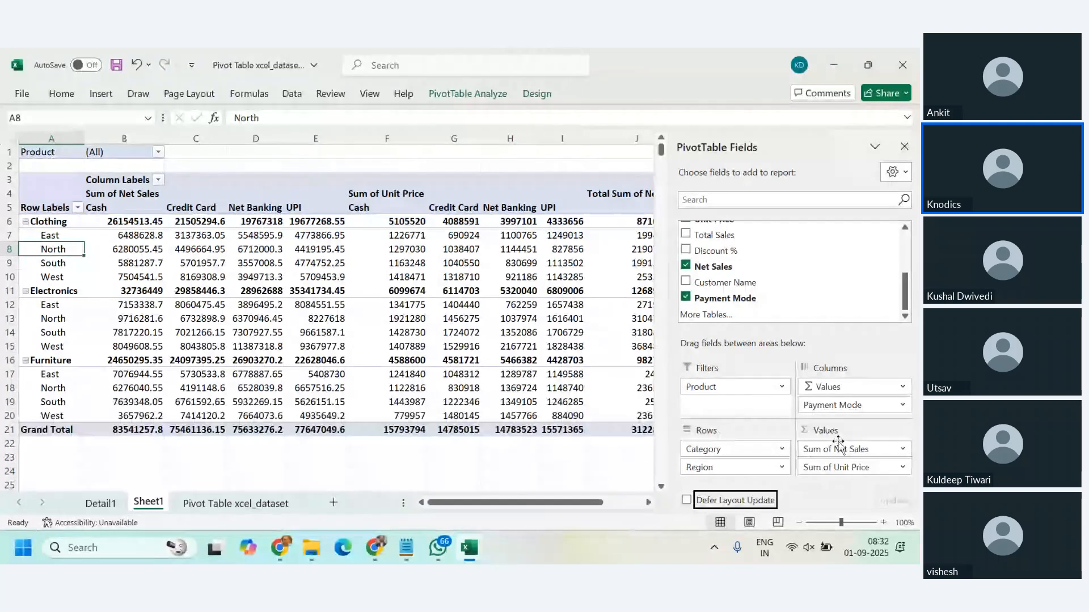
Step: Look through the available summary functions for Unit Price and summarize the field by Average
left_click(903, 468)
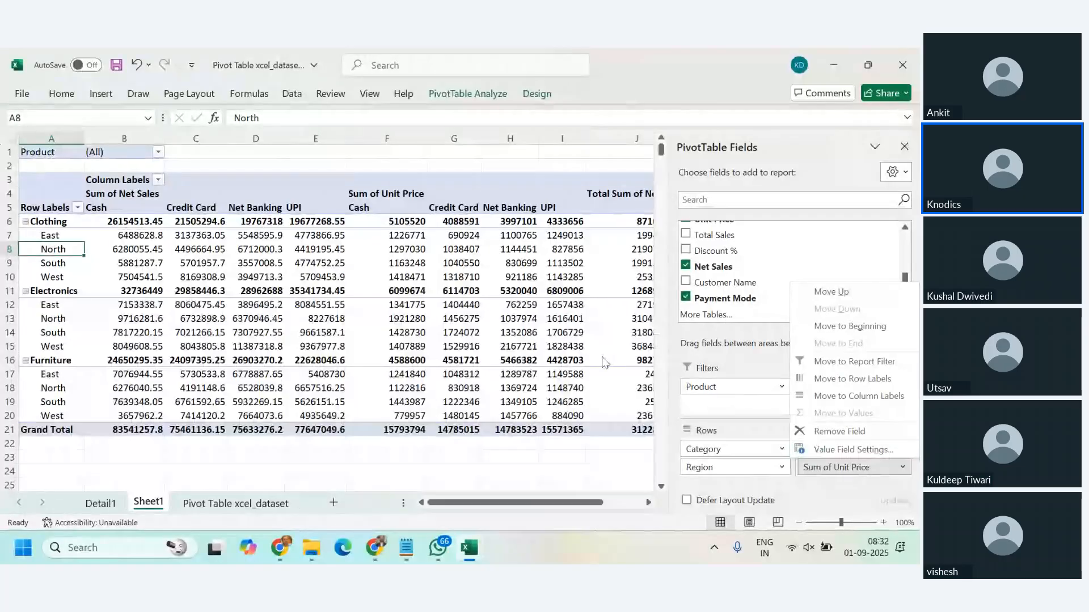
left_click(562, 347)
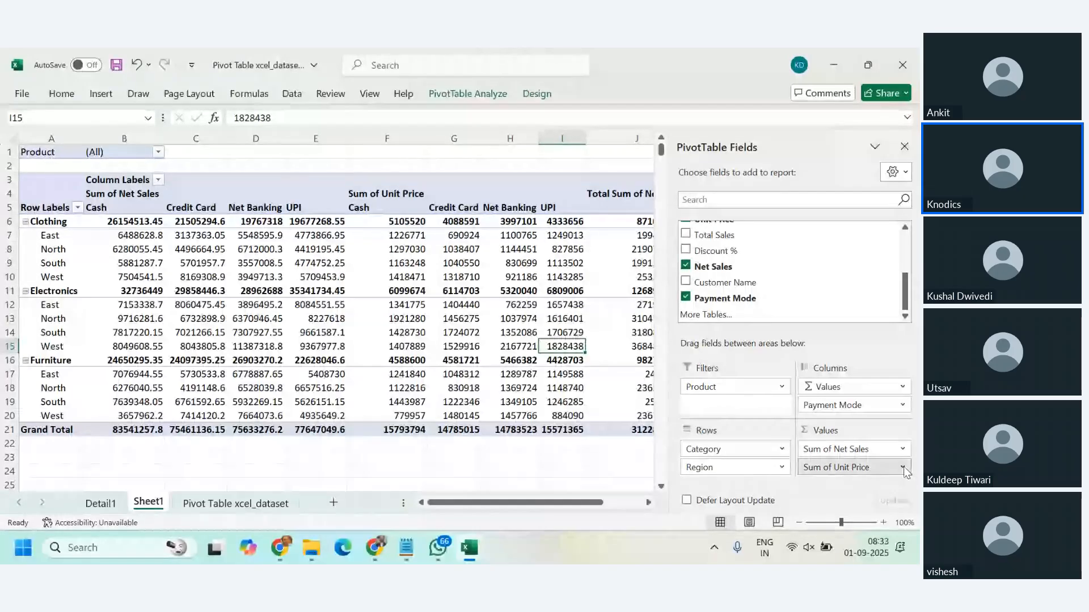
left_click(886, 461)
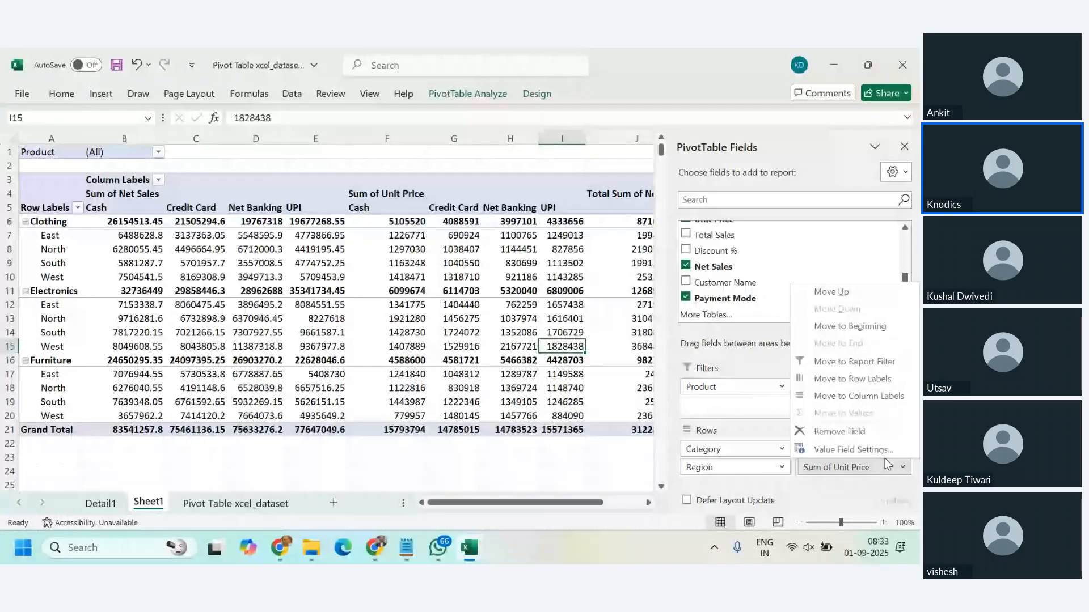
left_click(880, 448)
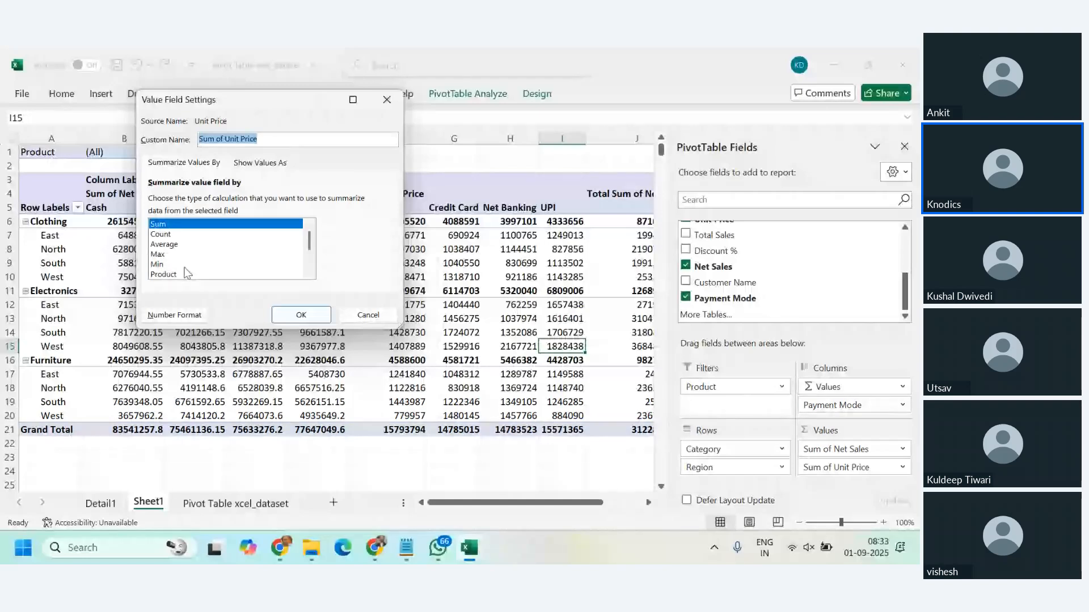
scroll(203, 270, "down", 1)
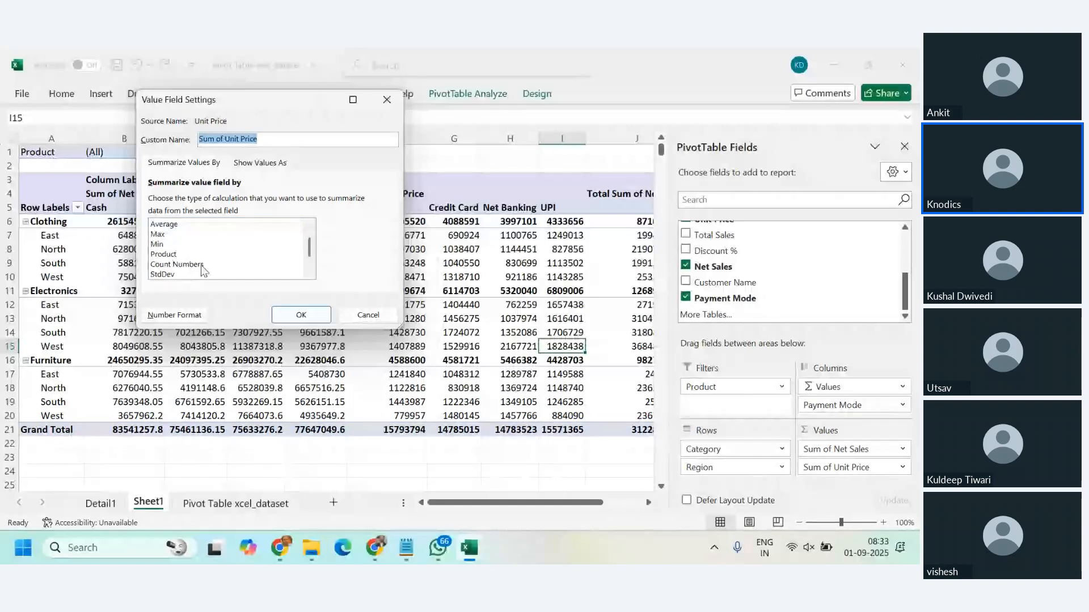
scroll(203, 271, "down", 1)
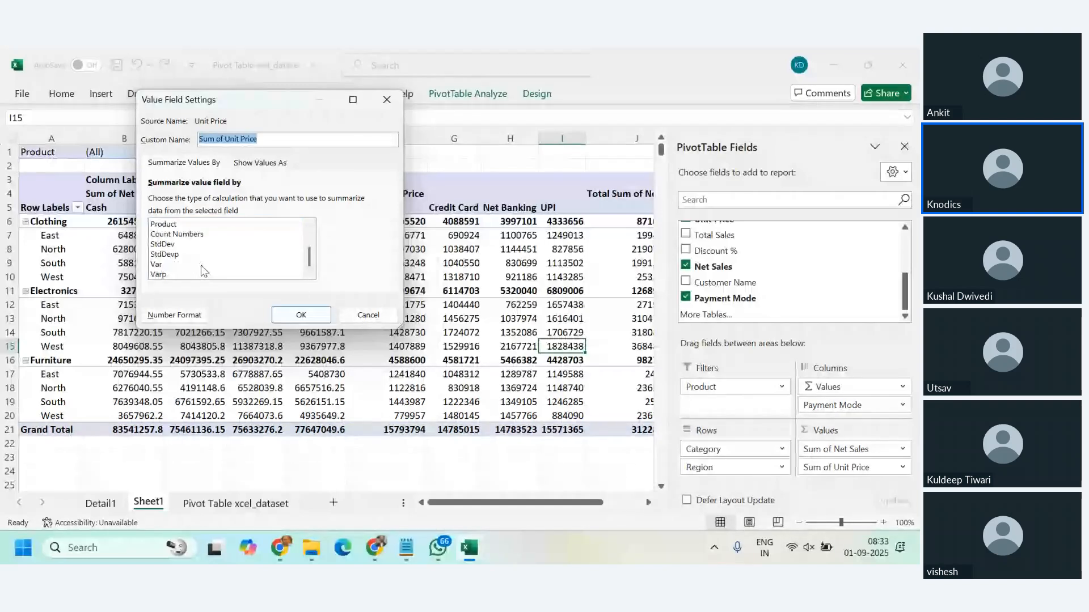
scroll(202, 271, "up", 2)
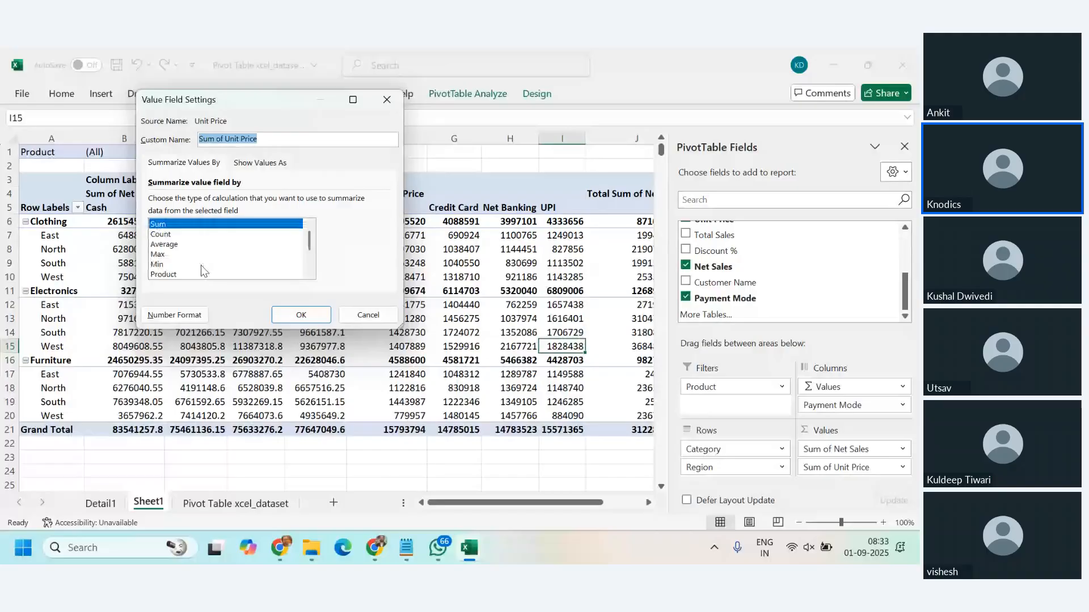
left_click(170, 247)
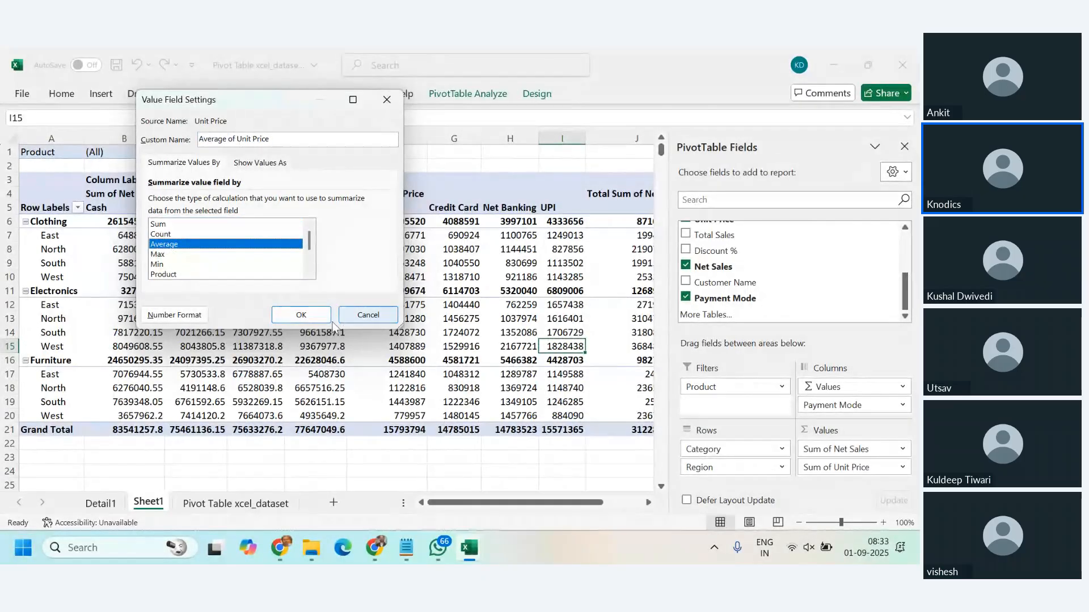
left_click(305, 316)
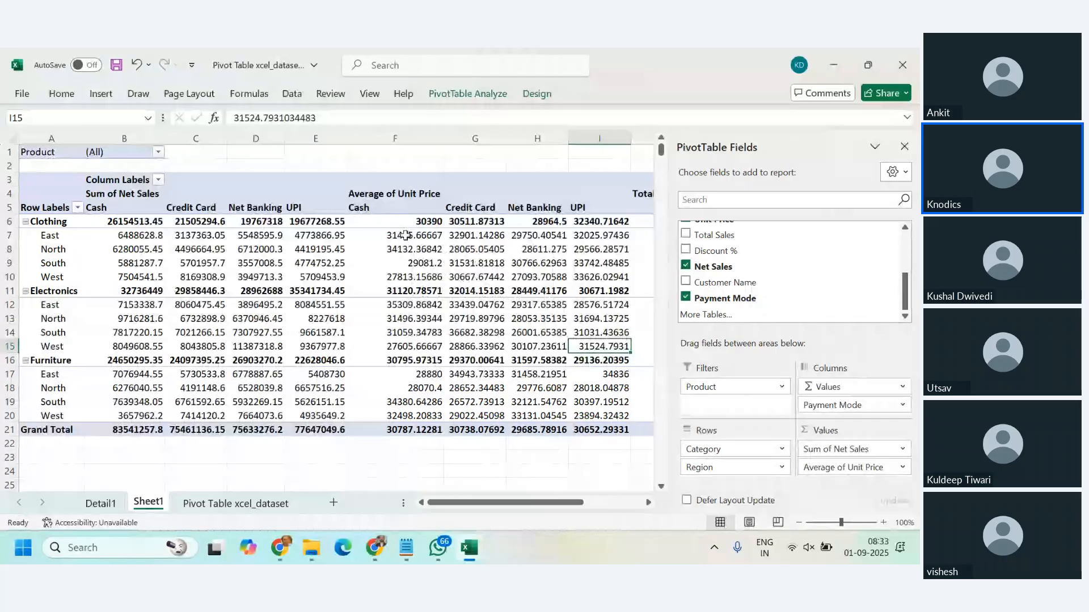
mouse_move(407, 237)
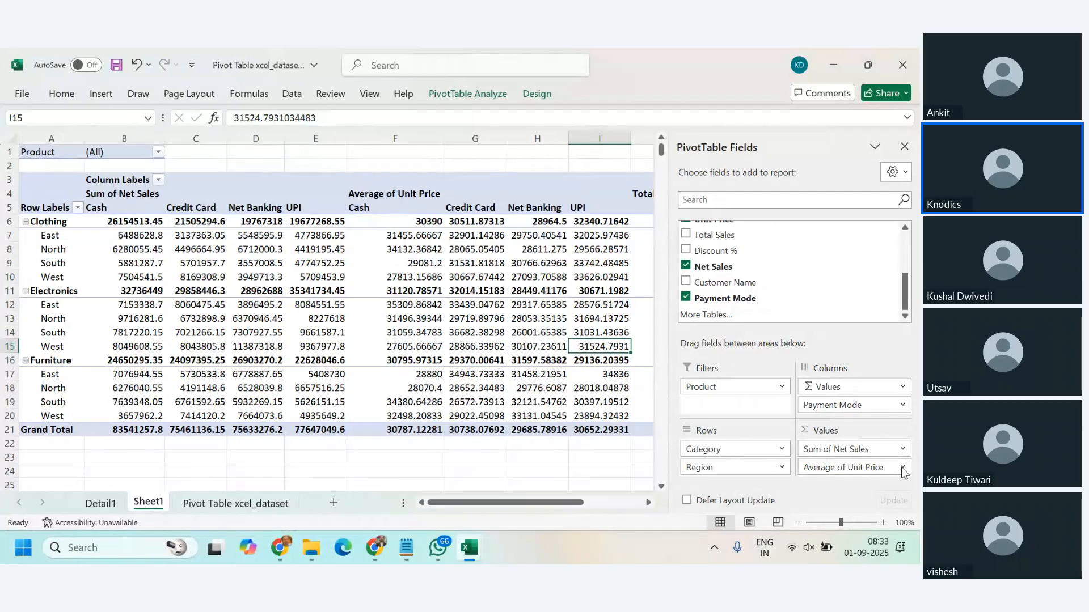
Step: Summarize Unit Price by Count and look over the regional rows under Clothing
left_click(543, 95)
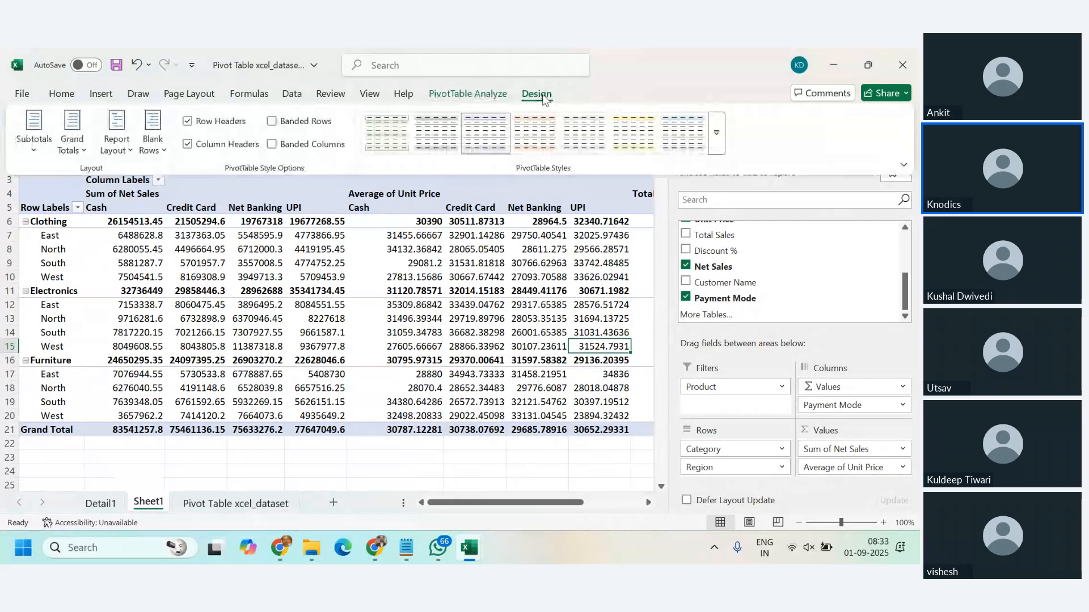
left_click(492, 96)
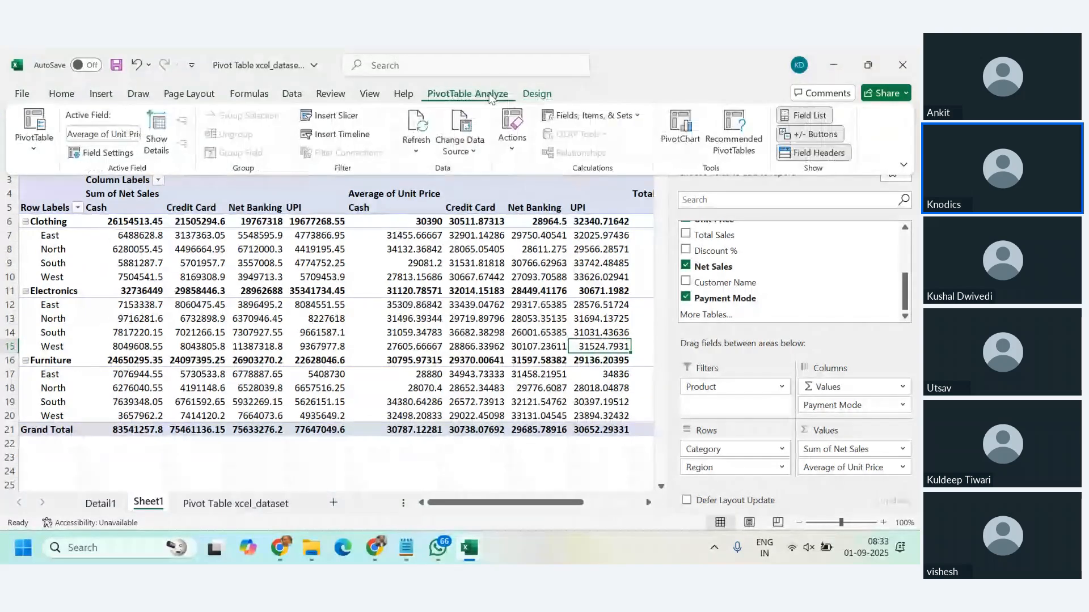
left_click(884, 468)
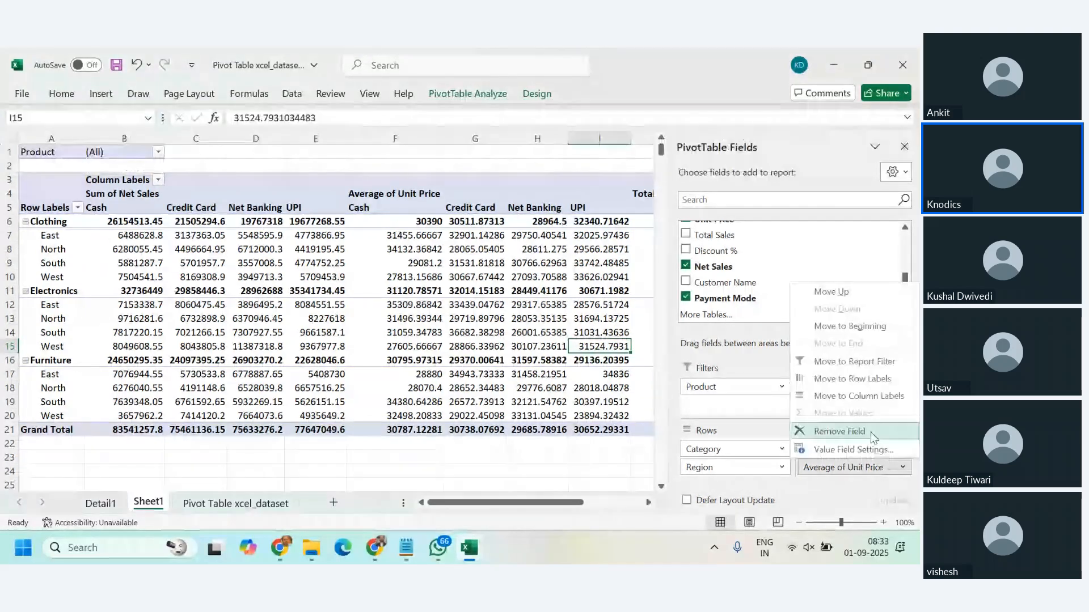
left_click(854, 449)
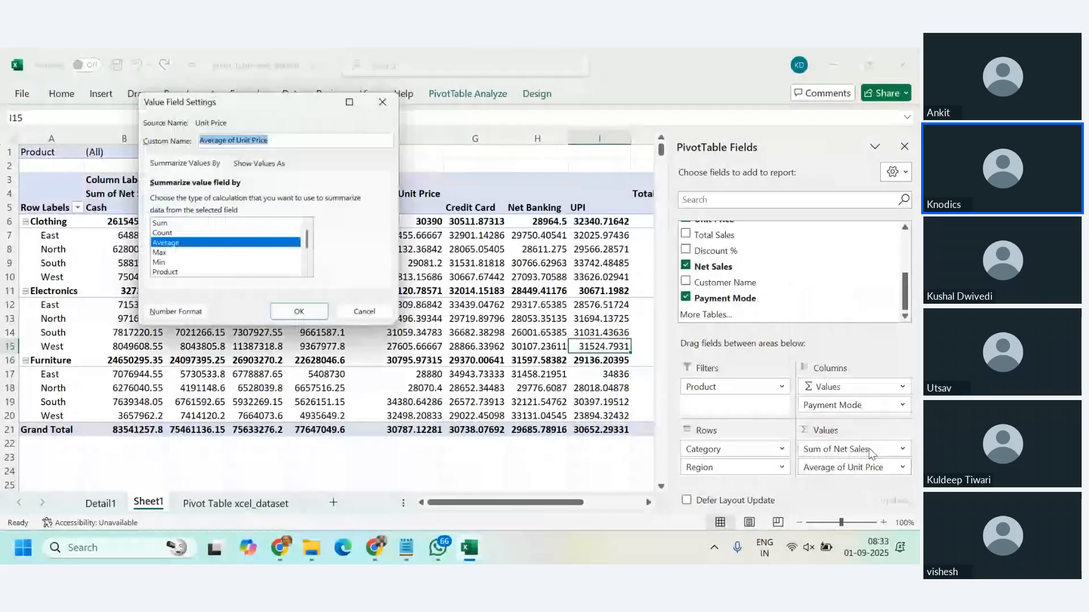
left_click(170, 235)
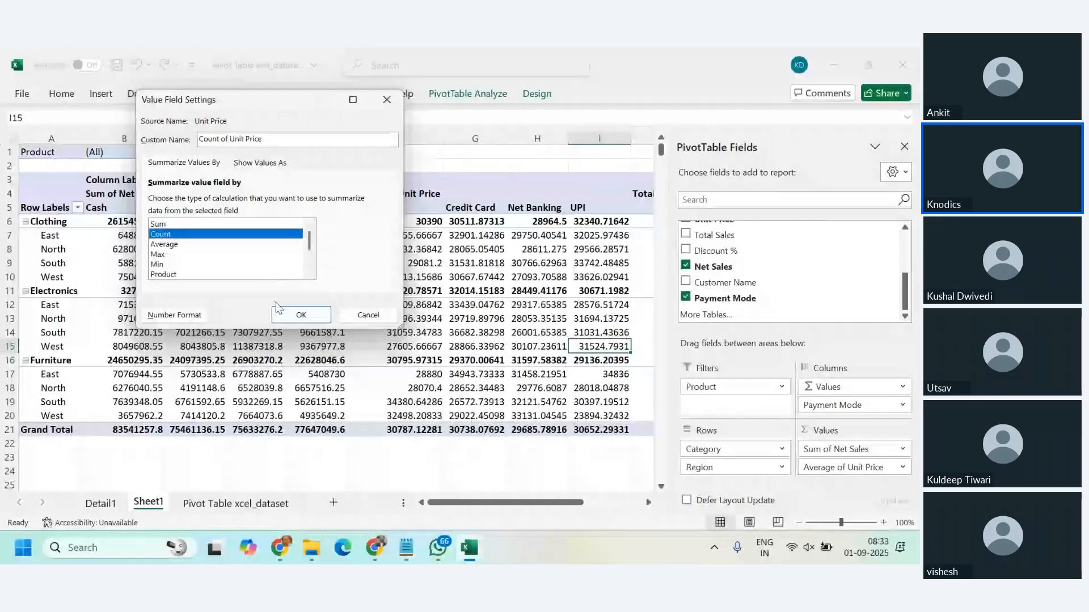
left_click(296, 313)
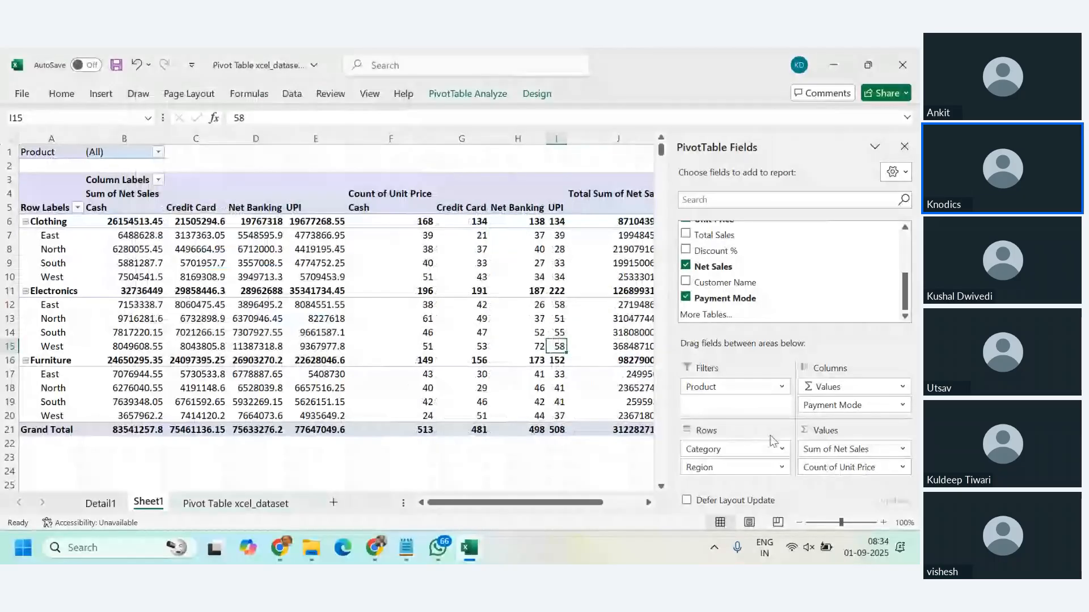
left_click(74, 236)
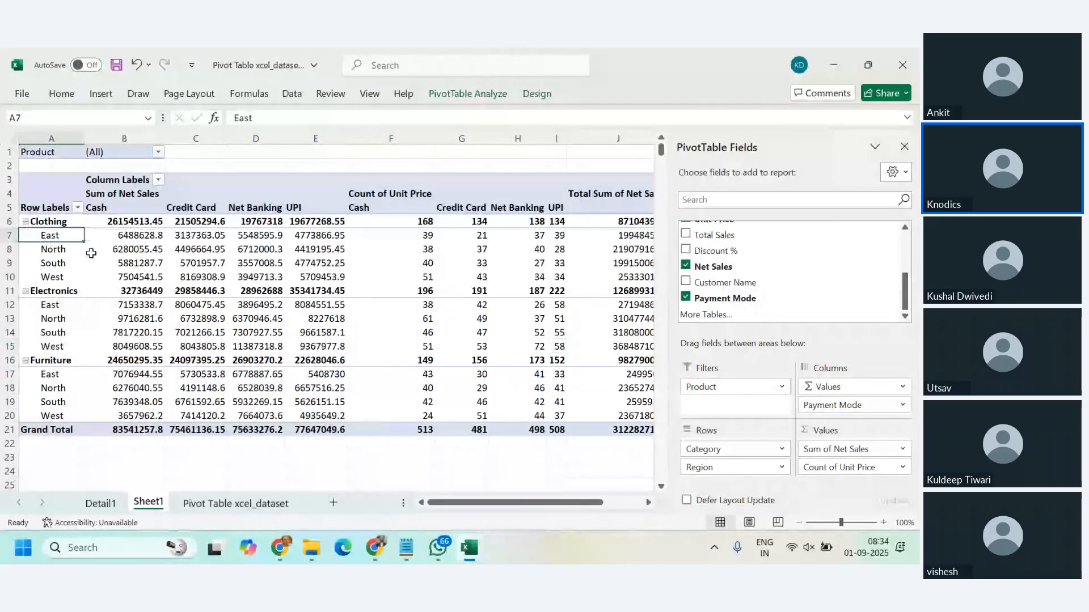
left_click(52, 265)
left_click(54, 278)
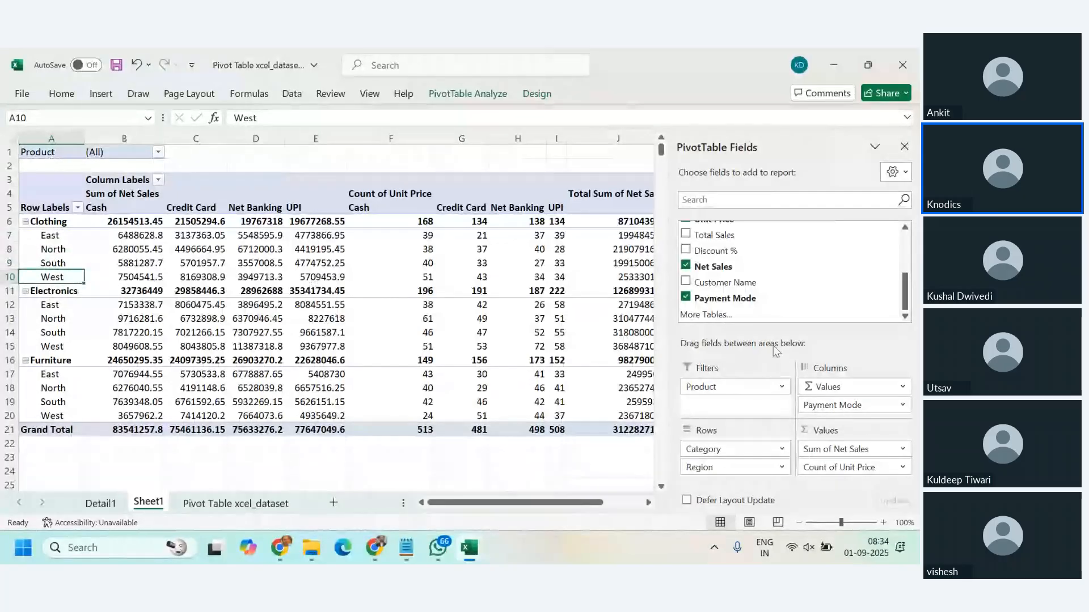
Step: Switch the Unit Price value field from Count back to Average
double_click(906, 470)
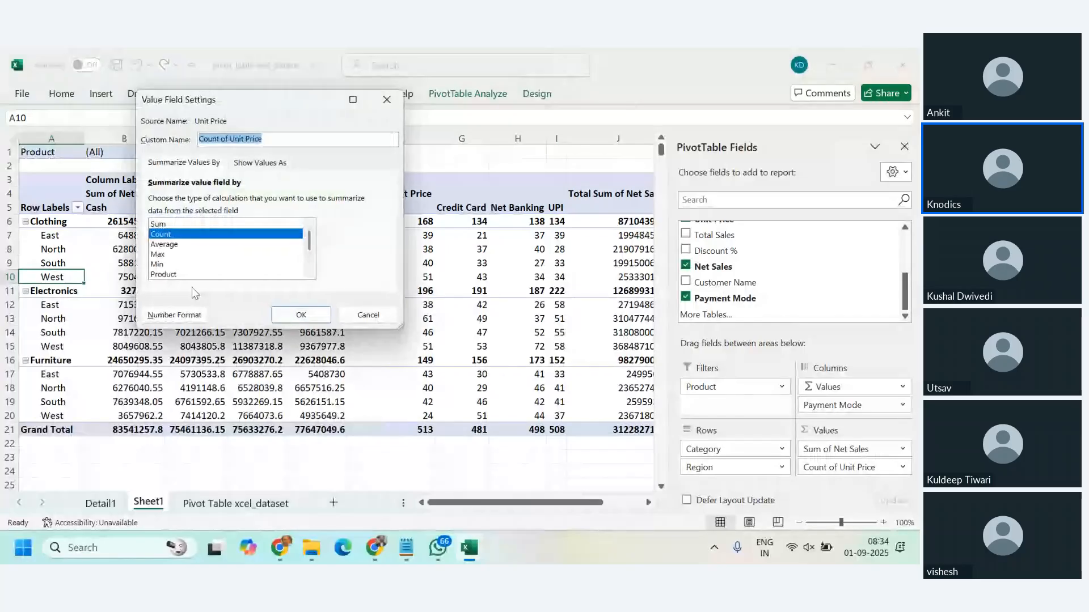
left_click(171, 244)
left_click(301, 316)
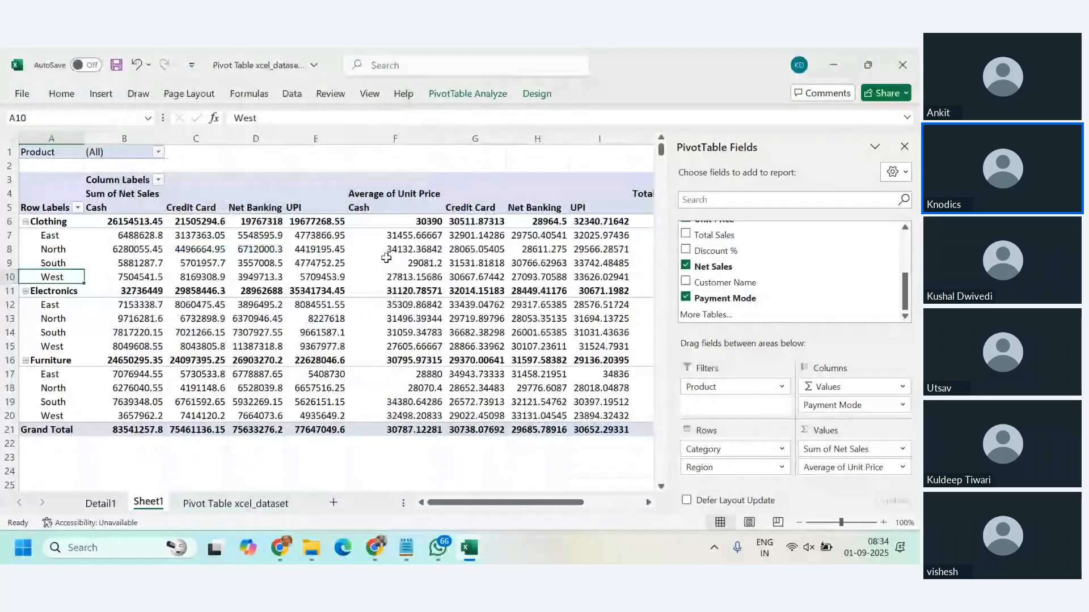
Step: Format the Average of Unit Price value field as Number with 2 decimal places
left_click(391, 236)
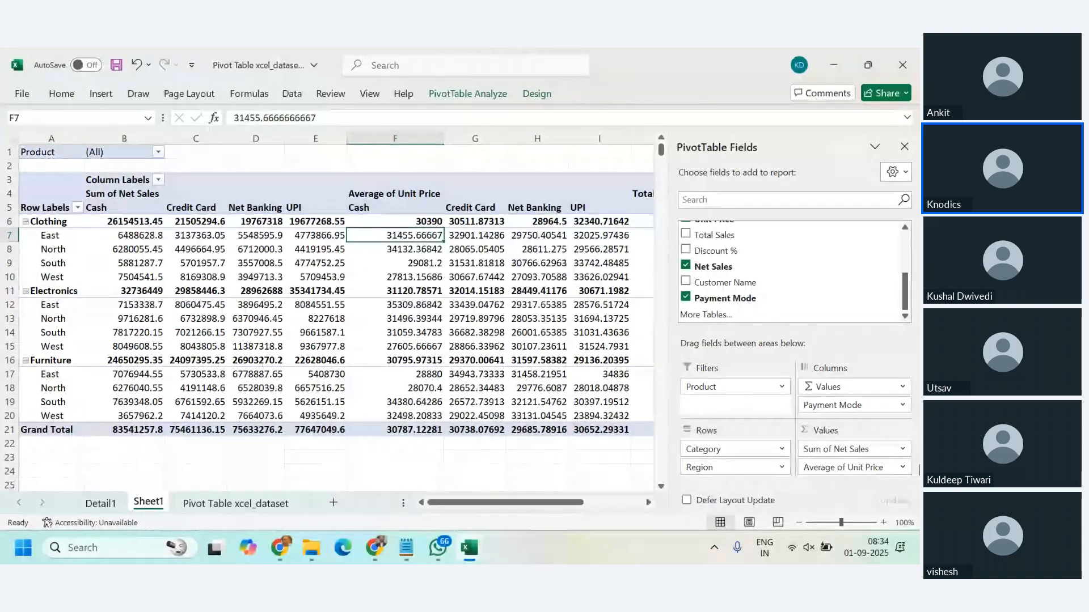
left_click(902, 468)
left_click(880, 449)
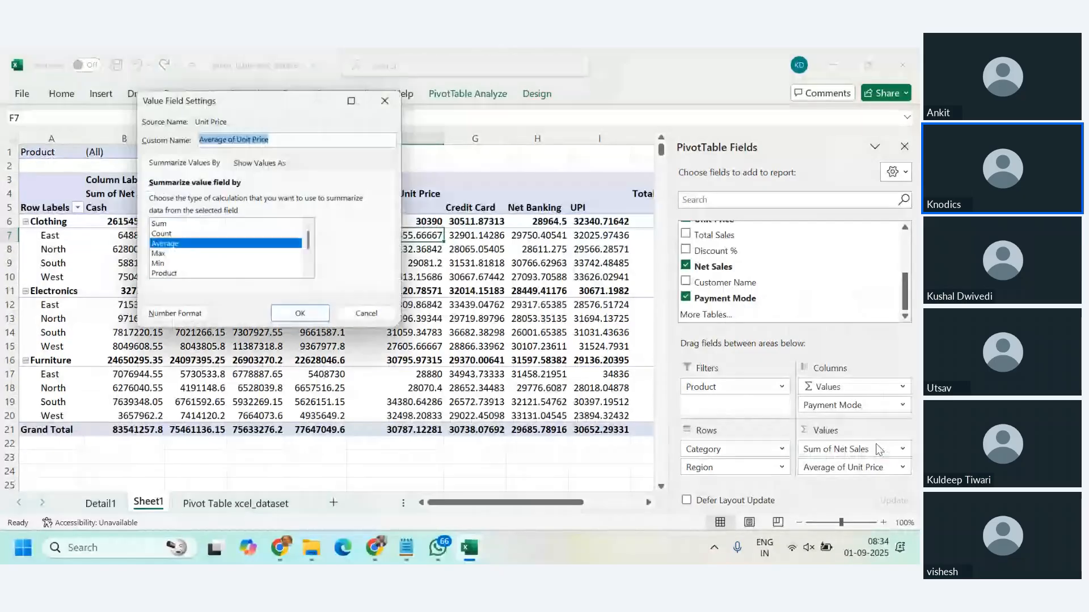
left_click(174, 318)
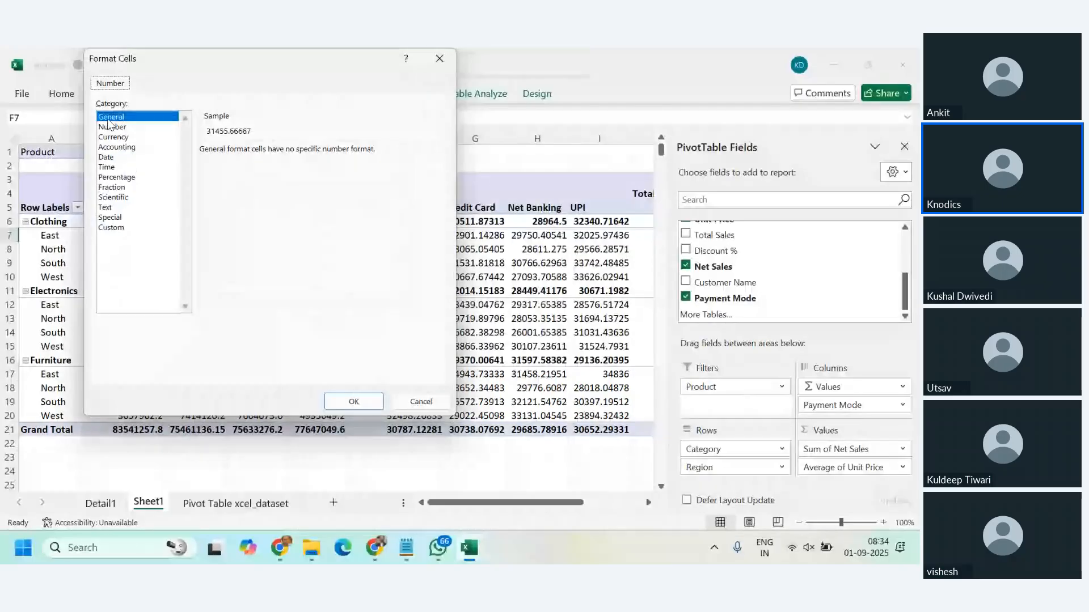
left_click(111, 127)
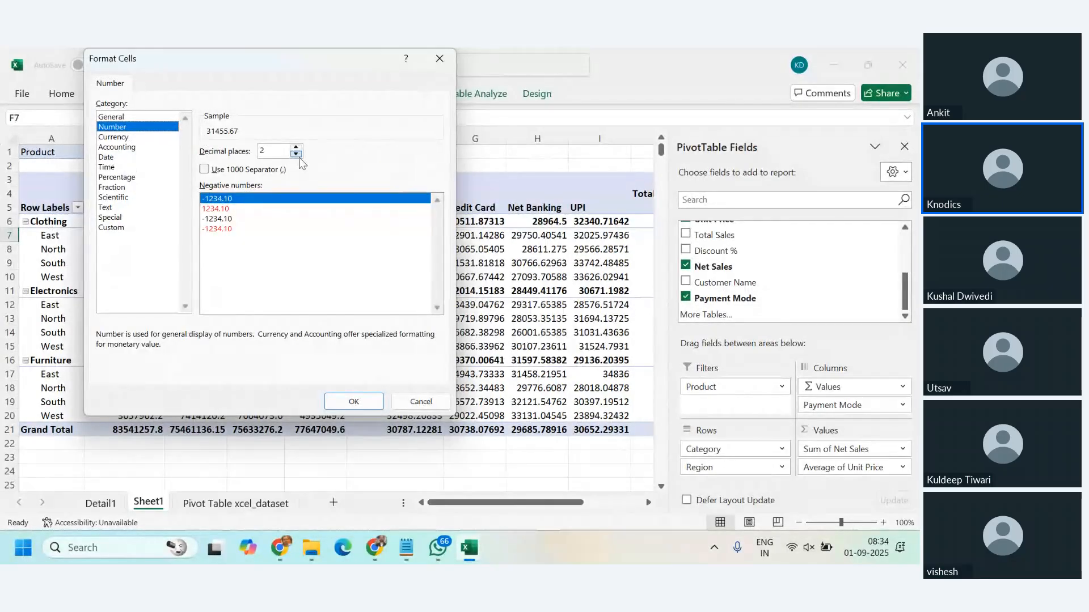
left_click(298, 155)
left_click(298, 156)
left_click(297, 147)
left_click(298, 147)
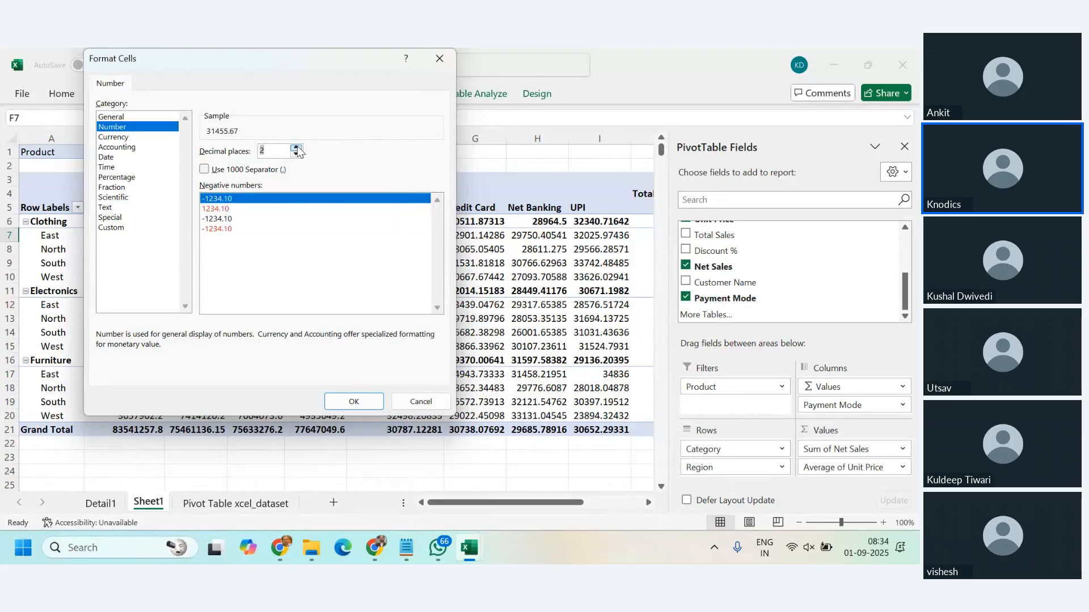
left_click(364, 407)
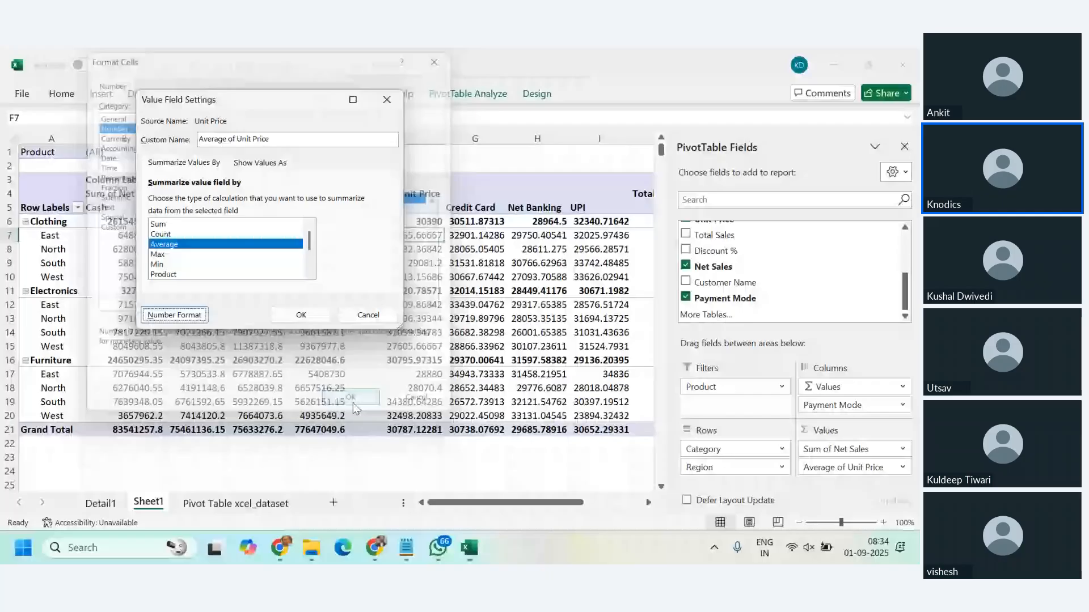
left_click(301, 314)
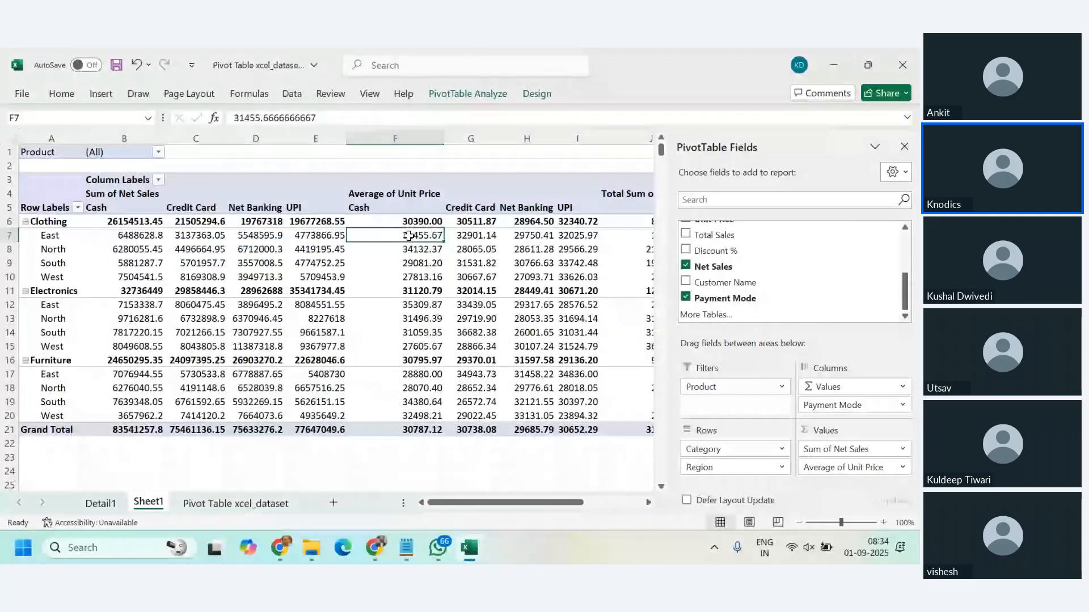
Step: Look over the Average of Unit Price values for all categories, regions and payment modes
left_click_drag(411, 222, 558, 423)
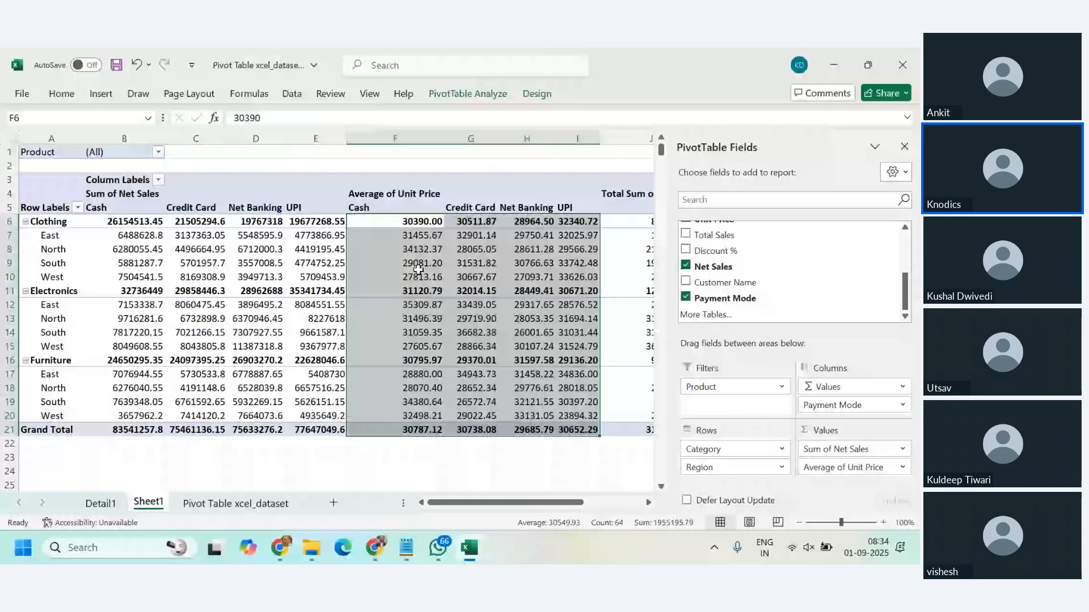
mouse_move(418, 270)
left_click(471, 333)
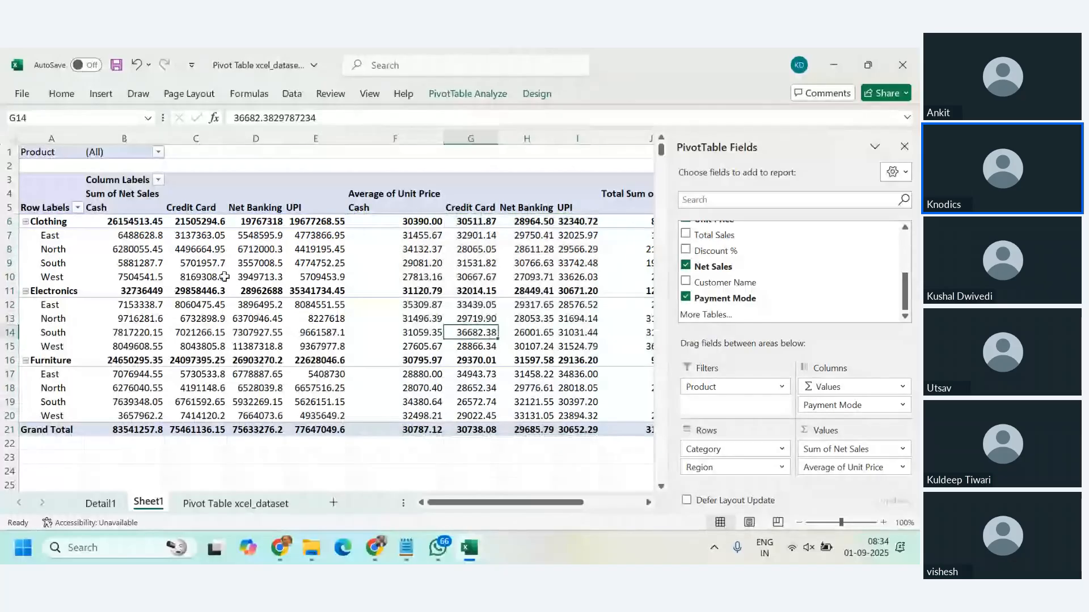
Step: Format the Sum of Net Sales value field as Number with 2 decimal places
left_click(126, 235)
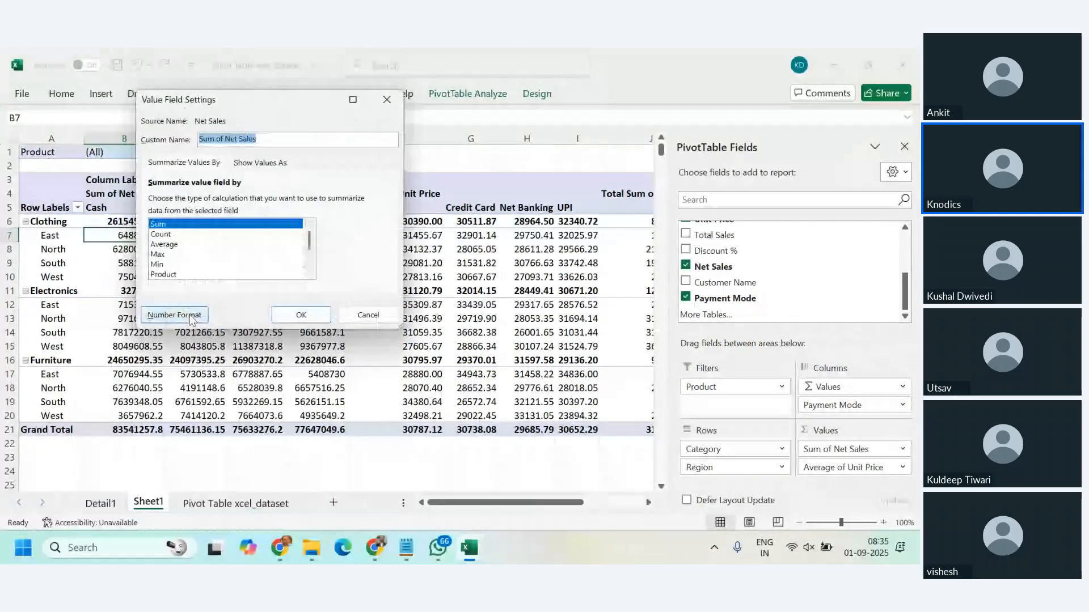
left_click(175, 313)
left_click(116, 127)
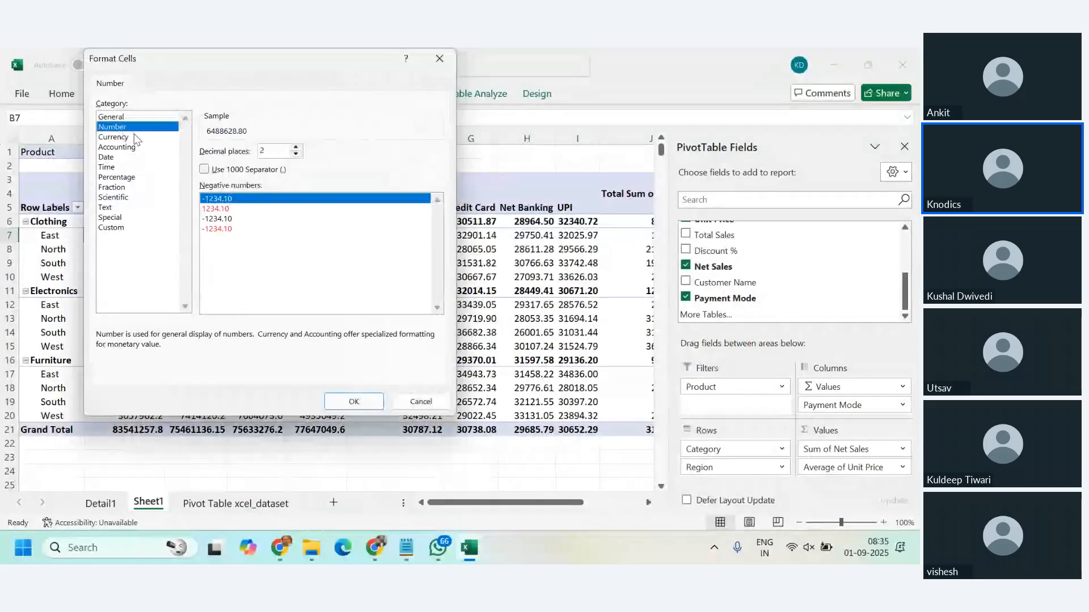
left_click(295, 154)
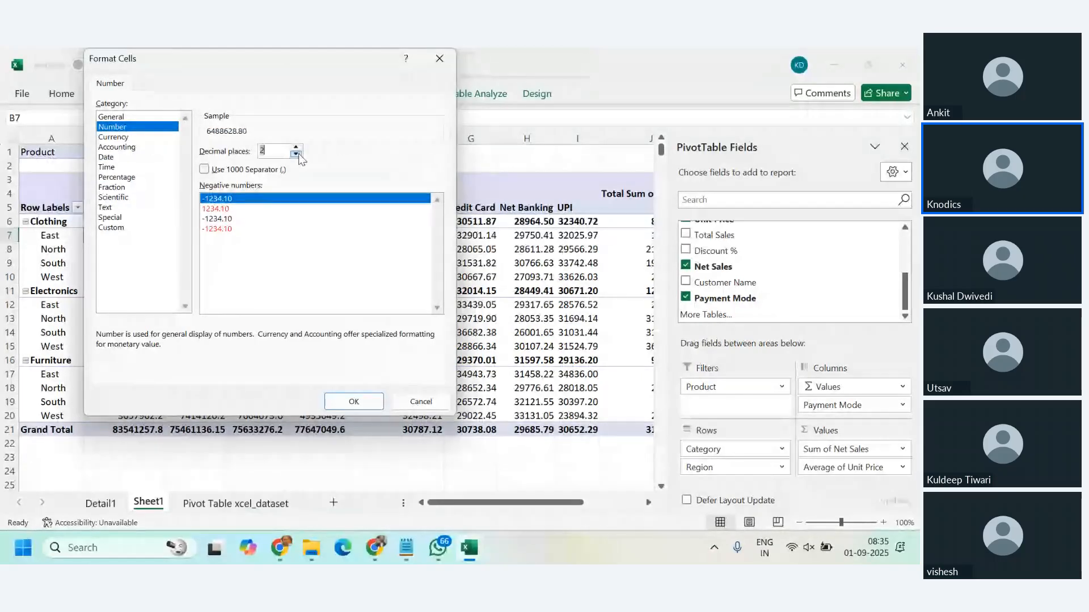
left_click(354, 401)
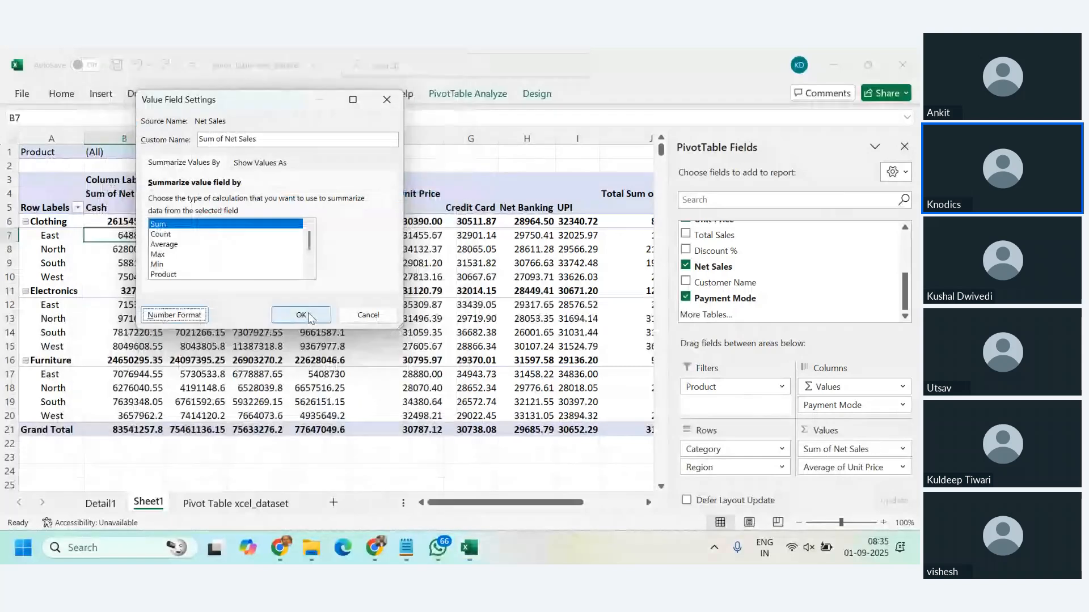
left_click(301, 315)
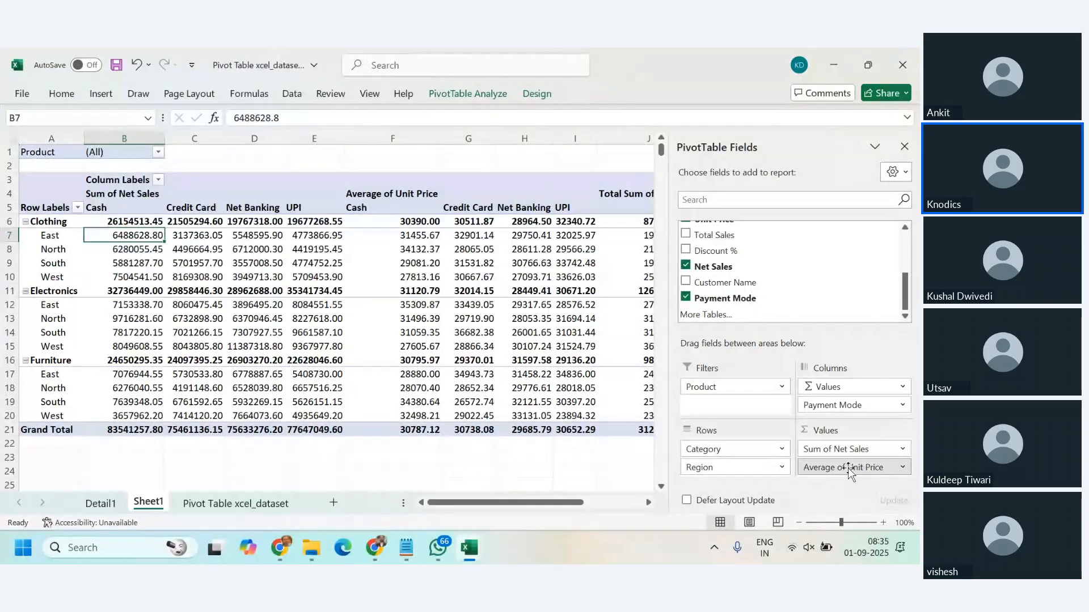
Step: Remove Average of Unit Price from the PivotTable values and review the Clothing regions' grand totals
left_click_drag(849, 468, 448, 461)
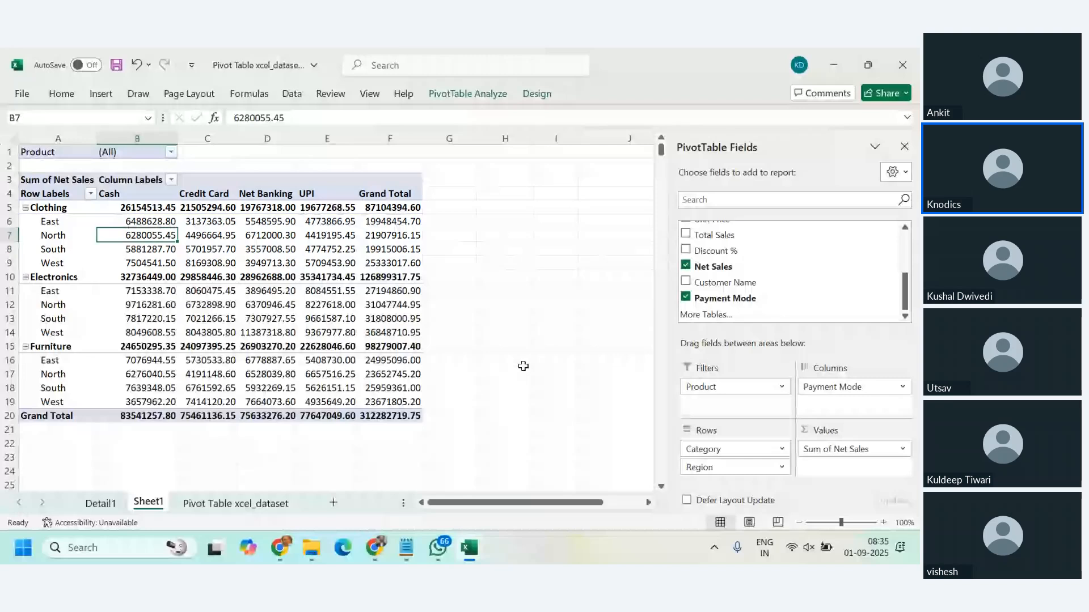
mouse_move(194, 376)
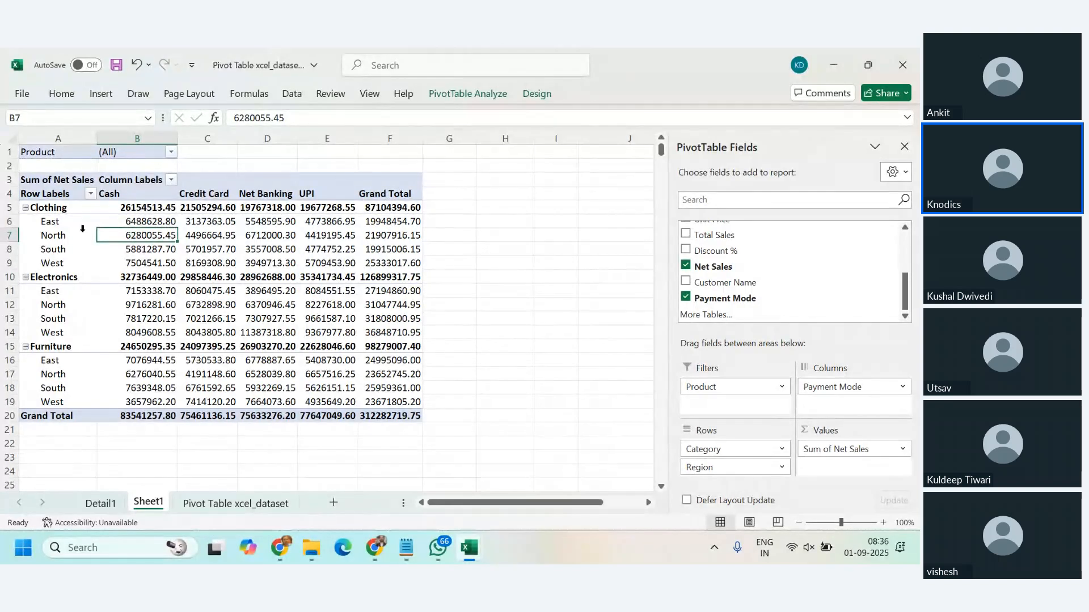
left_click_drag(50, 221, 77, 261)
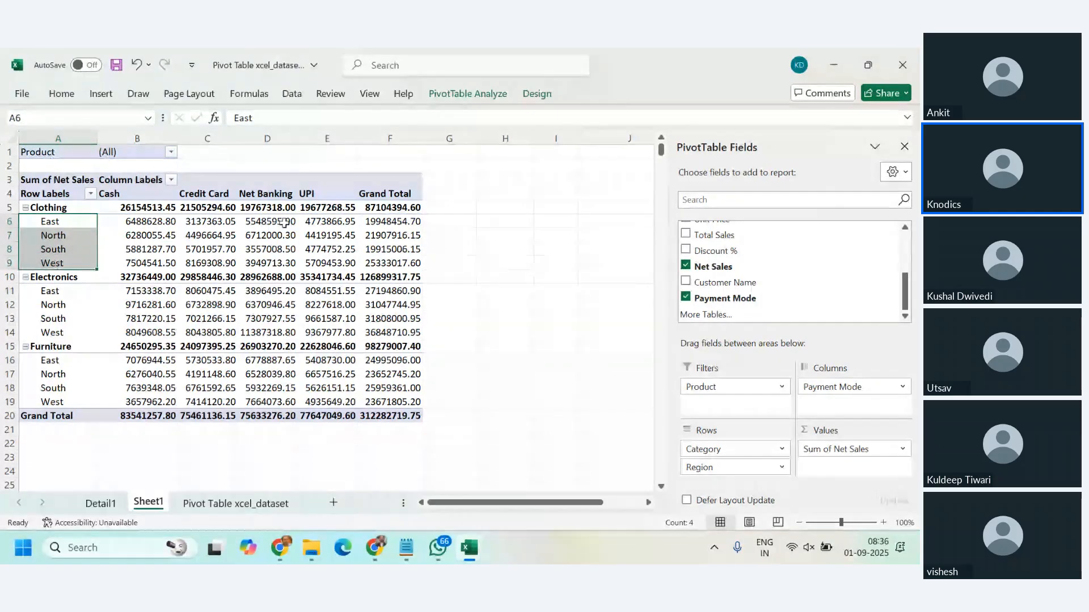
left_click_drag(390, 222, 391, 262)
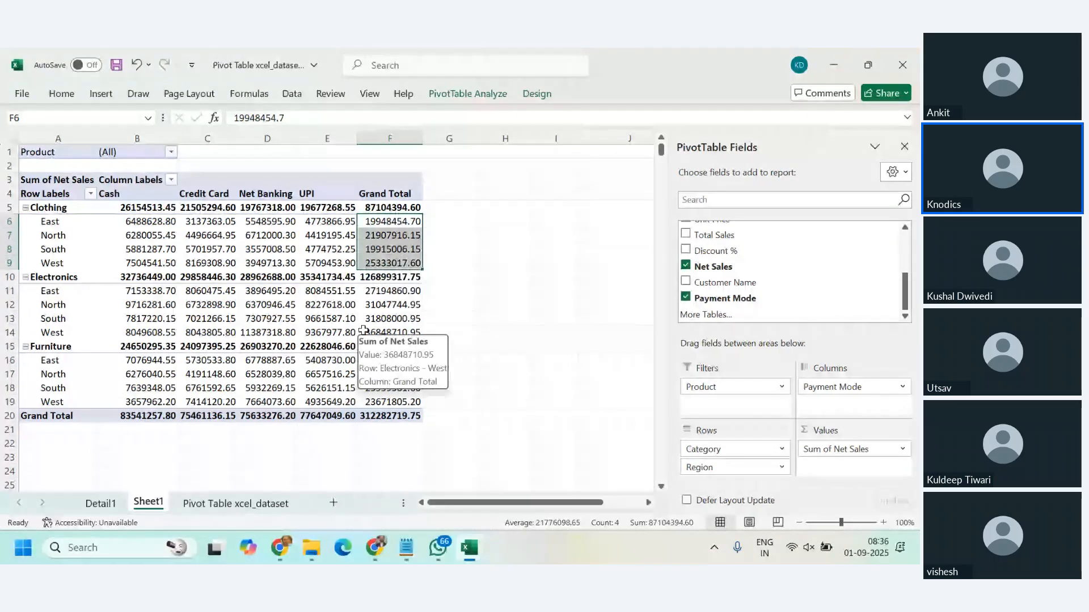
left_click(400, 221)
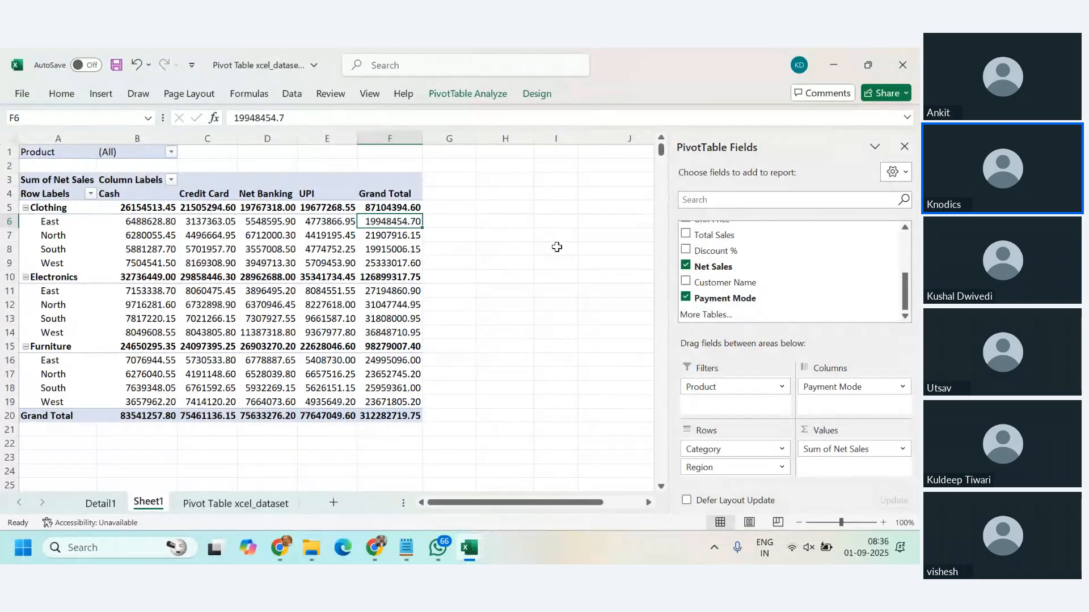
Step: Look at the Insert Calculated Field dialog for the PivotTable and close it without adding a field
left_click(456, 101)
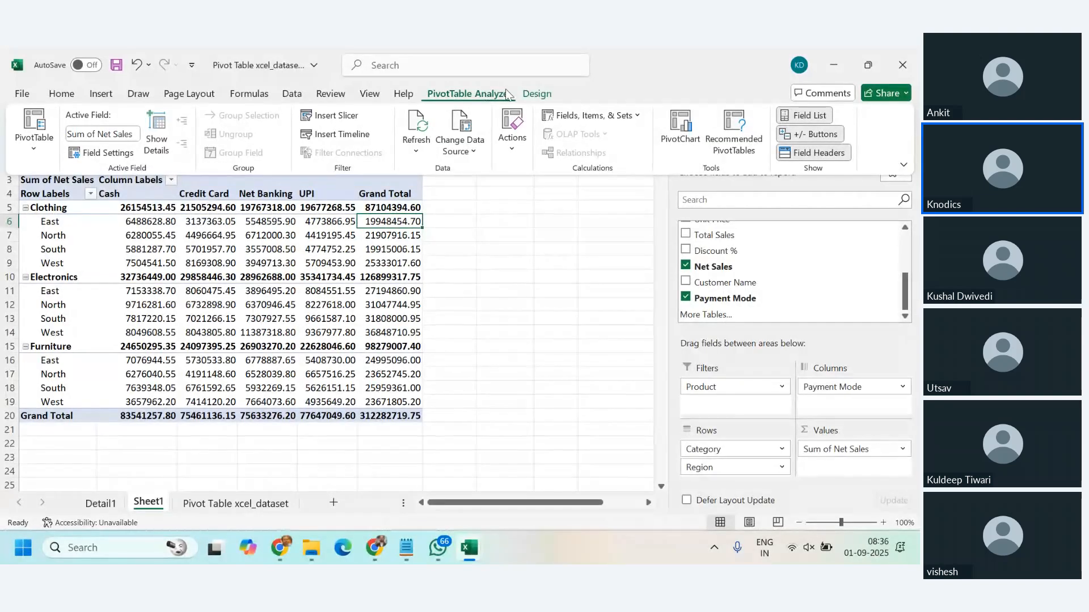
left_click(534, 95)
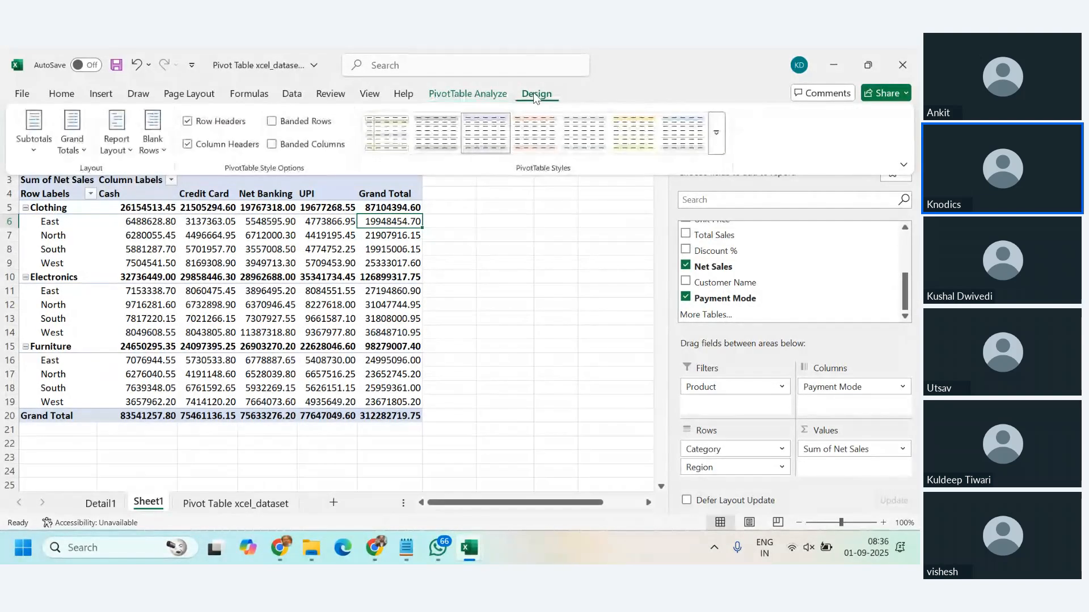
left_click(478, 95)
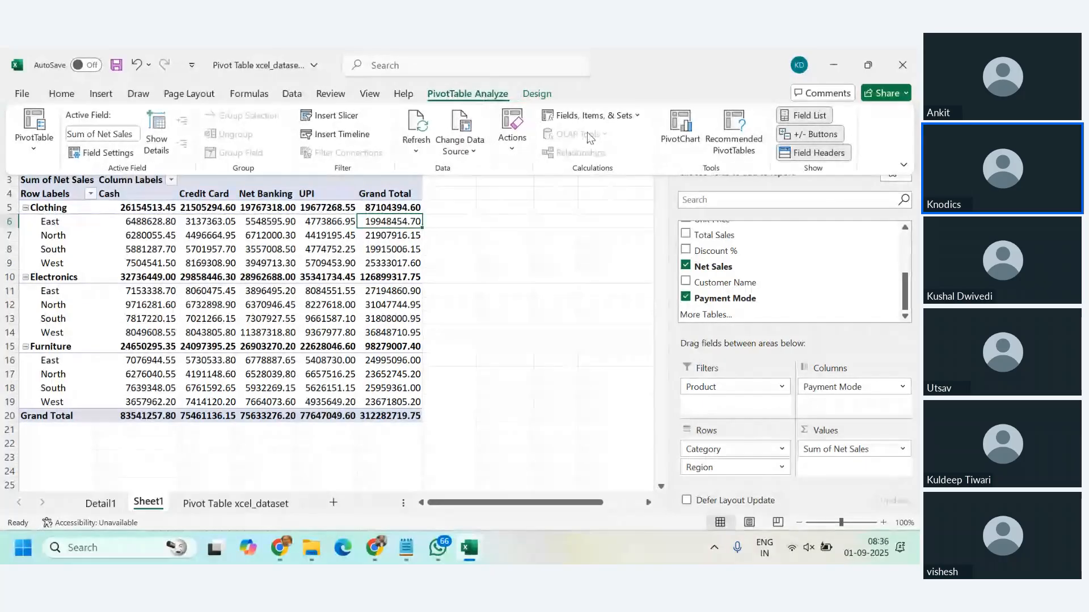
left_click(634, 124)
left_click(617, 141)
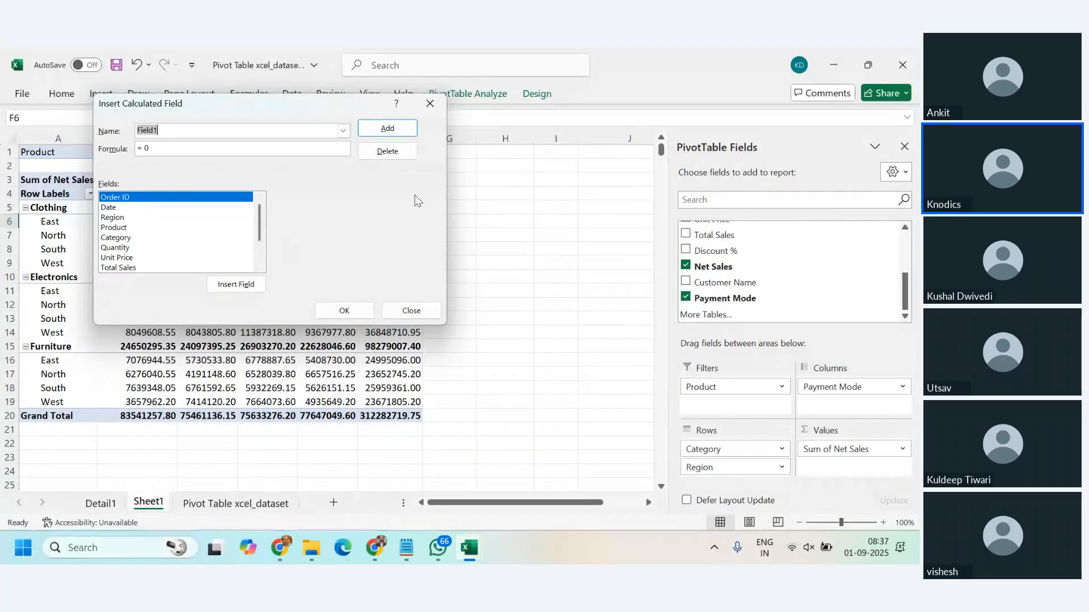
left_click(411, 311)
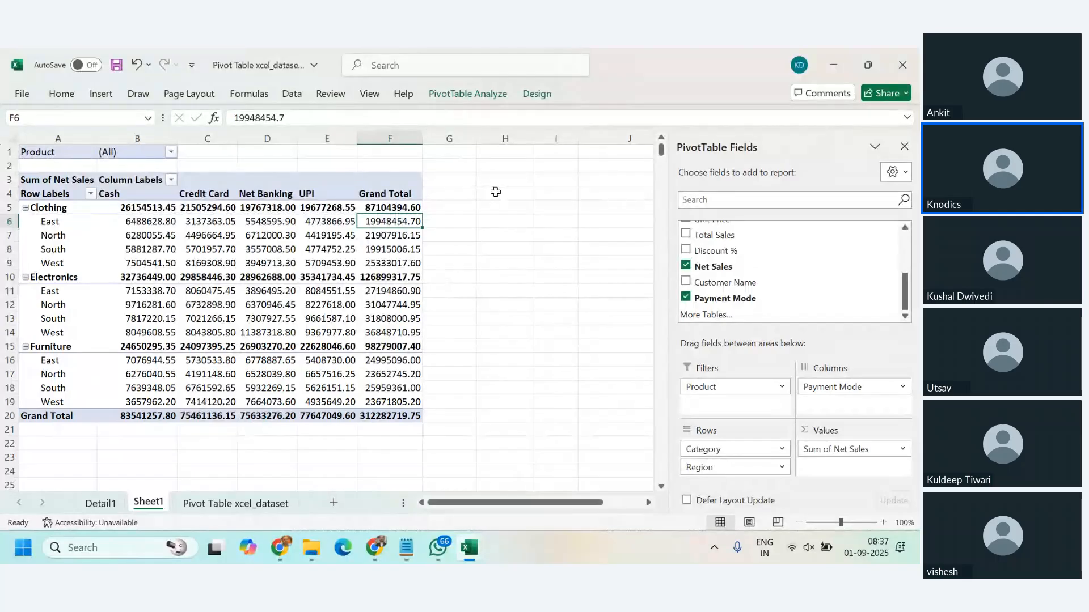
Step: Collapse the Clothing, Electronics and Furniture rows and remove Payment Mode from the PivotTable columns
left_click(25, 208)
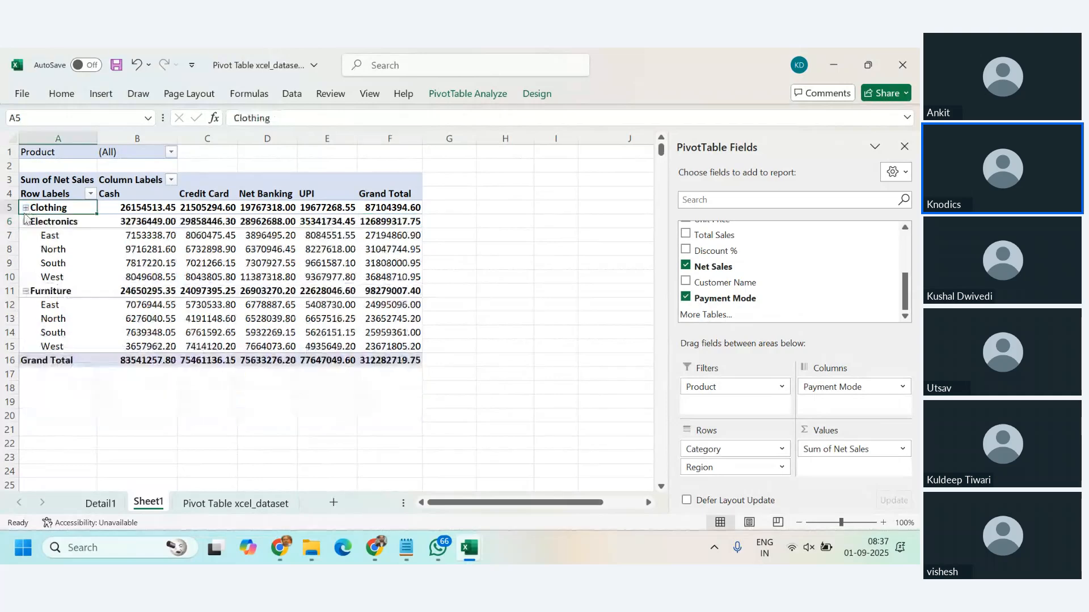
left_click(26, 221)
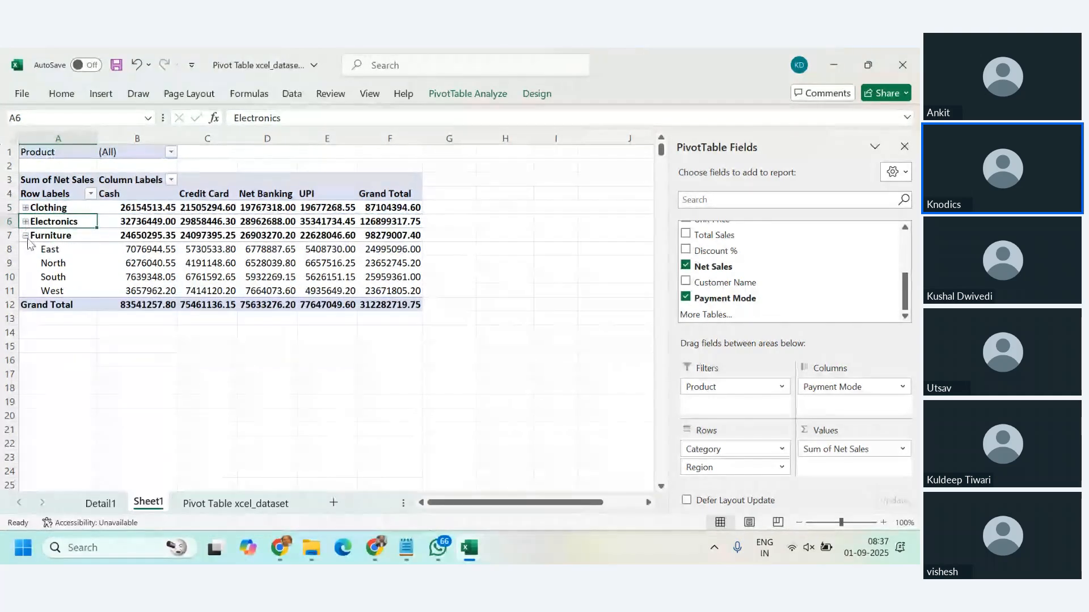
left_click(26, 235)
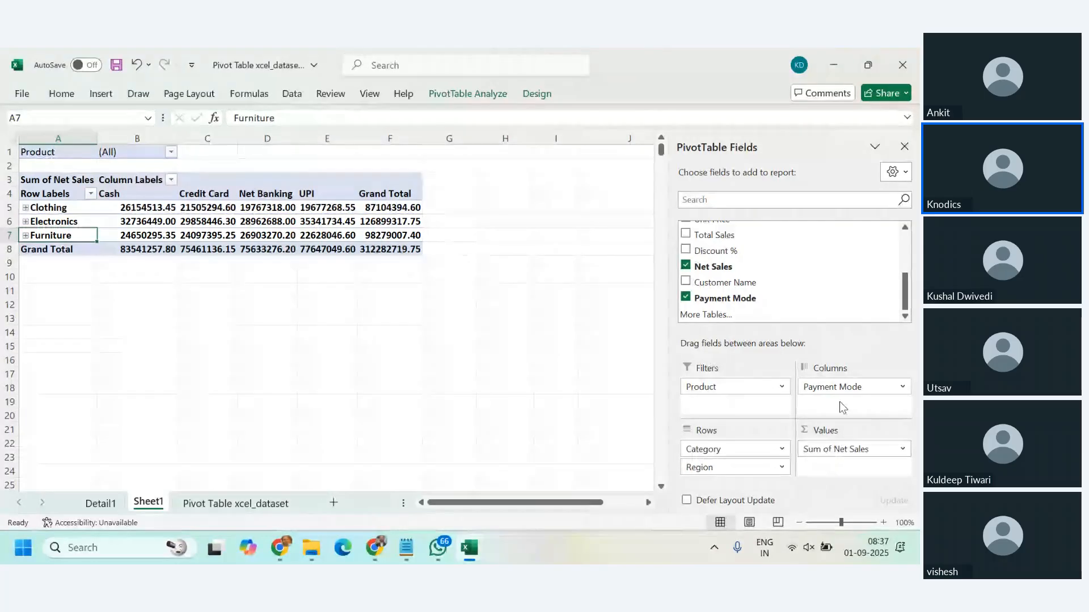
left_click_drag(840, 387, 521, 413)
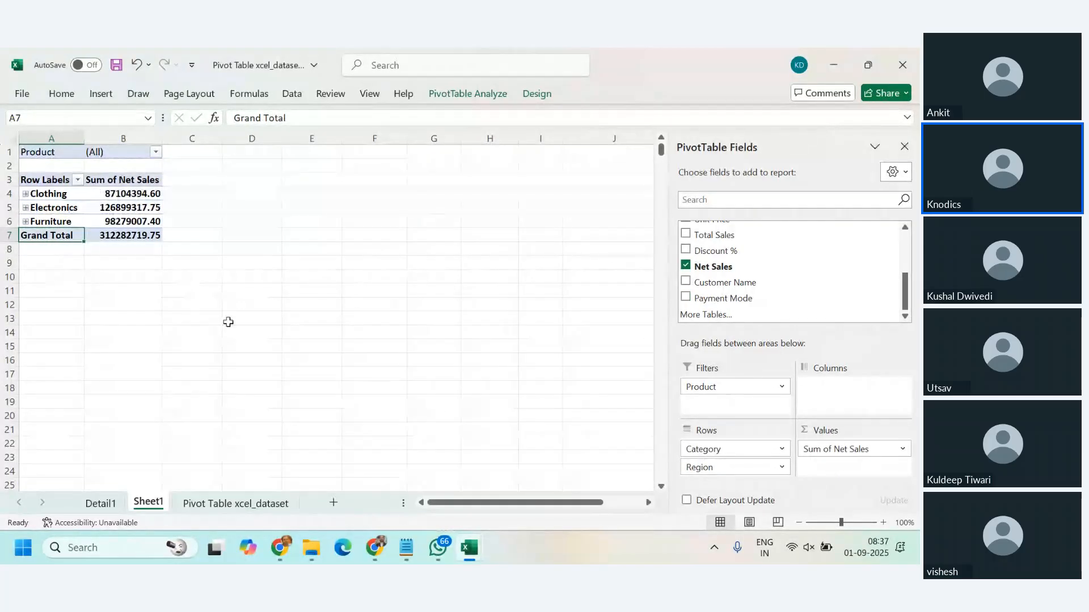
Step: Look over the Sum of Net Sales for Clothing, Electronics, Furniture and the Grand Total
left_click_drag(34, 181, 138, 238)
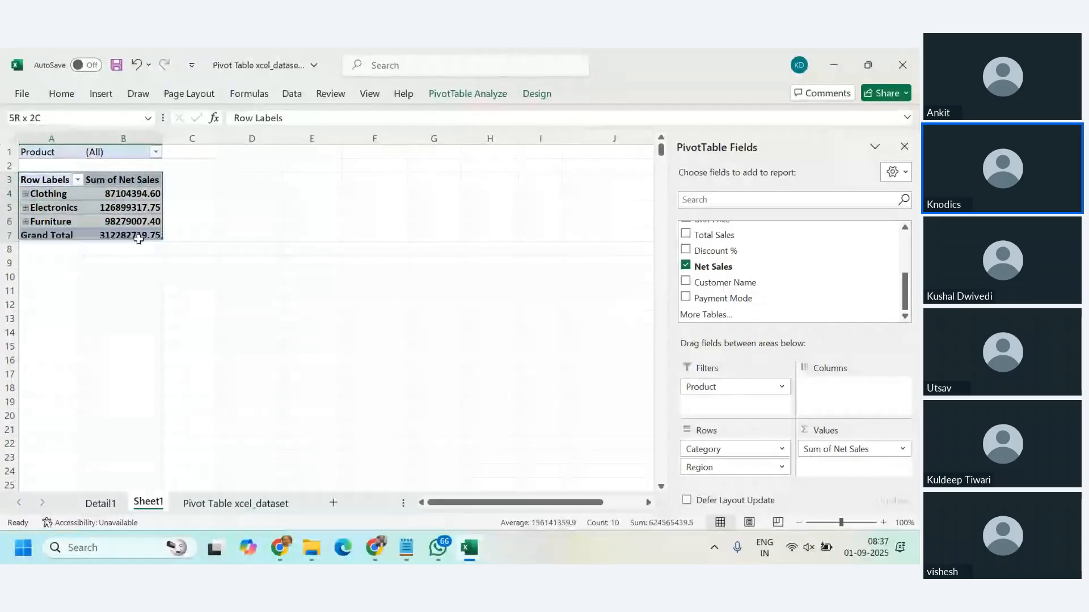
left_click(138, 239)
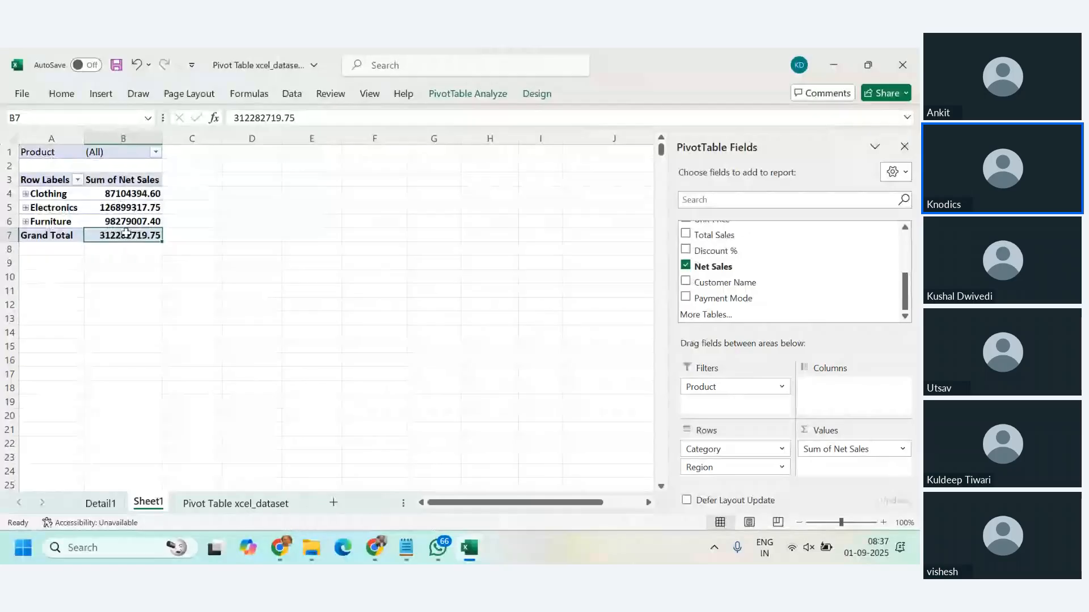
left_click(122, 195)
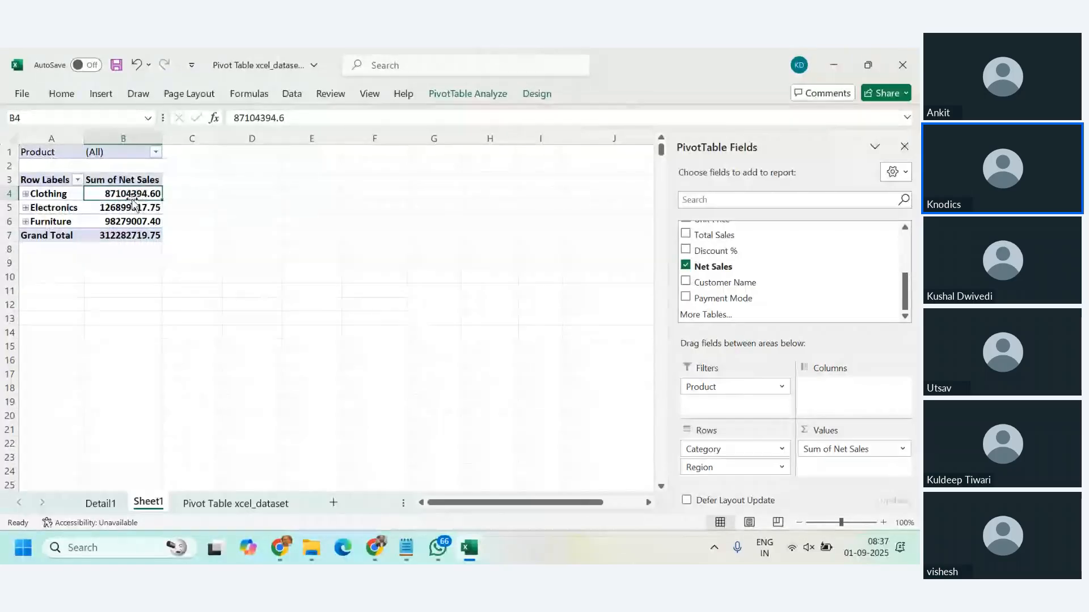
left_click(123, 209)
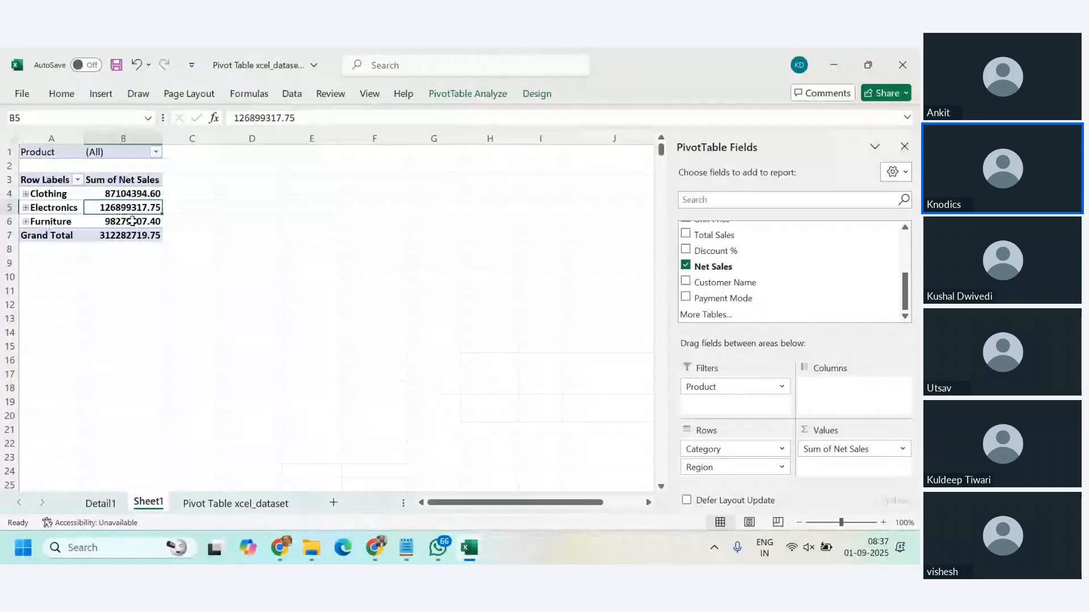
left_click(133, 221)
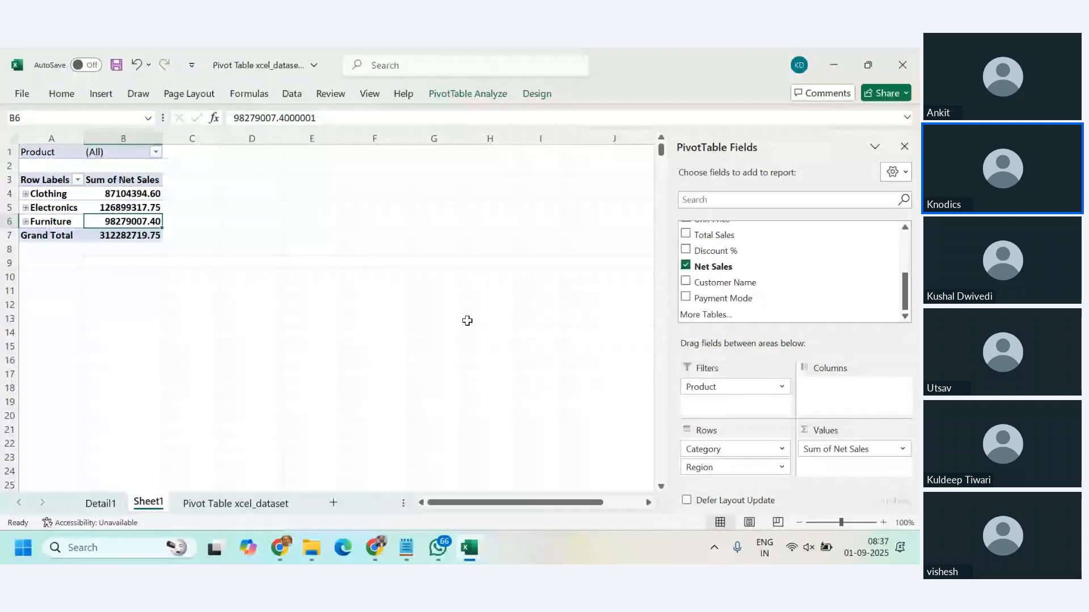
Step: Try the formula =c4/c7 in cell C4 beside the Clothing total, and clear the cell
left_click(197, 197)
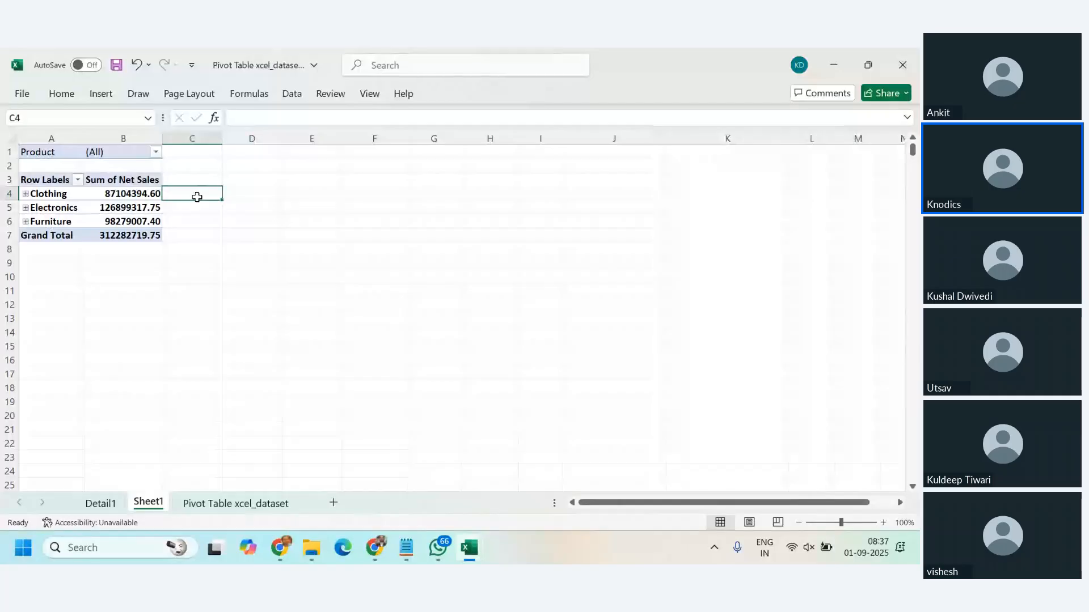
type("=")
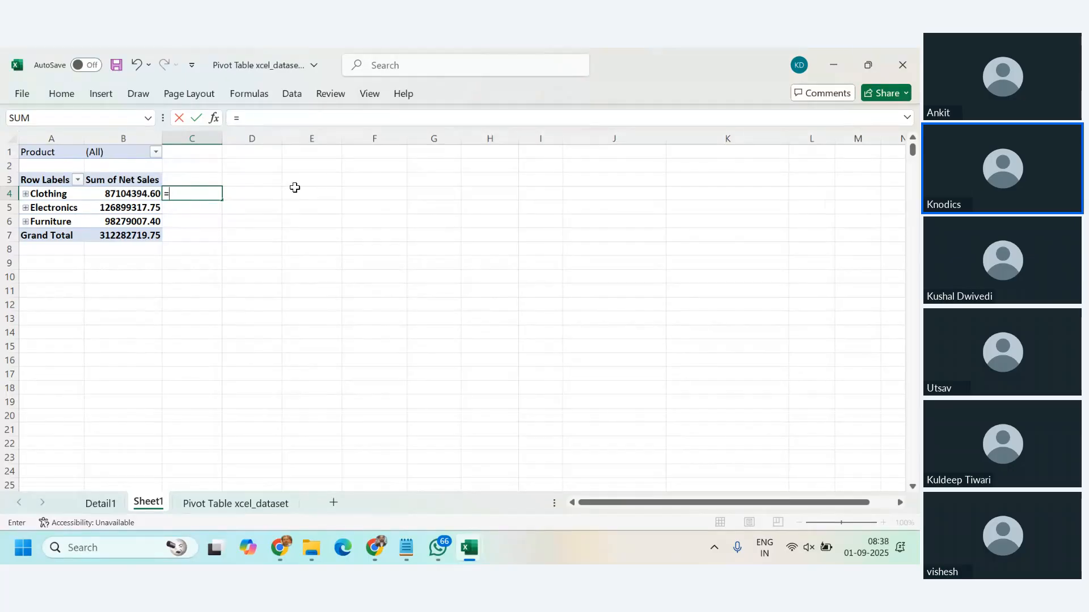
type("c4/")
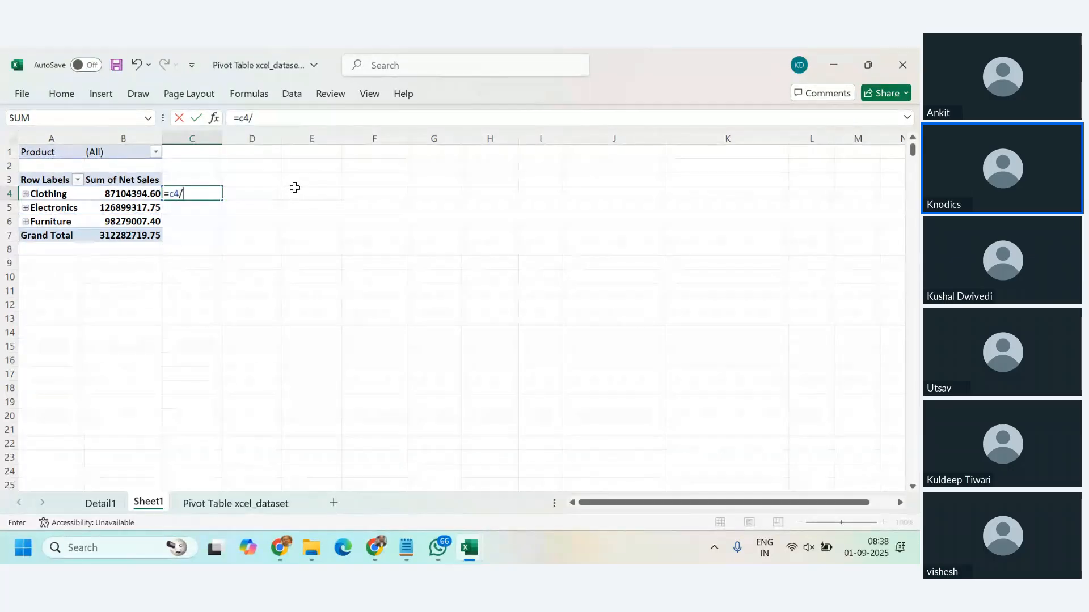
type("c7")
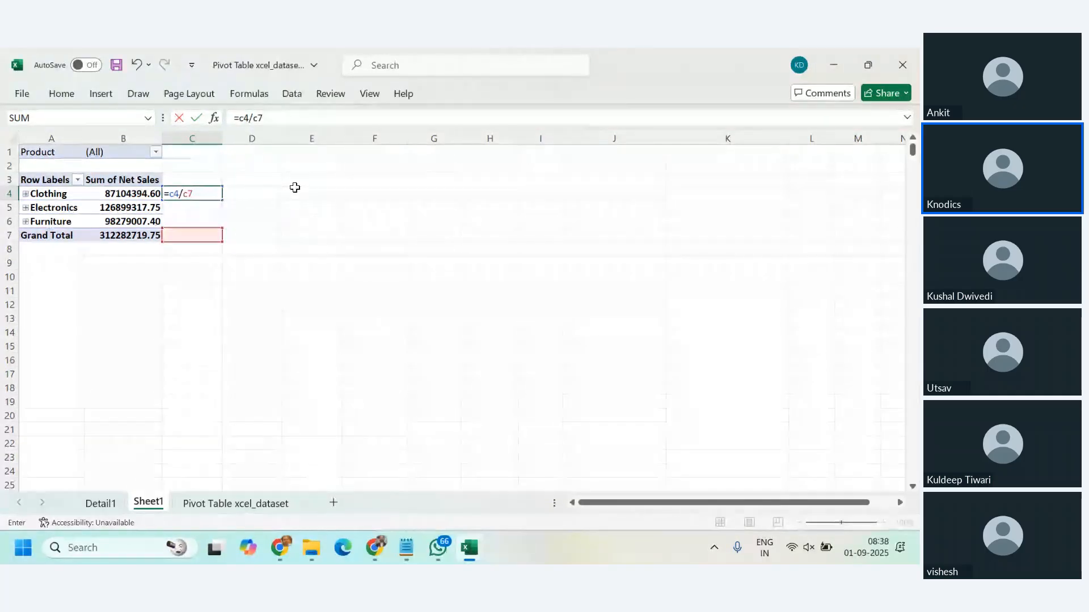
key("Return")
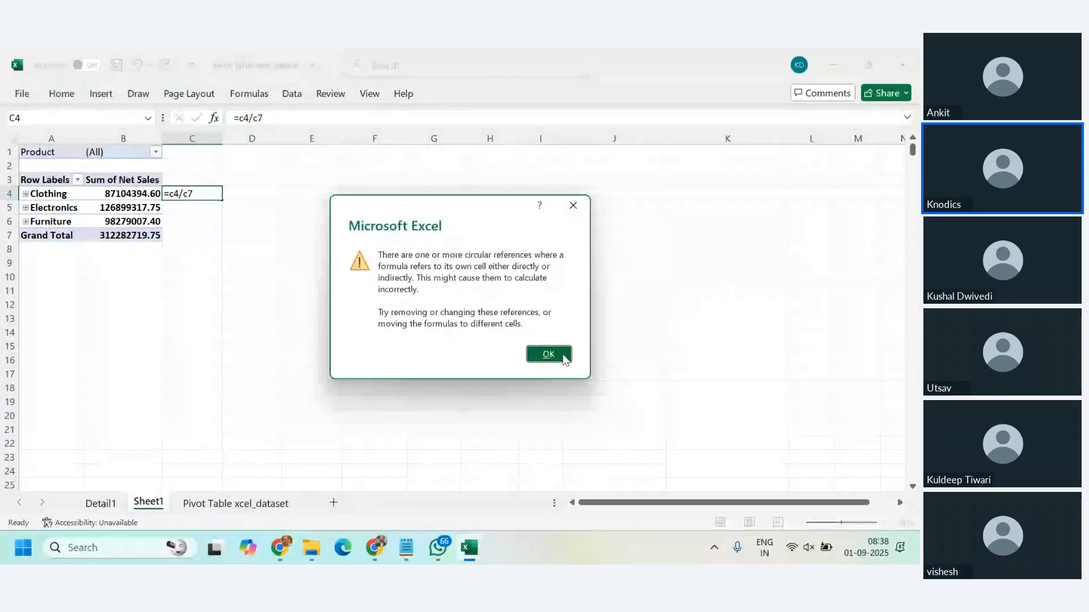
left_click(564, 357)
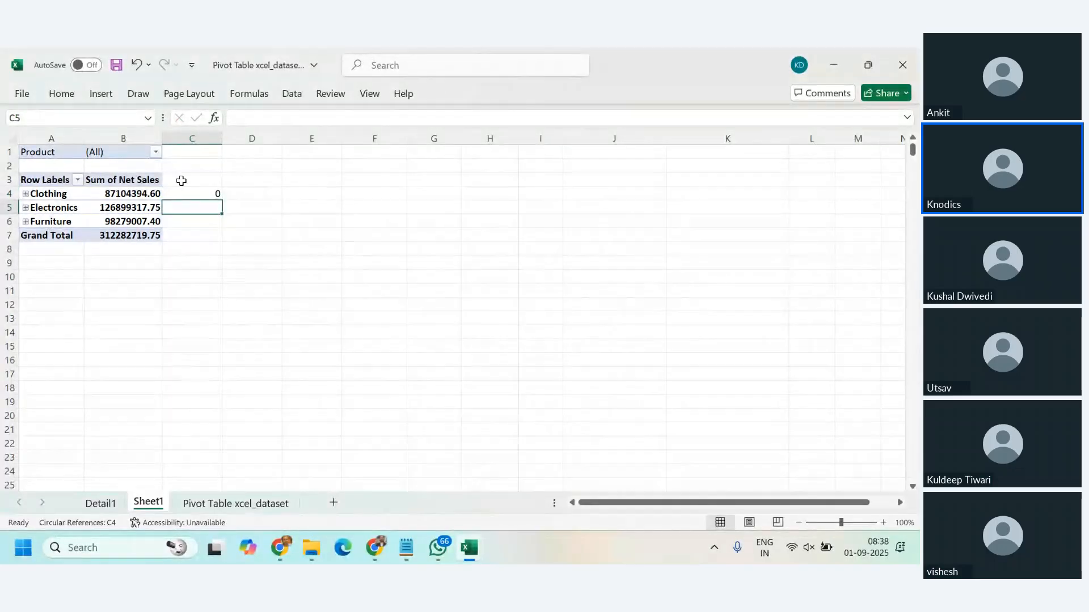
left_click(197, 194)
key("Delete")
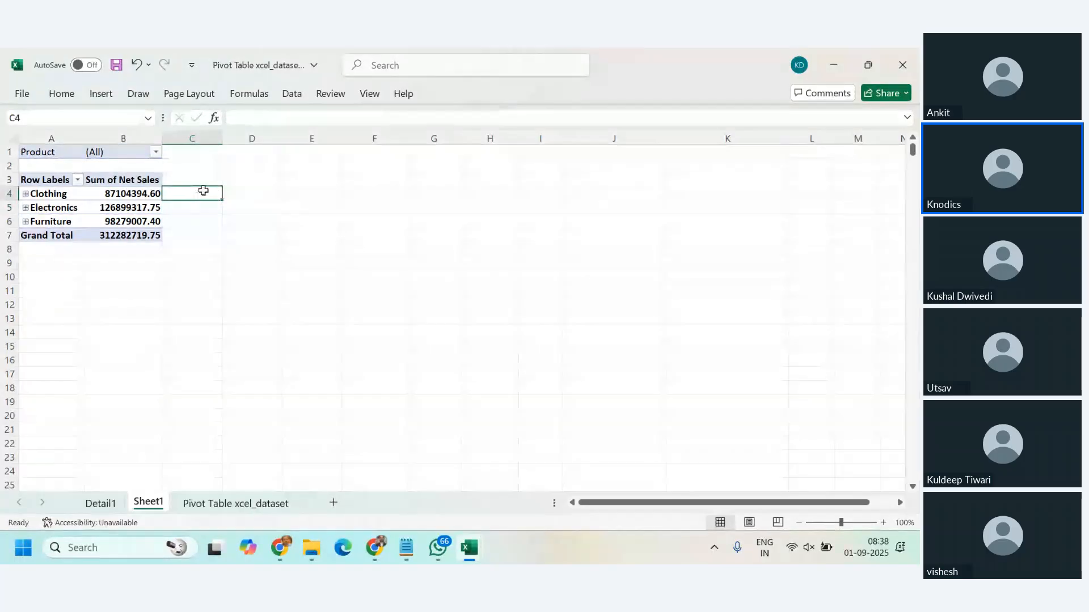
Step: Calculate Clothing's share of the grand total in cell C4 with the formula =b4/b7
type("=")
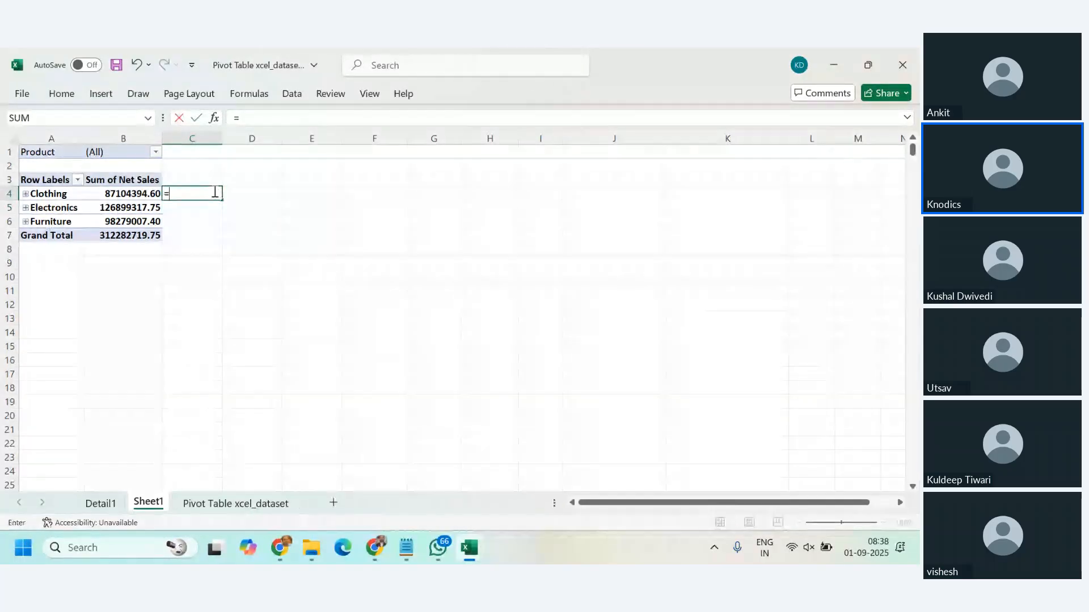
type("c4")
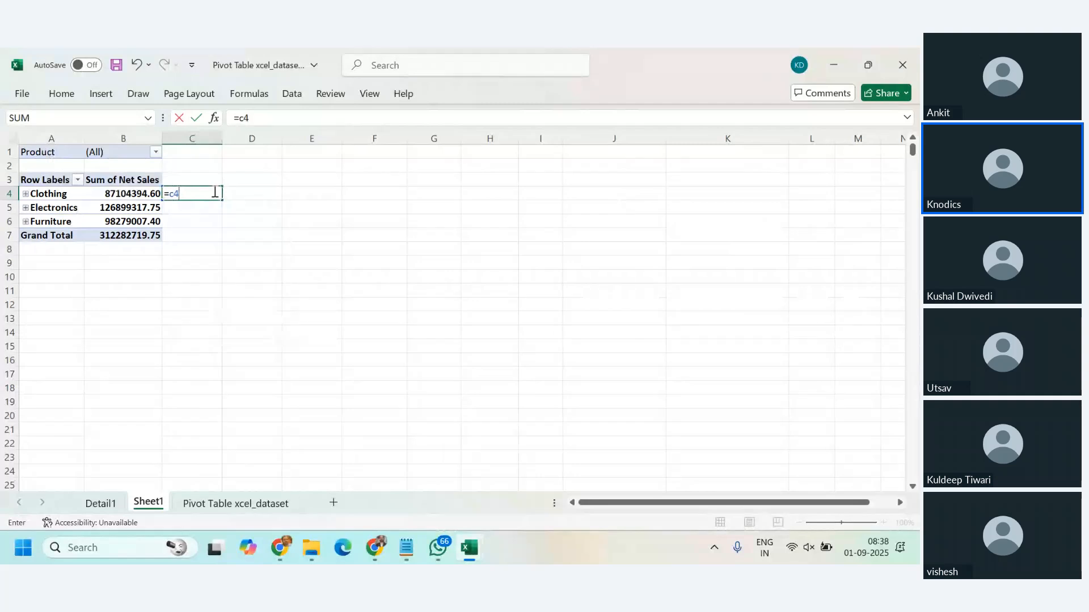
key("BackSpace")
key("BackSpace")
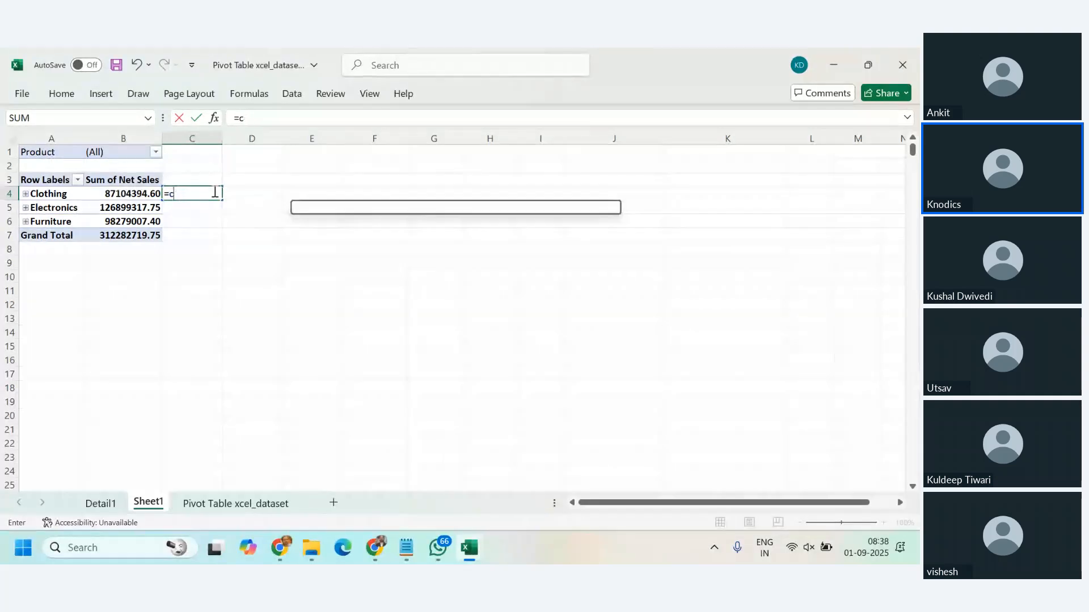
type("b4")
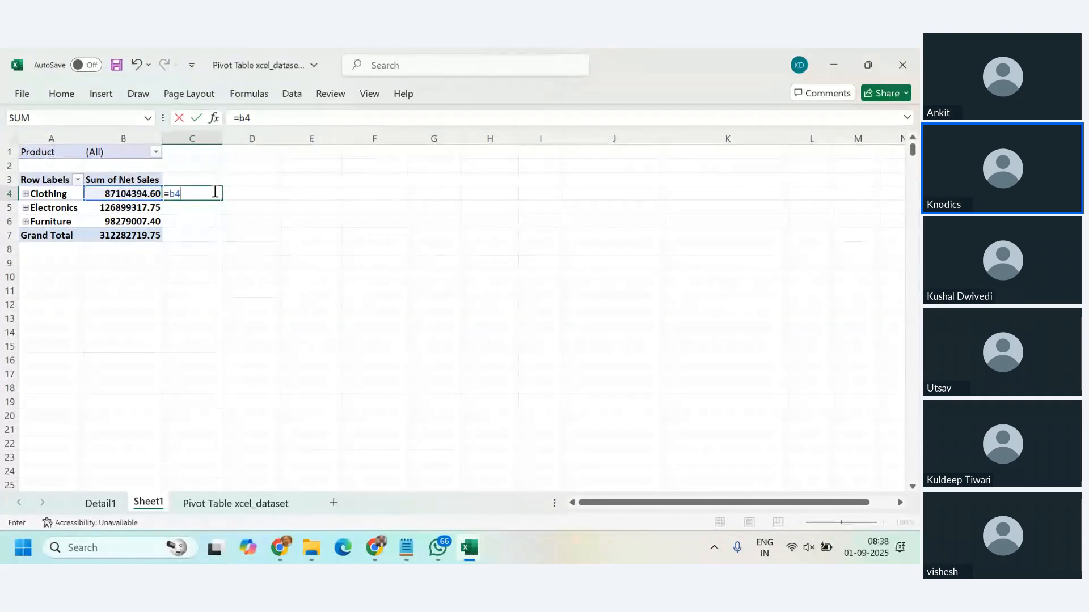
type("/b7")
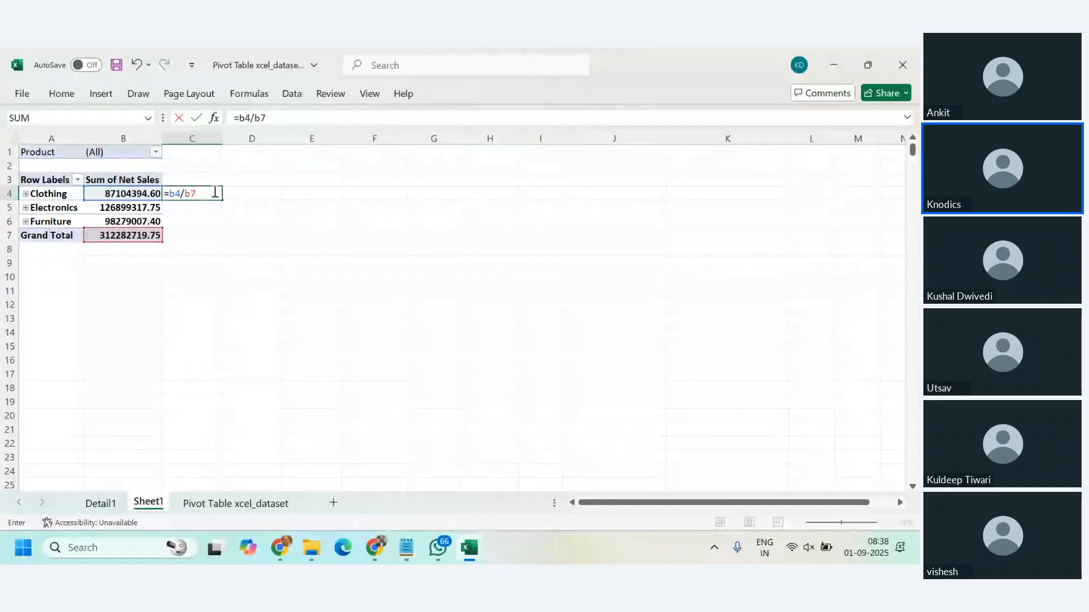
key("Return")
Step: Fill the share formula from C4 down to C6 and inspect the divisor reference in C5
left_click(214, 191)
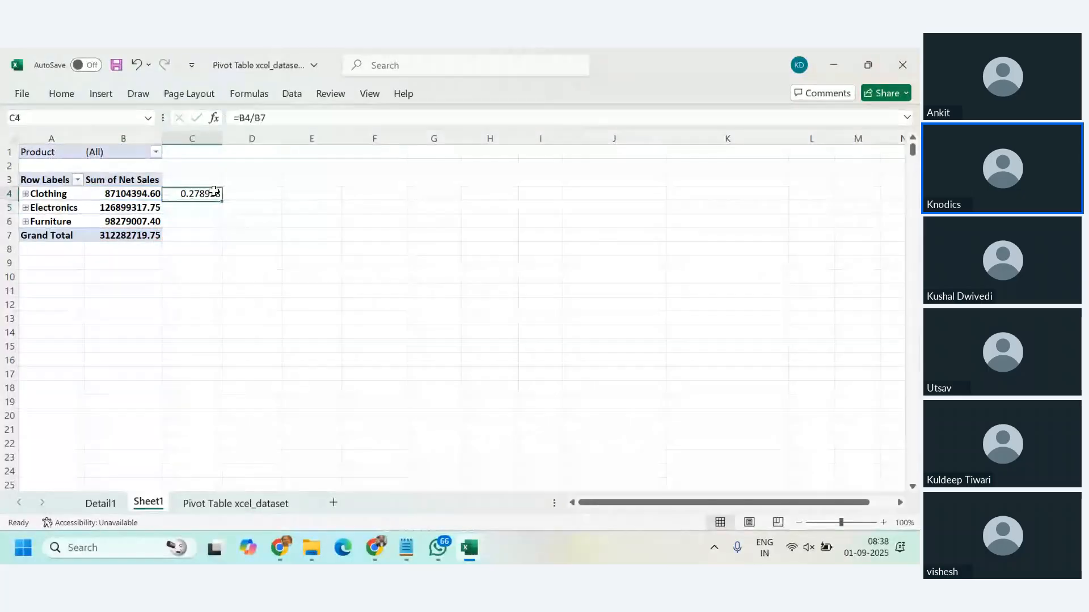
left_click_drag(222, 200, 222, 230)
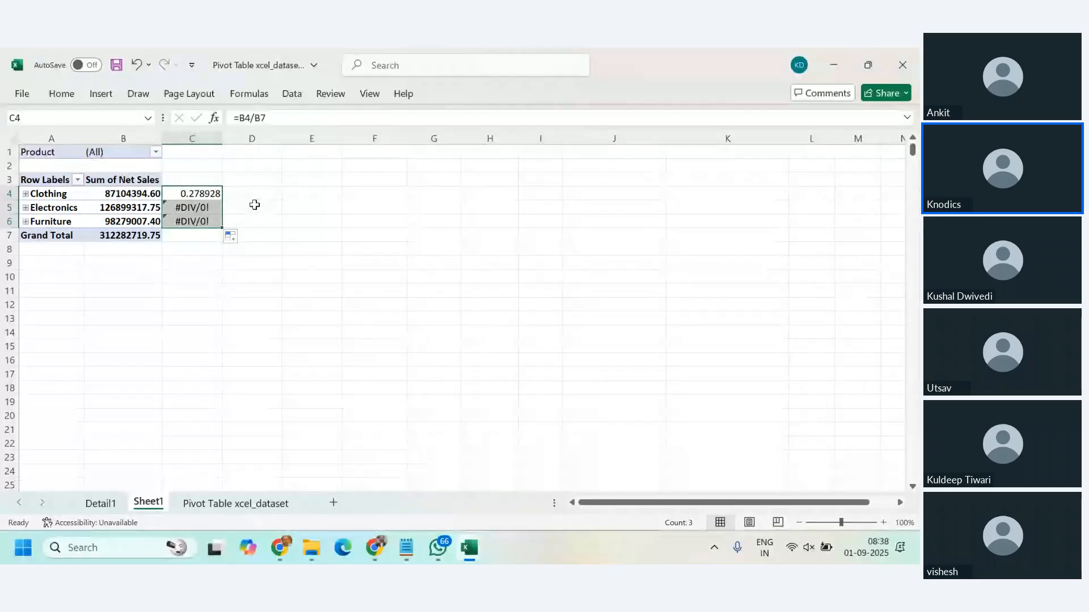
left_click(196, 194)
left_click(206, 208)
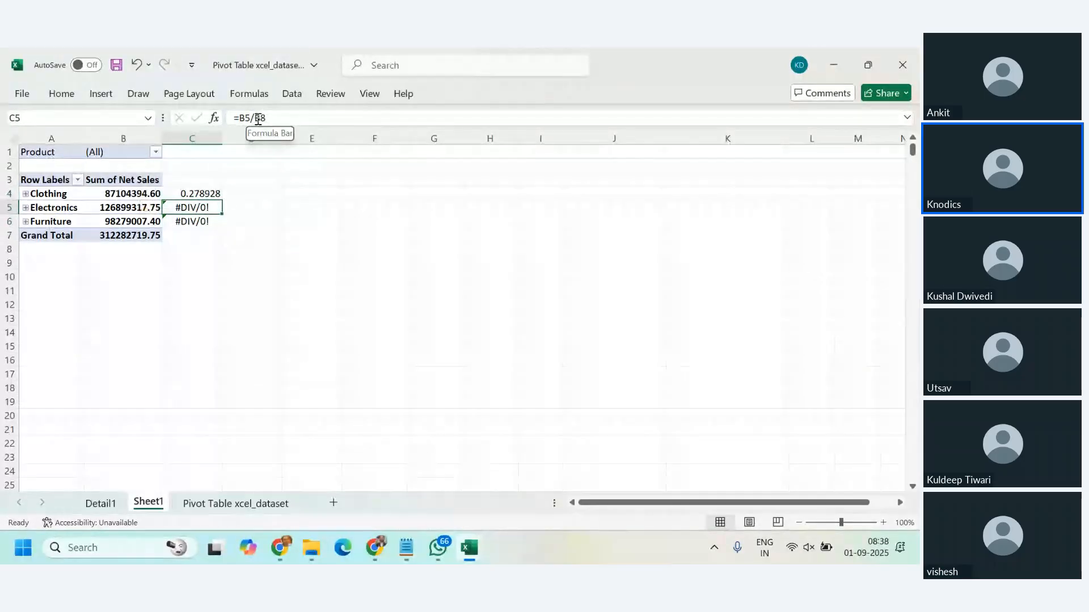
double_click(257, 119)
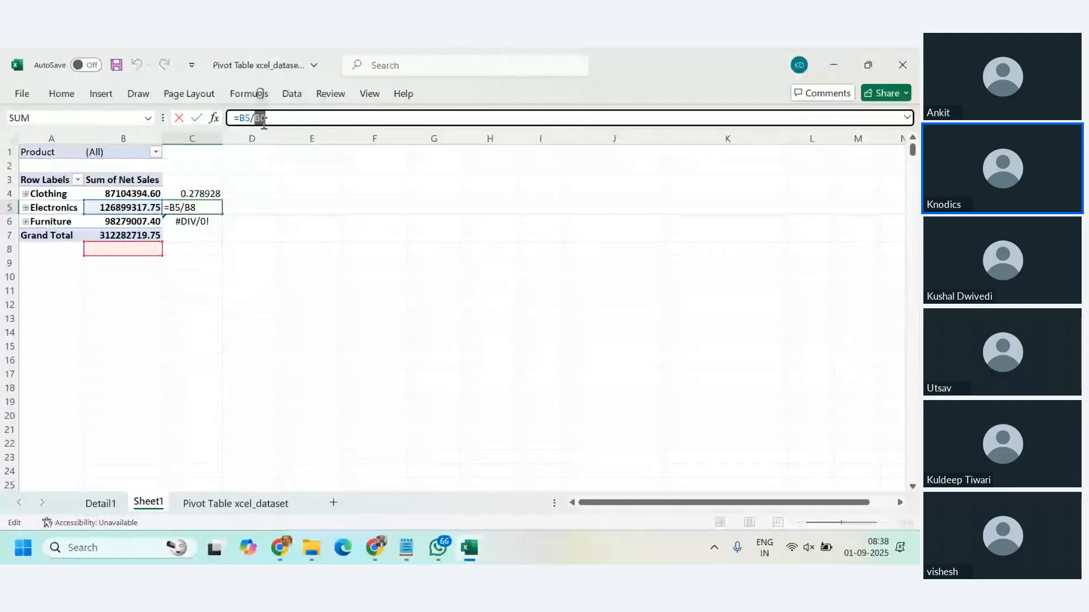
key("Escape")
Step: Make the grand total reference absolute so C4 reads =B4/$B$7, and fill the formula down to C6
left_click(211, 193)
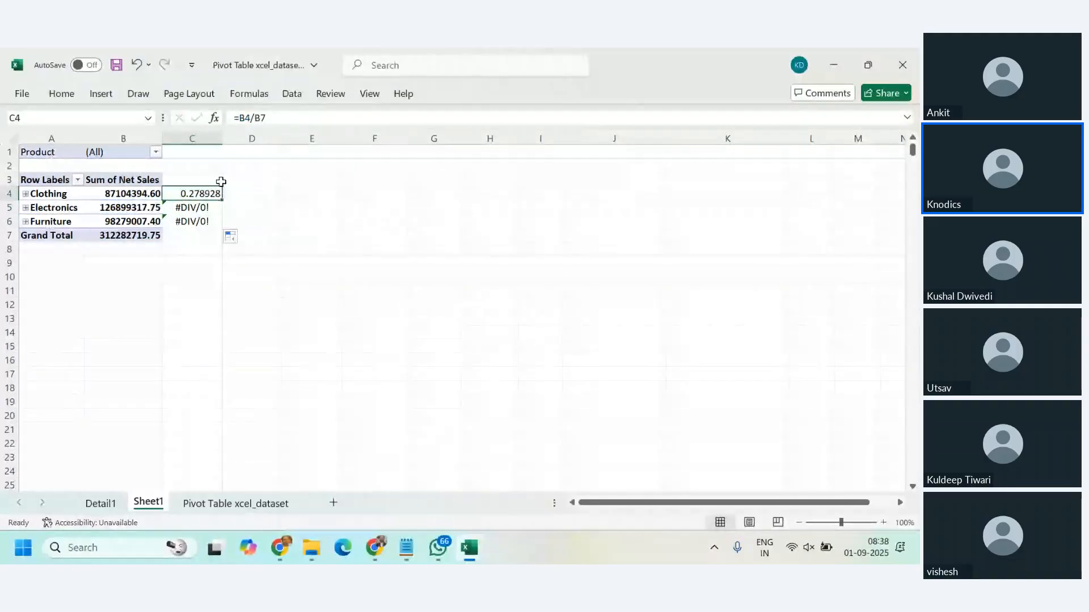
left_click(260, 117)
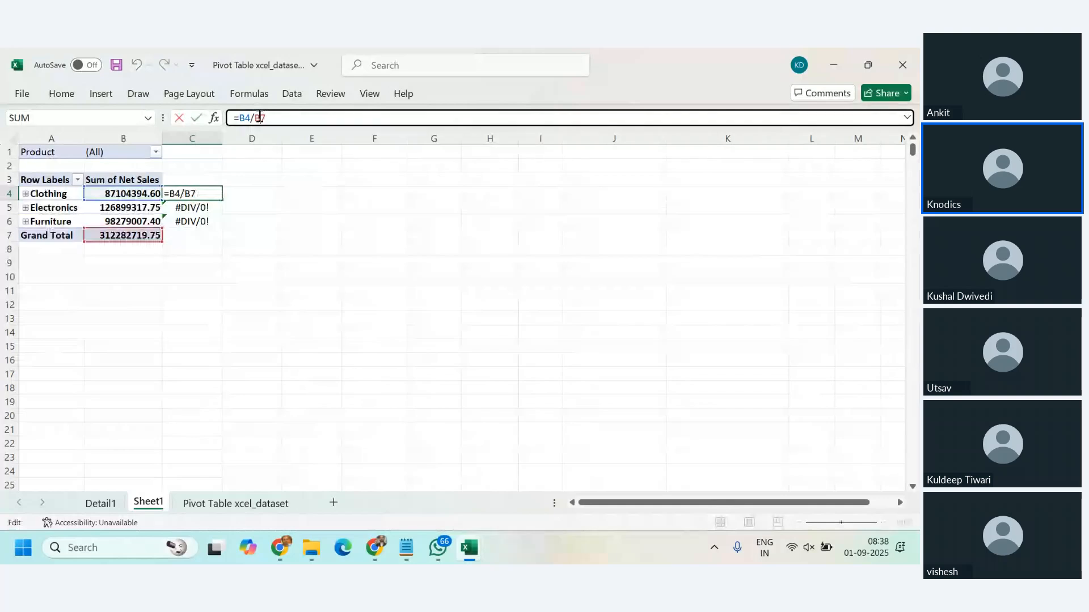
key("F4")
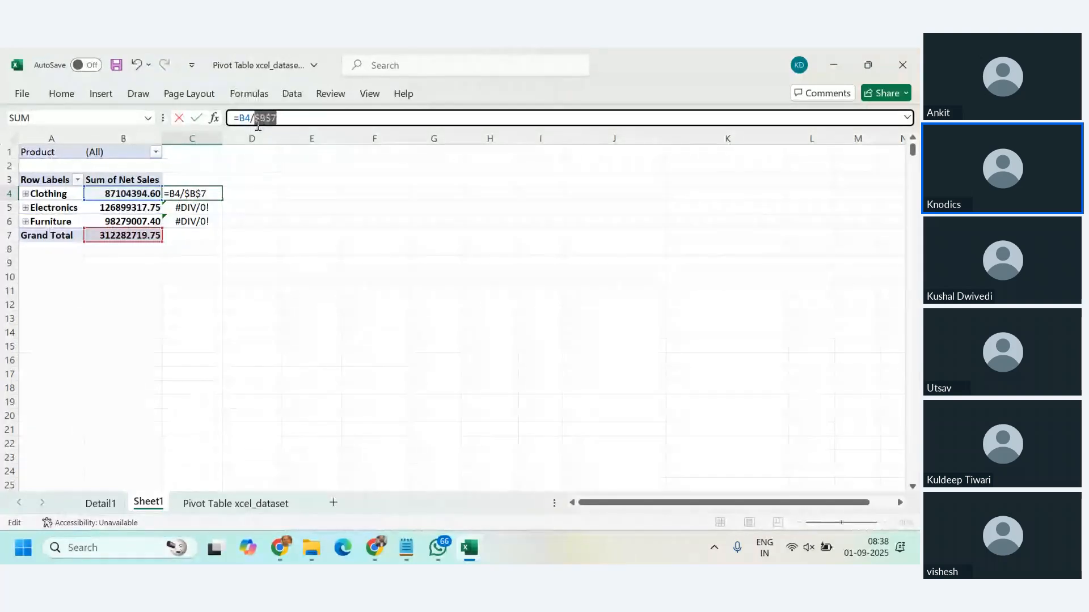
key("Return")
left_click(217, 194)
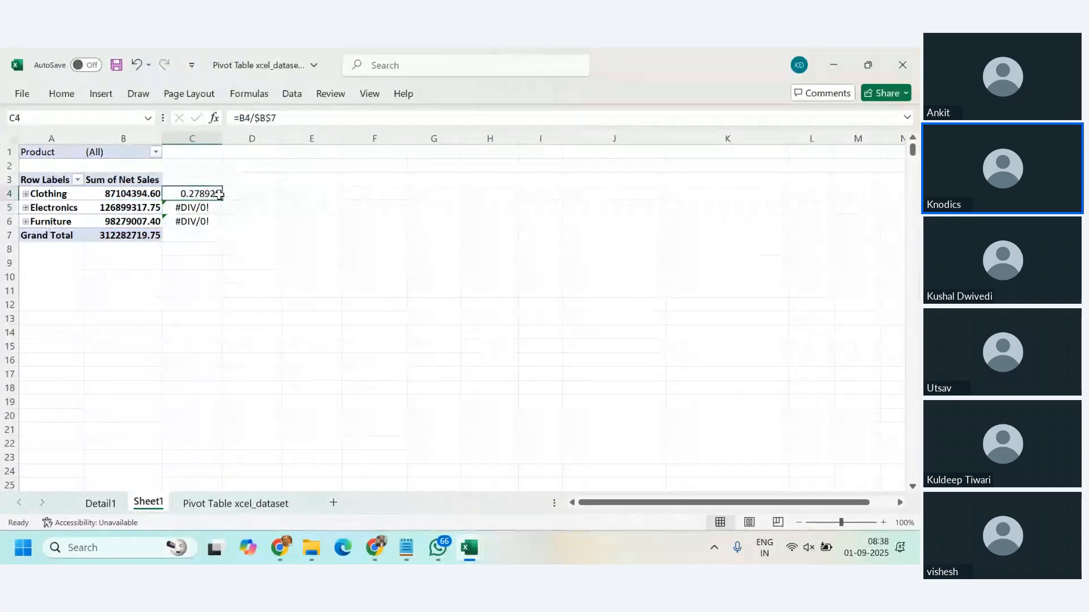
left_click_drag(219, 195, 223, 227)
left_click(374, 235)
Step: Format the shares in C4:C6 as percentages with two decimal places
left_click(61, 94)
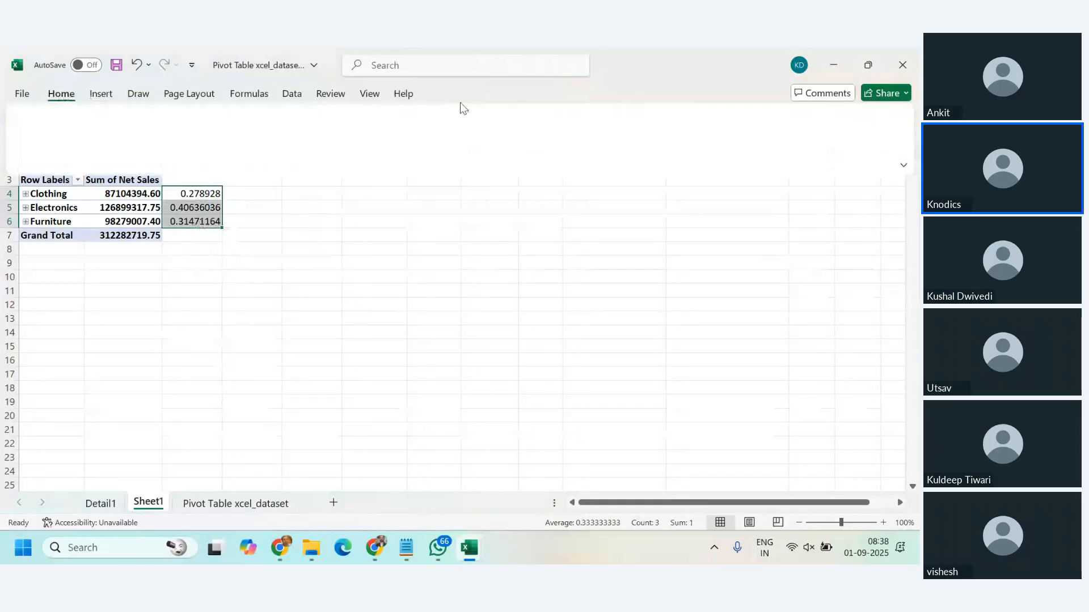
left_click(443, 144)
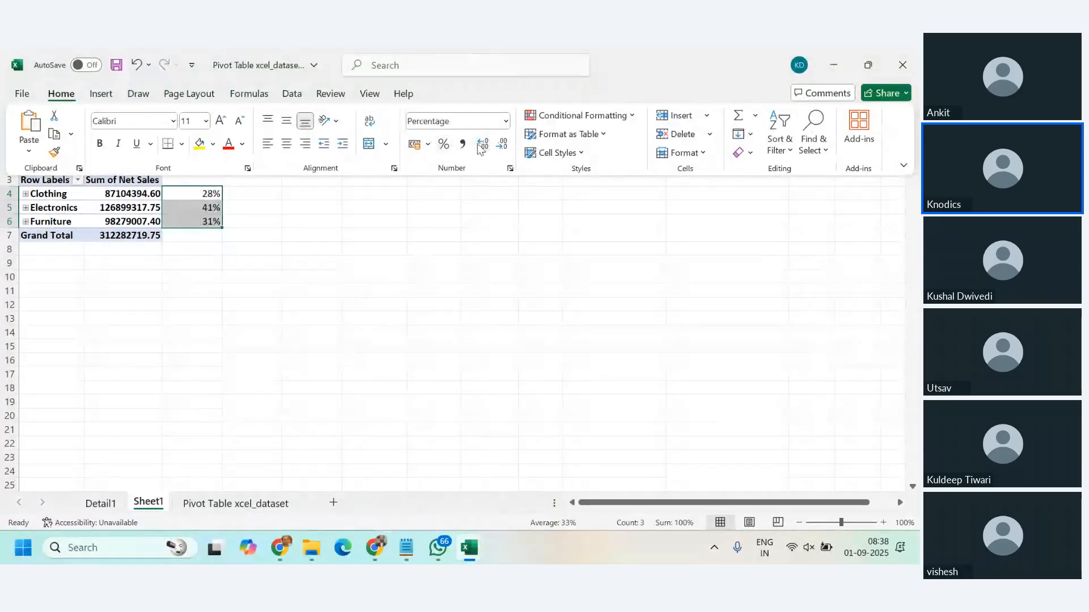
double_click(484, 148)
left_click(419, 200)
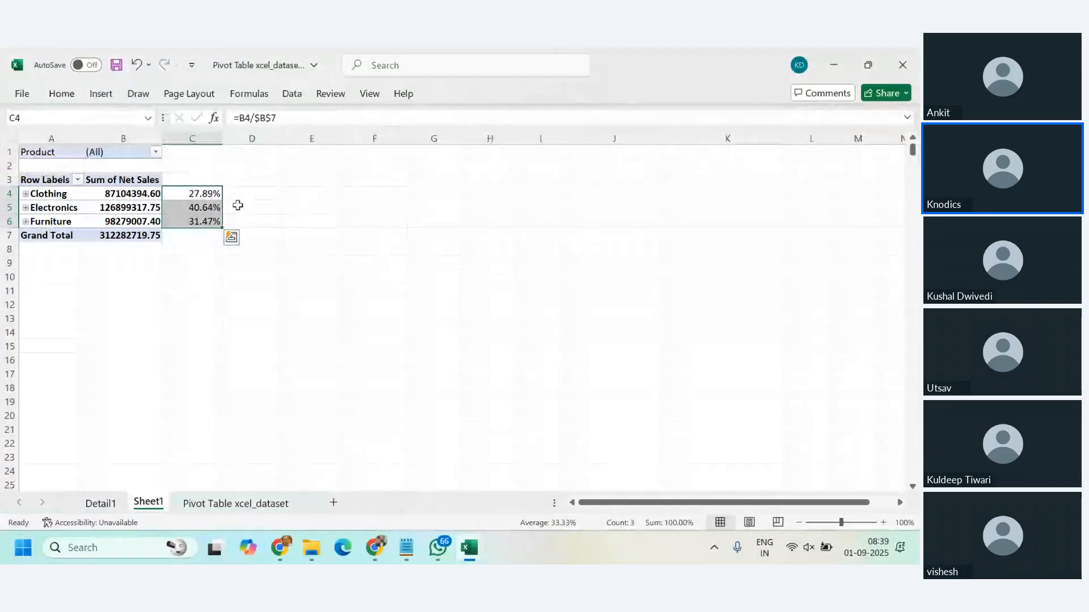
Step: Check the share formulas for Clothing, Electronics and Furniture in cells C4, C5 and C6
left_click(213, 196)
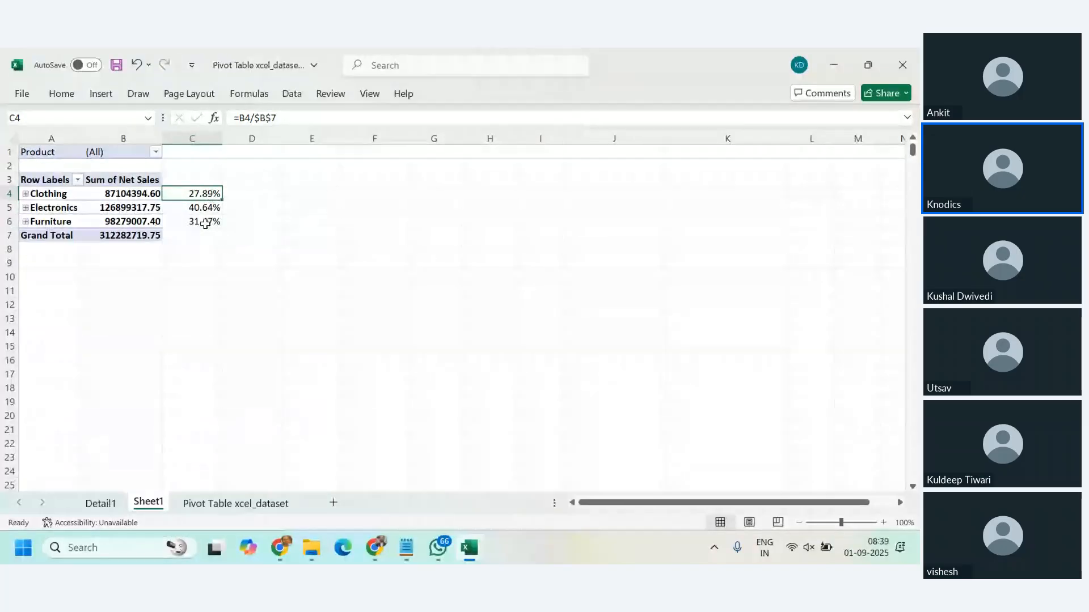
left_click(205, 209)
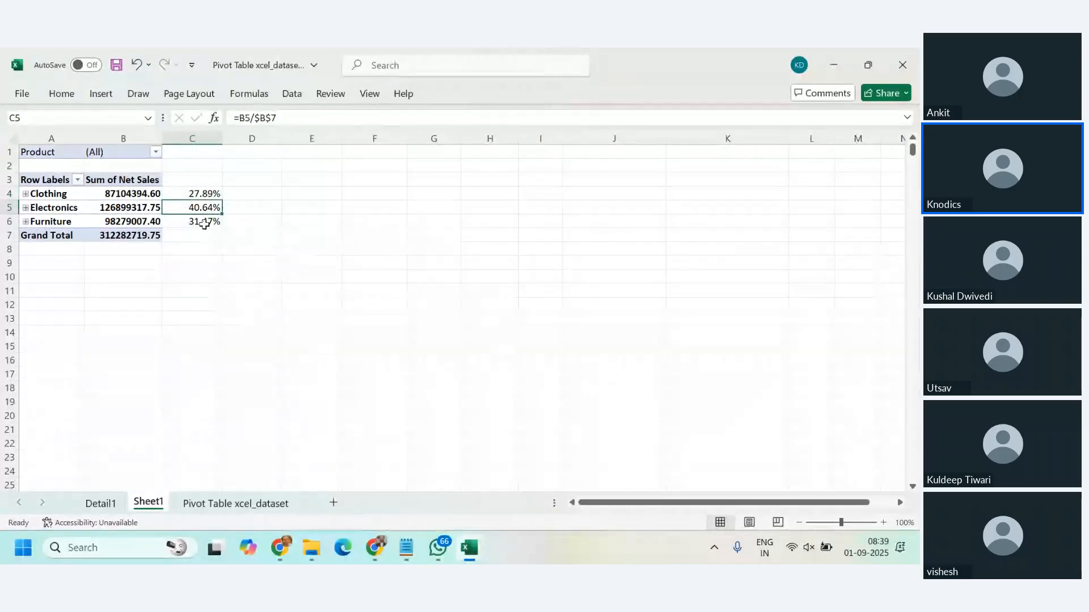
left_click(204, 225)
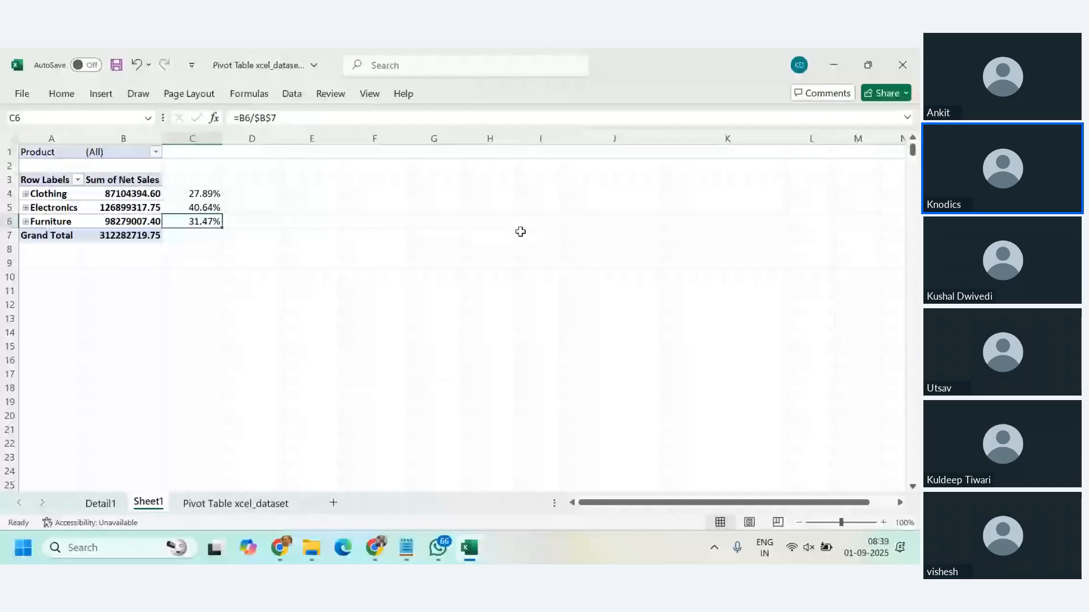
Step: Expand the Clothing, Furniture and Electronics rows, examine the percentages in C4:C6, and collapse all three categories again
left_click(25, 195)
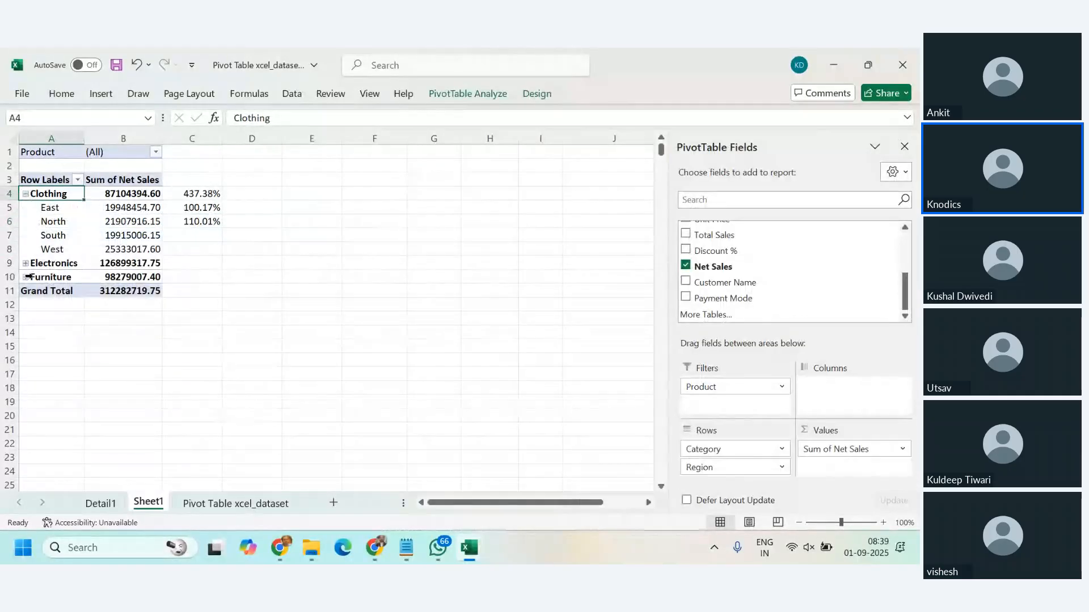
left_click(26, 277)
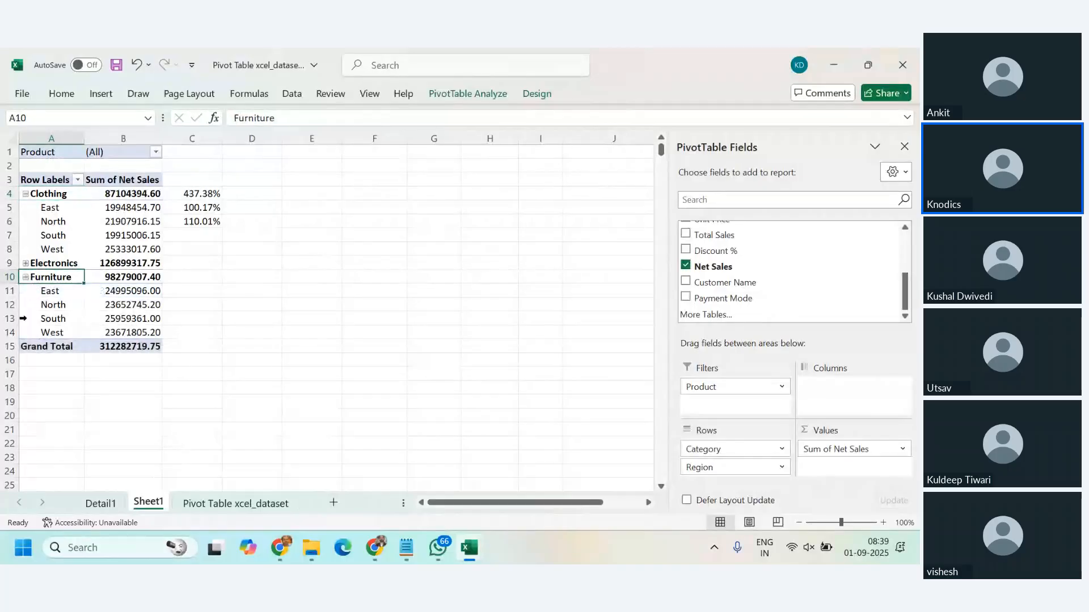
left_click(25, 264)
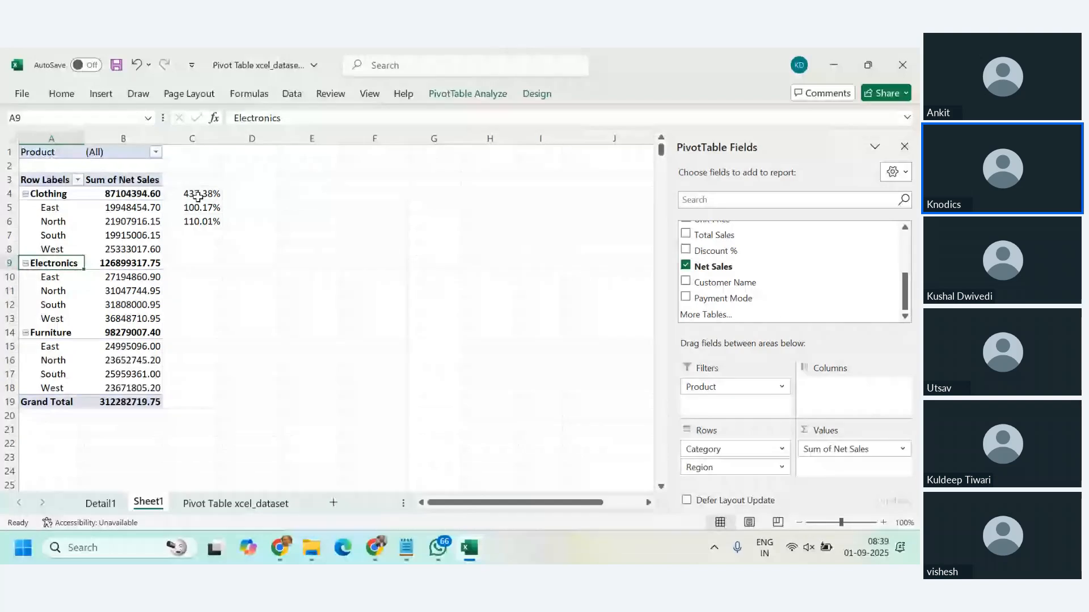
left_click_drag(197, 196, 197, 221)
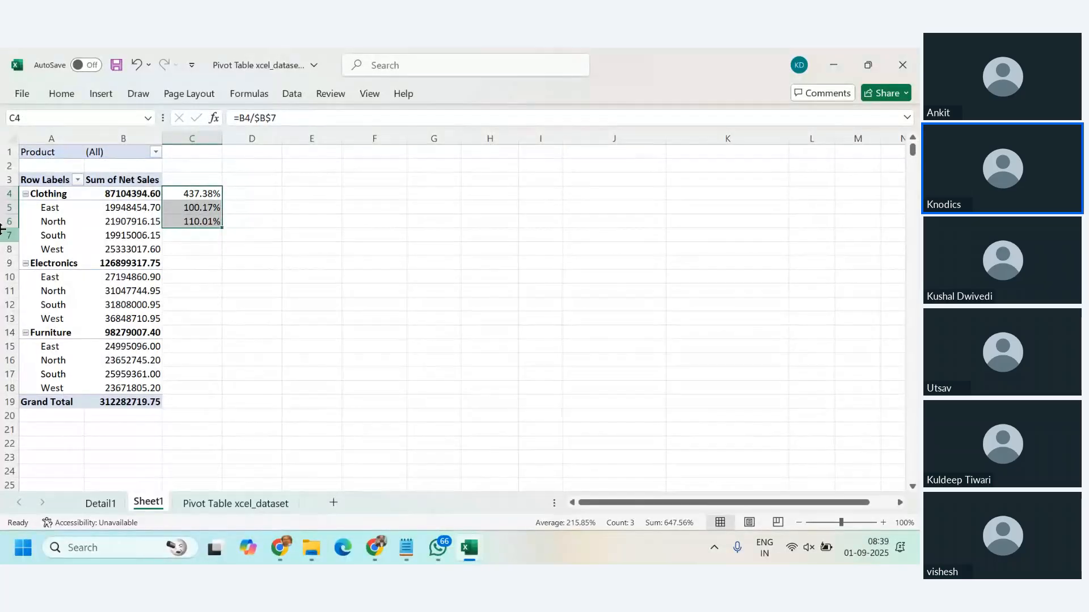
left_click(25, 332)
left_click(25, 263)
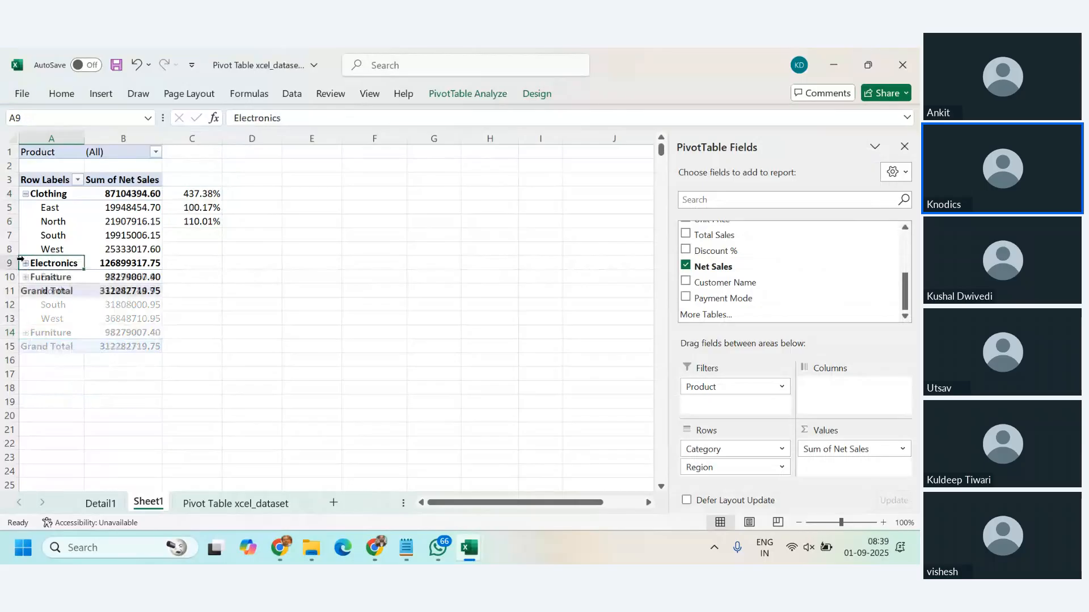
left_click(25, 193)
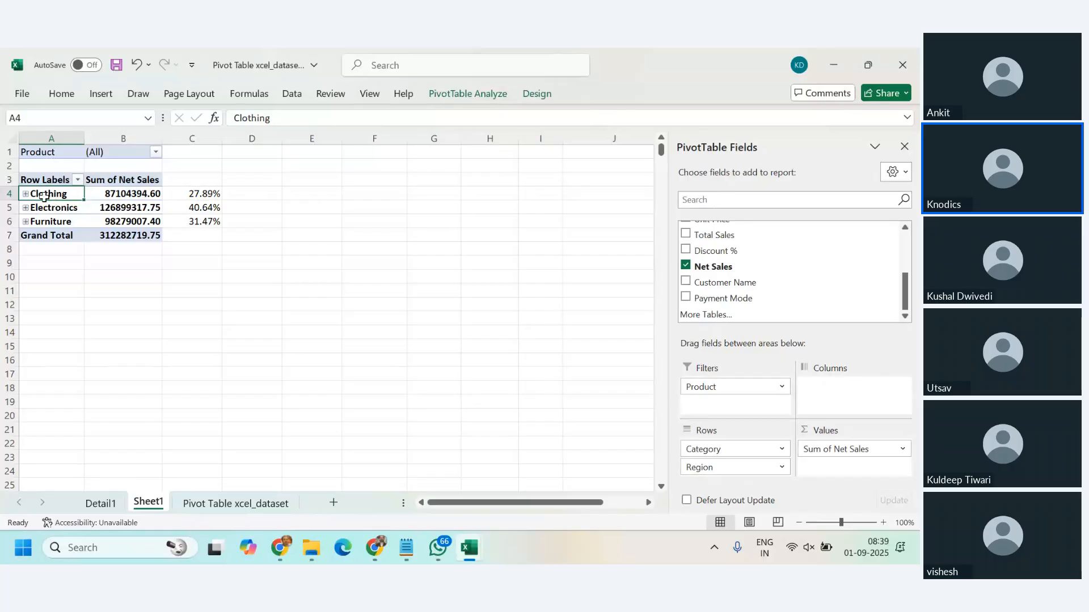
Step: Expand the Clothing and Electronics rows once more to compare their layout with the external percentages, and collapse both
left_click(26, 194)
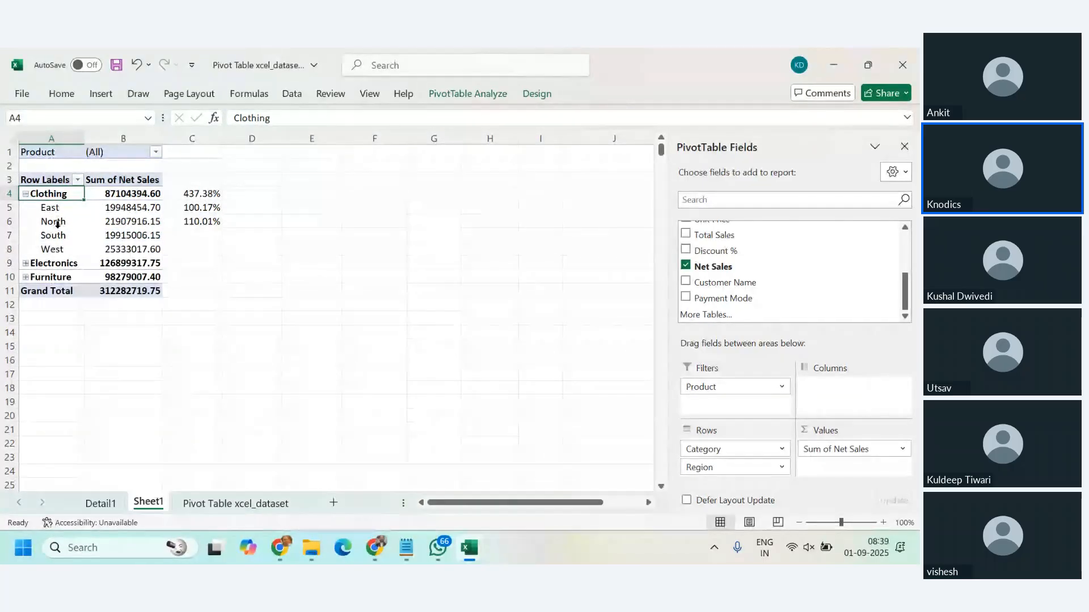
left_click(28, 264)
left_click(25, 263)
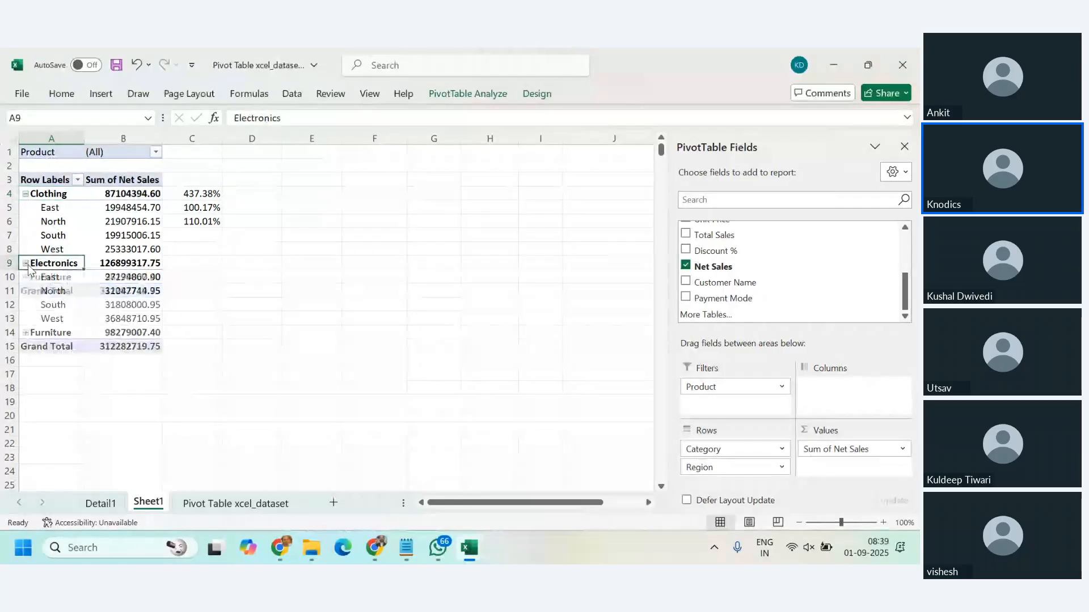
left_click(26, 263)
left_click(25, 194)
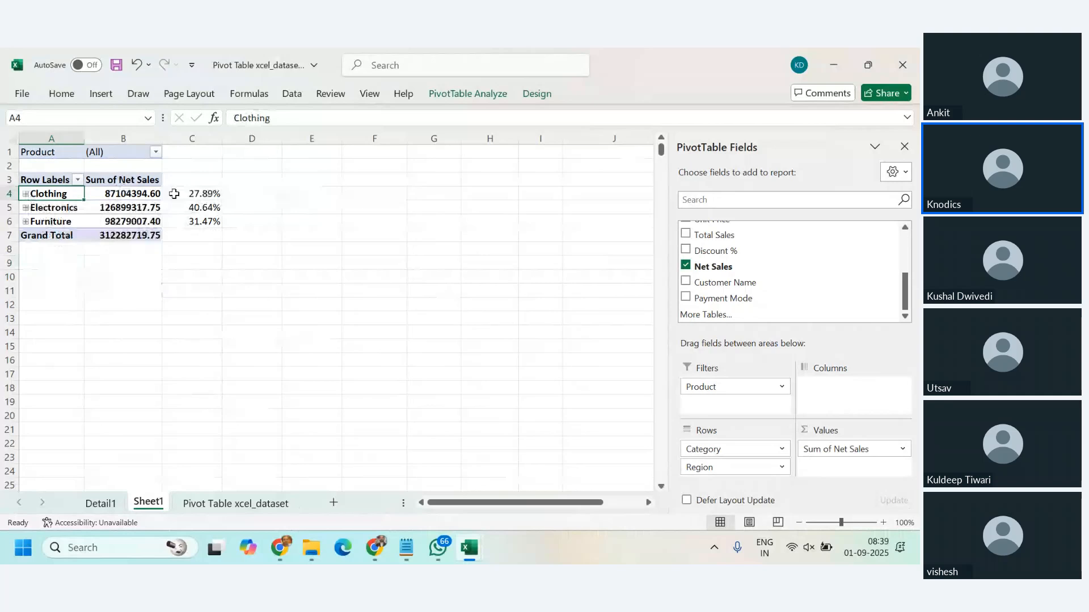
Step: Clear the share formulas from cells C4:C6
left_click_drag(174, 194, 174, 224)
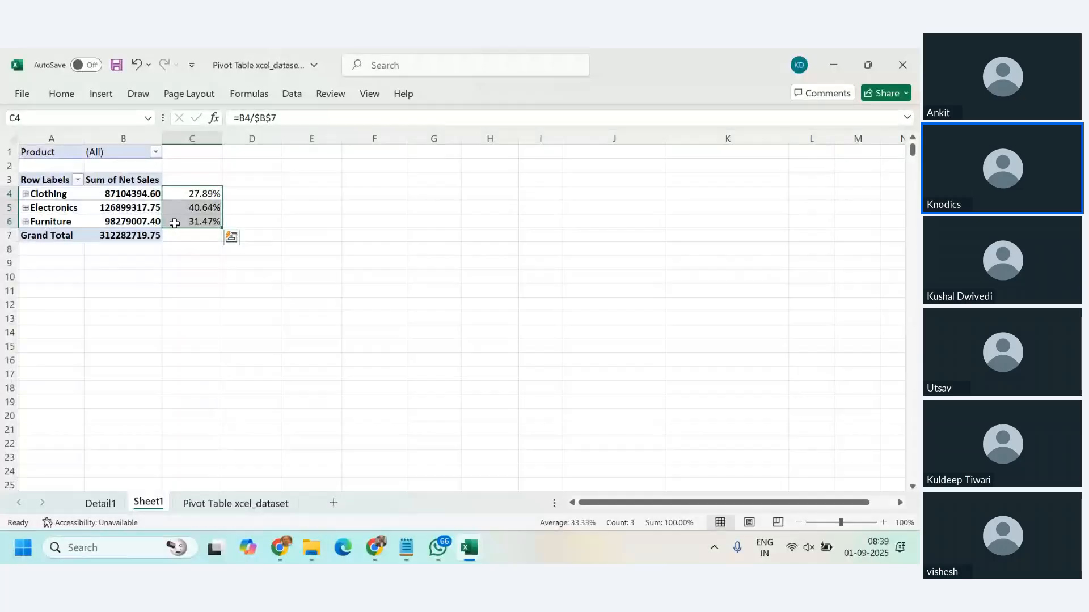
key("Delete")
left_click(196, 192)
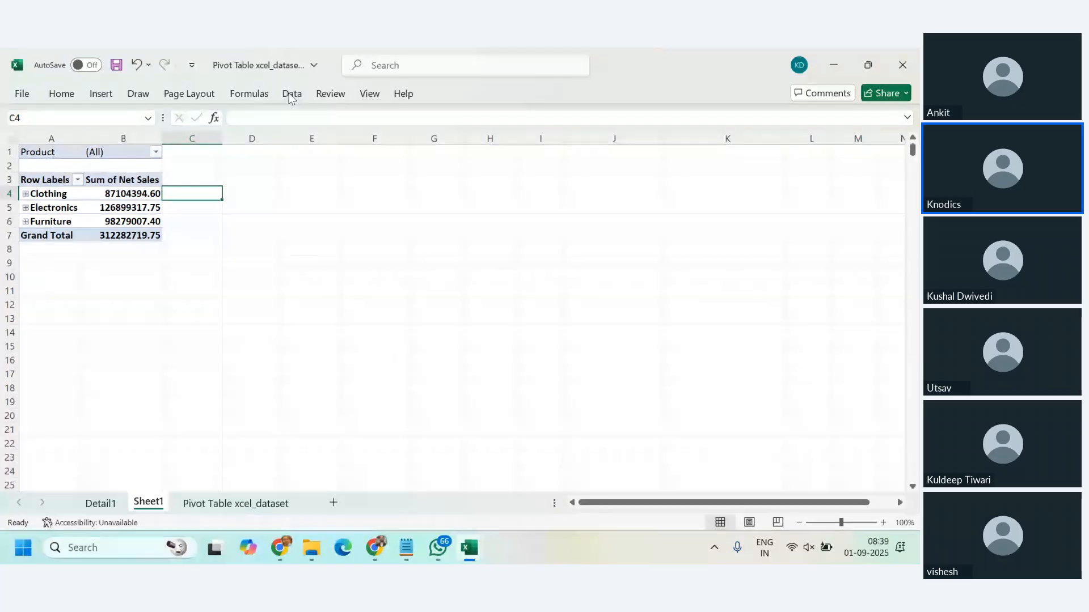
Step: Start inserting a calculated field in the PivotTable and name it Sales %
left_click(136, 195)
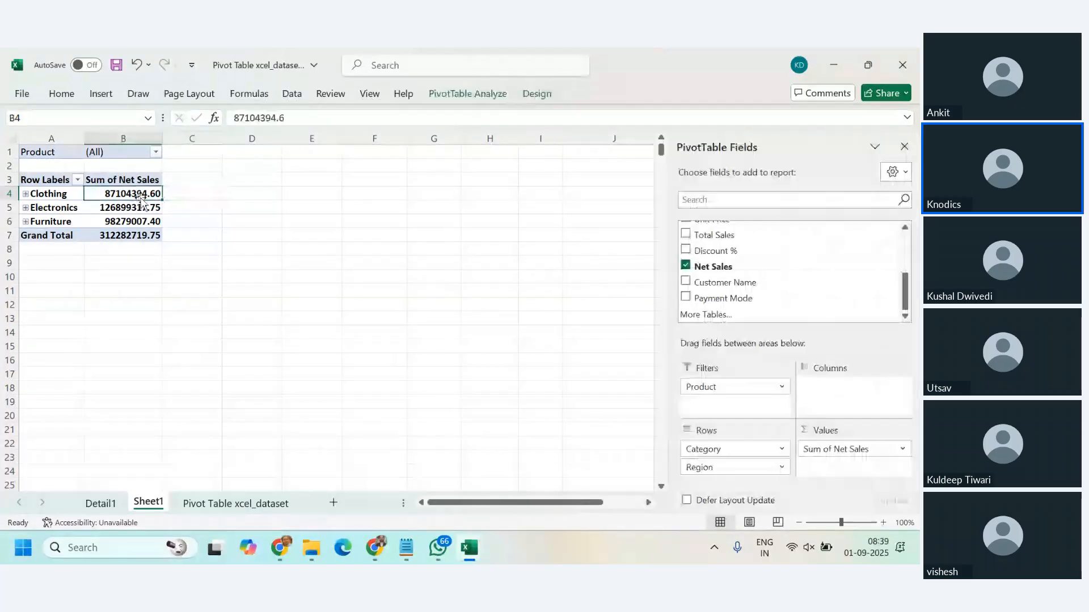
left_click(491, 100)
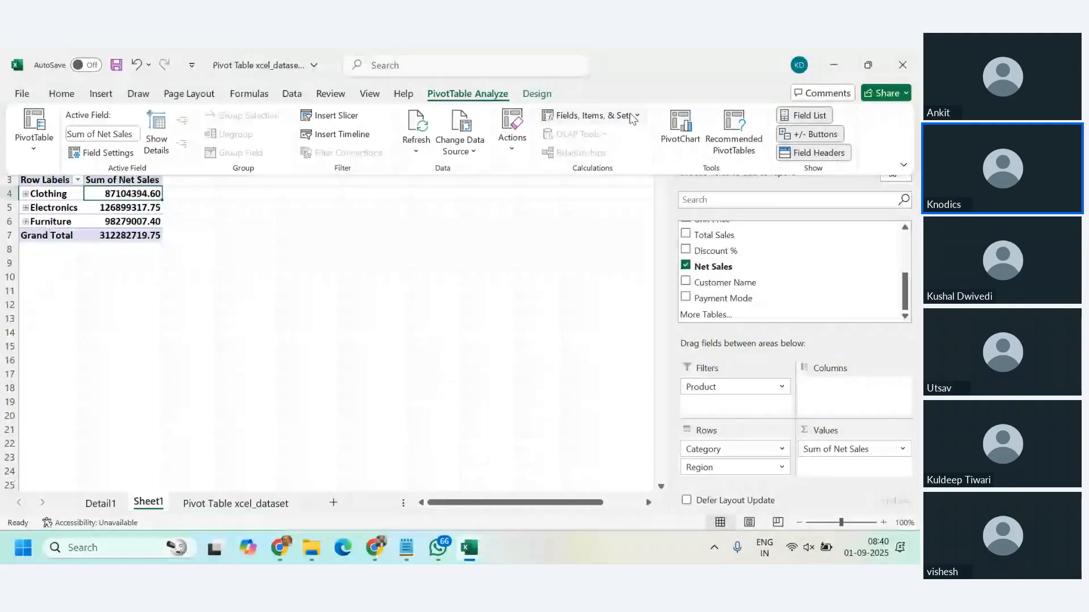
left_click(631, 117)
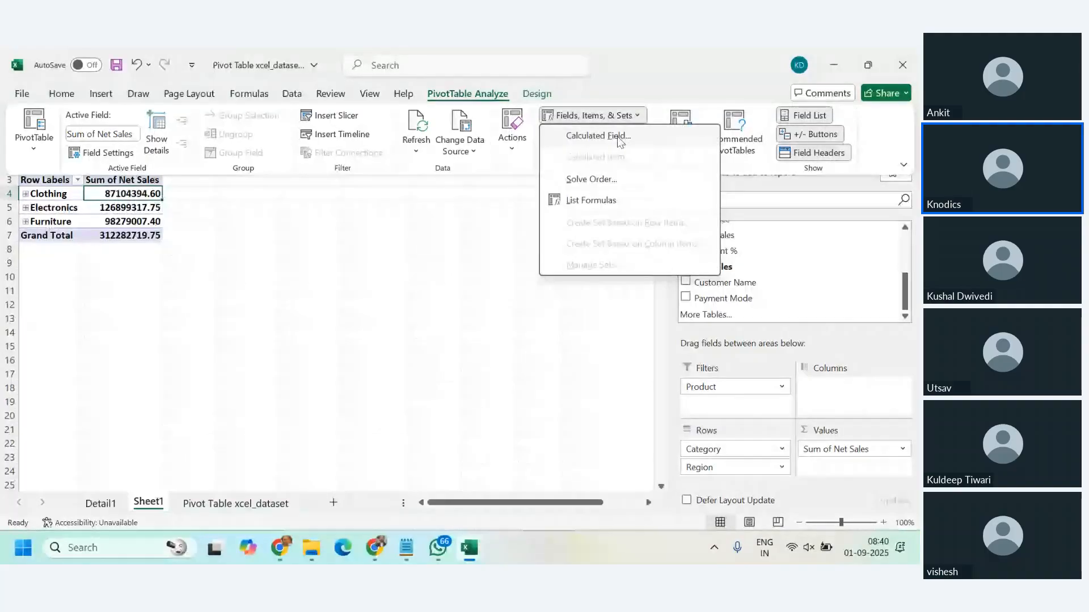
left_click(598, 136)
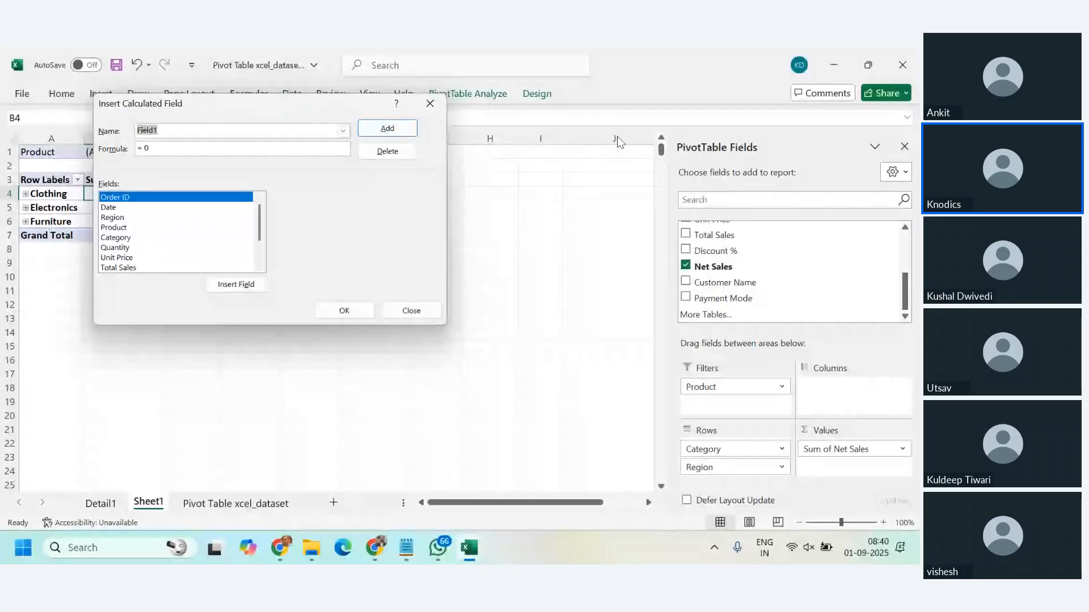
key("BackSpace")
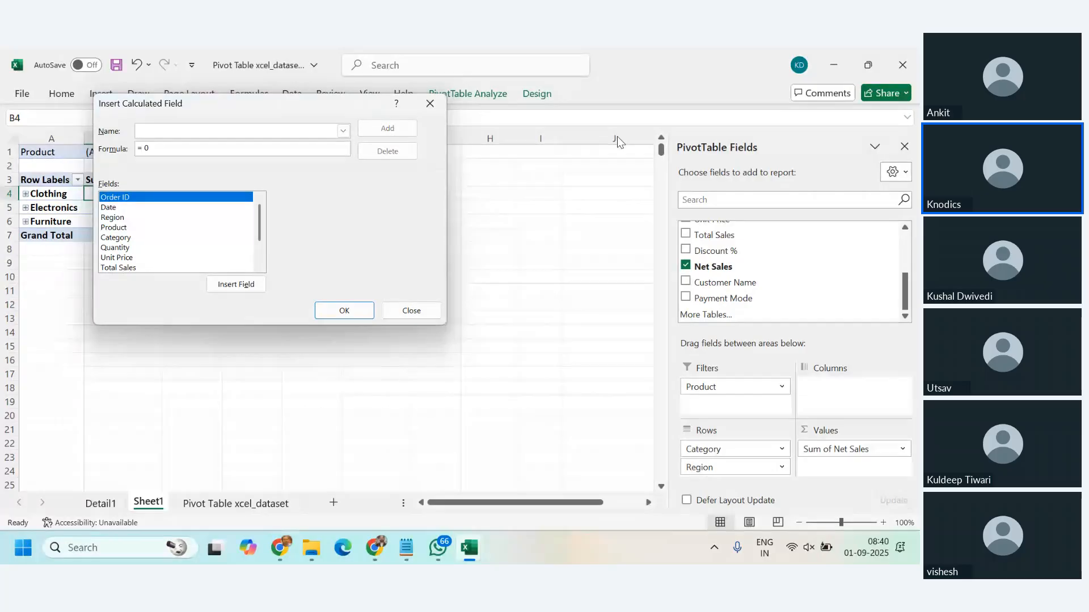
type("Sales %")
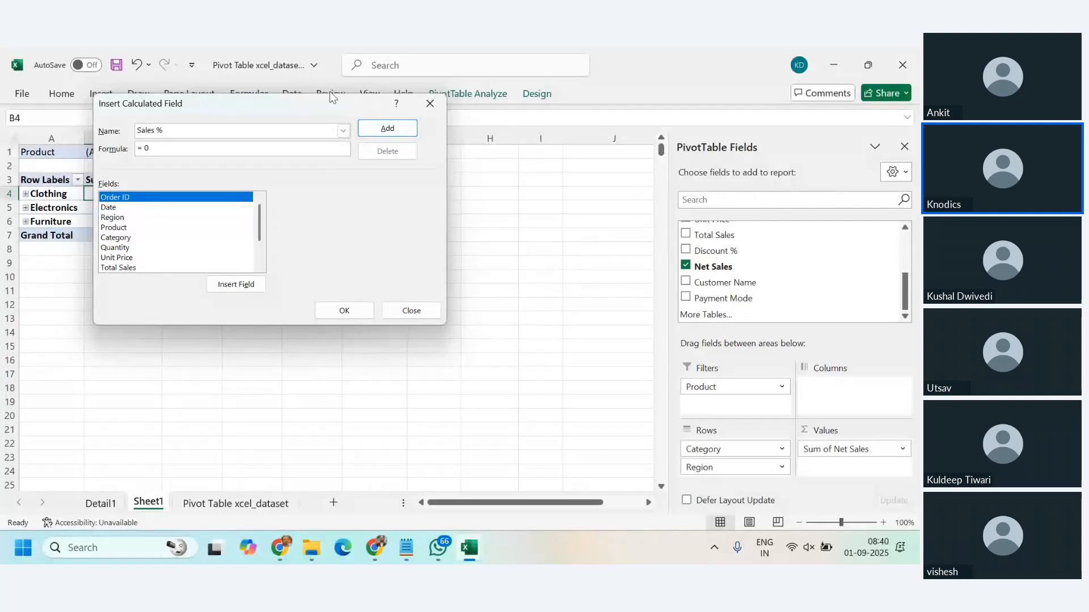
Step: Try the Net Sales field as the formula of the Sales % calculated field, and clear it again
left_click(214, 147)
left_click_drag(259, 226, 262, 253)
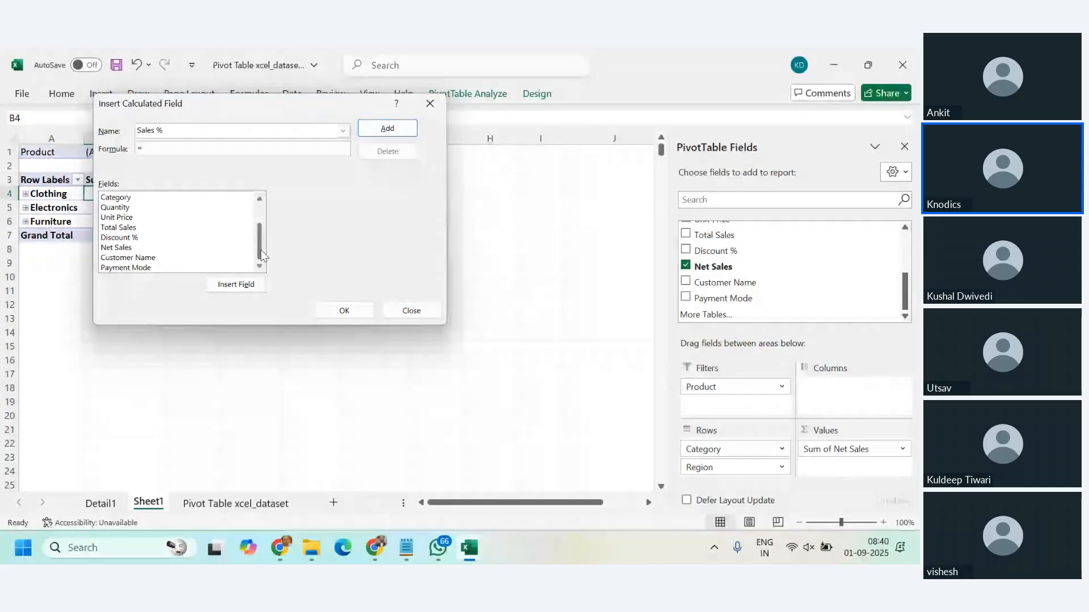
left_click(122, 249)
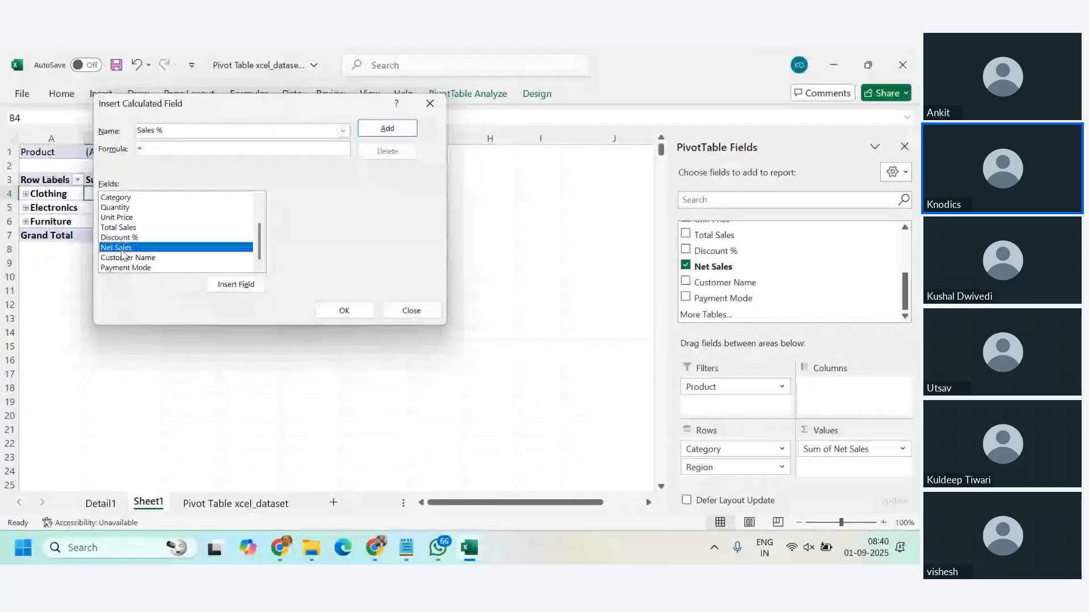
double_click(122, 250)
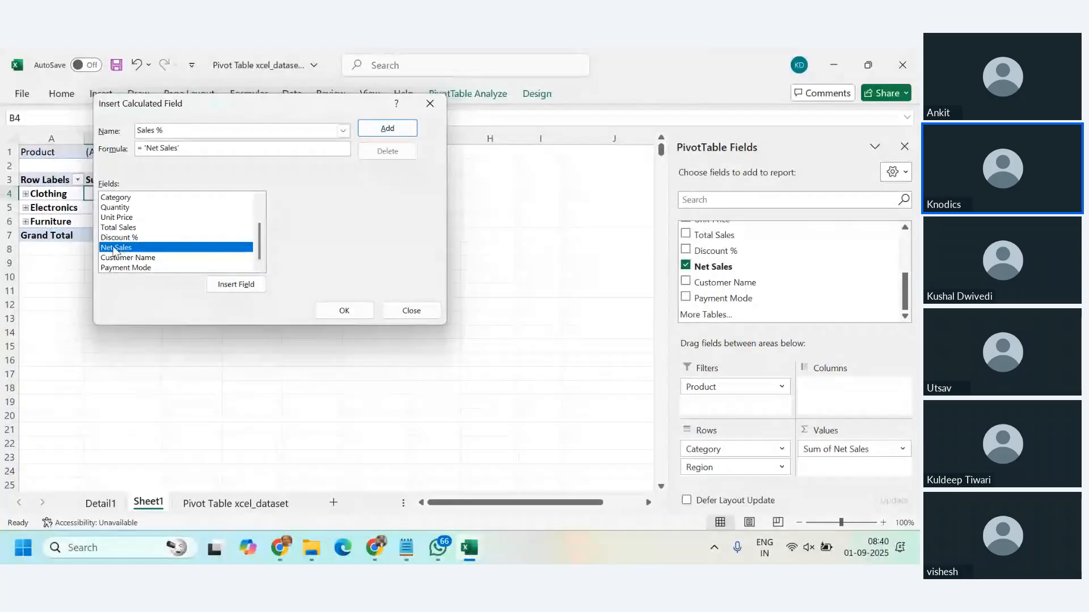
left_click(213, 150)
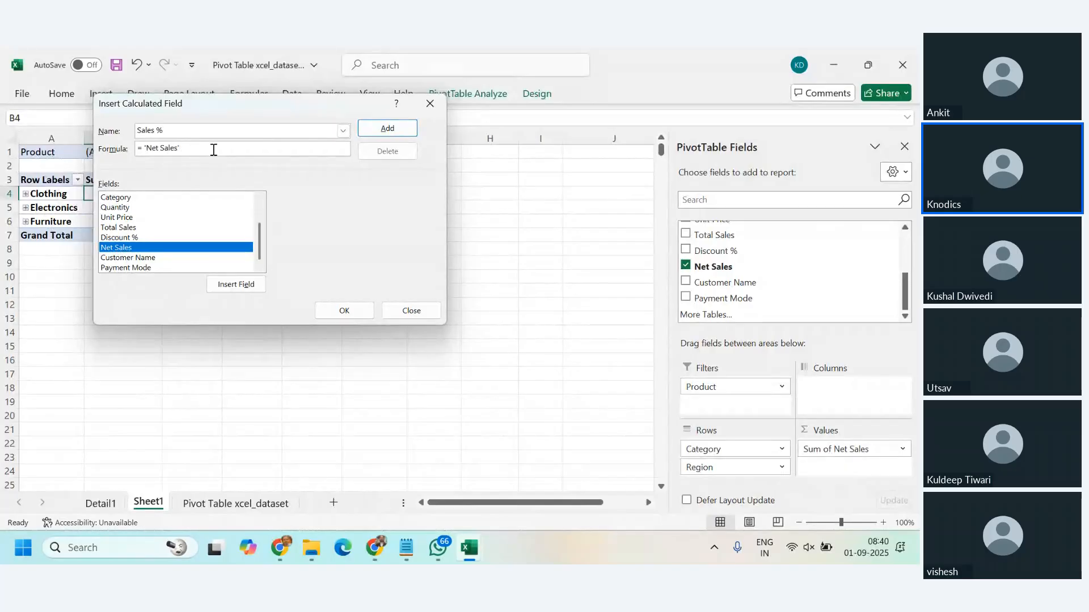
left_click_drag(168, 150, 143, 150)
key("BackSpace")
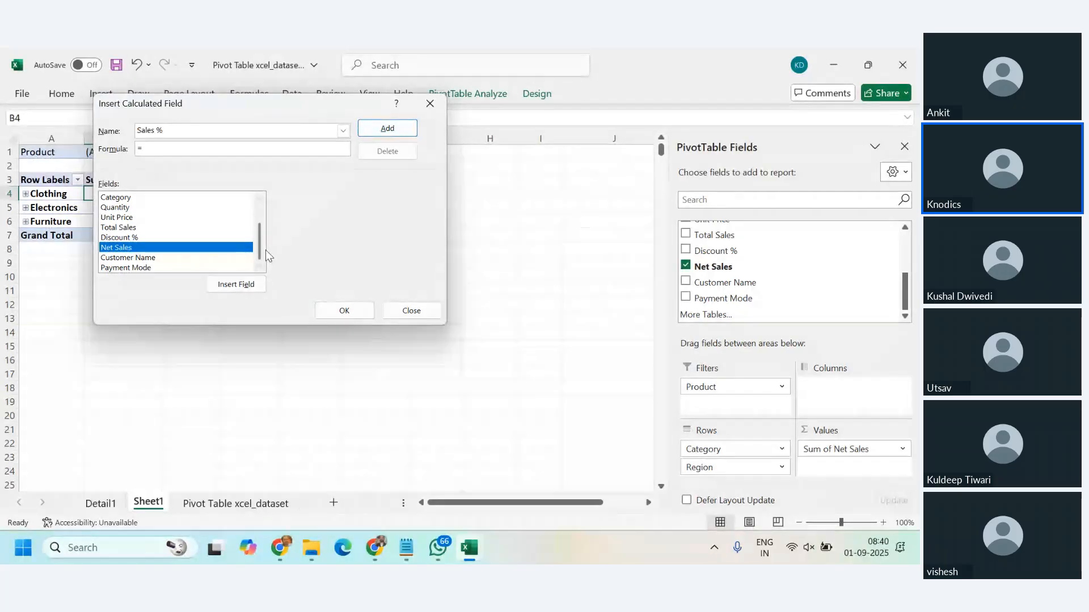
Step: Try the formula = Category/ 'Net Sales' for the Sales % calculated field and discard the field without adding it
scroll(265, 250, "up", 2)
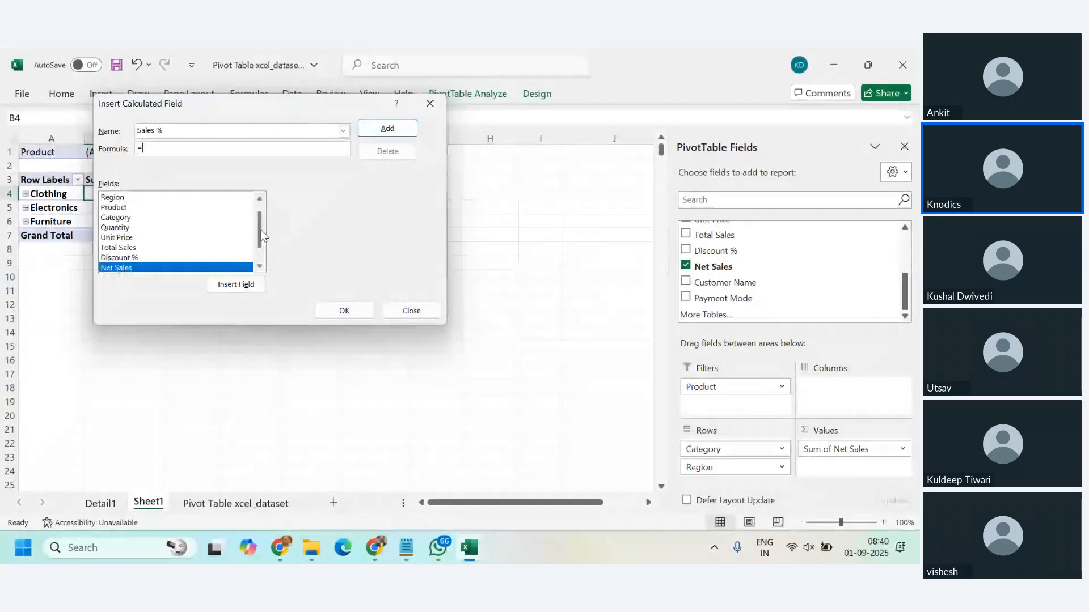
double_click(116, 227)
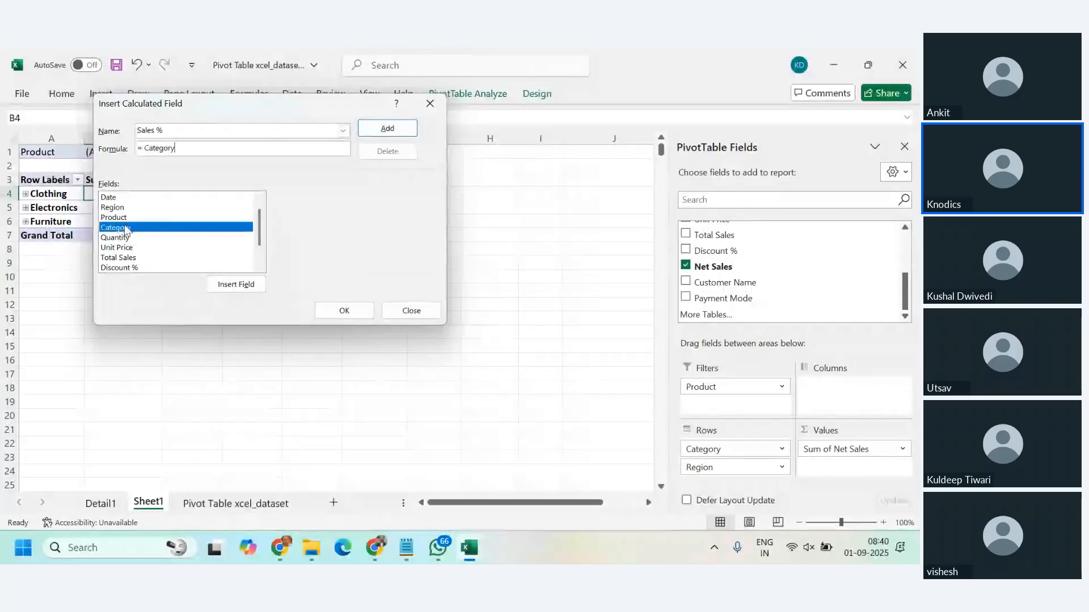
type("/")
scroll(170, 238, "down", 1)
left_click(122, 247)
left_click(236, 284)
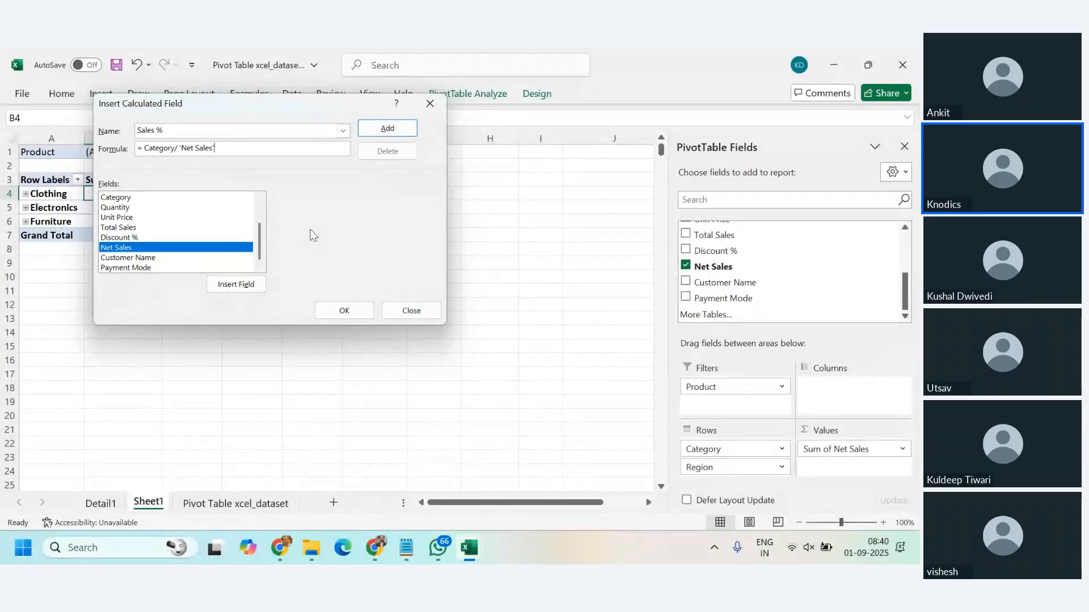
left_click(425, 313)
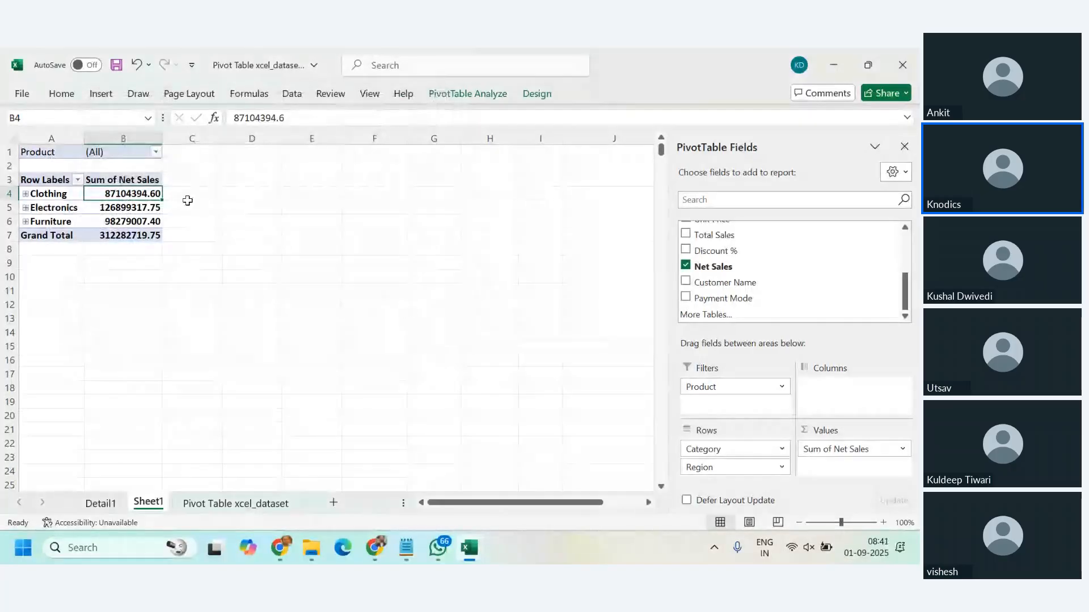
Step: Look at the value field settings of Sum of Net Sales and close them without changes
key("Down")
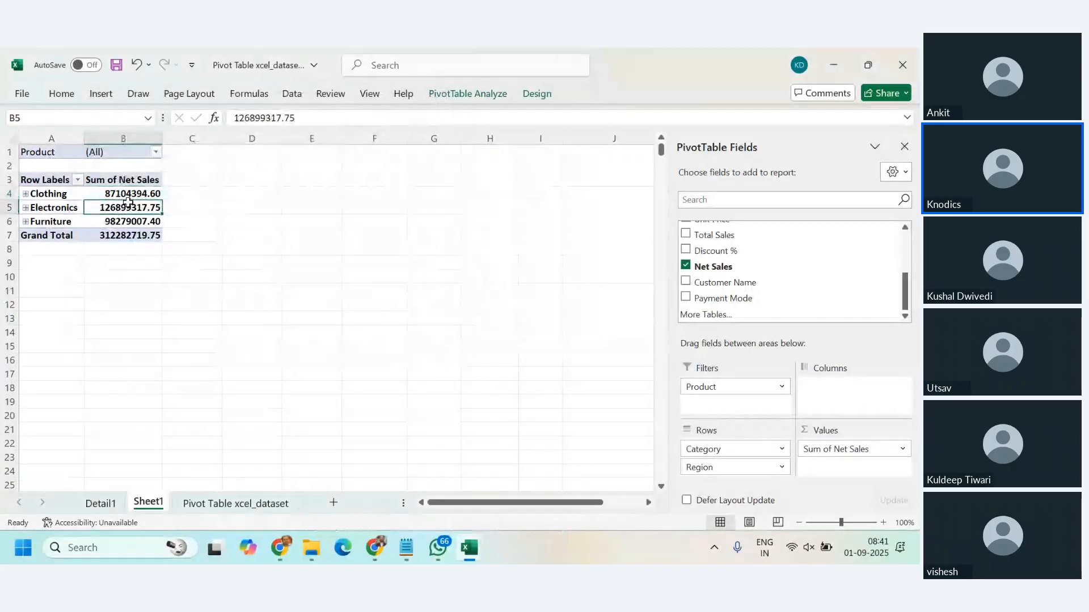
left_click(477, 94)
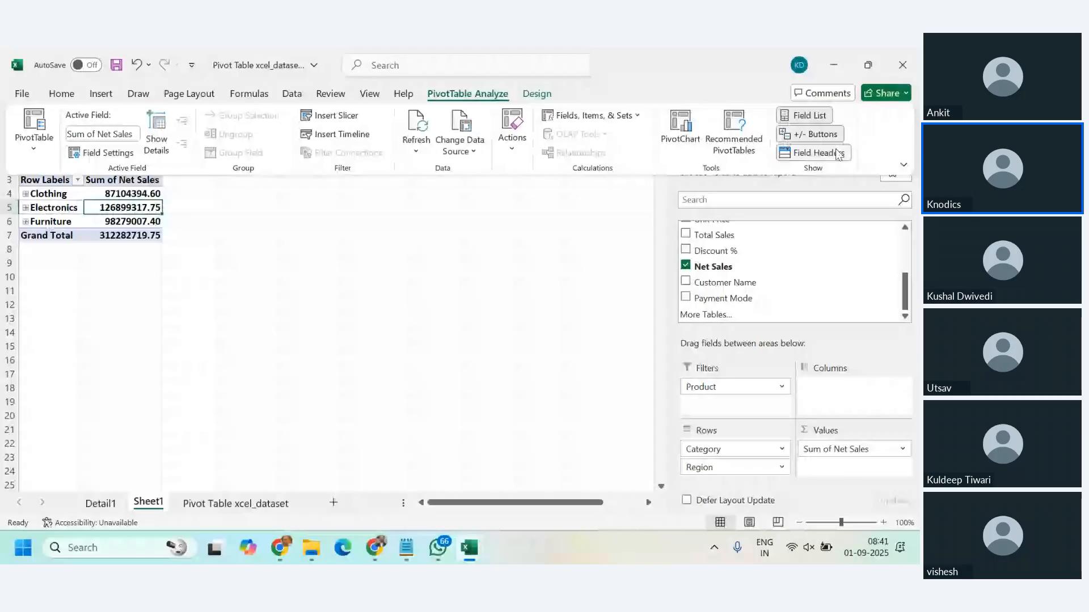
left_click(902, 449)
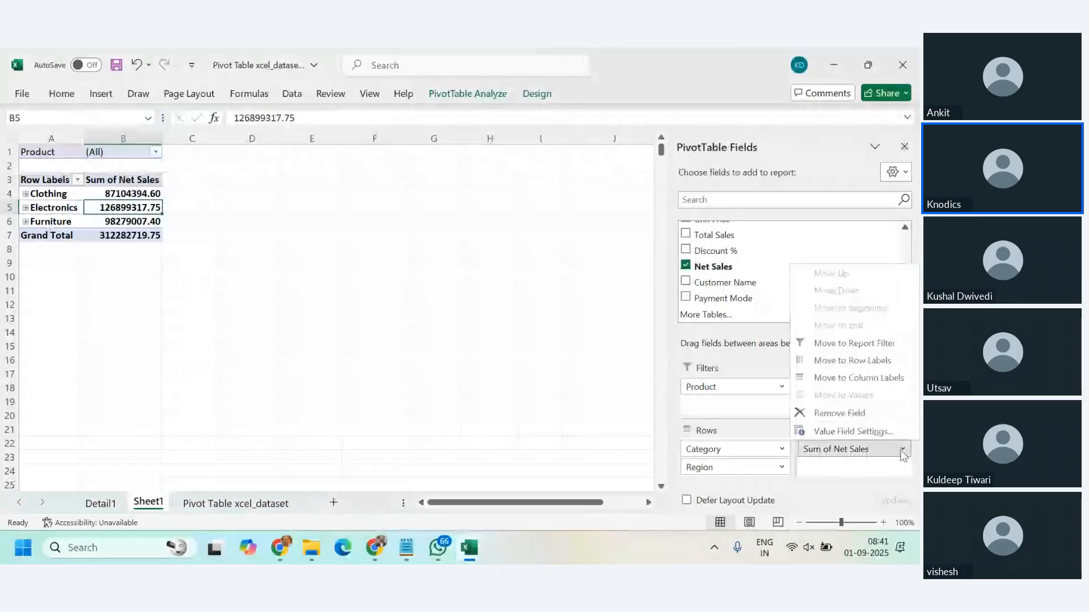
left_click(872, 430)
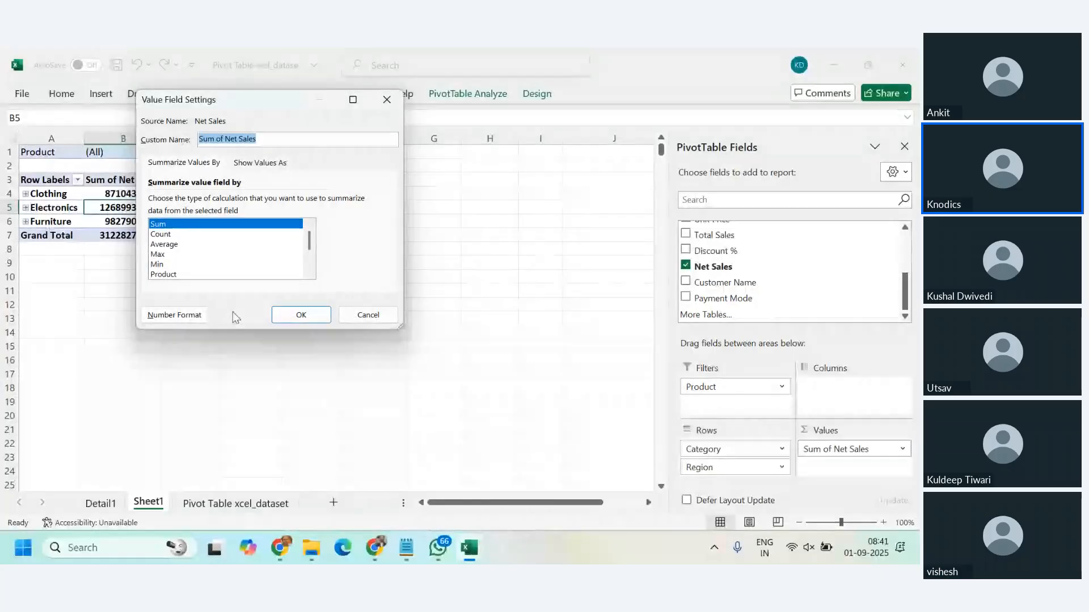
left_click(367, 315)
left_click(490, 235)
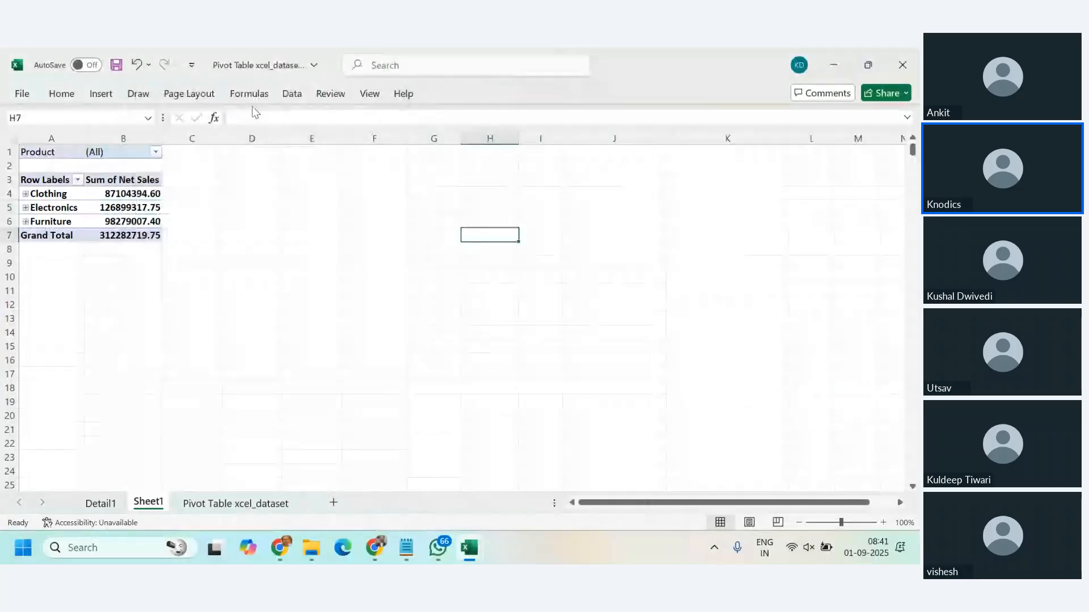
left_click(143, 210)
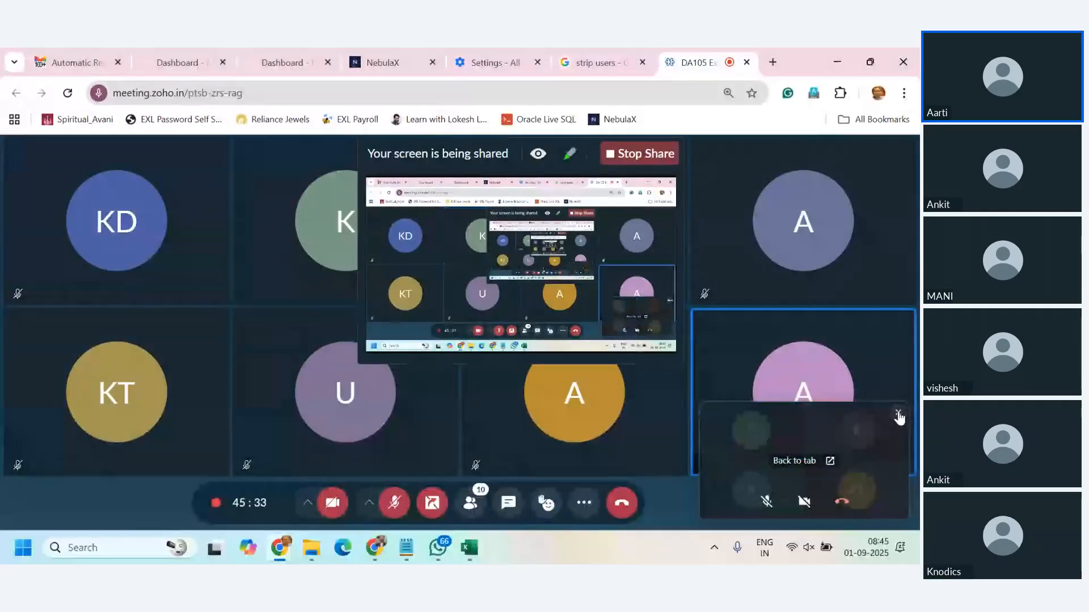
Step: Close the floating meeting window and switch to the Pivot Table xcel_dataset workbook in Excel
left_click(898, 414)
mouse_move(468, 547)
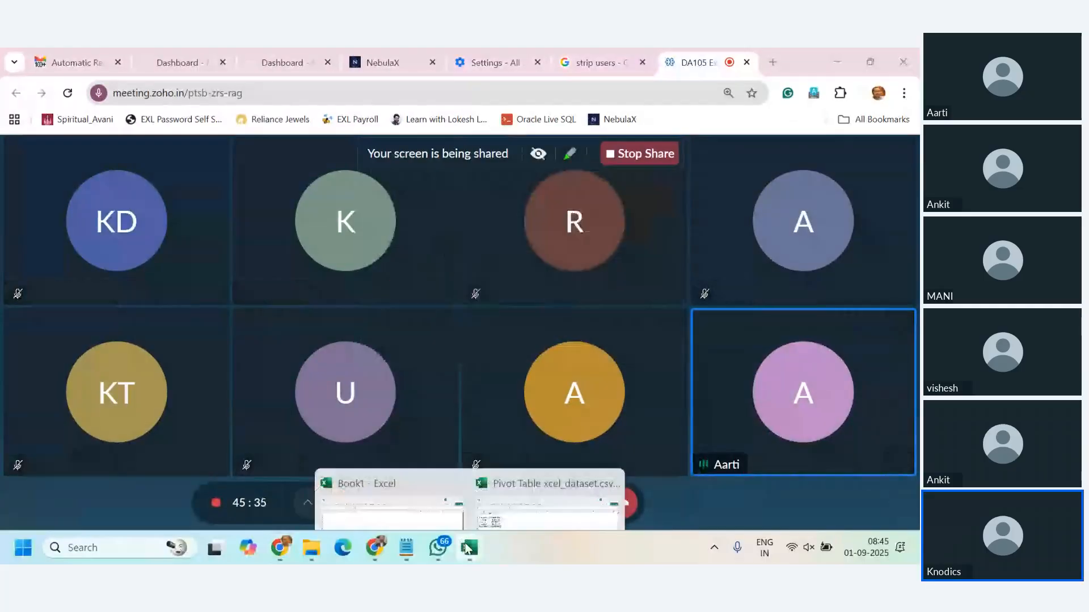
left_click(535, 483)
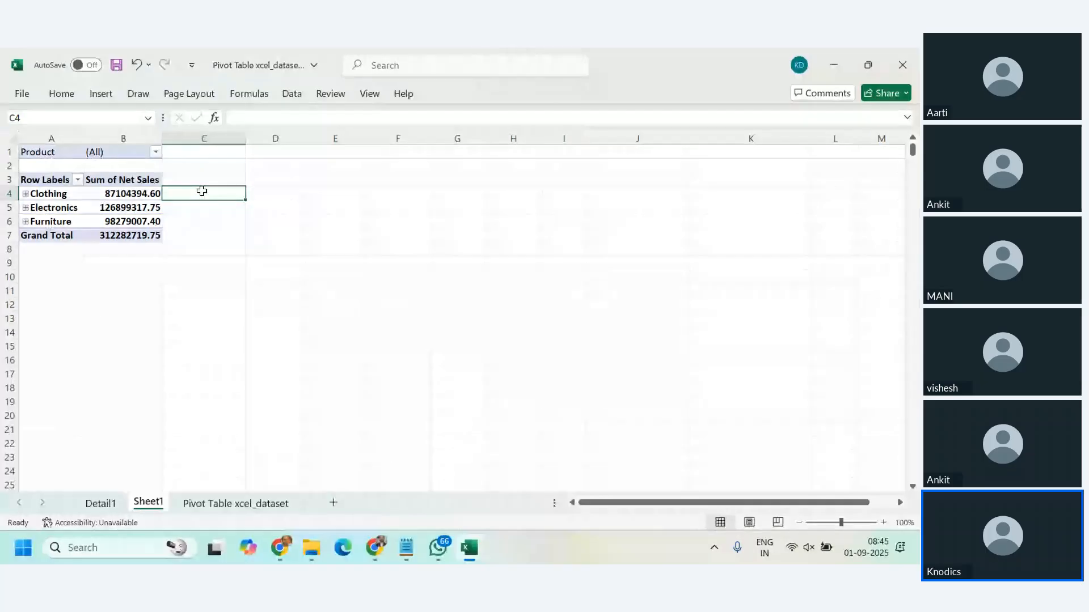
Step: Enter the share formula =B4/$B$7 in cell C4 and fill it down to C6
type("=")
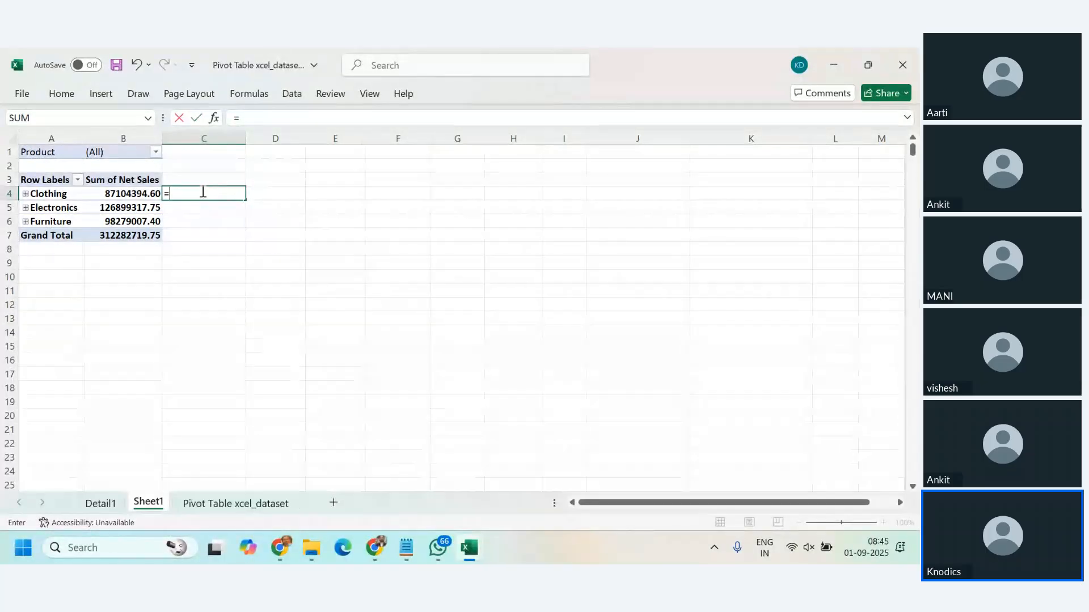
key("BackSpace")
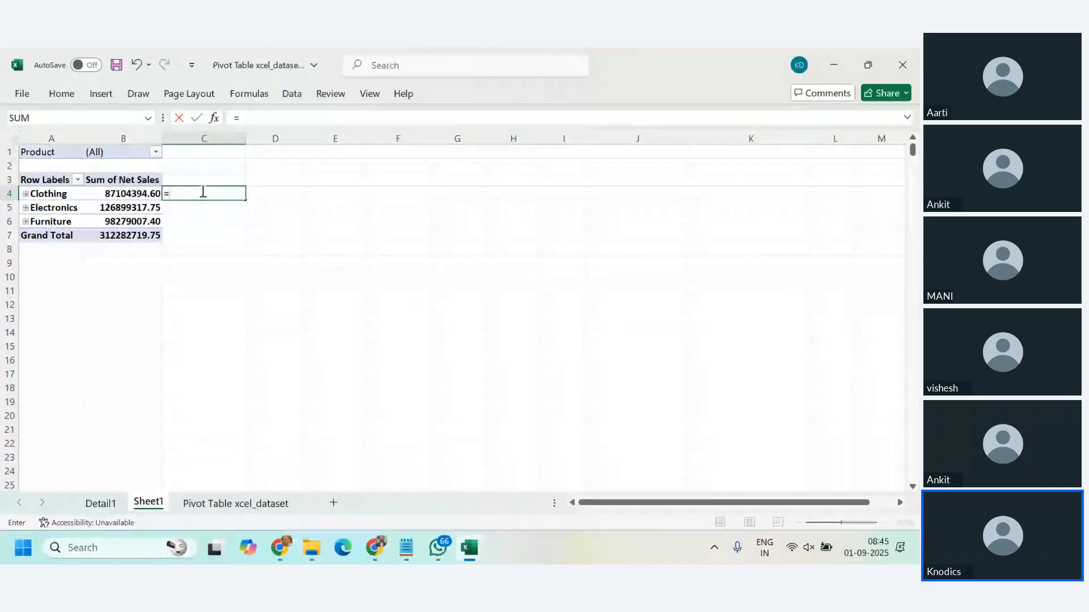
type("b4")
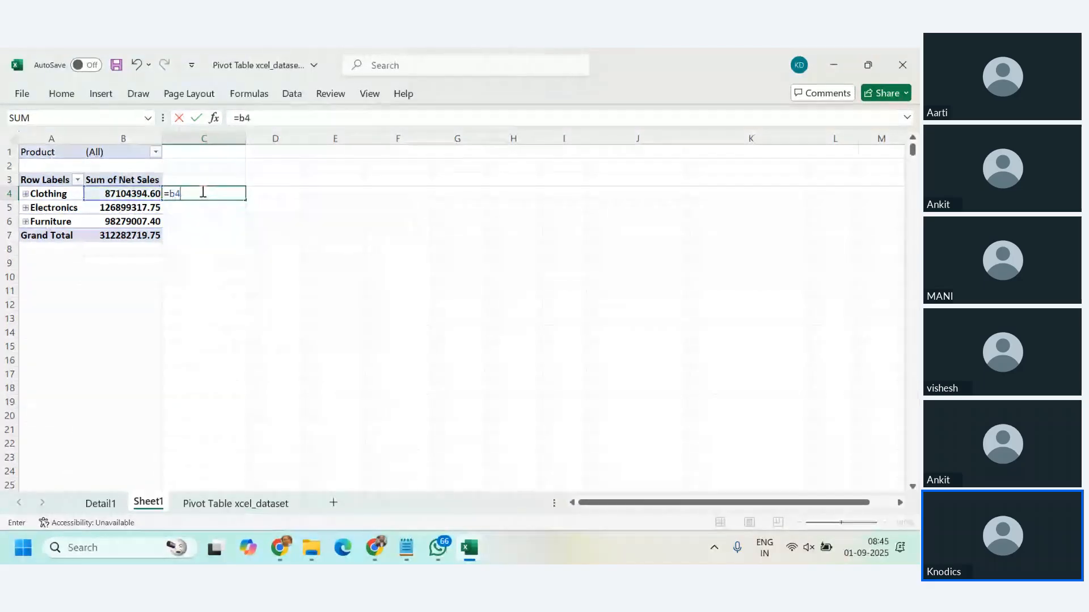
type("/b7")
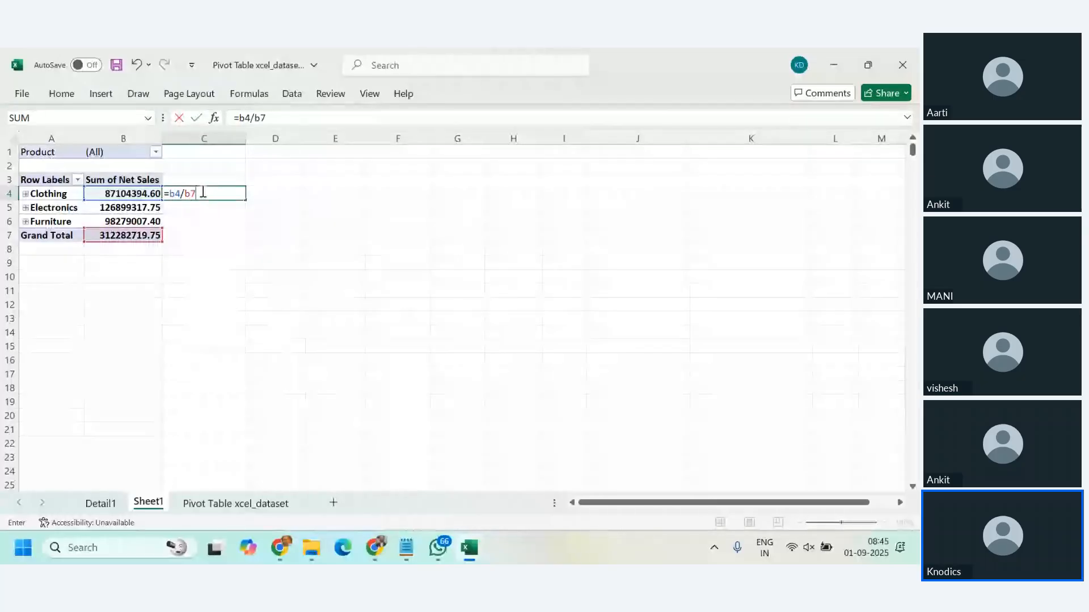
key("F4")
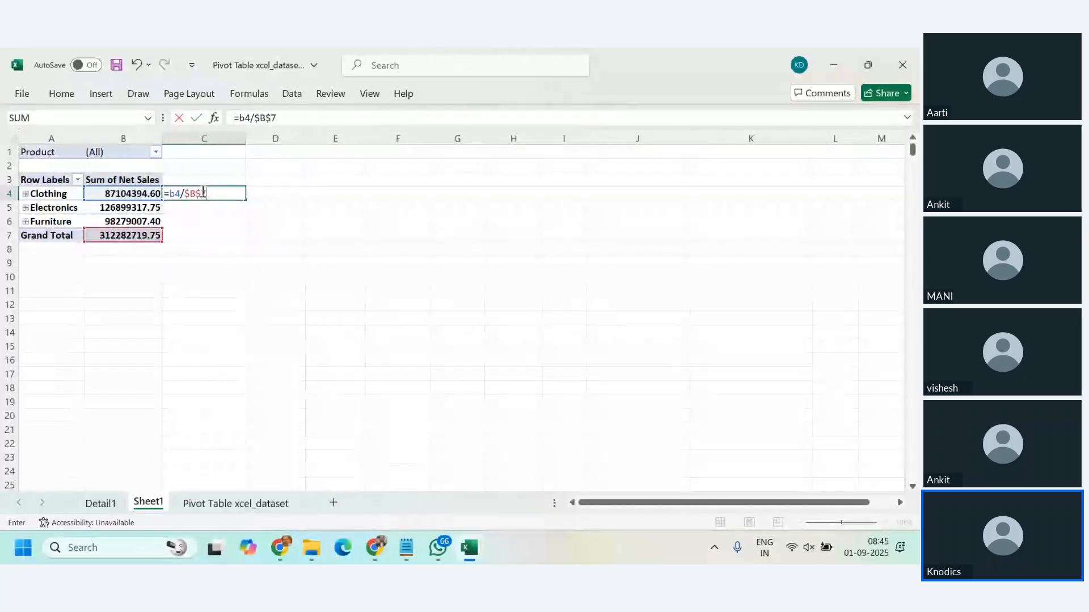
key("Return")
left_click(202, 192)
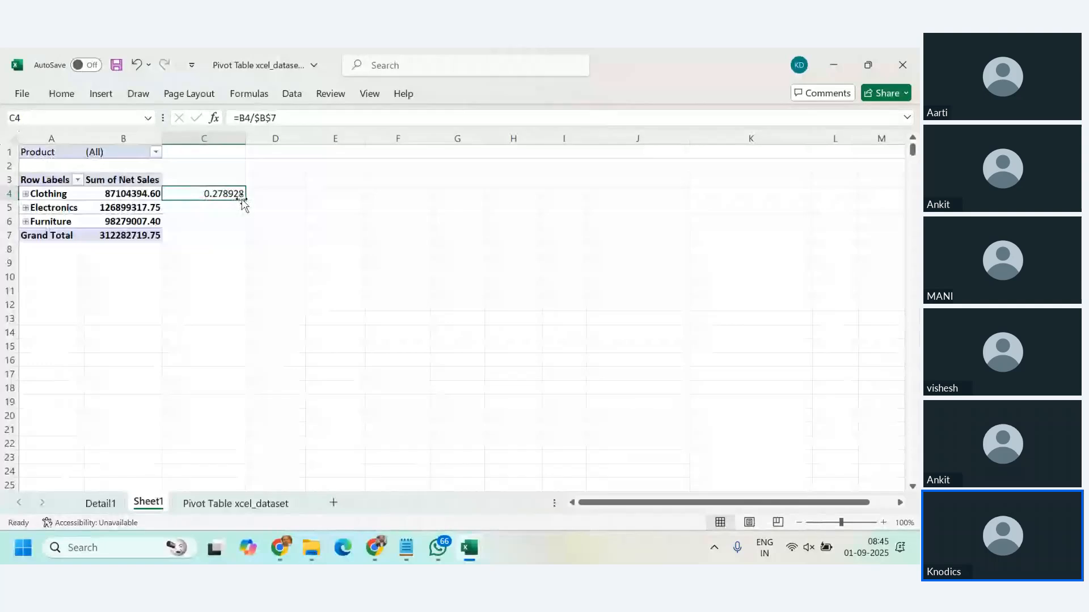
left_click_drag(245, 200, 244, 232)
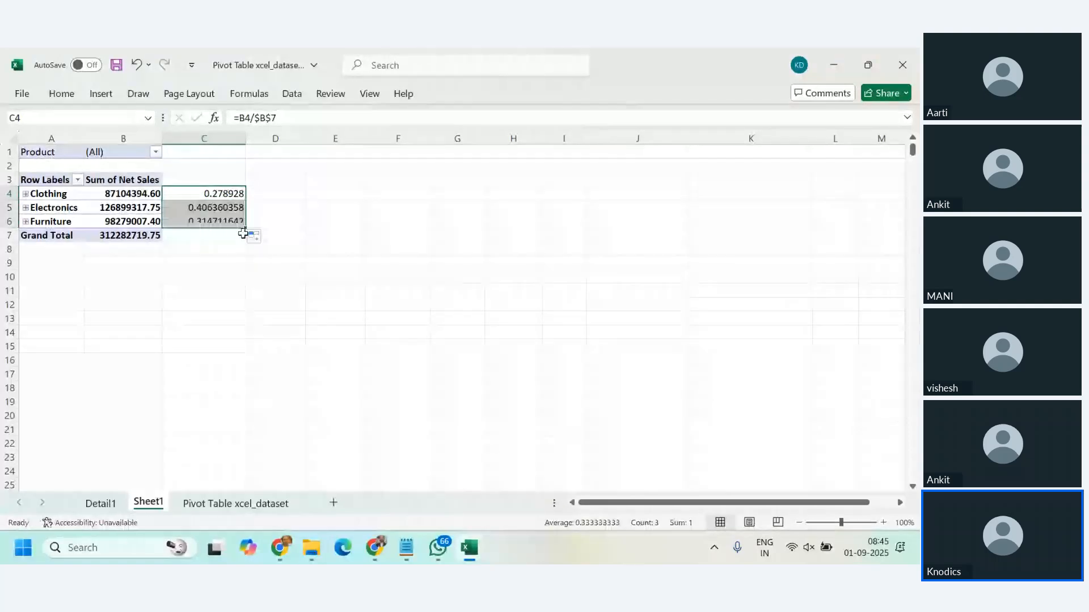
Step: Format the shares in C4:C6 as percentages with two decimal places
left_click(67, 97)
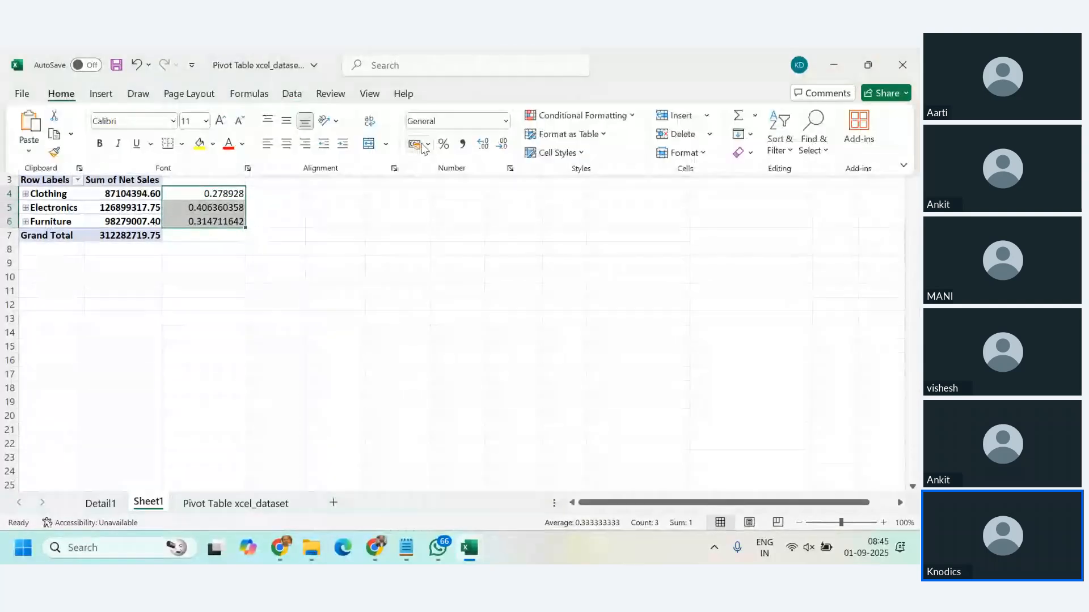
left_click(444, 144)
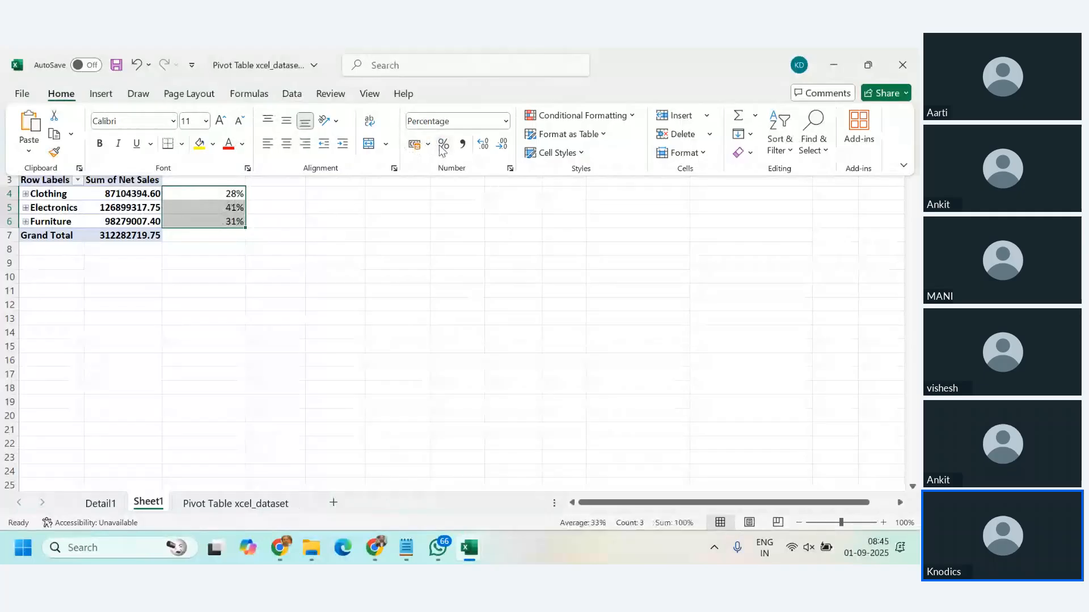
left_click(482, 144)
left_click(483, 144)
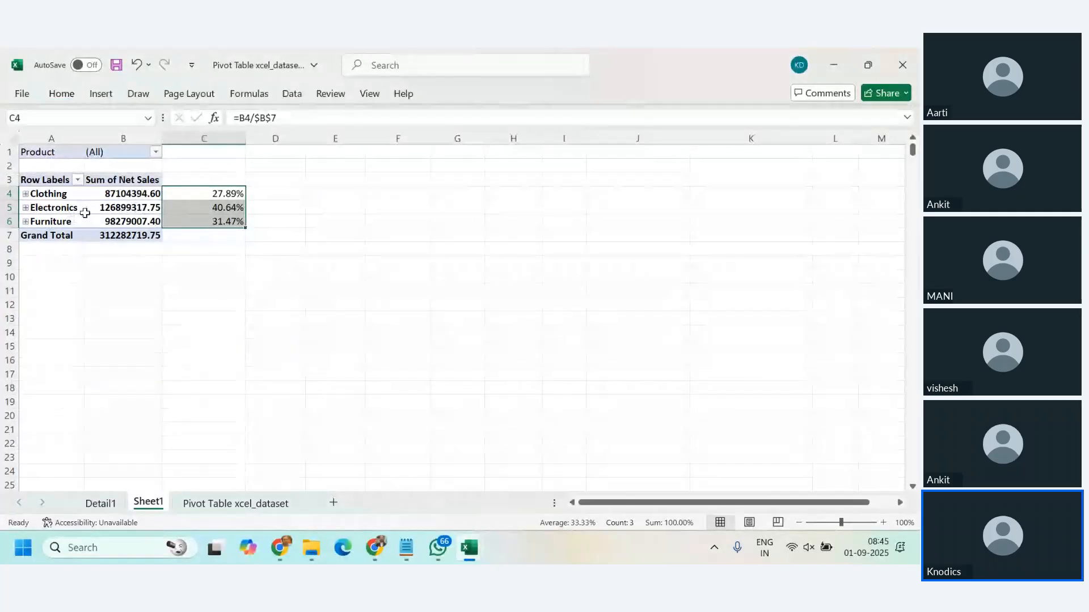
Step: Expand the Clothing, Electronics and Furniture categories to show their regions beside the share formulas
left_click(289, 335)
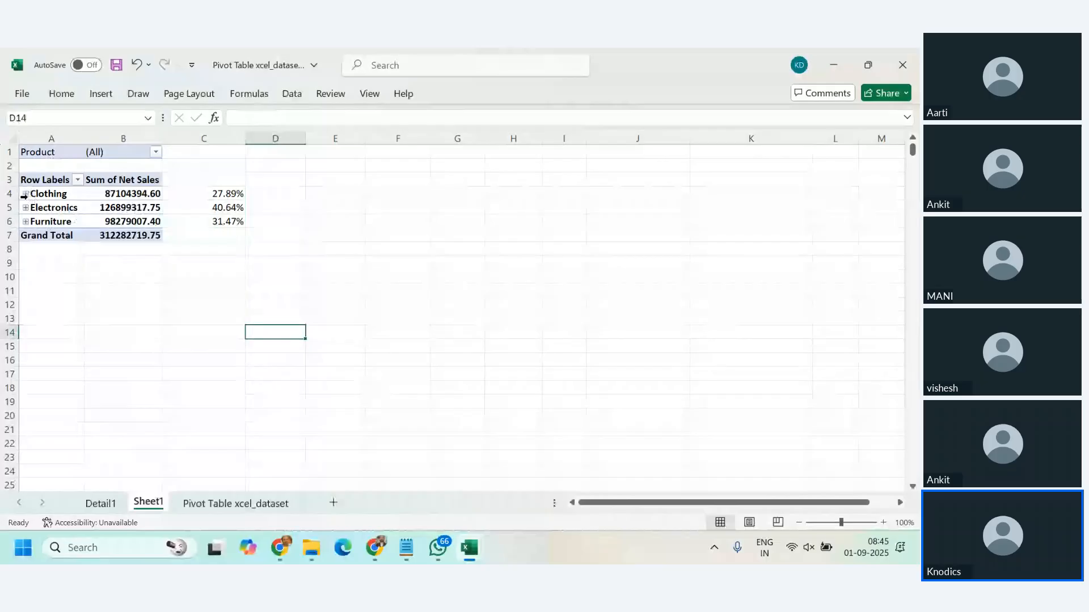
left_click(26, 193)
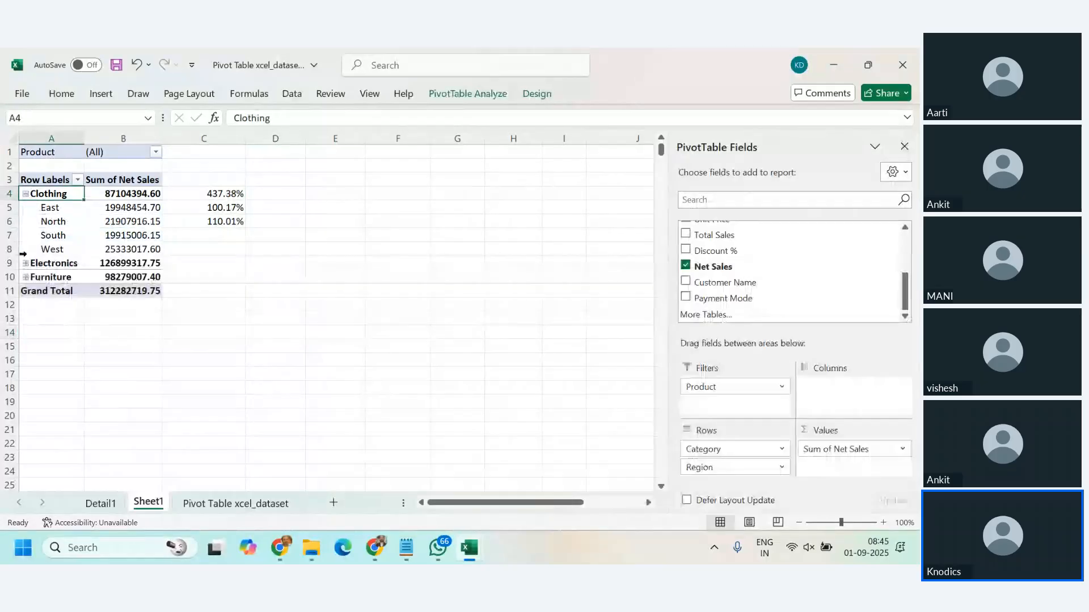
left_click(26, 263)
left_click(28, 334)
left_click(26, 333)
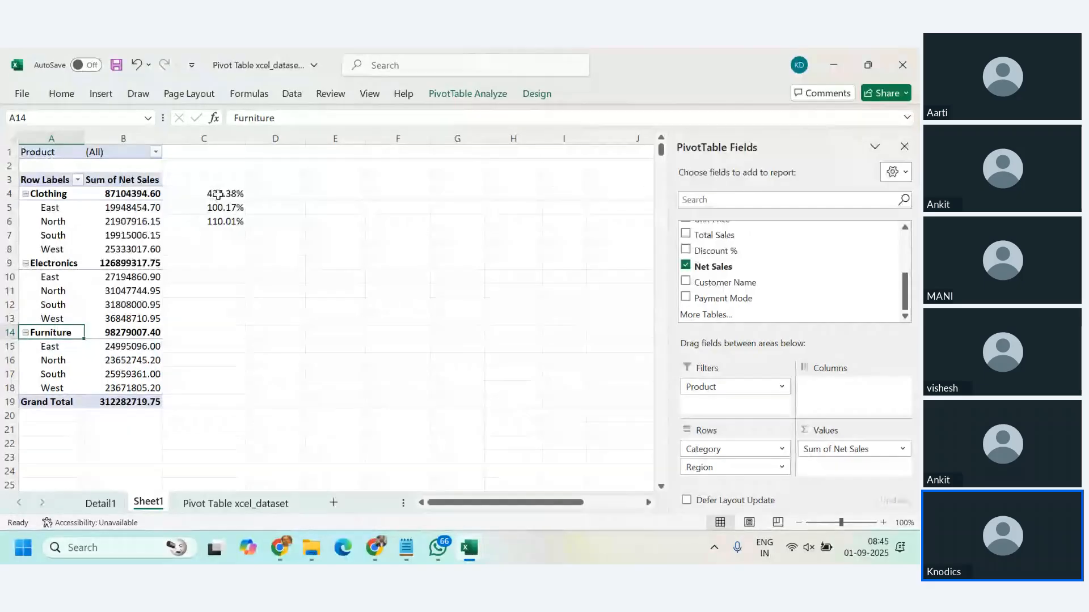
Step: Delete the share formulas in C4:C6 and collapse the Clothing, Electronics and Furniture categories
left_click_drag(216, 194, 220, 217)
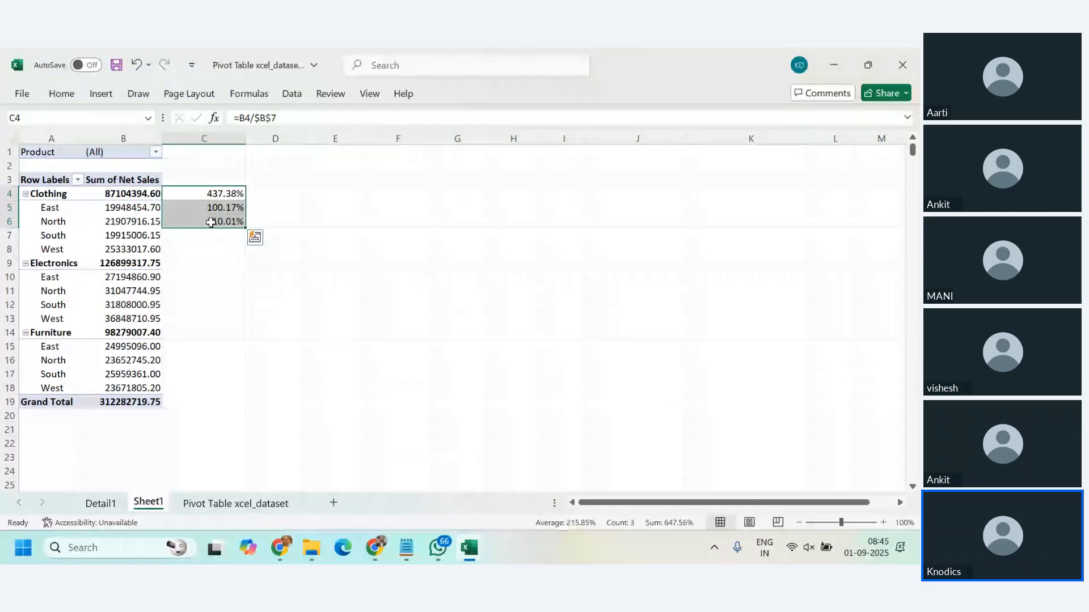
key("Delete")
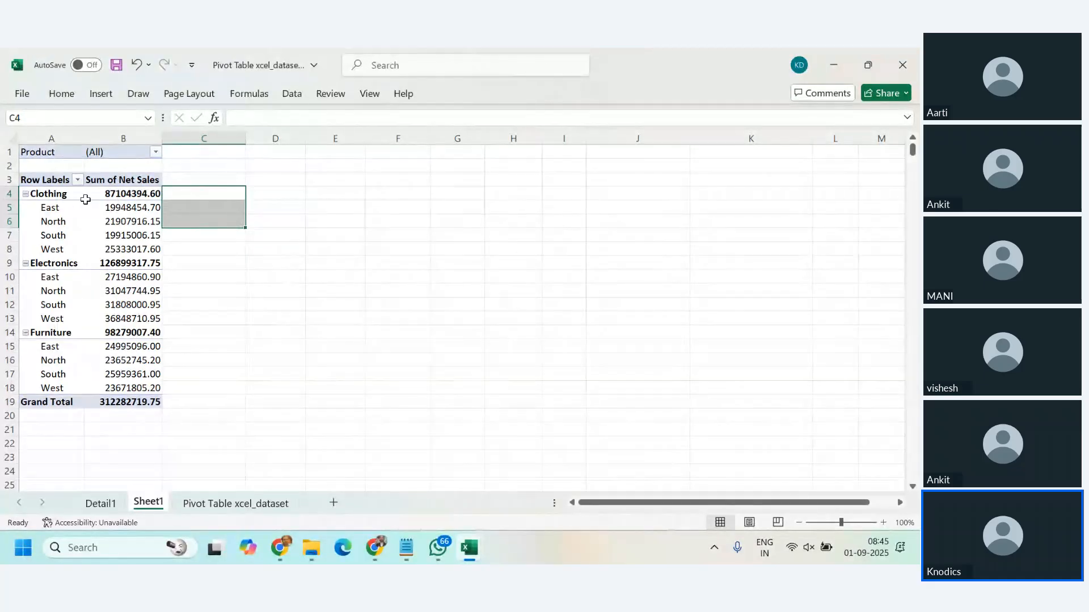
left_click(26, 194)
left_click(25, 208)
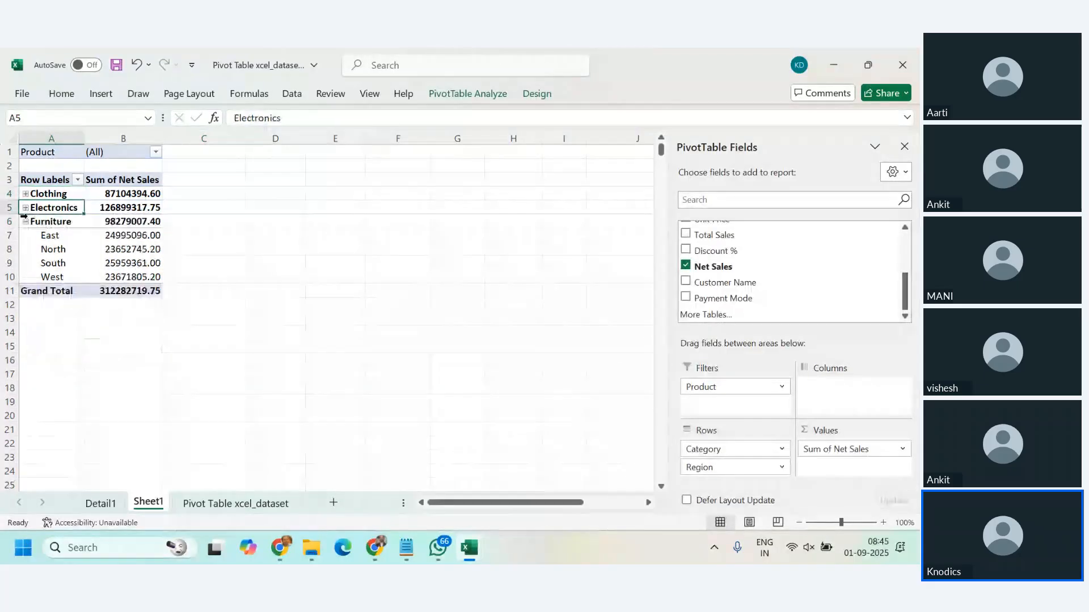
left_click(25, 221)
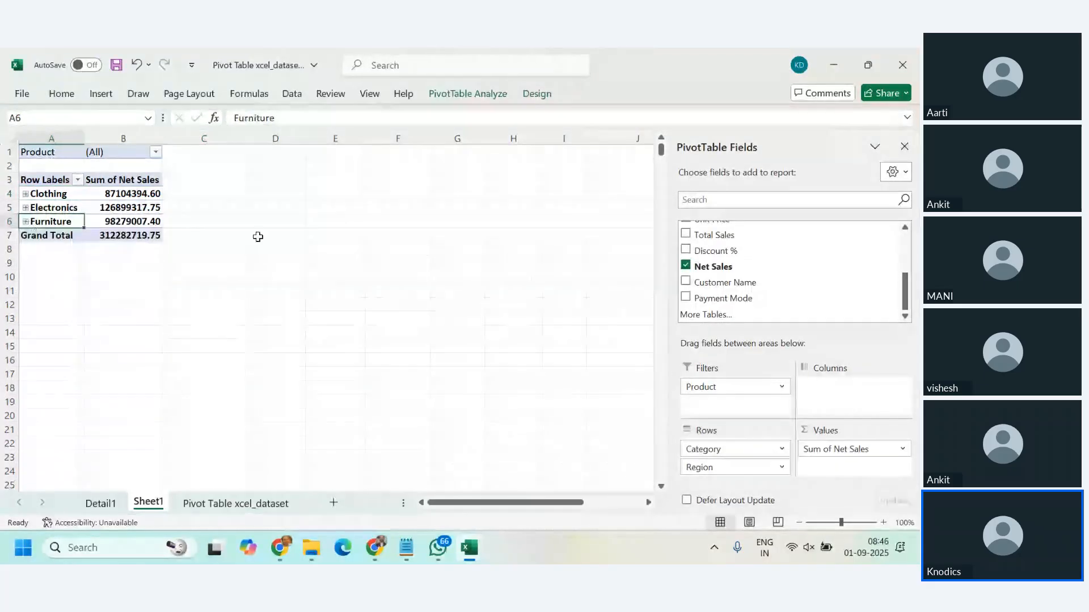
Step: Add the Net Sales field to the PivotTable's values a second time
left_click(149, 209)
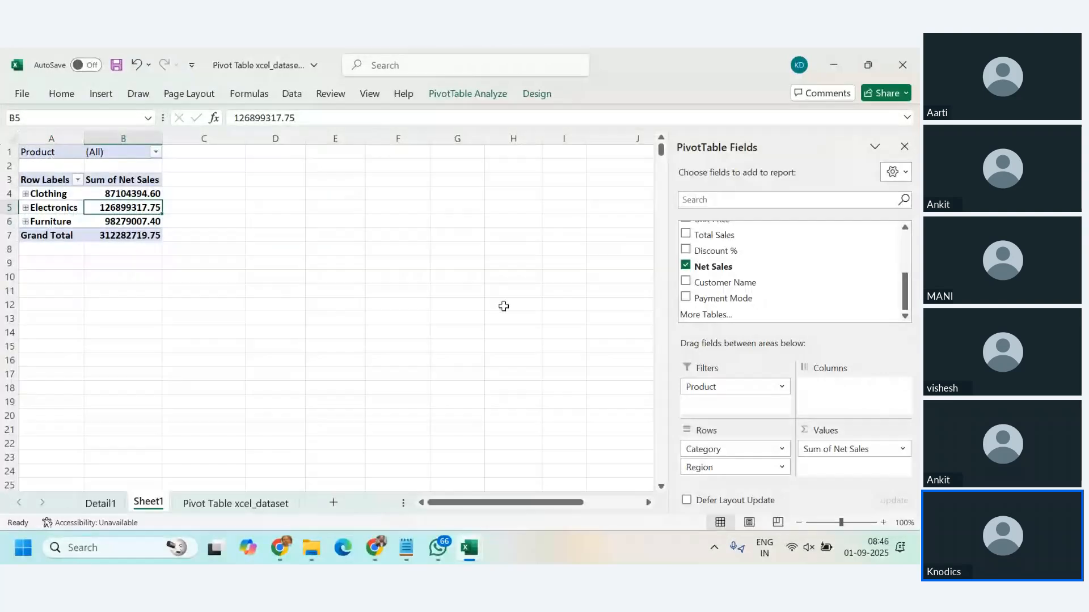
left_click(132, 194)
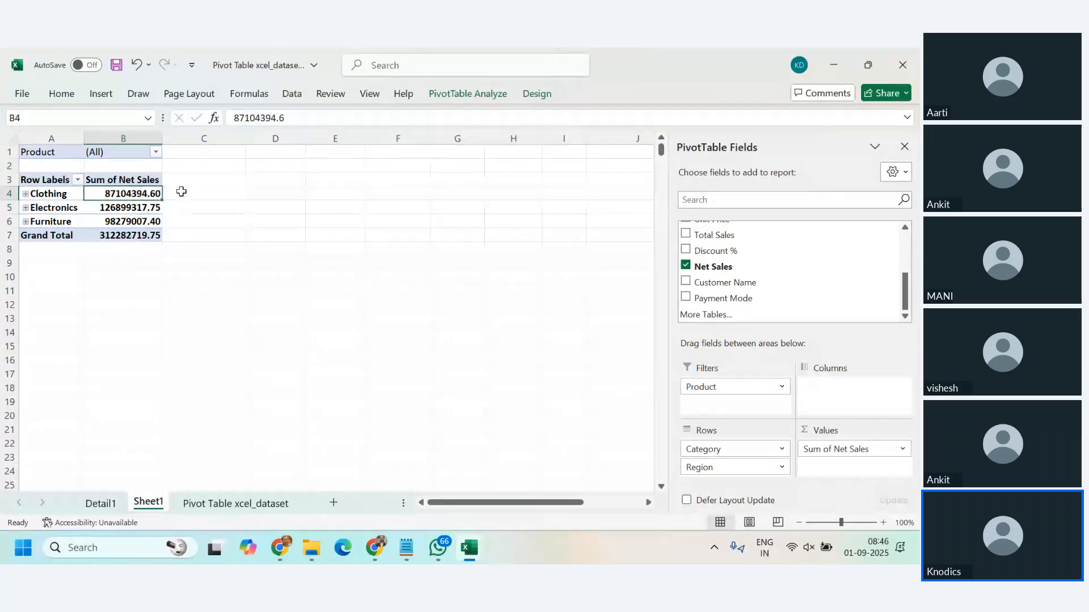
left_click(181, 193)
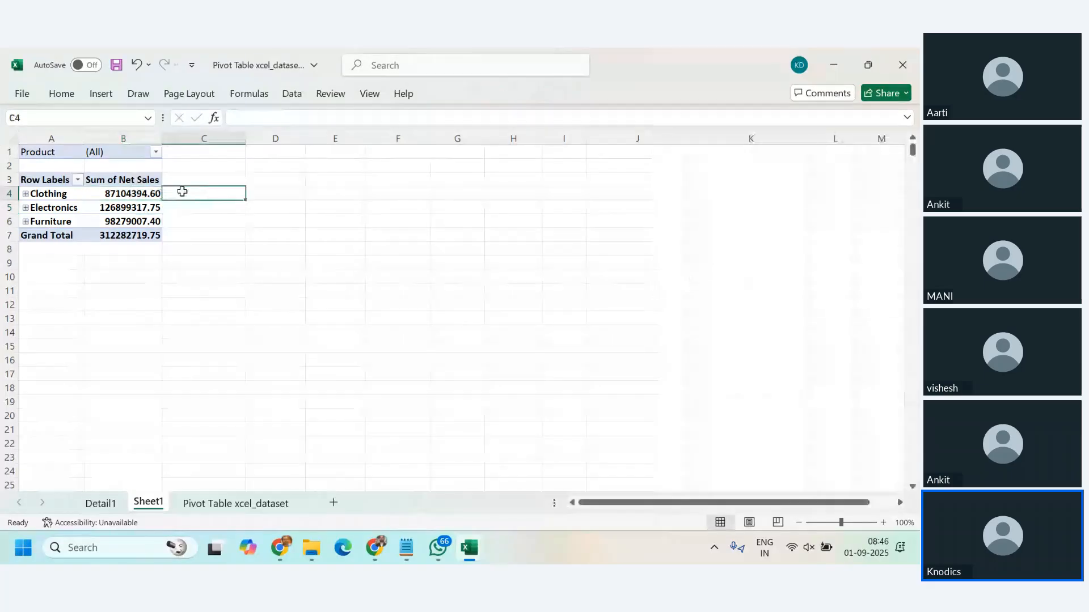
left_click(124, 194)
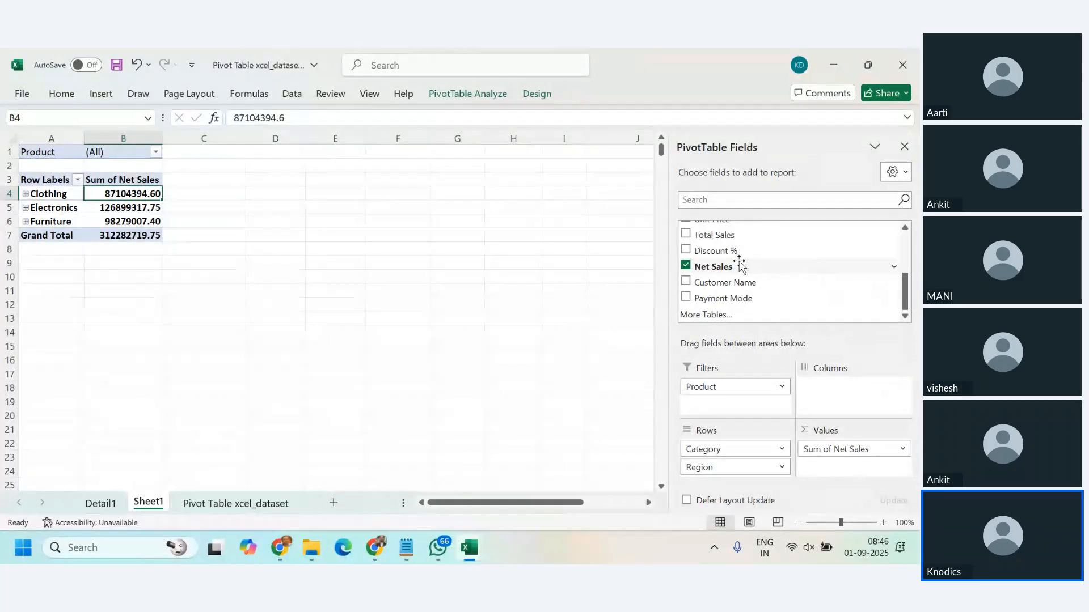
left_click_drag(740, 265, 856, 476)
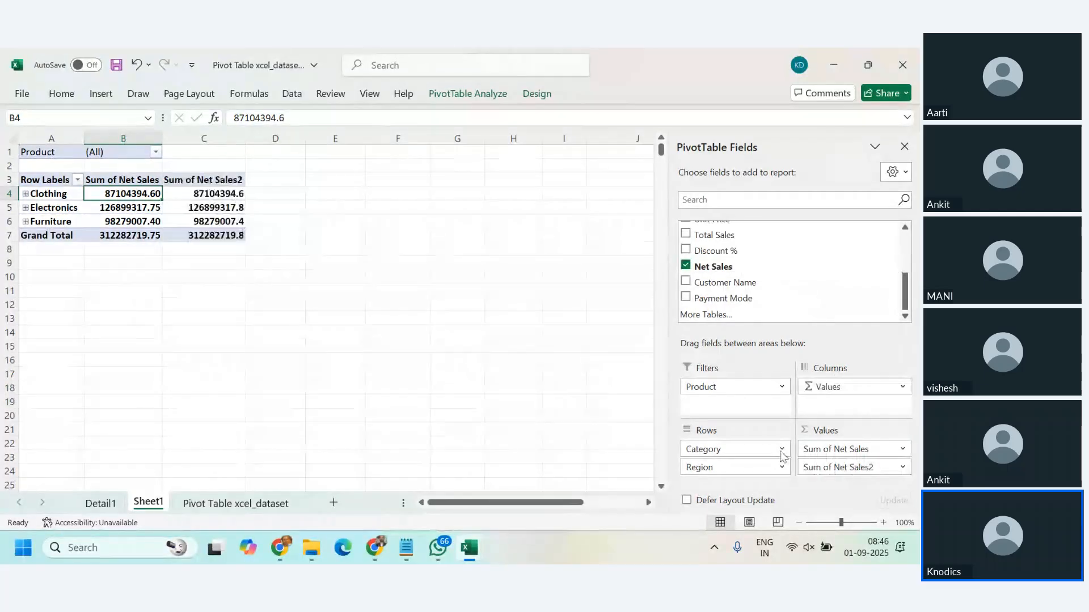
left_click(203, 193)
left_click(212, 208)
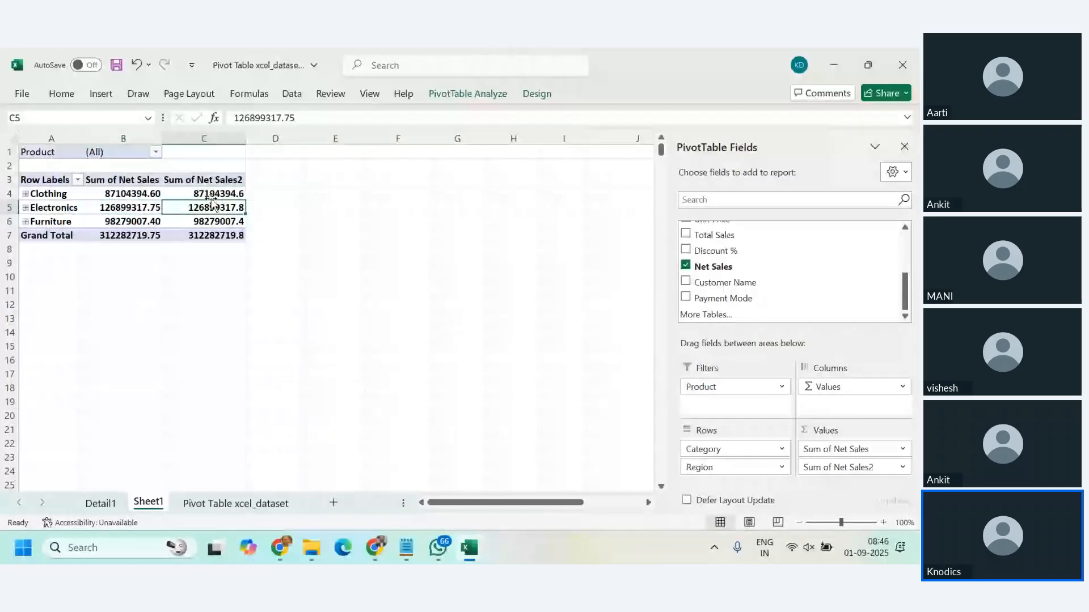
right_click(210, 197)
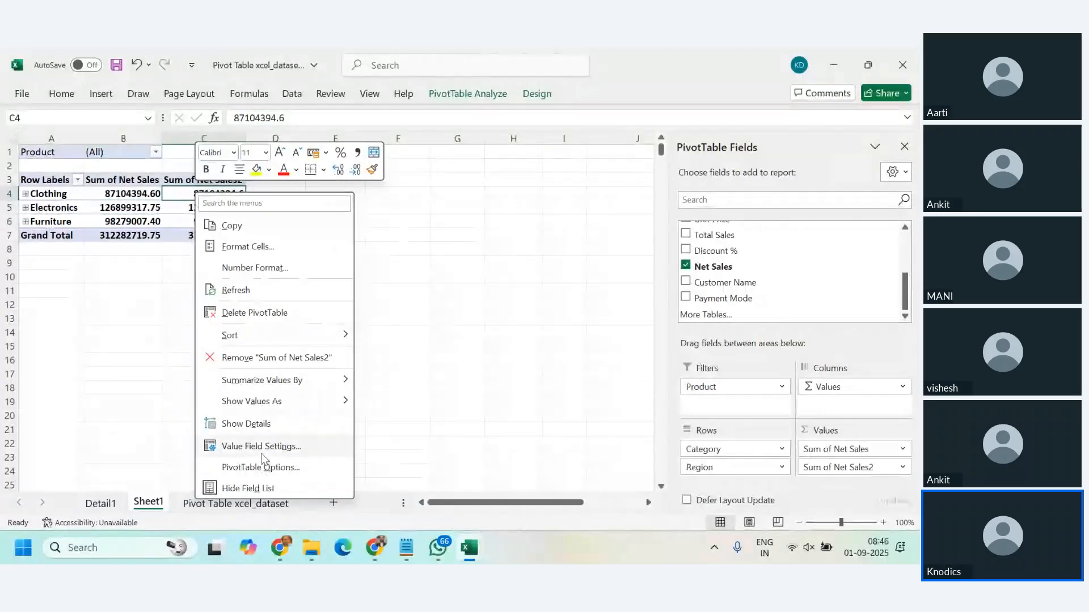
key("Escape")
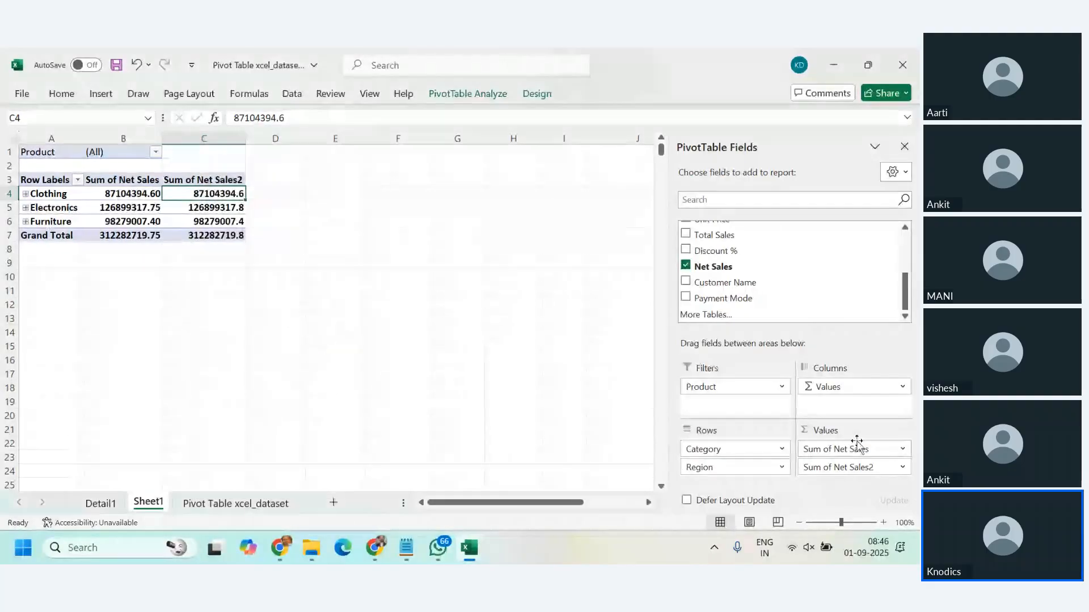
Step: Set the second Net Sales value field, Sum of Net Sales2, to show values as % of Grand Total
left_click(904, 468)
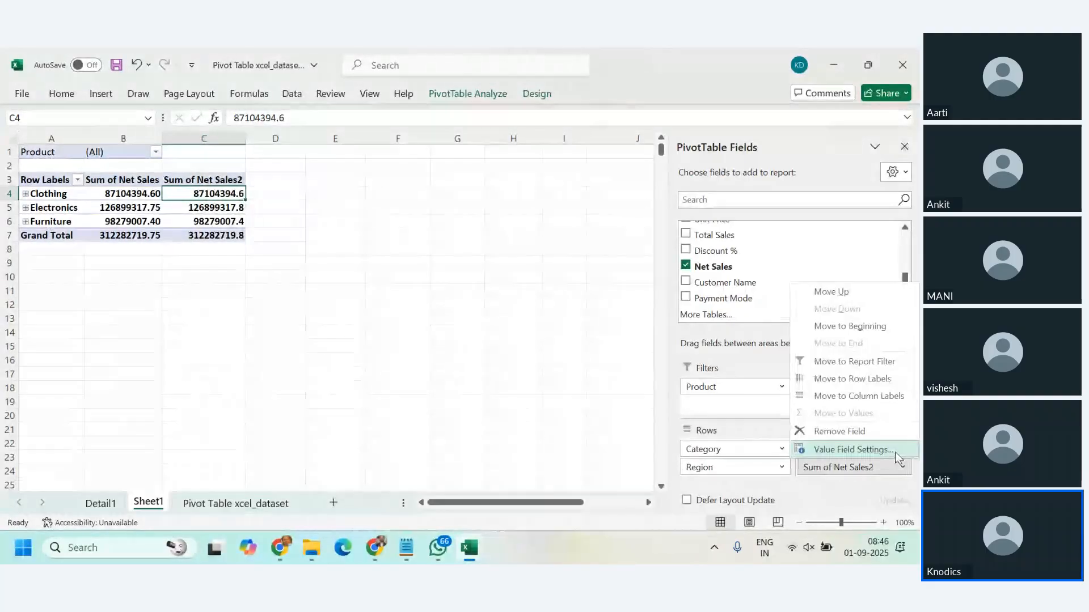
left_click(854, 449)
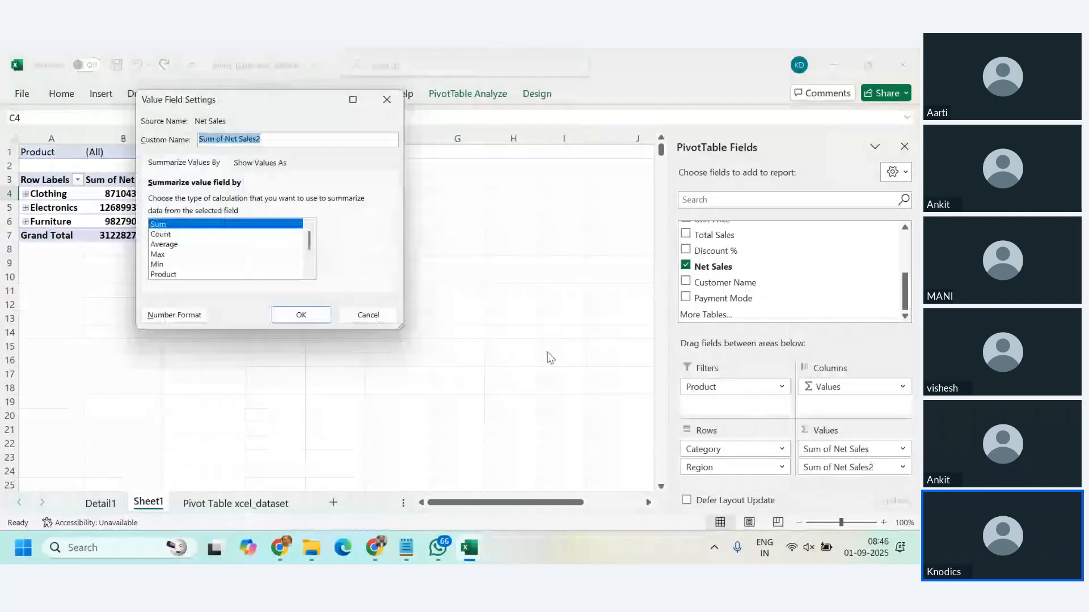
left_click(262, 166)
left_click(384, 201)
left_click(284, 99)
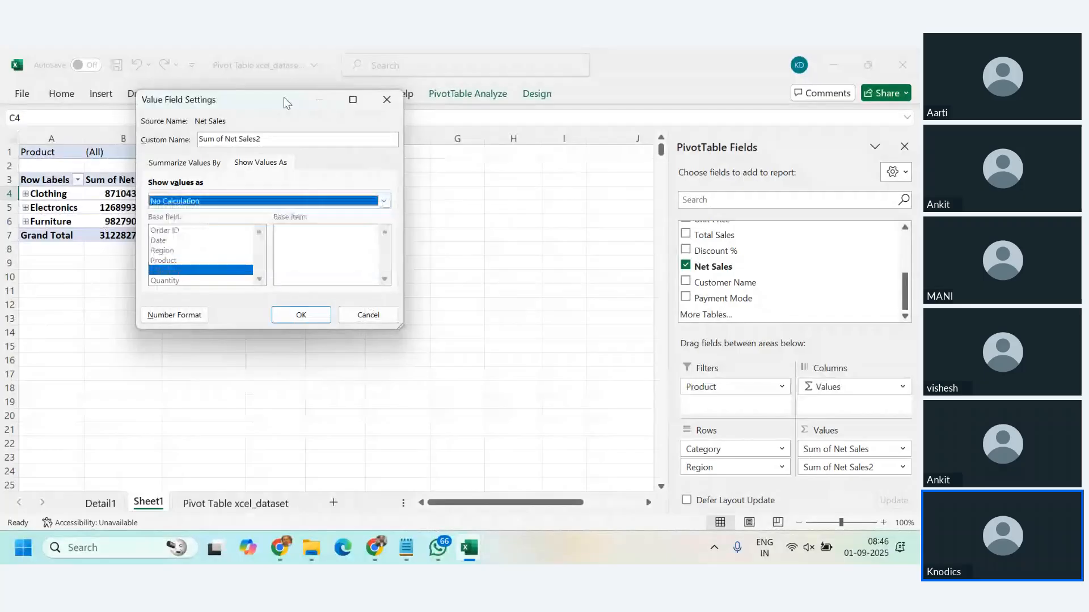
left_click_drag(210, 99, 401, 113)
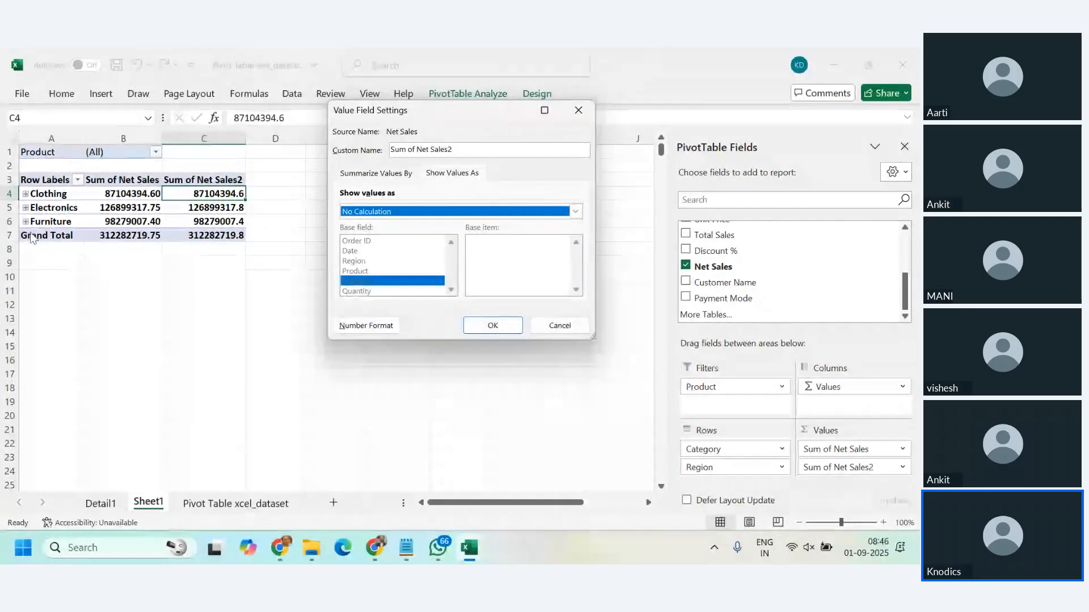
left_click(575, 212)
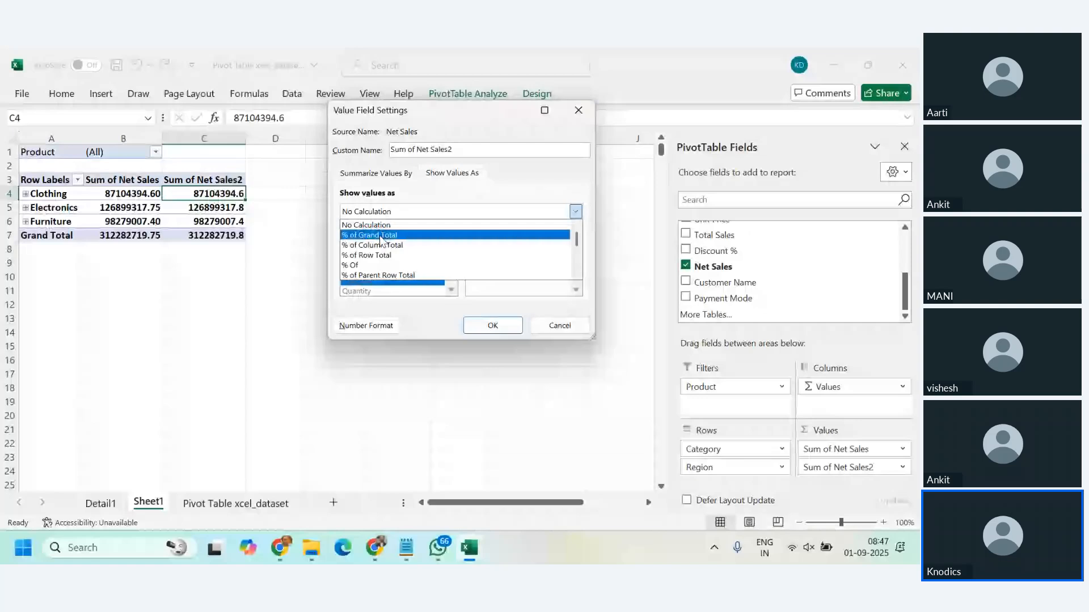
left_click(380, 236)
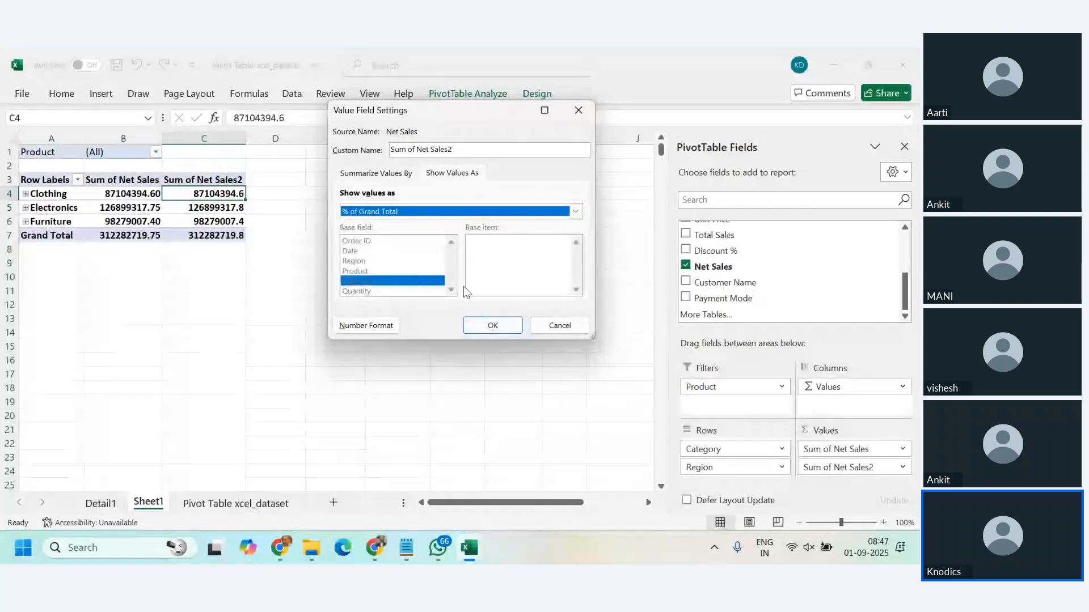
left_click(492, 325)
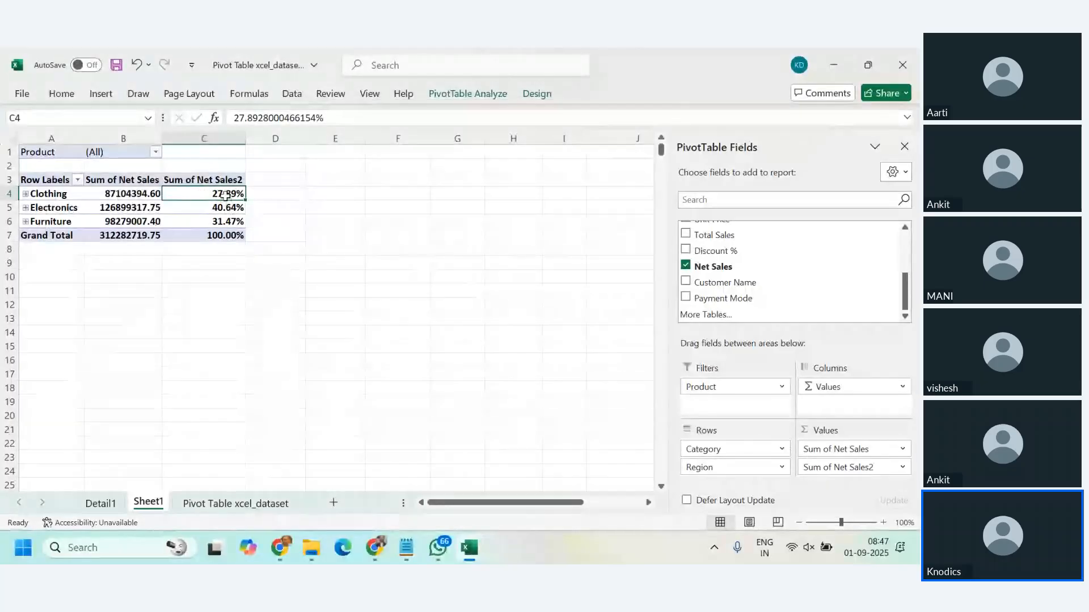
Step: Expand Clothing, Electronics and Furniture to show each region's share of the grand total
mouse_move(224, 196)
left_mouse_down()
mouse_move(227, 223)
mouse_move(219, 214)
left_mouse_up()
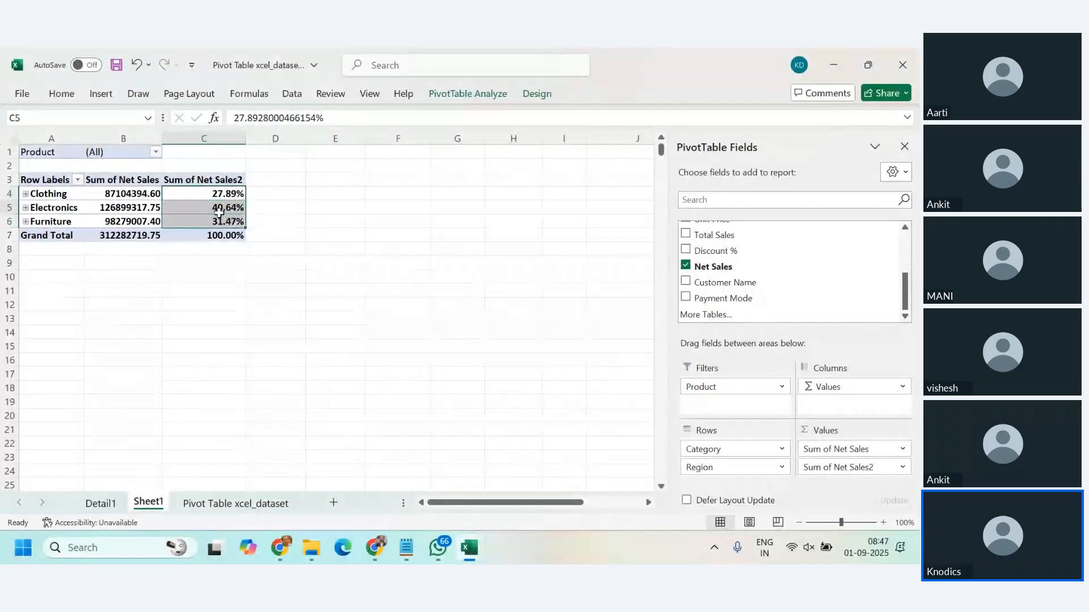
left_click(217, 212)
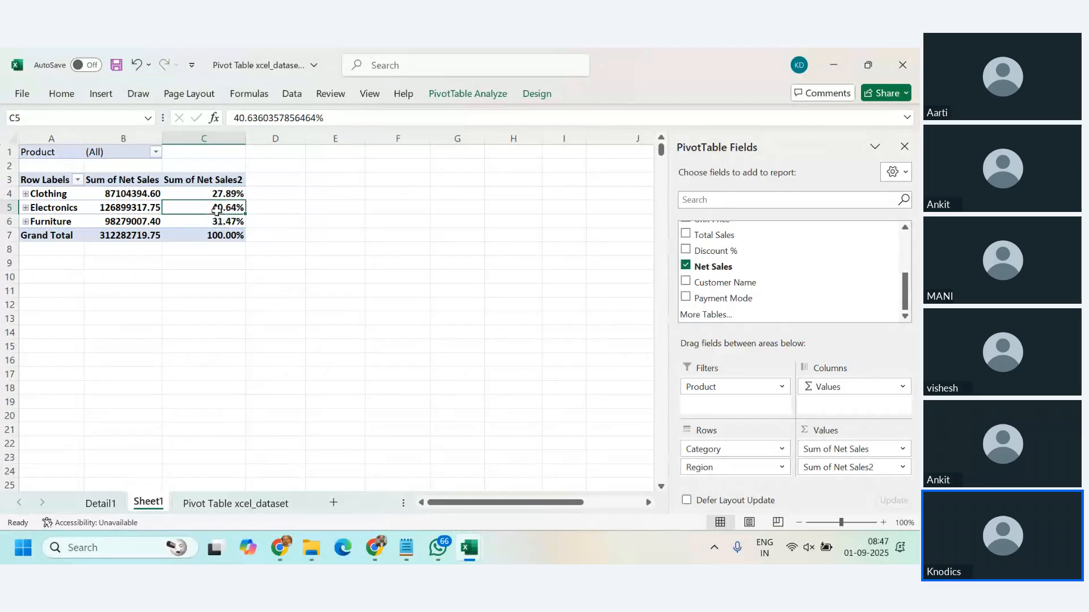
left_click(26, 193)
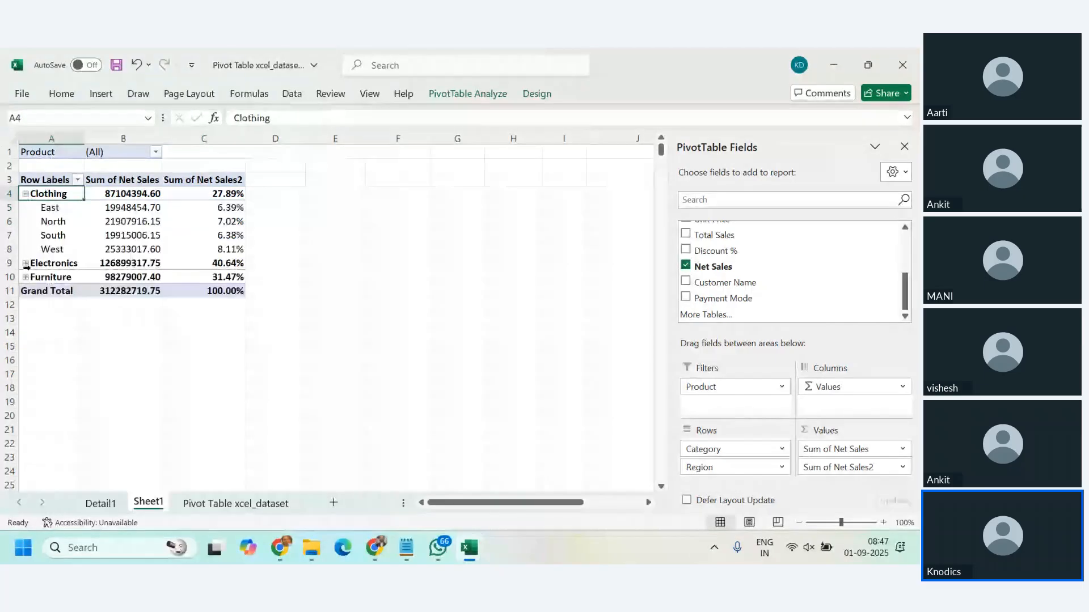
left_click(25, 263)
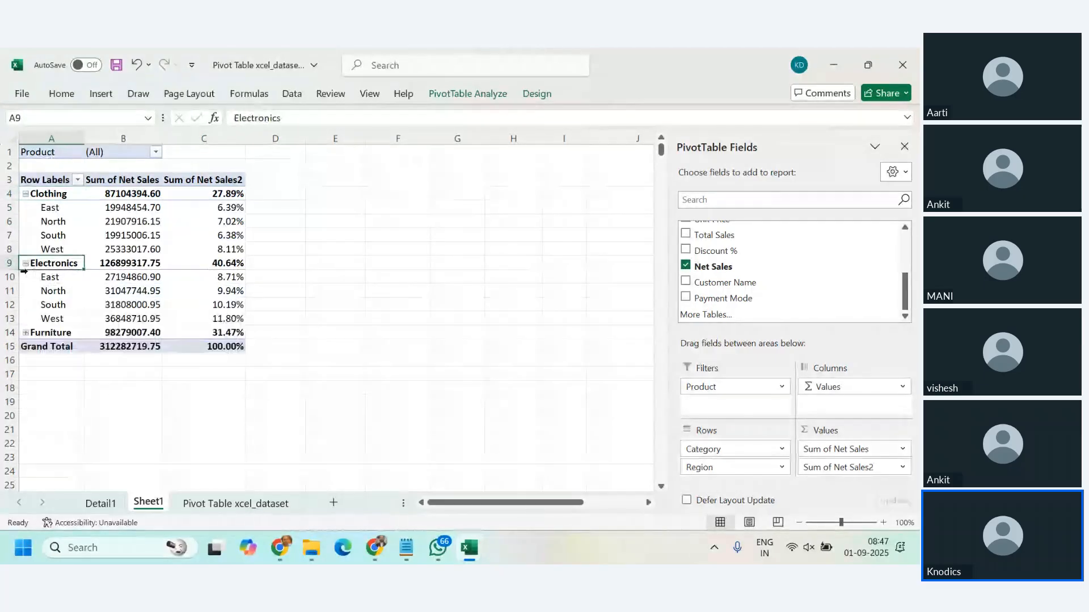
left_click(25, 332)
Step: Examine how the regional percentages under Clothing, Electronics and Furniture add up to each category's share
left_click(204, 209)
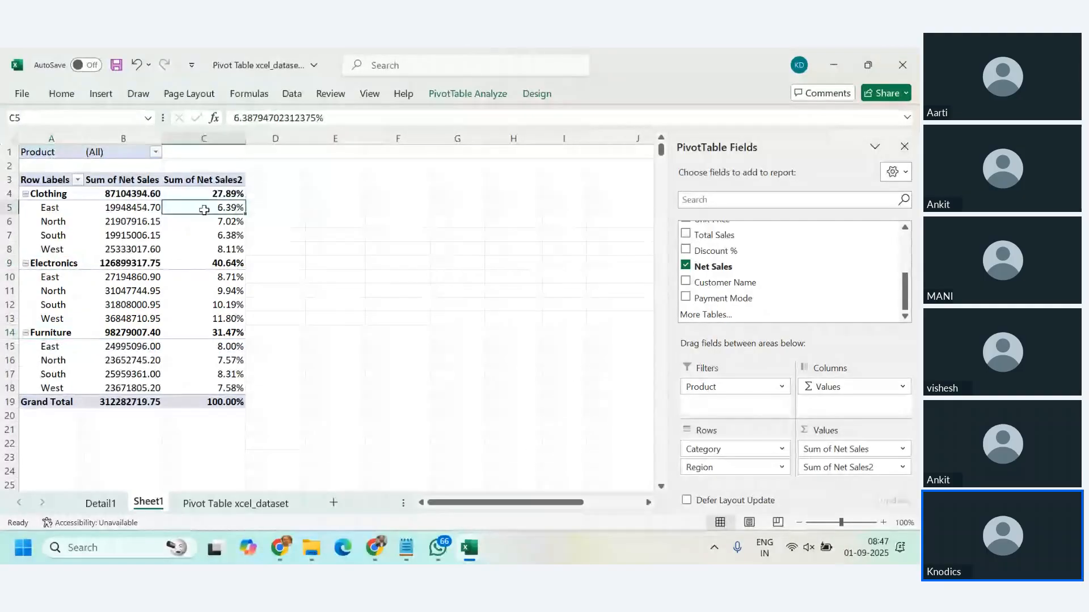
left_click_drag(204, 210, 202, 247)
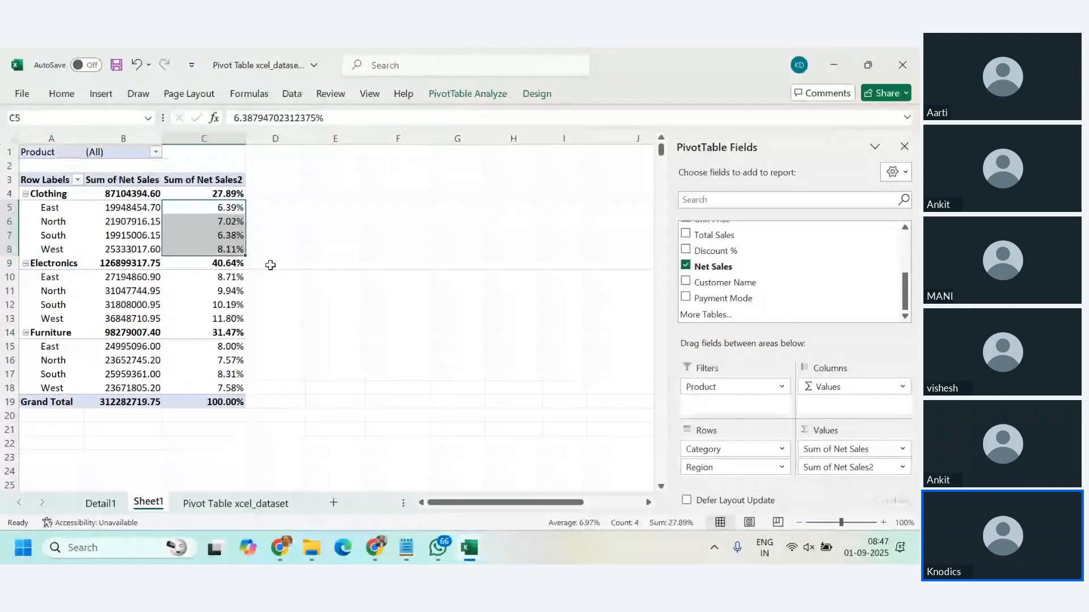
left_click_drag(50, 193, 224, 196)
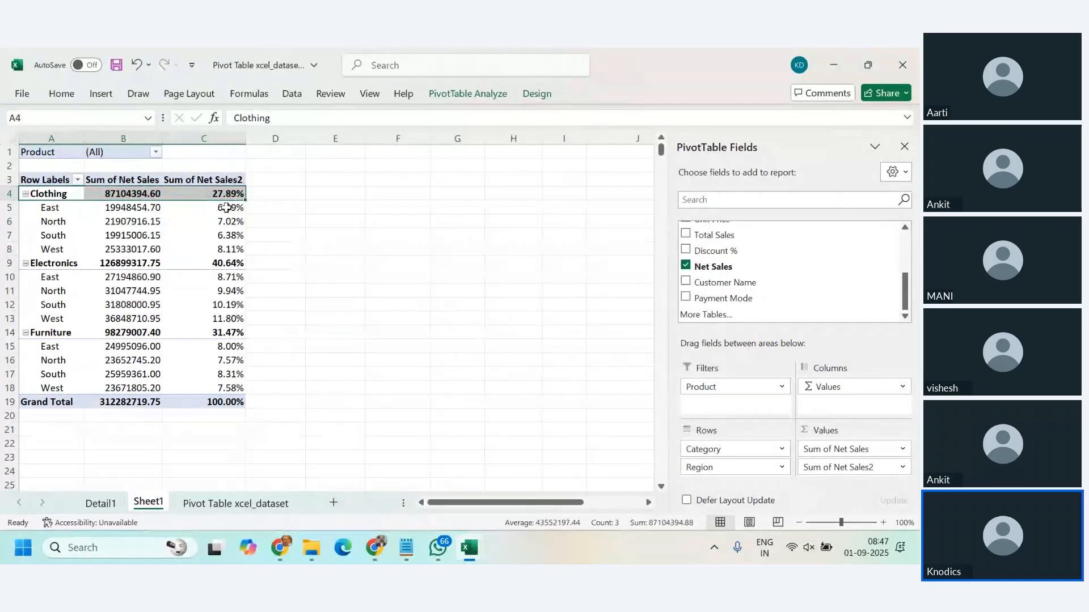
left_click(225, 207)
left_click(231, 223)
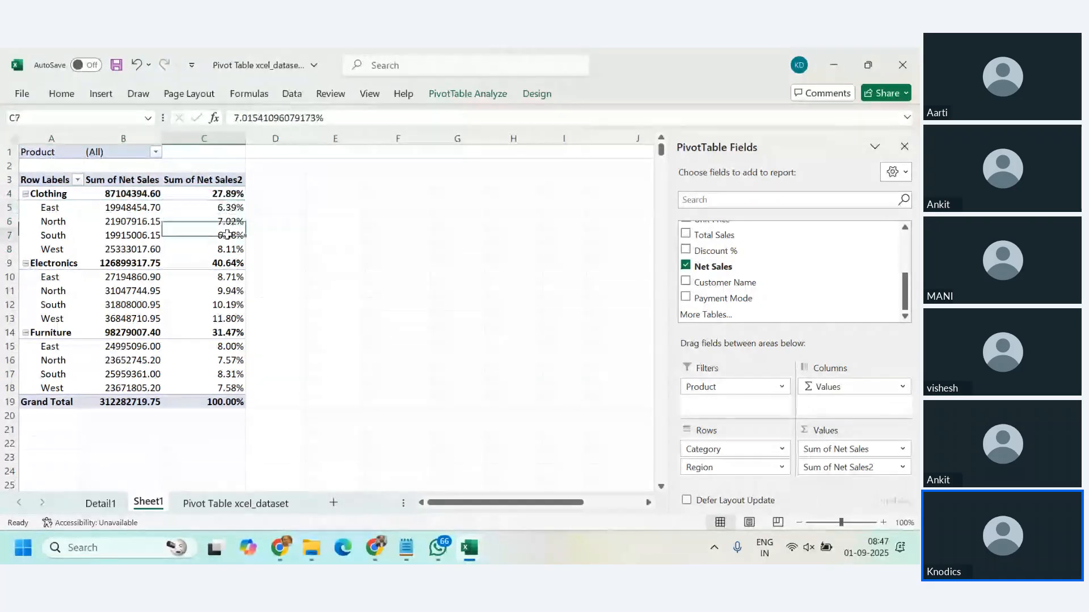
left_click(228, 236)
left_click(227, 245)
left_click_drag(227, 207, 228, 250)
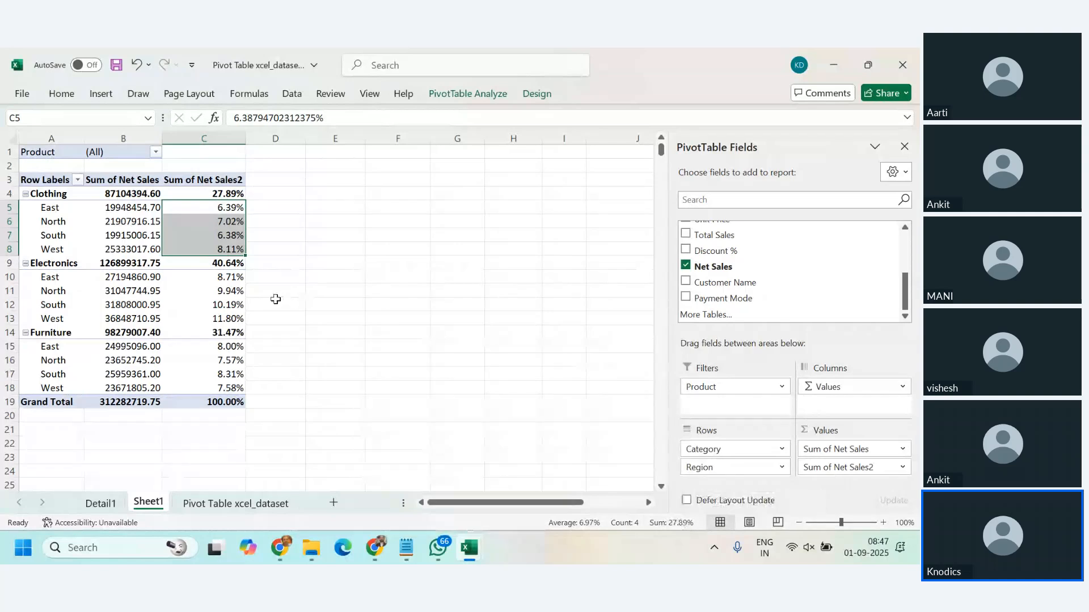
left_click_drag(226, 277, 227, 318)
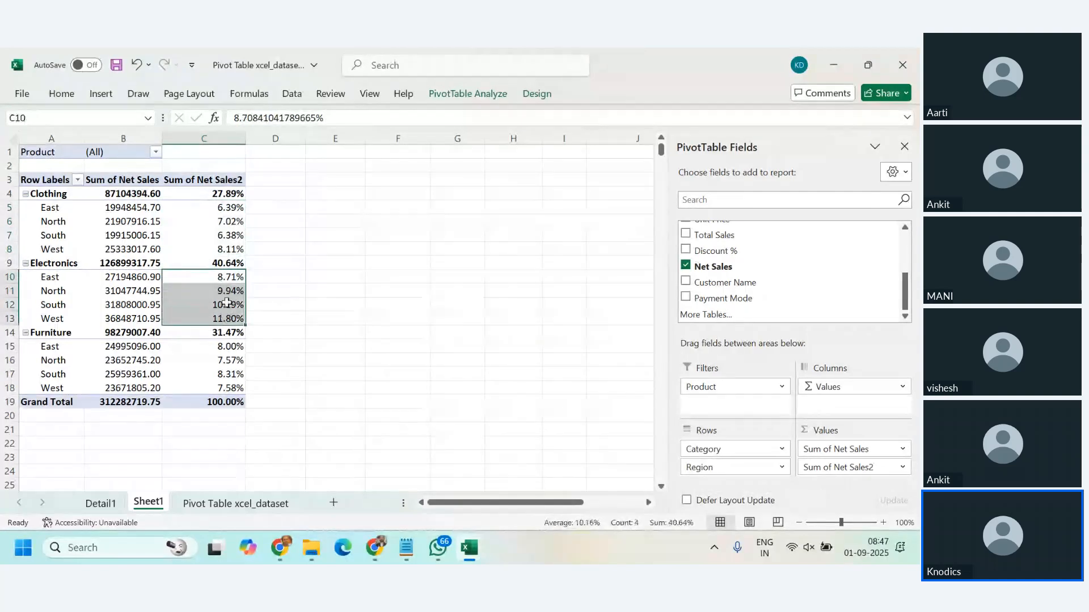
left_click(226, 264)
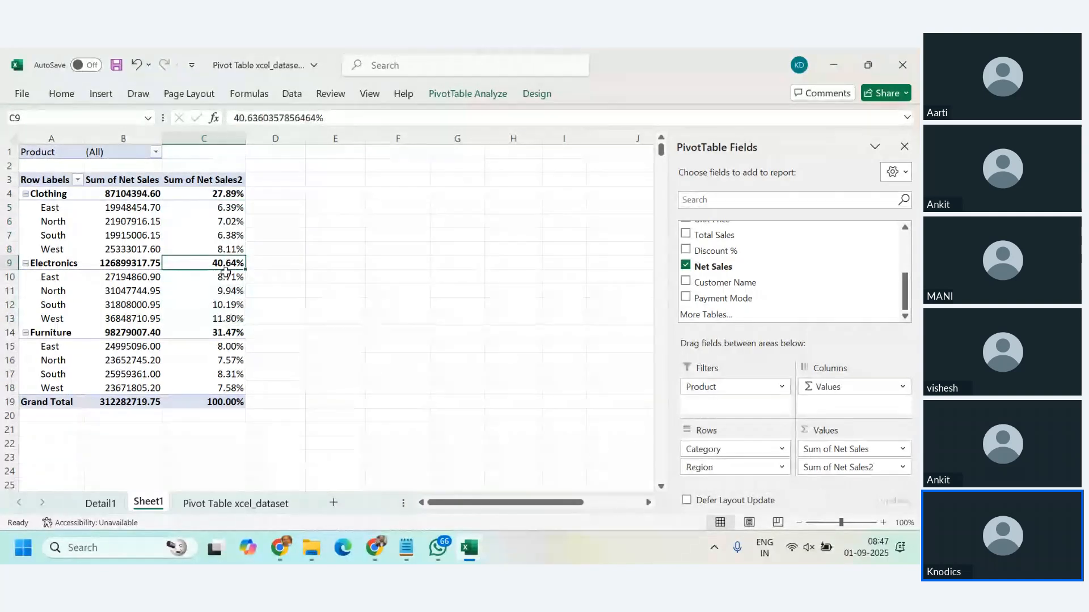
left_click(227, 346)
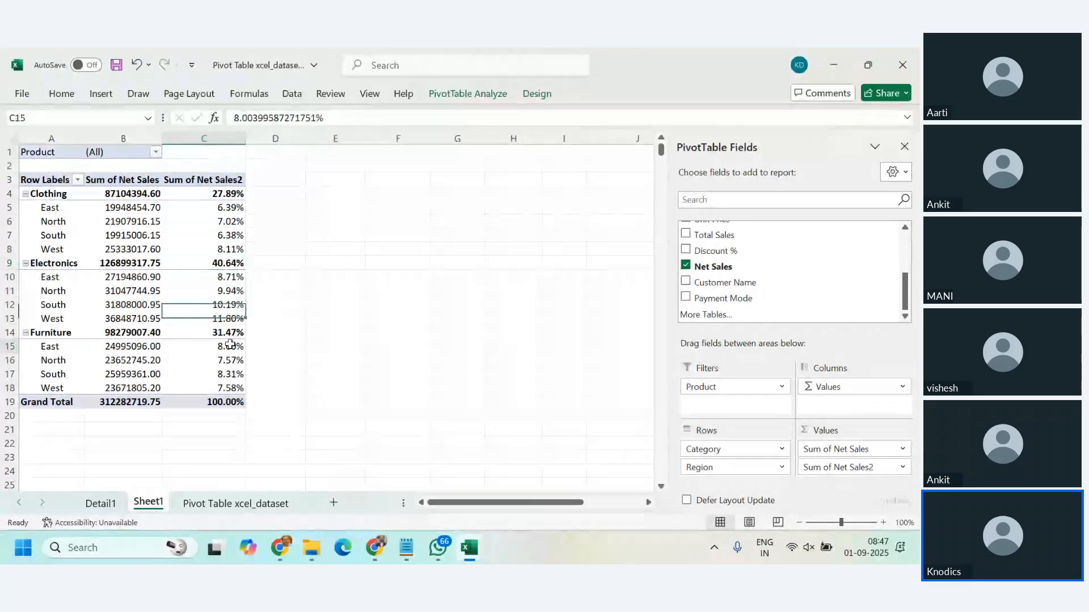
left_click_drag(230, 352, 231, 388)
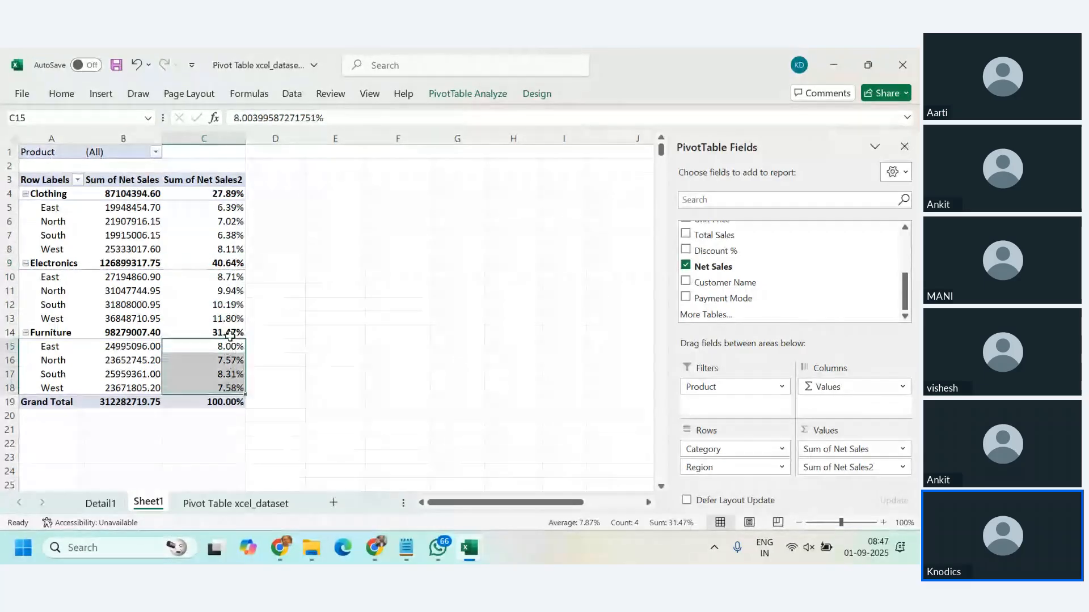
Step: Remove Region from the PivotTable rows and move Product from the filters to the rows beneath Category
left_click(214, 278)
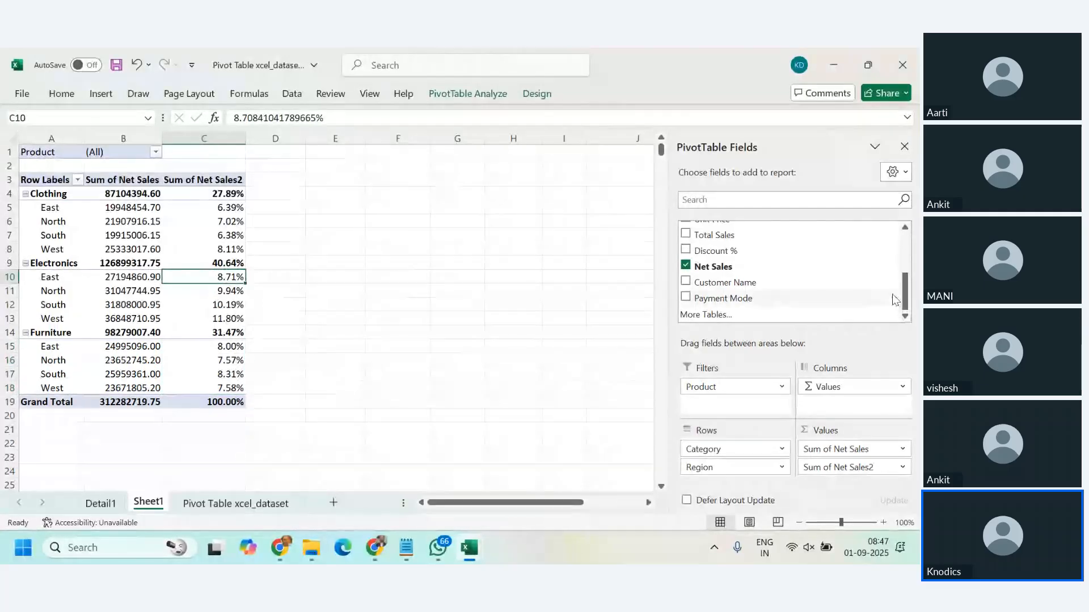
scroll(895, 299, "up", 2)
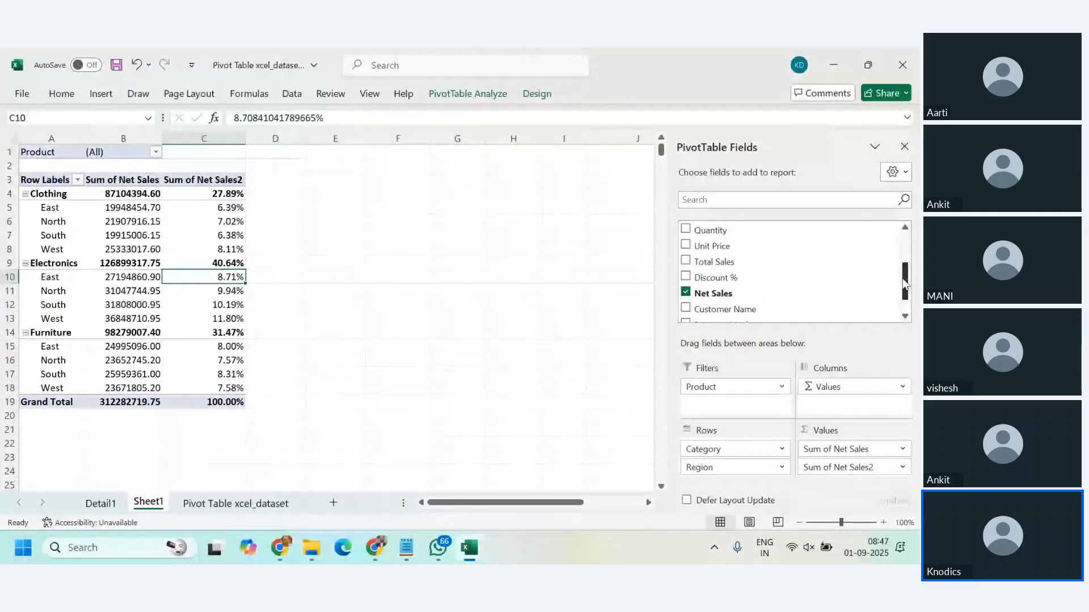
scroll(885, 306, "down", 1)
left_click_drag(802, 467, 517, 465)
scroll(792, 277, "up", 3)
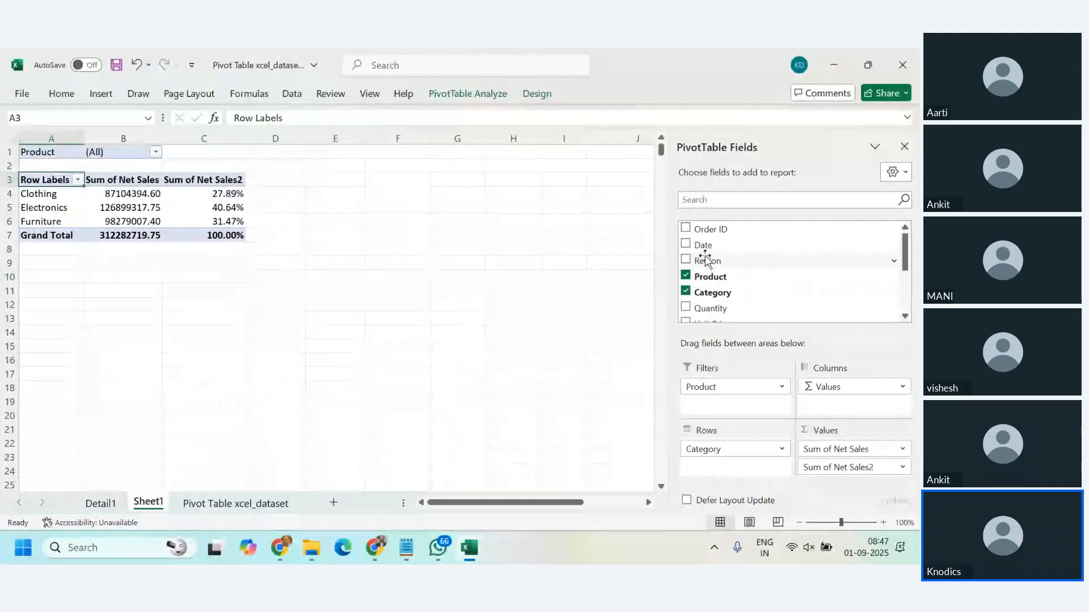
scroll(748, 275, "down", 1)
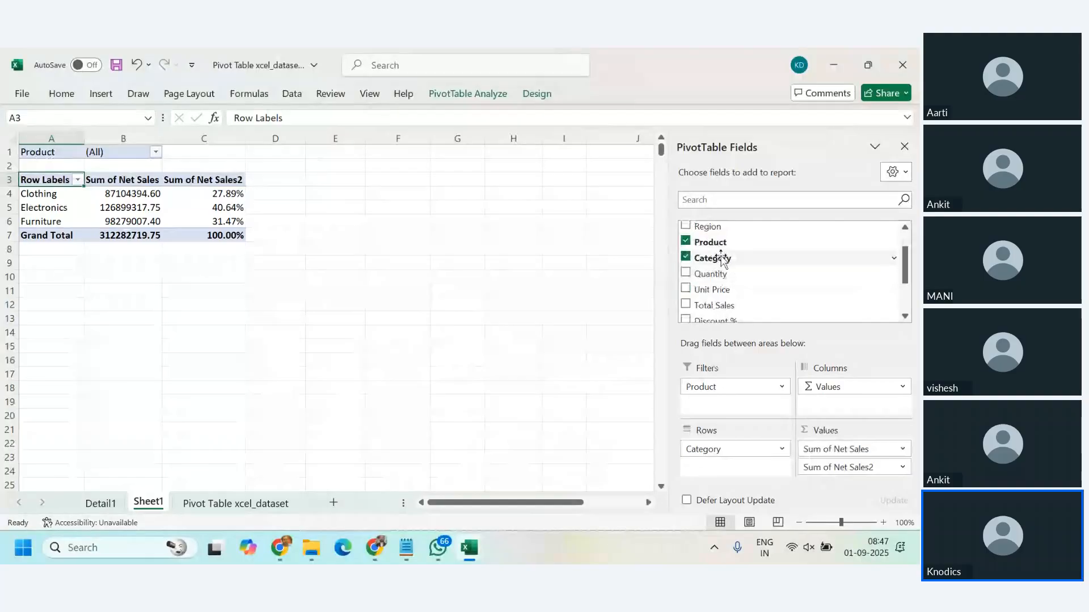
left_click_drag(722, 386, 731, 465)
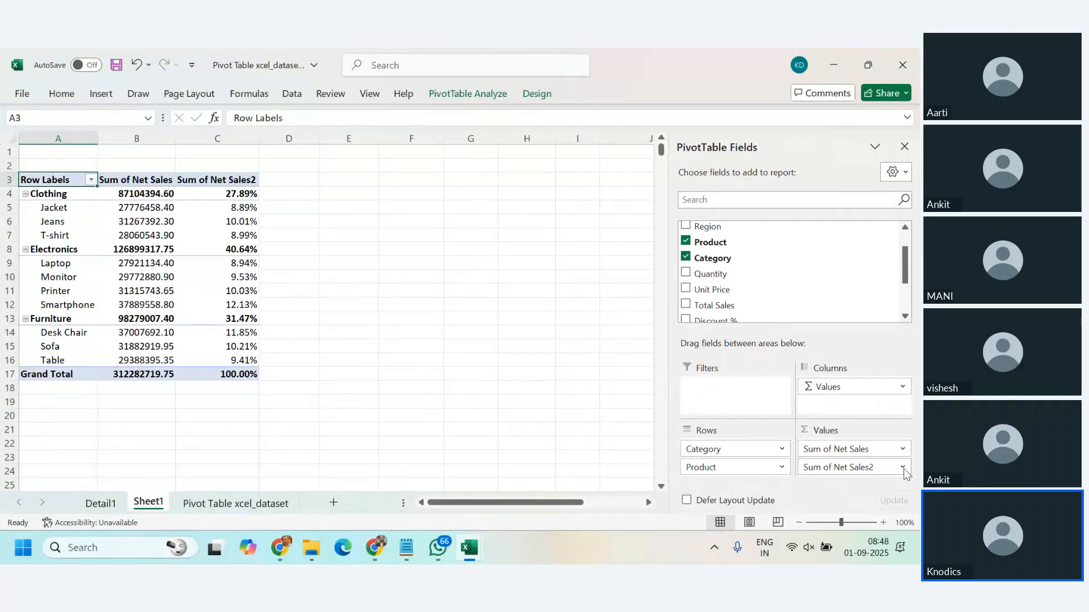
Step: Rename the Sum of Net Sales2 column header to "% Net Sales"
left_click(215, 182)
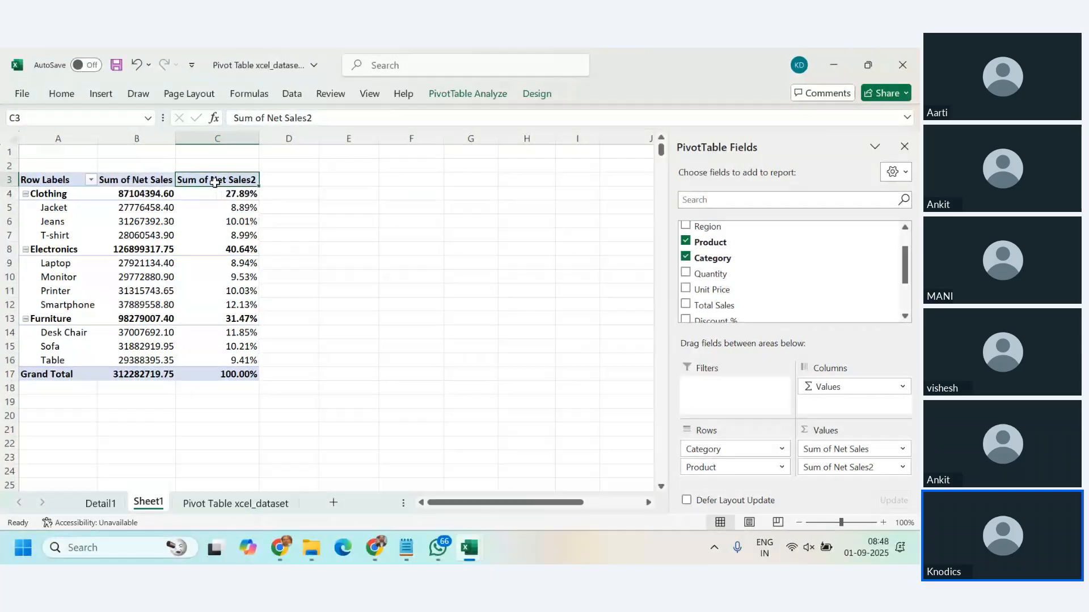
type("% Ne")
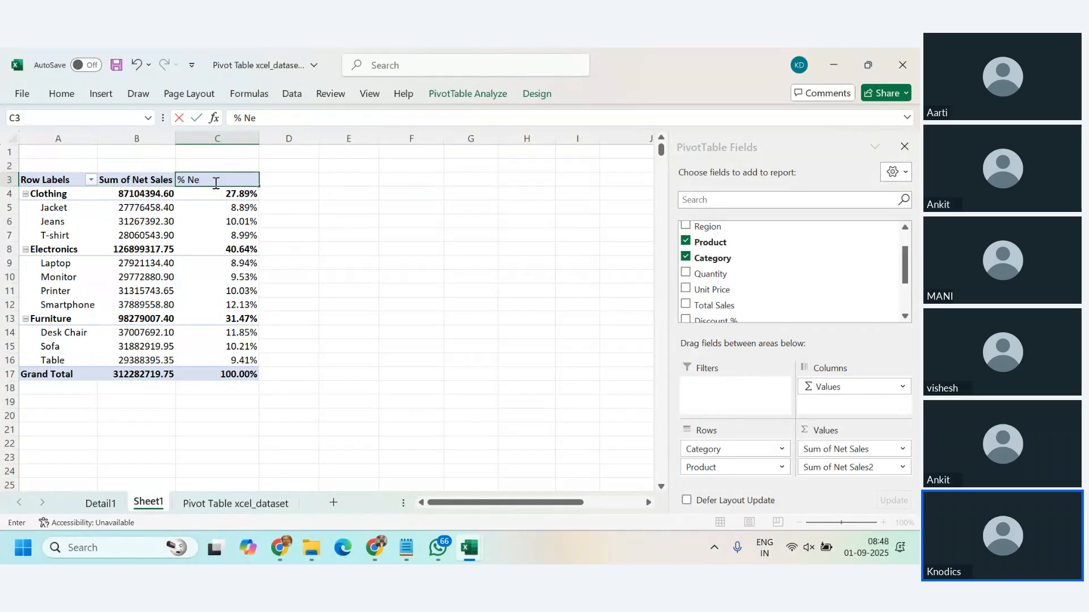
type("t Sales")
key("Return")
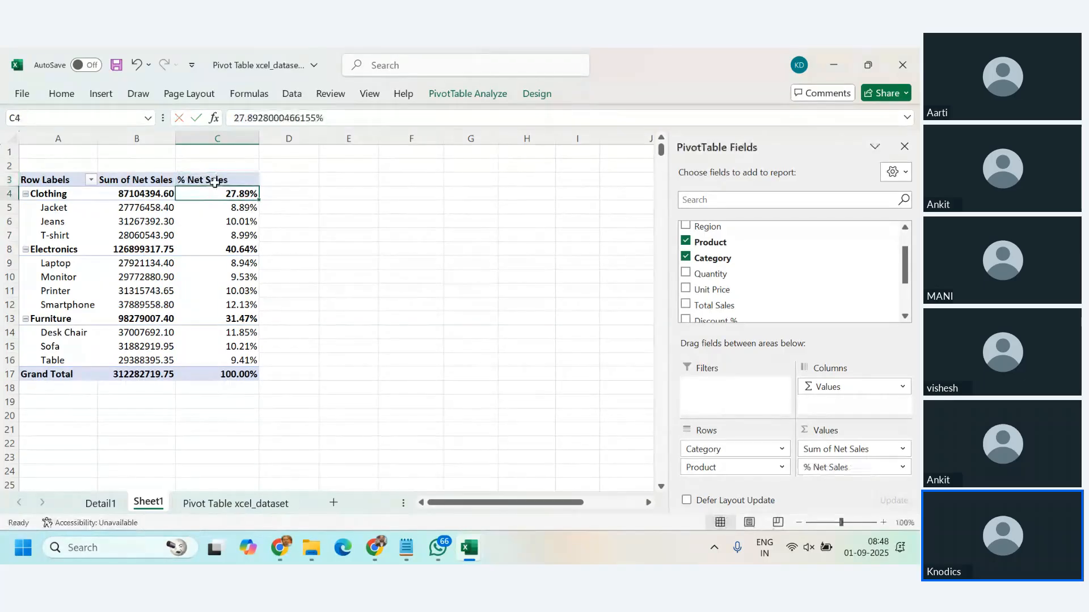
Step: Rename the Sum of Net Sales column header to "Overall Net Sales"
left_click(147, 185)
type("O")
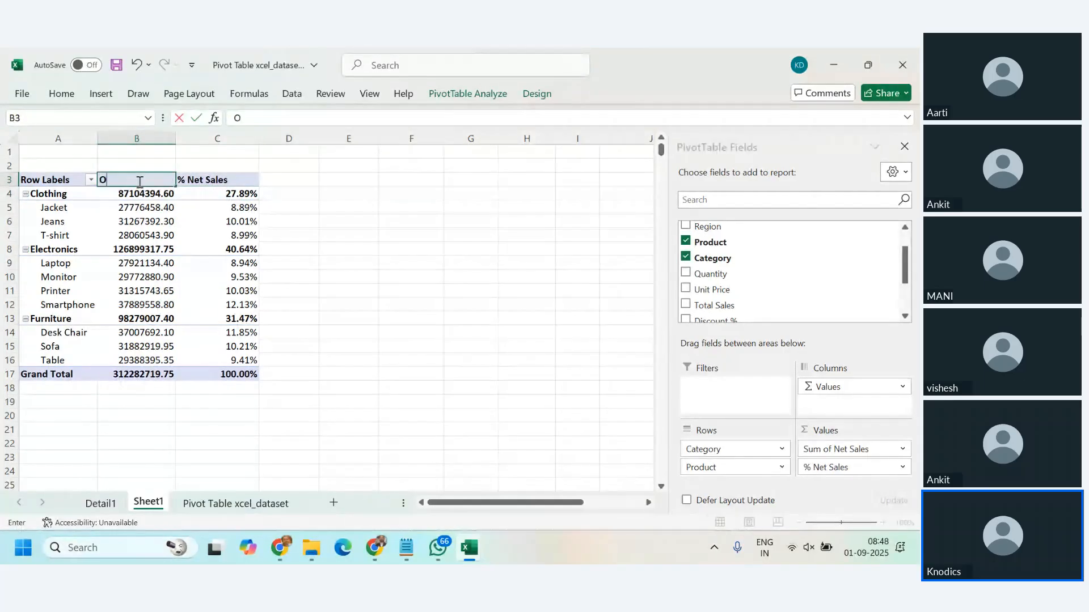
type("verall Net S")
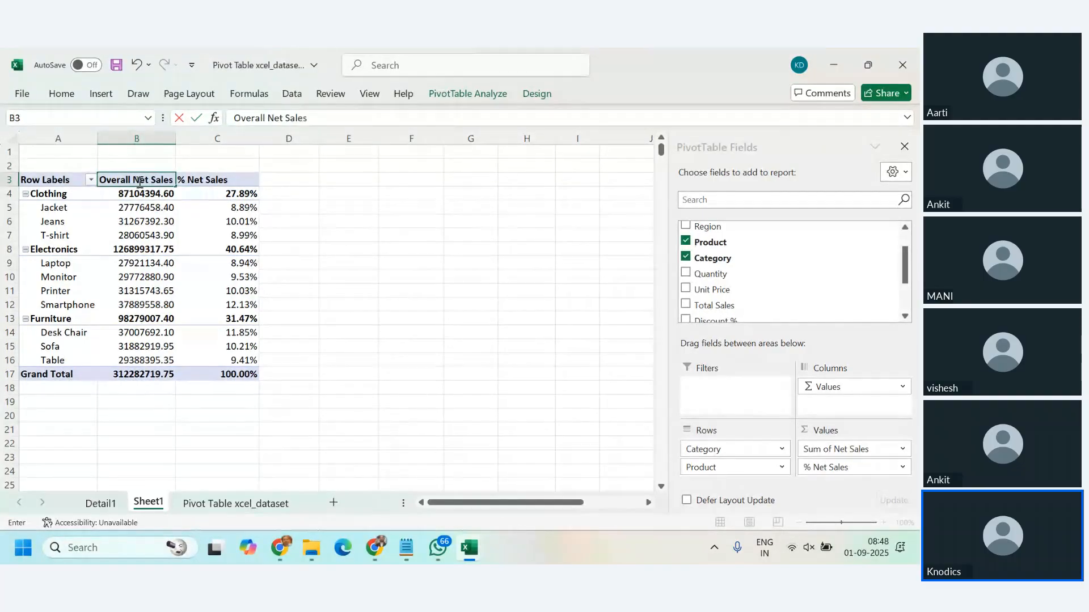
type("ales")
key("Return")
Step: Center the headers and all values of the Overall Net Sales and % Net Sales columns
left_click_drag(144, 179, 186, 180)
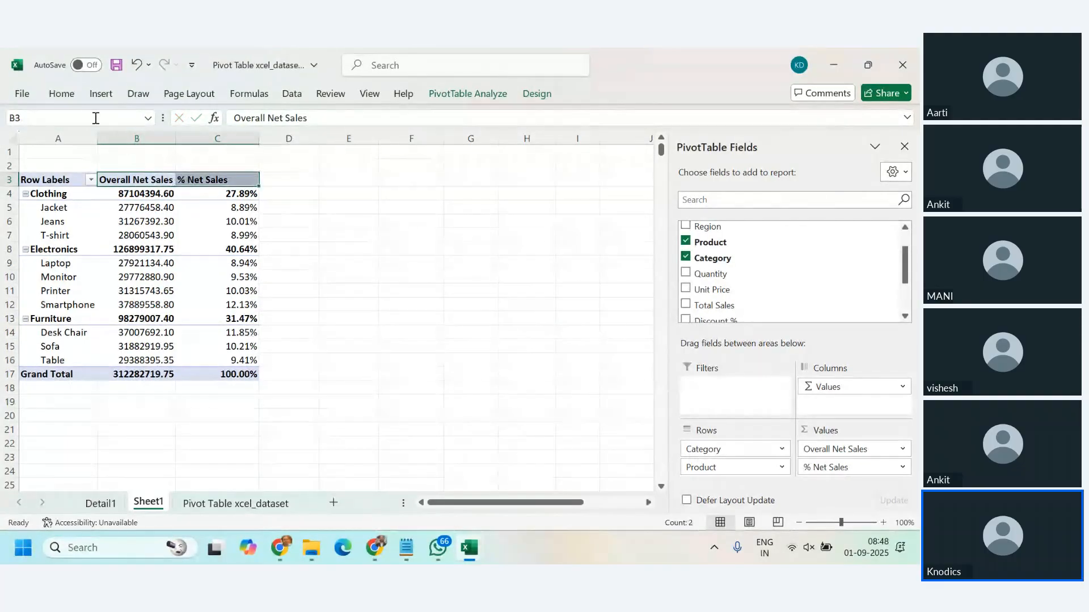
left_click(60, 96)
left_click(289, 145)
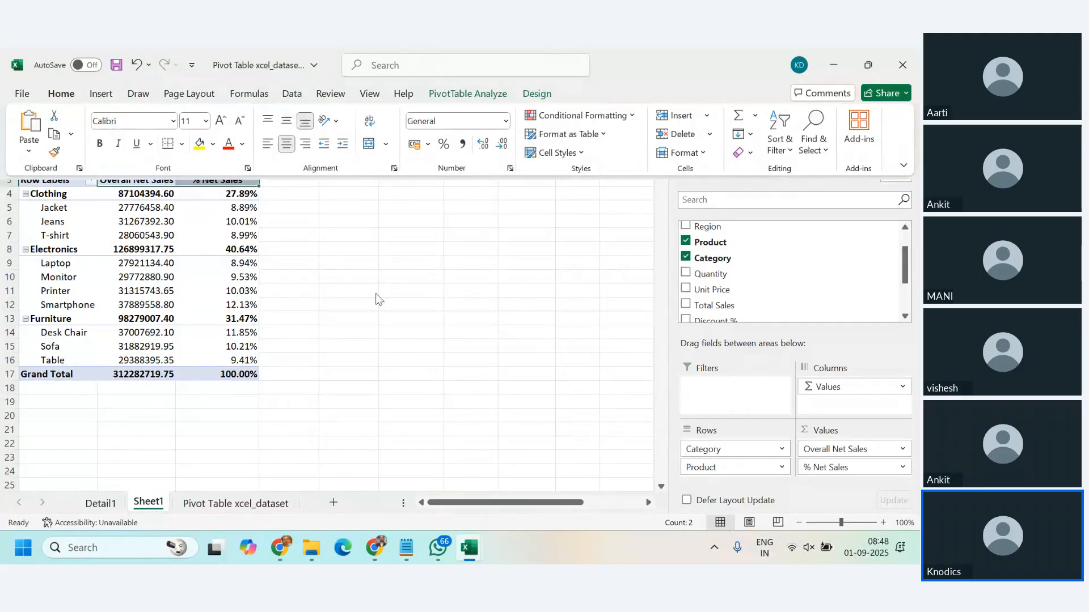
left_click(233, 310)
left_click_drag(134, 179, 238, 376)
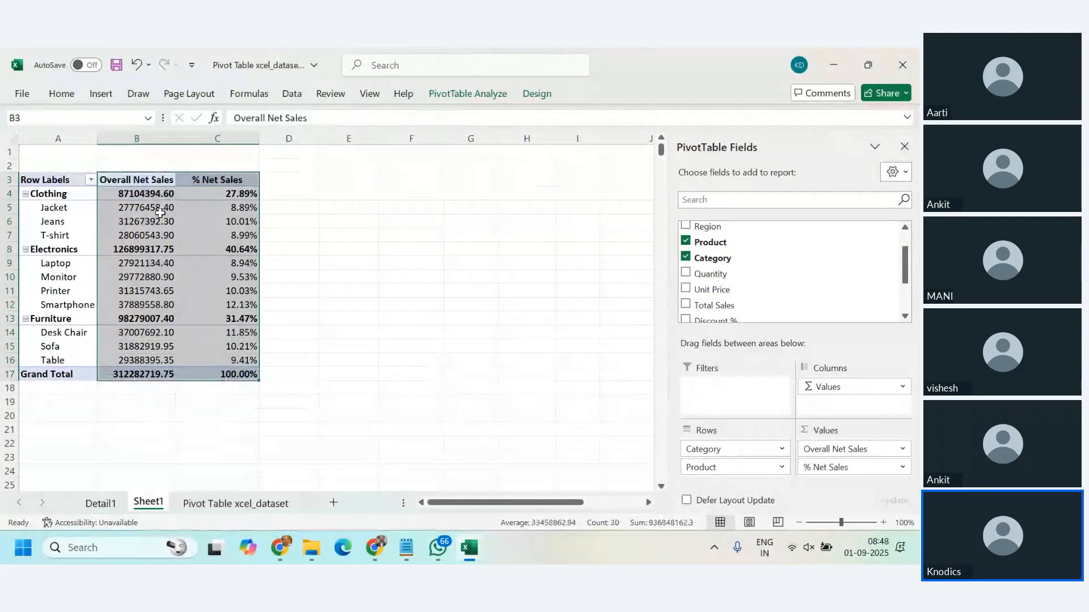
left_click(75, 96)
left_click(287, 143)
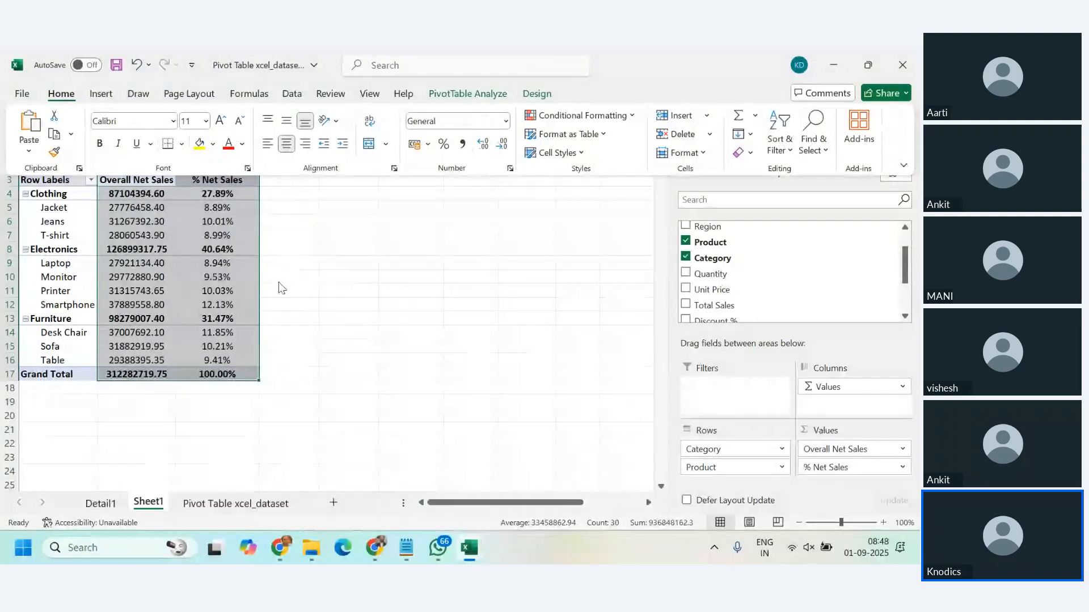
left_click(228, 261)
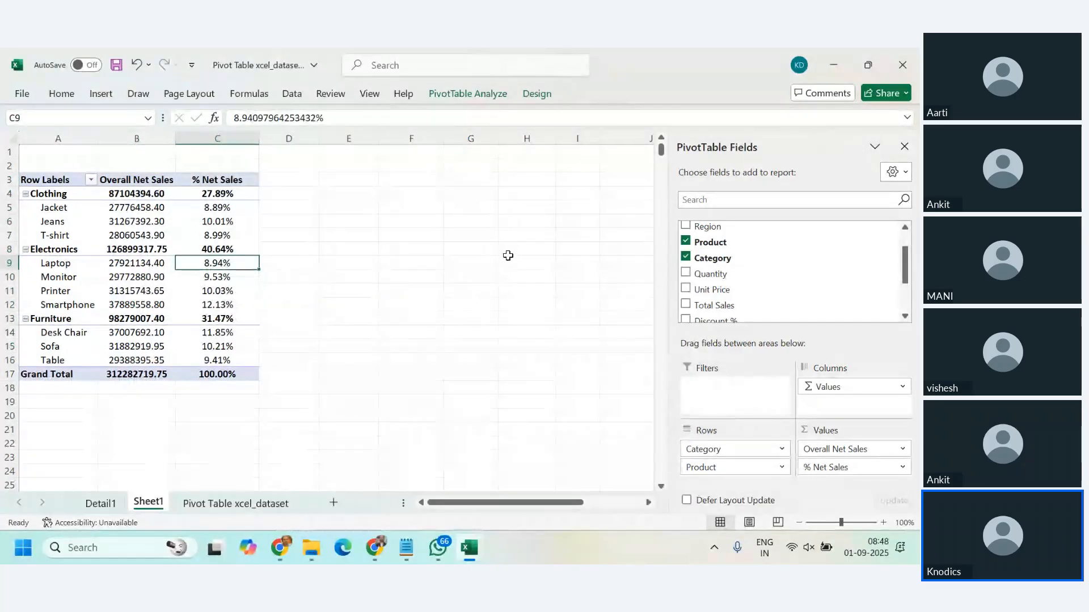
Step: Set the % Net Sales value field to show values as % of Parent Row Total
left_click(223, 193)
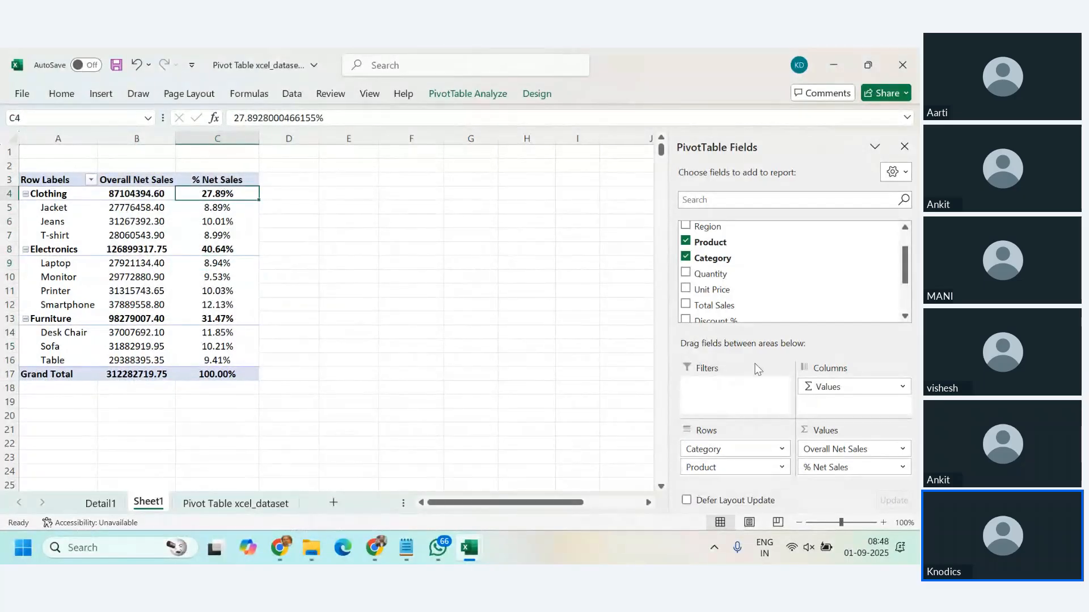
left_click(902, 467)
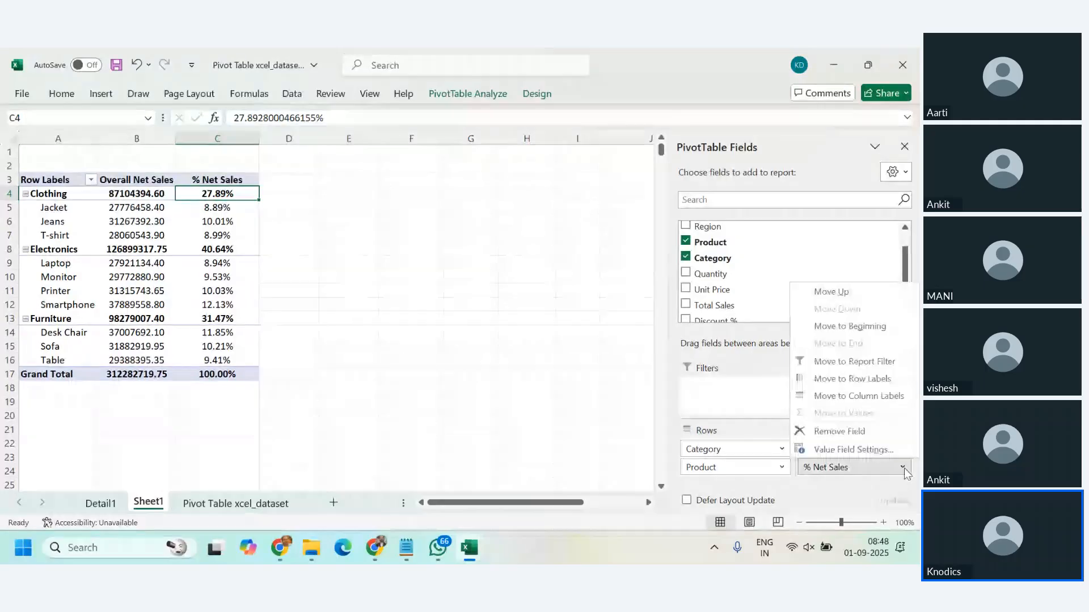
left_click(854, 449)
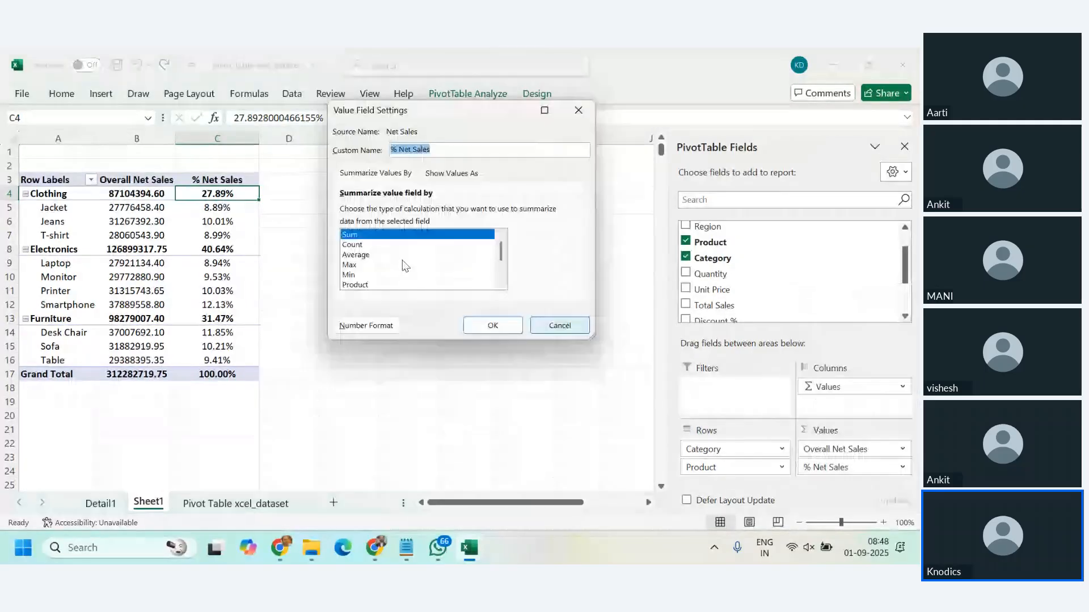
left_click(452, 173)
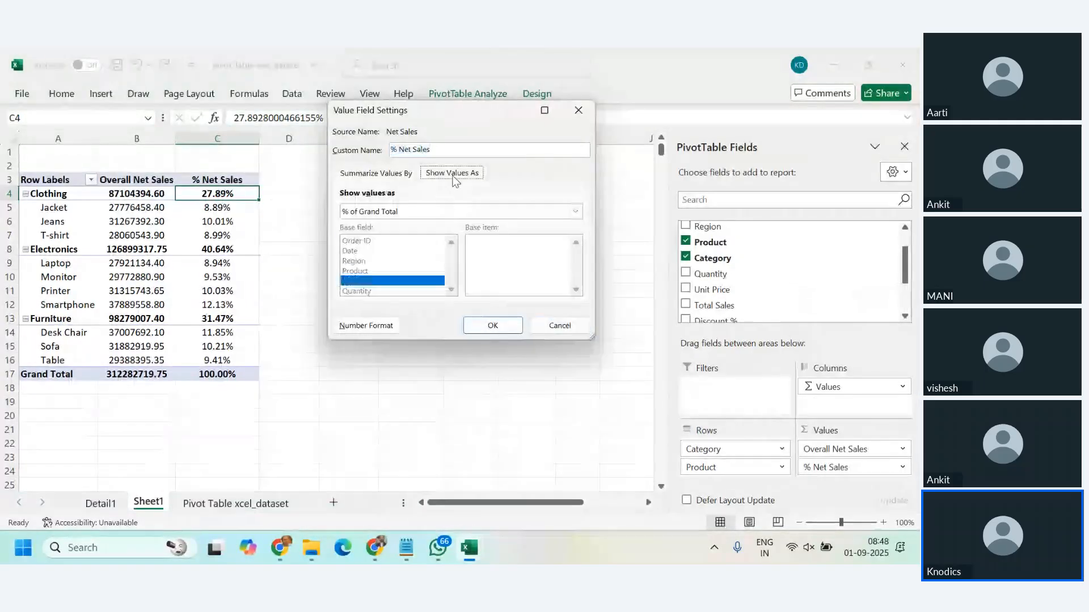
left_click(438, 211)
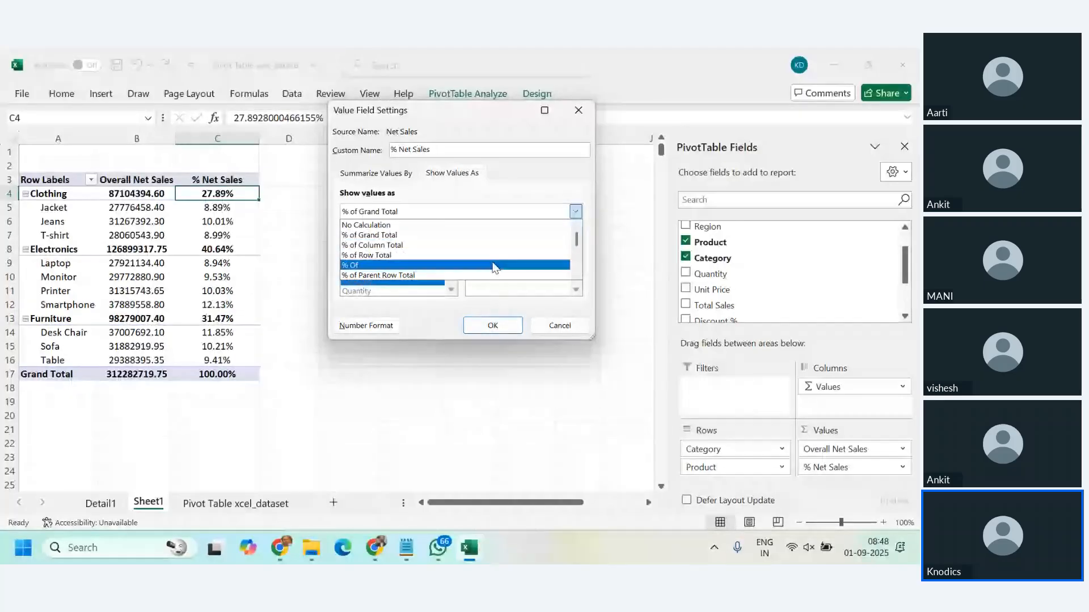
left_click(576, 274)
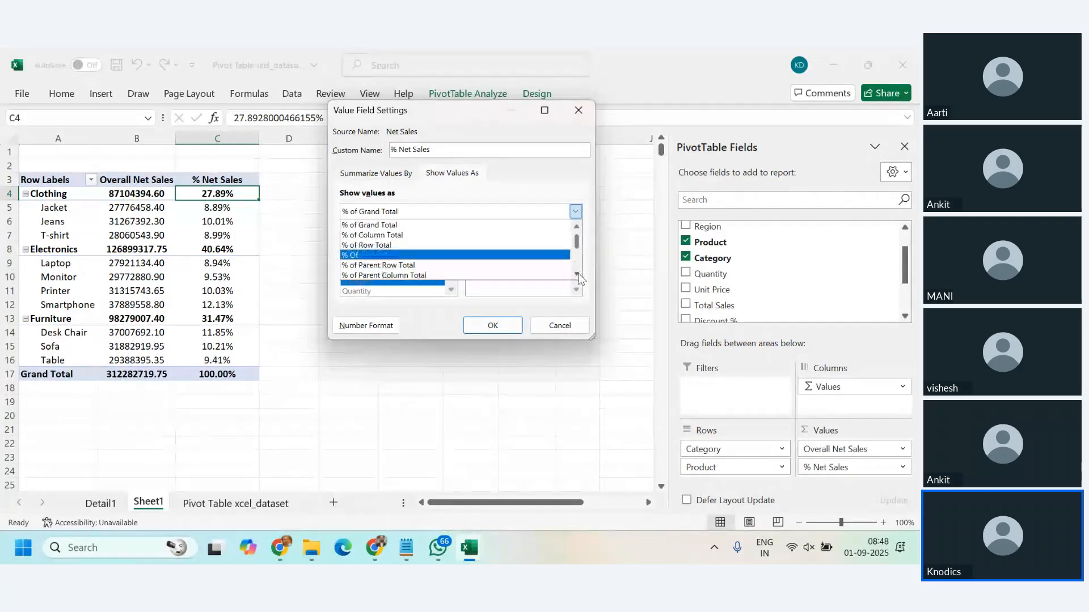
left_click(577, 274)
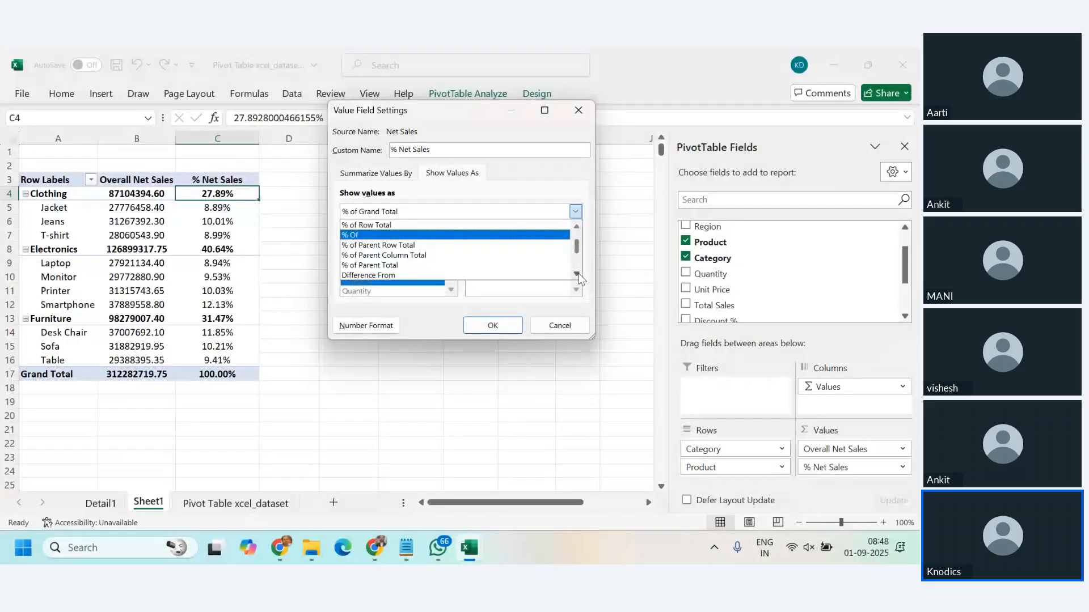
left_click(577, 275)
left_click(577, 274)
left_click(577, 275)
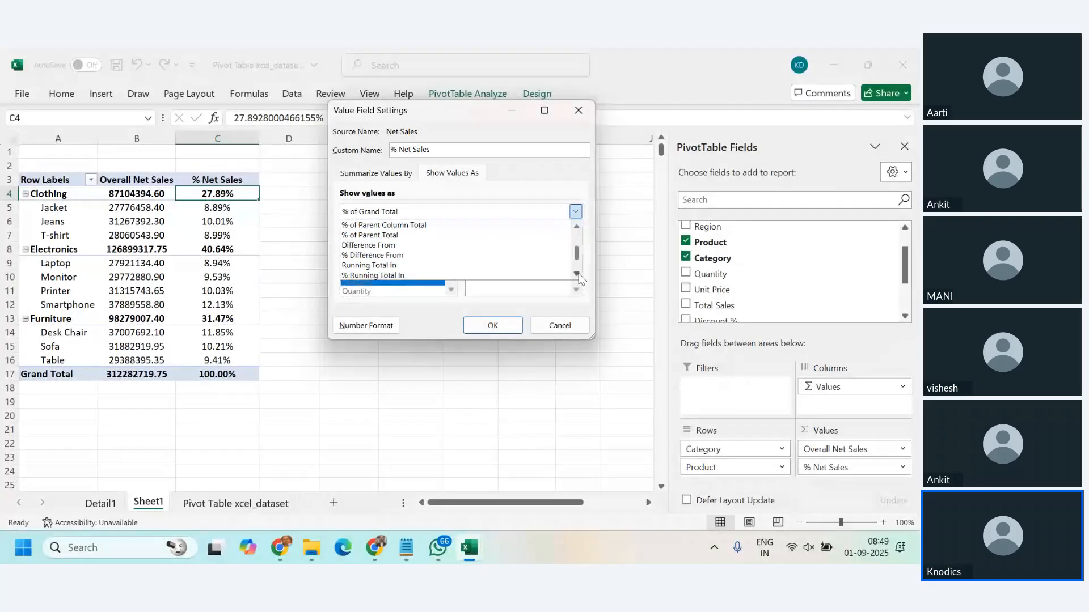
left_click(577, 275)
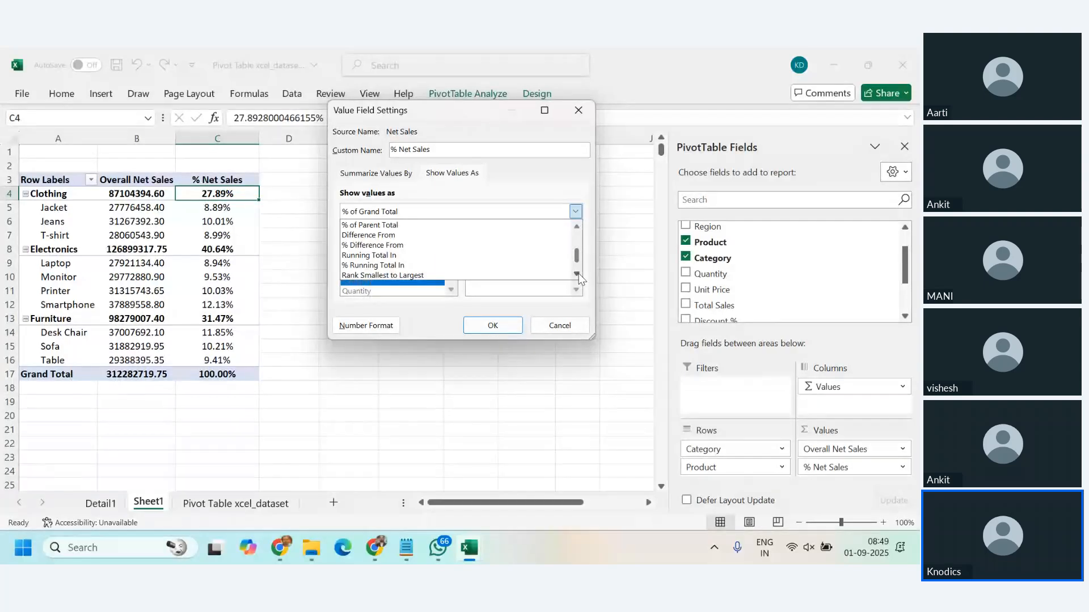
left_click(577, 275)
left_click(577, 275)
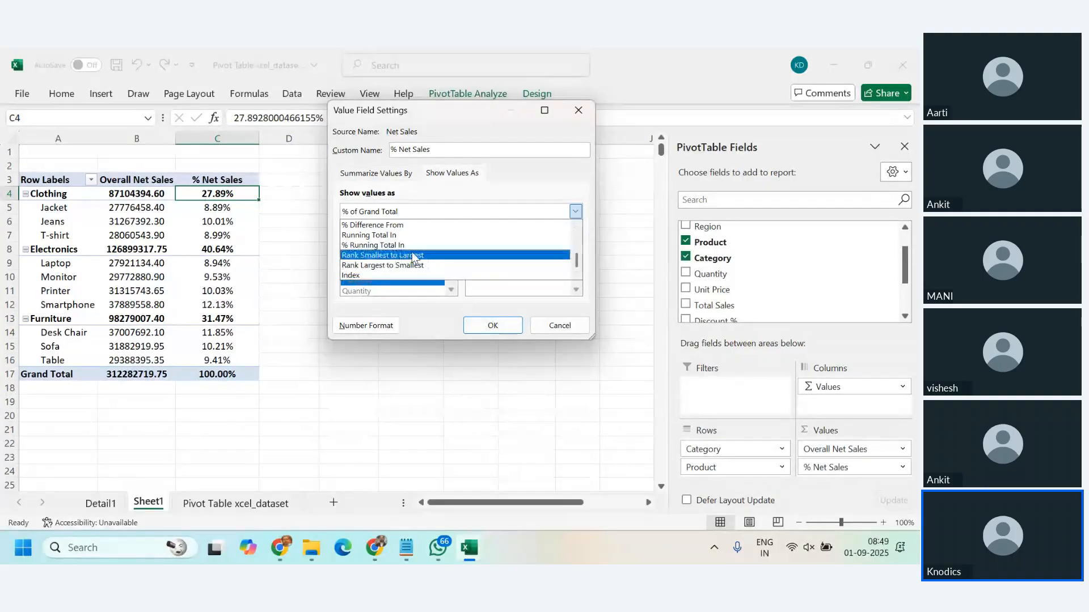
left_click(579, 227)
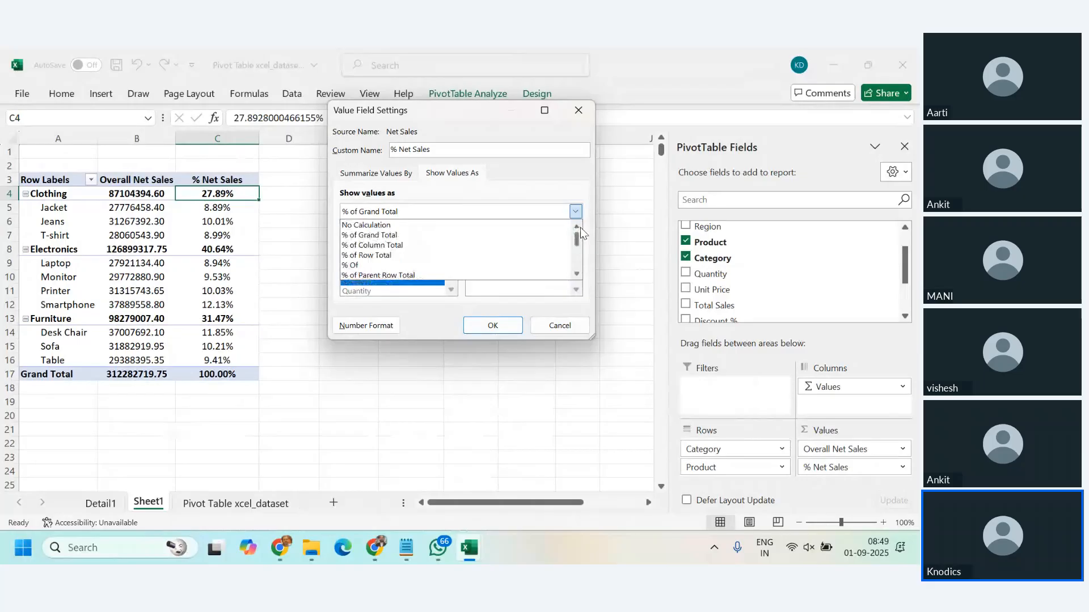
left_click(576, 274)
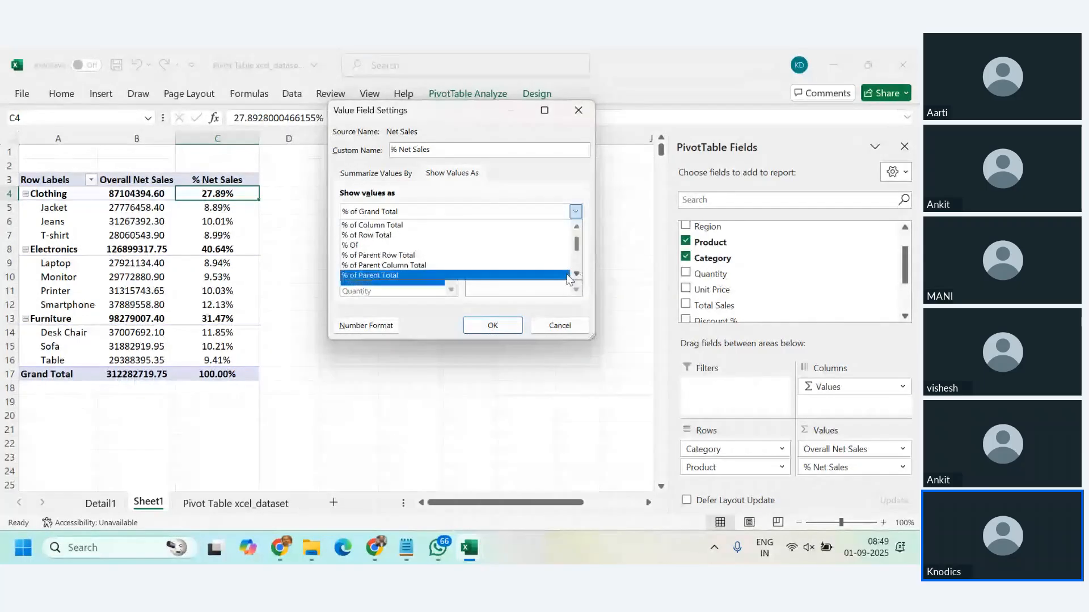
left_click(446, 260)
left_click(502, 332)
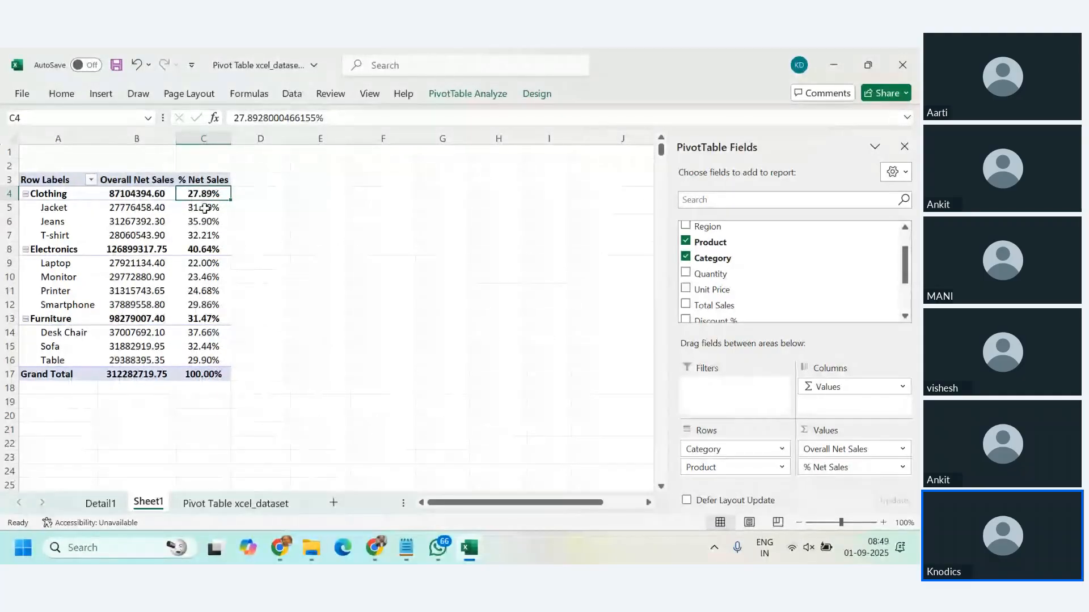
Step: Check how the product percentages within Clothing and within Electronics add up
left_click_drag(201, 209, 198, 232)
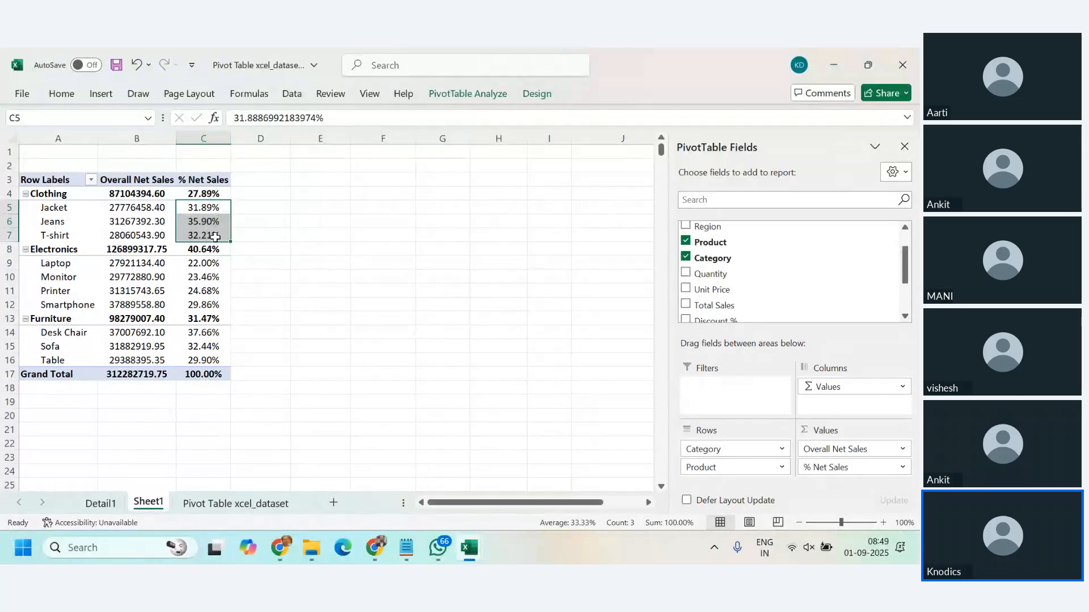
left_click(54, 266)
left_click_drag(196, 262, 205, 304)
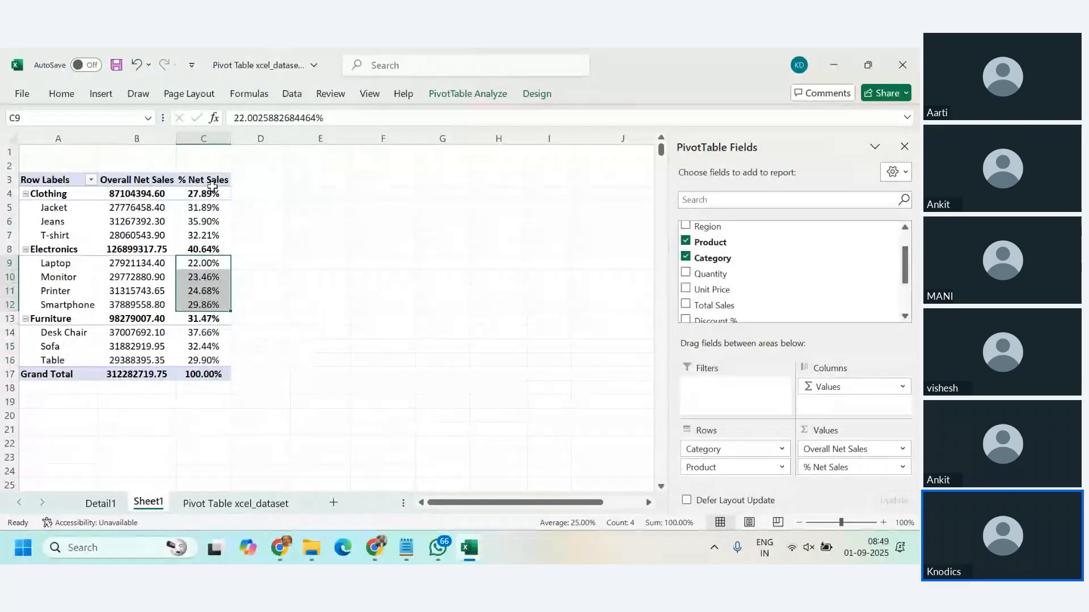
left_click_drag(204, 208, 204, 221)
left_click(204, 208)
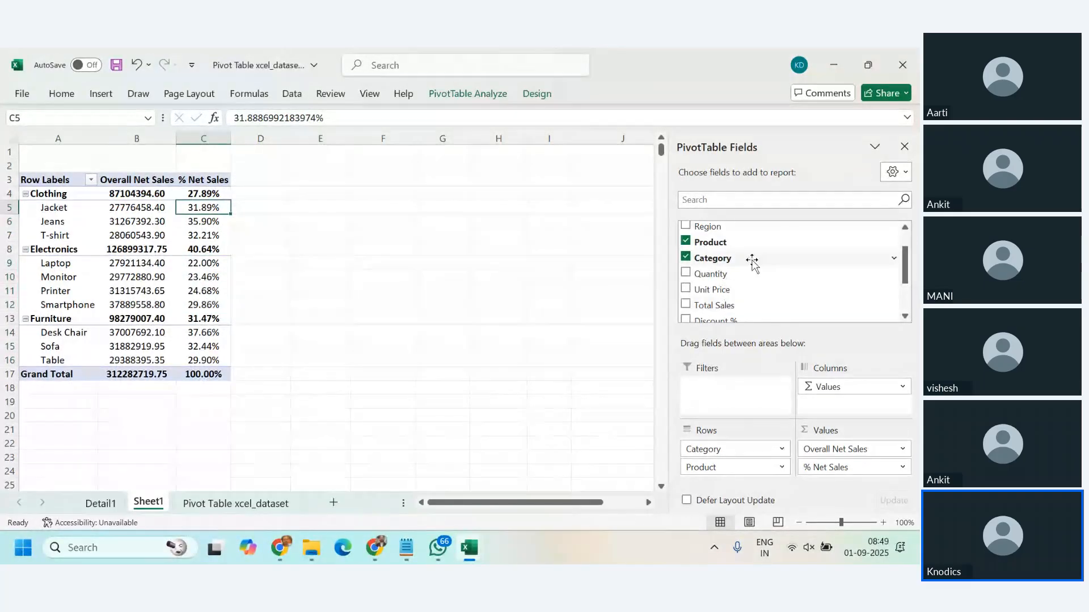
Step: Add Net Sales to the PivotTable values once more and show it as % of Grand Total
scroll(849, 299, "down", 2)
left_click_drag(822, 267, 846, 477)
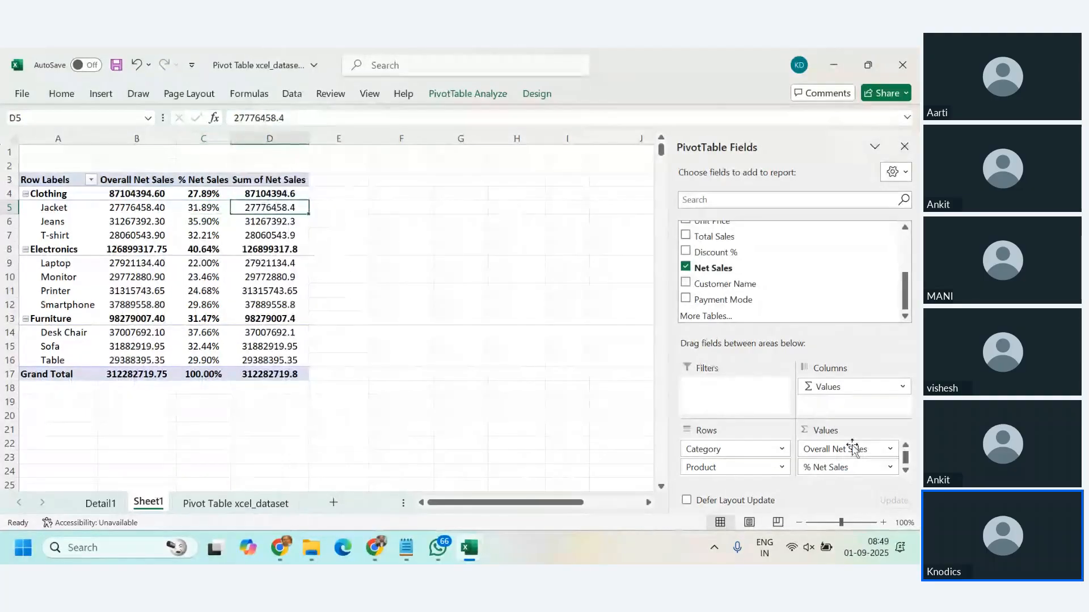
scroll(876, 469, "down", 1)
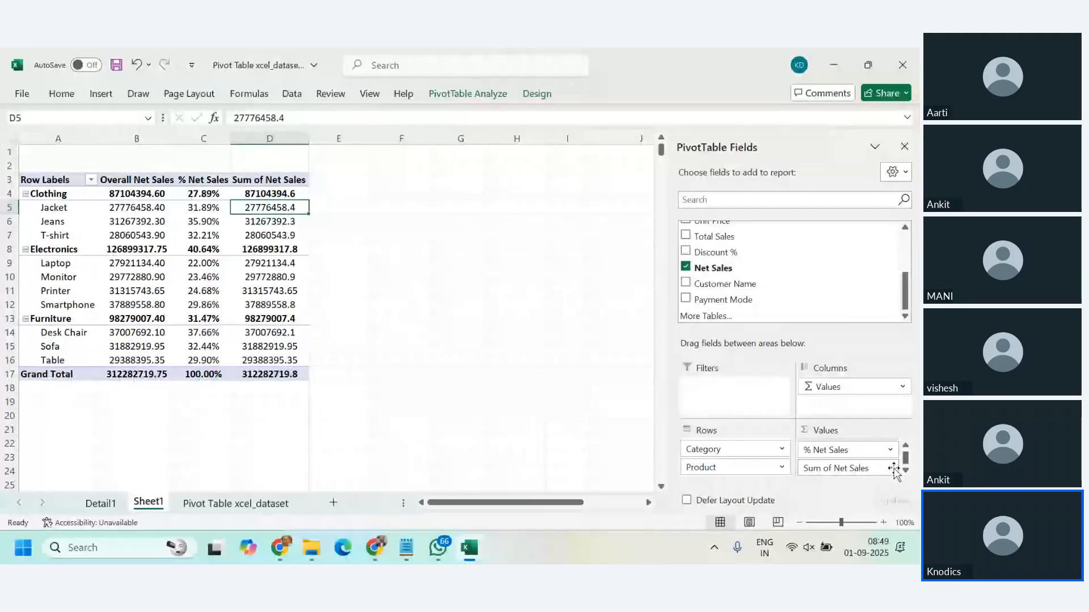
left_click(890, 469)
left_click(851, 450)
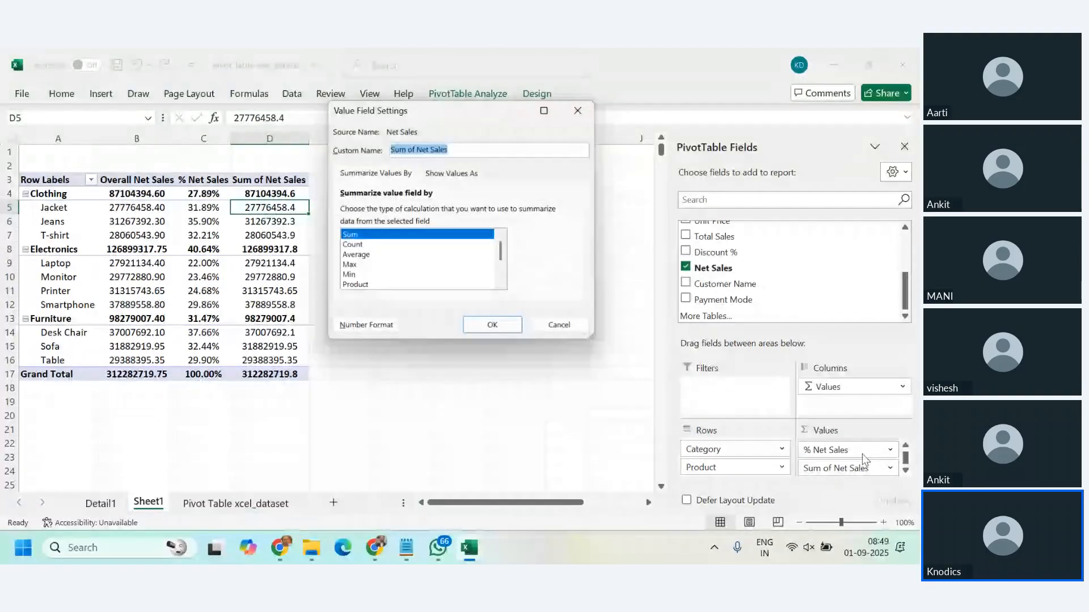
left_click(448, 174)
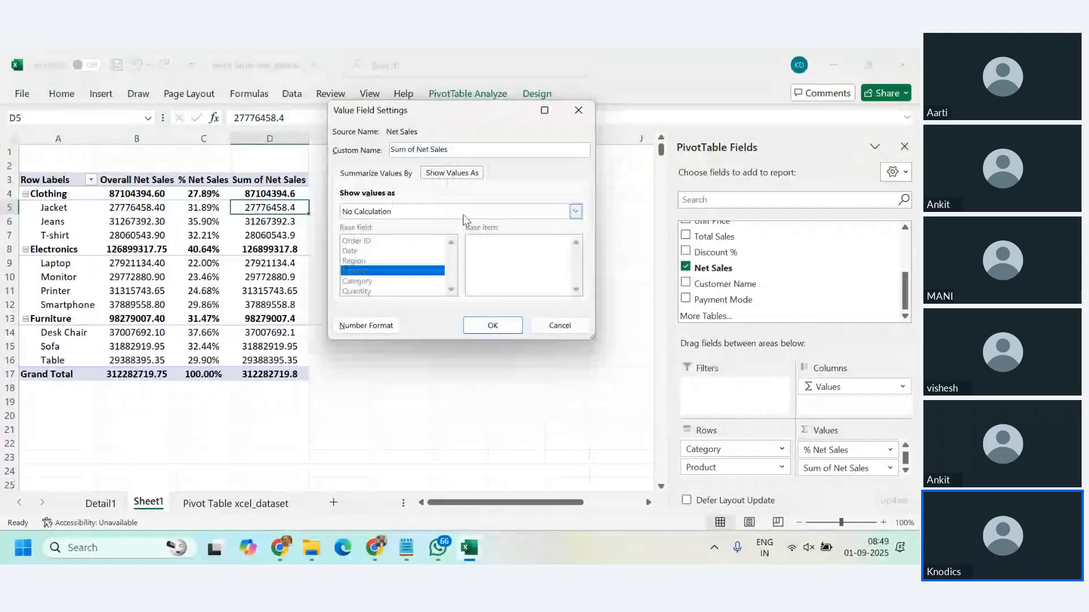
left_click(576, 211)
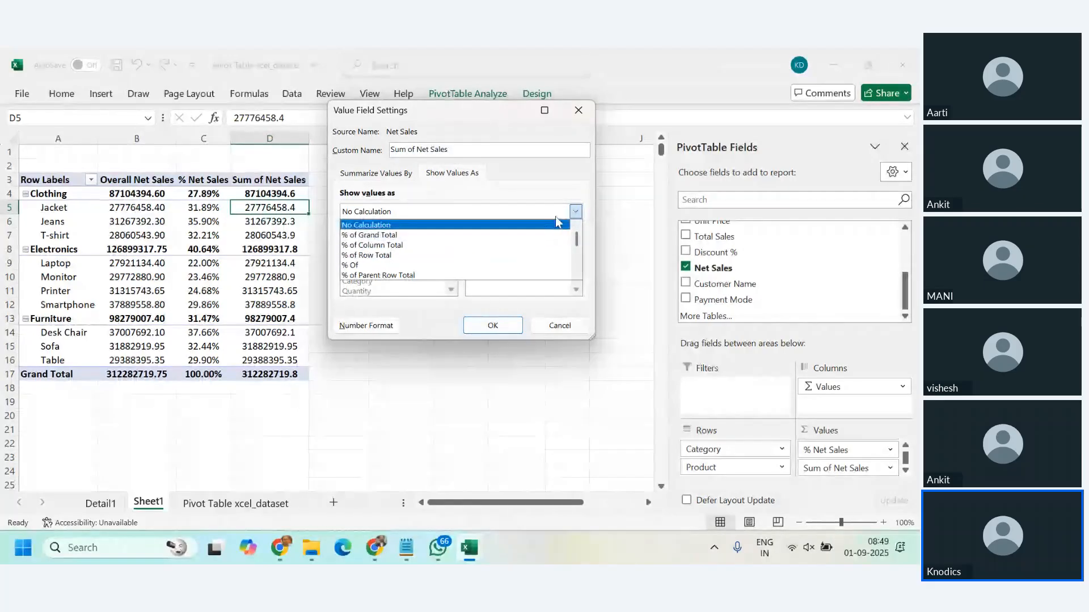
left_click(576, 212)
left_click(576, 212)
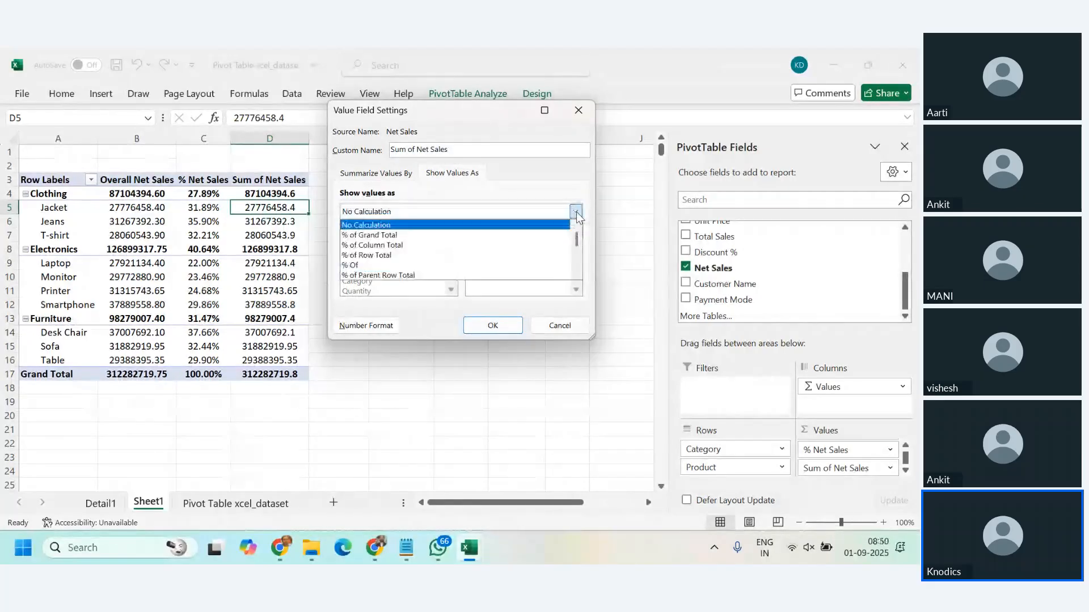
left_click(445, 236)
left_click(493, 325)
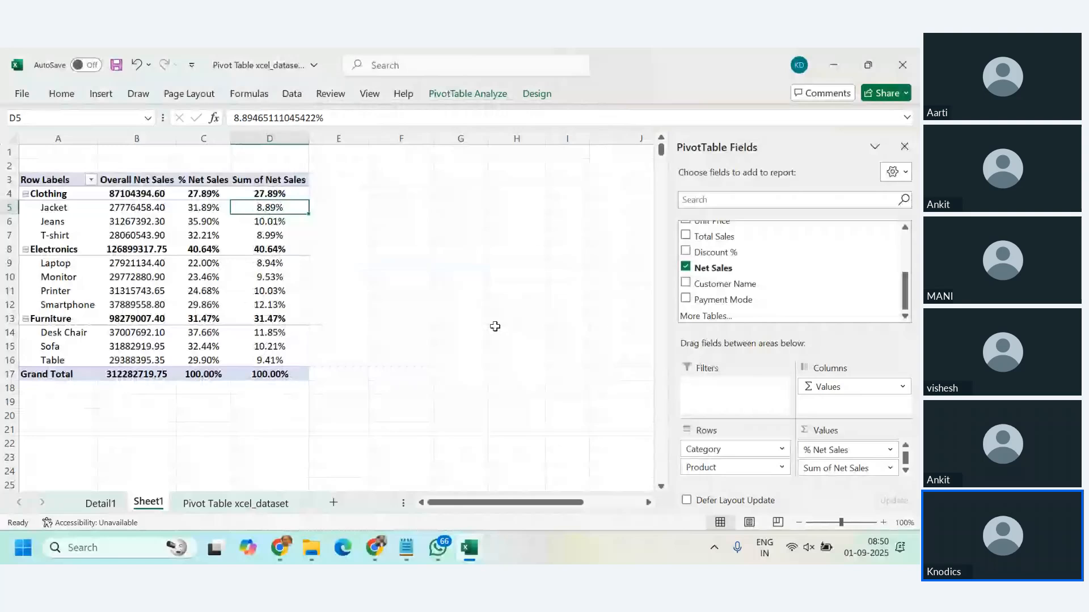
Step: Compare the Clothing product percentages in the % Net Sales column with those in the Sum of Net Sales column
left_click(401, 318)
left_click(212, 208)
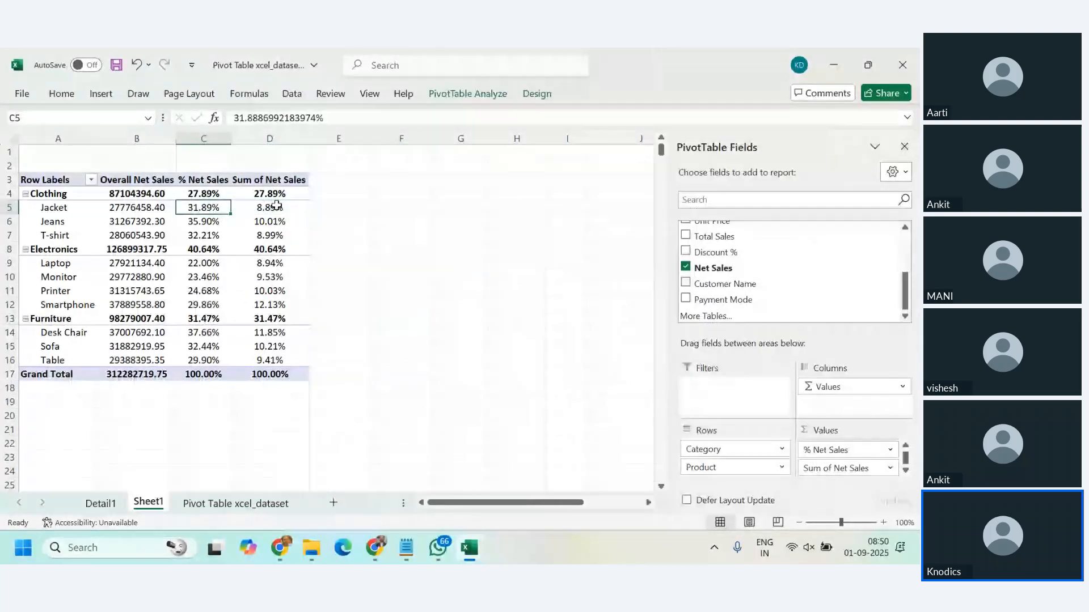
left_click_drag(275, 206, 278, 227)
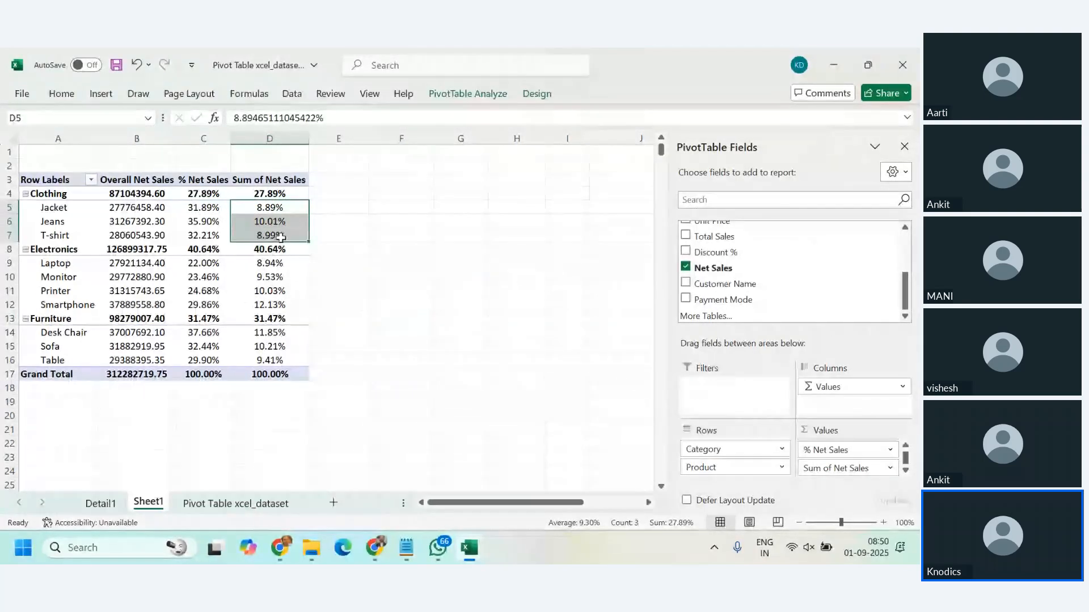
left_click(265, 195)
left_click_drag(211, 207, 212, 237)
left_click(211, 192)
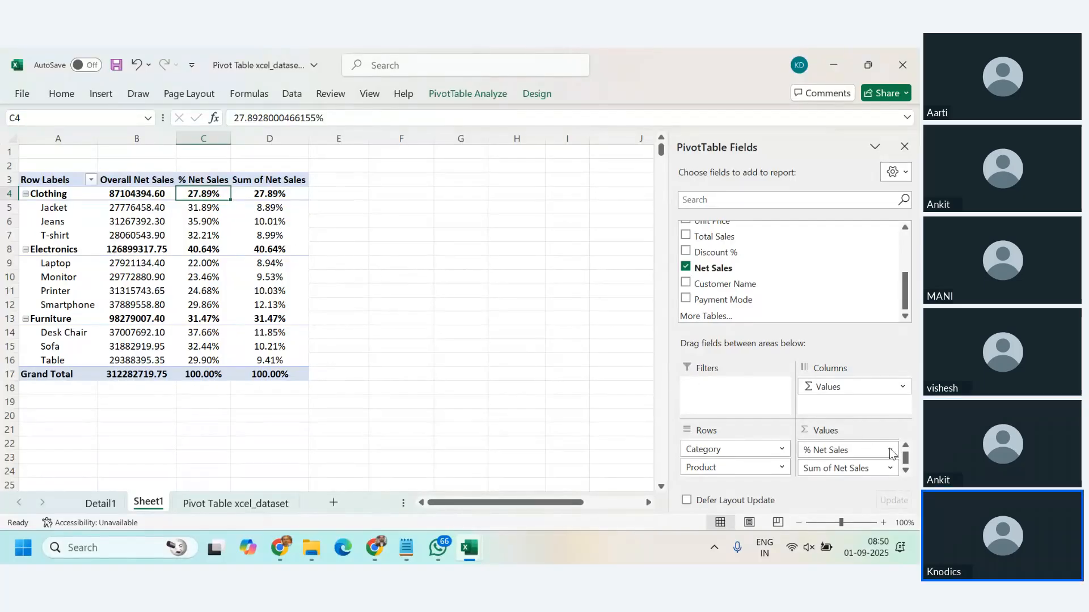
right_click(214, 210)
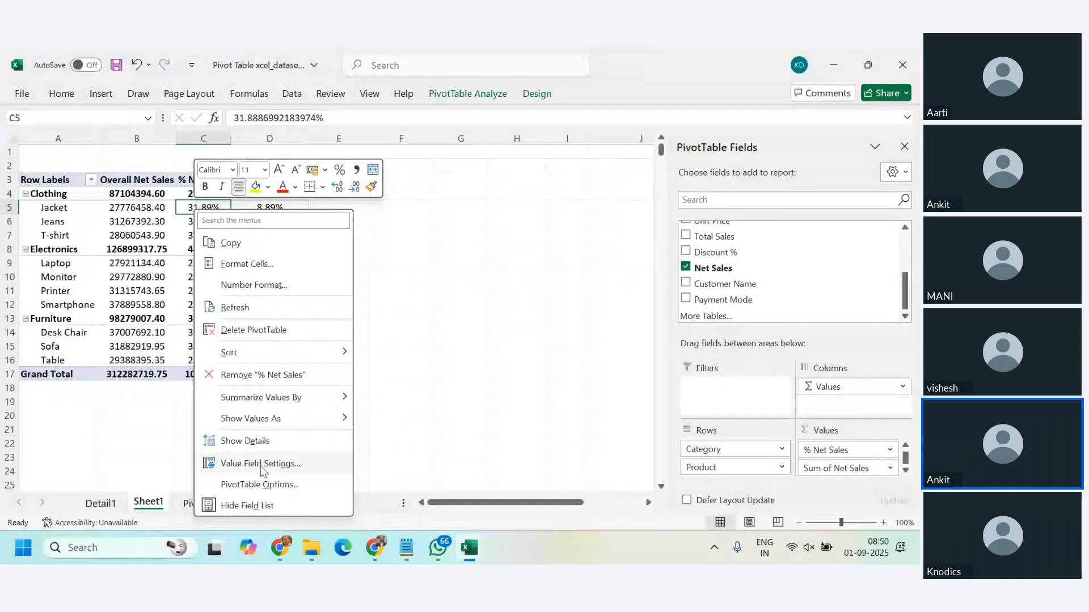
left_click(514, 317)
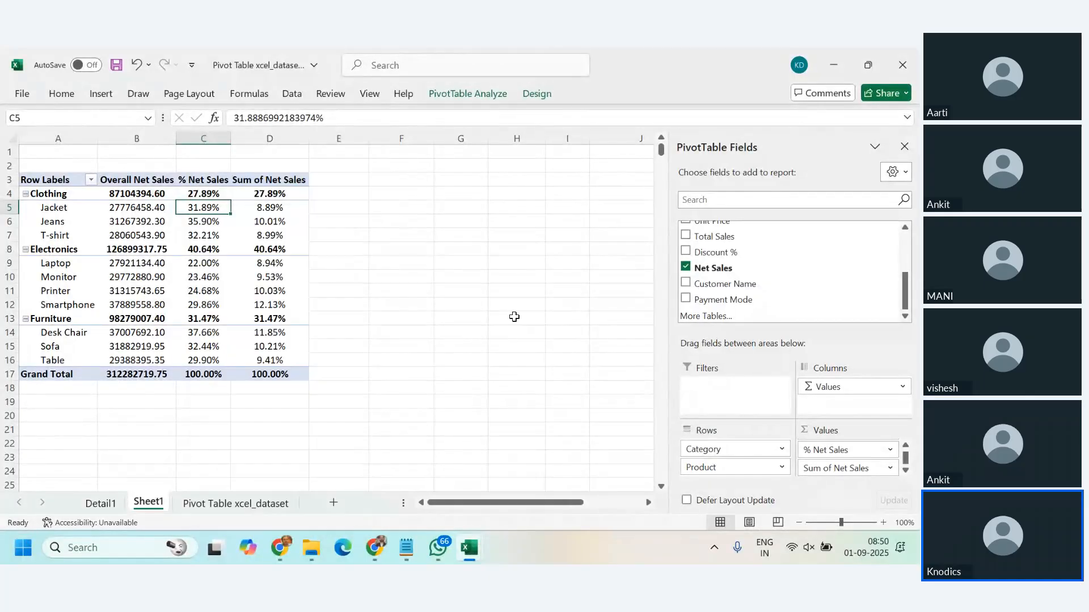
Step: Rename the Sum of Net Sales value field to "% Net Sales Overall"
left_click(890, 468)
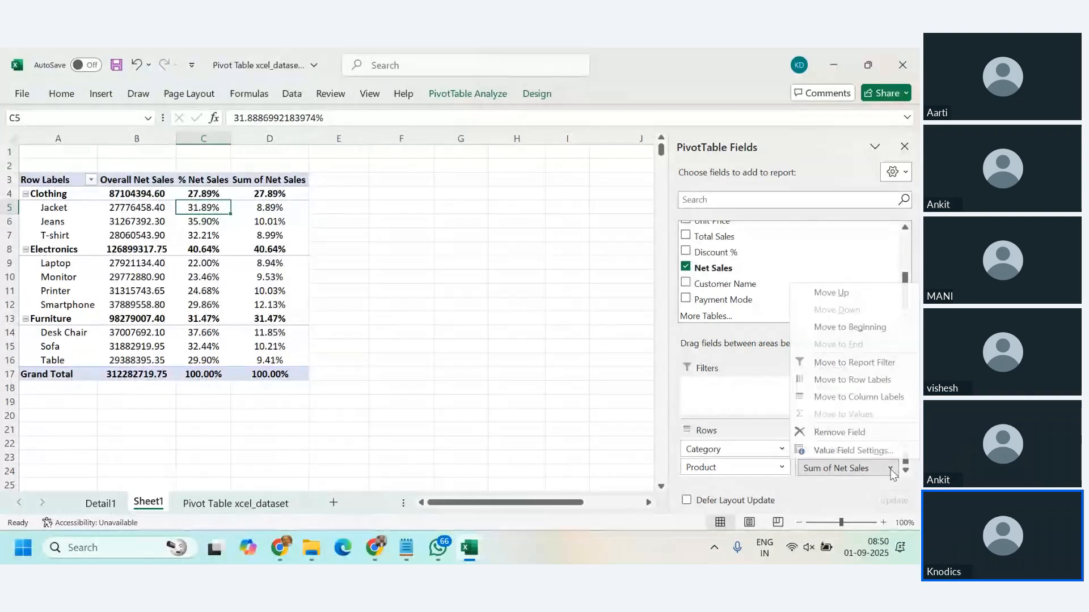
left_click(878, 452)
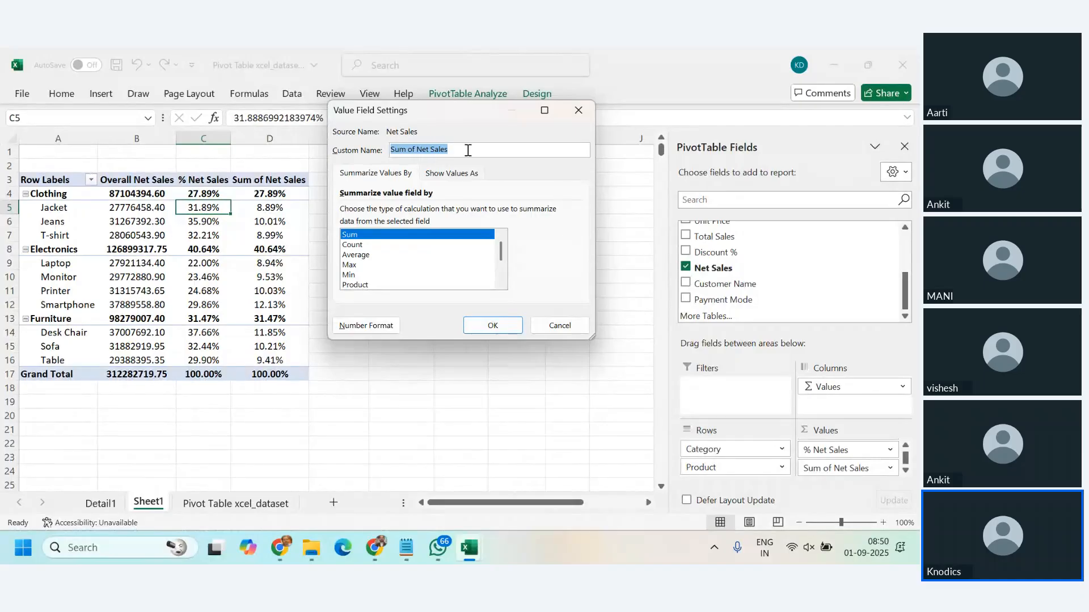
type("%")
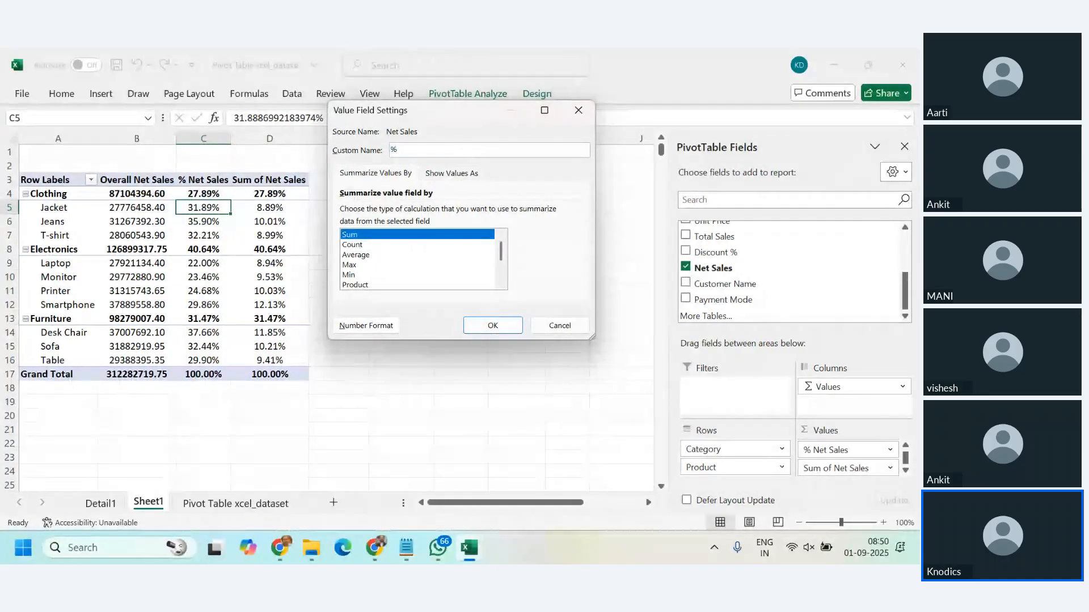
type(" Net ")
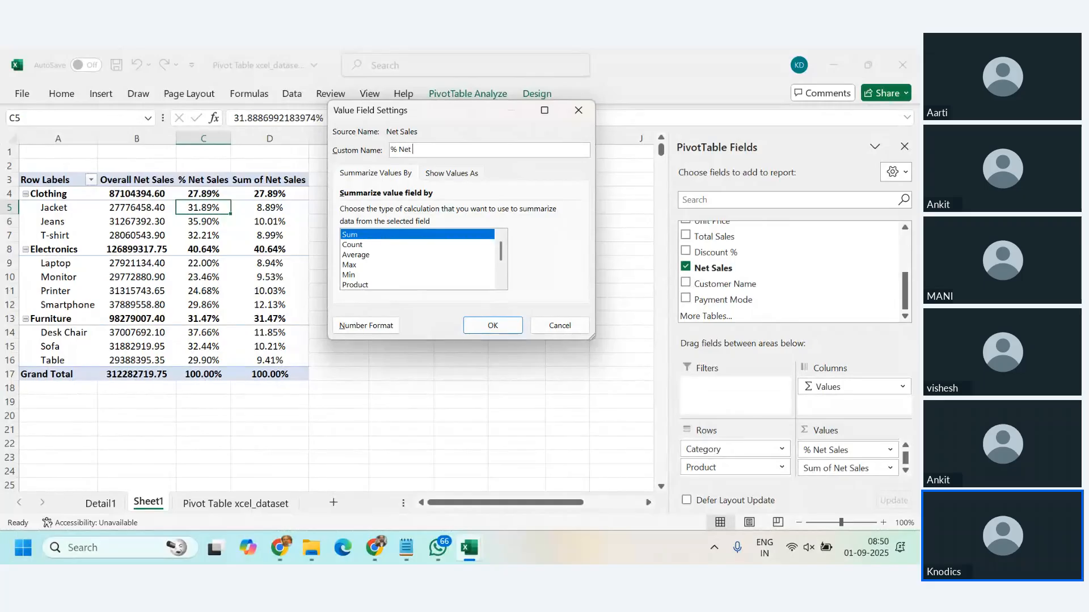
type("Sales Overall")
key("Return")
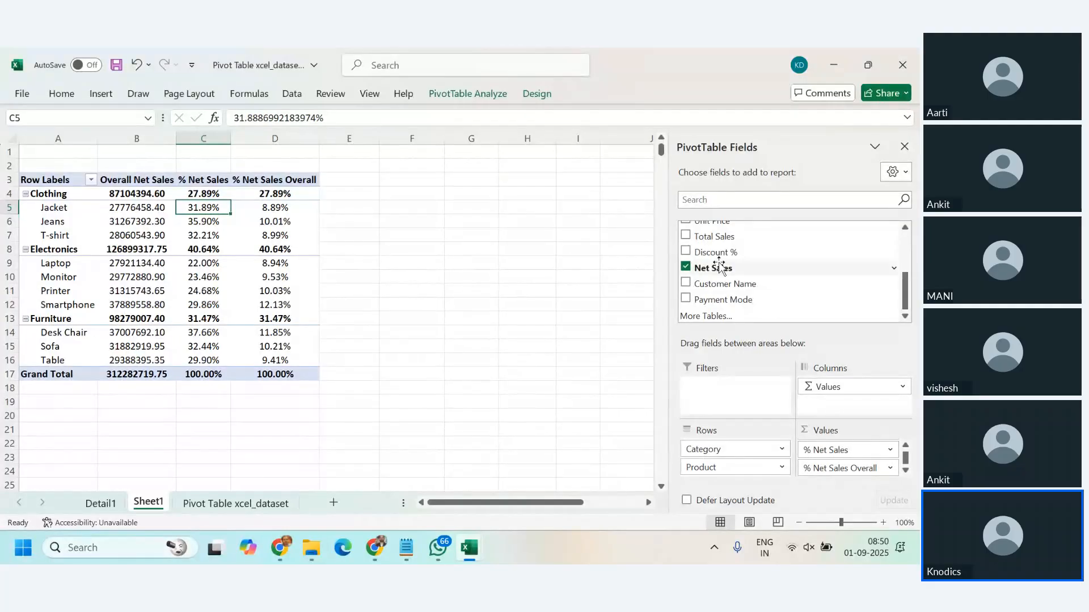
Step: Add another Net Sales field to the PivotTable values and show it as % of Column Total
left_click_drag(724, 268, 865, 471)
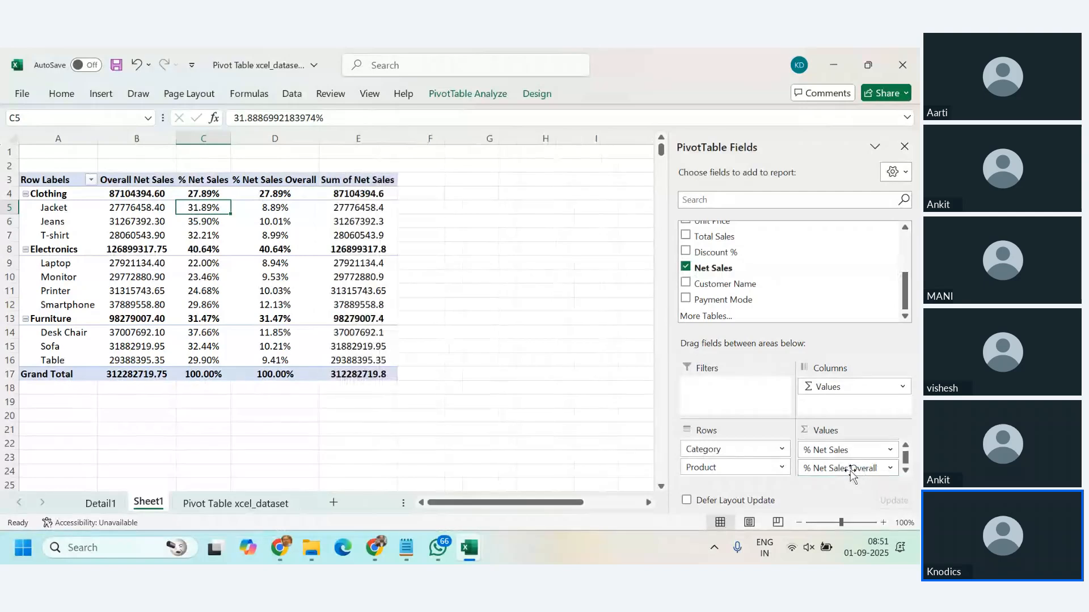
left_click(390, 207)
right_click(391, 207)
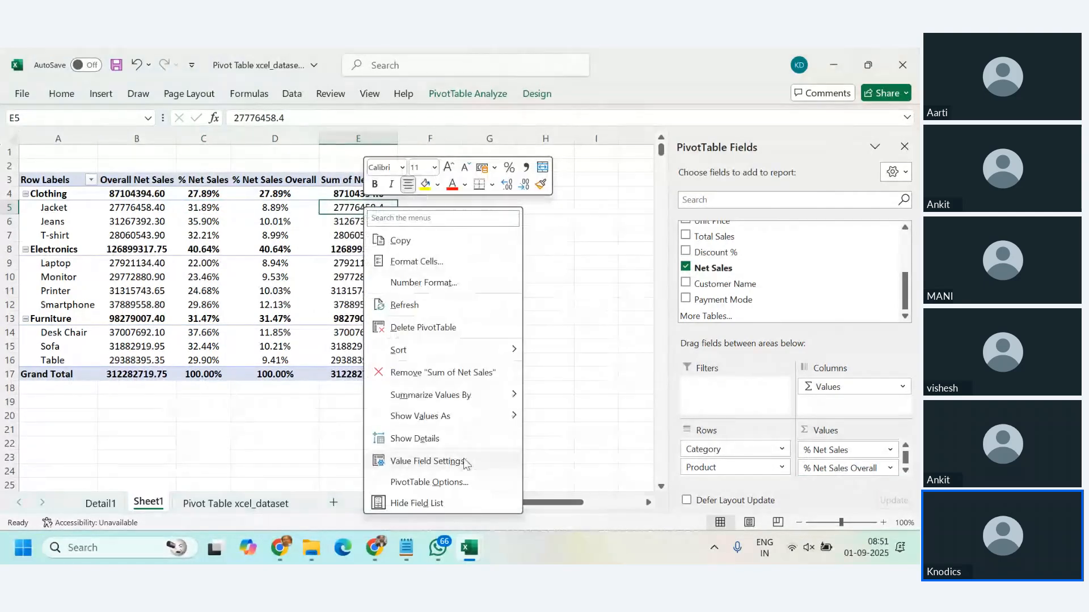
left_click(433, 457)
left_click(474, 359)
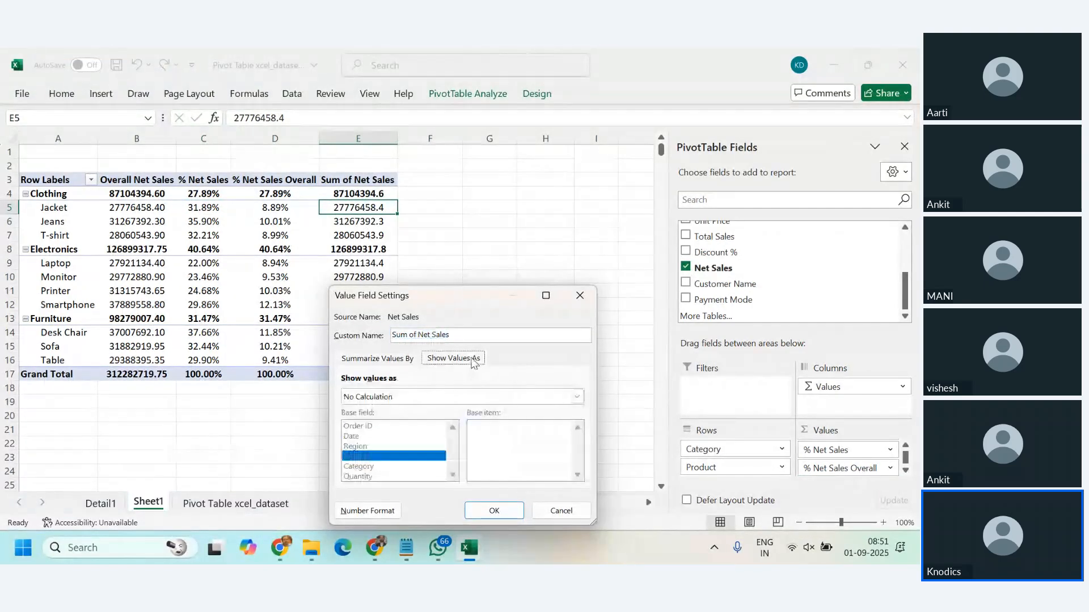
left_click(576, 397)
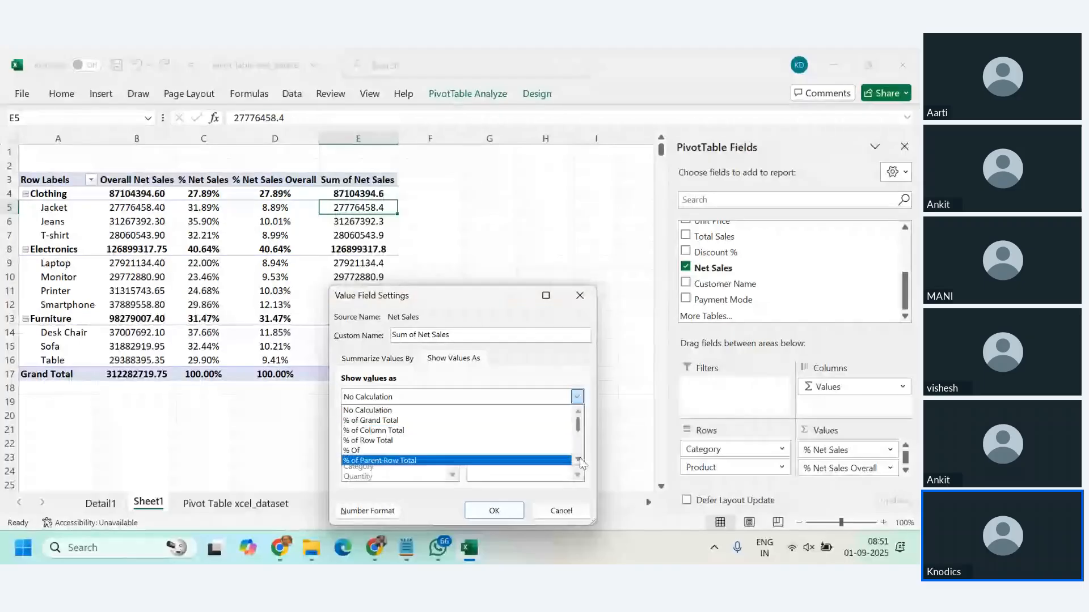
left_click(577, 460)
left_click(578, 459)
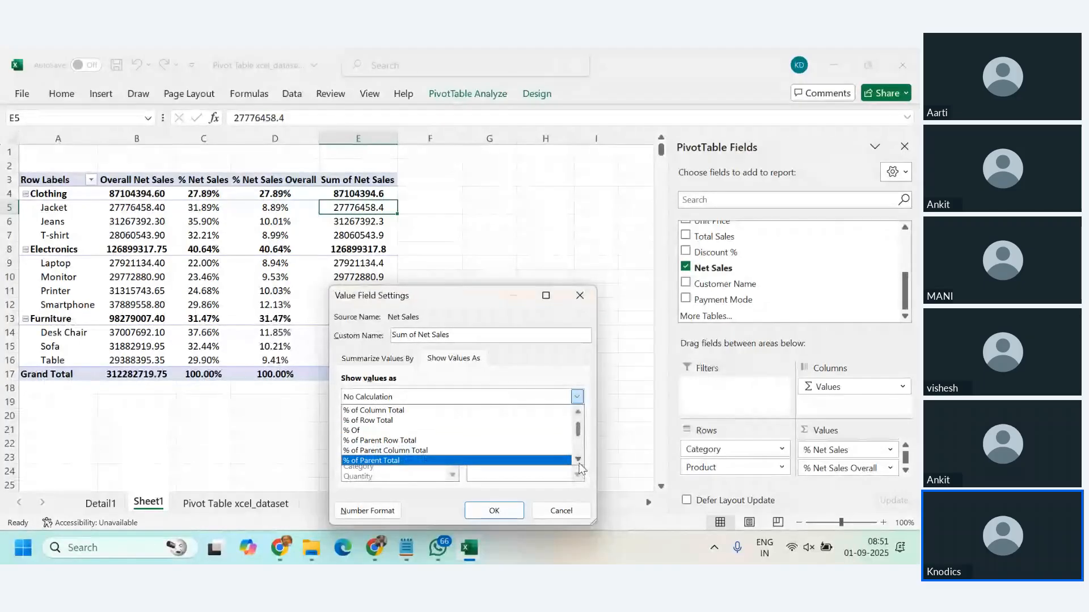
left_click(579, 461)
left_click(578, 461)
left_click(578, 461)
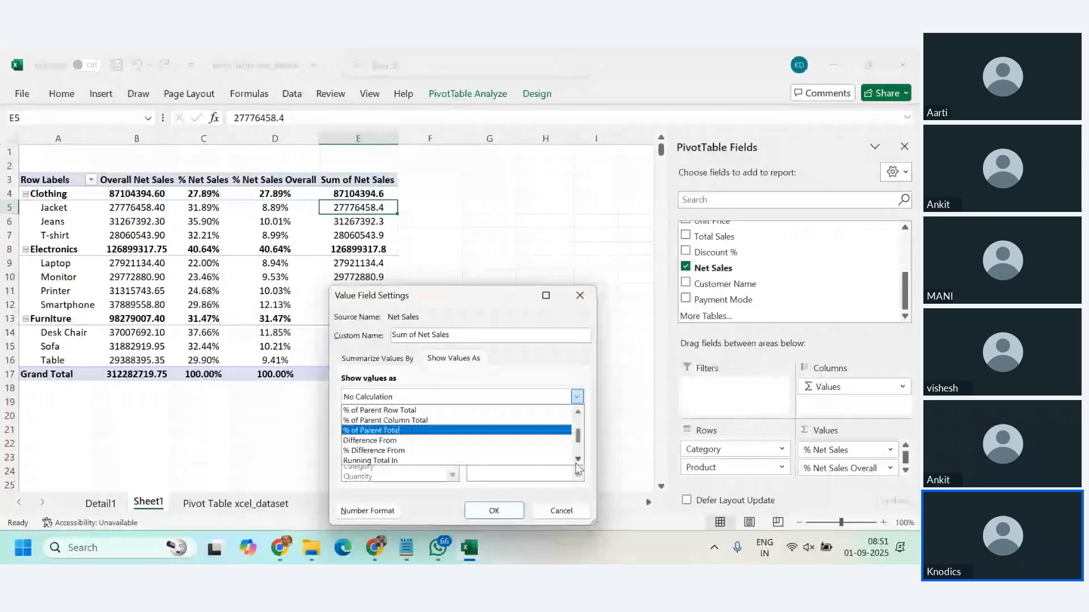
left_click(579, 411)
left_click(579, 411)
left_click(578, 411)
left_click(578, 410)
left_click(579, 411)
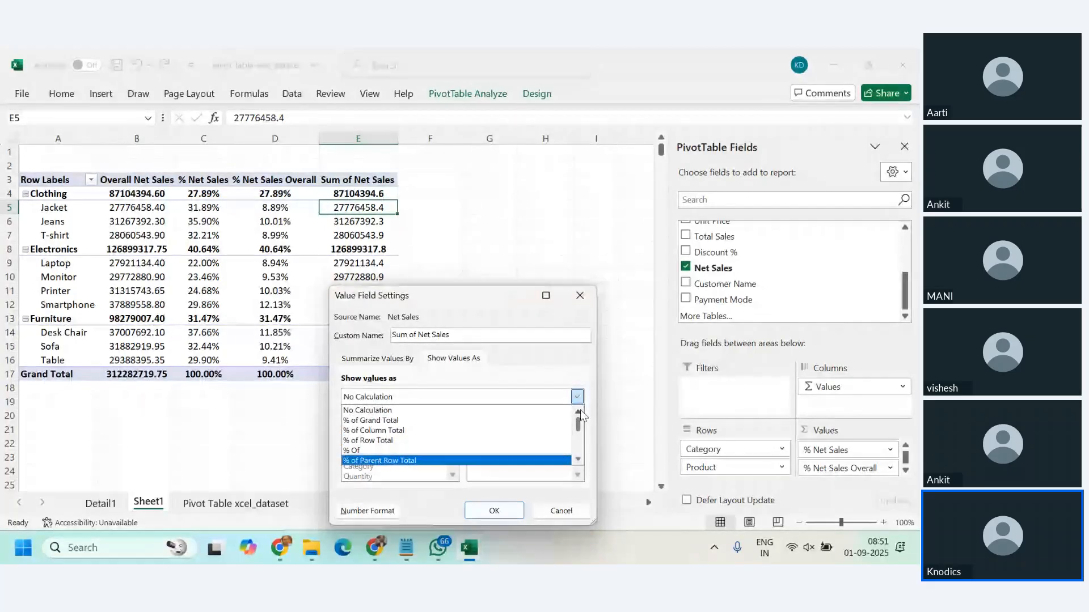
left_click(443, 430)
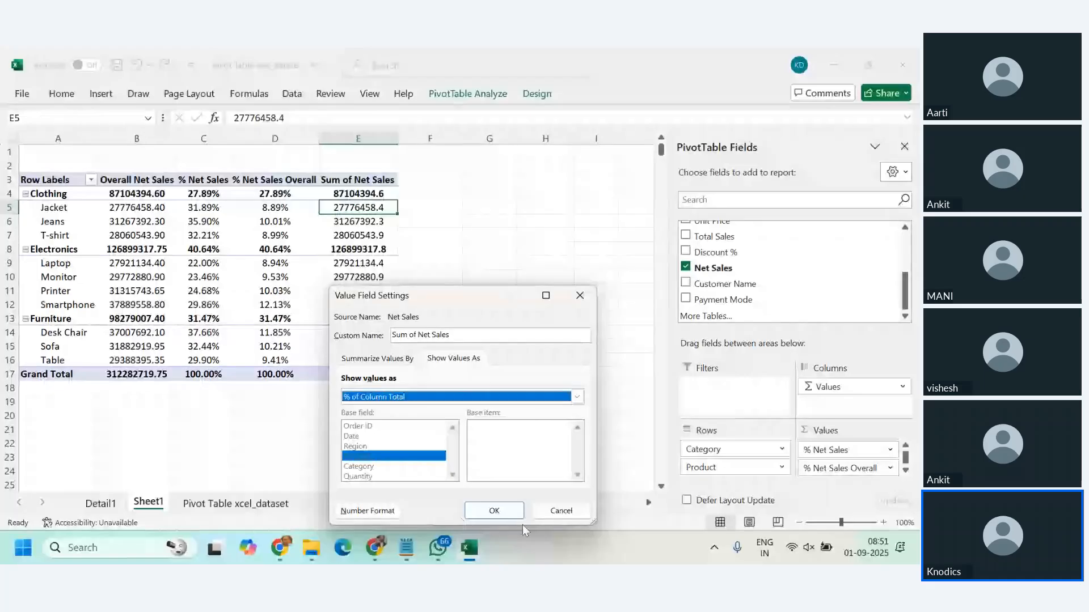
left_click(509, 515)
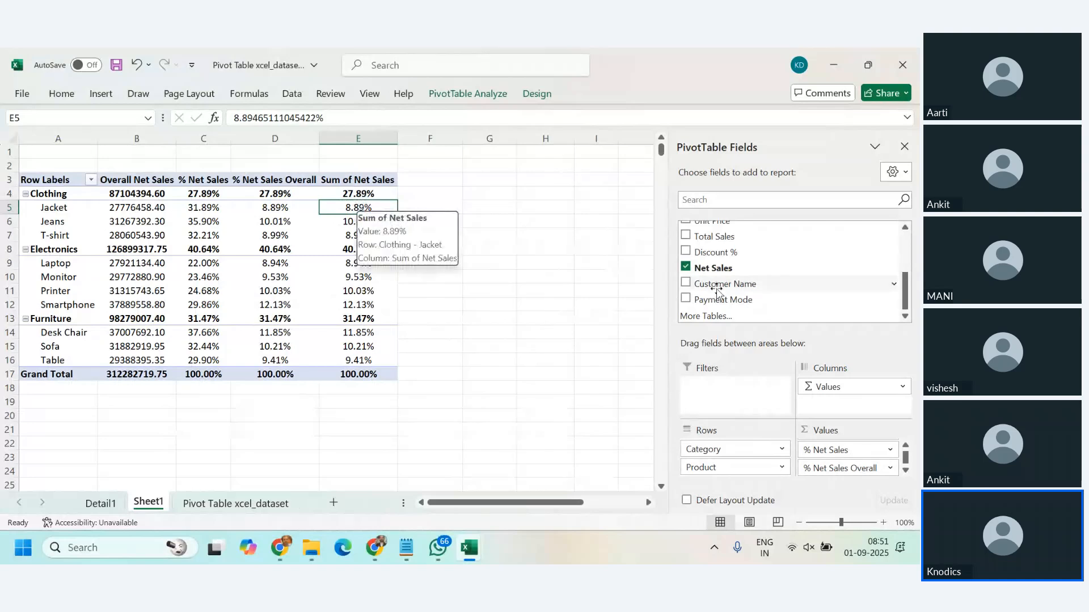
Step: Add Region to the PivotTable columns and place it above Values so the value fields are grouped under each region
left_click_drag(909, 295, 911, 256)
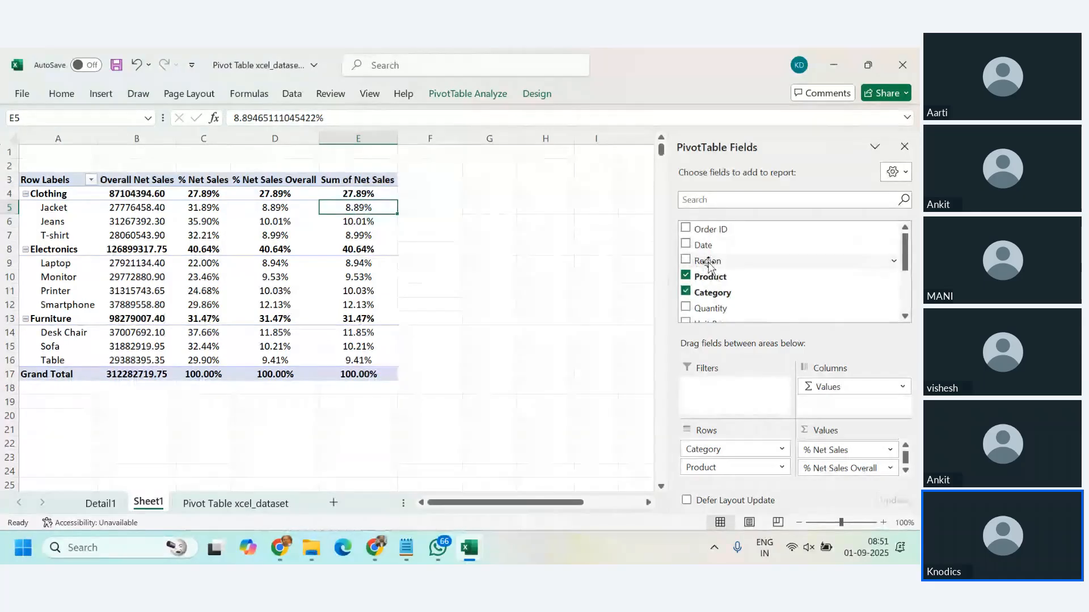
mouse_move(708, 263)
left_mouse_down()
mouse_move(732, 407)
mouse_move(868, 404)
mouse_move(848, 400)
left_mouse_up()
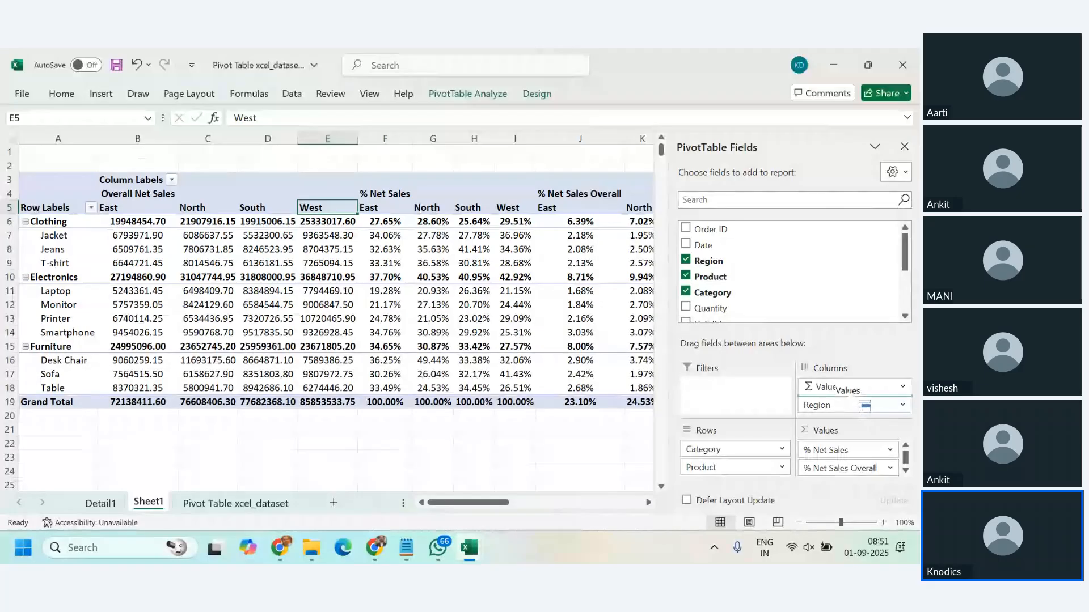
left_click_drag(848, 412, 831, 383)
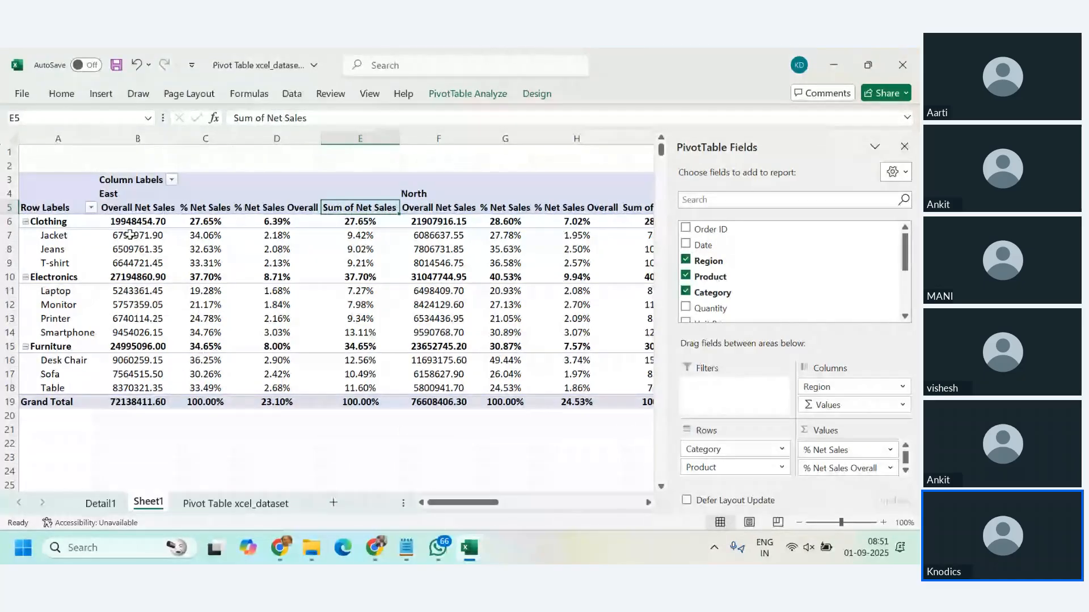
left_click_drag(125, 196, 283, 377)
left_click(341, 321)
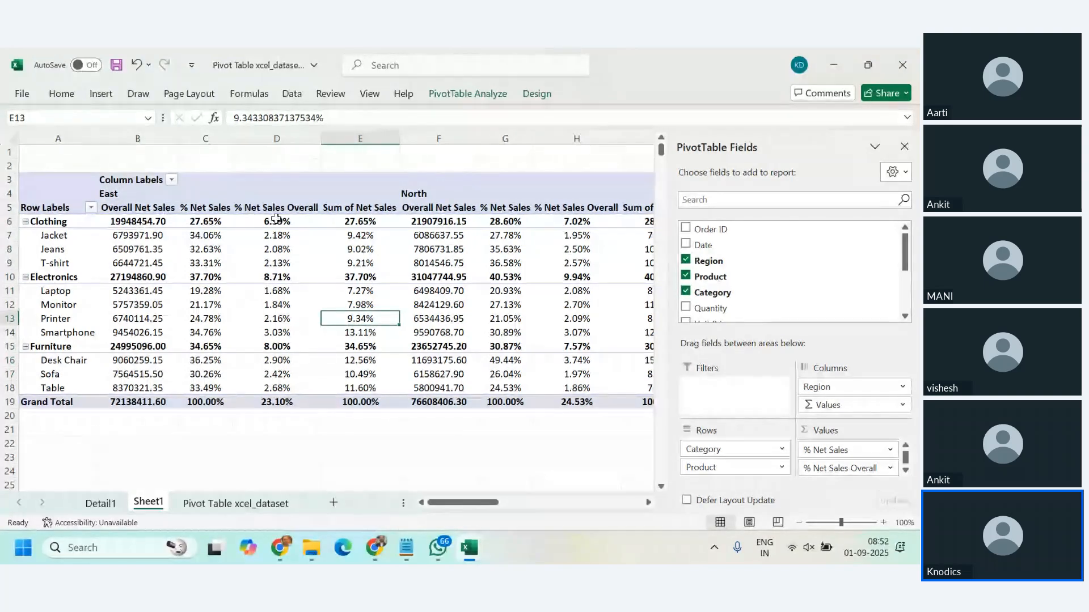
Step: Rename the Sum of Net Sales value field to "% Column Total"
double_click(351, 210)
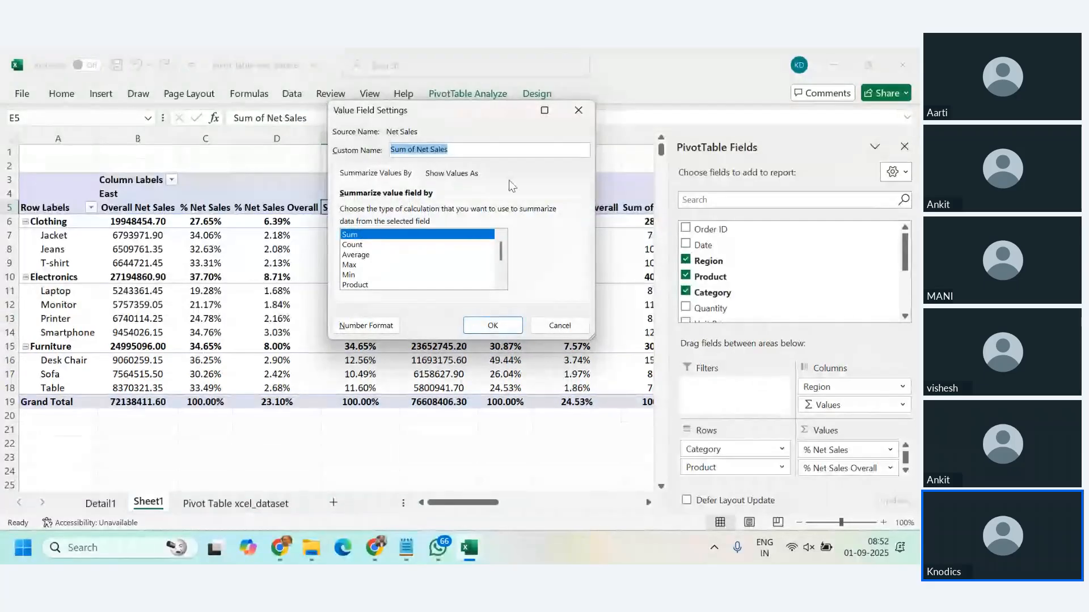
type("% Col")
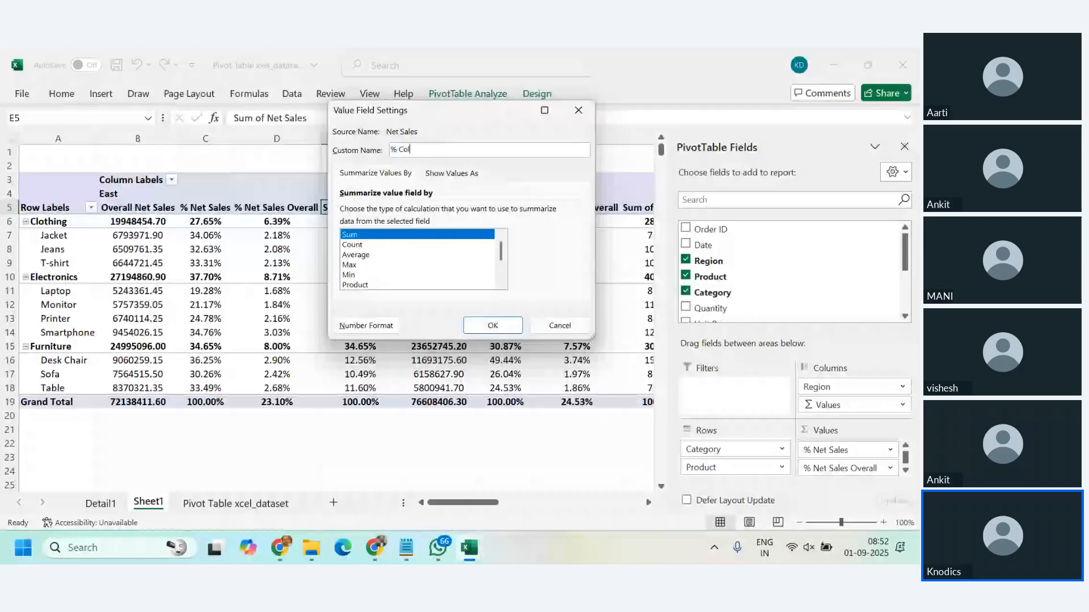
type("umn Total")
key("Return")
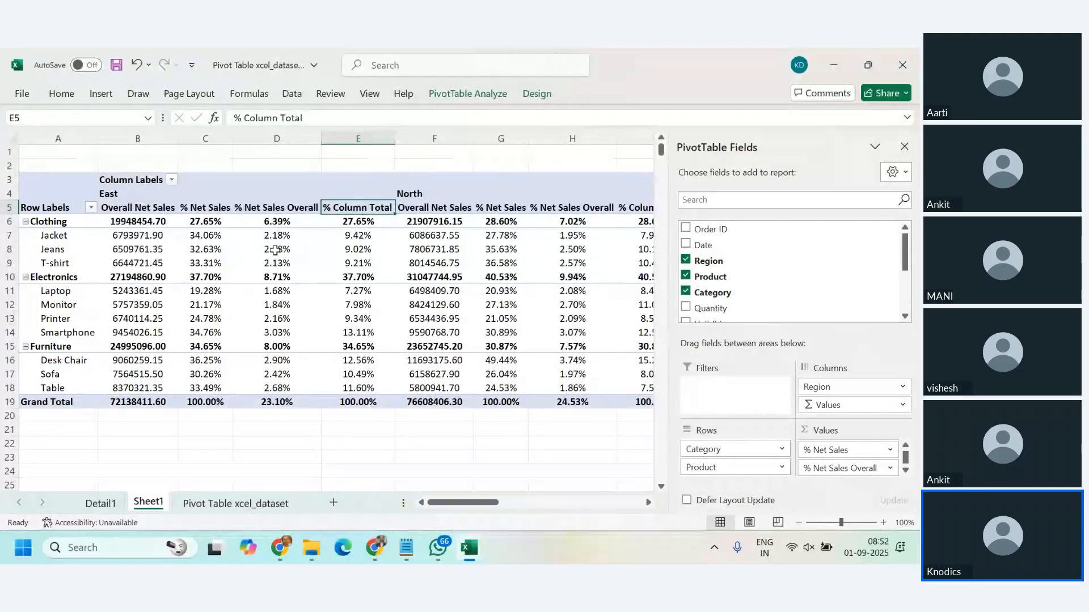
Step: Compare Jacket's net sales, % Net Sales Overall and % Column Total values under the East region
left_click(274, 235)
left_click(132, 239)
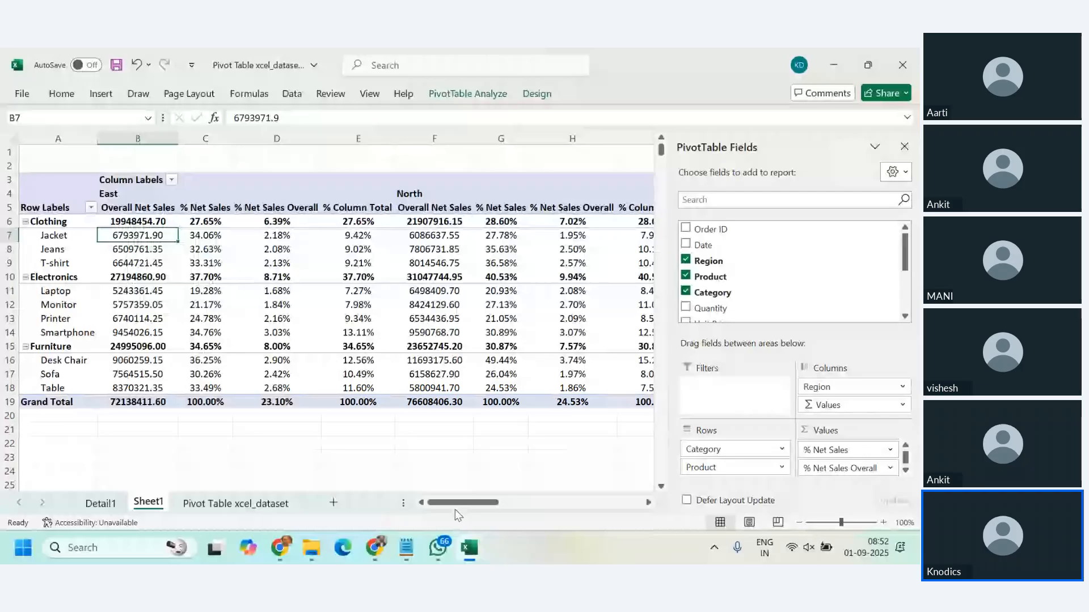
mouse_move(460, 503)
left_mouse_down()
mouse_move(544, 509)
mouse_move(452, 515)
left_mouse_up()
Step: Examine Jacket's % Column Total in East against its net sales, and look over the West and overall total columns
left_click(359, 237)
left_click(22, 234)
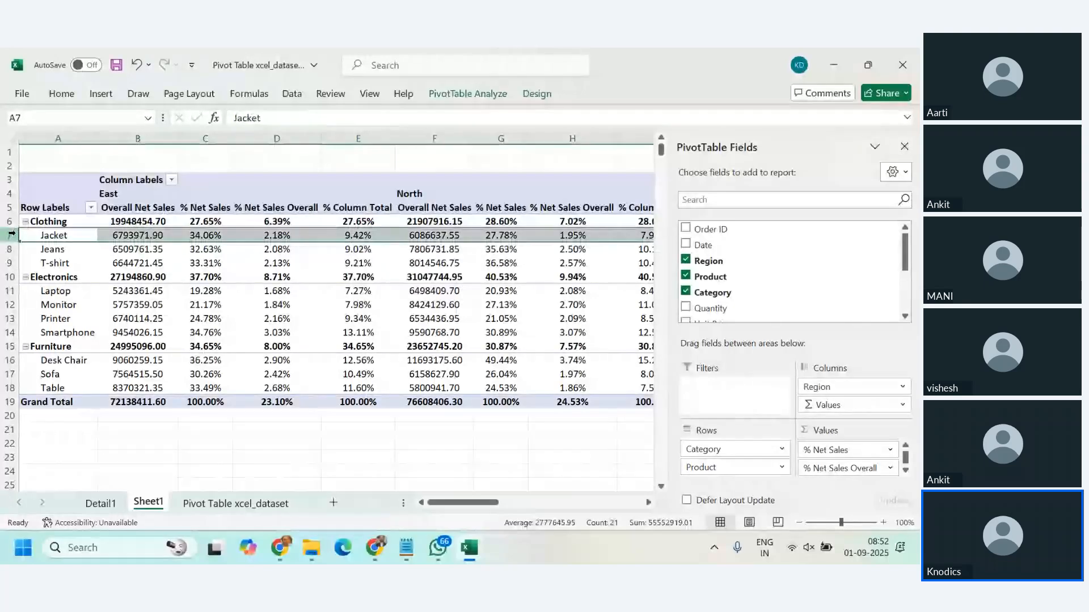
left_click(127, 238)
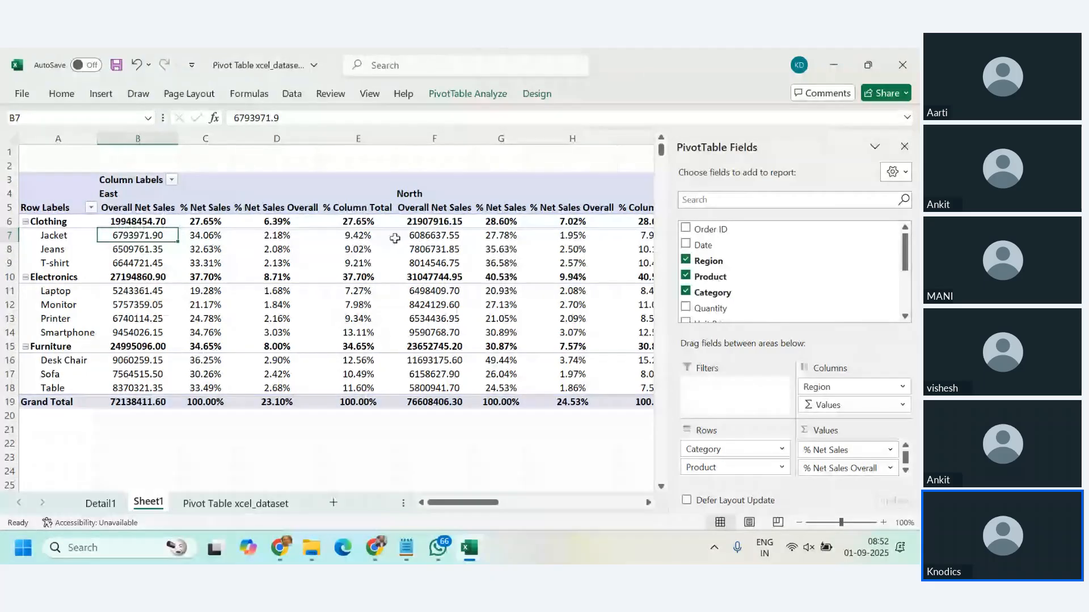
left_click(361, 237)
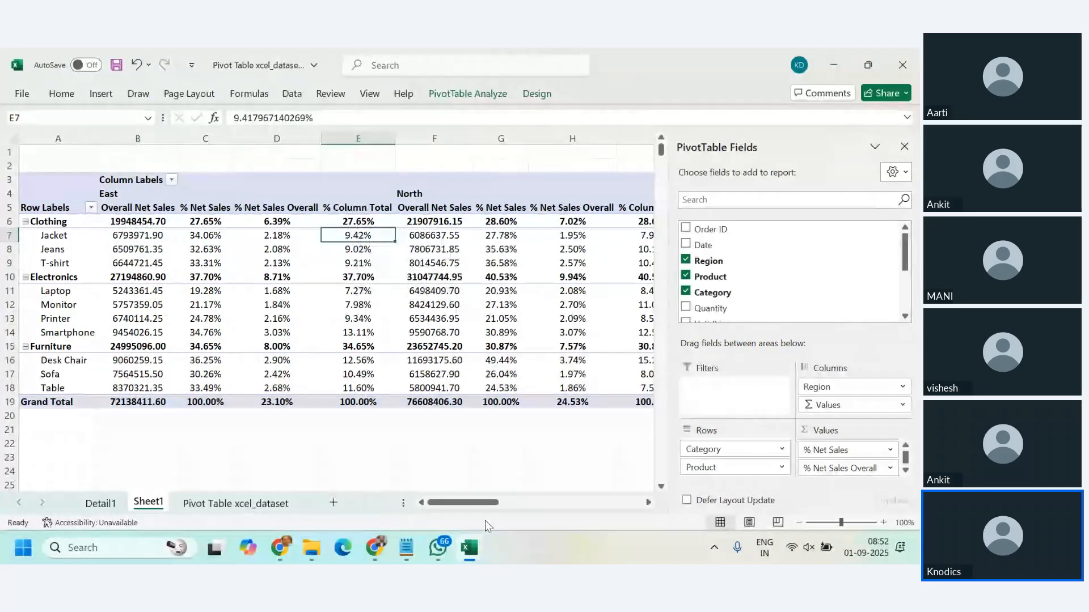
left_click_drag(477, 503, 620, 509)
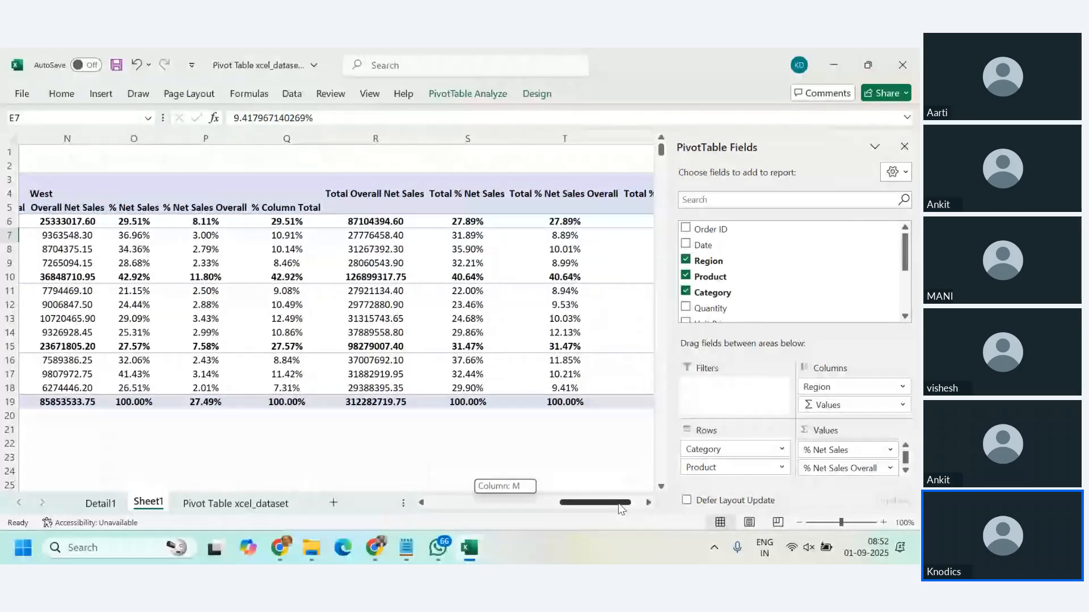
left_click_drag(623, 508, 491, 510)
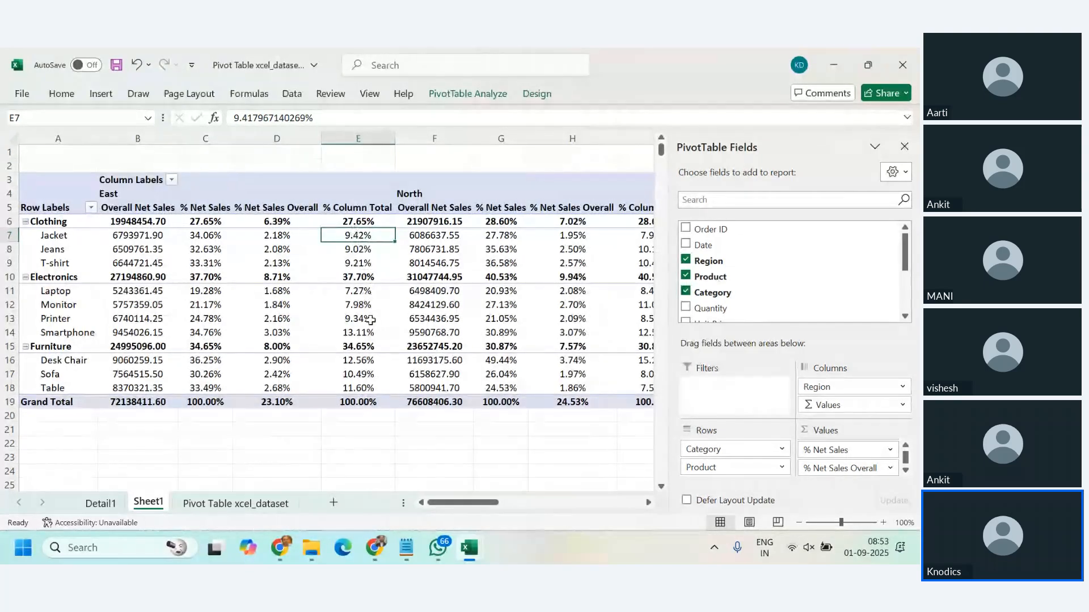
Step: Add one more Net Sales field to the PivotTable values after % Column Total
scroll(700, 286, "down", 3)
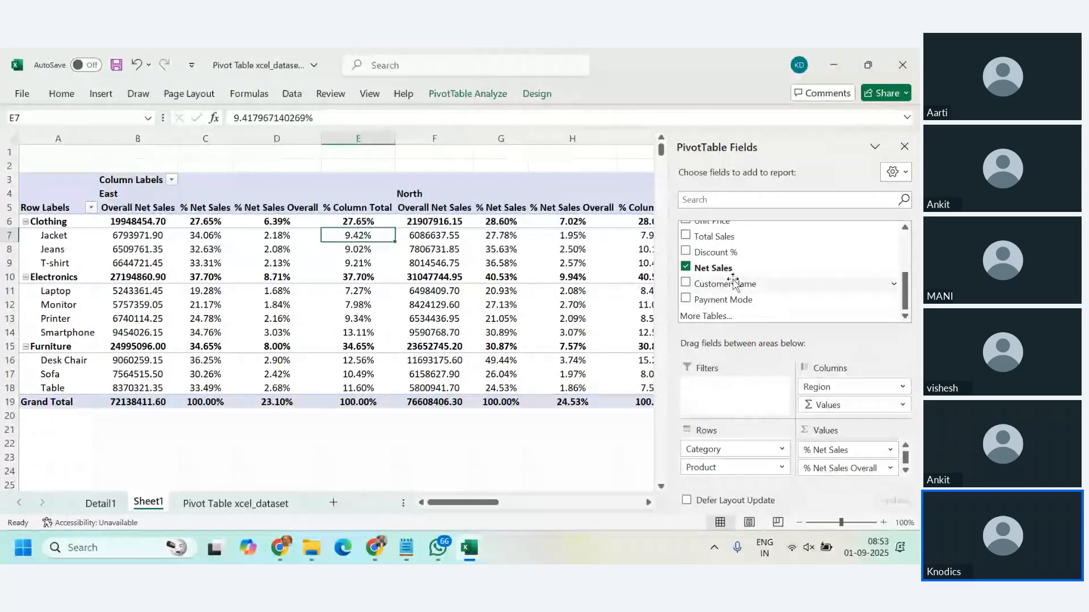
scroll(732, 295, "up", 1)
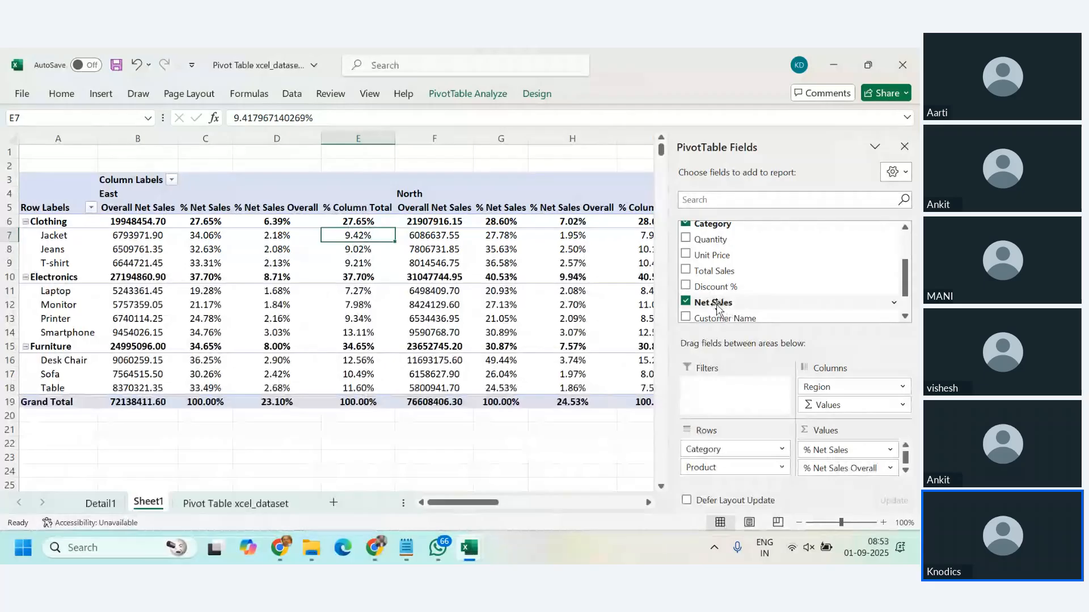
left_click_drag(717, 309, 855, 486)
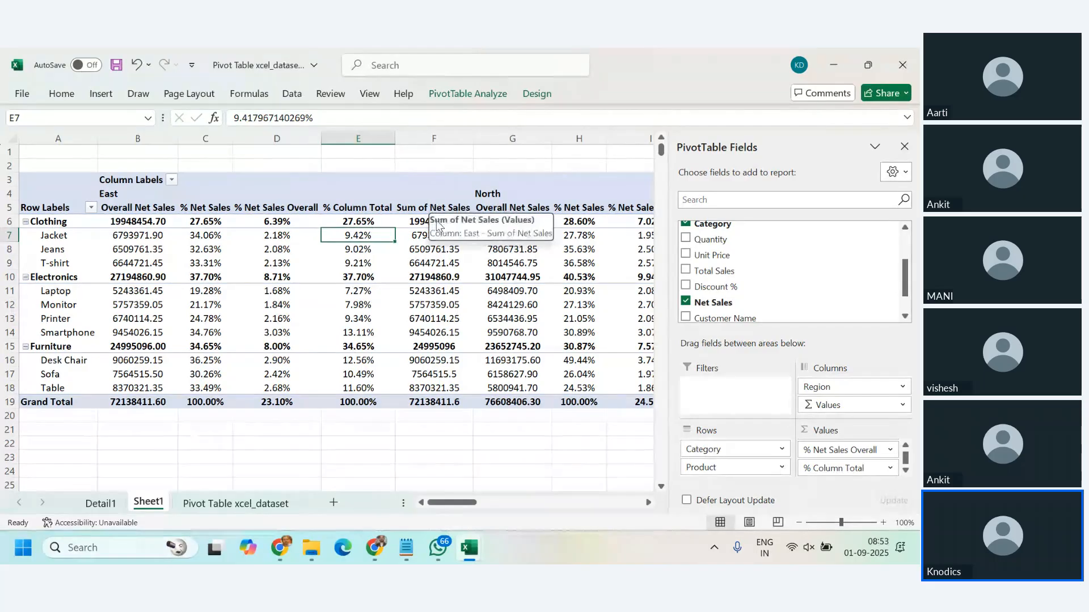
double_click(417, 235)
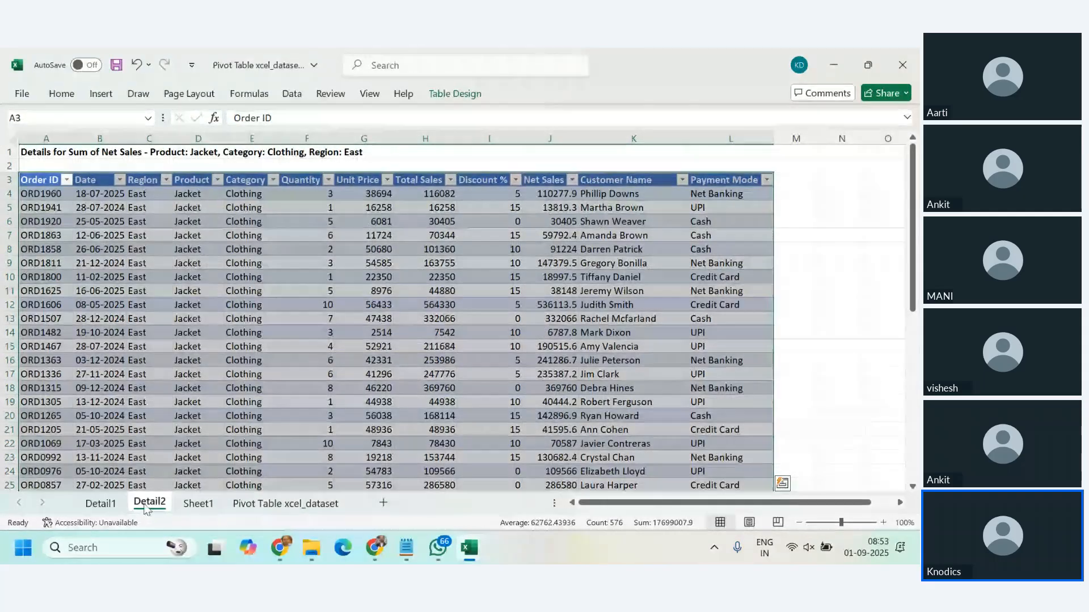
key("alt+e")
key("l")
key("Return")
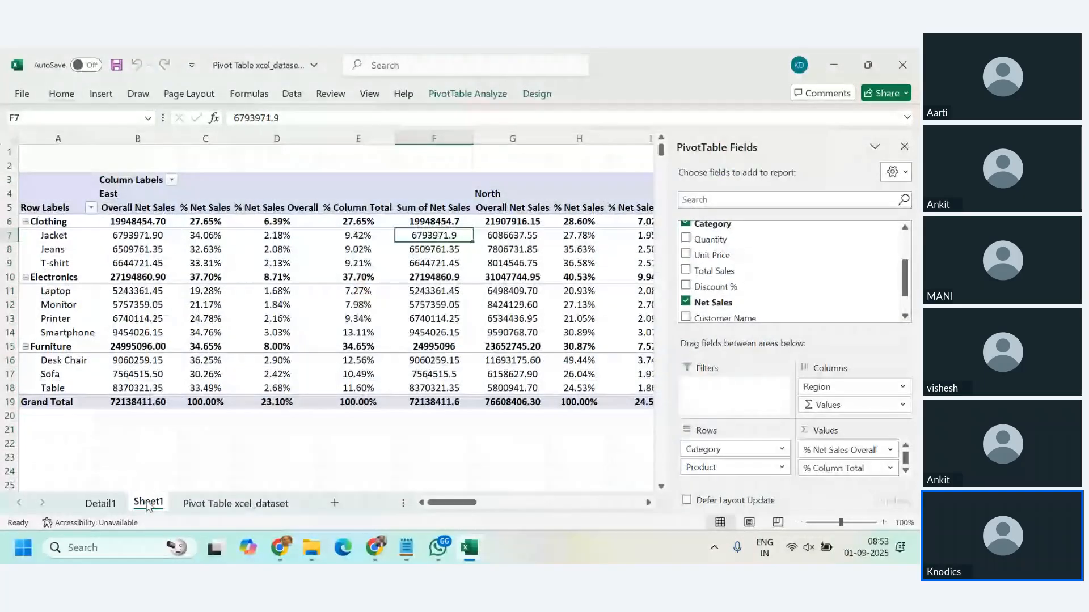
Step: Show the new Sum of Net Sales value field as % of Parent Column Total
right_click(446, 241)
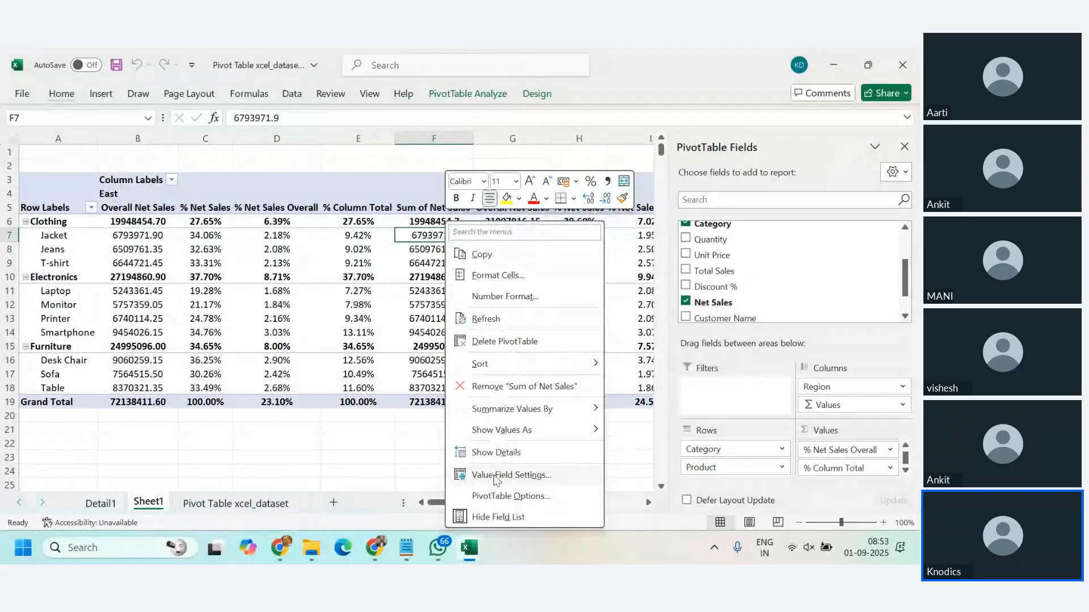
left_click(493, 475)
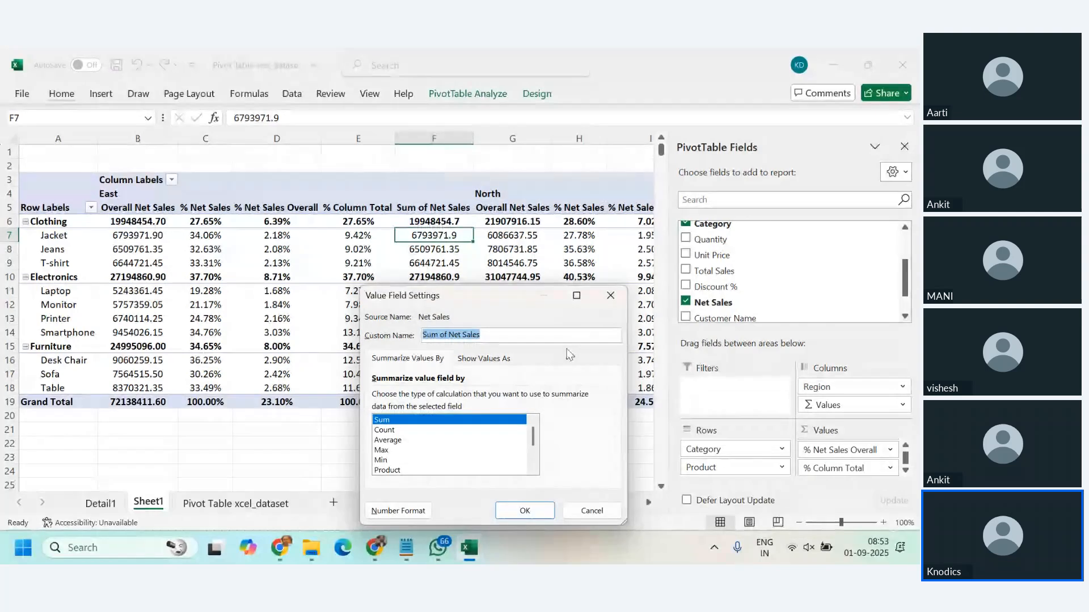
left_click(486, 359)
left_click(596, 397)
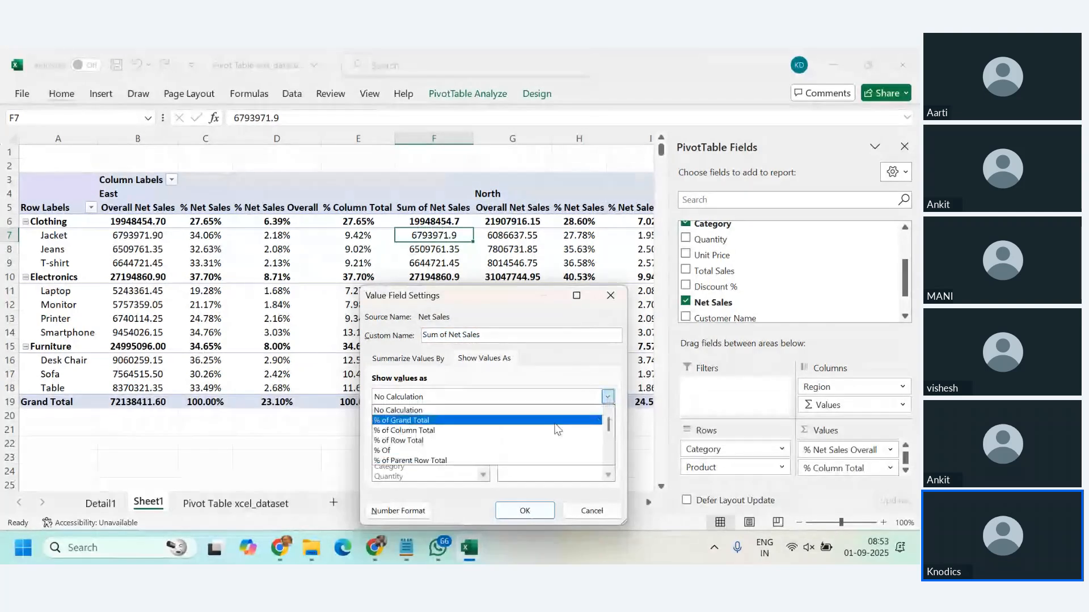
left_click(609, 460)
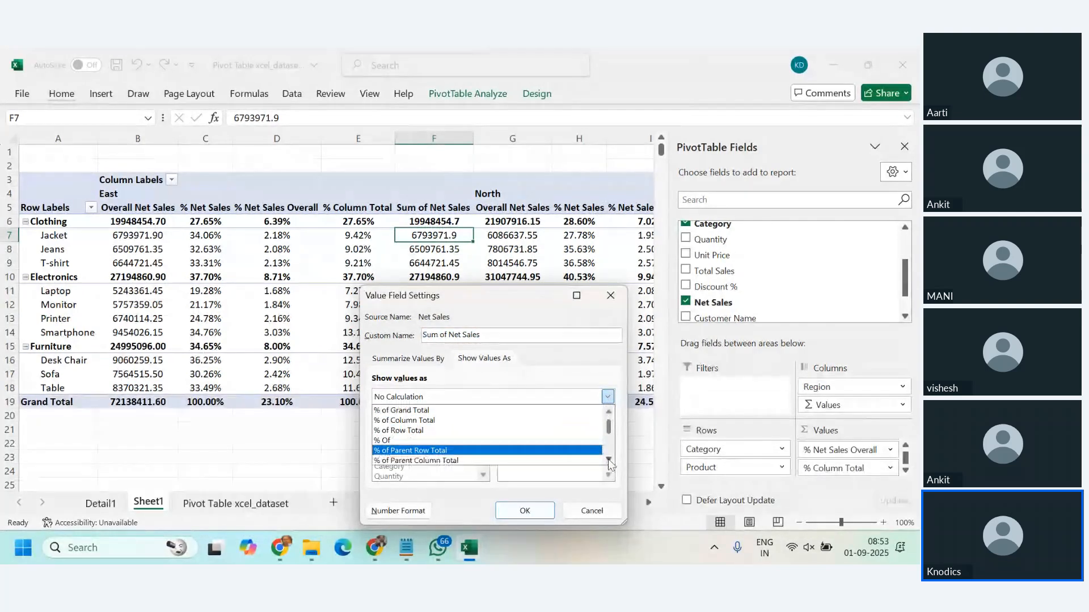
left_click(609, 461)
left_click(608, 461)
left_click(477, 443)
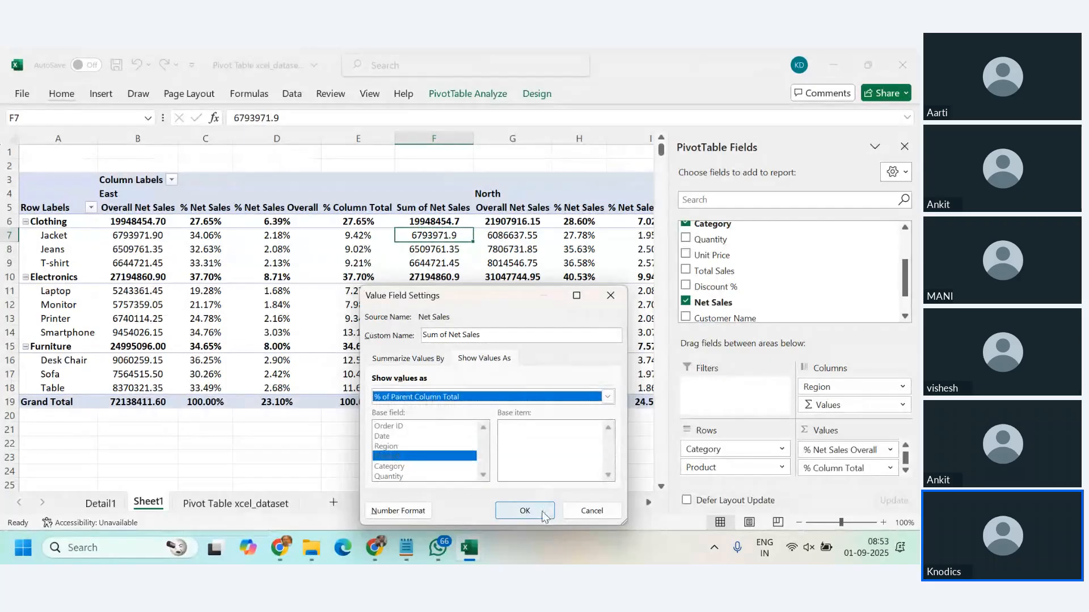
left_click(525, 511)
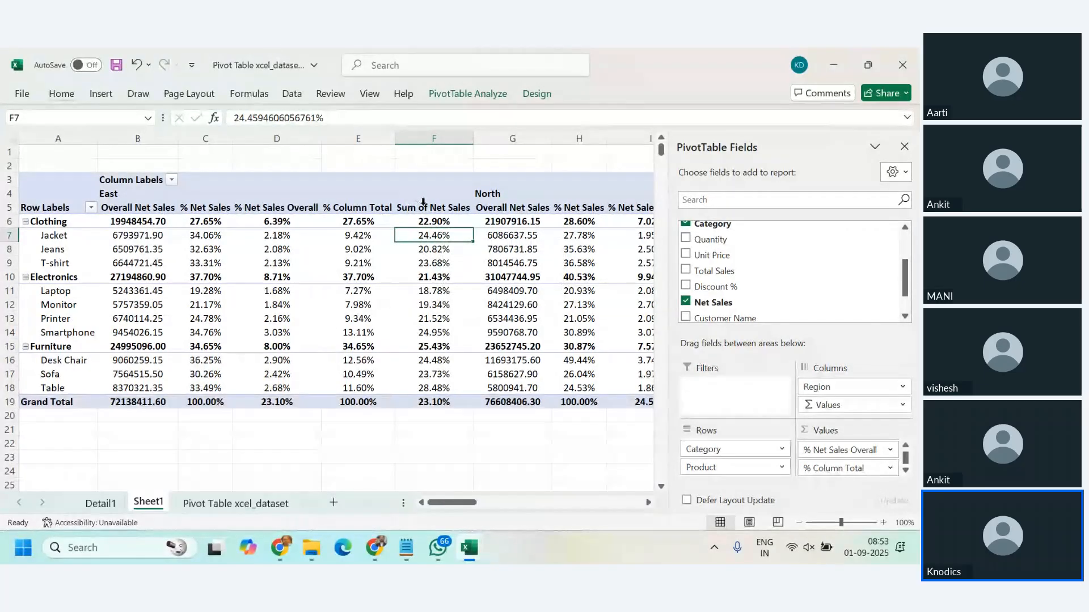
Step: Rename the Sum of Net Sales value field to "% Parent Column"
double_click(424, 207)
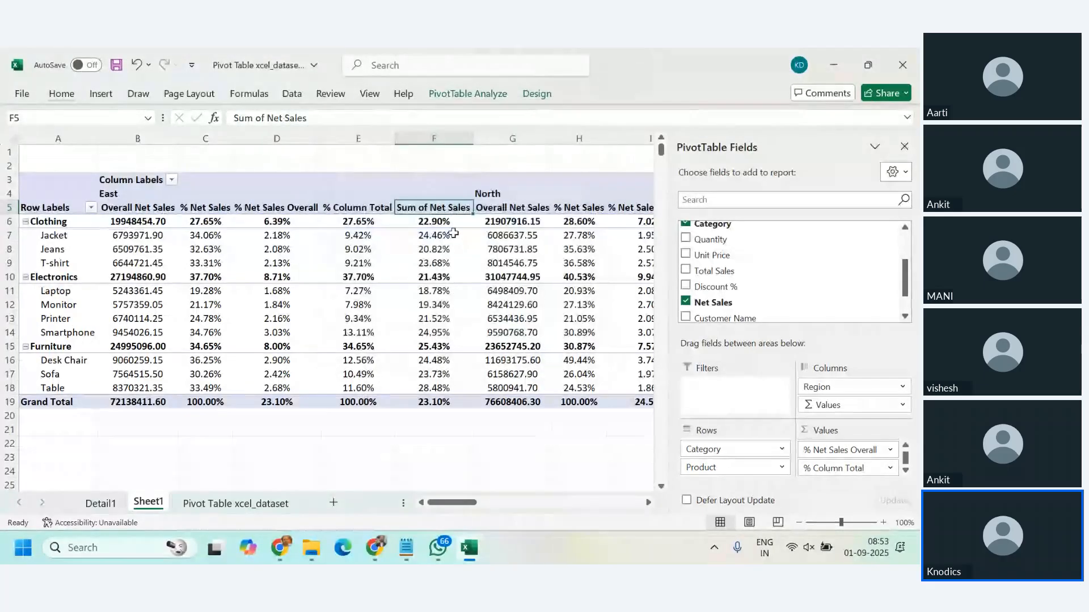
double_click(438, 217)
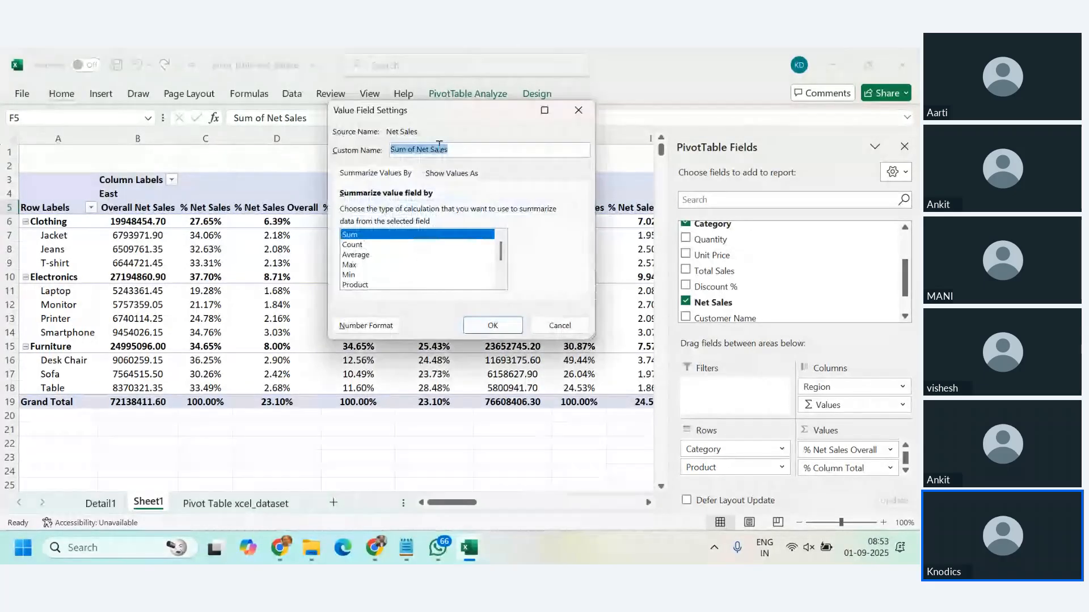
type("% ")
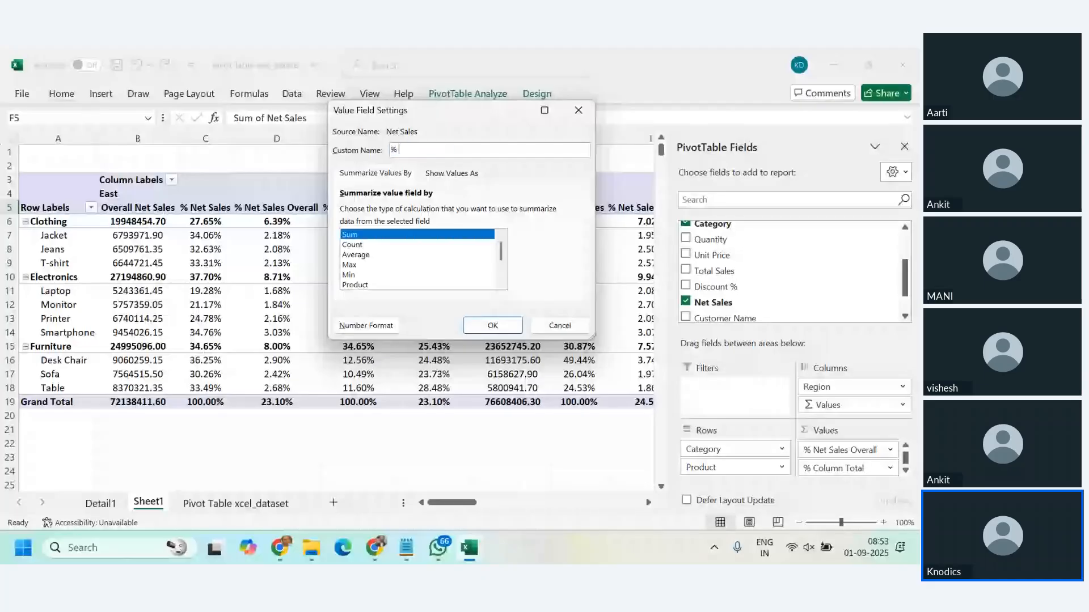
type("Parent Col")
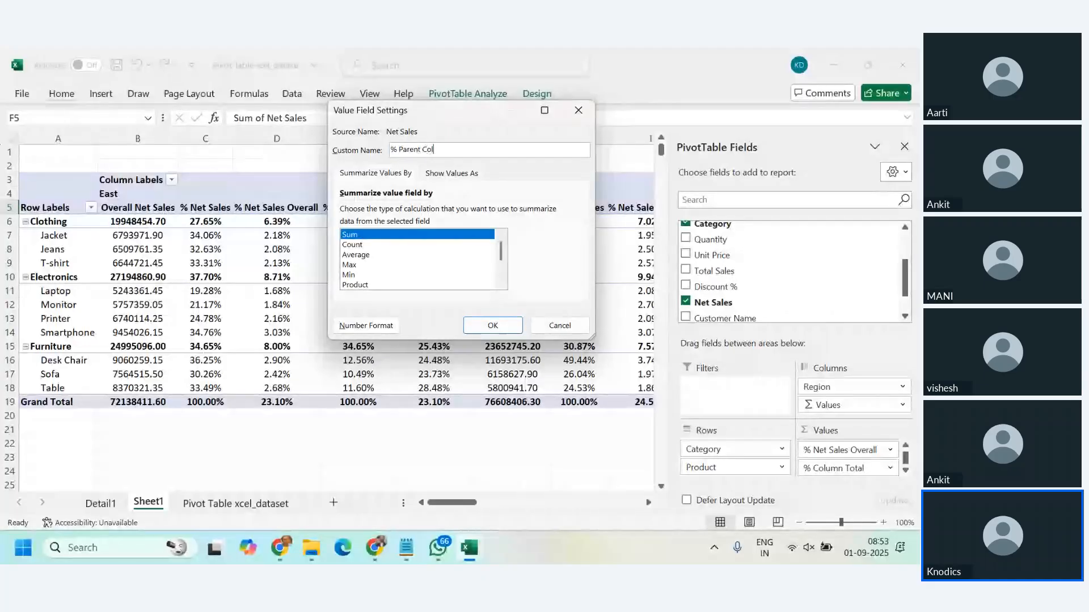
type("umn")
key("Return")
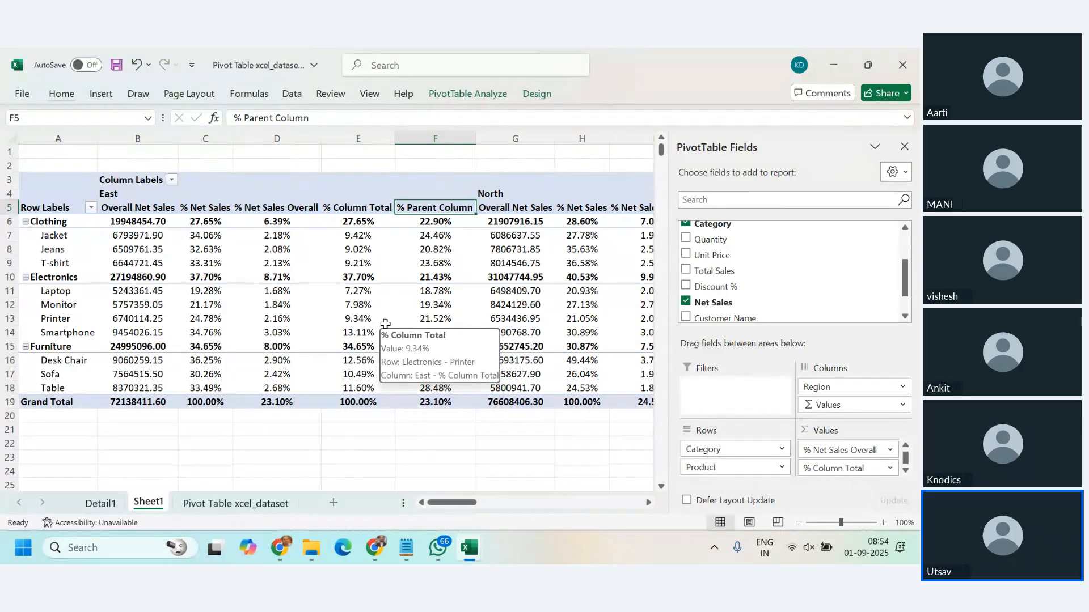
left_click_drag(904, 282, 901, 251)
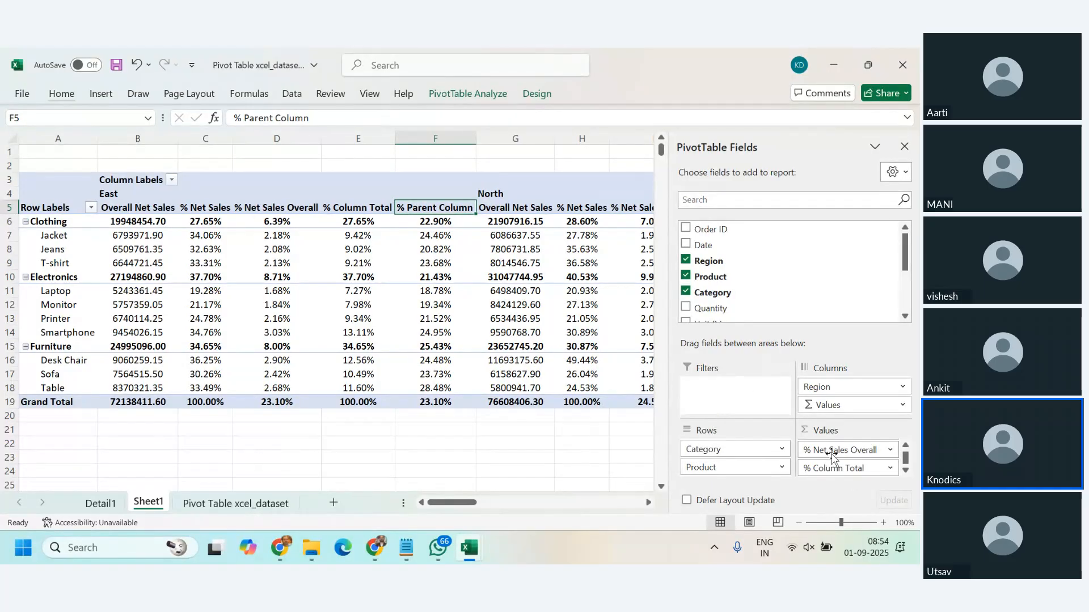
scroll(851, 458, "up", 2)
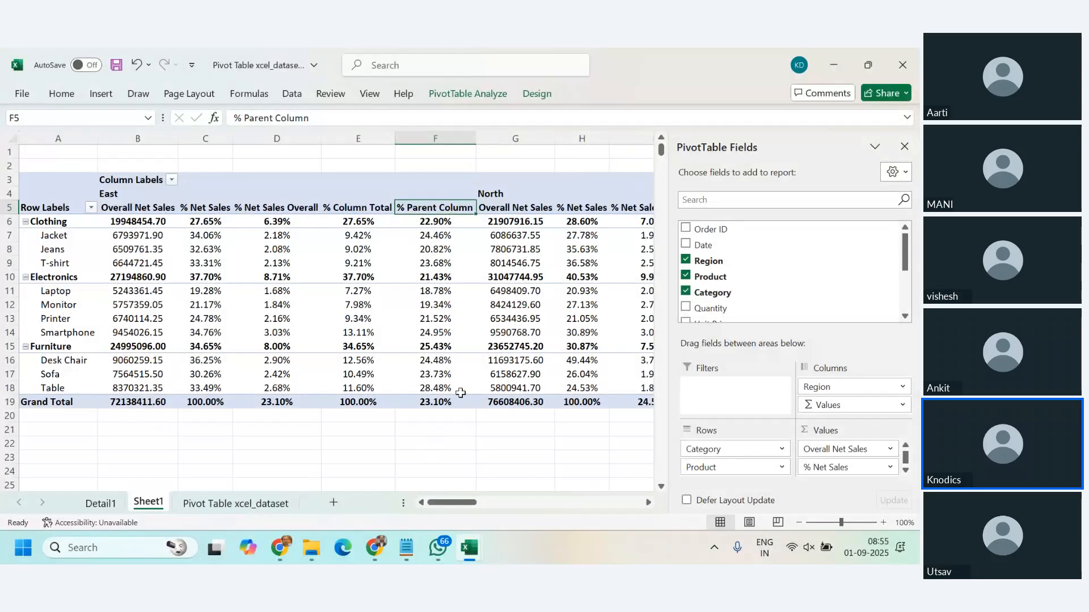
Step: Clear all filters on the Pivot Table xcel_dataset sheet while keeping the filter controls on its headers
left_click(233, 504)
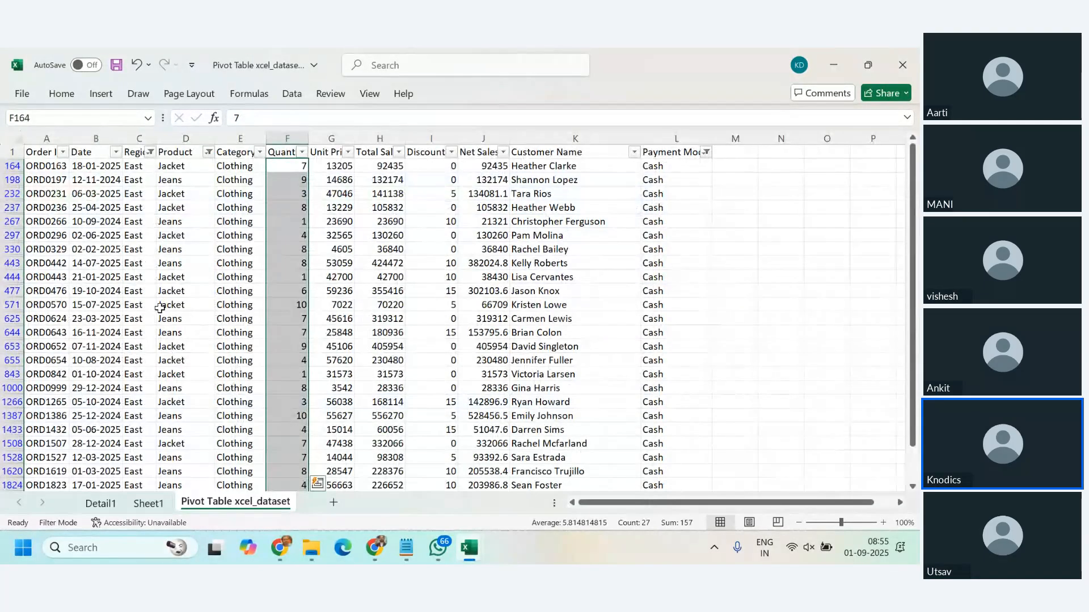
left_click(138, 391)
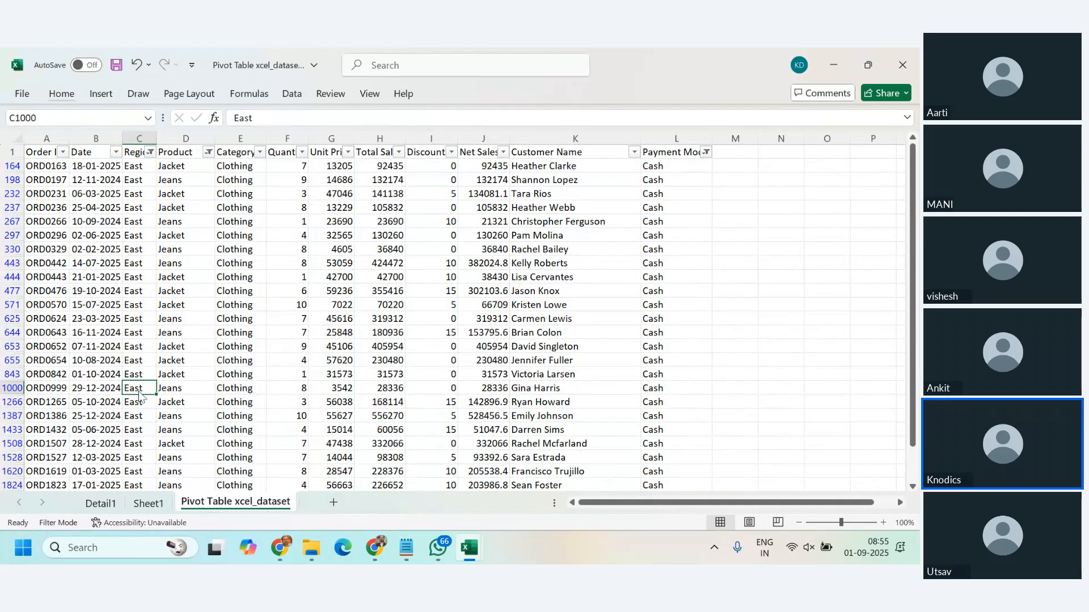
key("ctrl+shift+l")
key("ctrl+shift+l")
Step: Create a PivotTable on a new worksheet from the whole dataset range A1:L2001
left_click(111, 287)
key("ctrl+a")
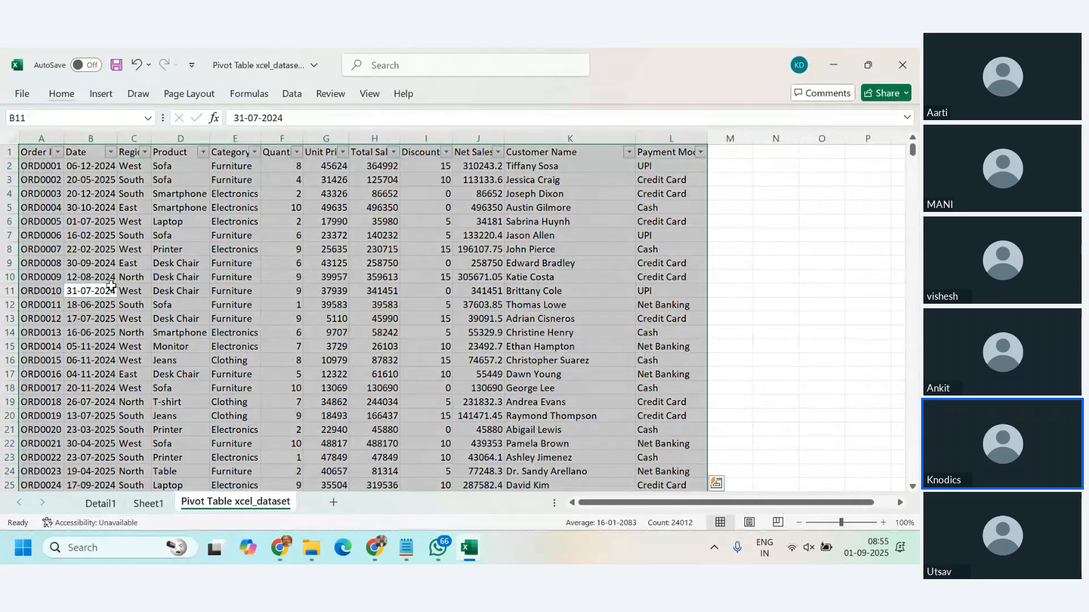
left_click(101, 93)
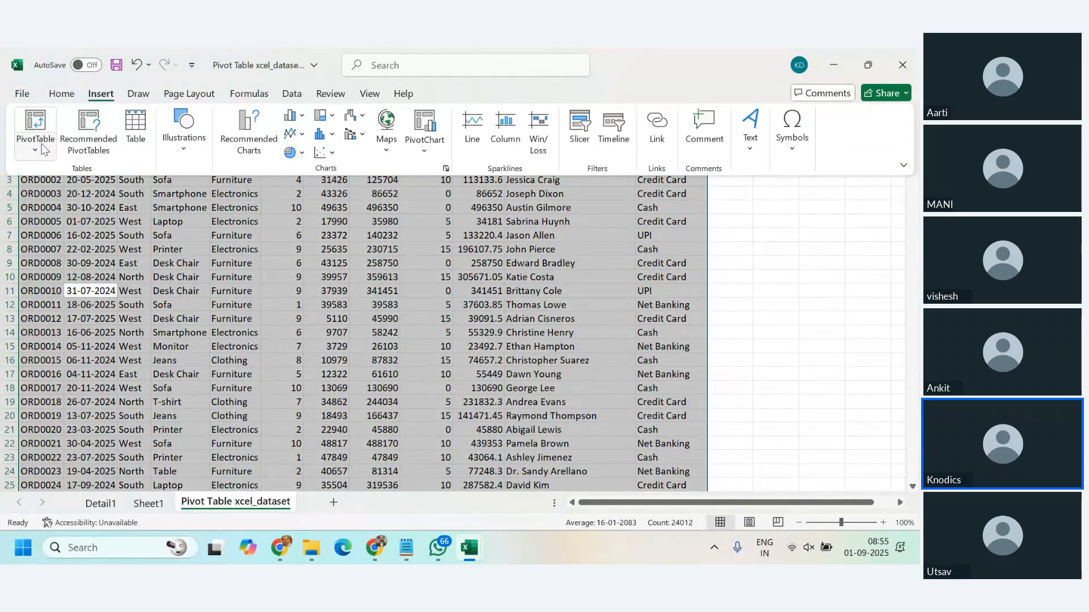
left_click(43, 149)
left_click(58, 174)
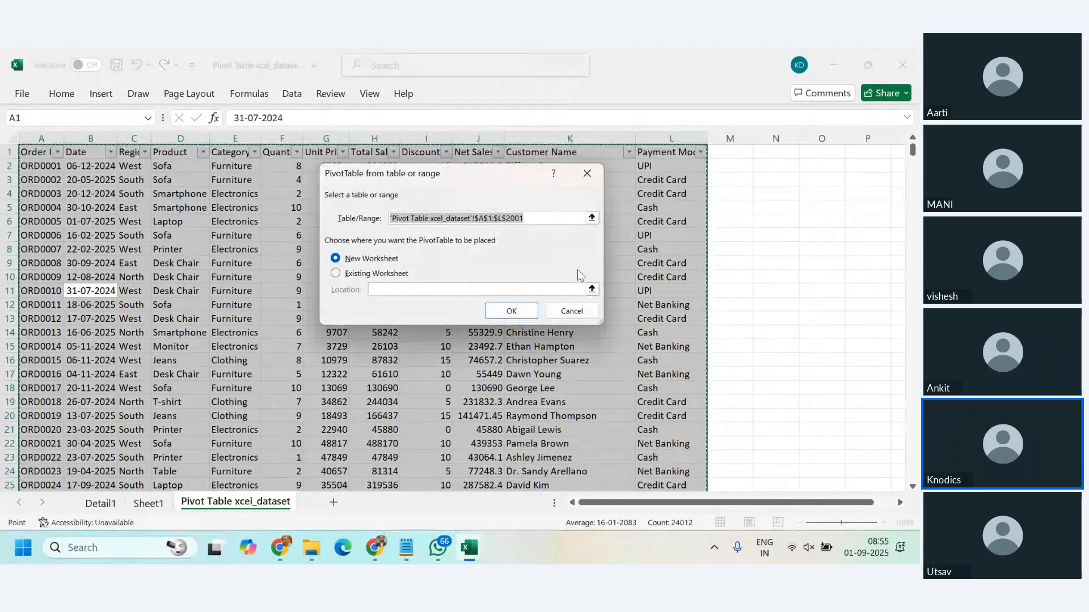
left_click(527, 311)
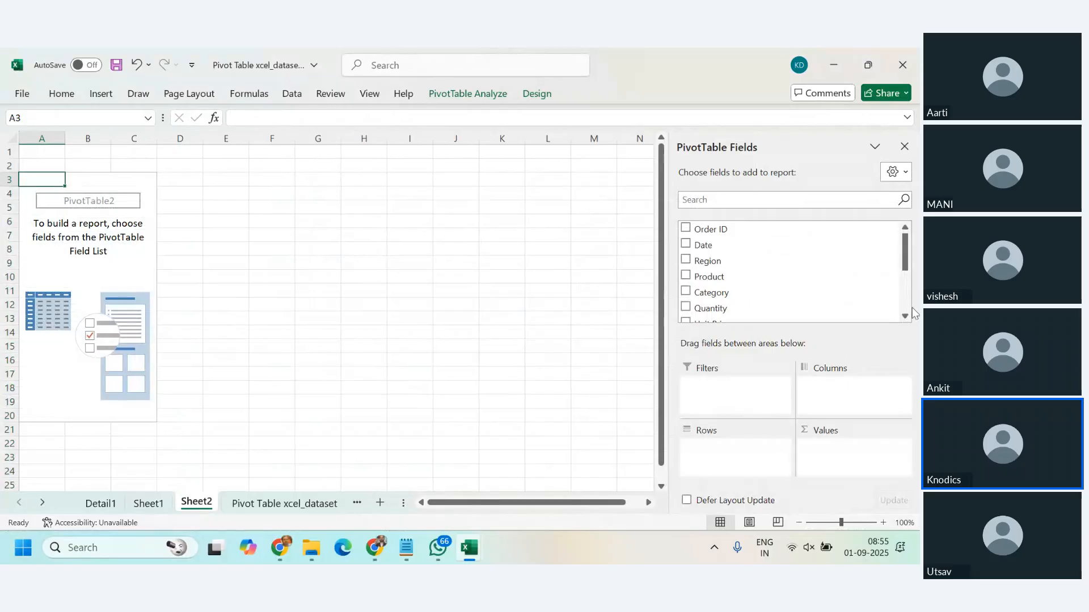
Step: Put Product in the new PivotTable's rows and add Quantity and Unit Price as summed values
scroll(809, 275, "down", 2)
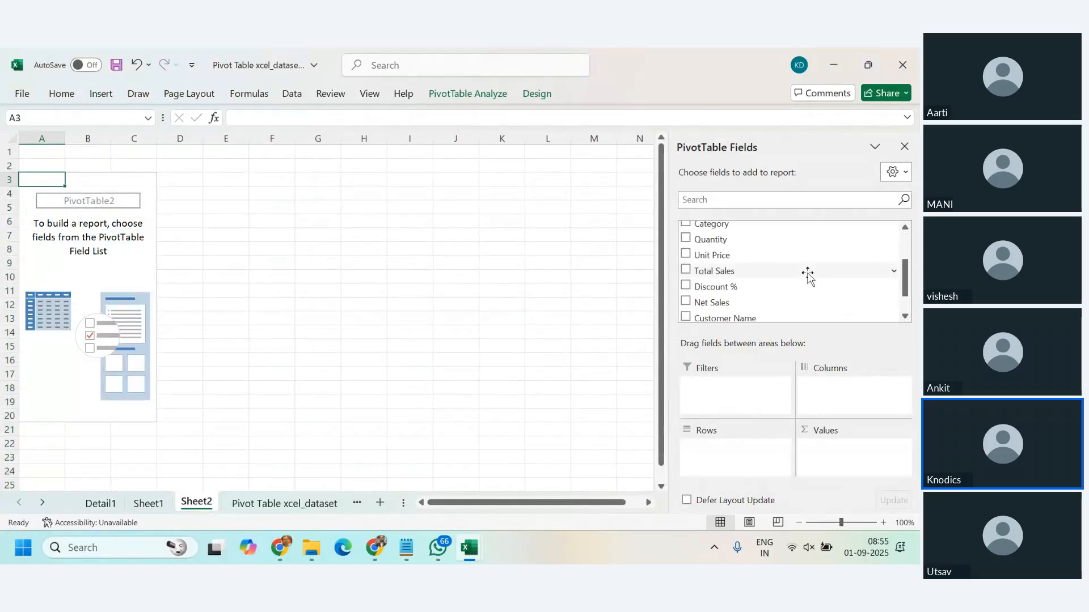
scroll(809, 276, "up", 1)
scroll(808, 276, "down", 2)
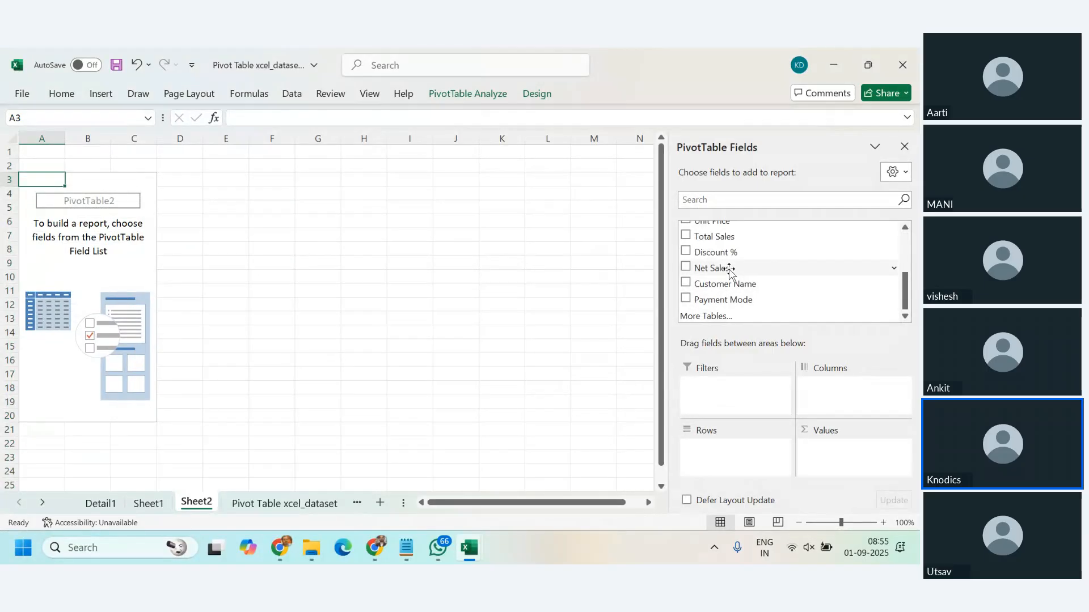
scroll(767, 272, "up", 3)
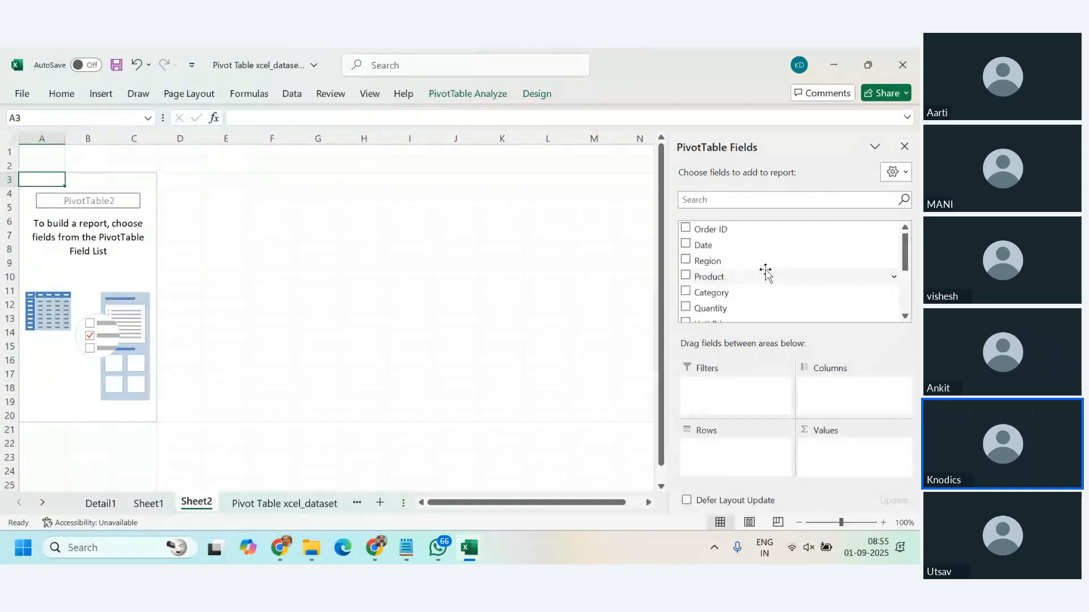
left_click_drag(735, 278, 739, 452)
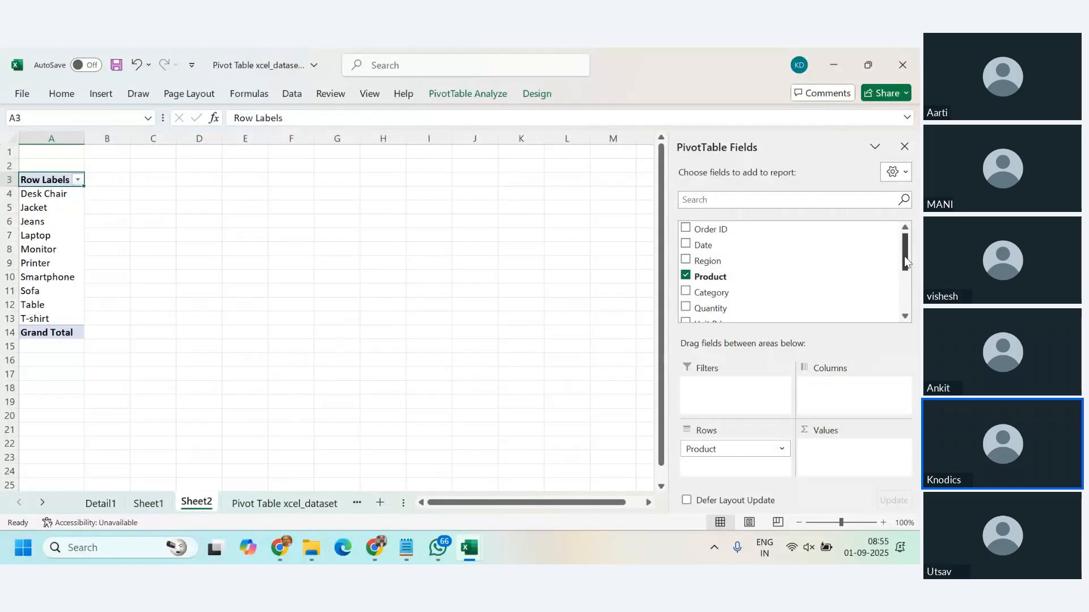
left_click_drag(904, 256, 905, 280)
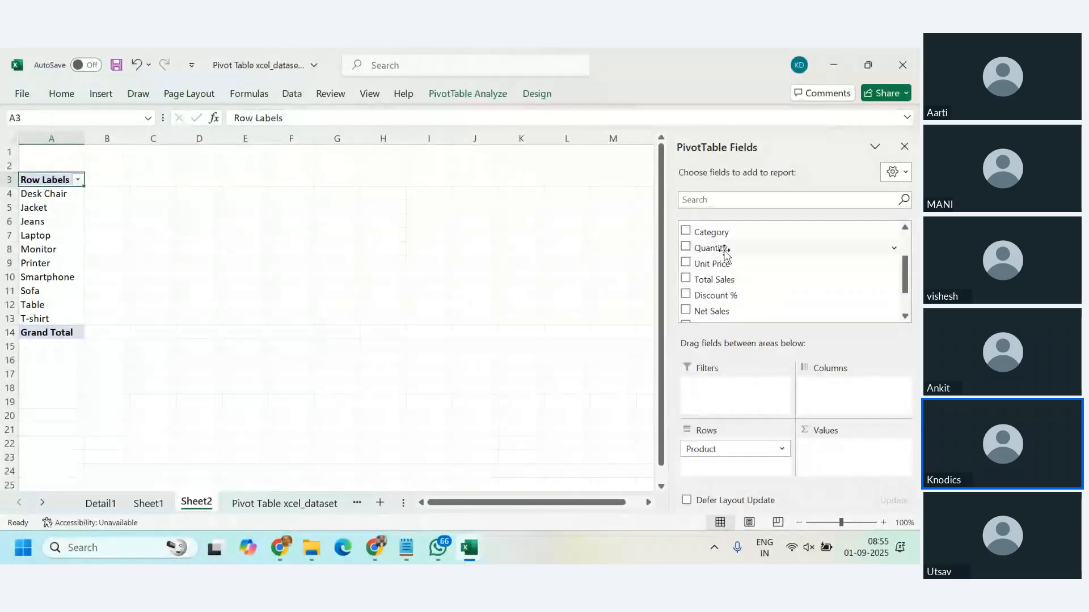
left_click_drag(726, 253, 839, 440)
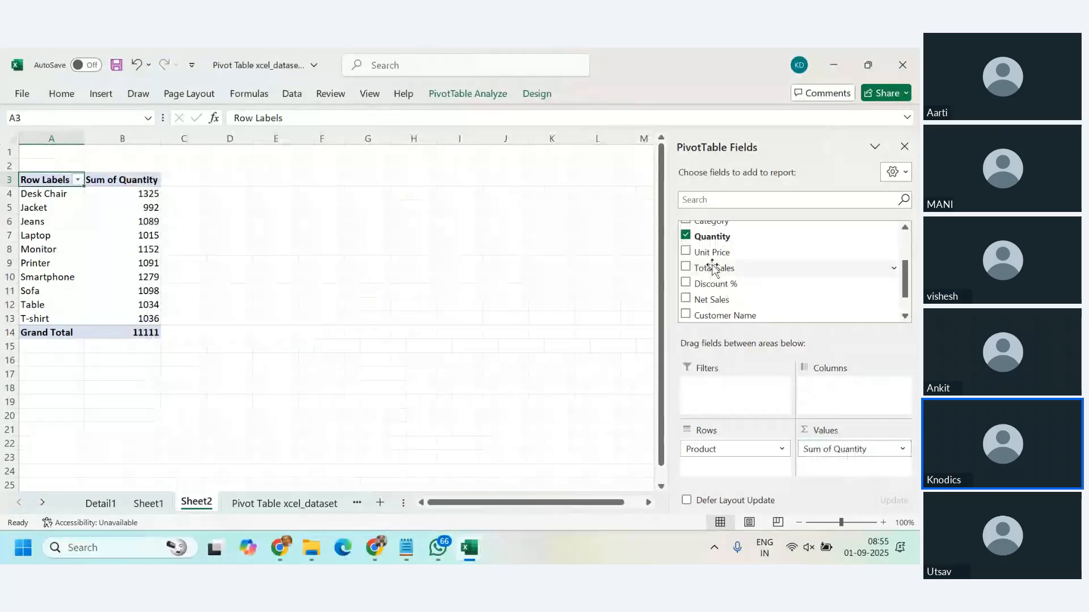
left_click_drag(715, 252, 812, 457)
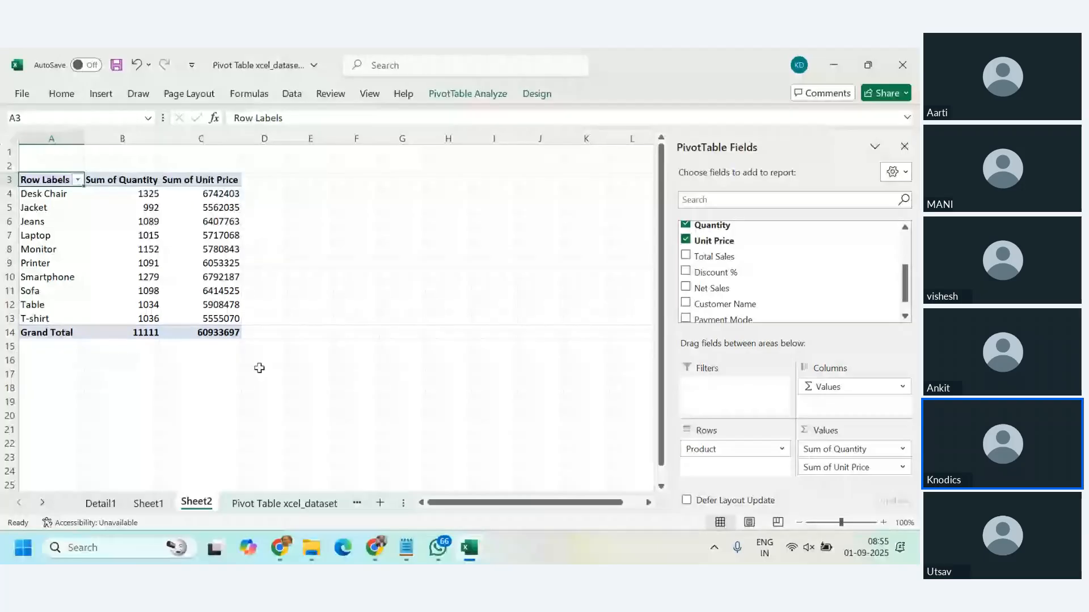
Step: In cell N2 of the dataset sheet, write the formula =F2*G2 to multiply quantity by unit price
key("ctrl+Page_Down")
left_click(426, 250)
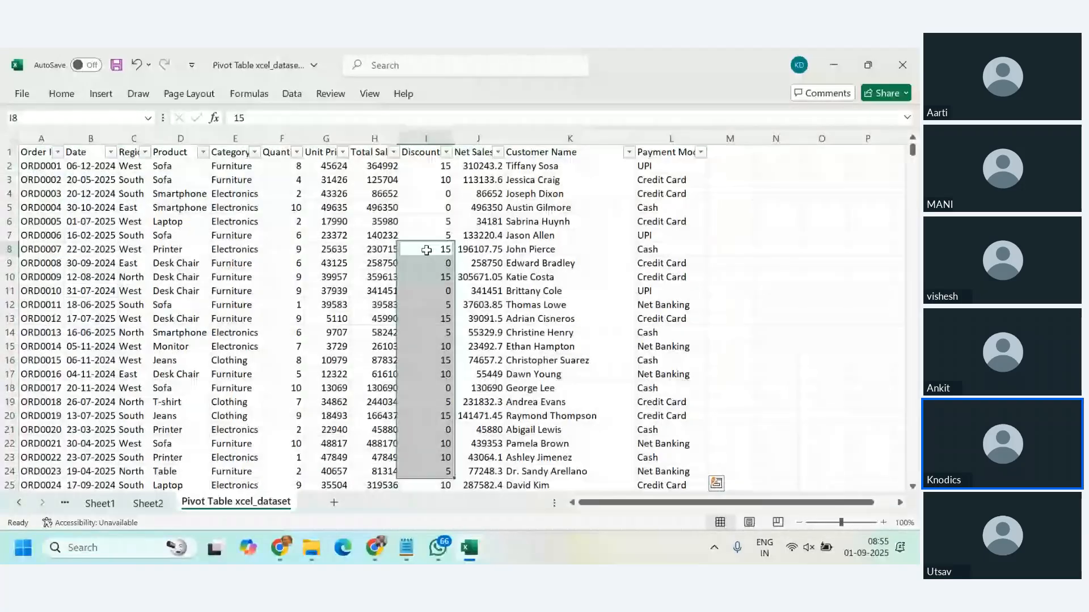
double_click(768, 166)
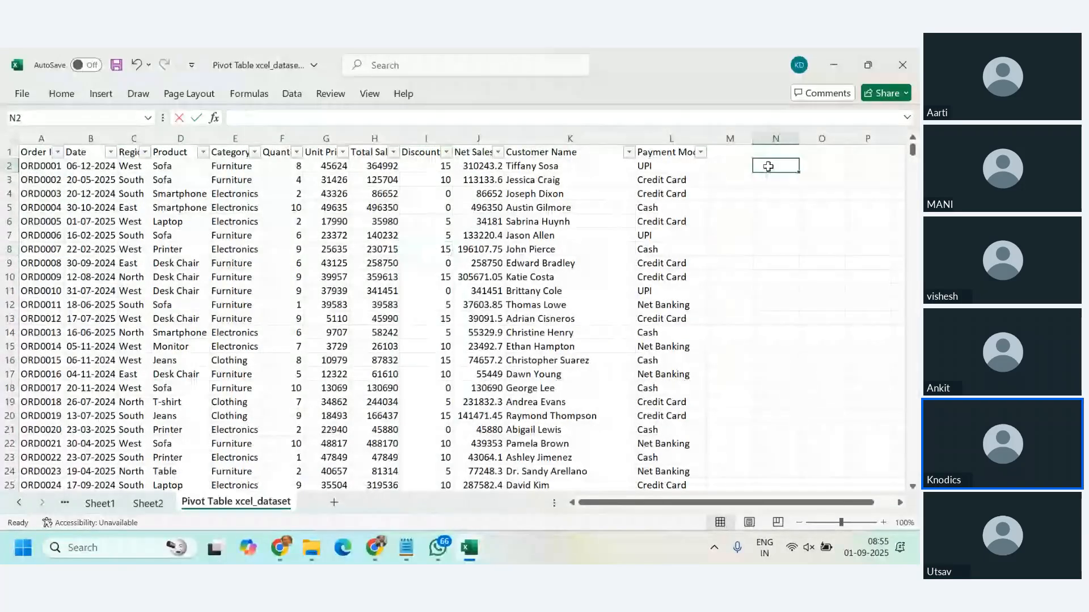
type("=")
left_click(281, 166)
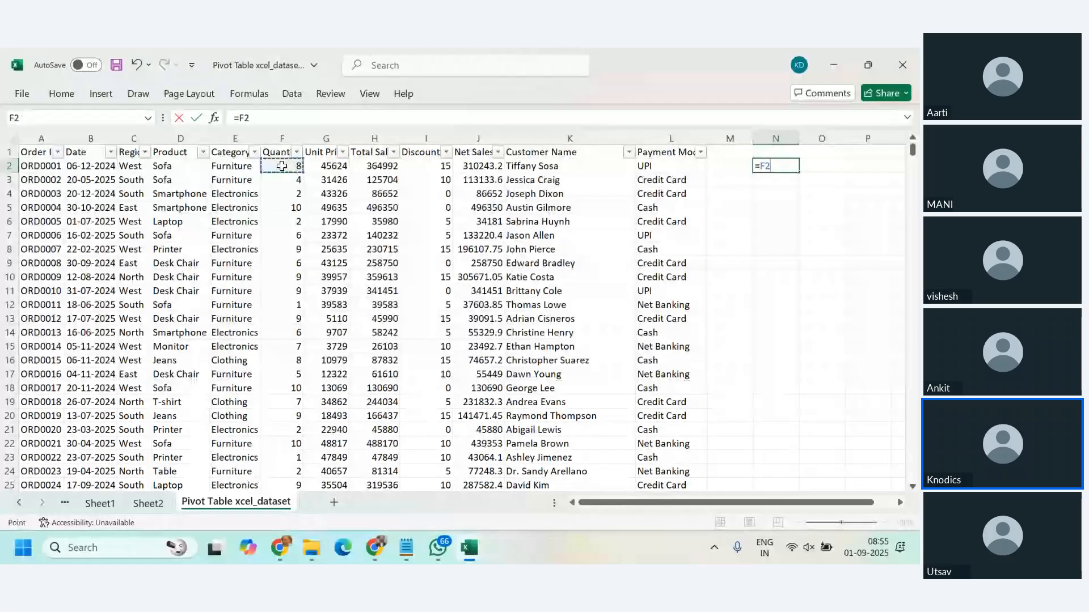
type("*")
left_click(335, 165)
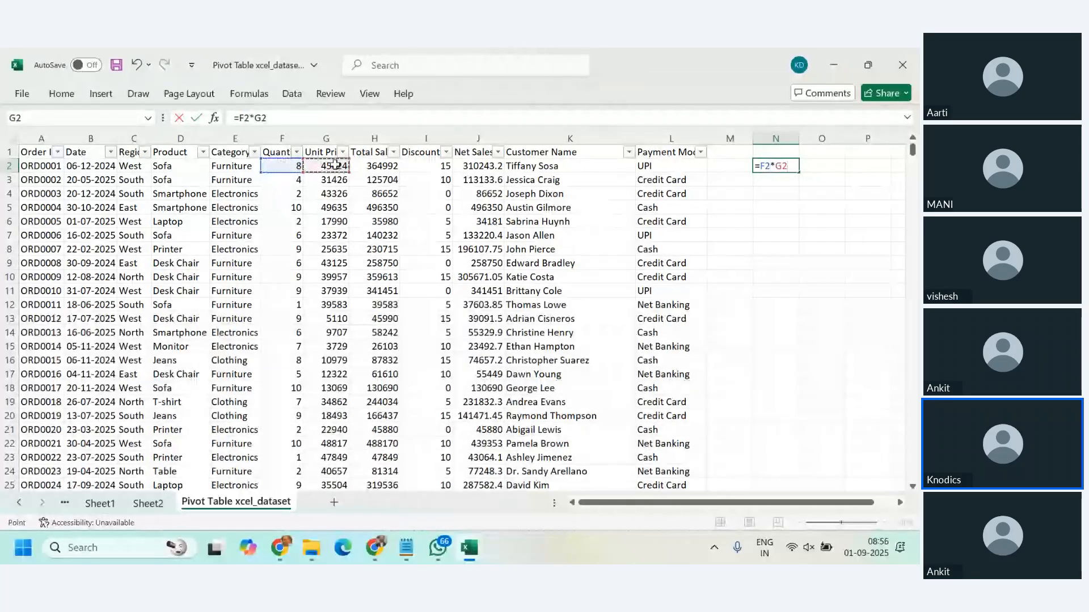
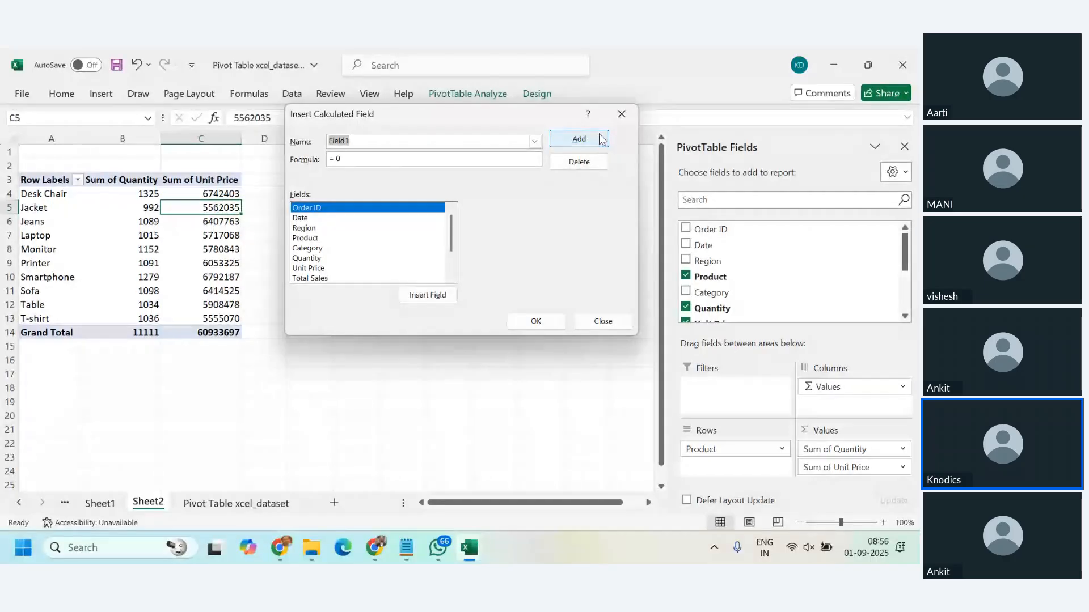
Step: Name the new calculated field Actual_Sales
type("Actual")
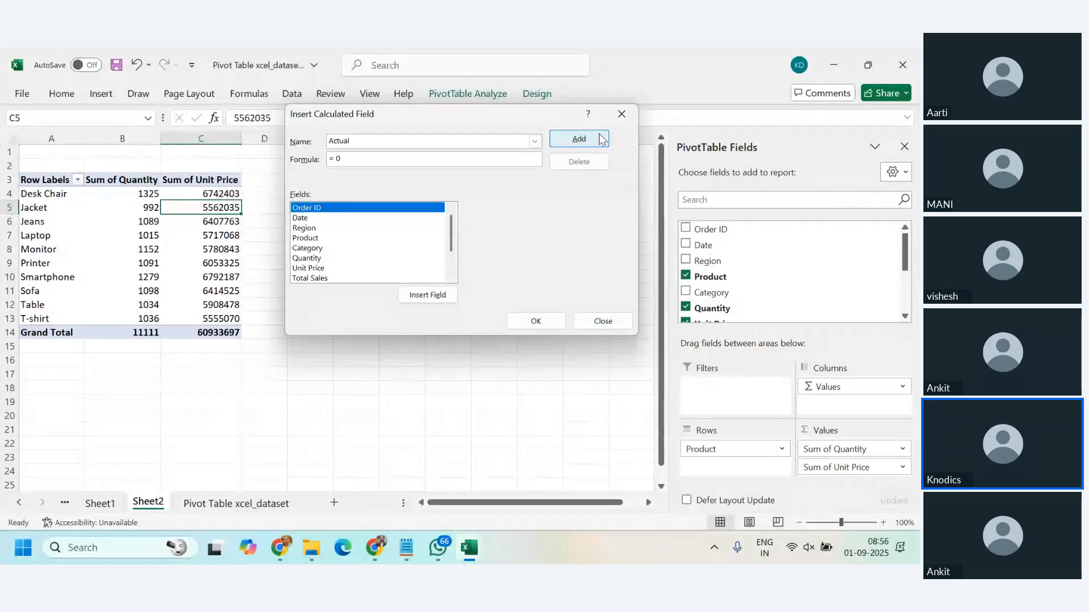
type("_Sales")
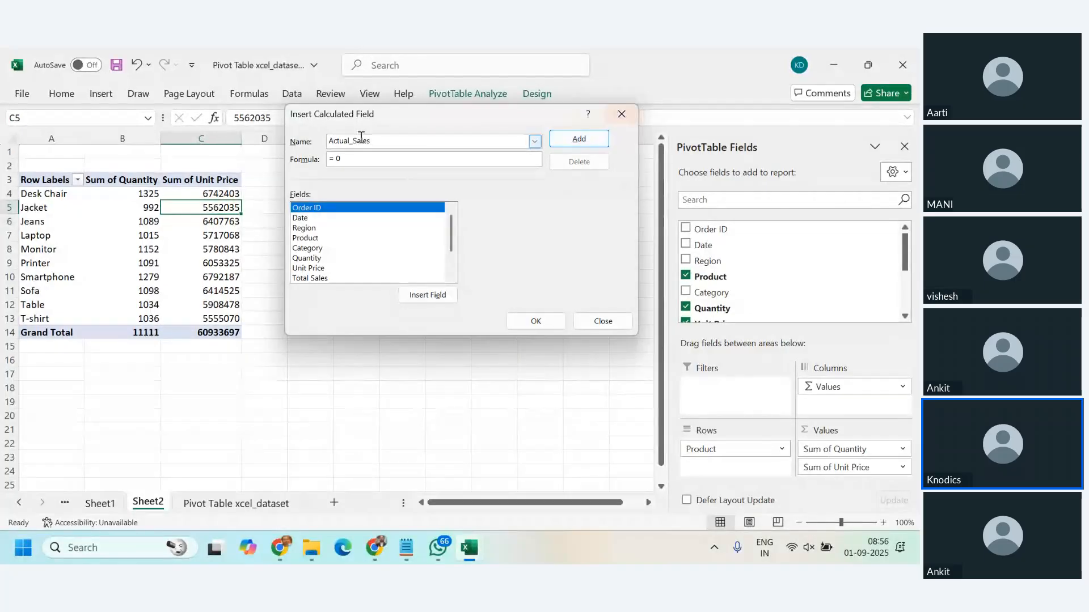
Step: Give the calculated field the formula = Quantity * 'Unit Price' and add it to the PivotTable
left_click(345, 162)
key("BackSpace")
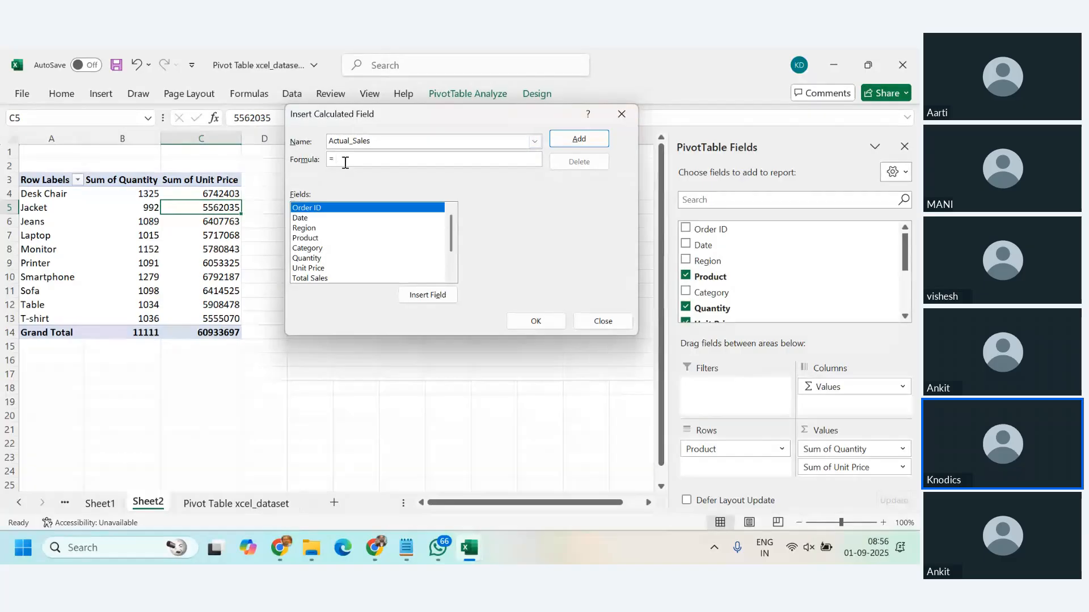
left_click(309, 259)
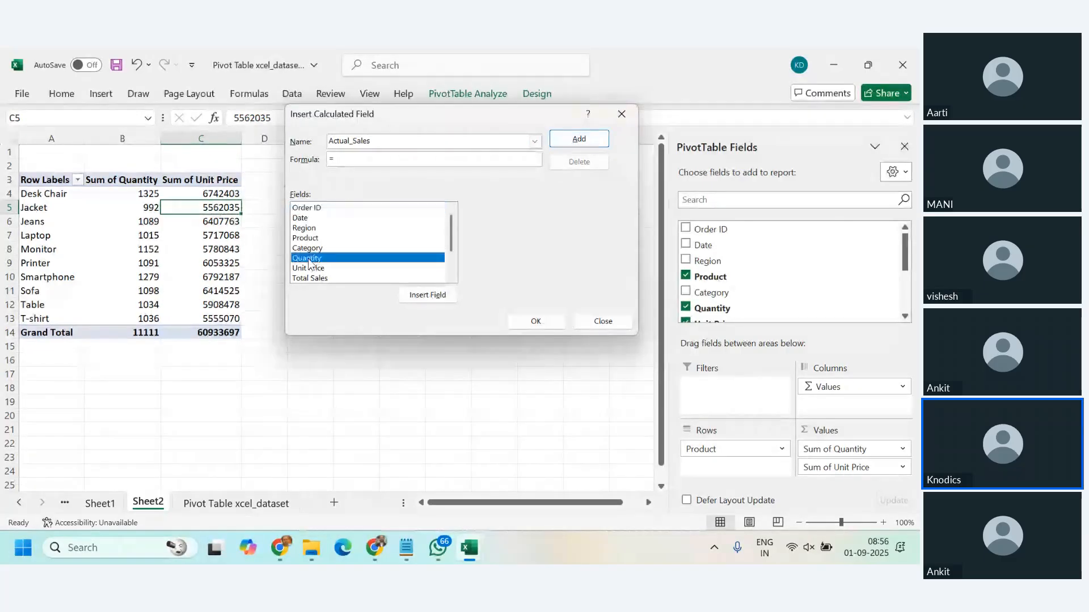
double_click(309, 259)
type("*")
double_click(315, 269)
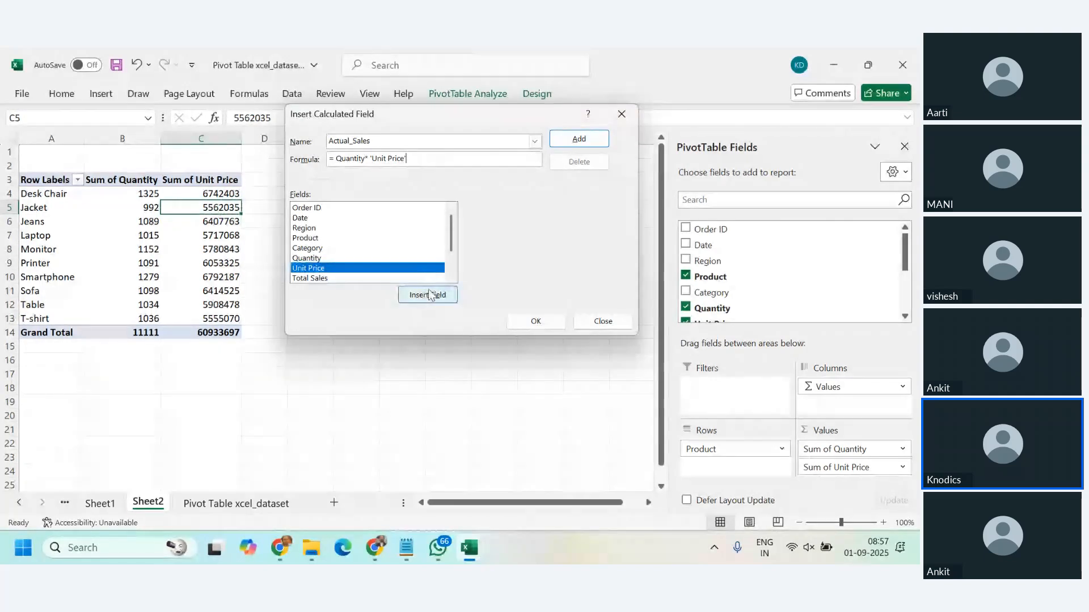
left_click(584, 143)
scroll(372, 245, "down", 2)
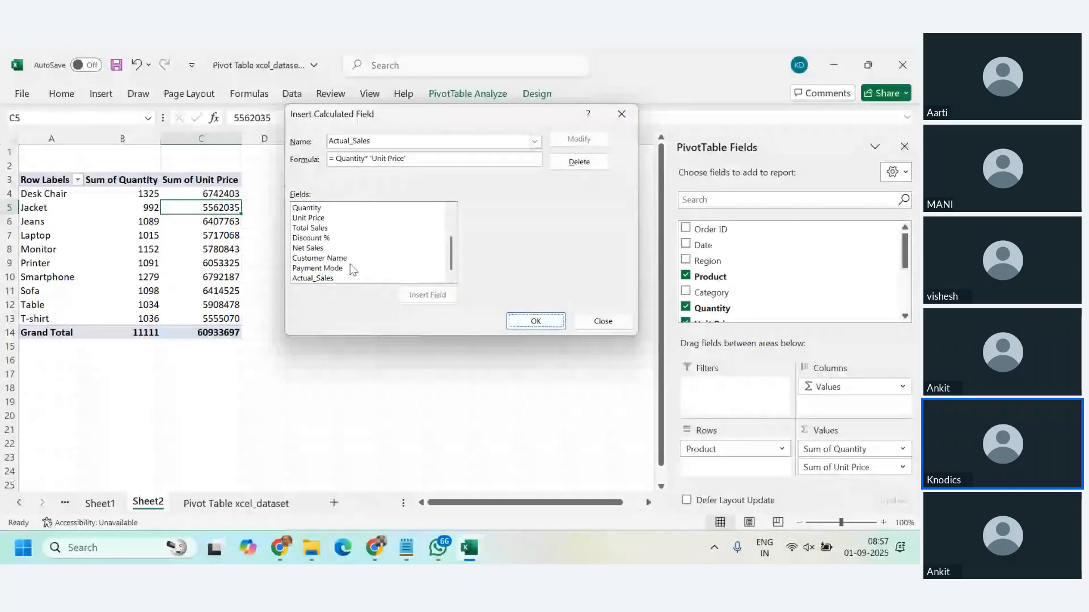
left_click(322, 279)
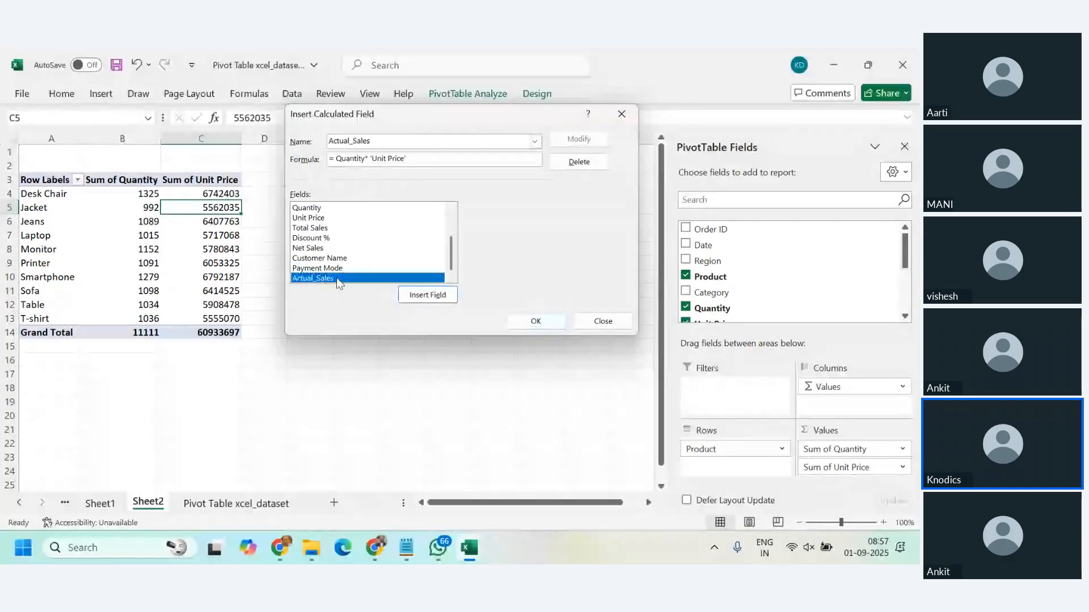
left_click(536, 322)
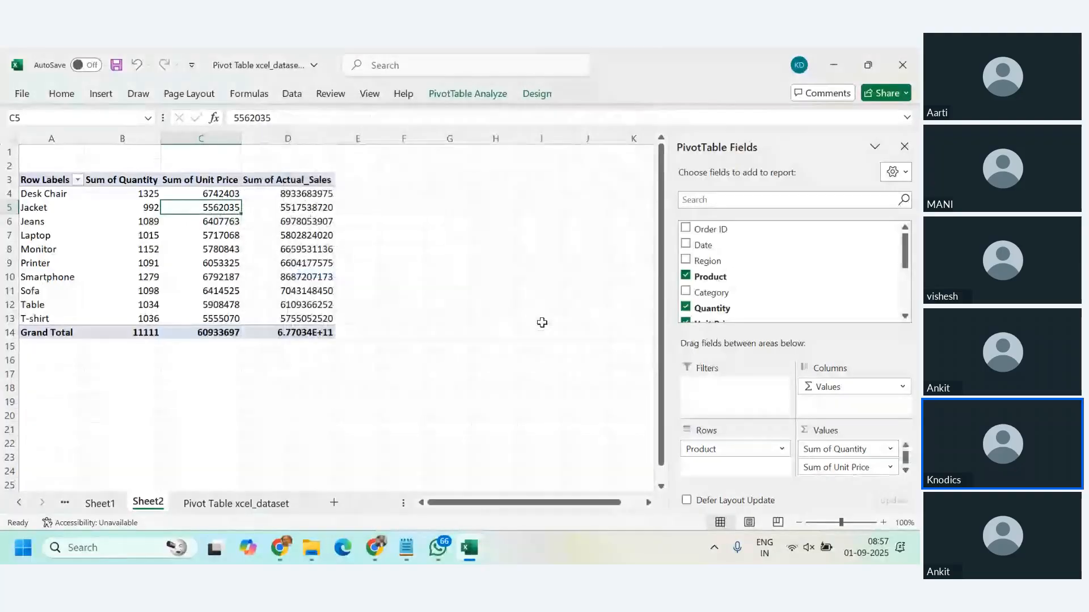
Step: Compare the PivotTable's field list and Actual_Sales column with the column headers on the Pivot Table xcel_dataset sheet
scroll(878, 261, "down", 2)
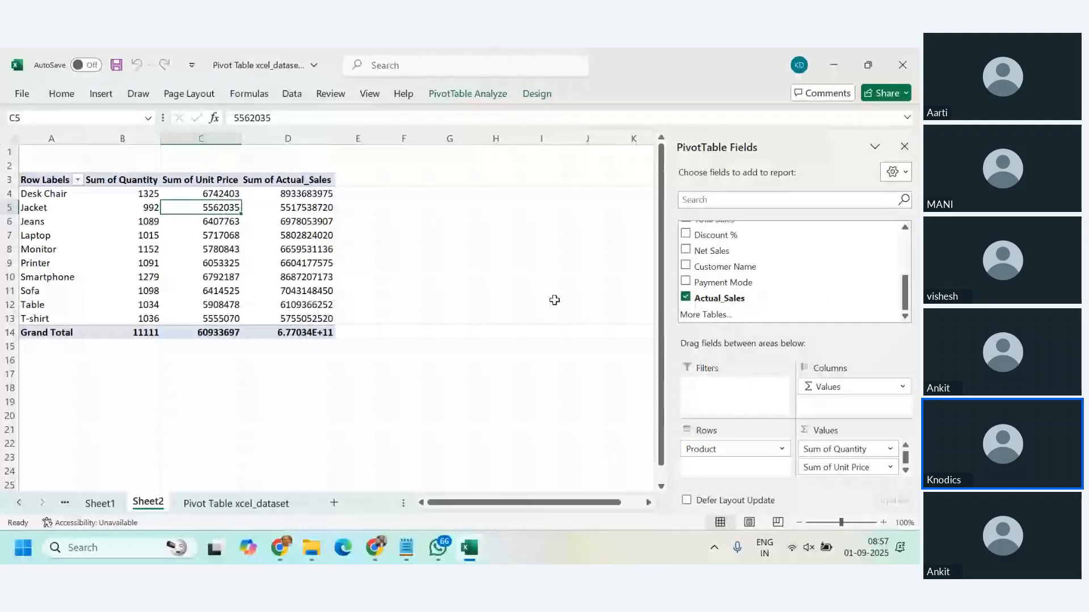
left_click(273, 194)
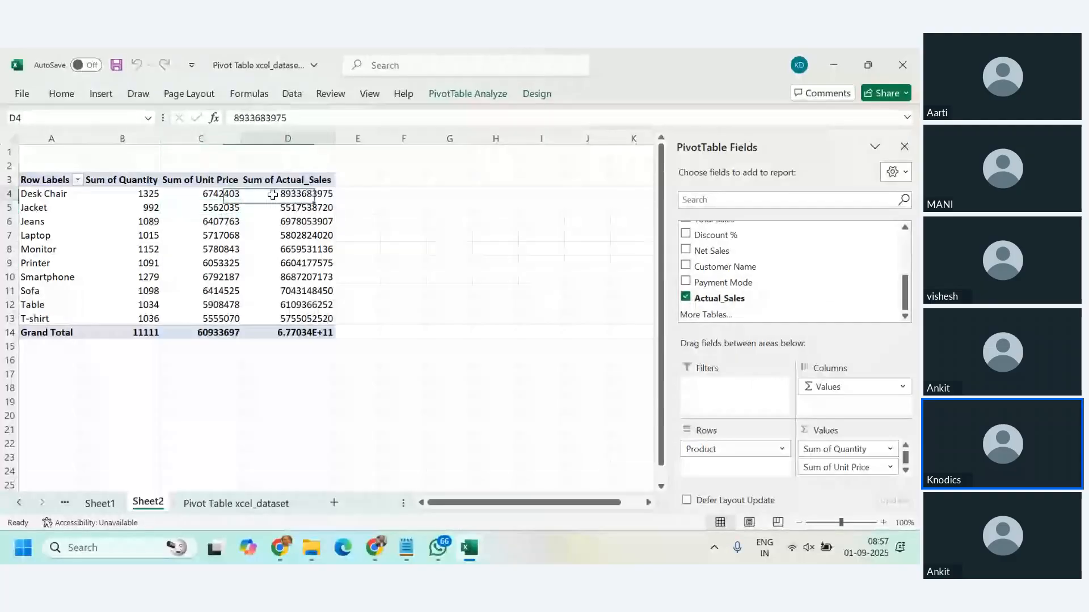
mouse_move(273, 194)
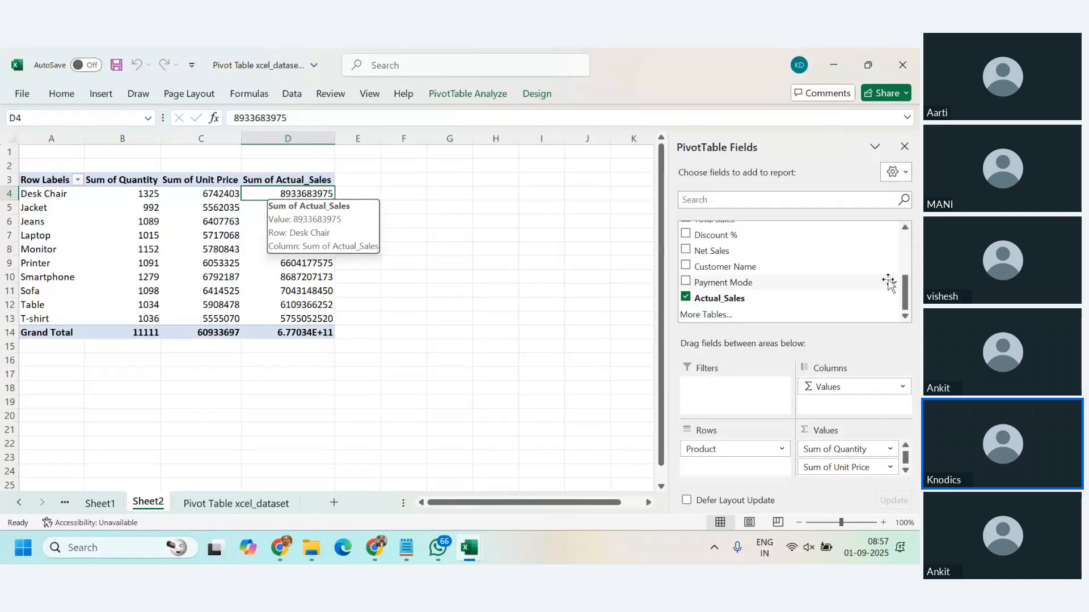
left_click_drag(907, 293, 906, 249)
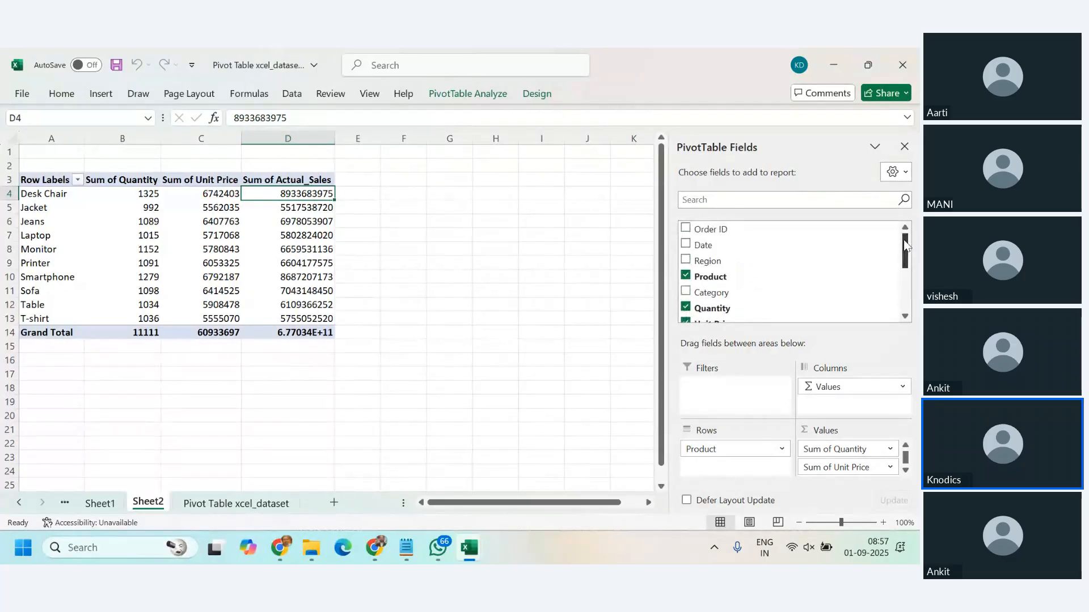
scroll(829, 250, "down", 1)
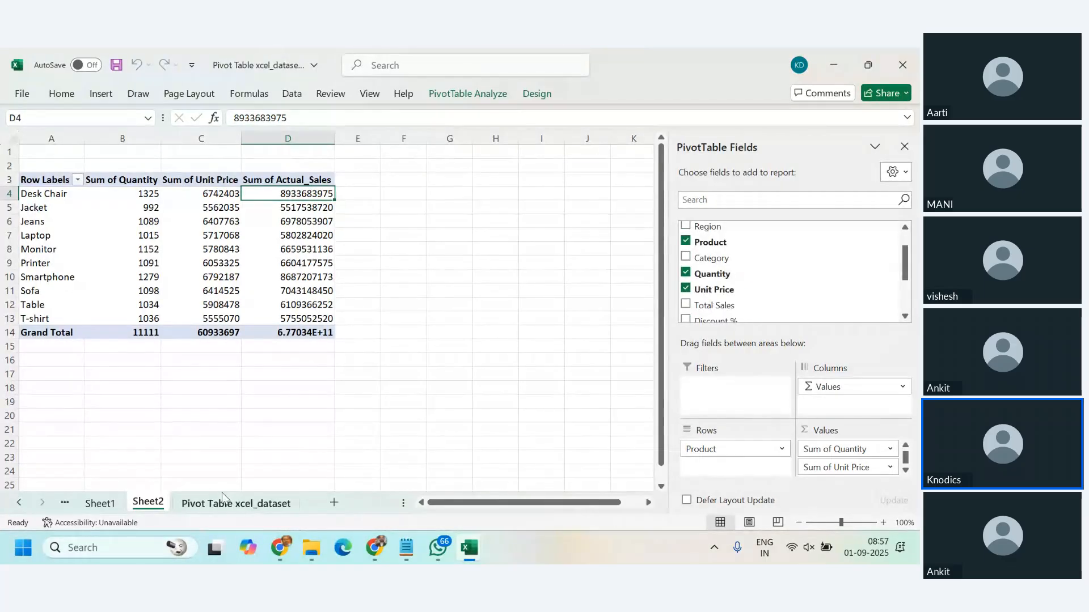
left_click(254, 504)
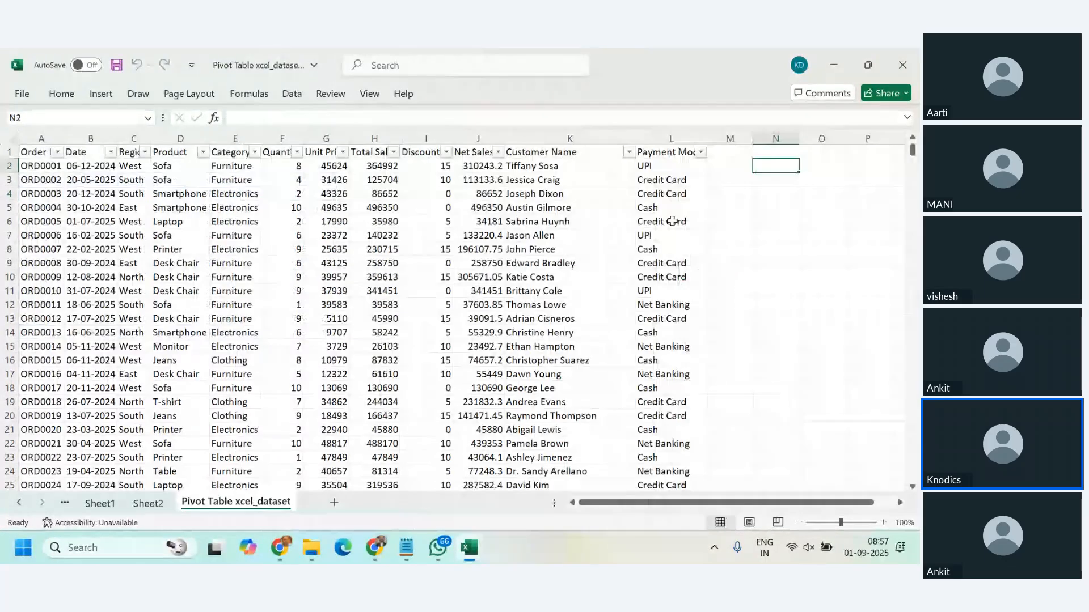
left_click(34, 154)
left_click_drag(34, 154, 612, 152)
left_click(148, 504)
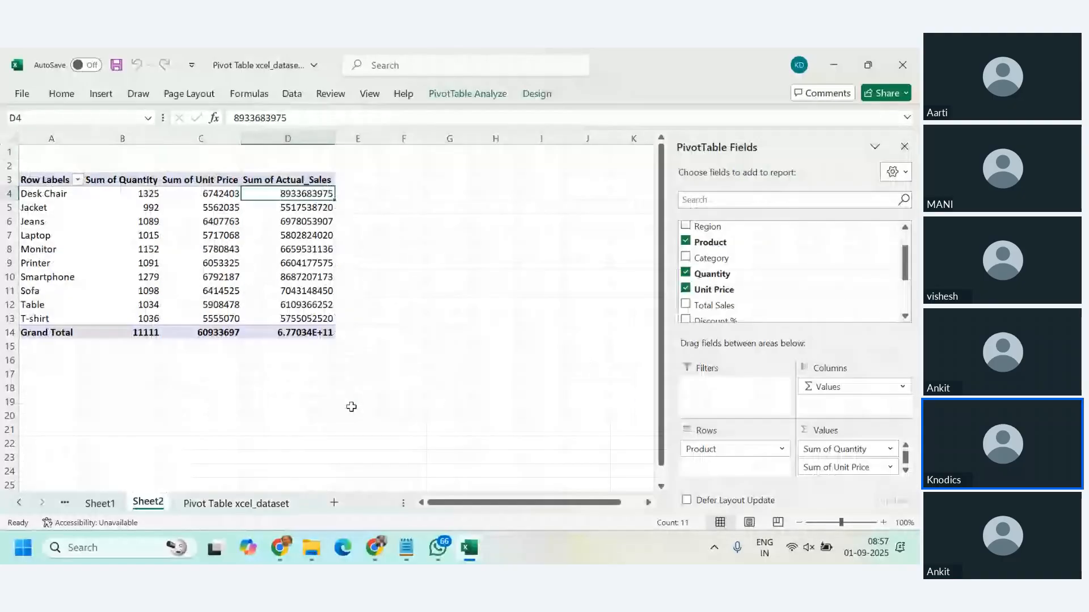
scroll(856, 281, "down", 3)
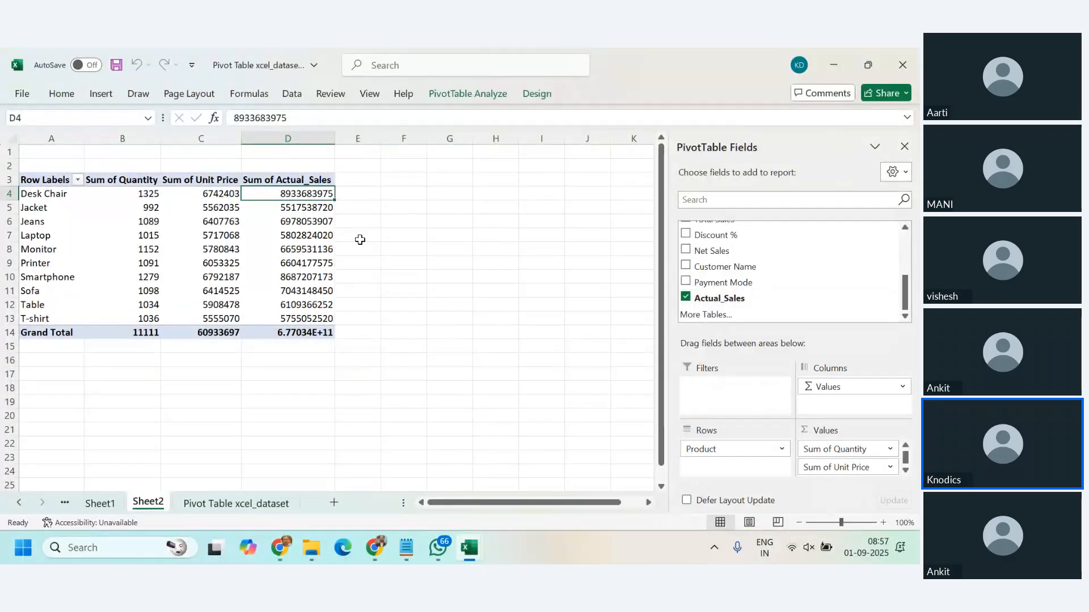
left_click(279, 216)
left_click(279, 214)
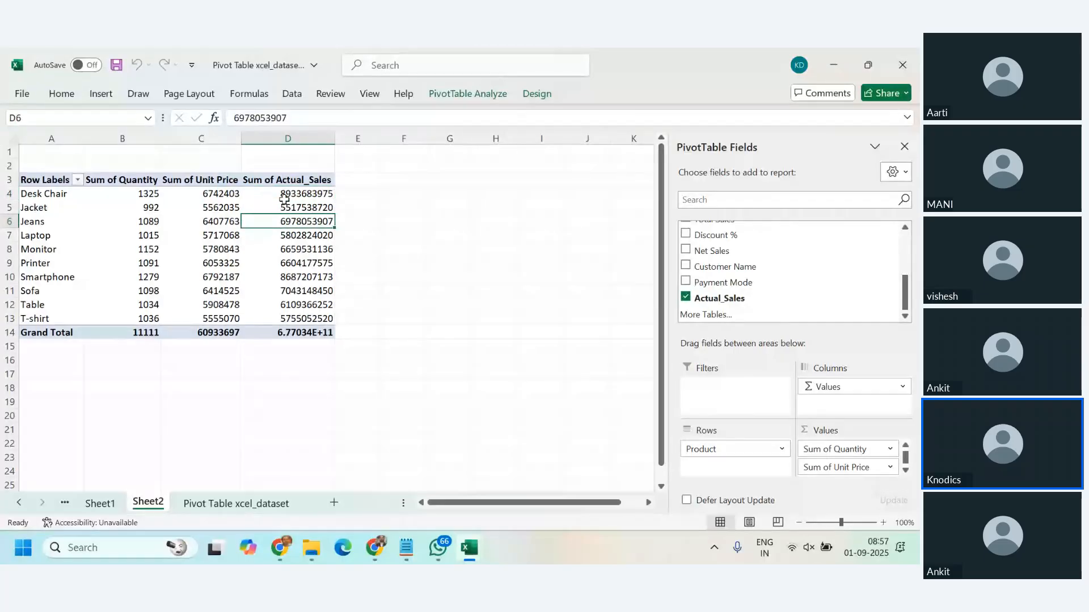
left_click(286, 198)
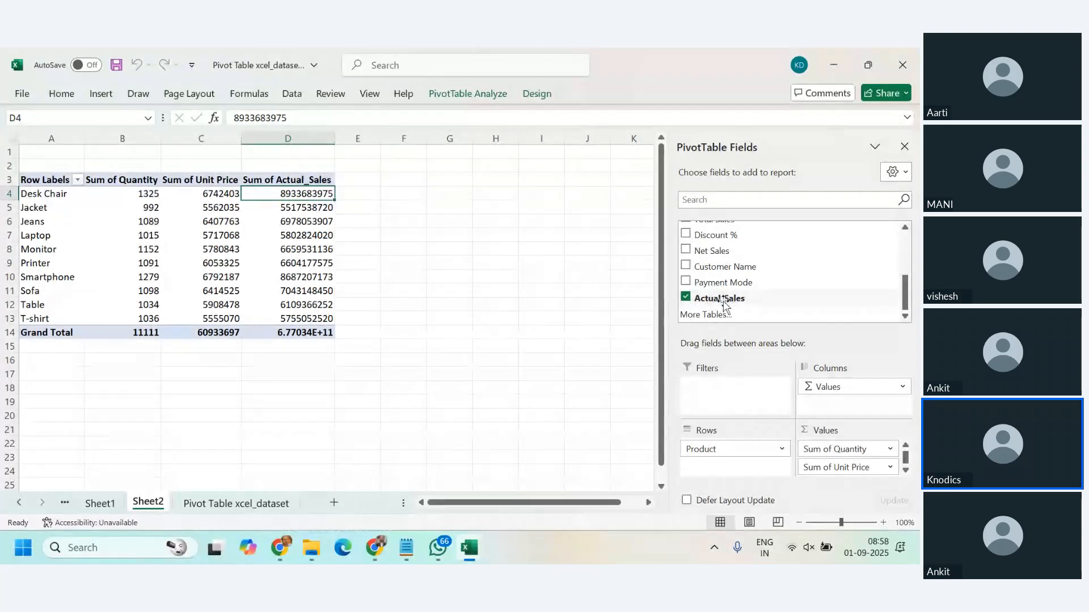
Step: Add Actual_Sales to the PivotTable values a second time and show that column as % of Grand Total
left_click_drag(725, 304, 843, 474)
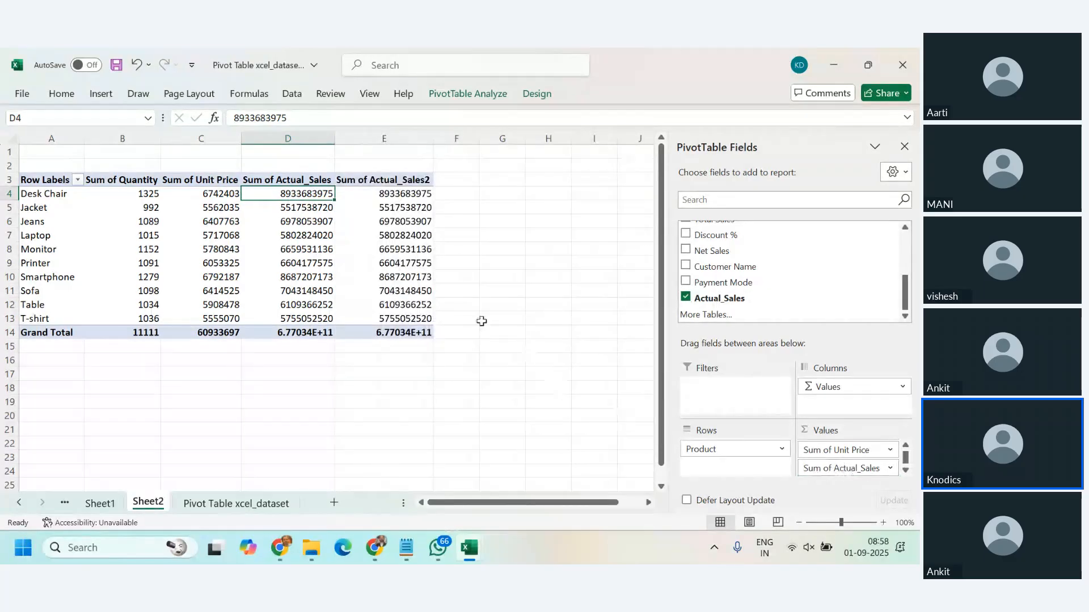
right_click(417, 209)
left_click(438, 473)
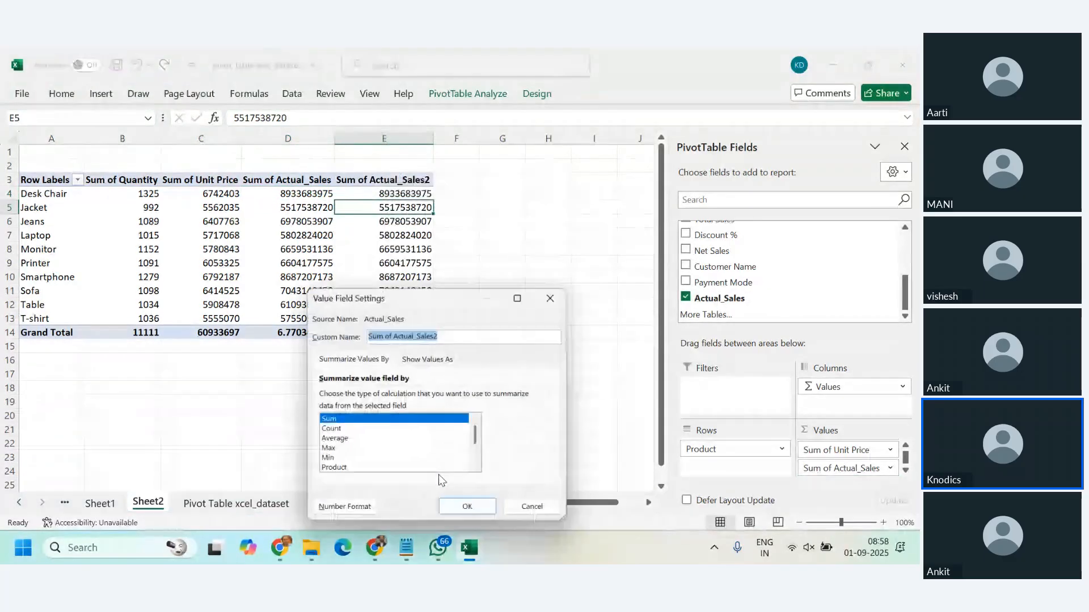
left_click(451, 362)
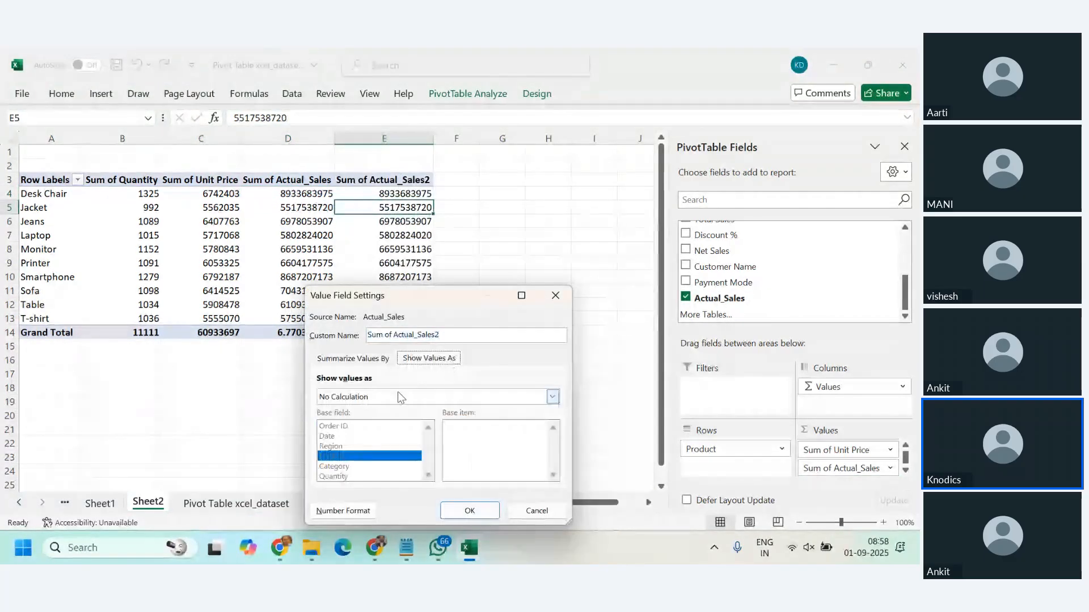
left_click(553, 397)
left_click(386, 420)
left_click(468, 510)
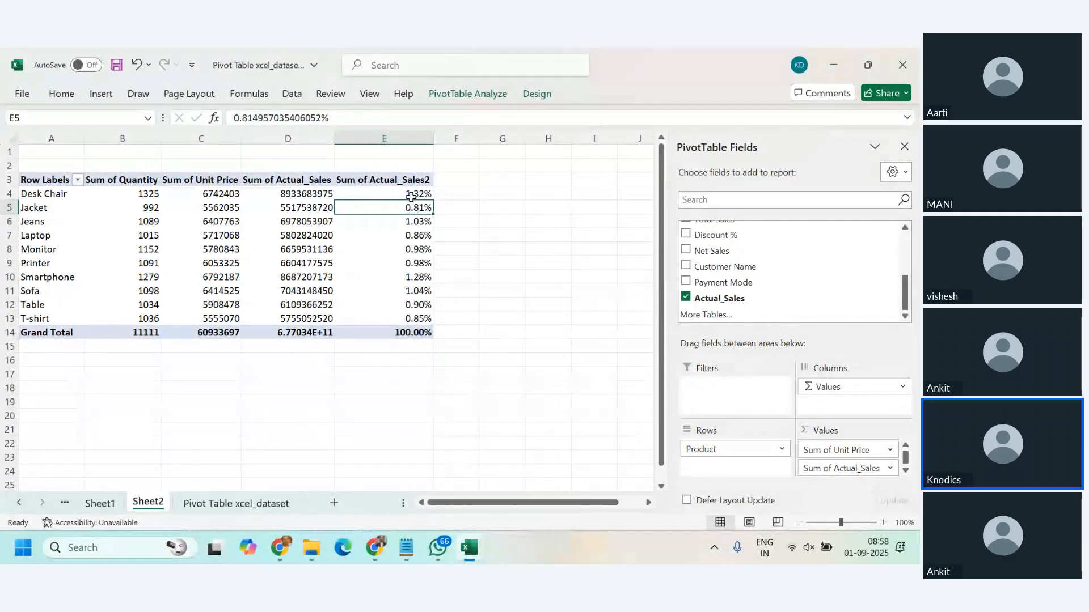
Step: Show the second Actual_Sales column as % of Column Total
left_click_drag(411, 196, 409, 318)
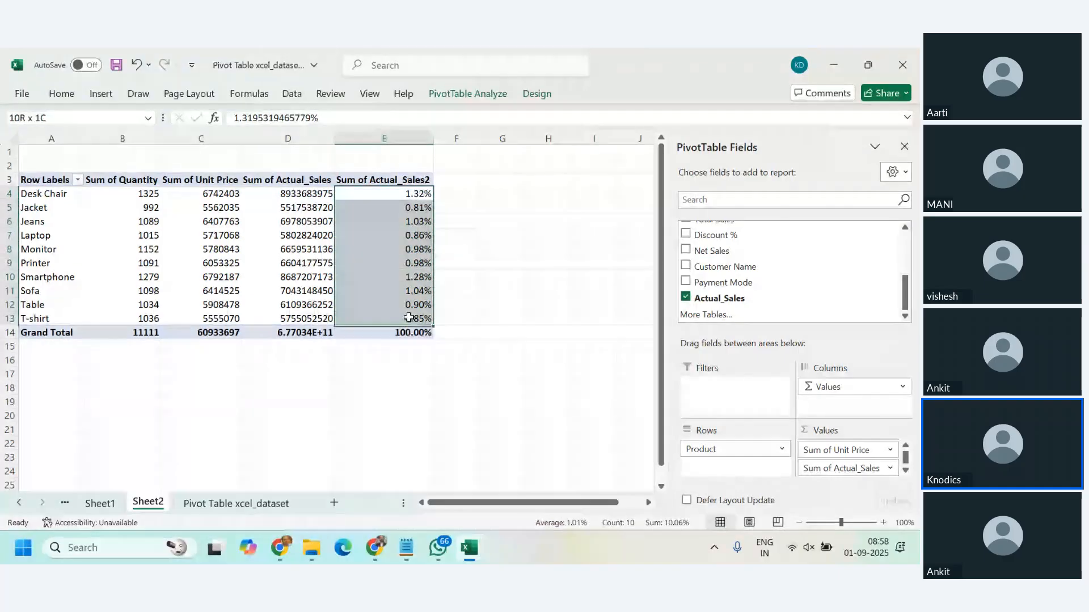
right_click(376, 209)
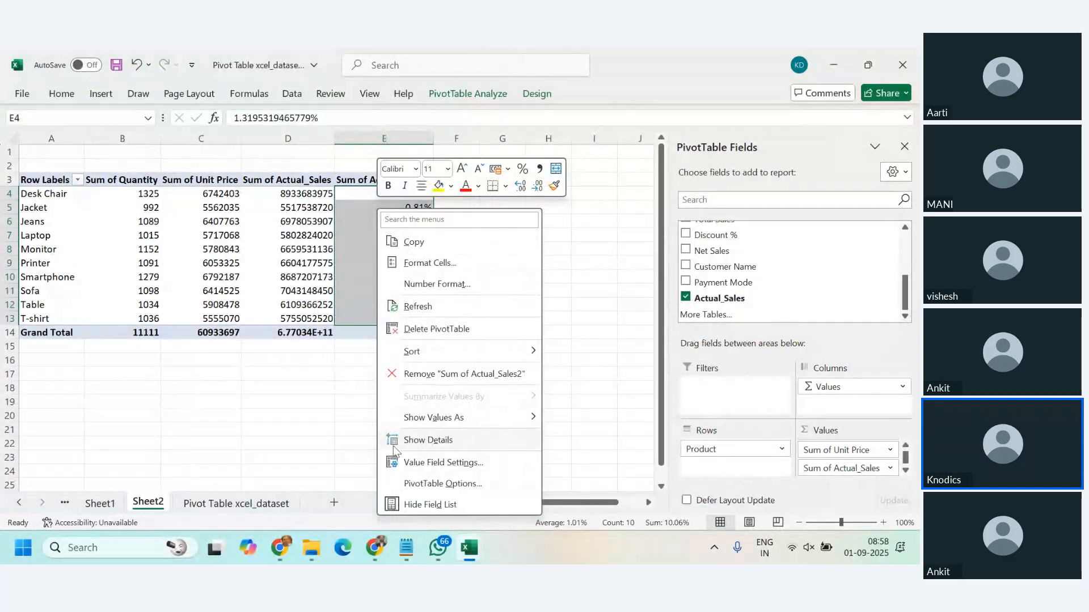
left_click(426, 464)
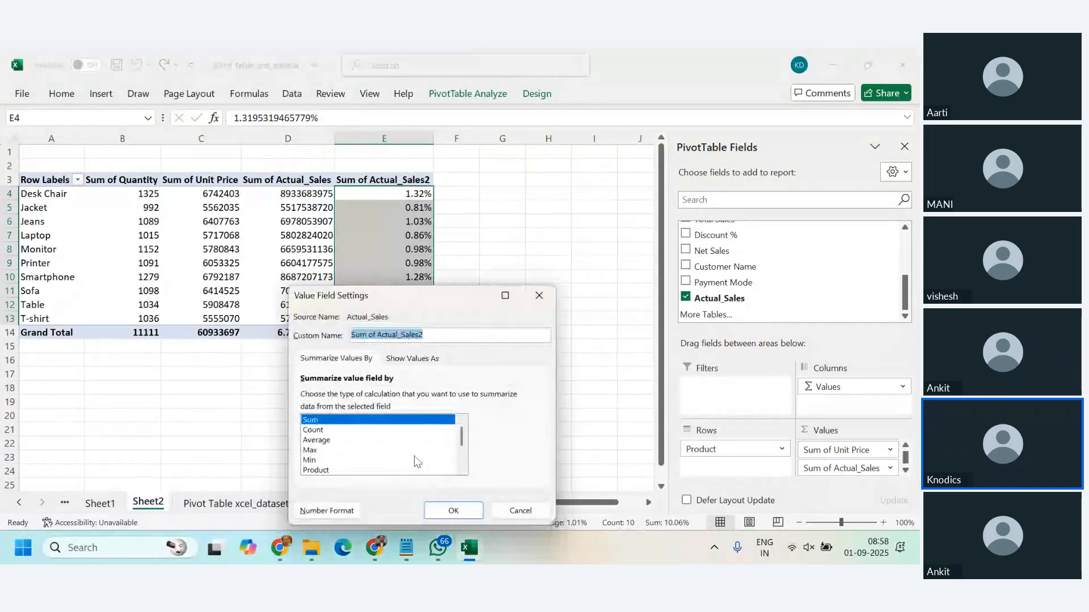
left_click(413, 359)
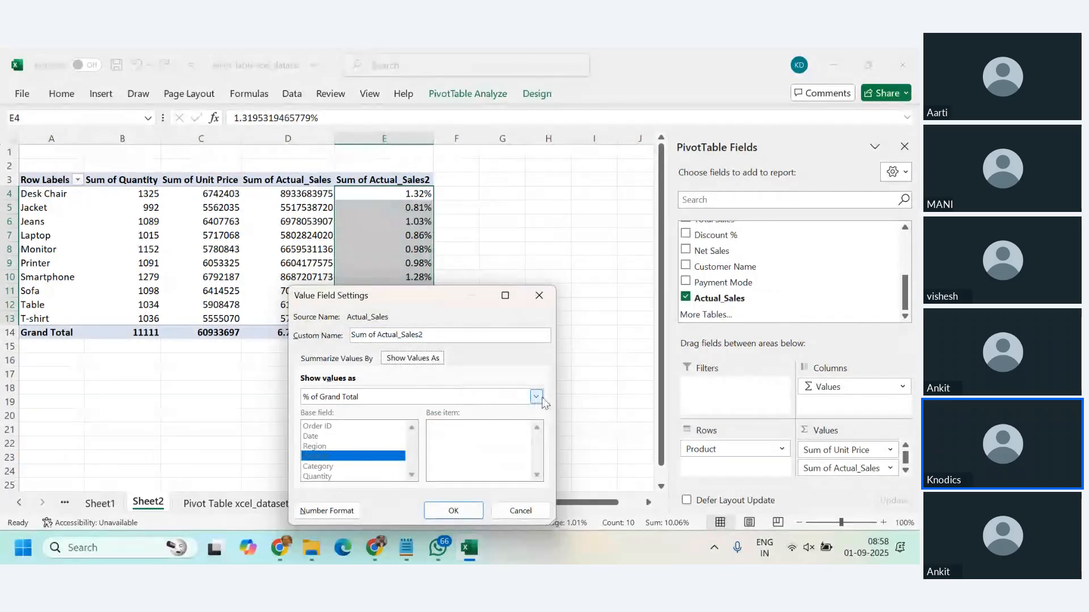
left_click(536, 397)
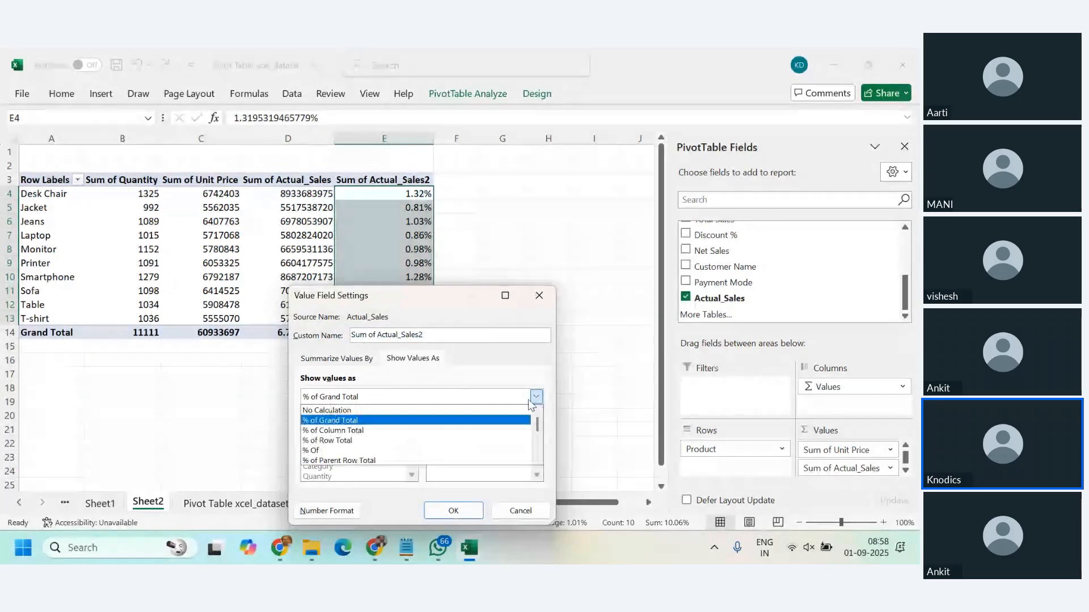
left_click(353, 431)
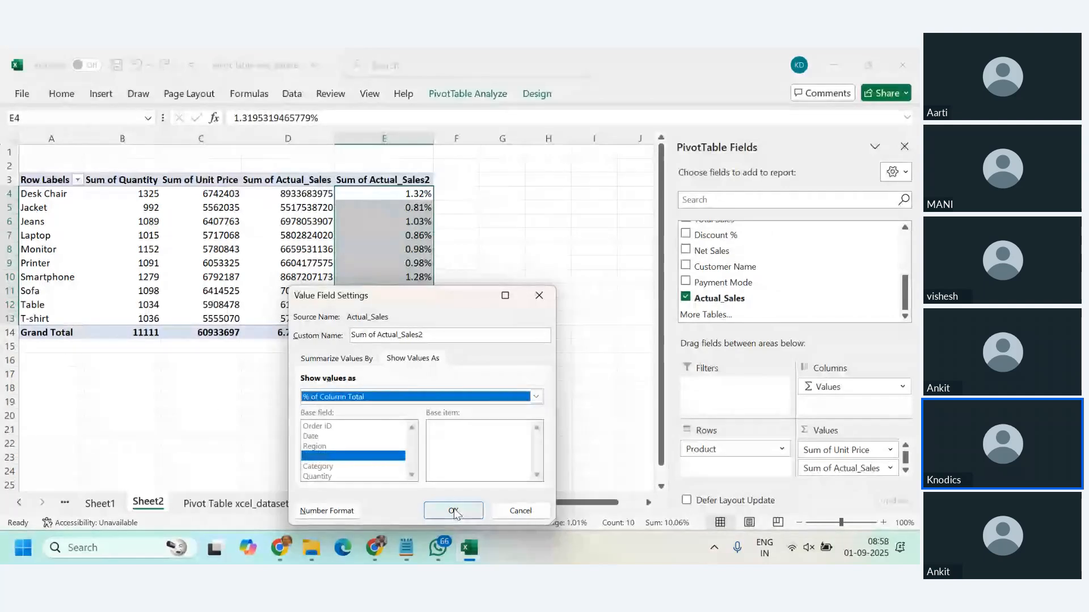
left_click(454, 511)
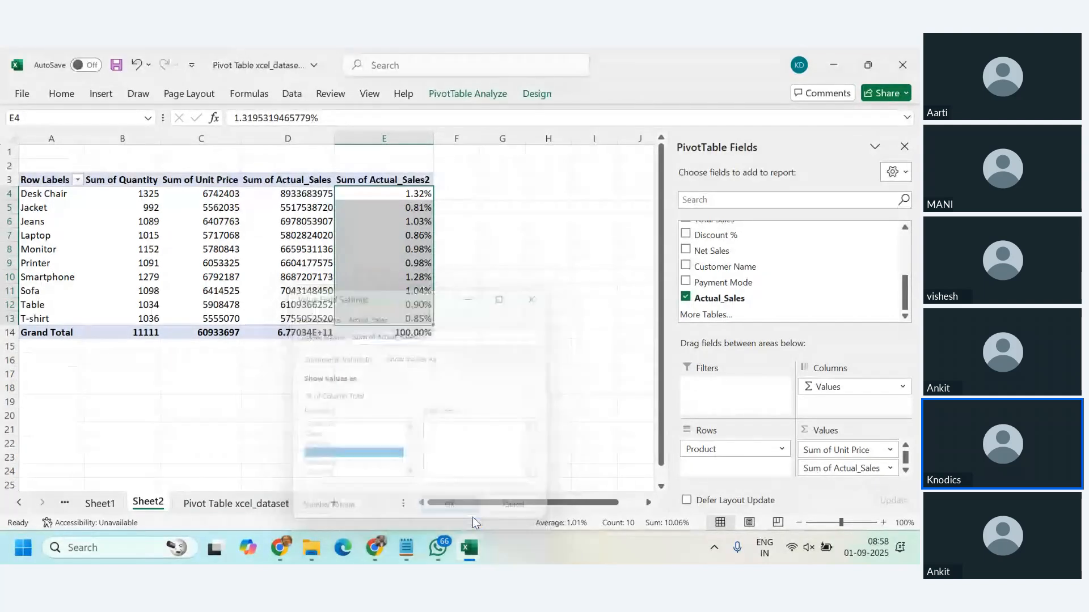
left_click(400, 262)
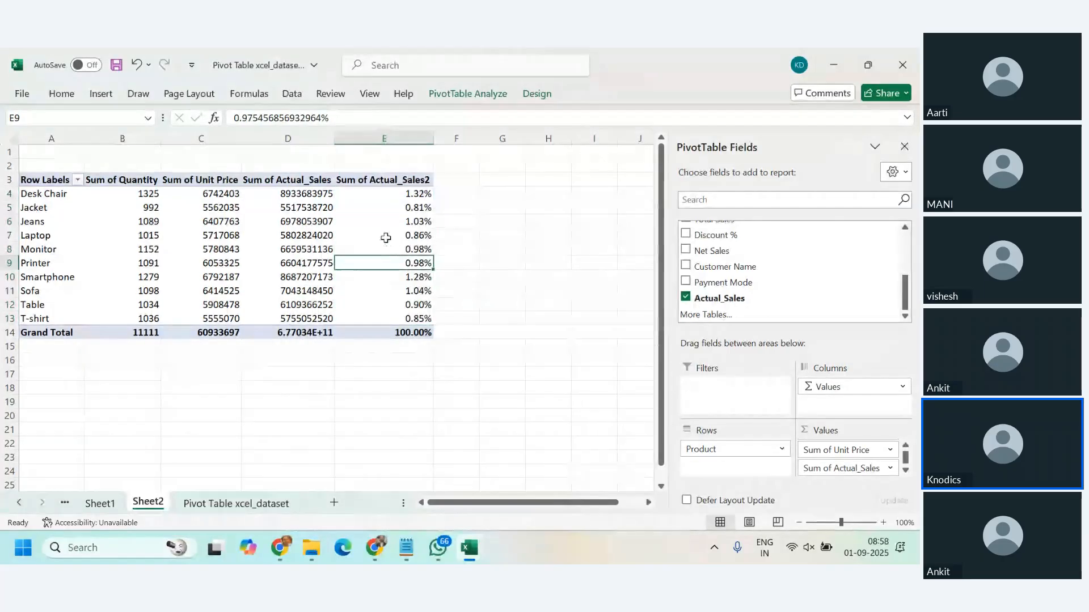
left_click_drag(389, 196, 397, 321)
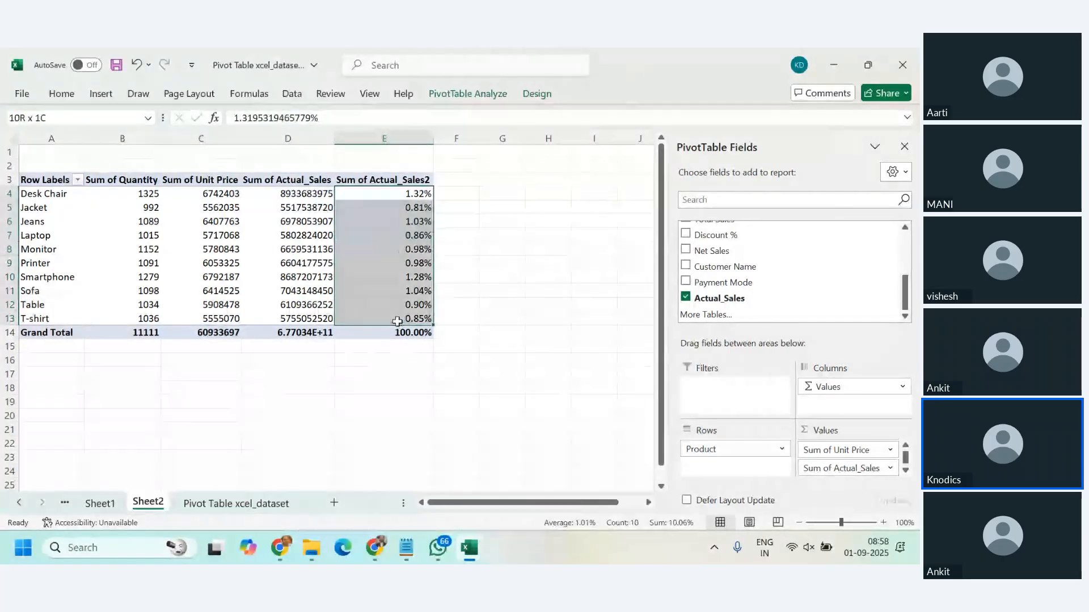
right_click(391, 230)
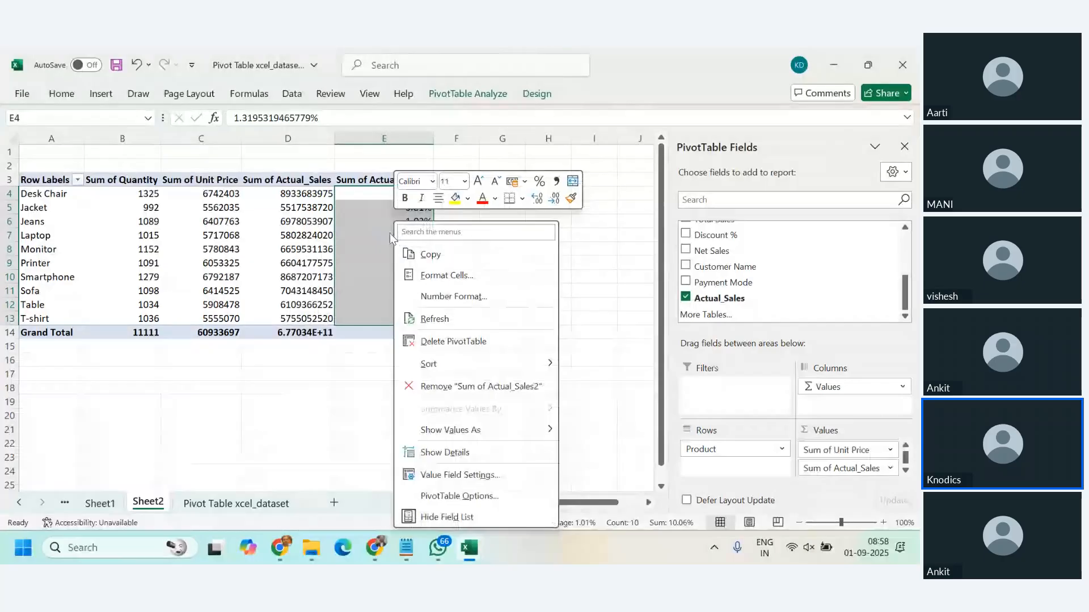
key("Escape")
left_click(375, 232)
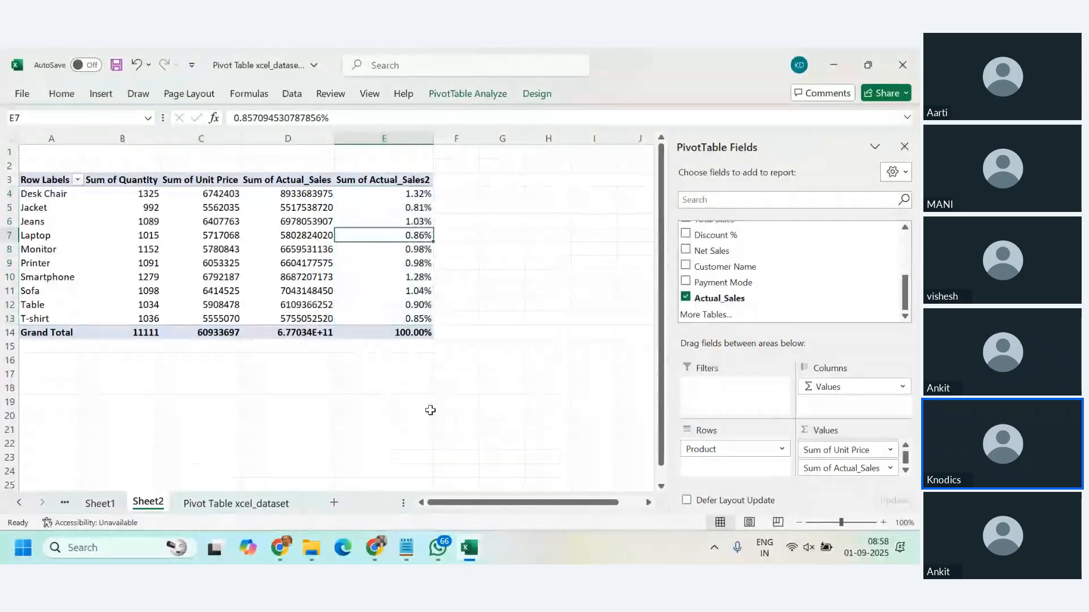
Step: Show the second Actual_Sales column as % of Grand Total through its value field settings
right_click(379, 233)
left_click(448, 471)
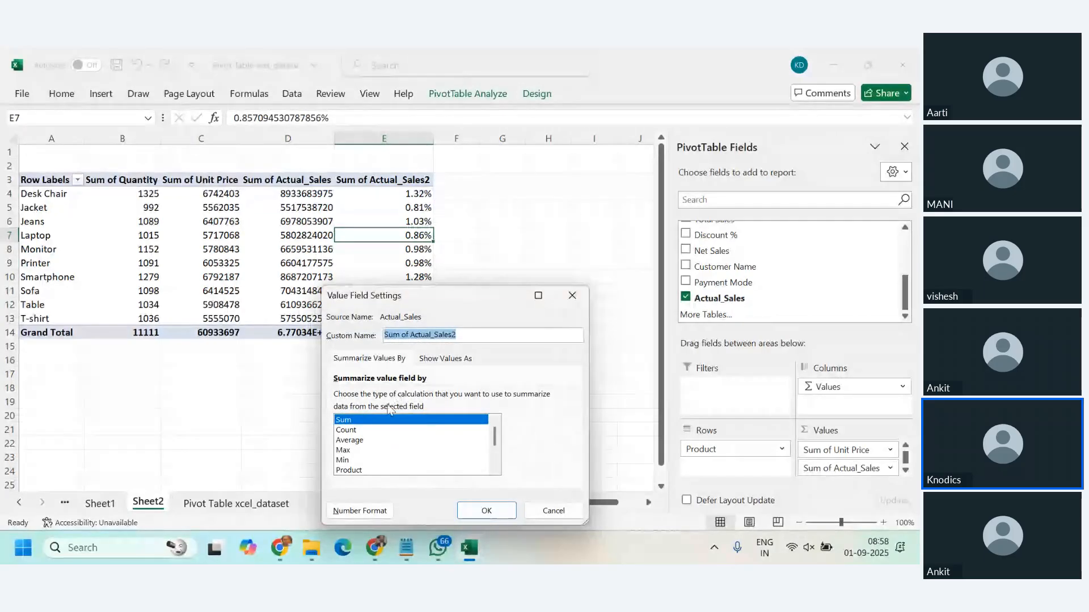
left_click(353, 421)
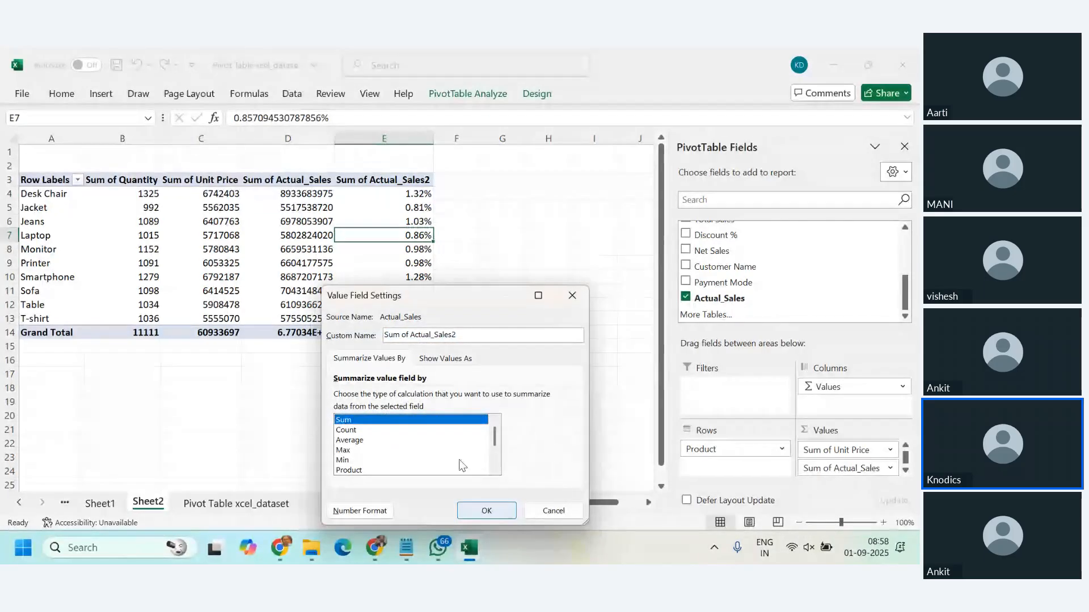
left_click(446, 358)
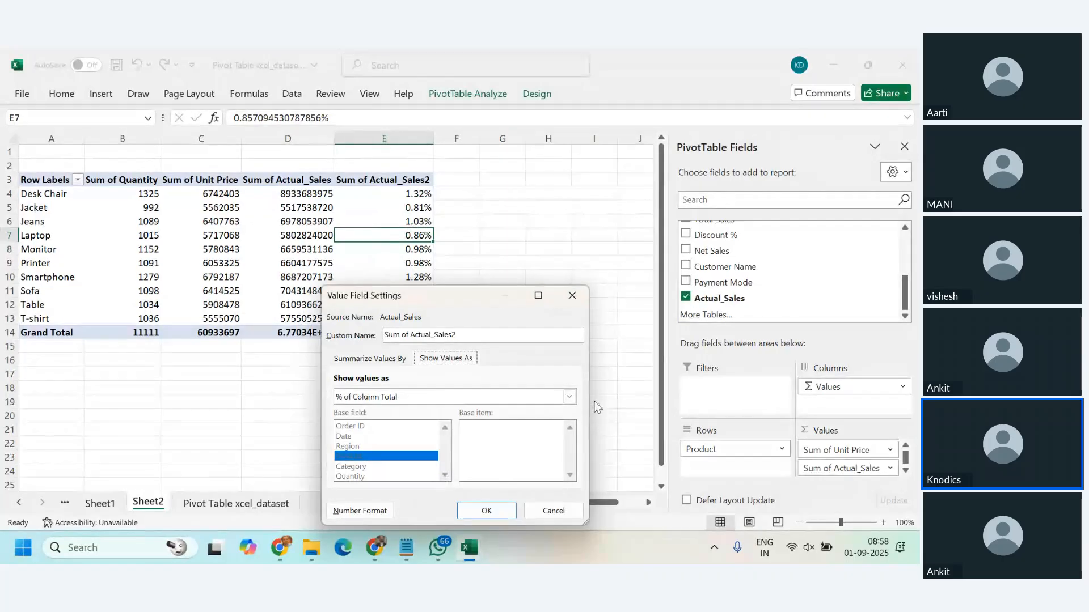
left_click(571, 398)
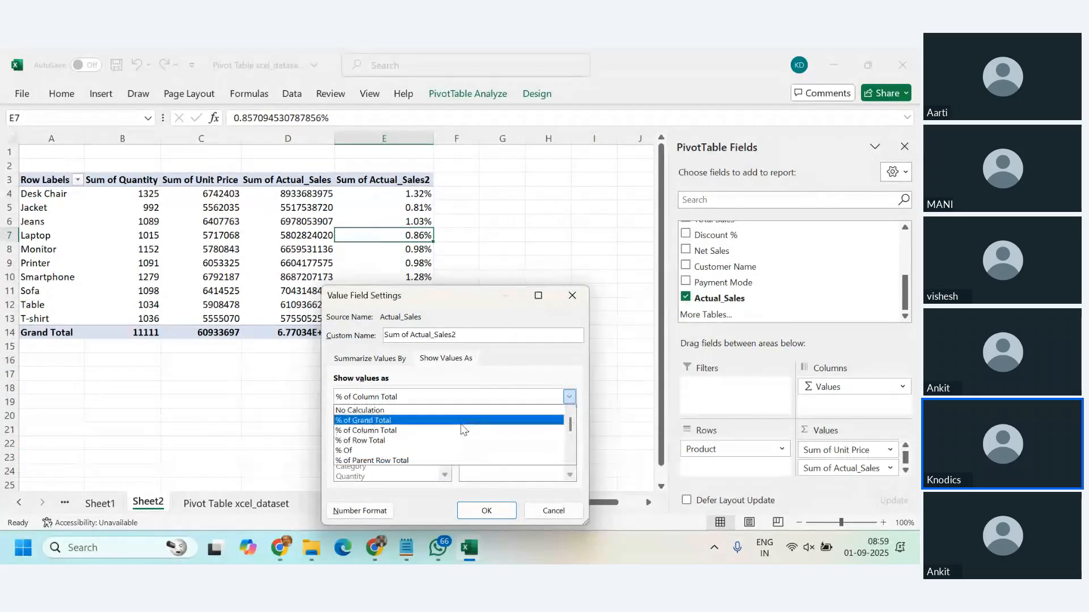
left_click(571, 461)
left_click(571, 460)
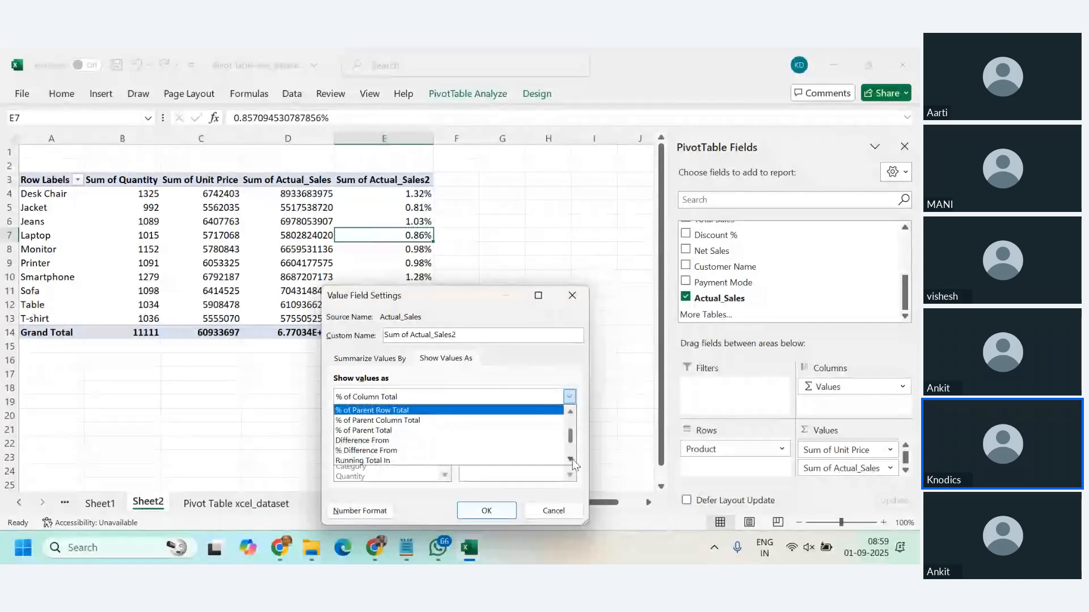
left_click(571, 411)
left_click(571, 412)
left_click(571, 411)
left_click(571, 411)
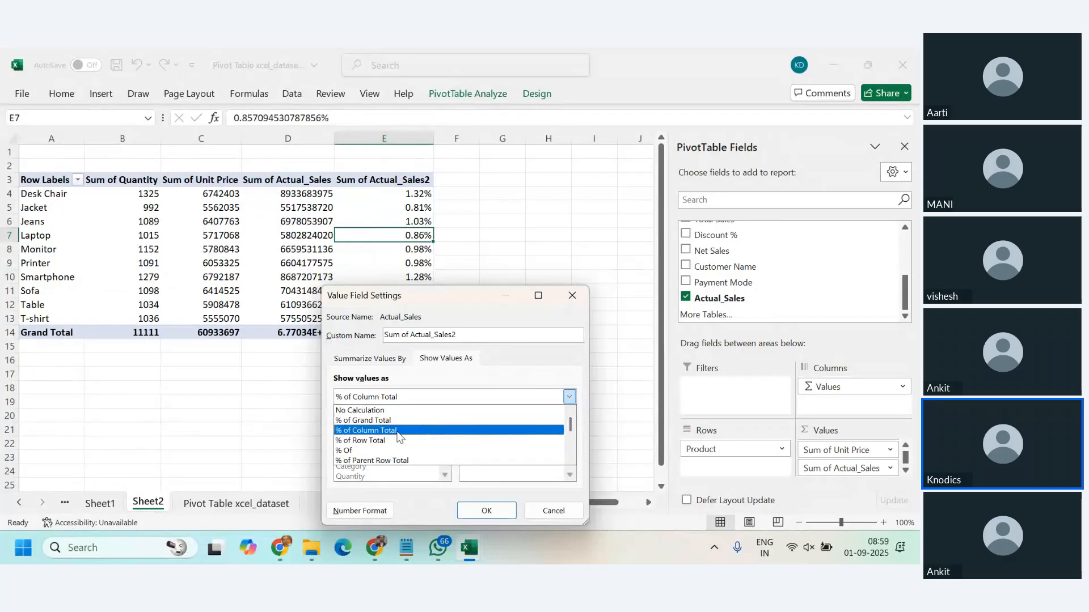
left_click(397, 420)
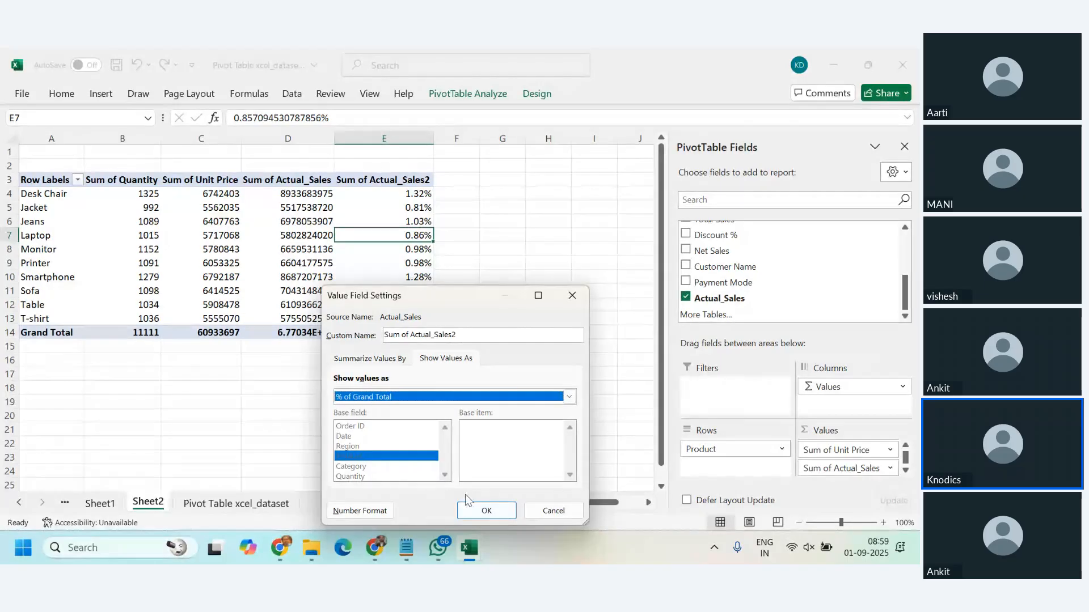
left_click(486, 511)
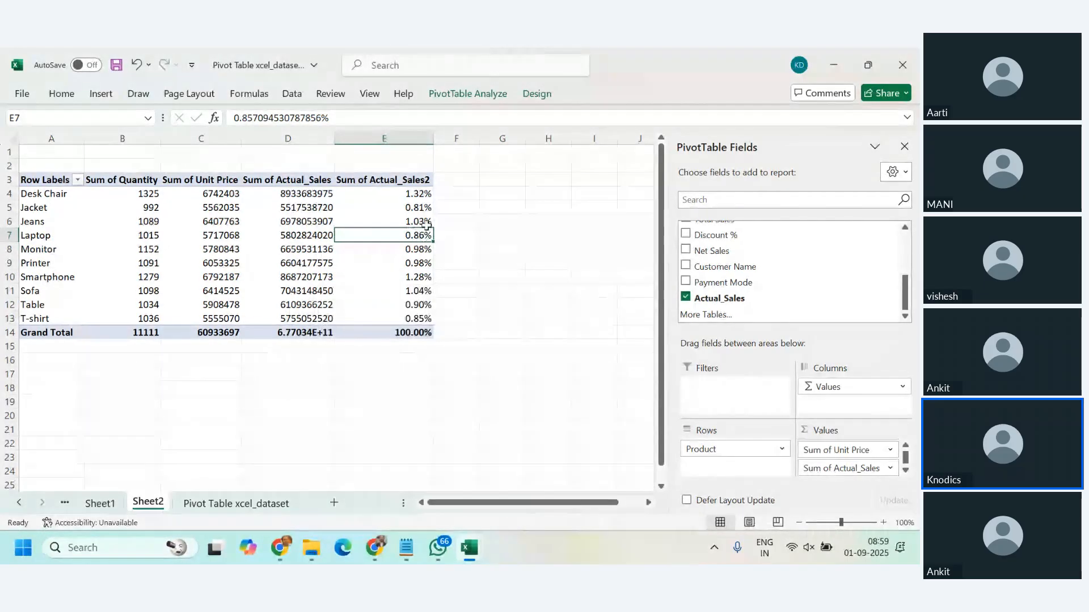
right_click(397, 236)
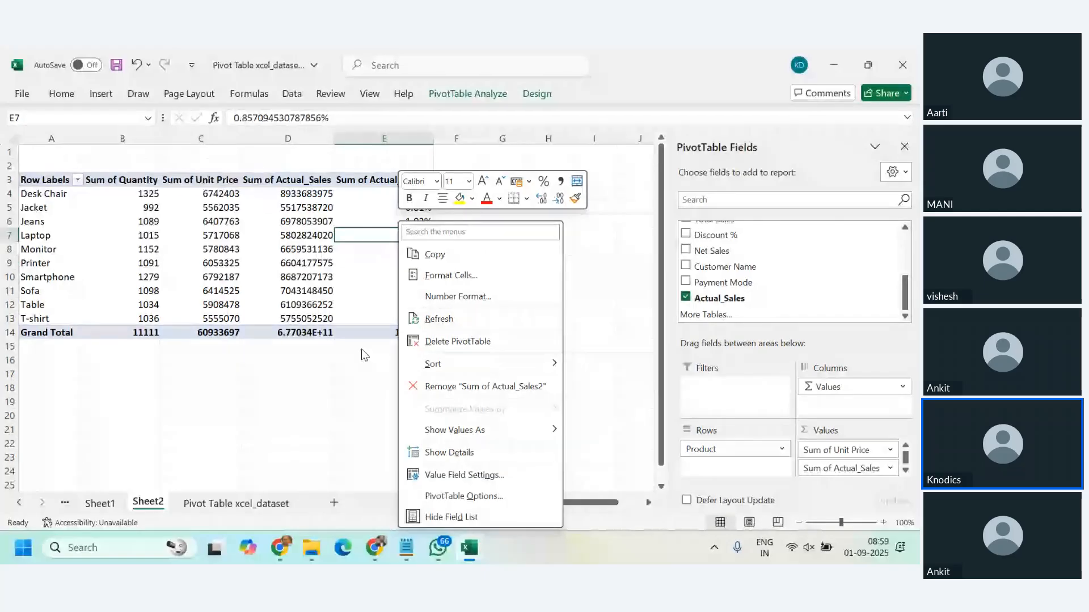
left_click(352, 290)
left_click(402, 293)
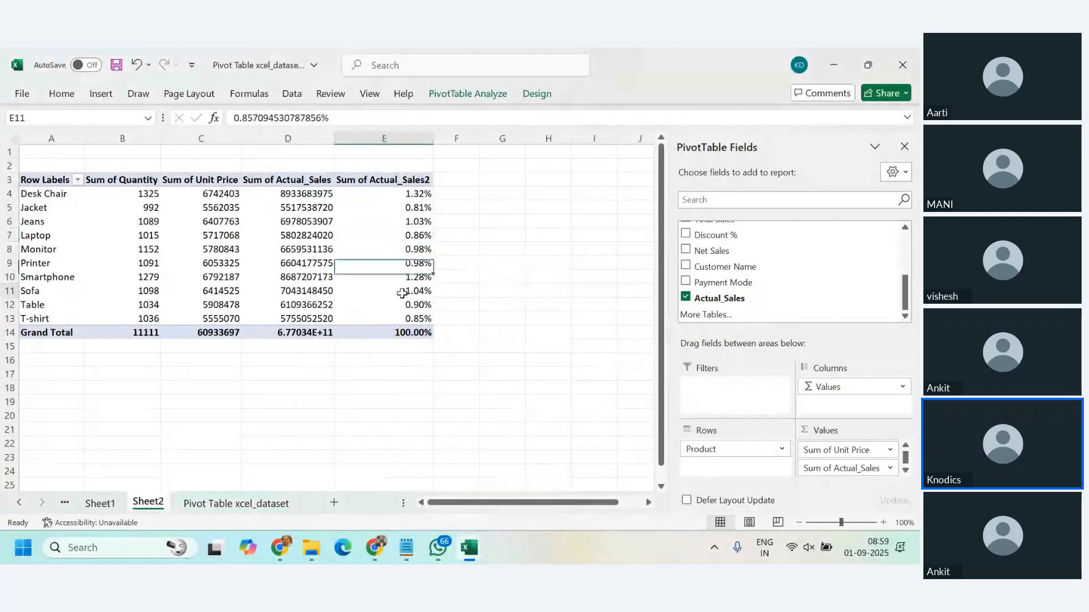
Step: Remove both Actual_Sales columns from the PivotTable and add the Actual_Sales field back once
mouse_move(402, 294)
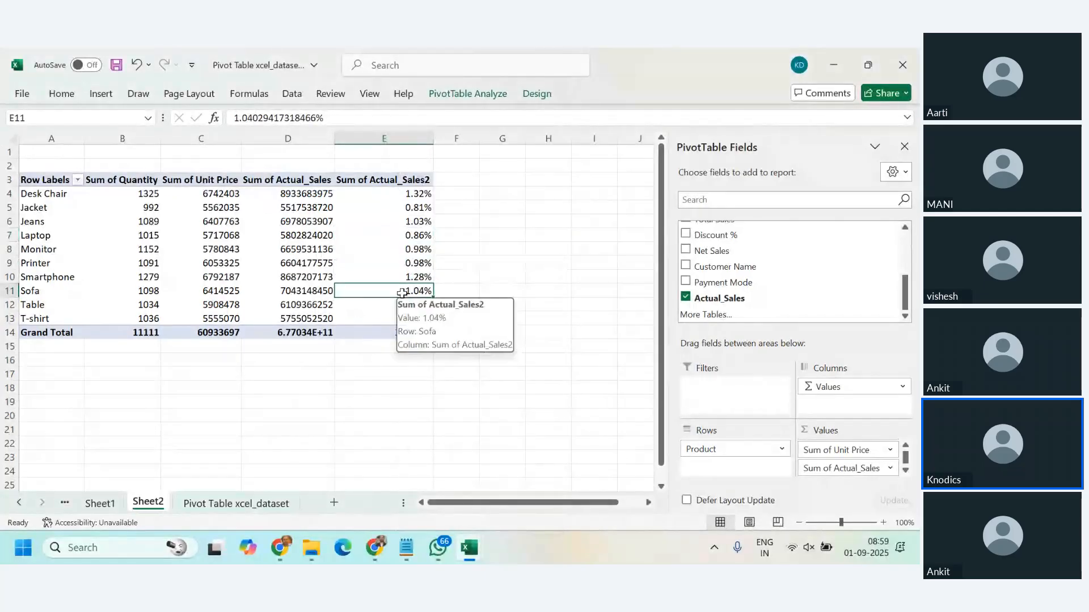
left_click(686, 298)
left_click(230, 249)
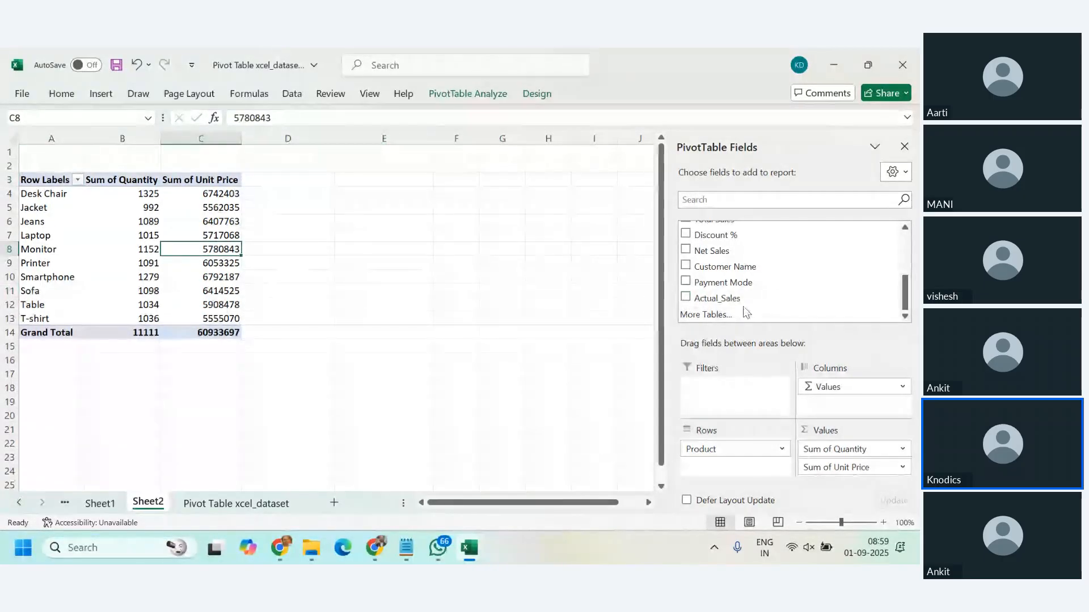
left_click(731, 297)
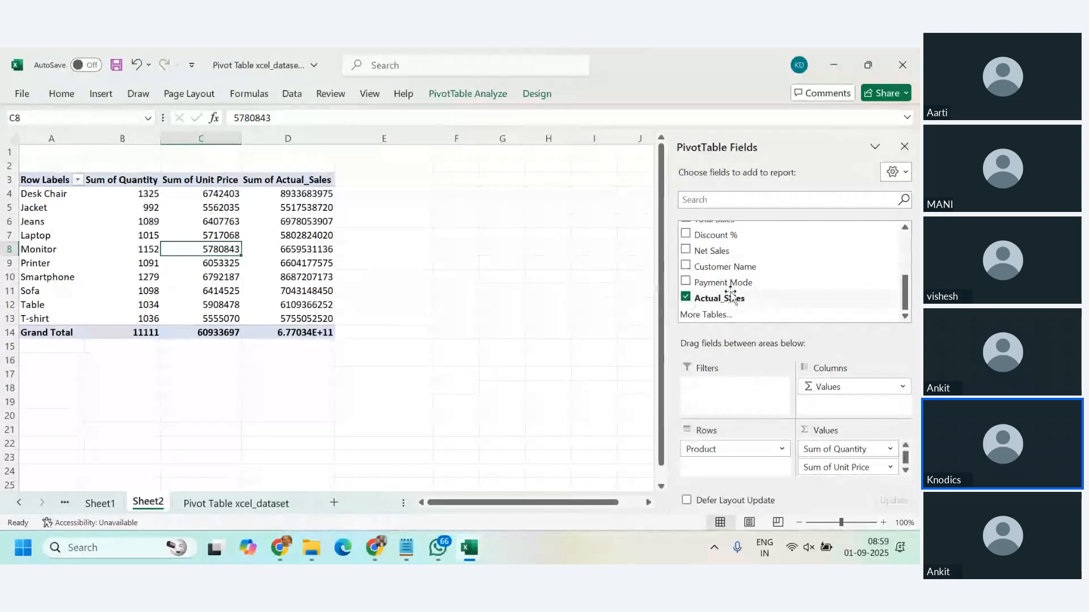
left_click(321, 263)
right_click(321, 262)
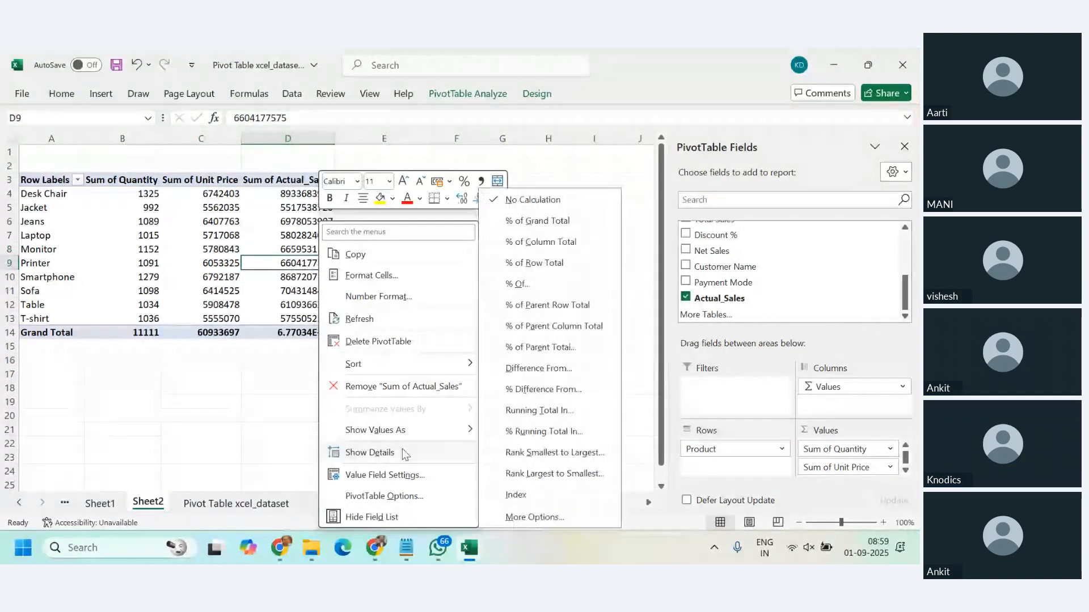
left_click(385, 476)
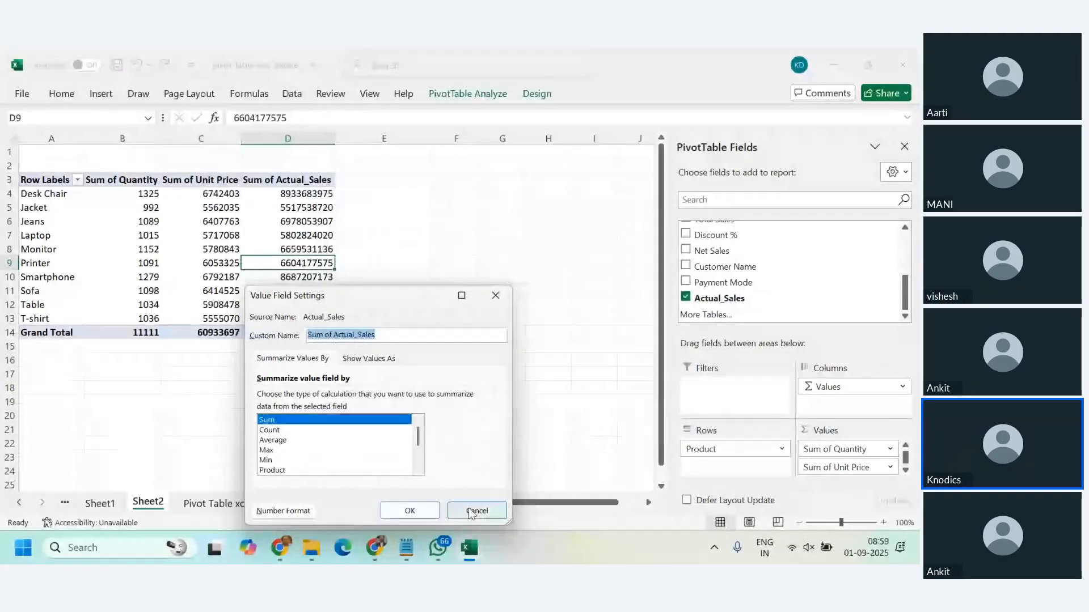
left_click(367, 358)
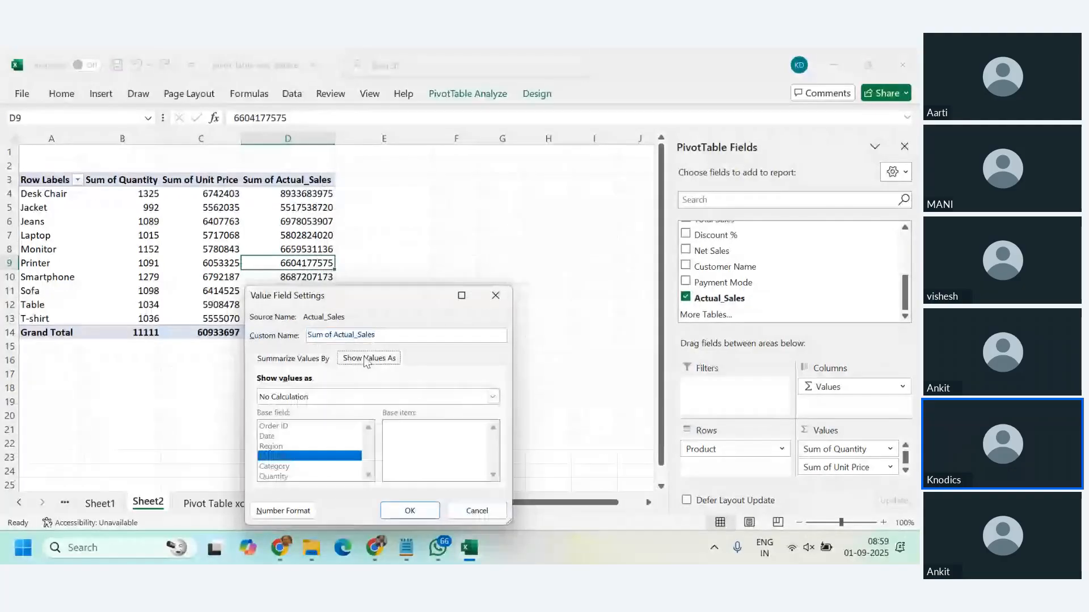
left_click(492, 397)
left_click(316, 458)
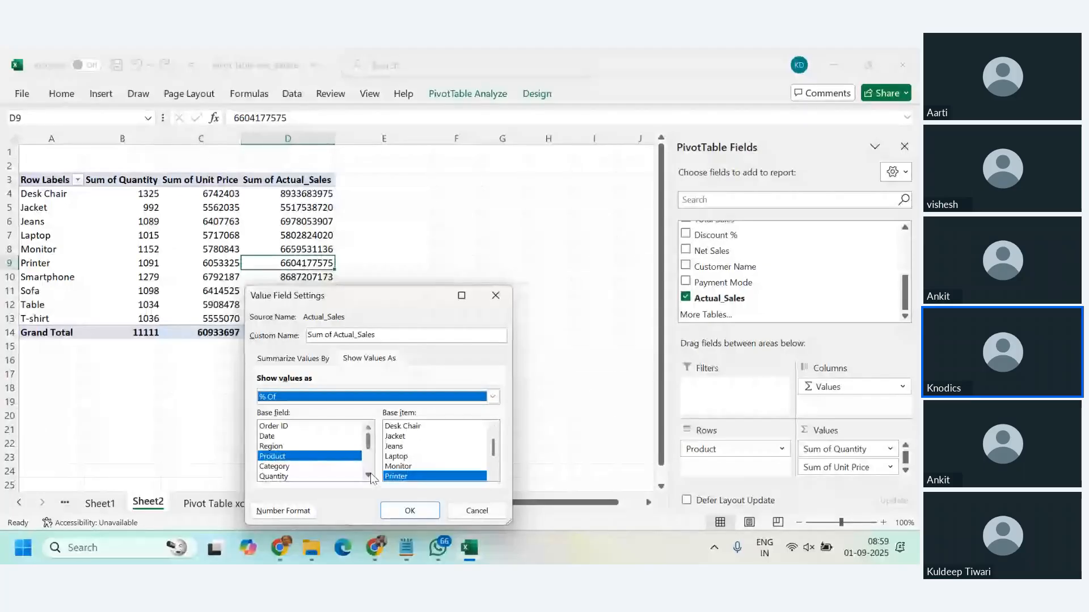
scroll(369, 477, "down", 3)
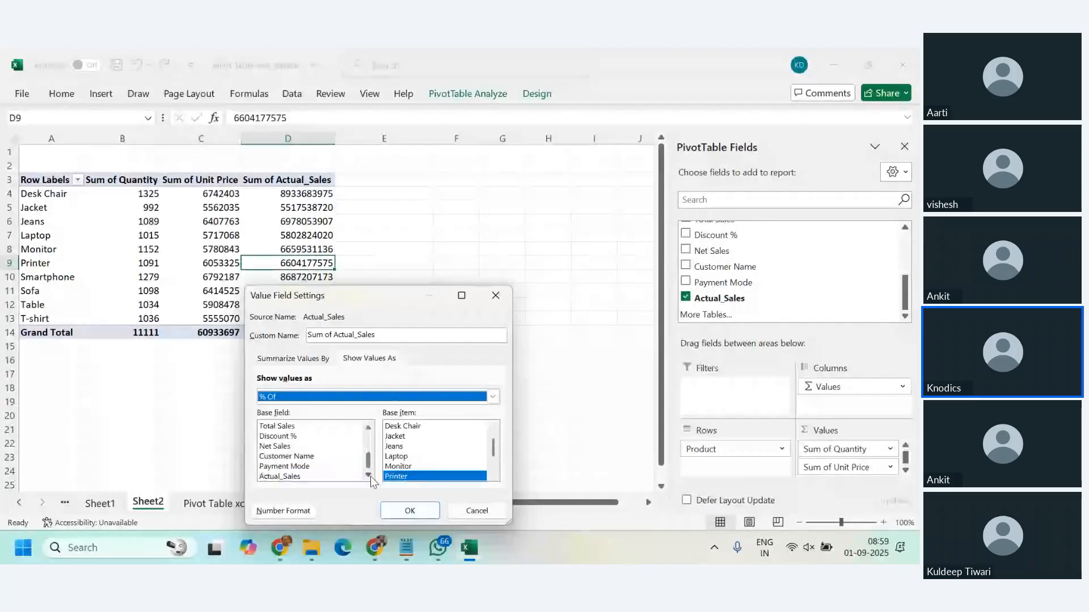
left_click(423, 518)
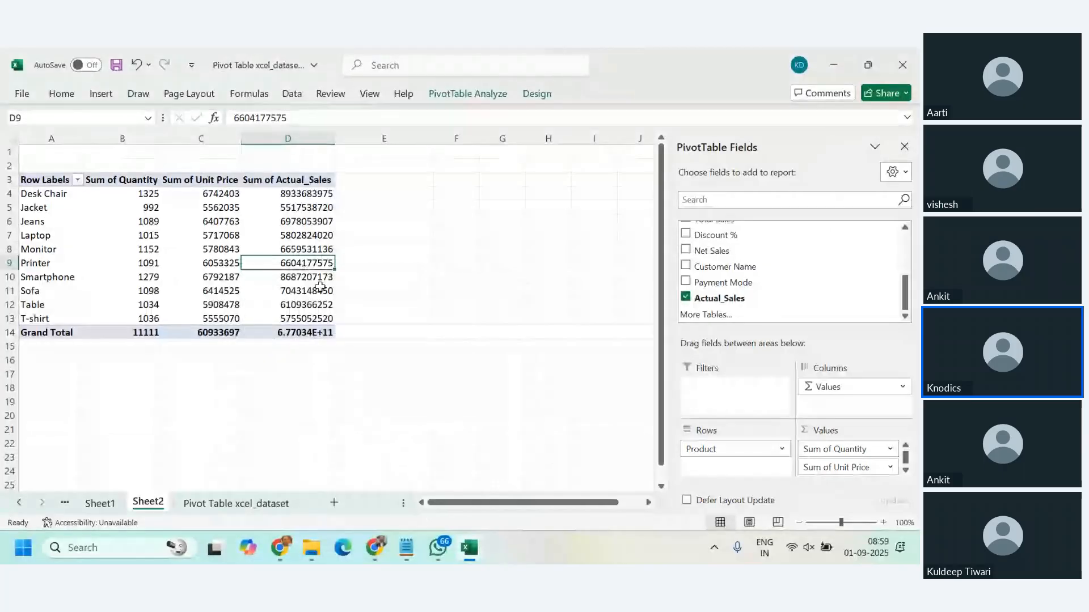
Step: Show the single Actual_Sales column as % of Grand Total through its value field settings
right_click(300, 250)
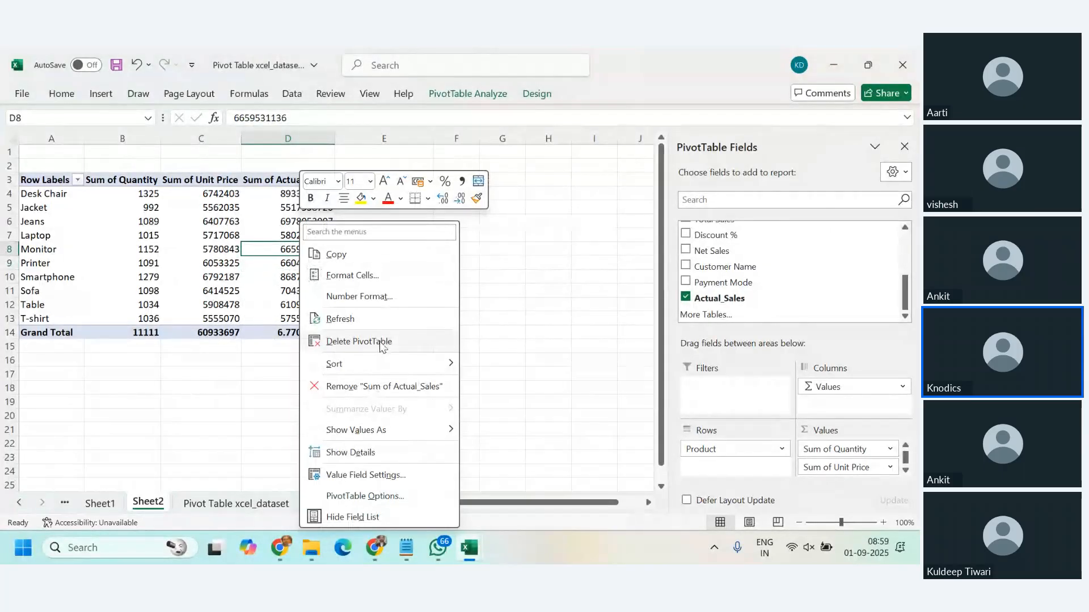
left_click(412, 475)
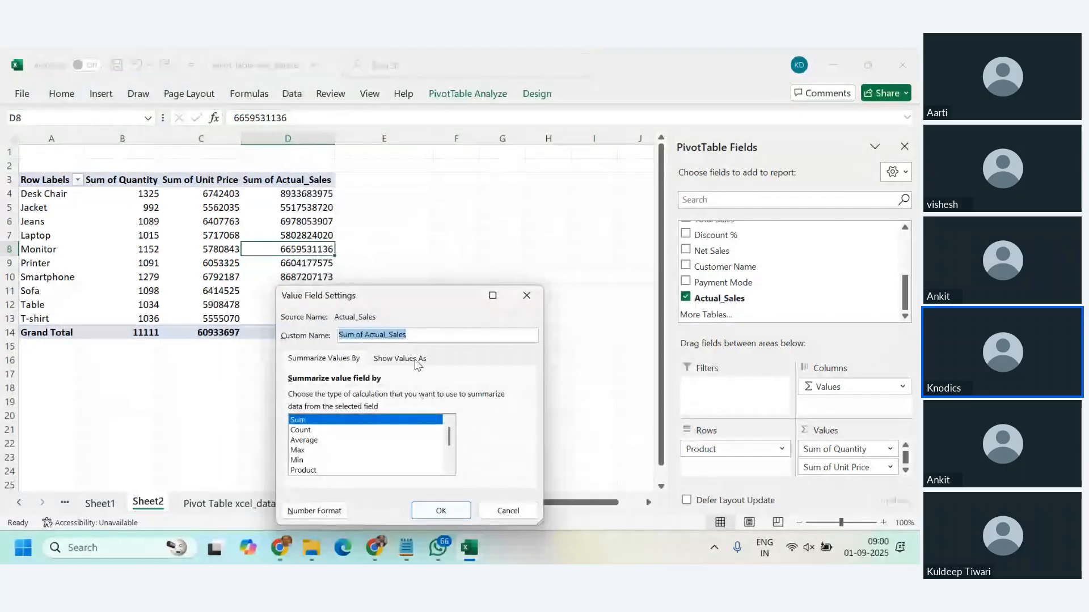
left_click(415, 361)
left_click(386, 397)
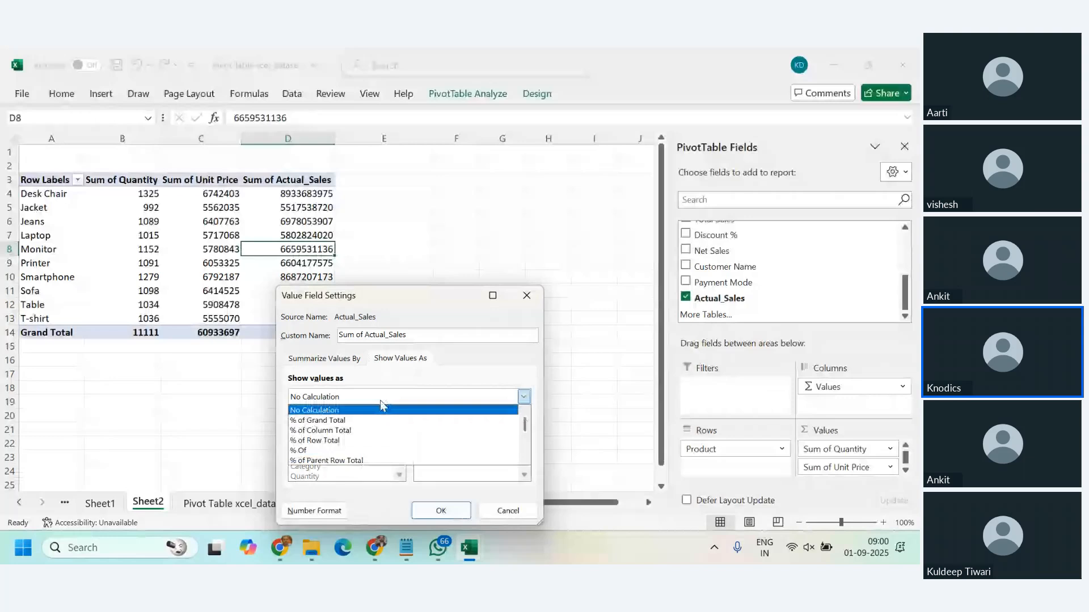
left_click(349, 421)
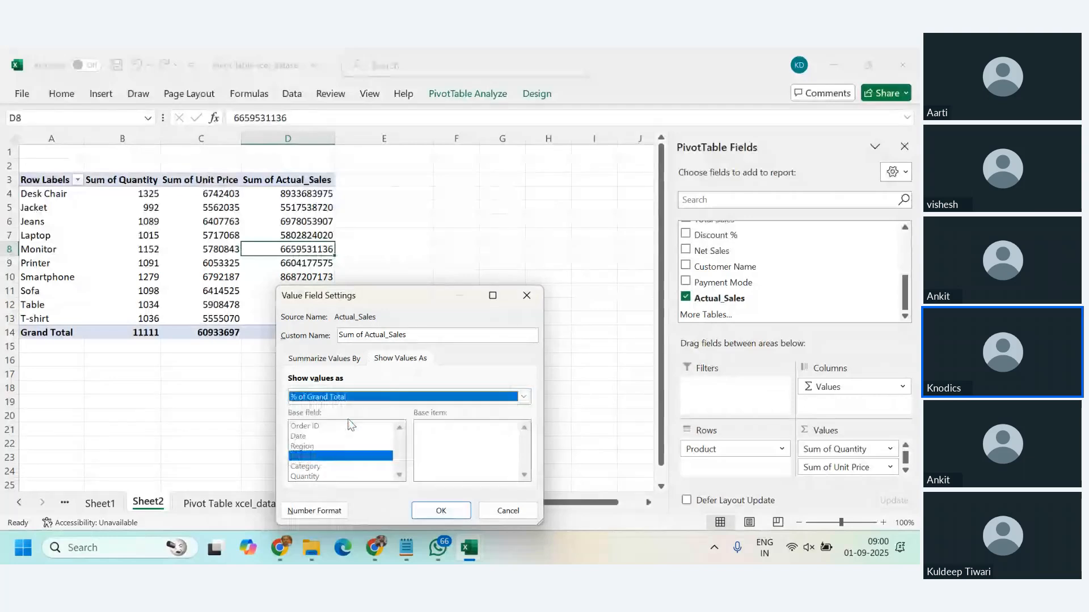
left_click(440, 510)
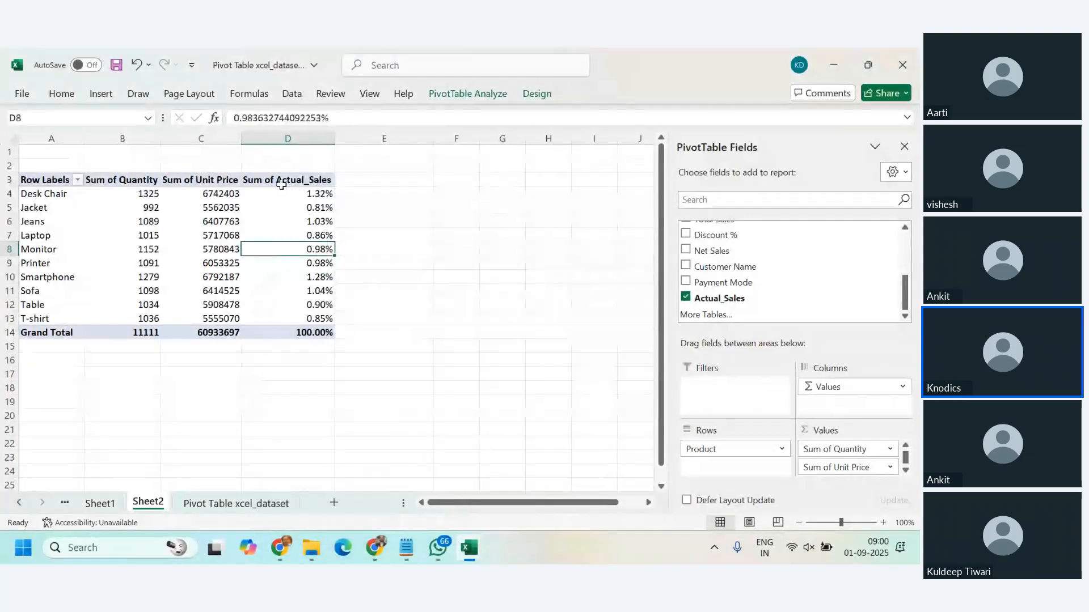
left_click_drag(306, 194, 311, 313)
left_click(316, 263)
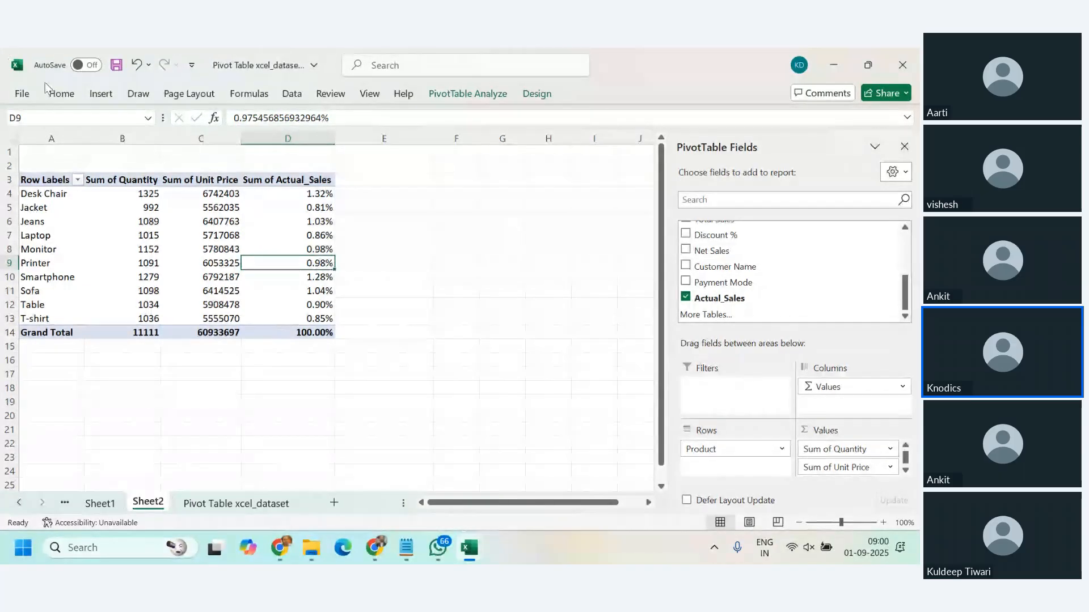
left_click(100, 94)
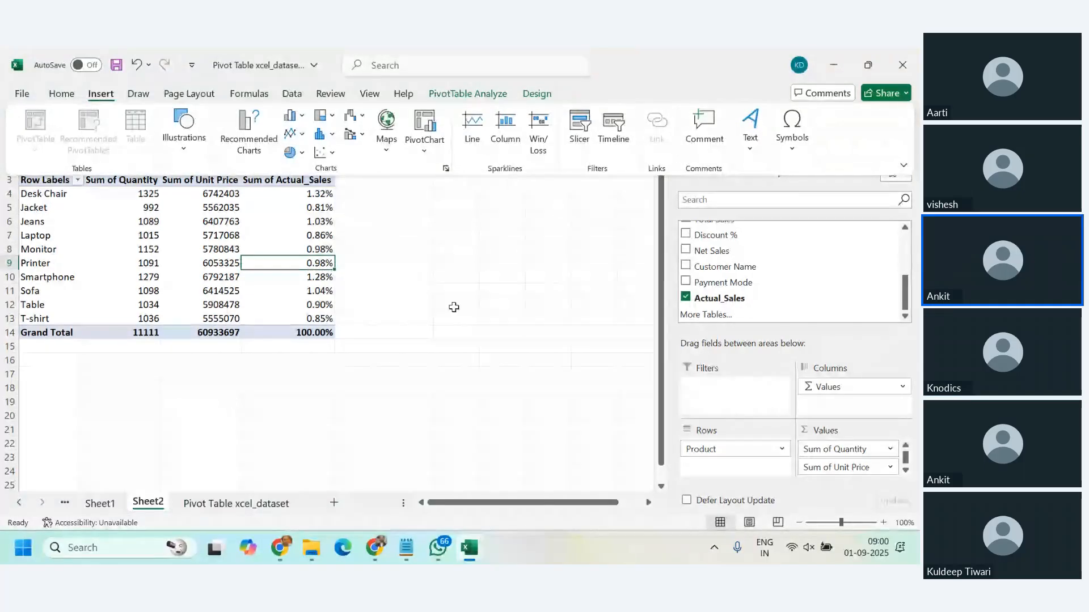
left_click(300, 235)
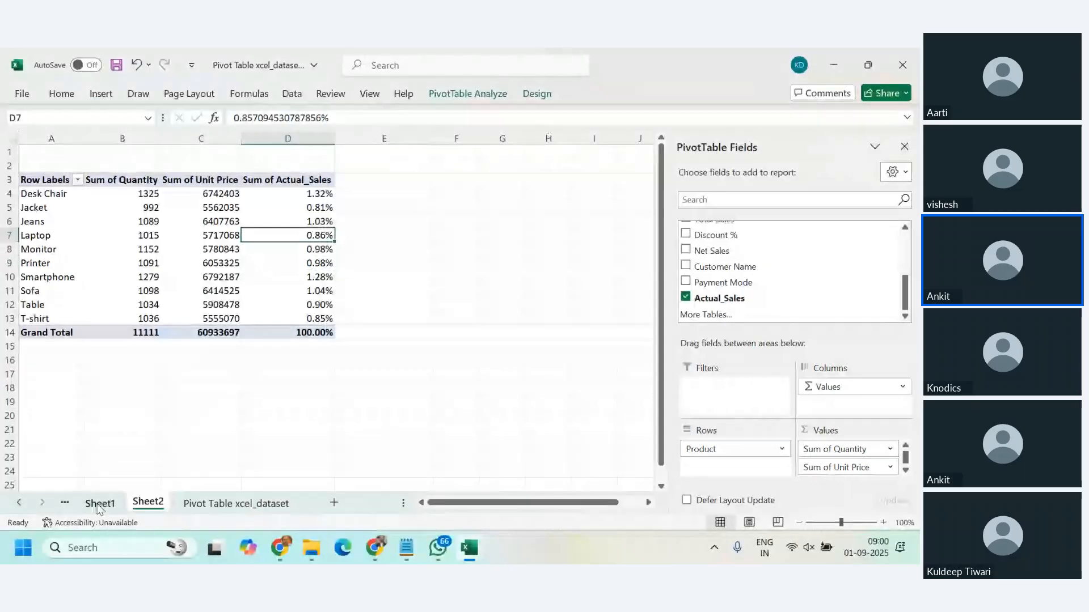
Step: Examine the data source range and the refresh options of the PivotTable on Sheet1, leaving both unchanged
left_click(99, 505)
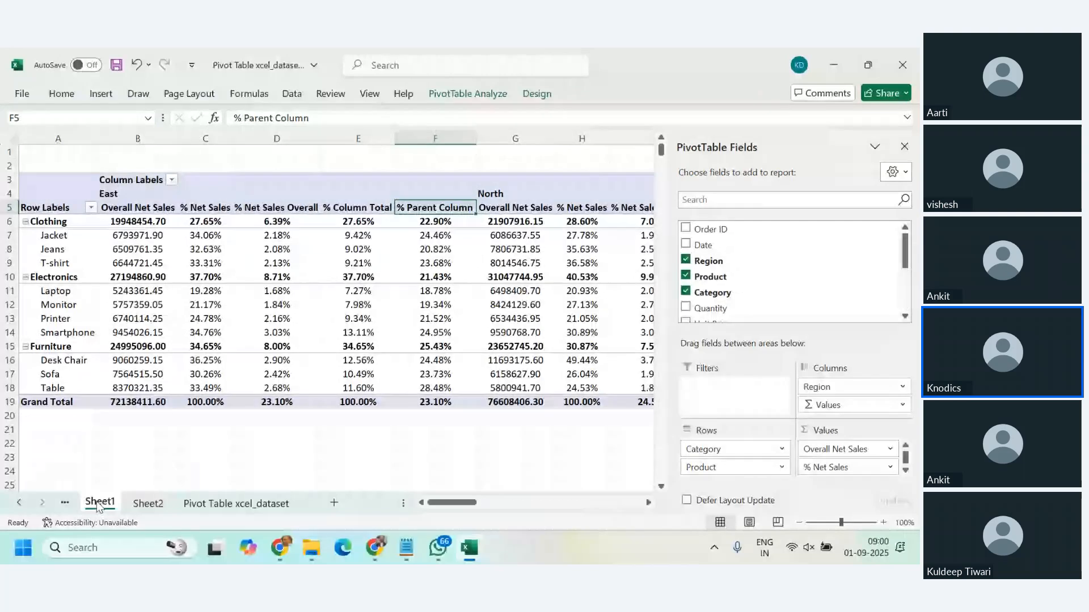
left_click(454, 97)
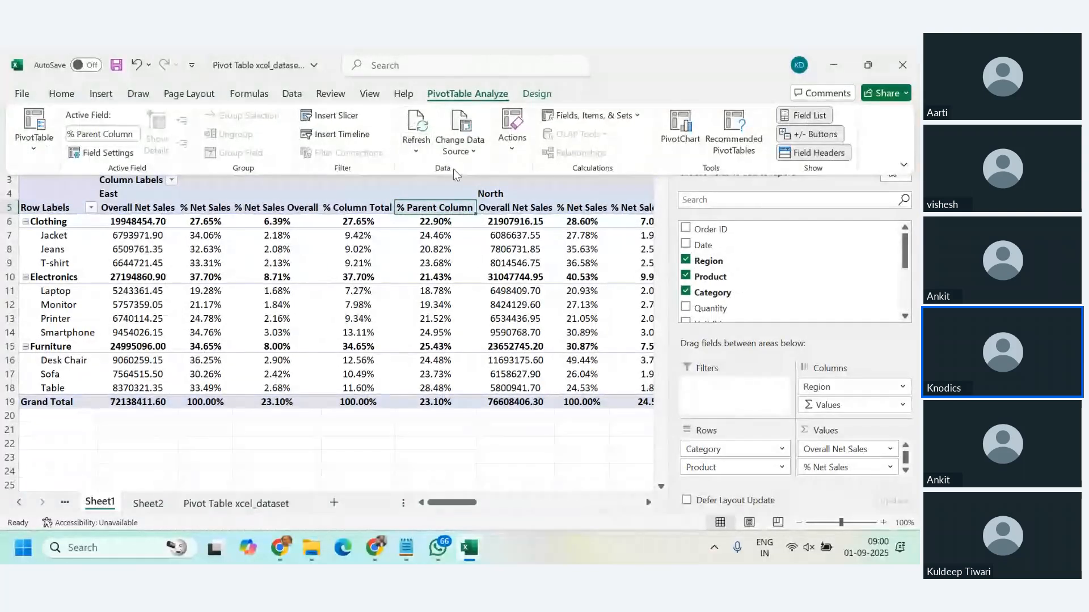
left_click(460, 146)
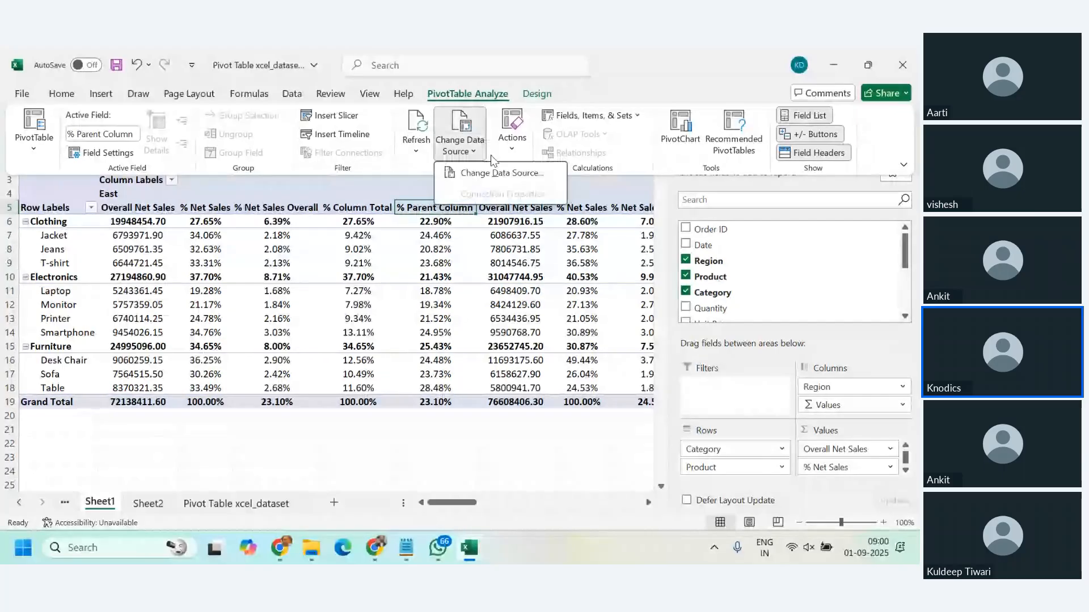
left_click(487, 176)
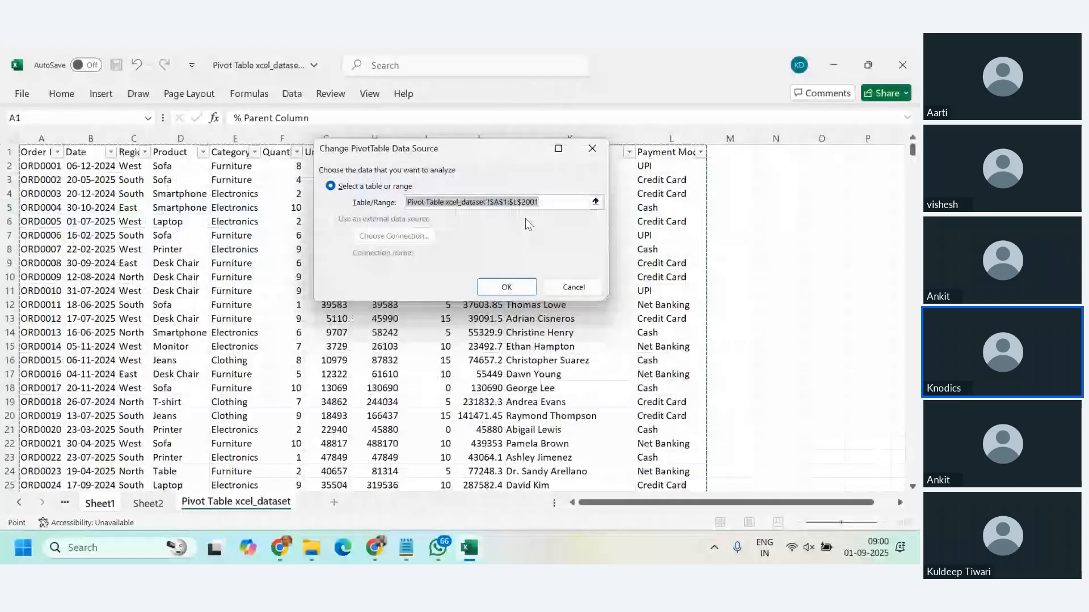
left_click(573, 288)
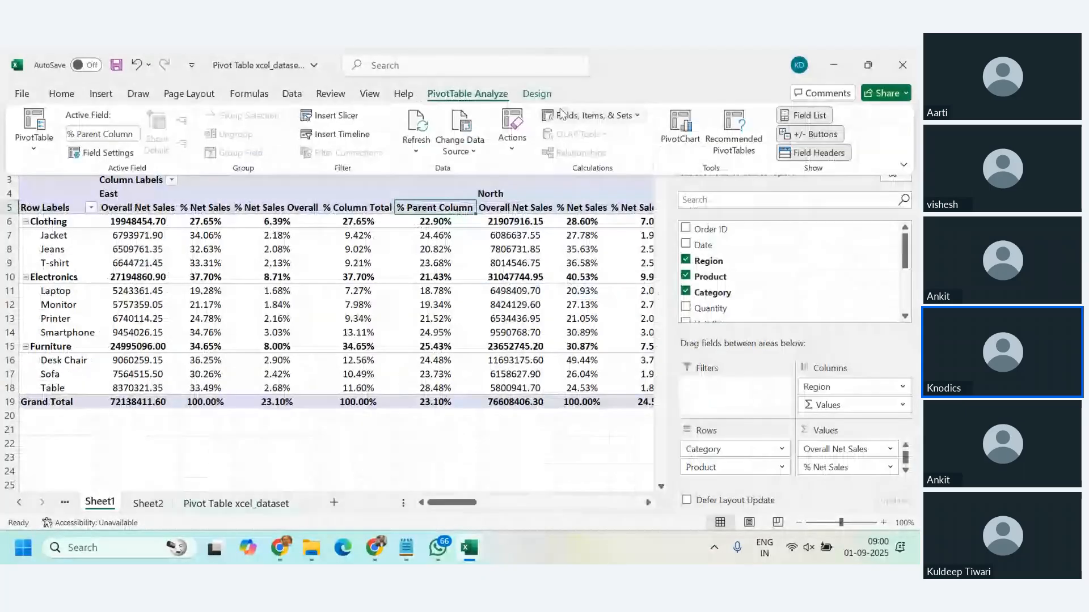
left_click(420, 152)
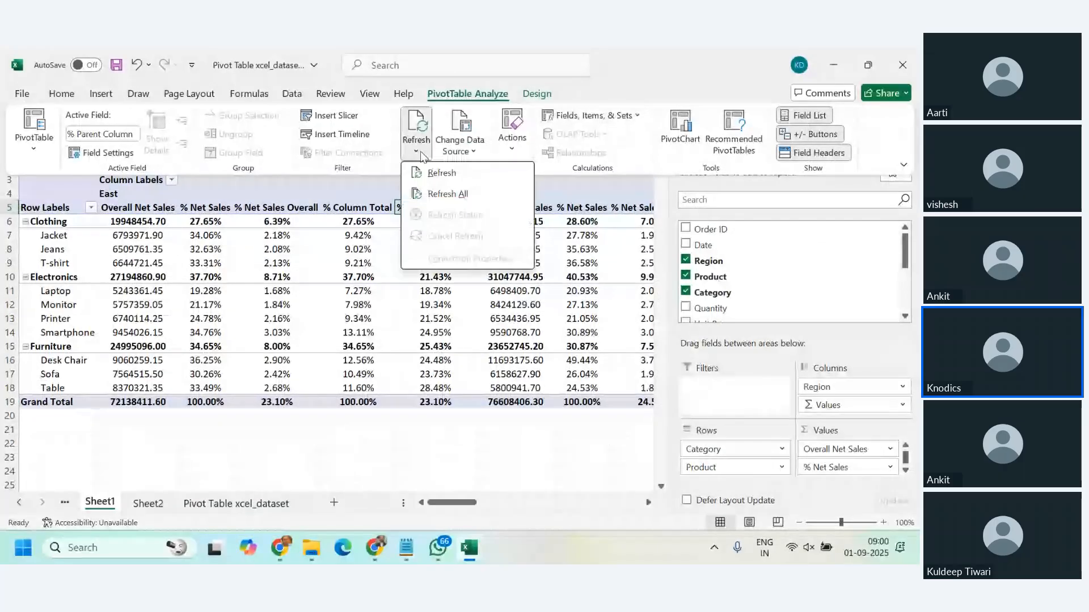
left_click(651, 67)
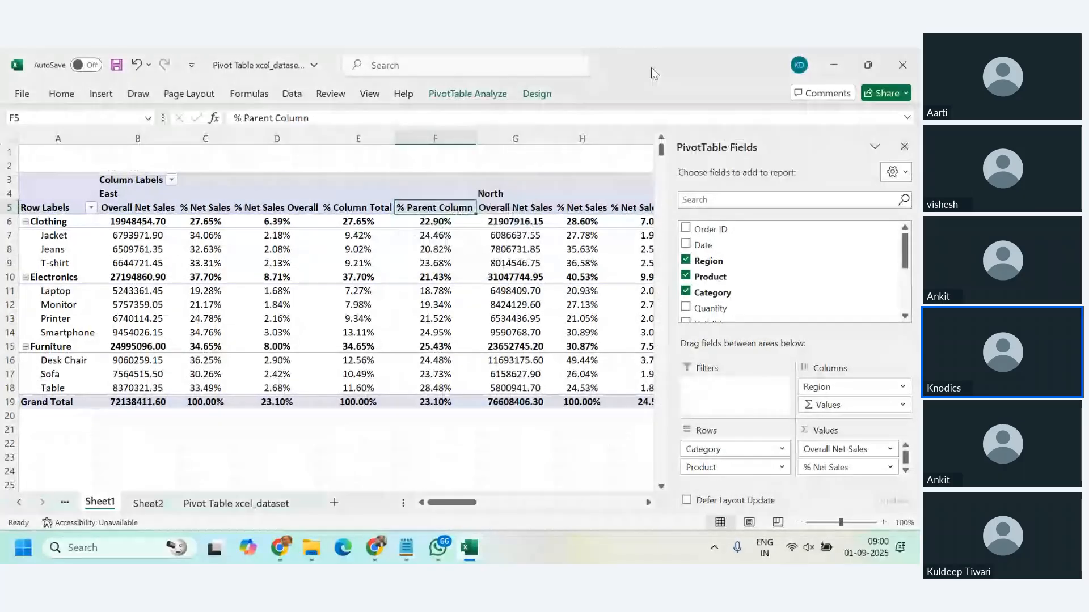
left_click(467, 94)
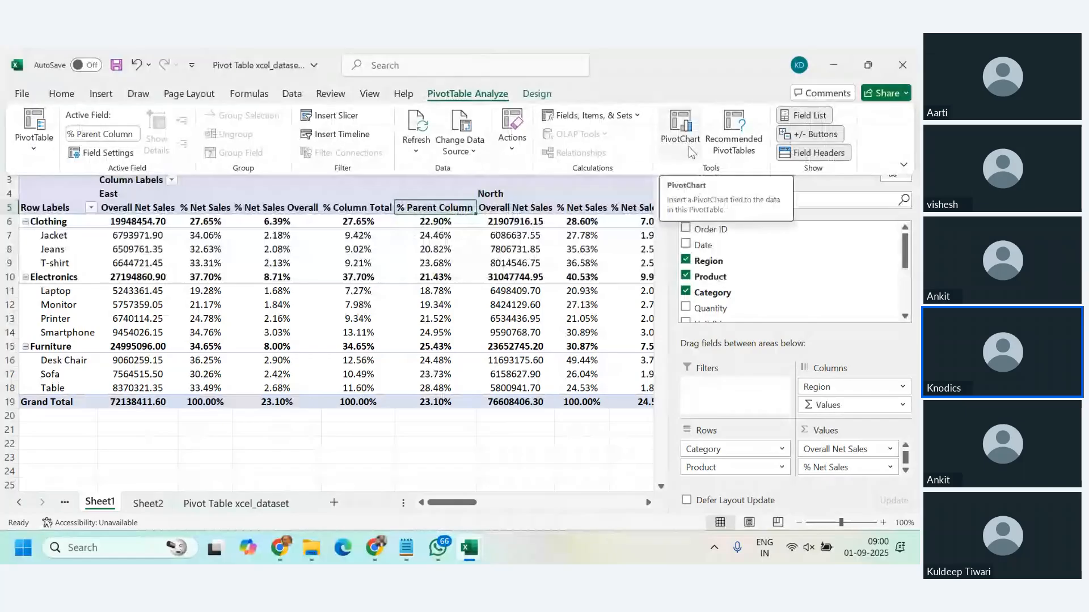
Step: Hide and restore the PivotTable's expand/collapse (+/-) buttons, and do the same with its field headers
left_click(818, 139)
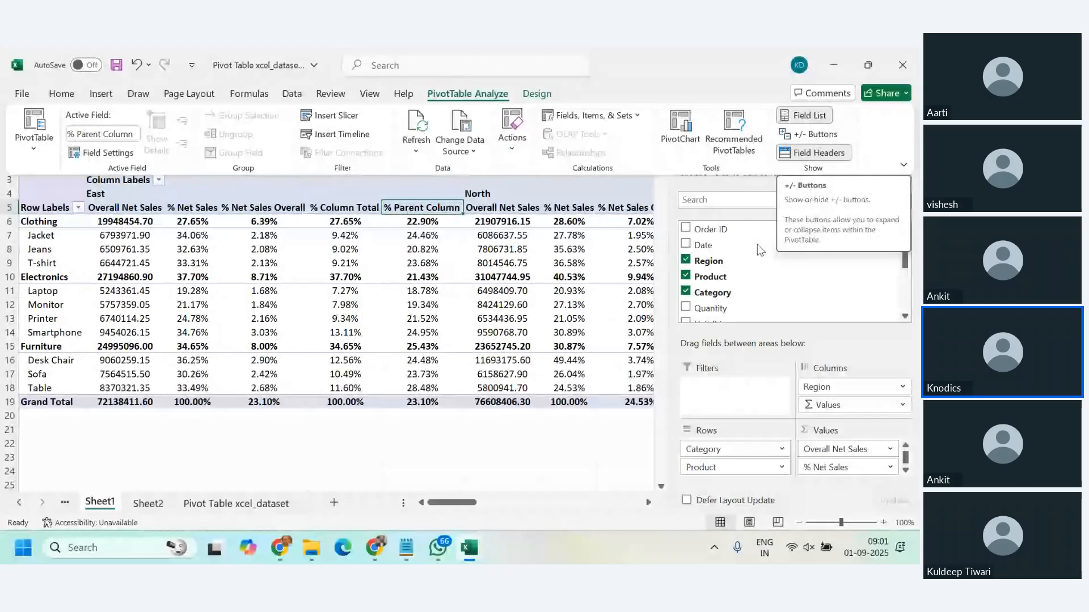
left_click(810, 134)
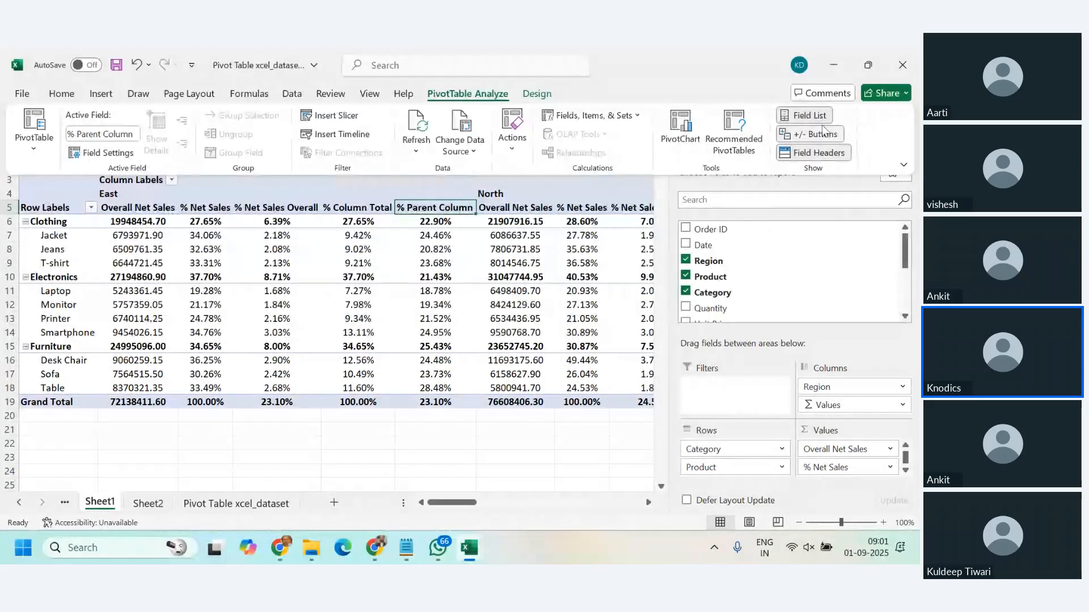
left_click(819, 154)
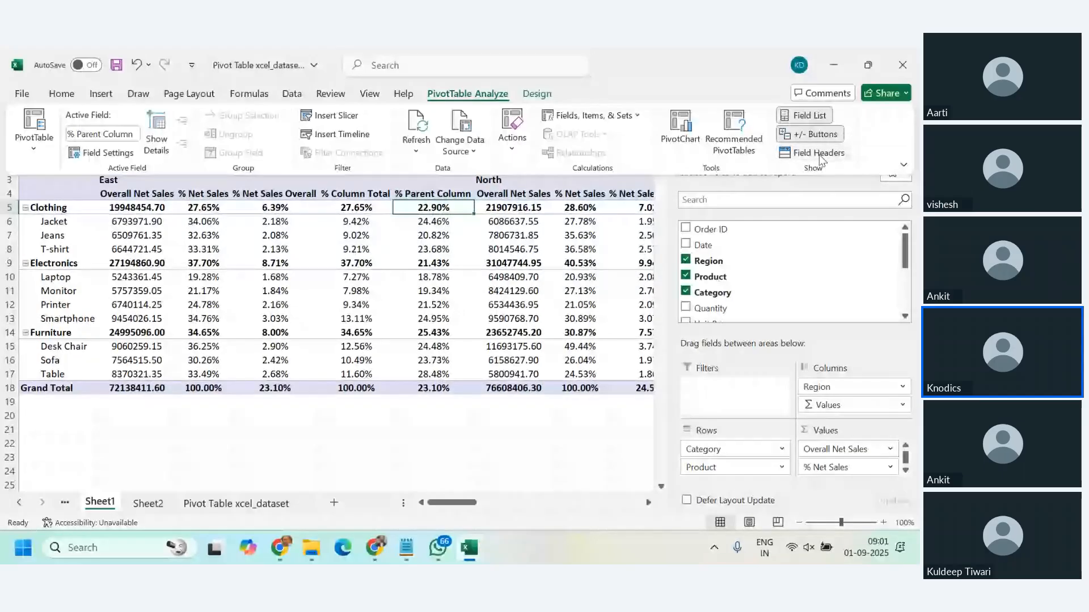
left_click(820, 155)
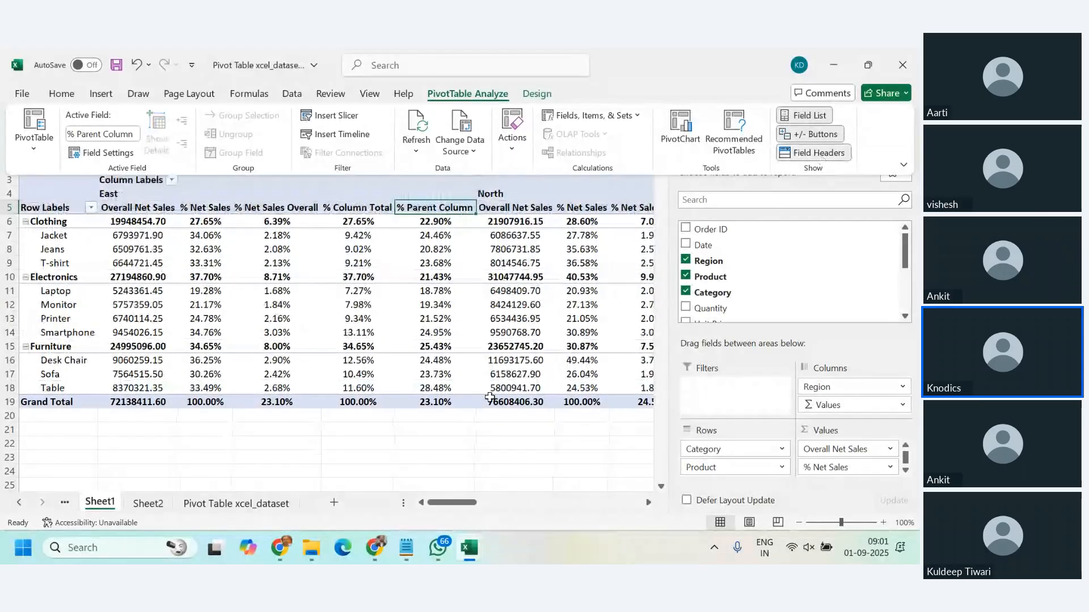
Step: Turn off the field headers so the PivotTable on Sheet1 omits the Row Labels and Column Labels captions
left_click(57, 208)
left_click(161, 180)
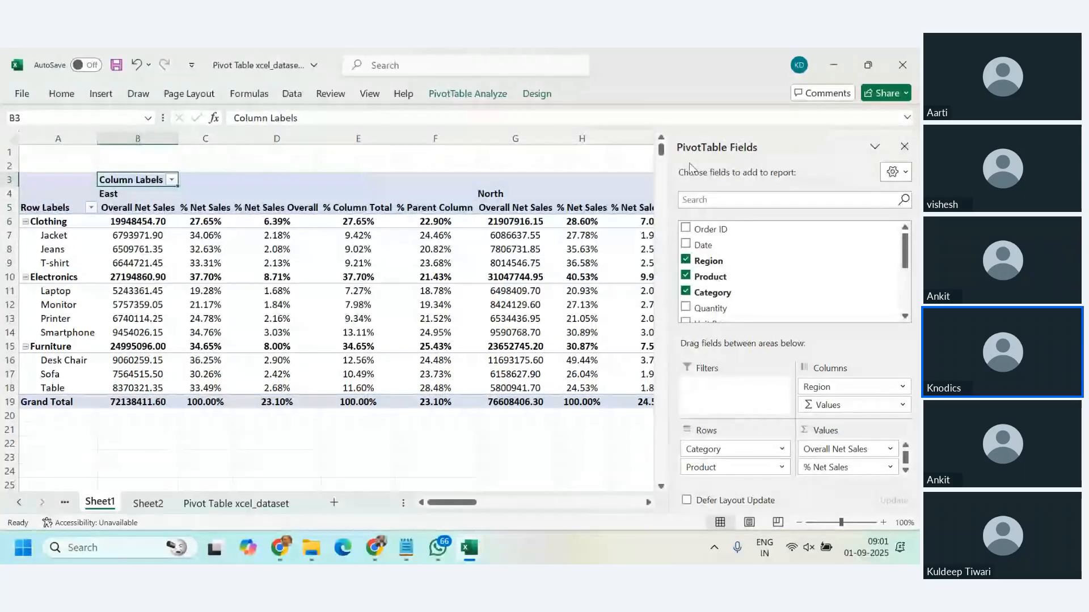
left_click(468, 94)
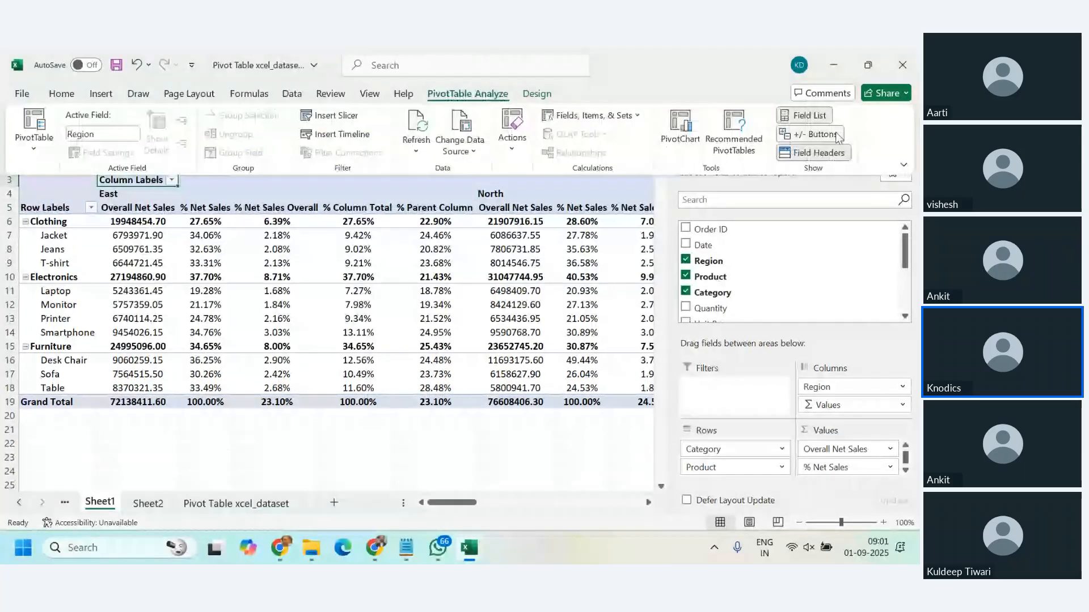
left_click(818, 153)
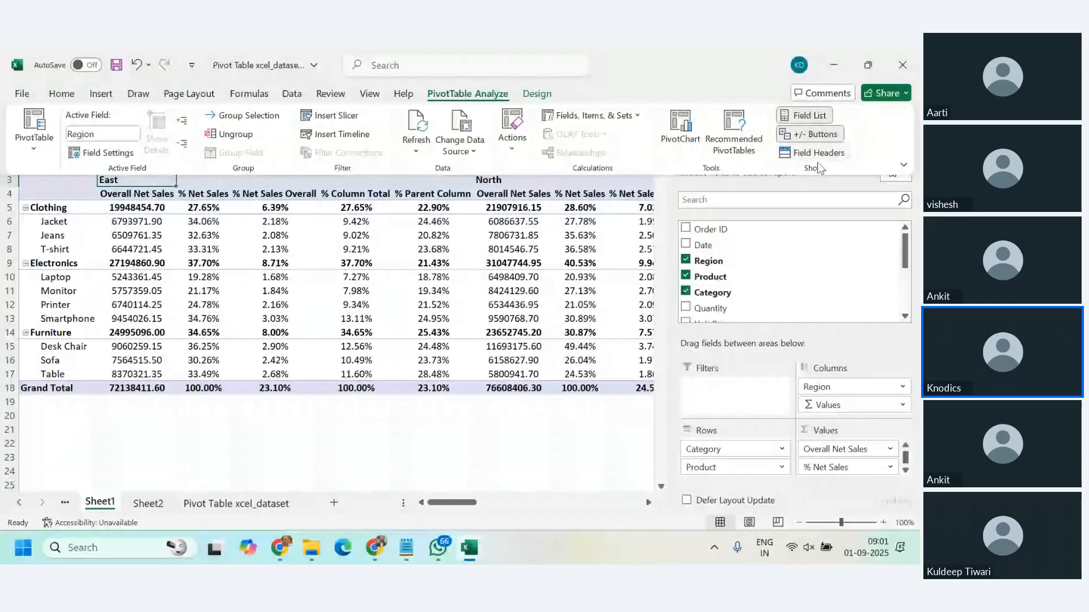
left_click(442, 445)
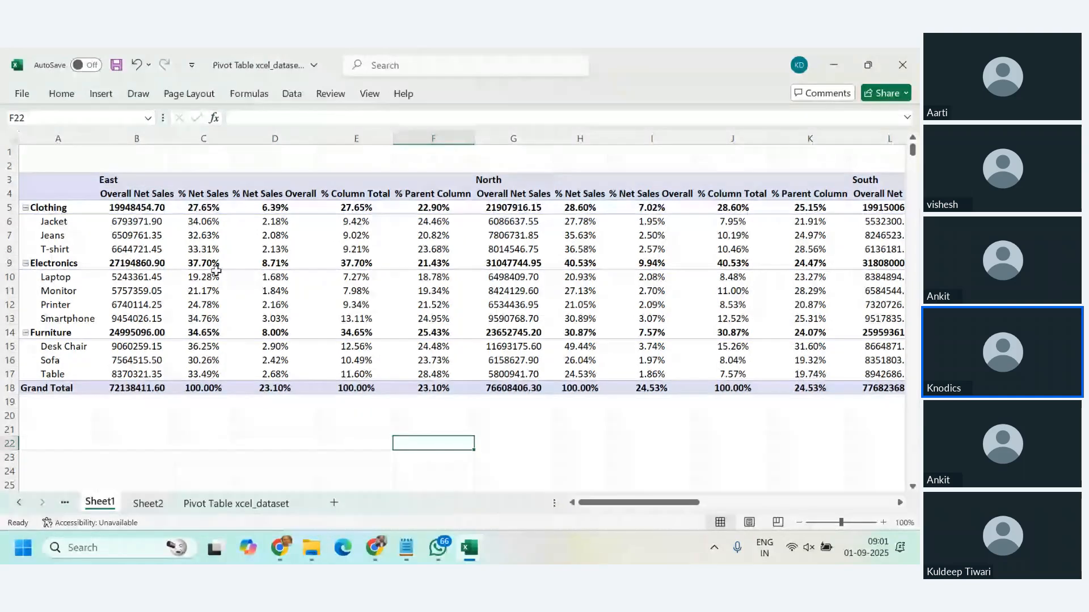
left_click(137, 291)
left_click(533, 95)
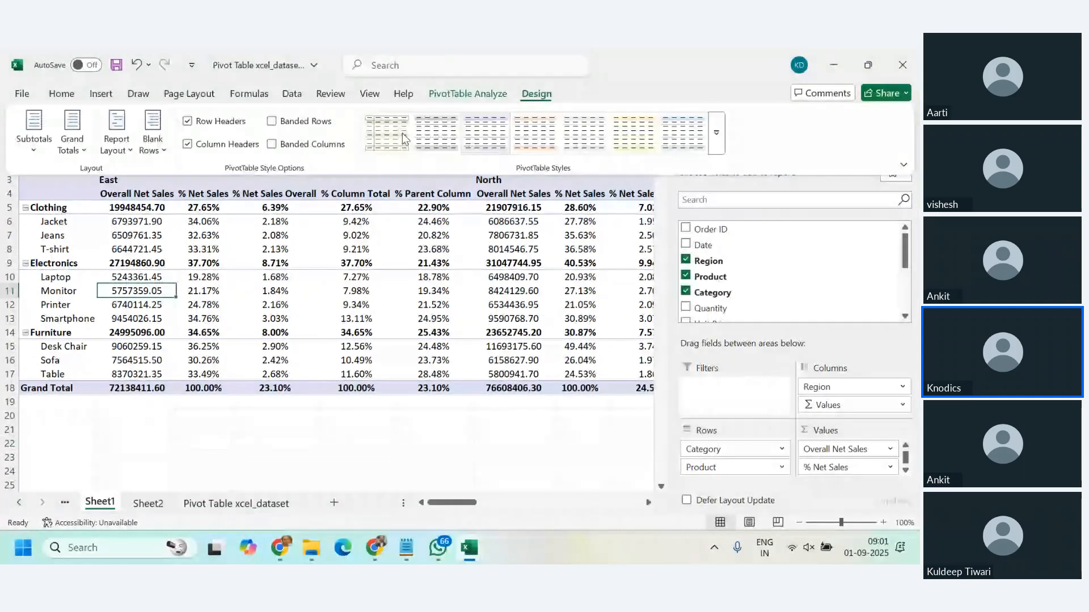
left_click(34, 134)
left_click(459, 358)
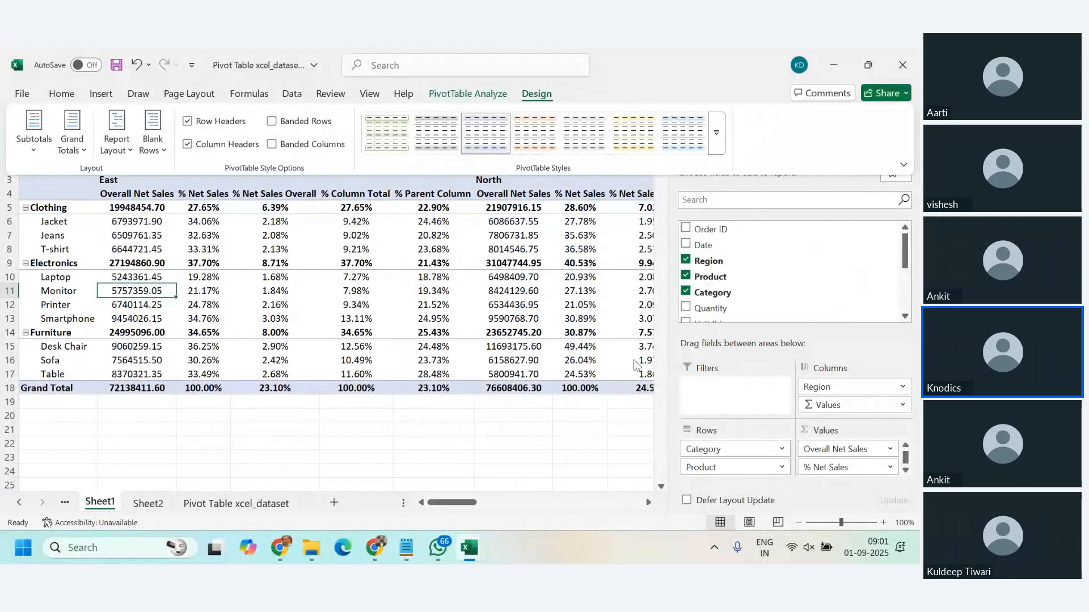
left_click(574, 465)
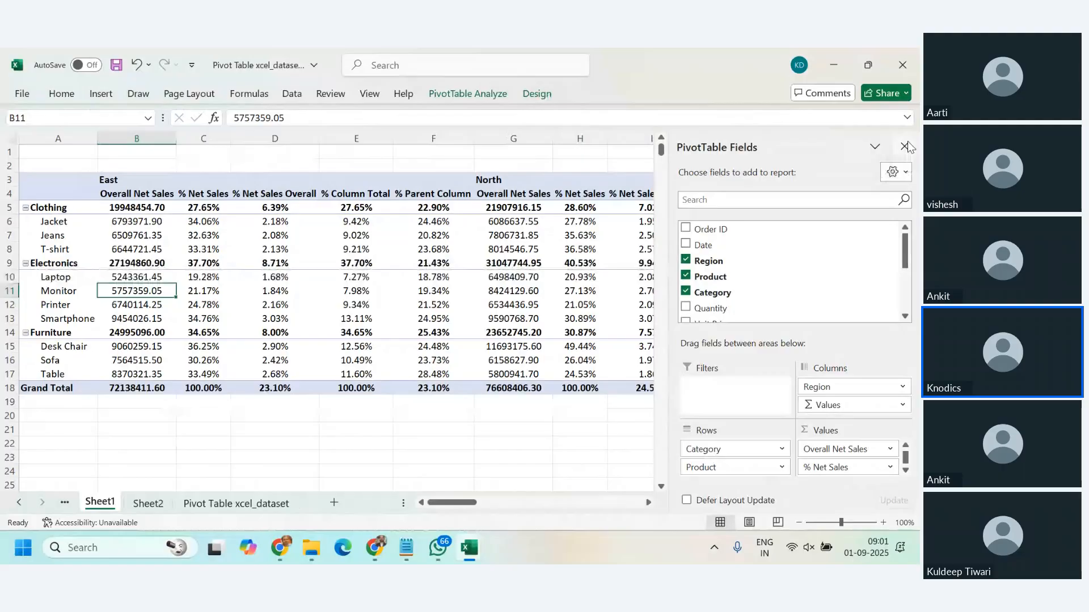
Step: Close the PivotTable field list and review the Total Overall Net Sales and Total % Net Sales columns
left_click(905, 147)
left_click_drag(651, 502, 865, 507)
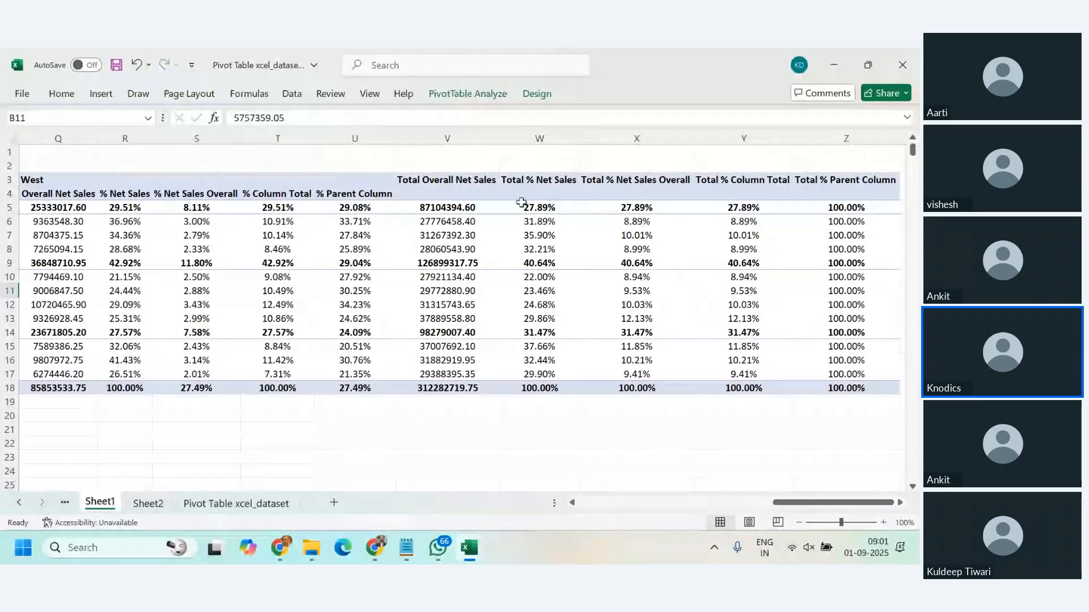
left_click_drag(434, 180, 454, 387)
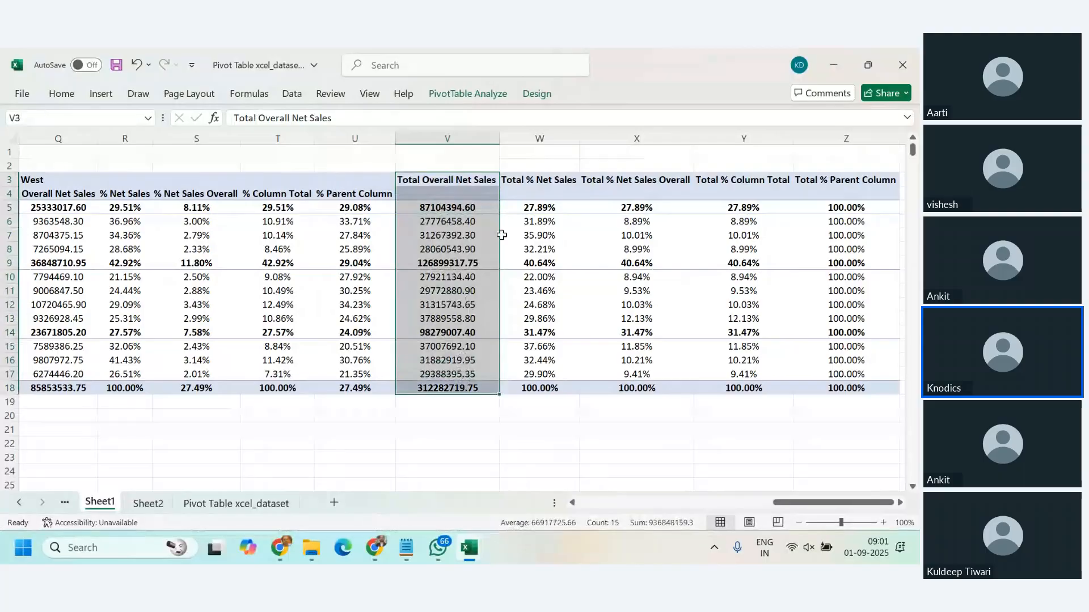
left_click_drag(531, 187, 561, 389)
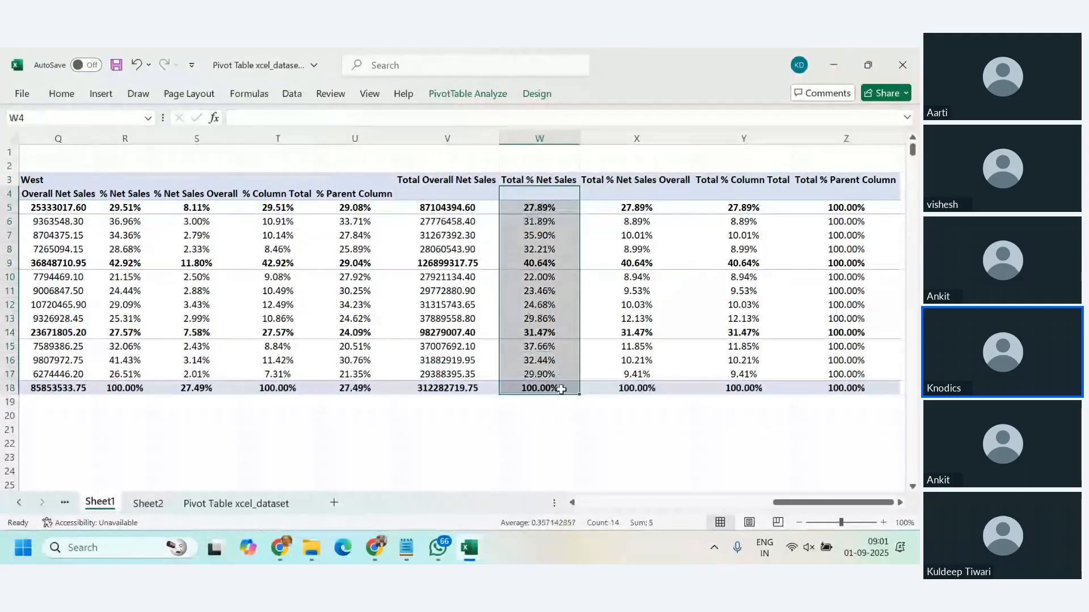
left_click_drag(839, 503, 611, 527)
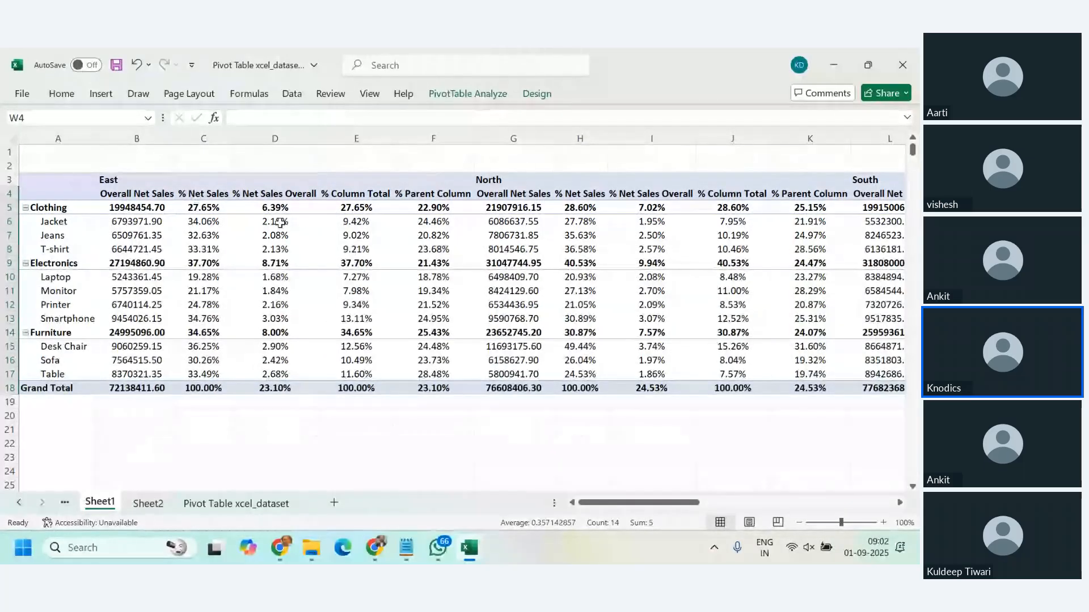
Step: Set the PivotTable to show no subtotals, and switch it to all subtotals at the bottom of each group
left_click(533, 94)
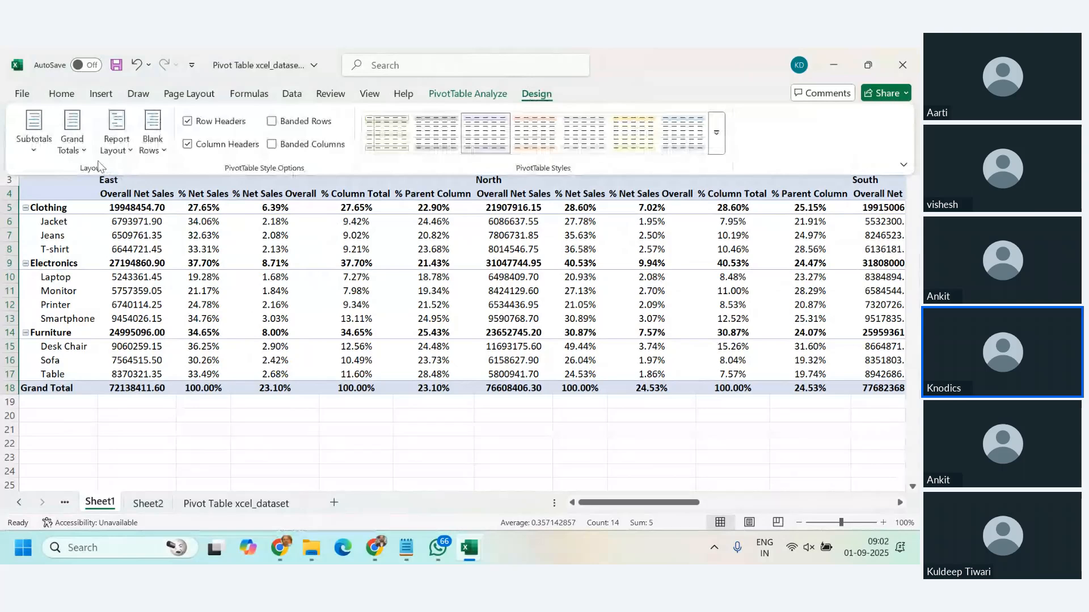
left_click(34, 139)
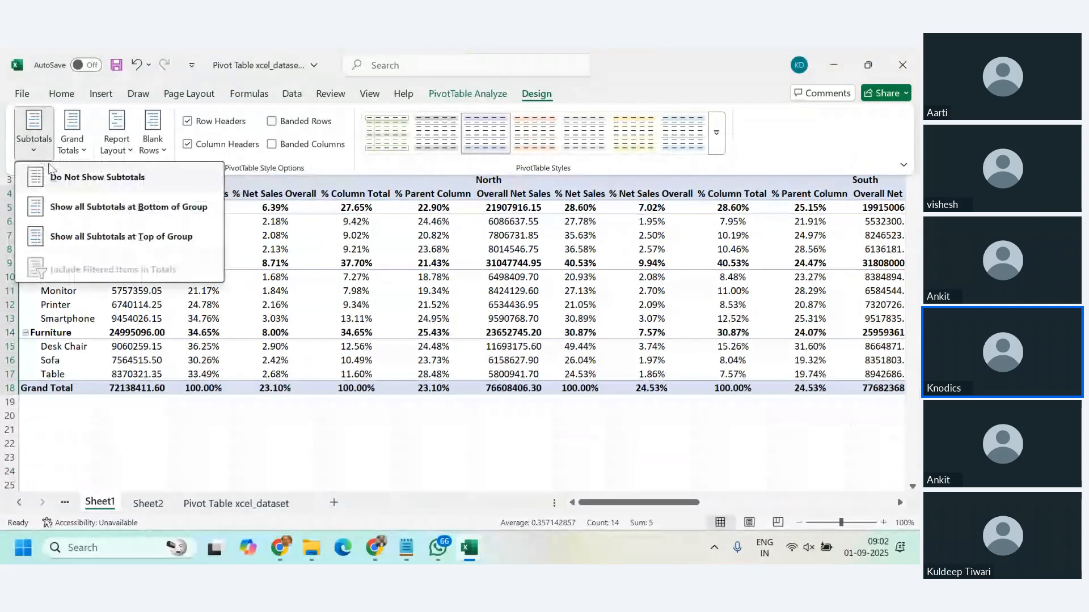
left_click(68, 180)
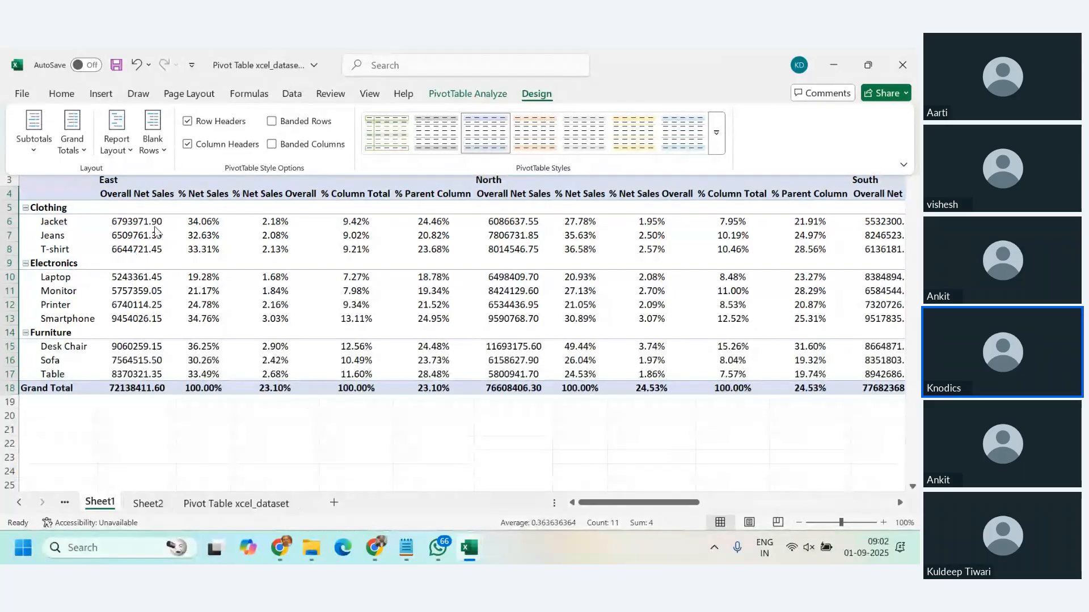
left_click(47, 159)
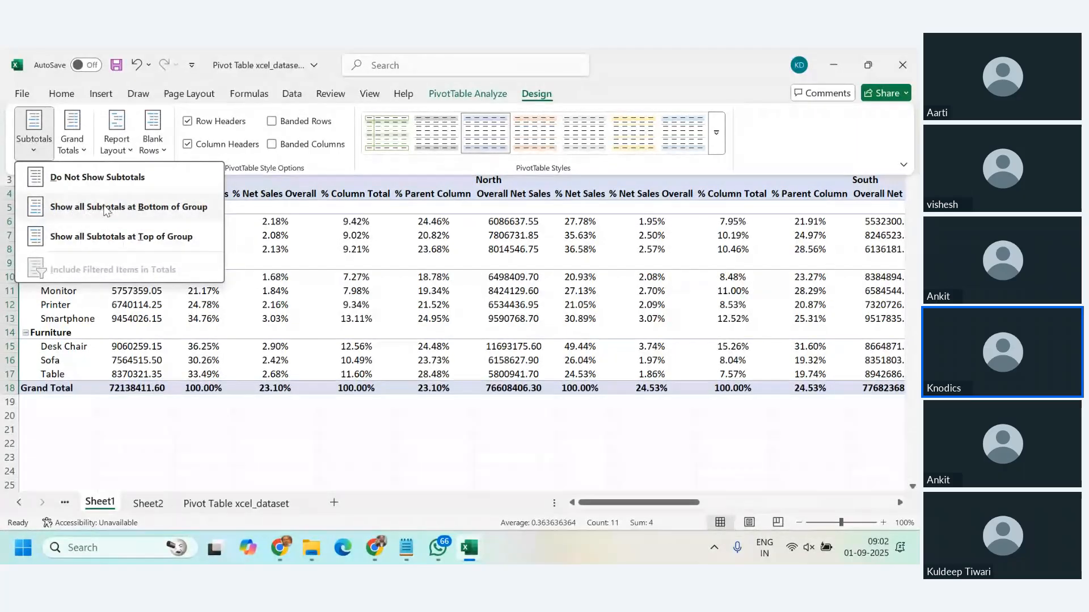
left_click(122, 207)
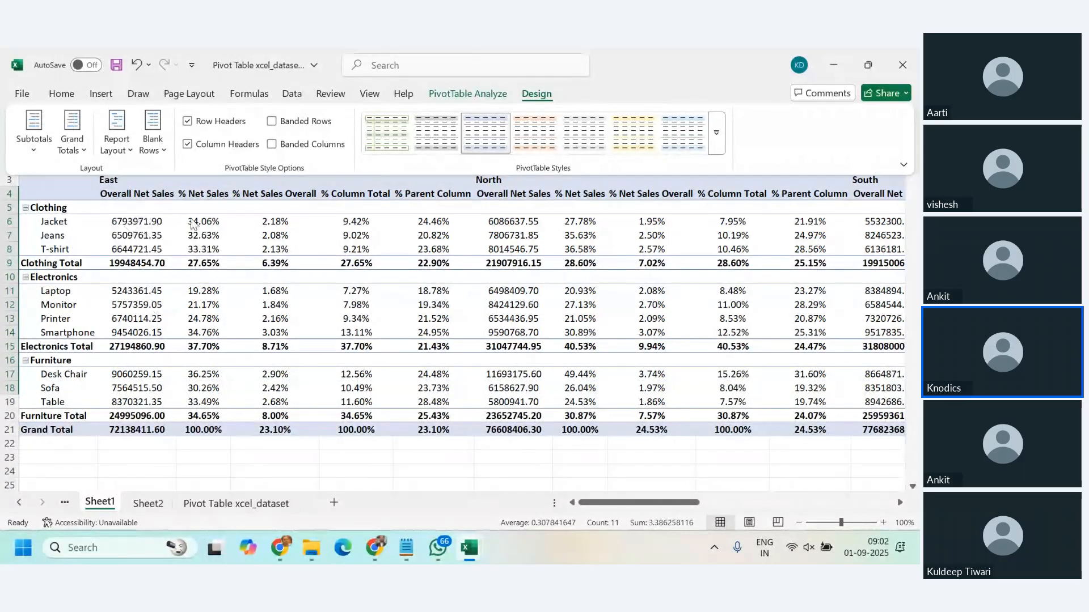
Step: Show all PivotTable subtotals at the top of each group
left_click(34, 149)
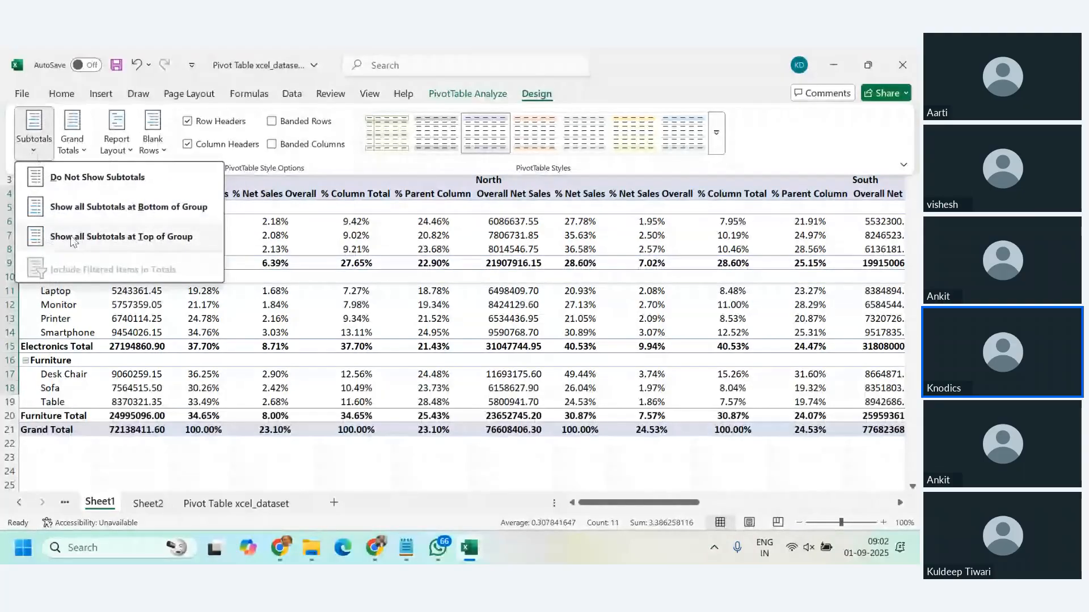
left_click(72, 239)
left_click(32, 150)
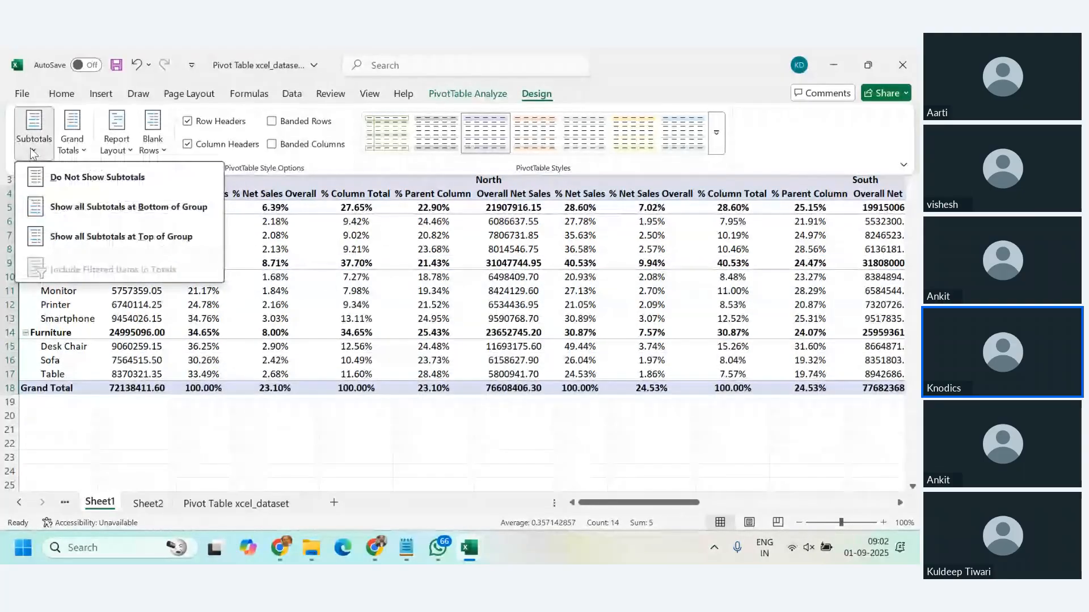
left_click(253, 250)
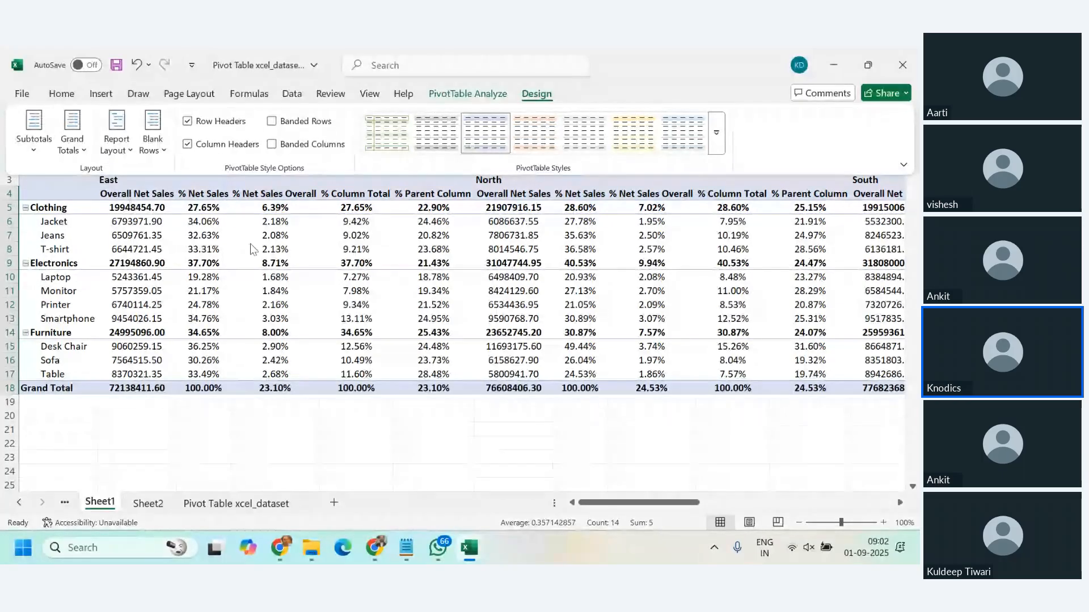
Step: Turn grand totals off for rows and columns and check the PivotTable's last row and columns
left_click(83, 150)
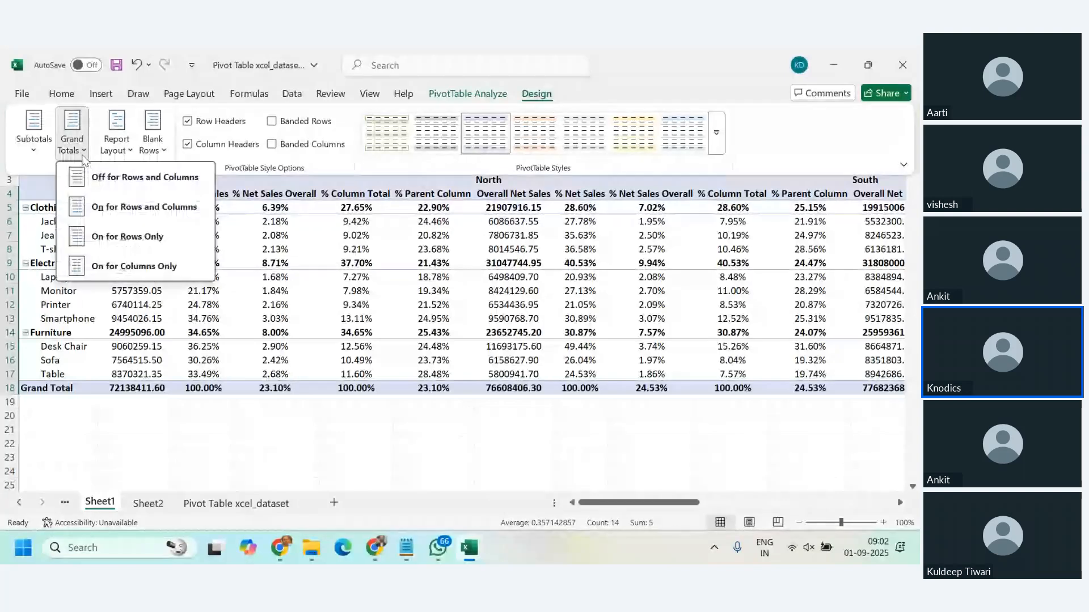
left_click(109, 182)
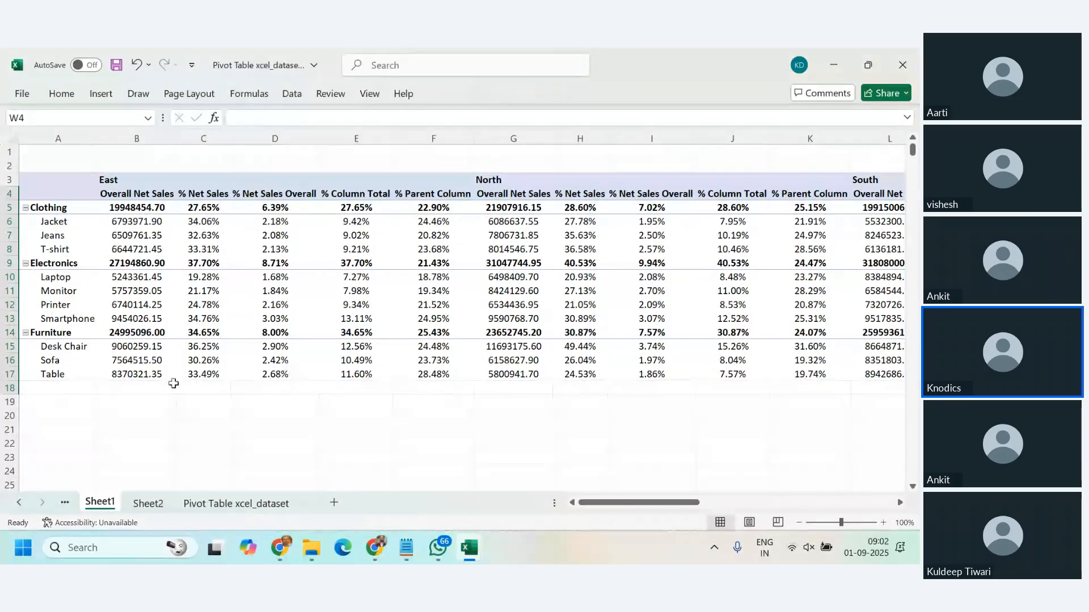
left_click(9, 388)
mouse_move(662, 502)
left_mouse_down()
mouse_move(731, 511)
mouse_move(663, 510)
left_mouse_up()
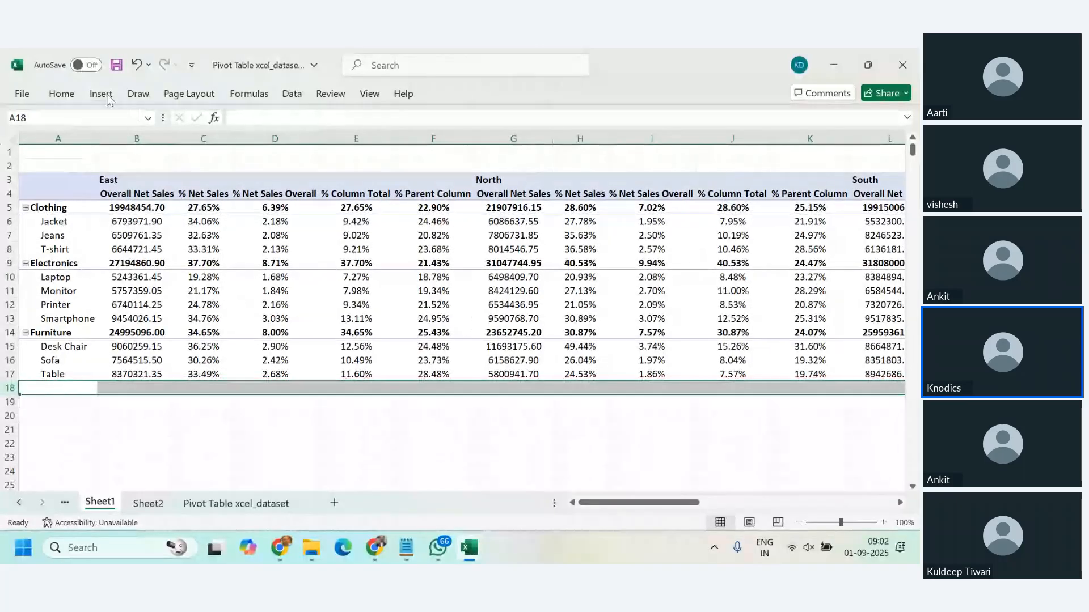
left_click(355, 248)
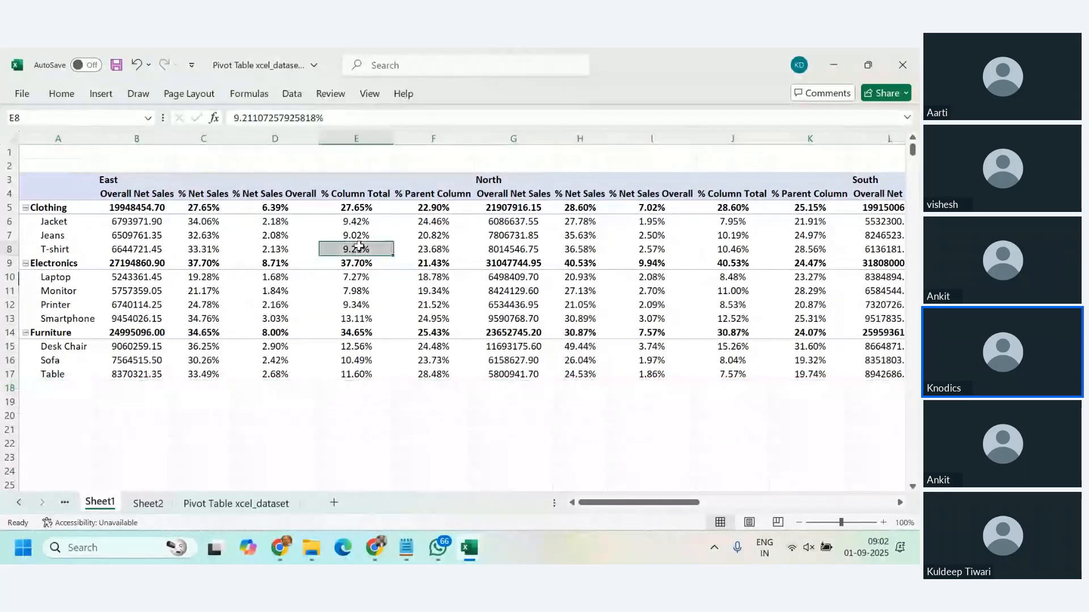
Step: Turn grand totals on for both rows and columns of the PivotTable and check the total columns
left_click(550, 94)
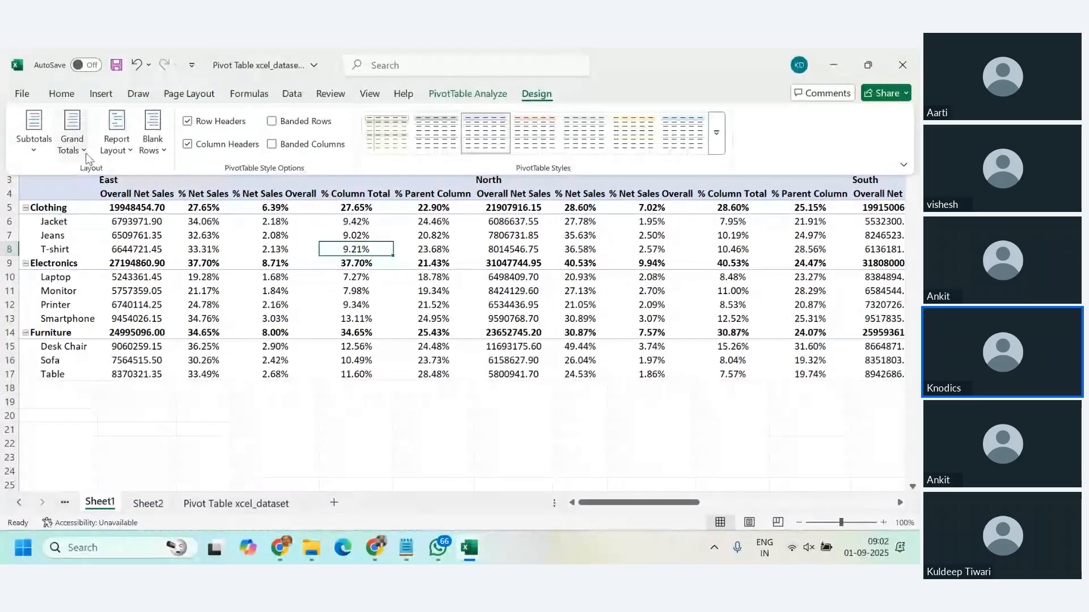
left_click(72, 131)
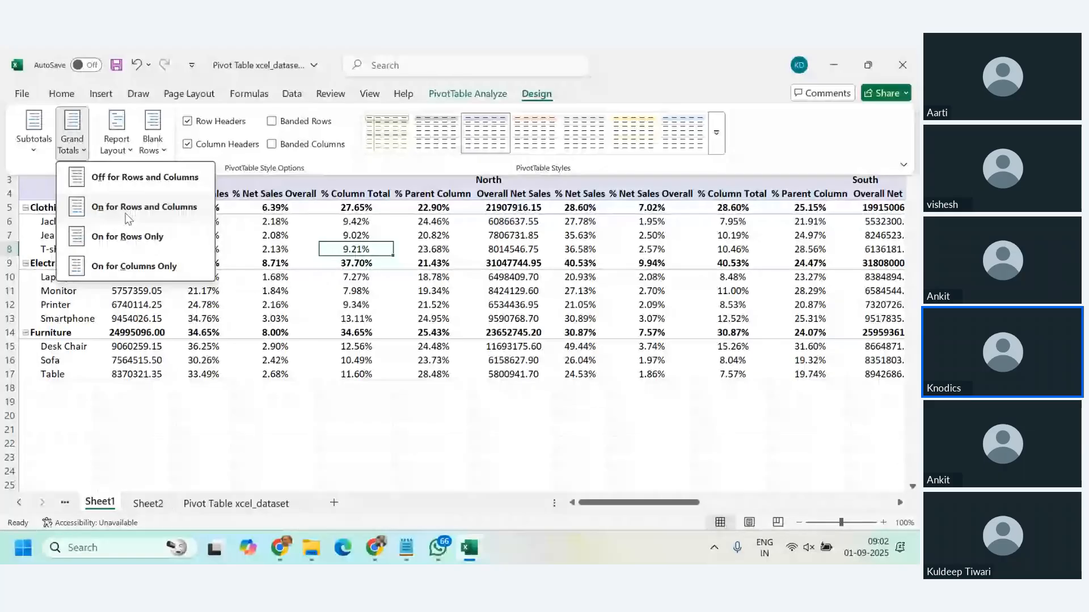
left_click(128, 219)
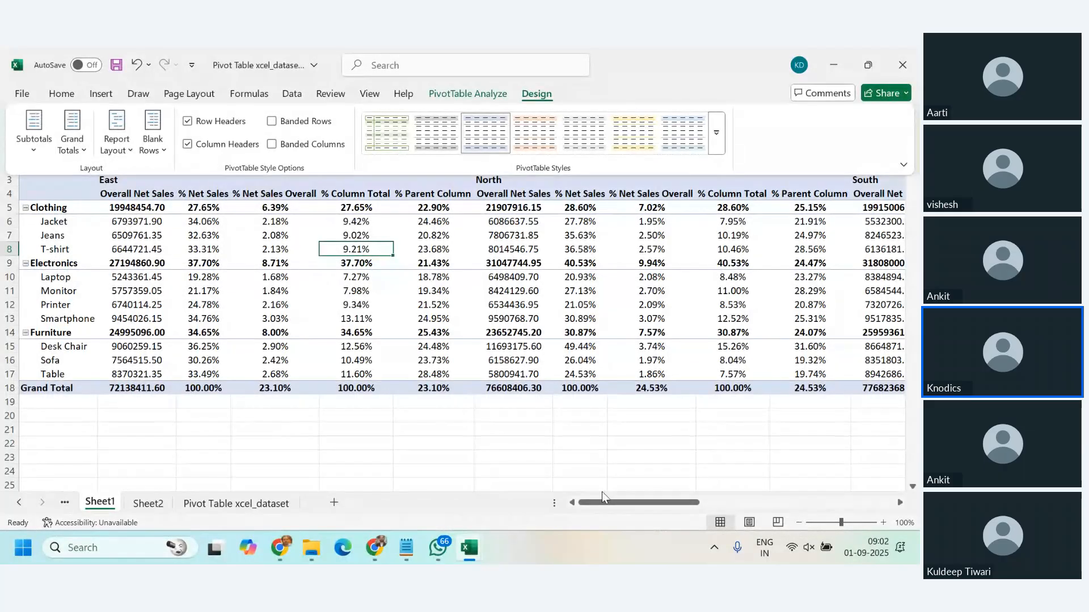
left_click_drag(617, 502, 639, 503)
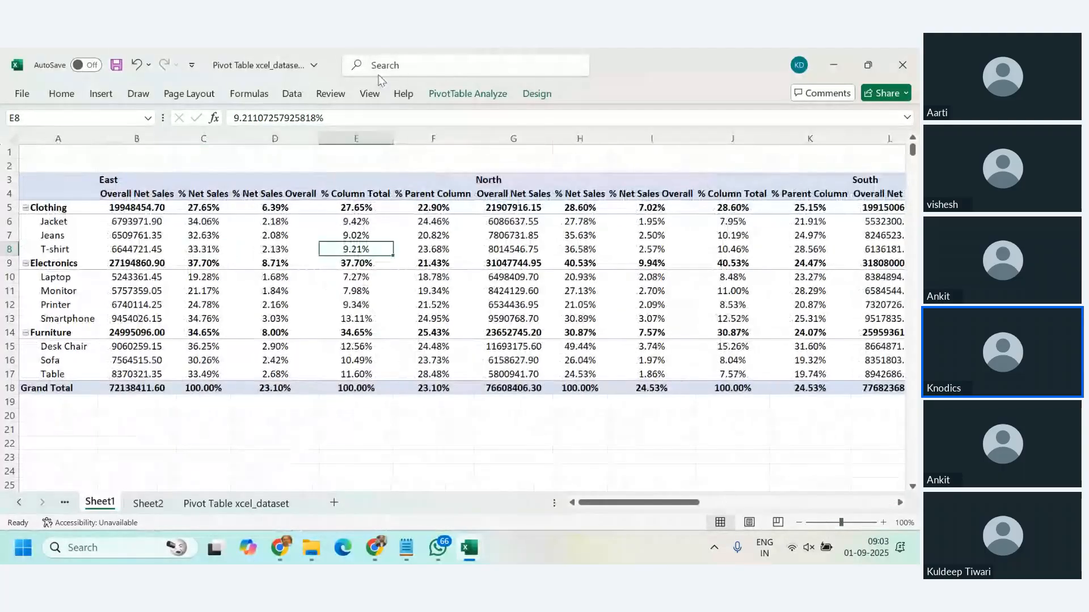
Step: Set the PivotTable's grand totals to On for Columns Only and check the sheet's far columns
left_click(536, 95)
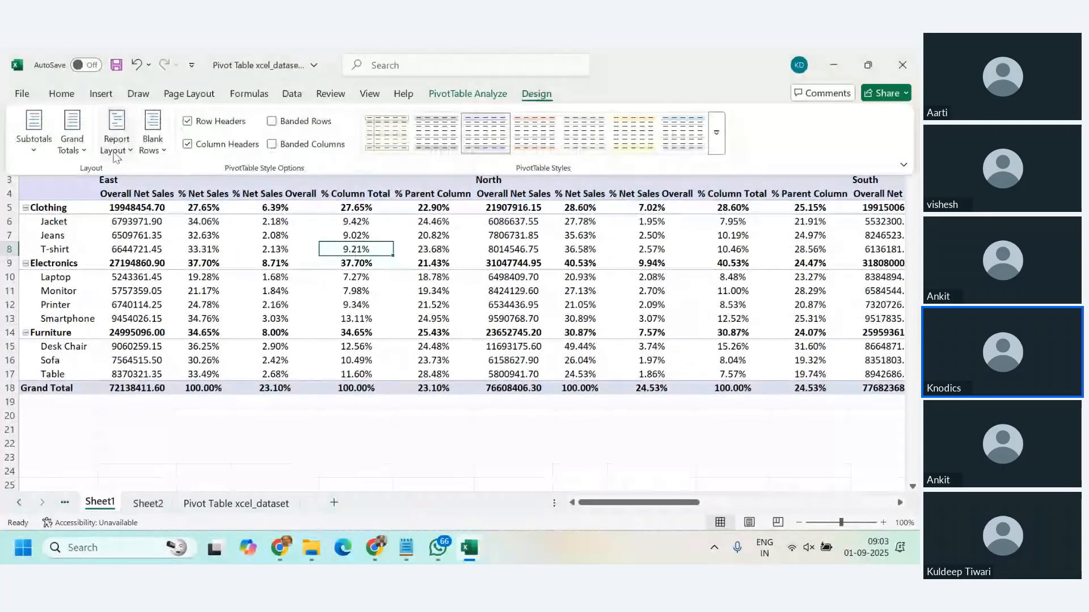
left_click(80, 150)
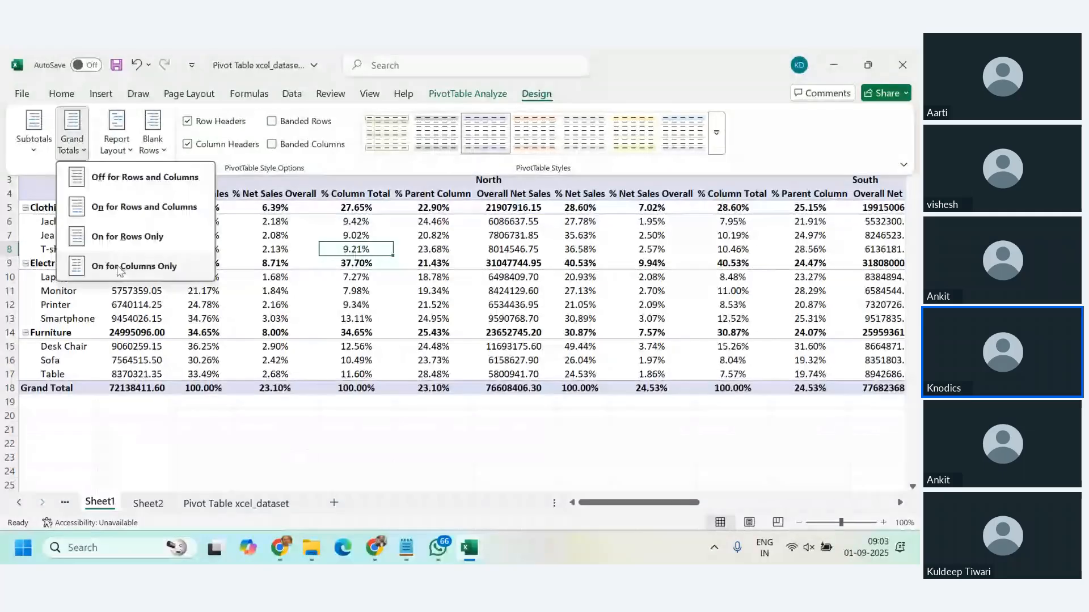
left_click(119, 268)
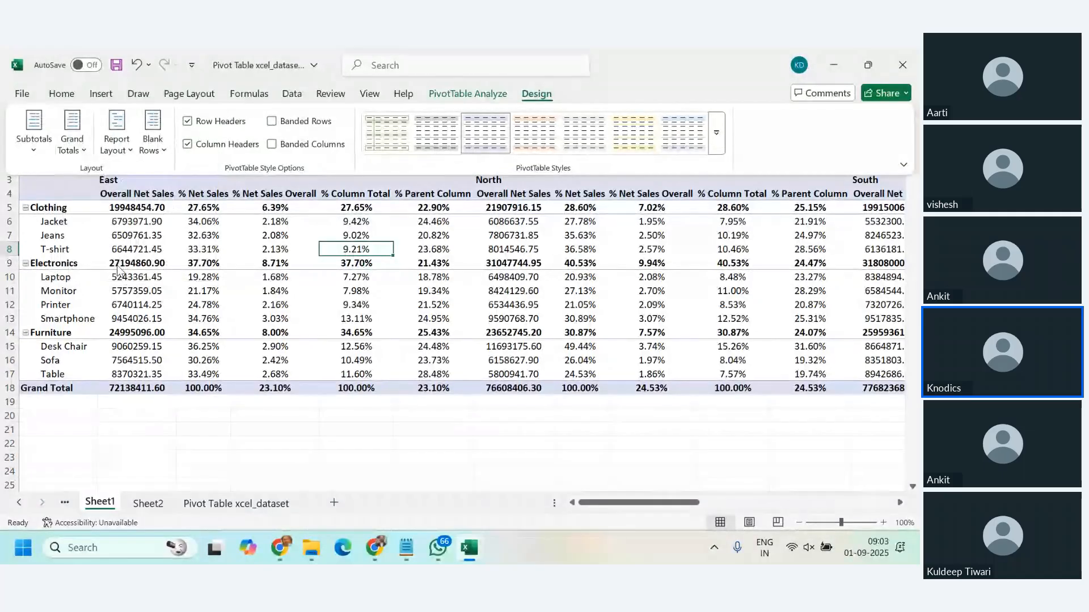
mouse_move(644, 504)
left_mouse_down()
mouse_move(703, 513)
mouse_move(641, 510)
left_mouse_up()
left_click(100, 98)
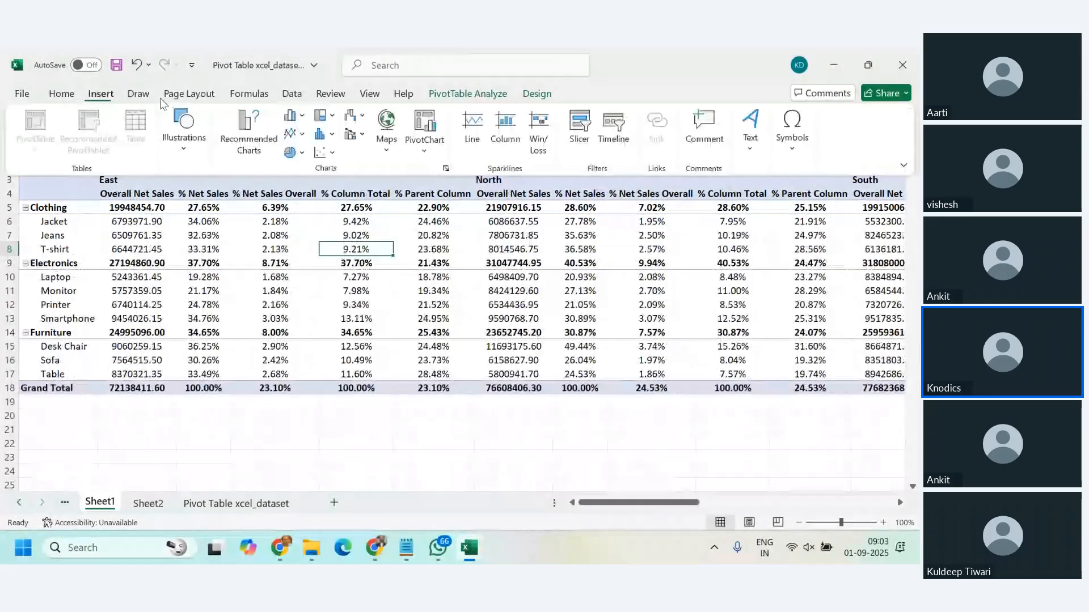
Step: Show the PivotTable in tabular form with a blank line after each category group
left_click(536, 93)
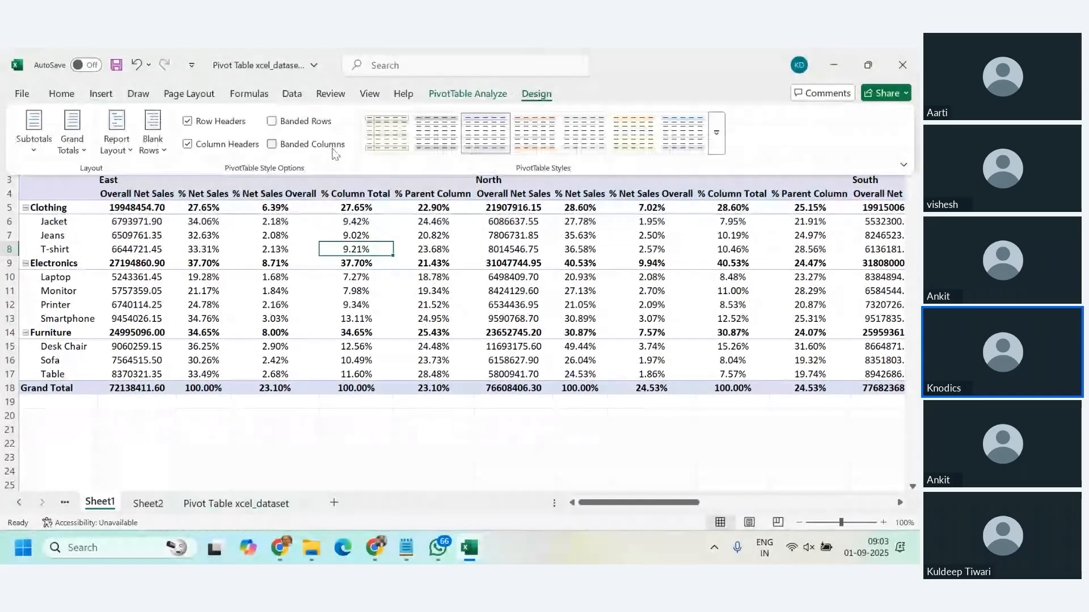
left_click(129, 150)
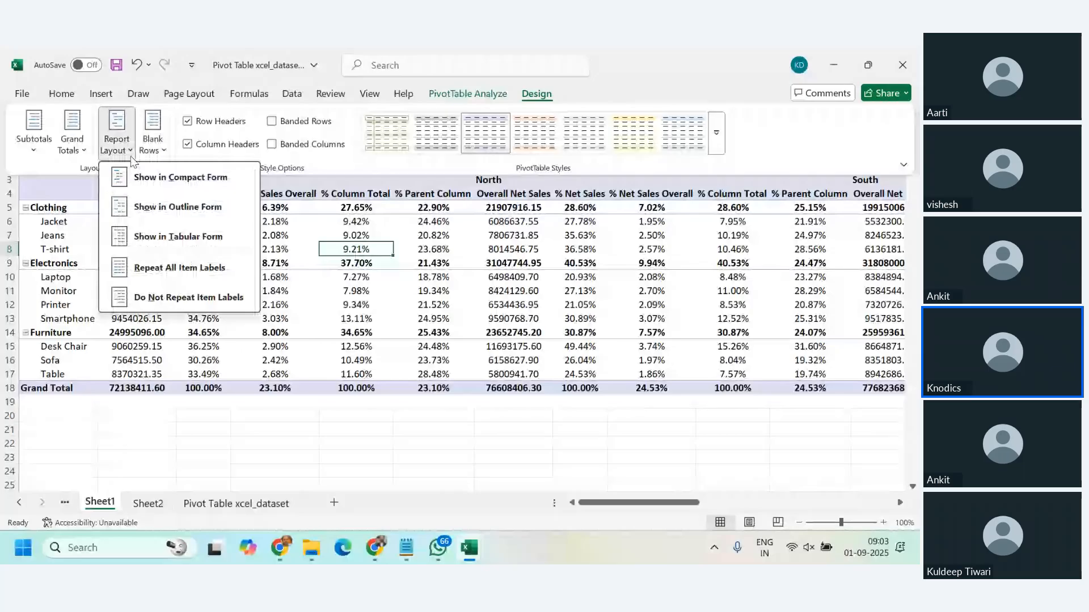
left_click(174, 158)
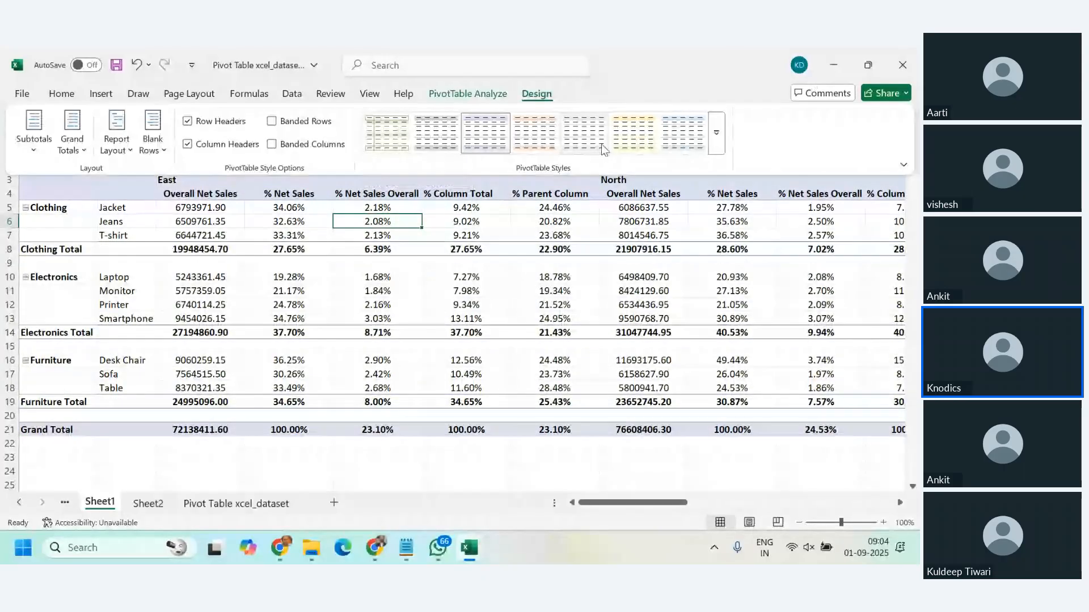
Step: Apply the light orange style with dark header rows from the Dark group to the PivotTable
left_click(716, 133)
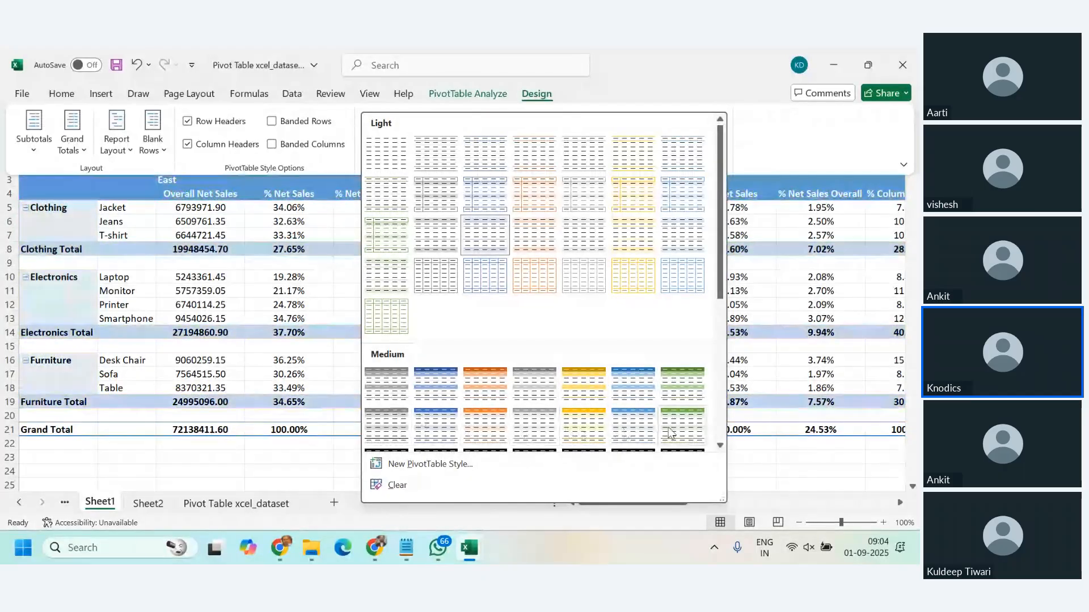
scroll(669, 434, "down", 3)
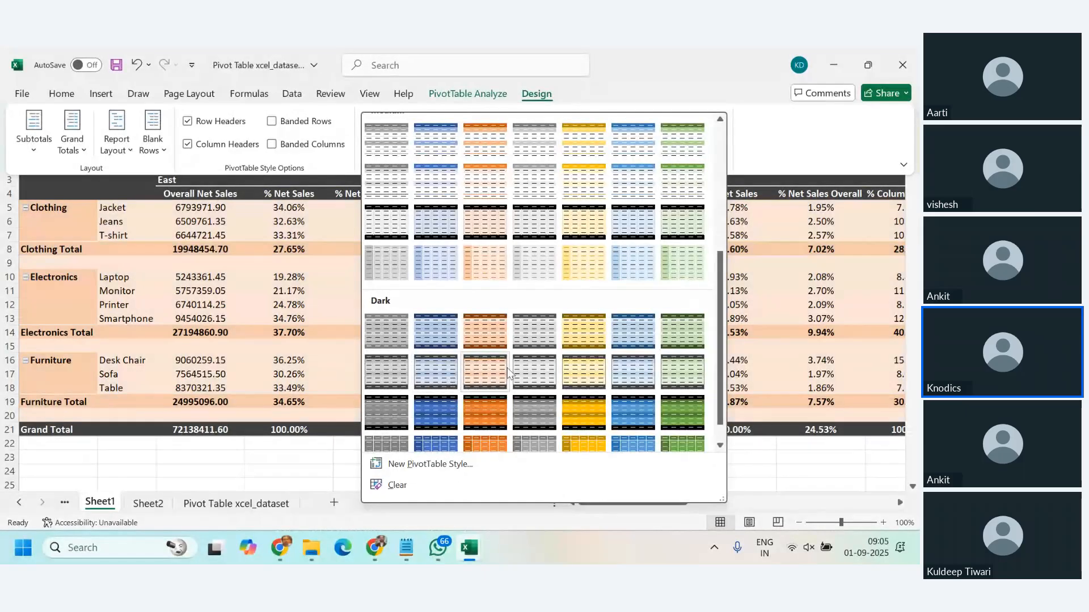
left_click(488, 377)
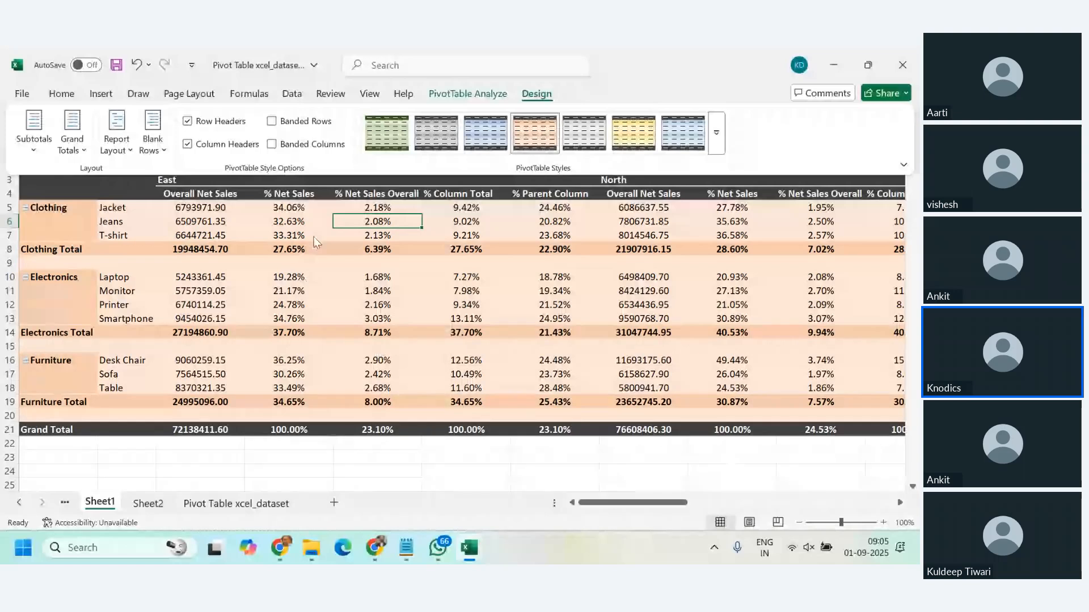
Step: Change the PivotTable style to the light blue one with dark header rows from the Dark group
left_click(716, 132)
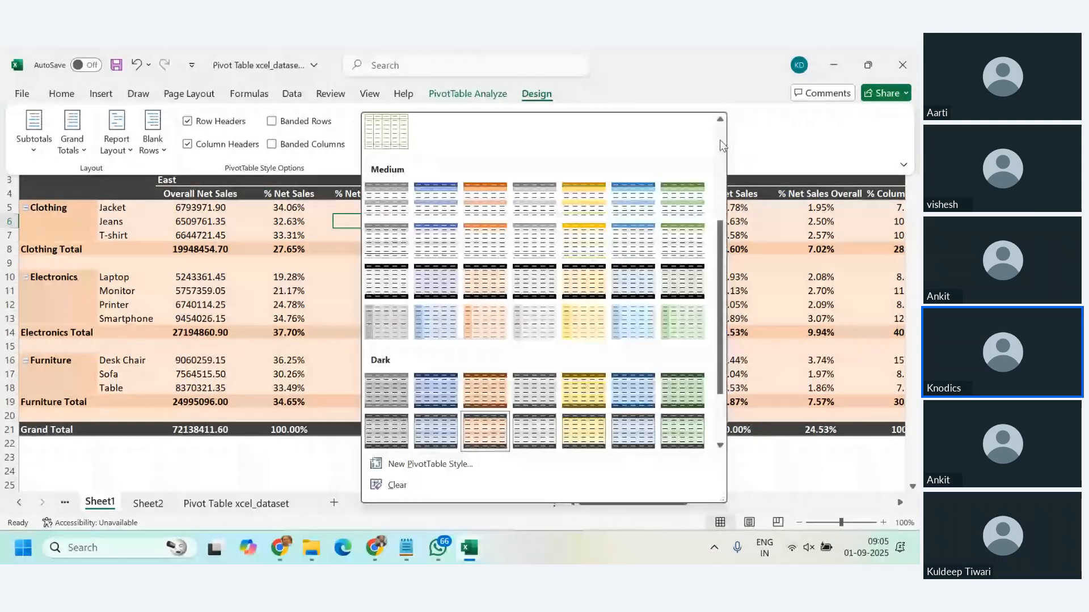
scroll(692, 355, "down", 2)
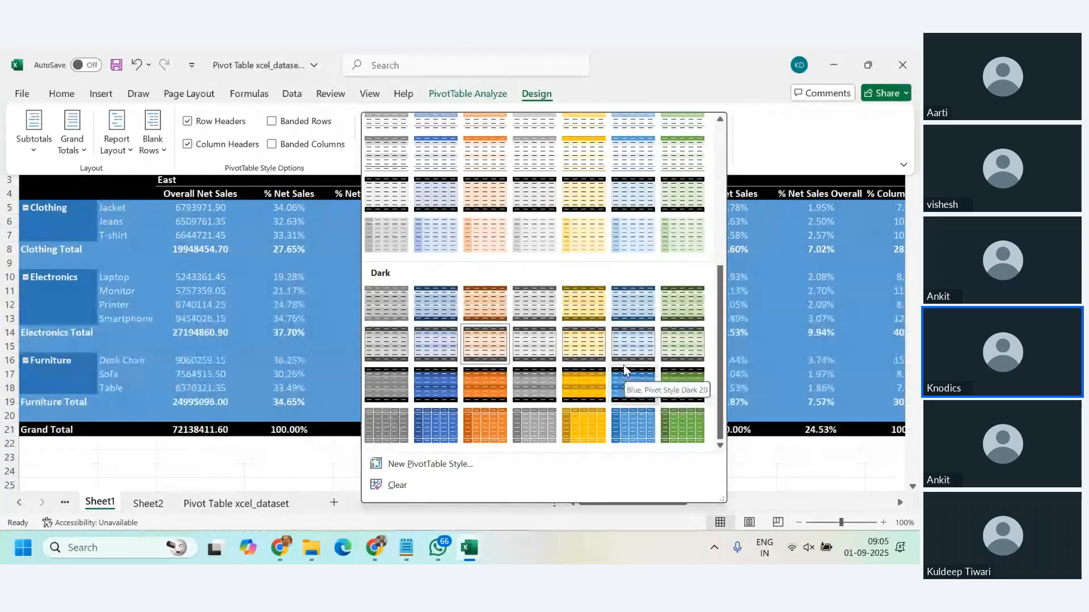
left_click(612, 358)
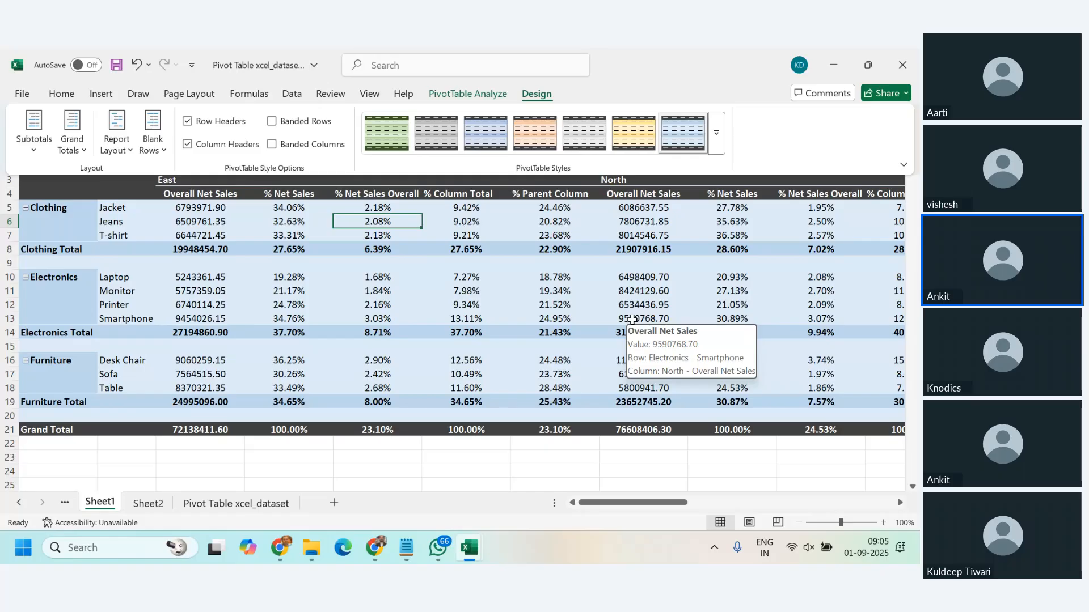
left_click(373, 313)
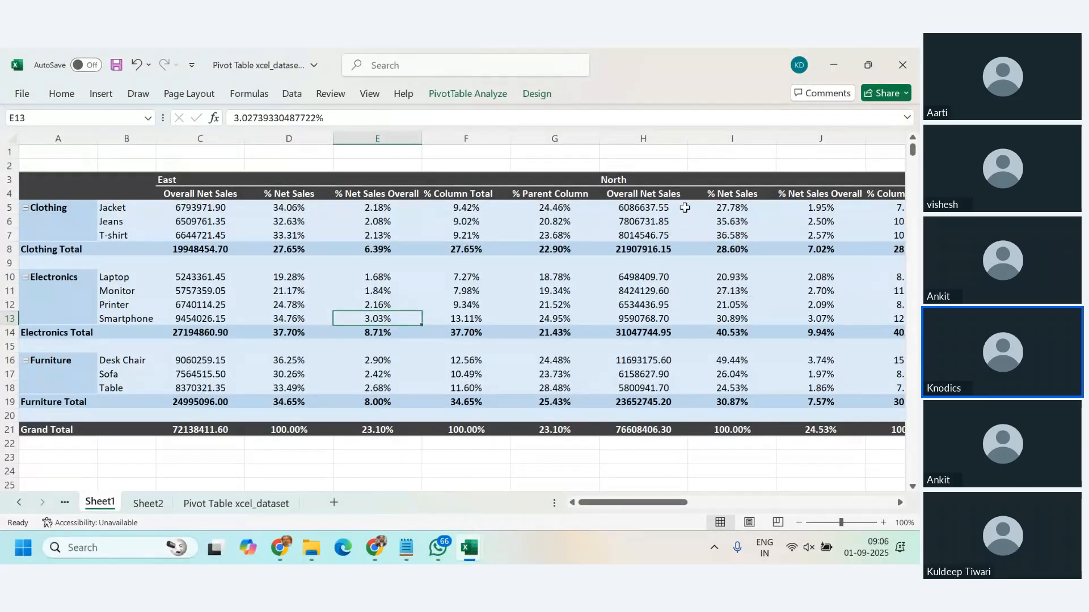
mouse_move(624, 229)
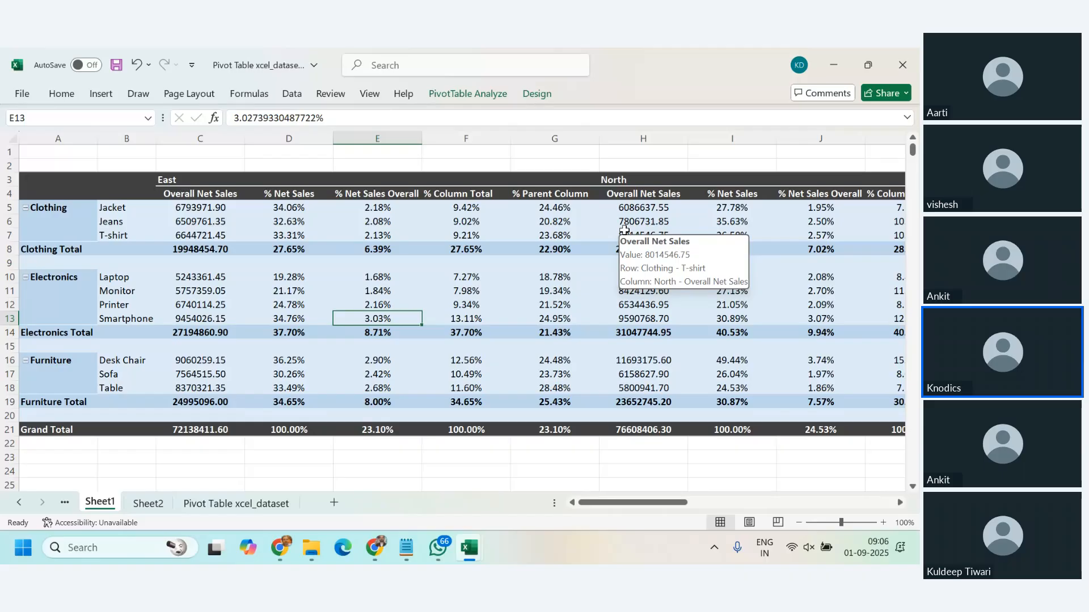
Step: Insert a PivotTable on a new worksheet from the full Pivot Table xcel_dataset range A1:L2001
left_click(238, 515)
key("ctrl+a")
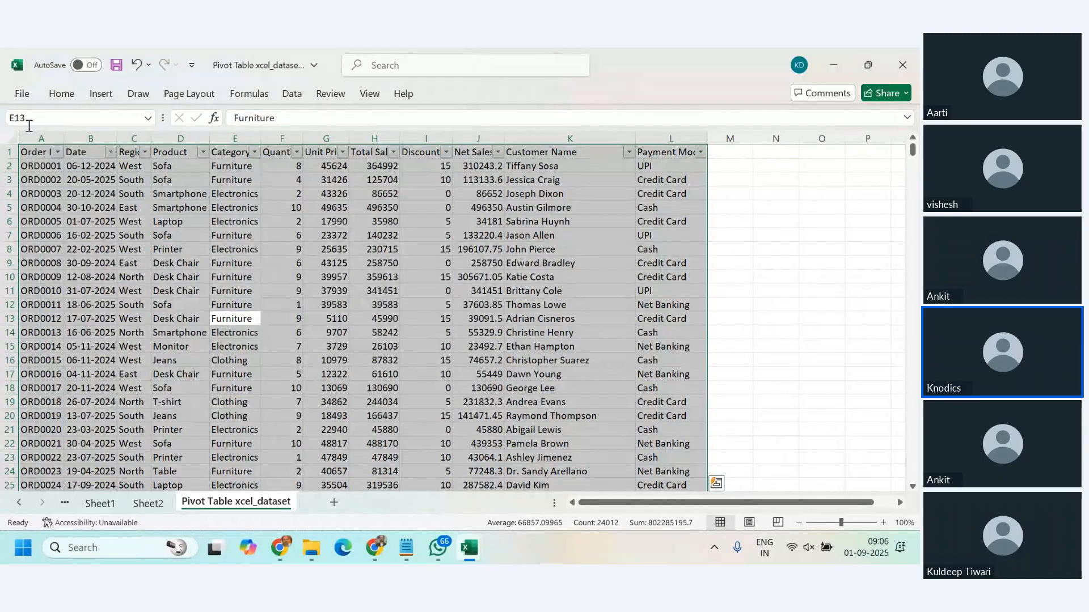
left_click(100, 94)
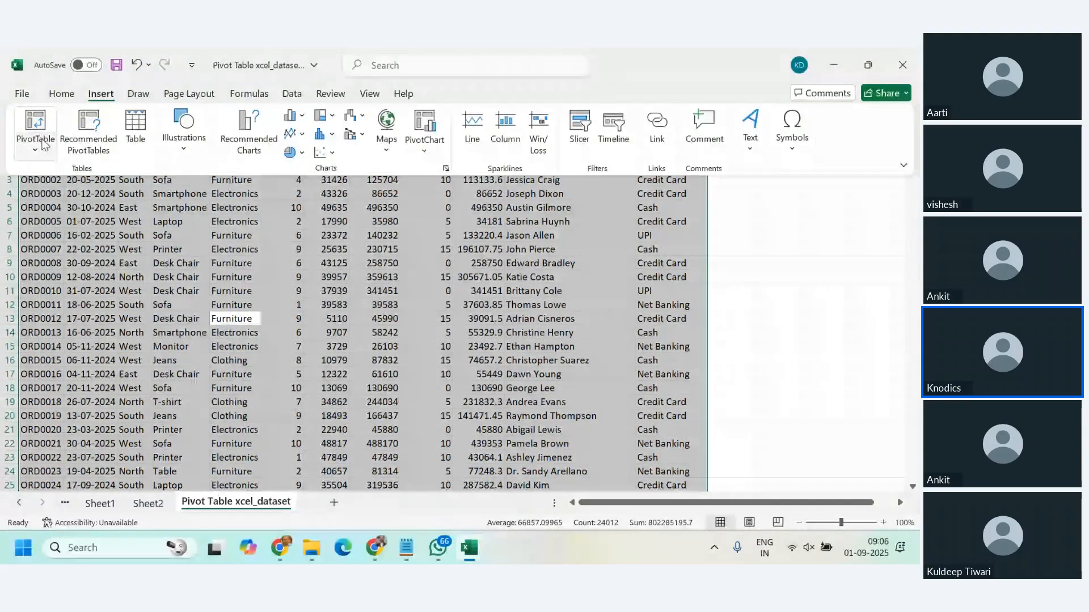
left_click(45, 145)
left_click(56, 171)
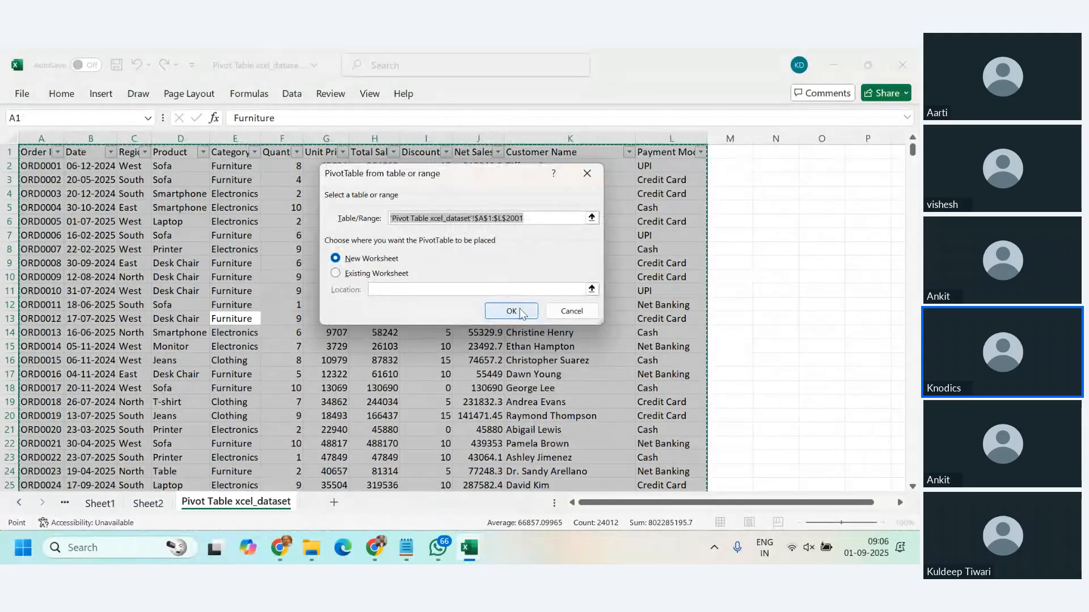
left_click(520, 312)
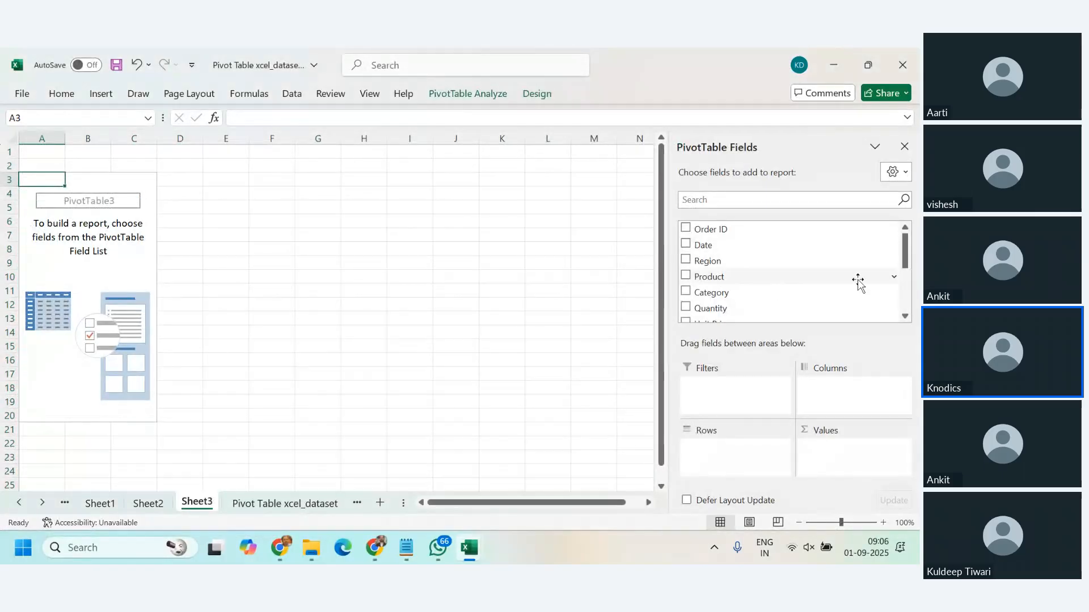
Step: Add Region to the rows and the sum of Unit Price to the values of the new PivotTable
scroll(737, 272, "down", 2)
scroll(704, 261, "up", 2)
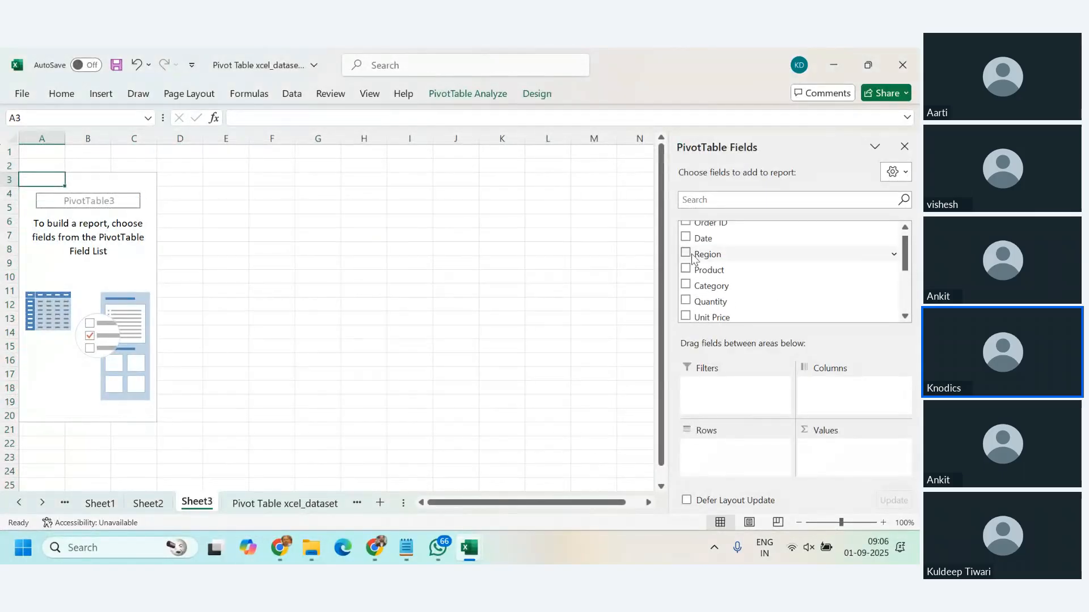
left_click(703, 254)
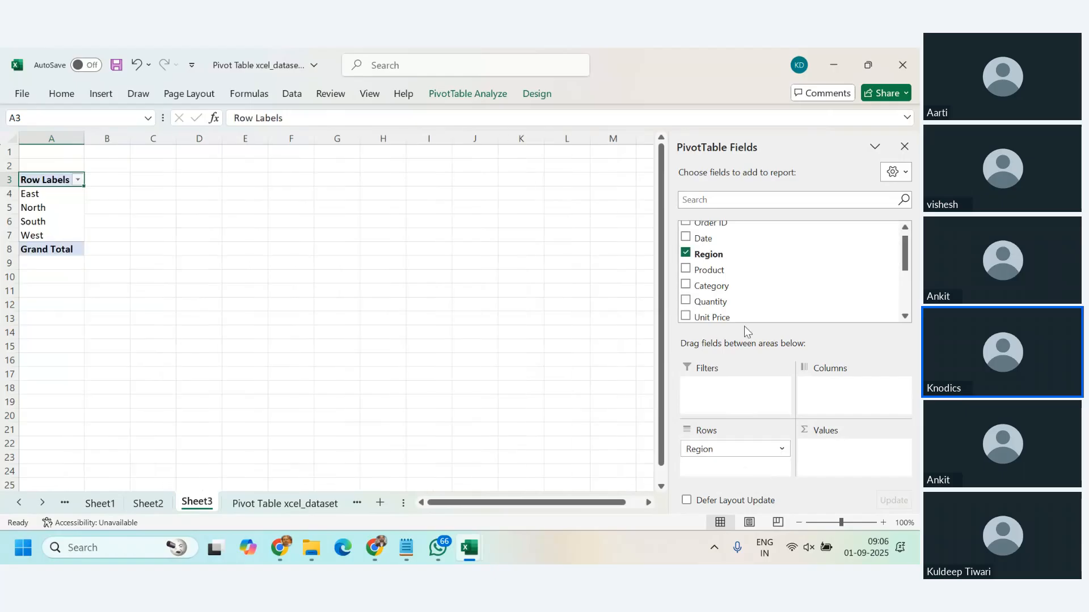
scroll(752, 299, "down", 2)
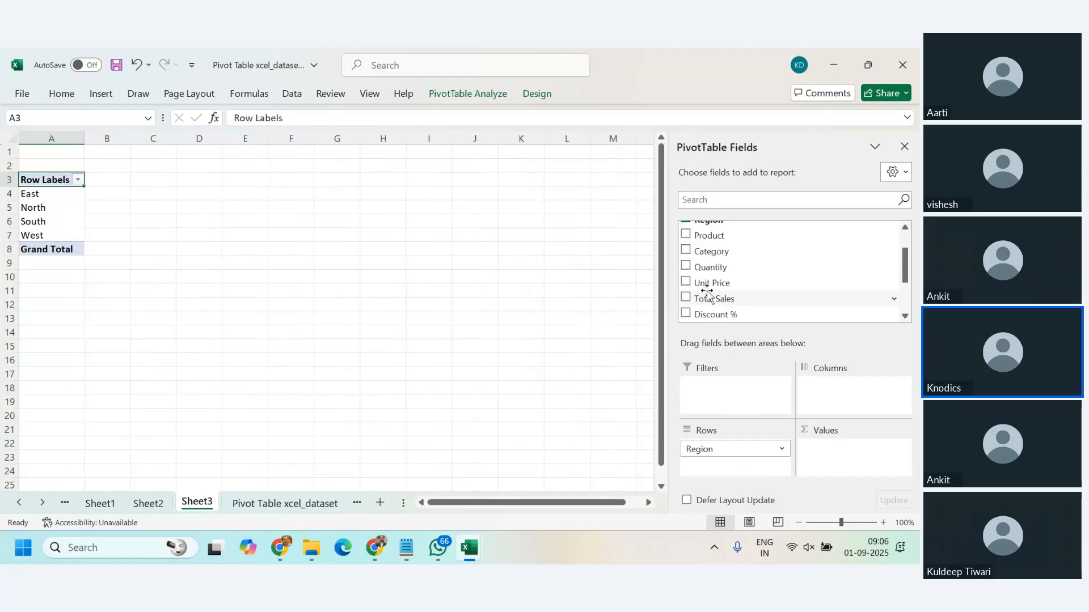
left_click_drag(707, 292, 820, 443)
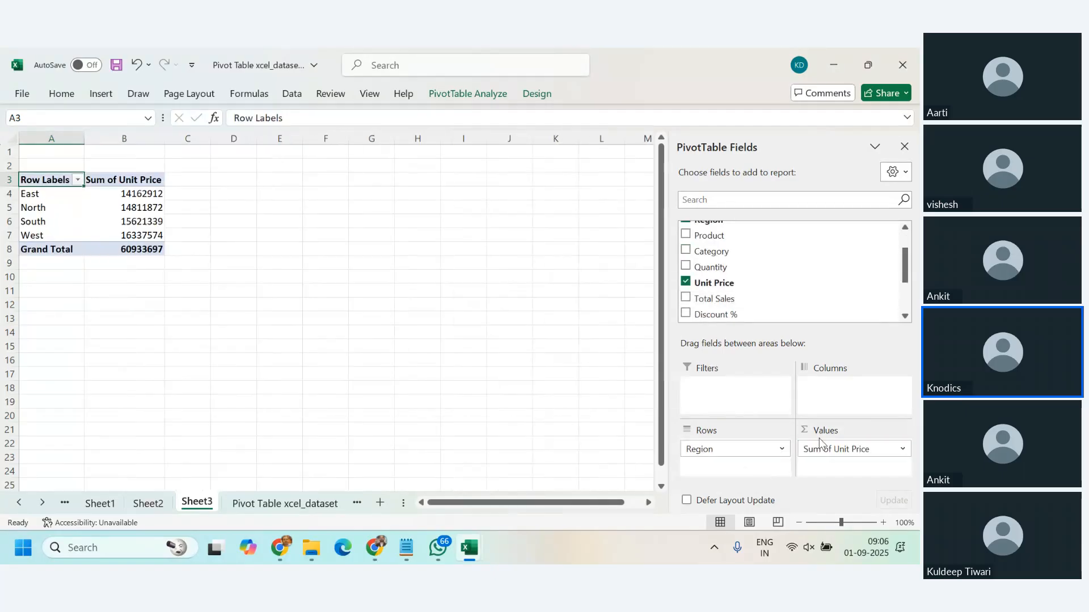
Step: Copy the Unit Price PivotTable to cell E3 and fit column F to its contents
left_click(287, 179)
left_click(139, 207)
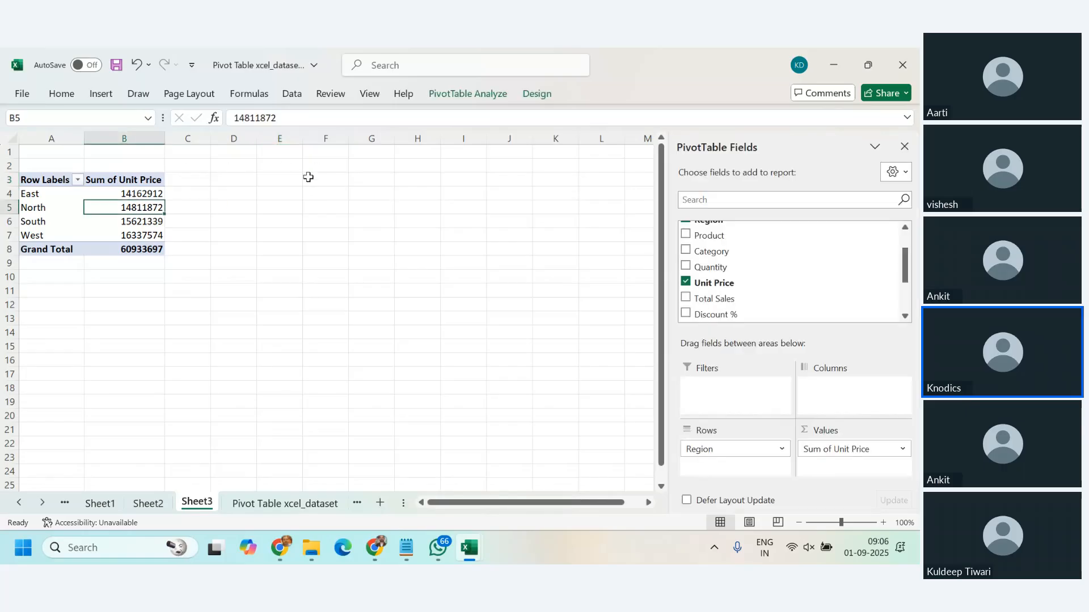
left_click_drag(52, 180, 135, 247)
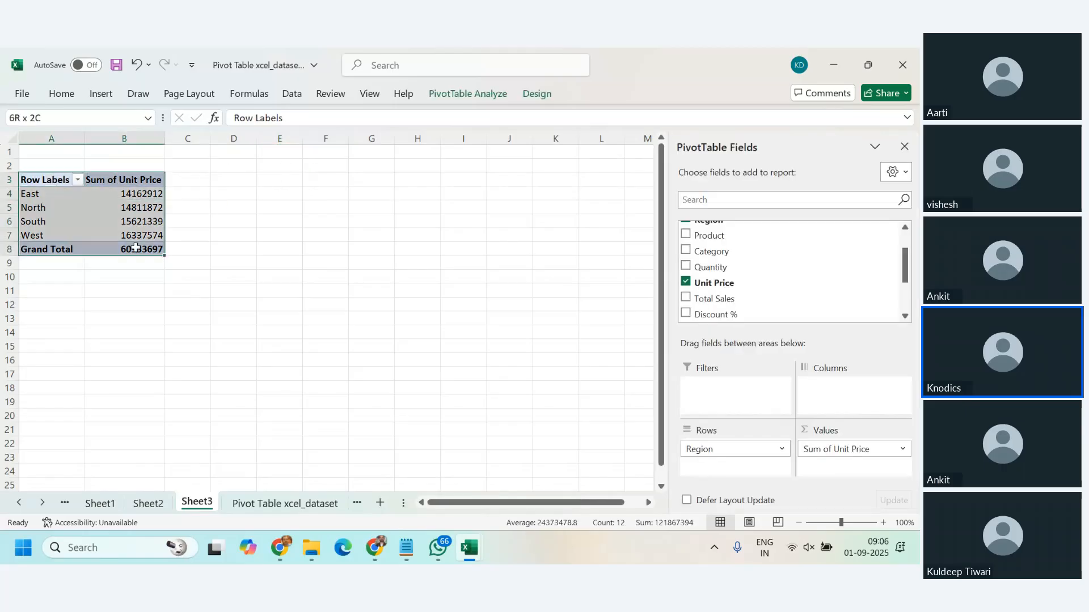
key("ctrl+c")
left_click(283, 180)
key("ctrl+v")
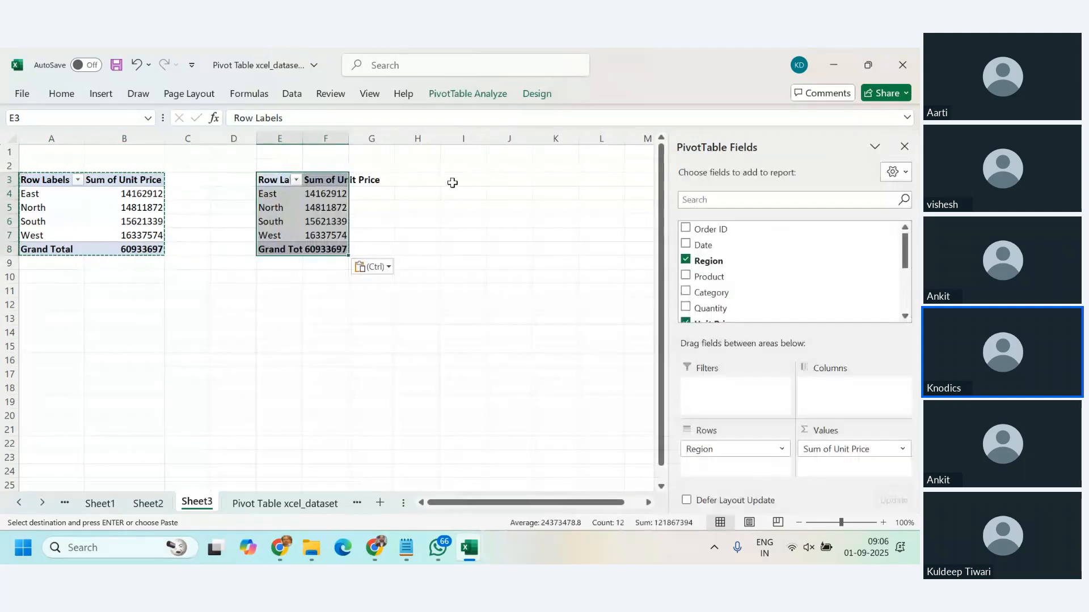
left_click(502, 222)
double_click(348, 135)
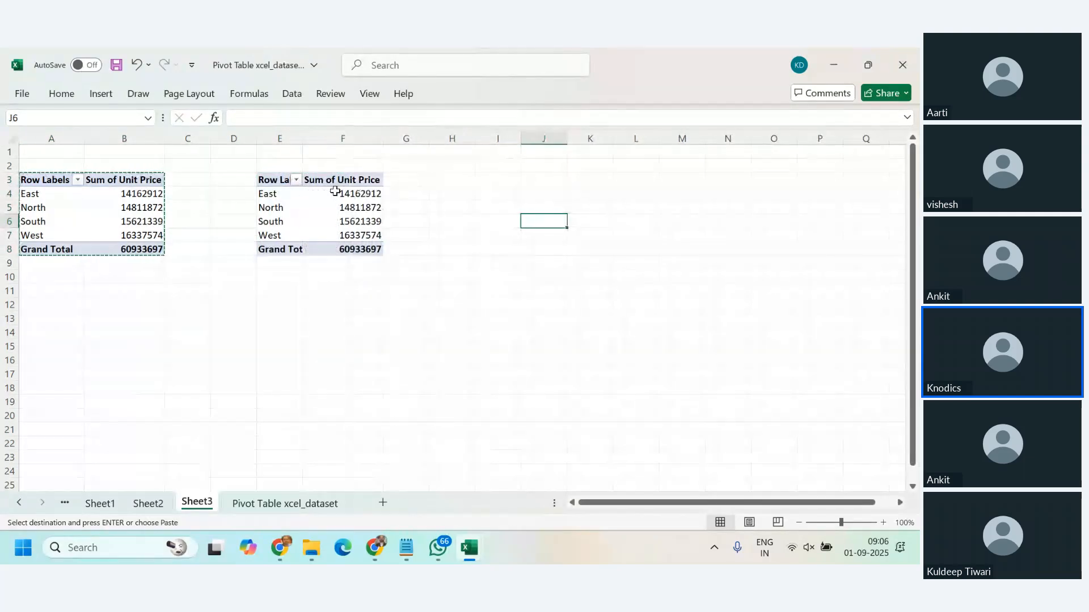
Step: Replace Unit Price with the sum of Total Sales in the PivotTable at E3
left_click(336, 194)
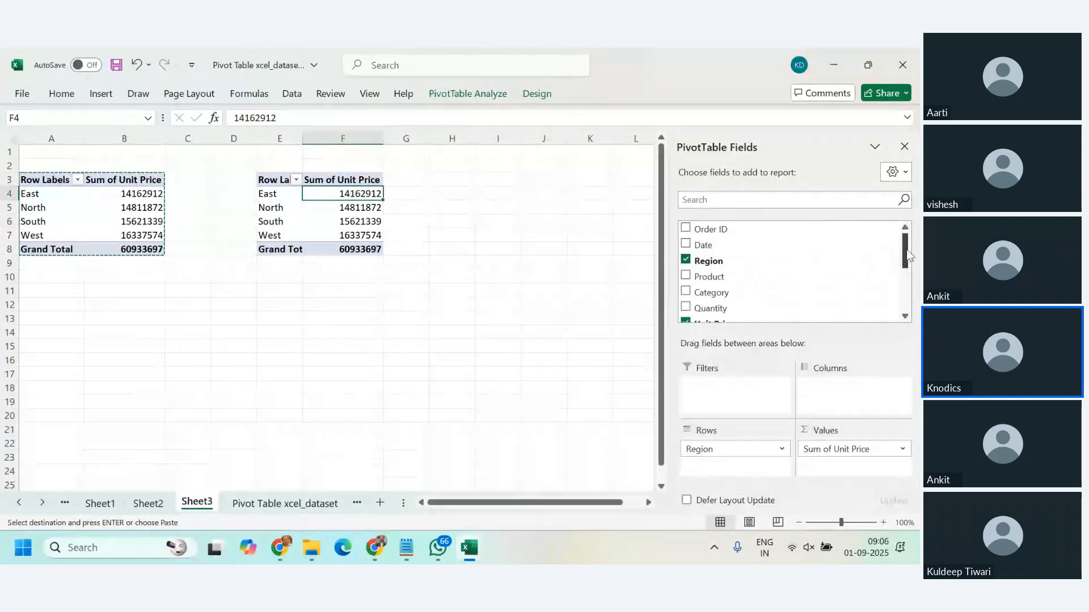
left_click_drag(905, 249, 909, 274)
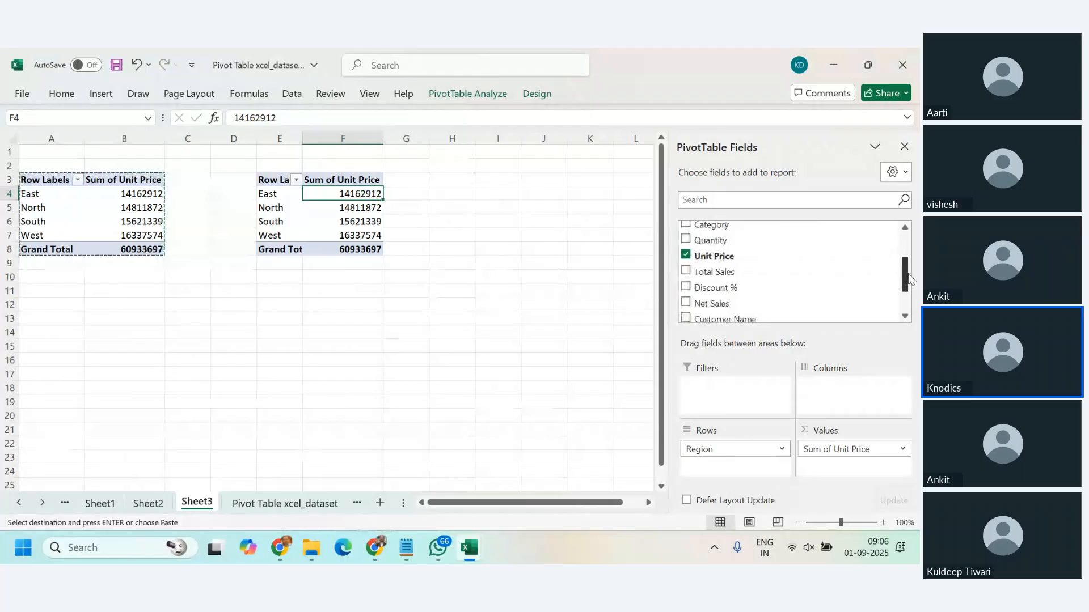
left_click(686, 251)
left_click(685, 266)
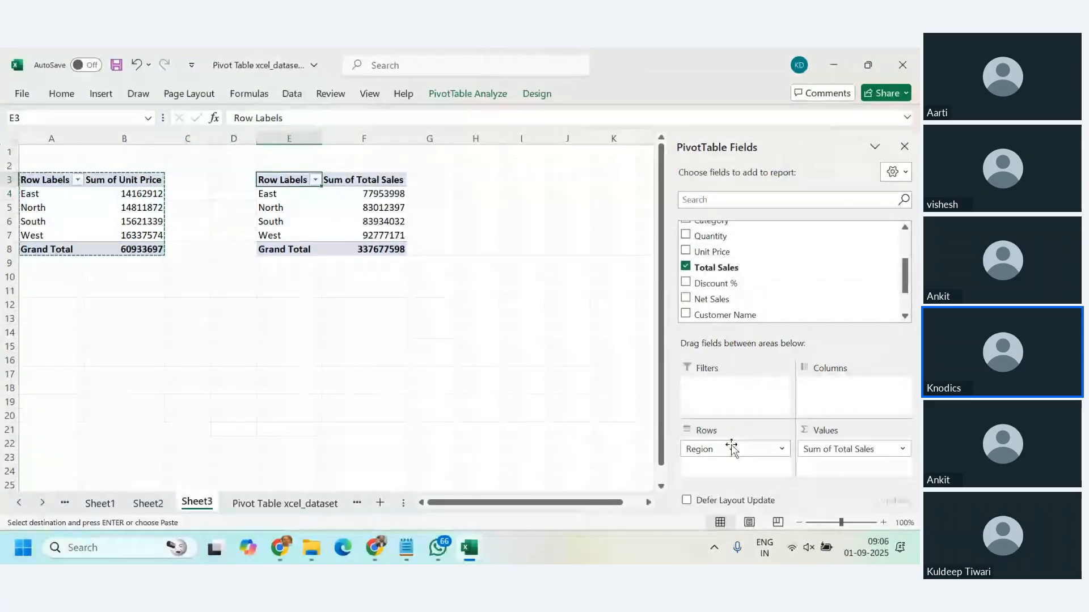
left_click(459, 345)
Step: Copy the Total Sales PivotTable to cell I3
left_click(348, 216)
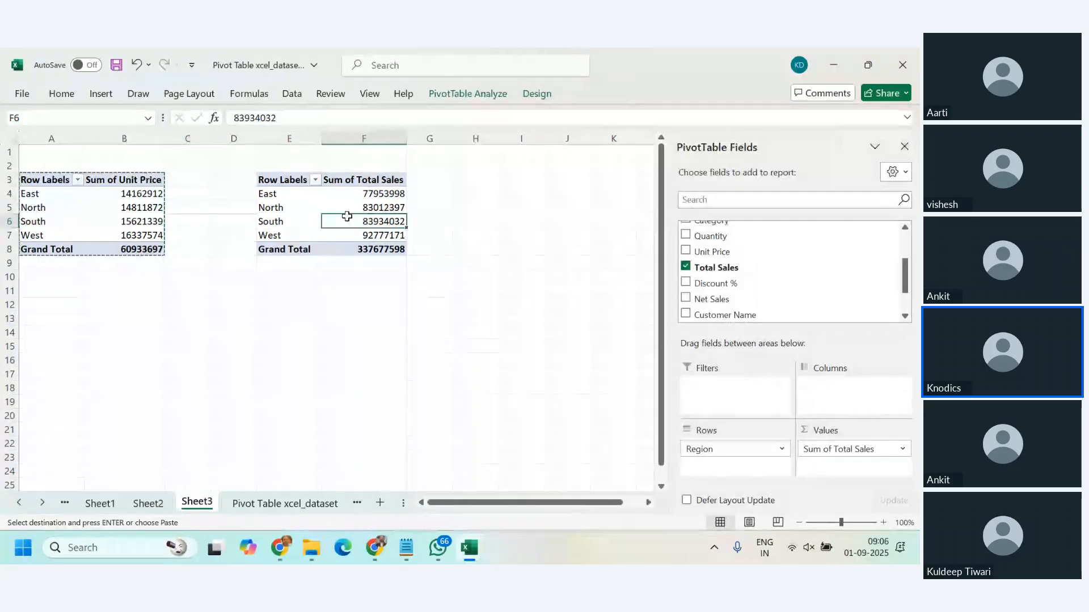
left_click_drag(275, 178, 397, 249)
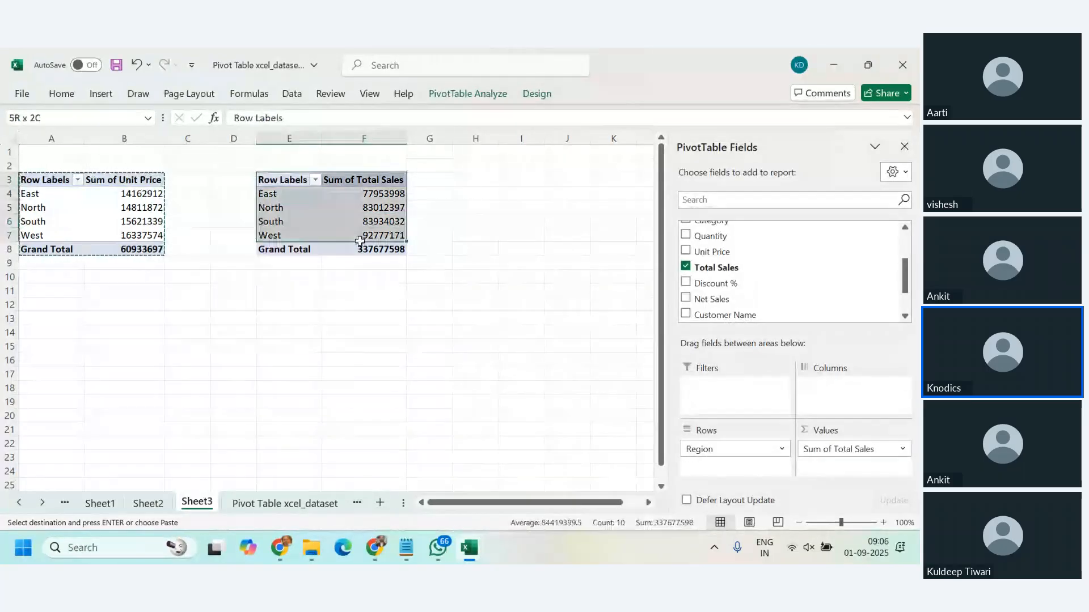
key("ctrl+c")
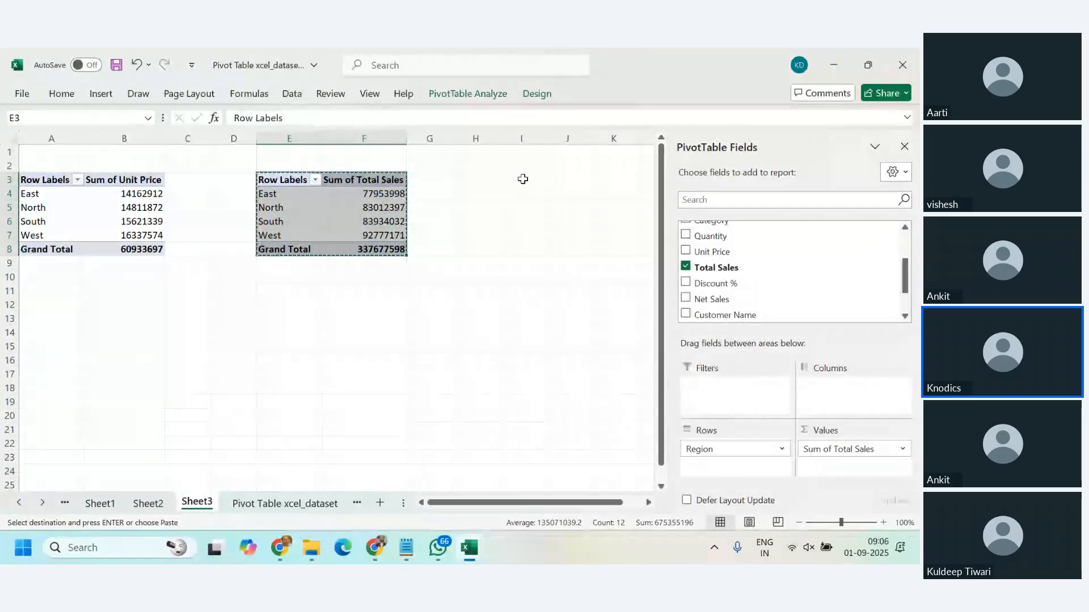
left_click(511, 179)
key("ctrl+v")
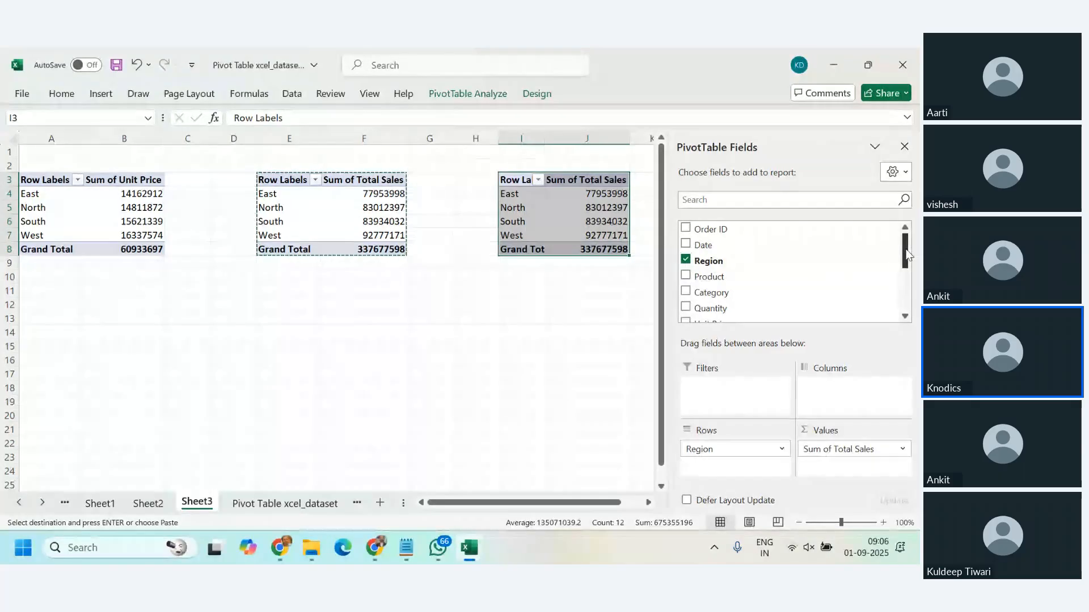
Step: Replace Total Sales with the sum of Net Sales in the PivotTable at I3
left_click_drag(906, 254, 905, 282)
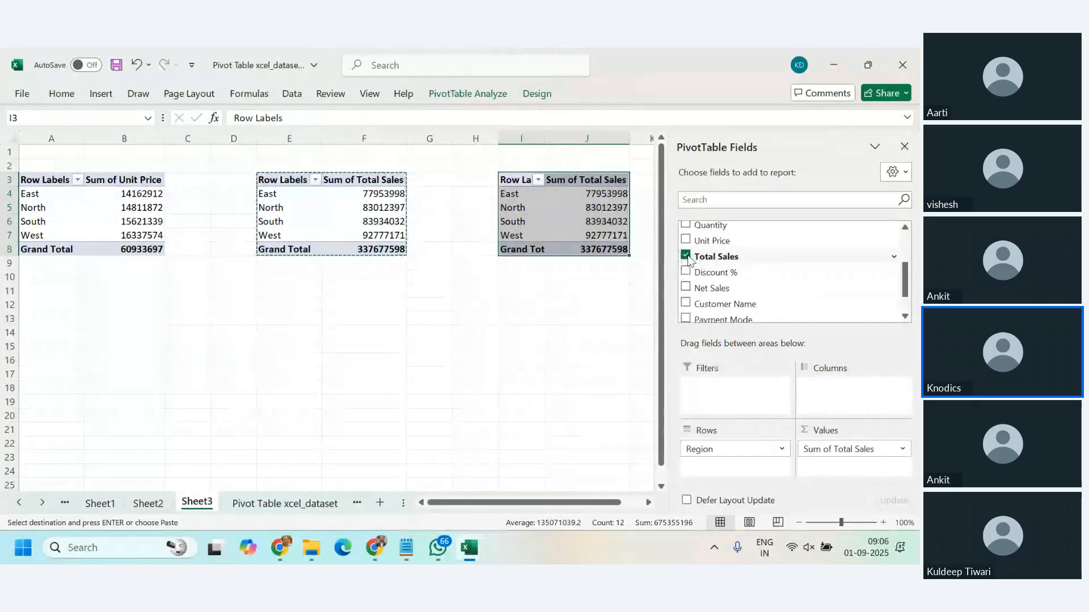
left_click(685, 257)
left_click(686, 287)
left_click(455, 417)
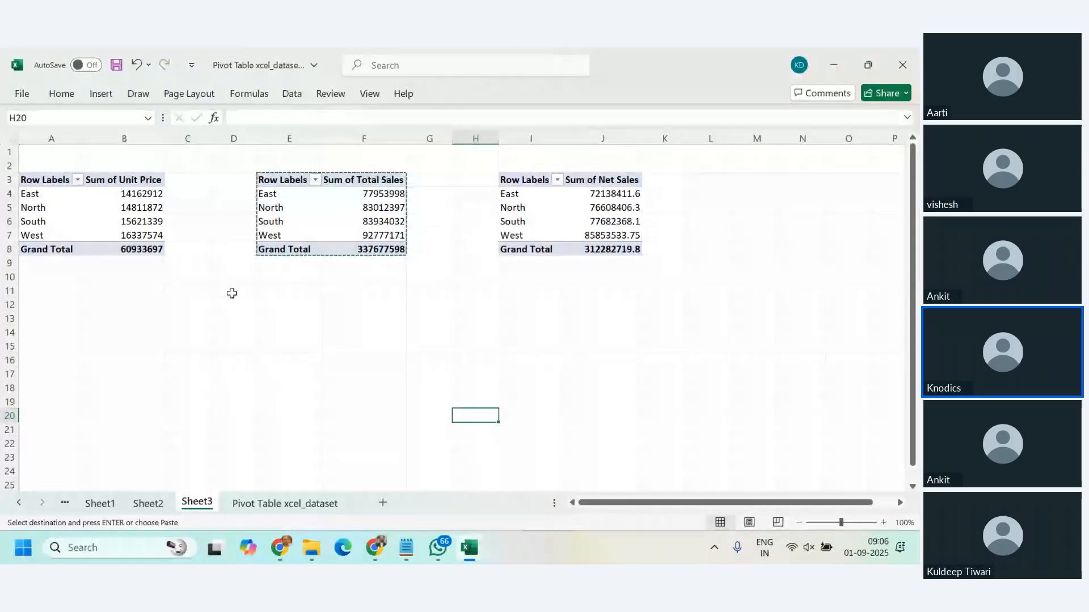
Step: Try to add Payment Mode to the columns of the Unit Price PivotTable at A3
left_click(37, 196)
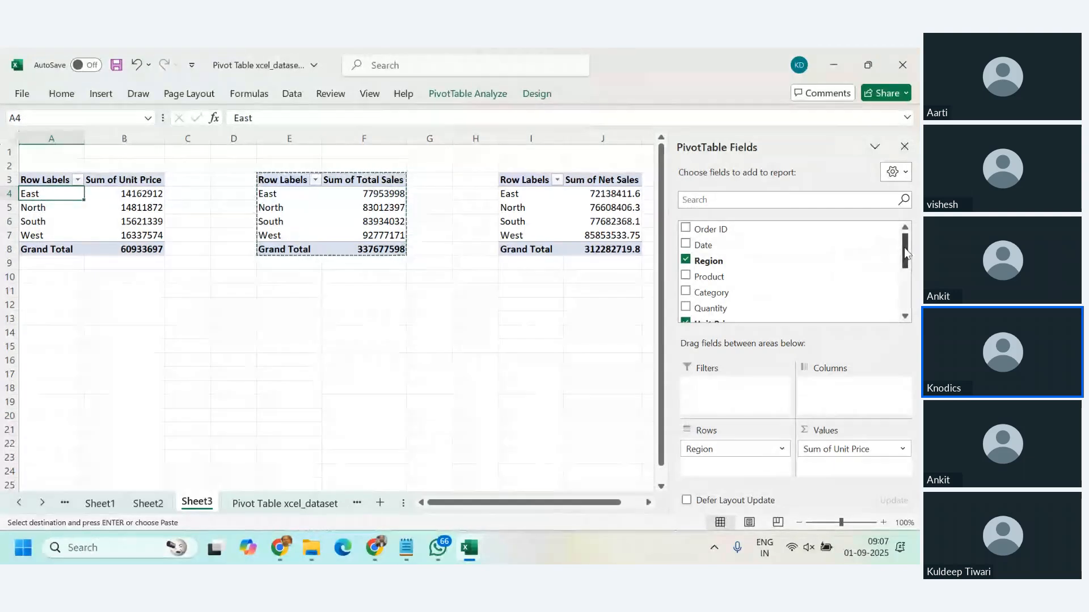
left_click_drag(906, 254, 910, 299)
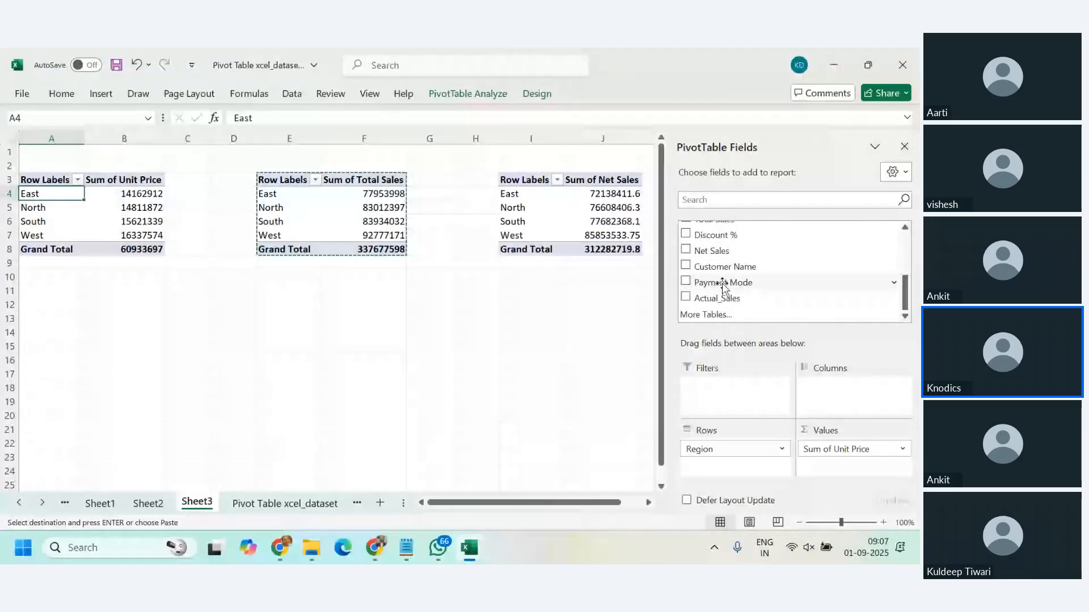
left_click_drag(723, 286, 864, 407)
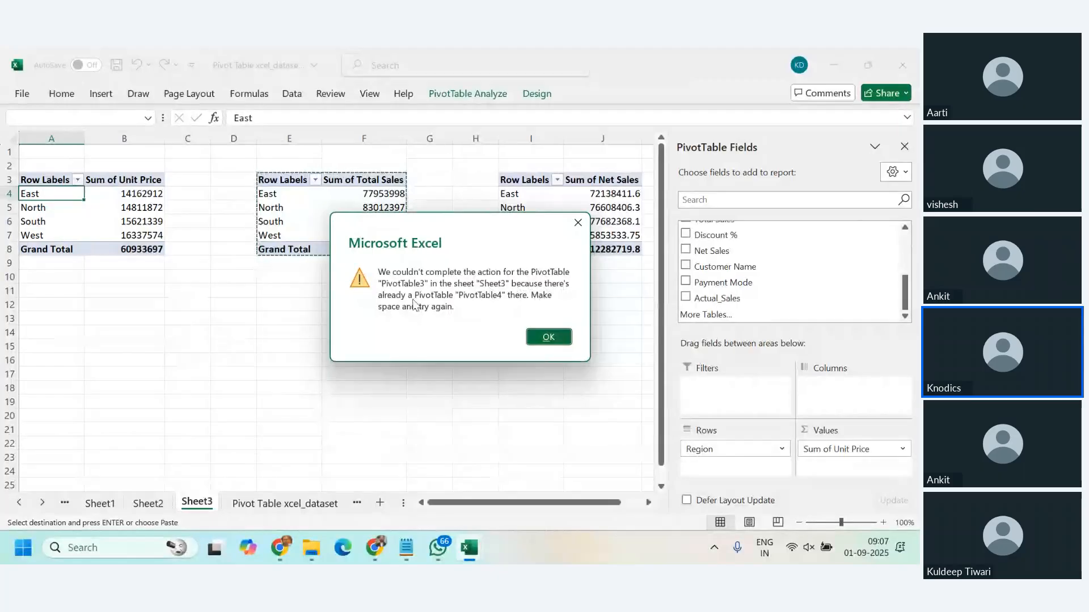
Step: Retry placing Payment Mode in the columns of the Unit Price PivotTable at A3
left_click(561, 341)
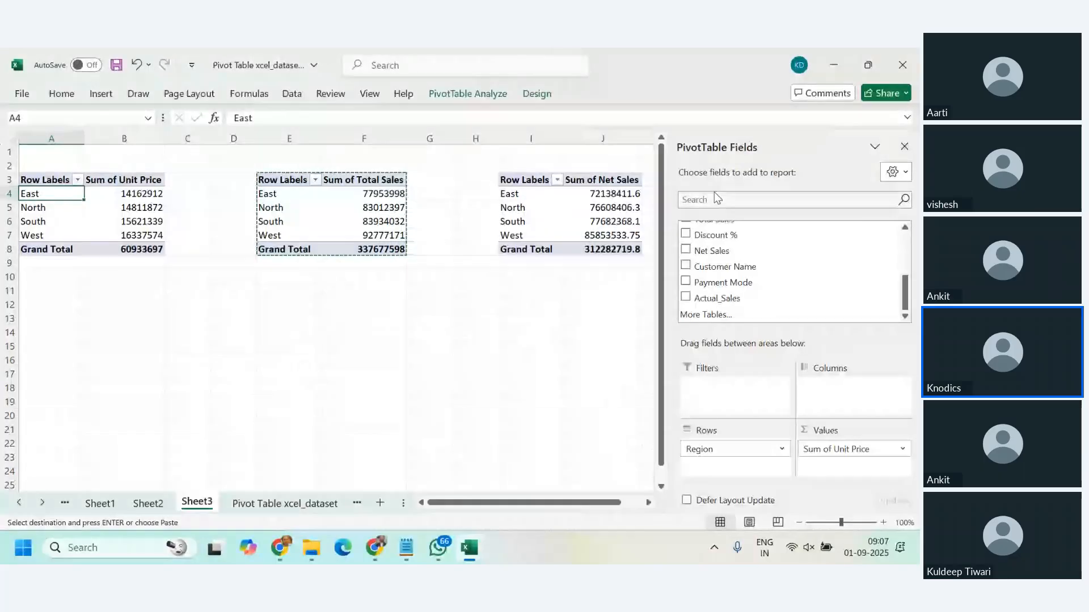
left_click_drag(738, 281, 822, 392)
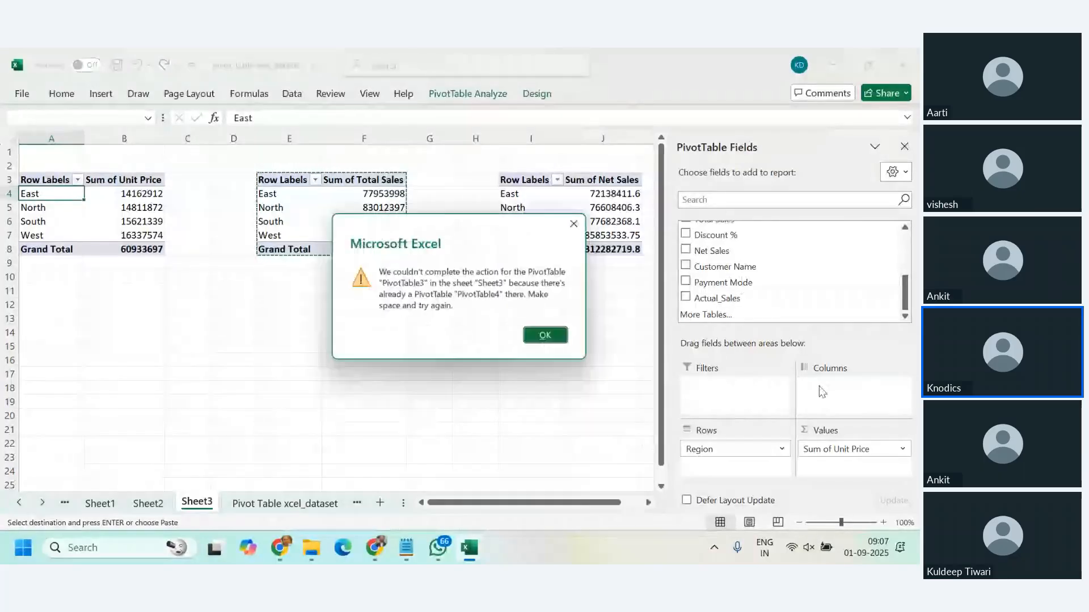
left_click(548, 335)
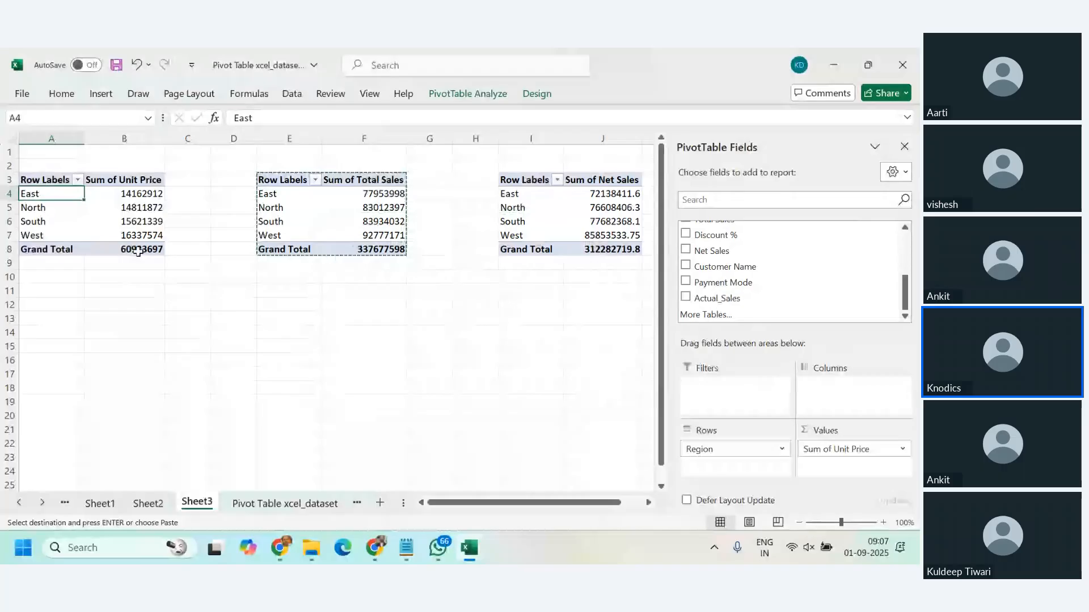
mouse_move(125, 250)
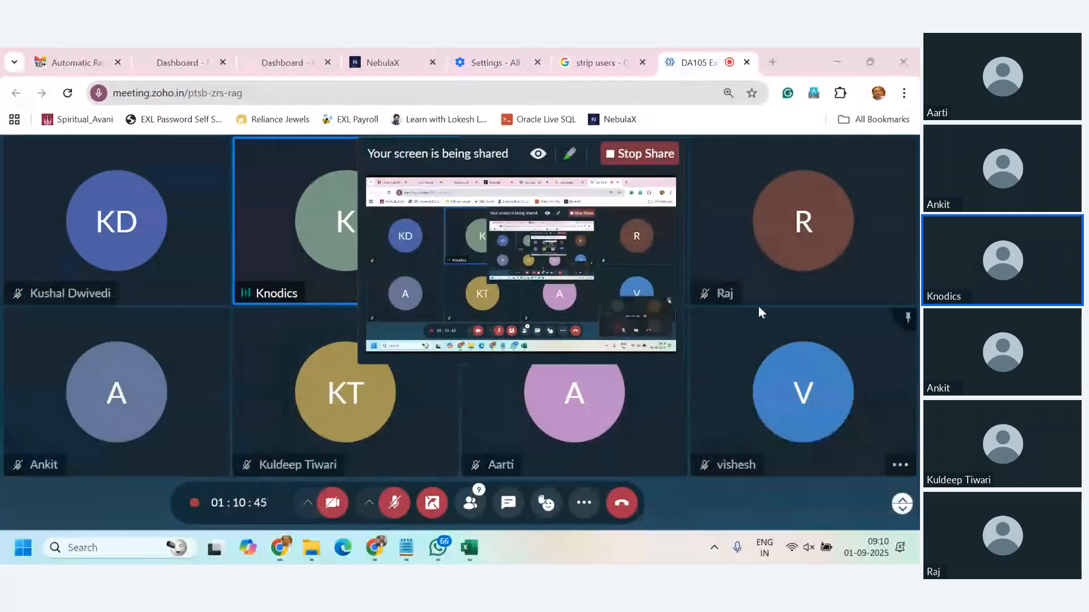
Step: Switch to the Pivot Table xcel_dataset workbook in Excel and start a calculated field named Actual_sales from the Unit Price PivotTable
mouse_move(470, 548)
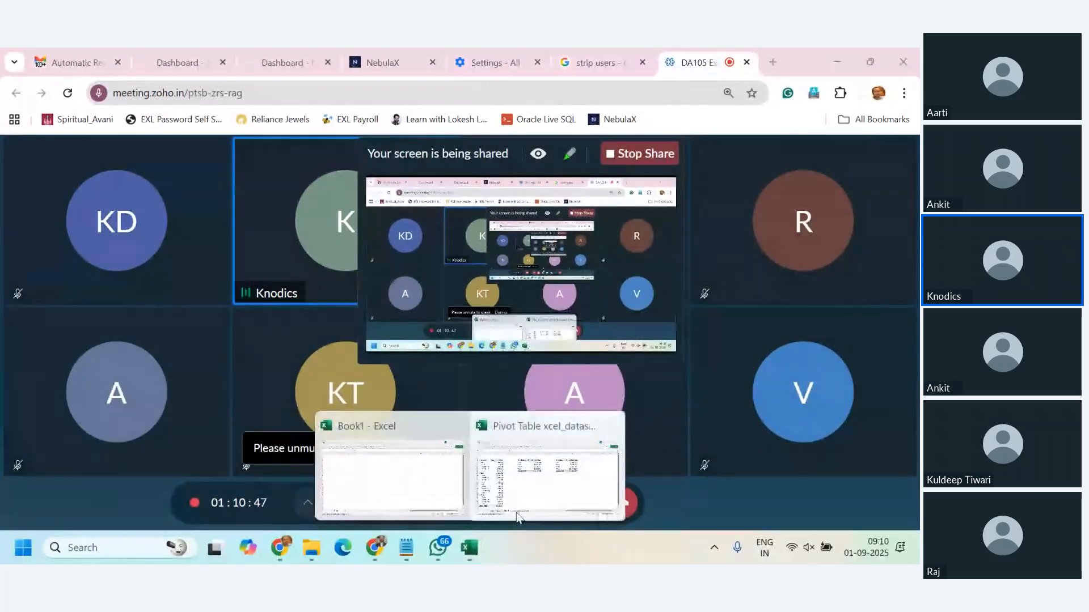
left_click(517, 517)
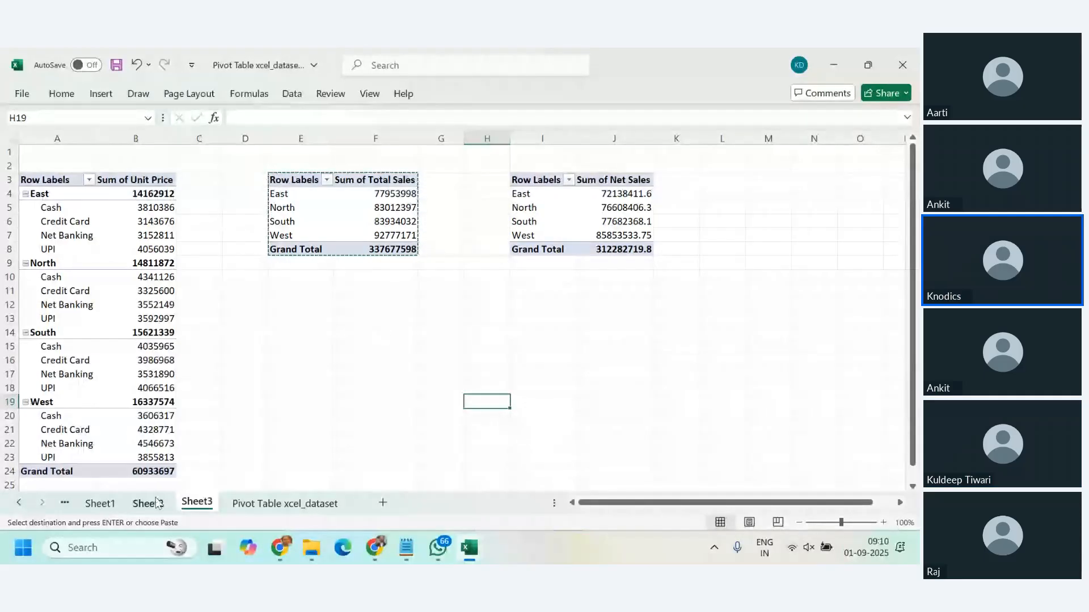
left_click(135, 207)
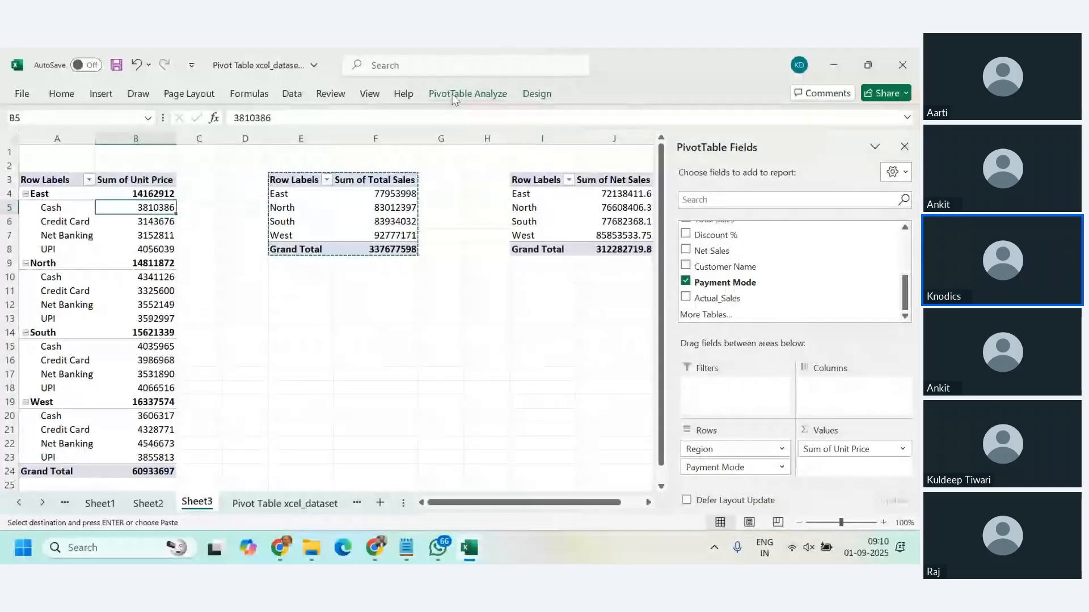
left_click(466, 94)
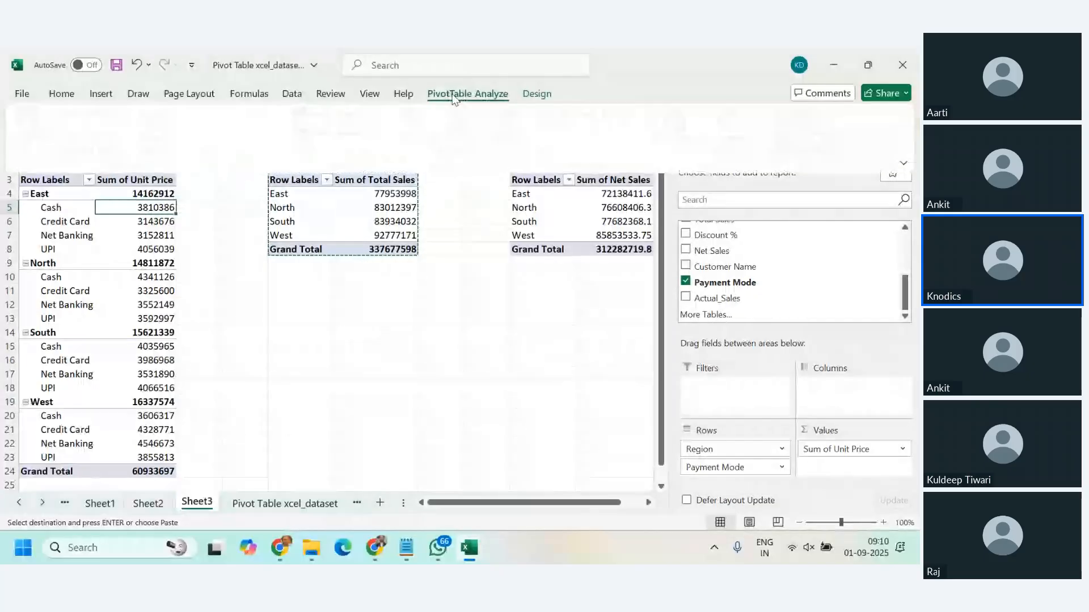
left_click(635, 116)
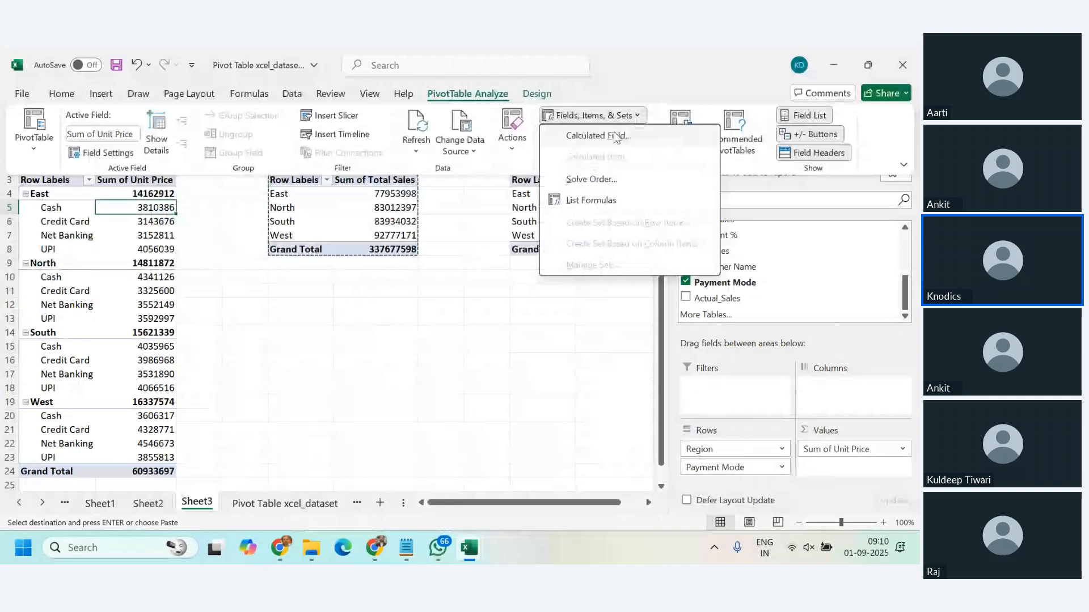
left_click(616, 136)
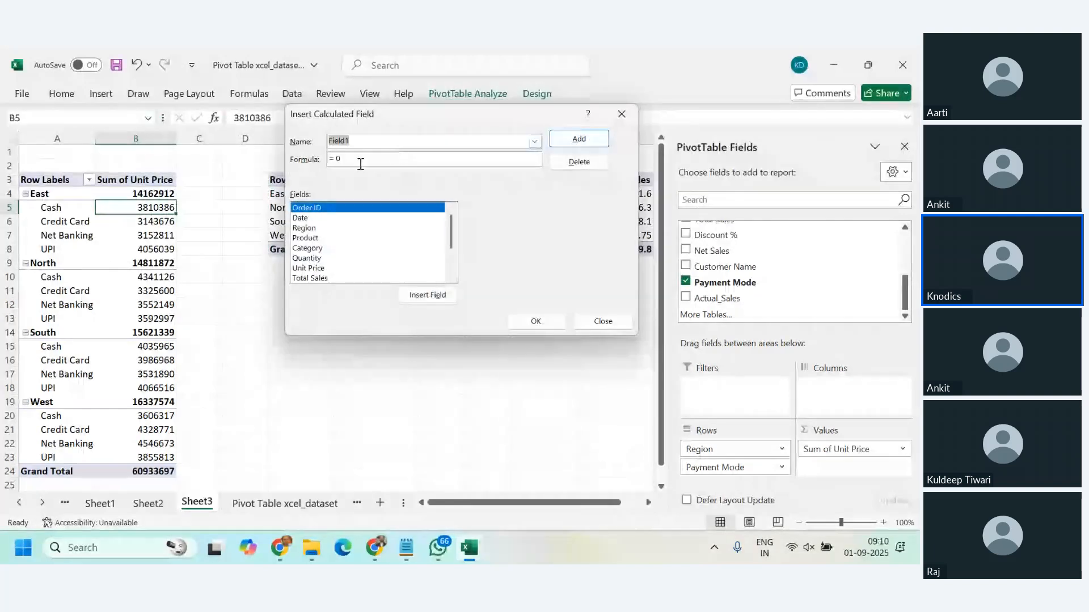
type("Actau")
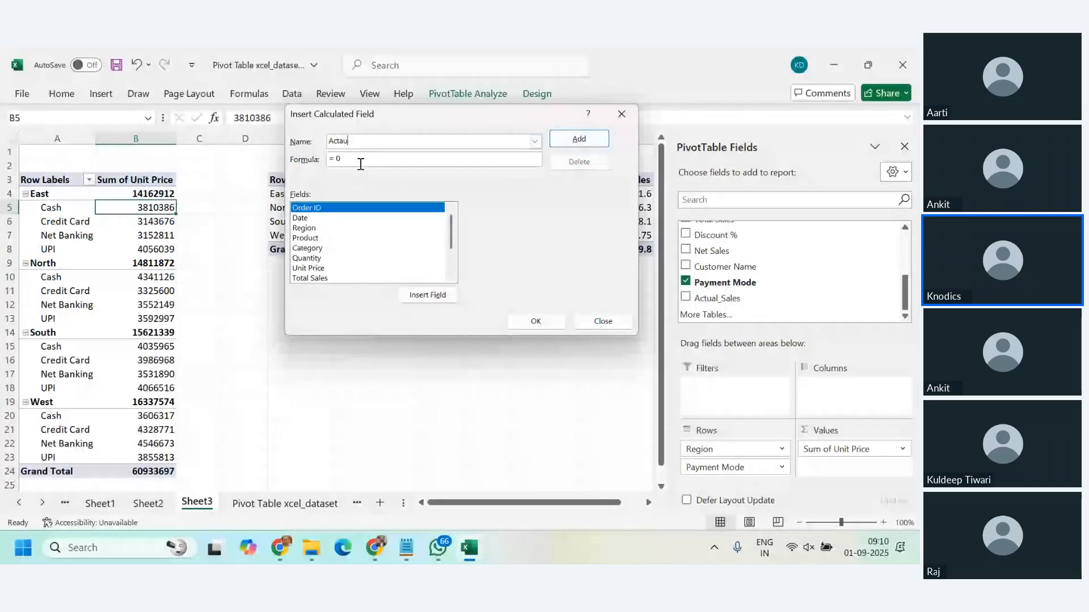
key("BackSpace")
key("BackSpace")
type("ual")
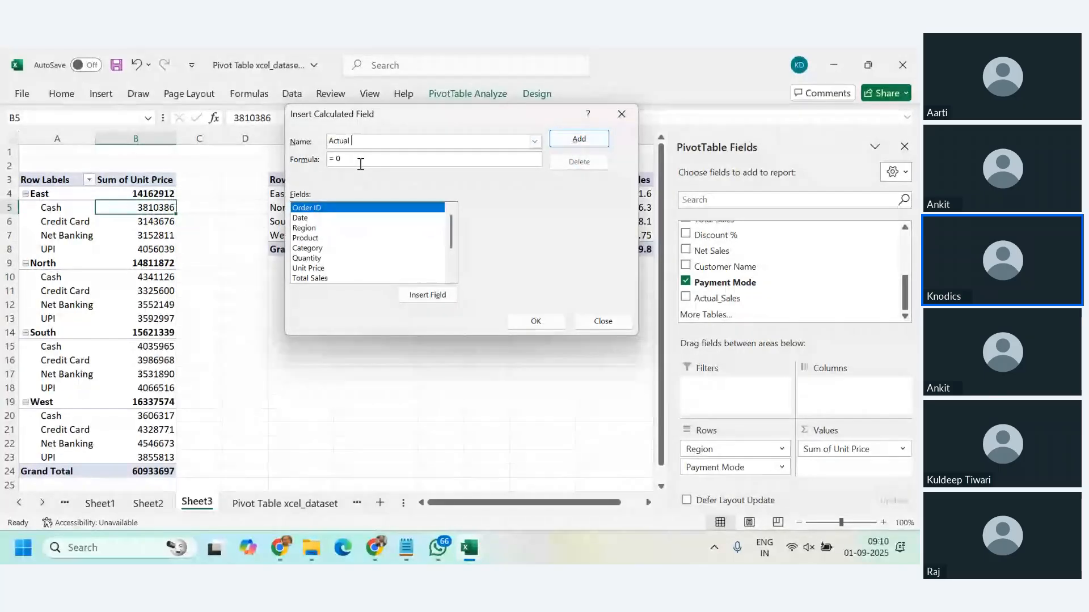
type("_sales")
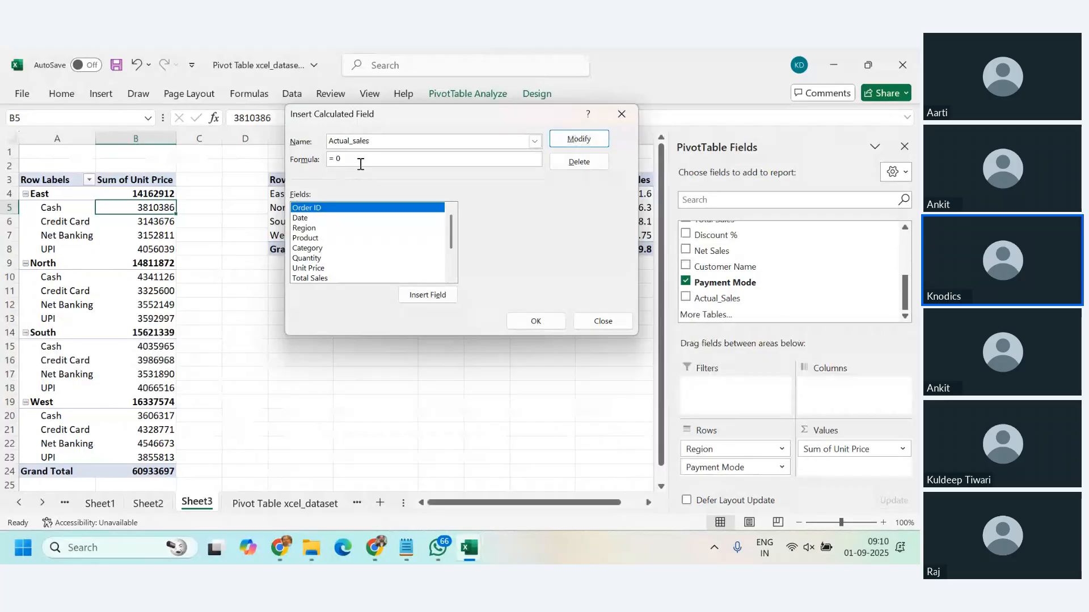
Step: Set the Actual_sales calculated field's formula to = 'Unit Price' * Quantity and apply it
left_click(361, 164)
key("BackSpace")
left_click(315, 270)
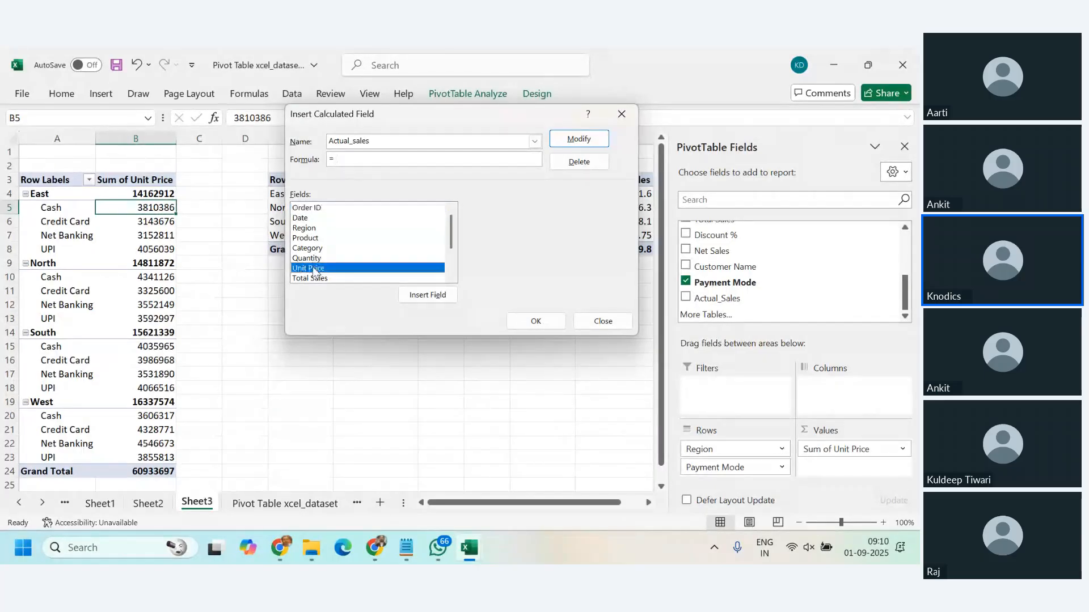
double_click(409, 268)
type("*")
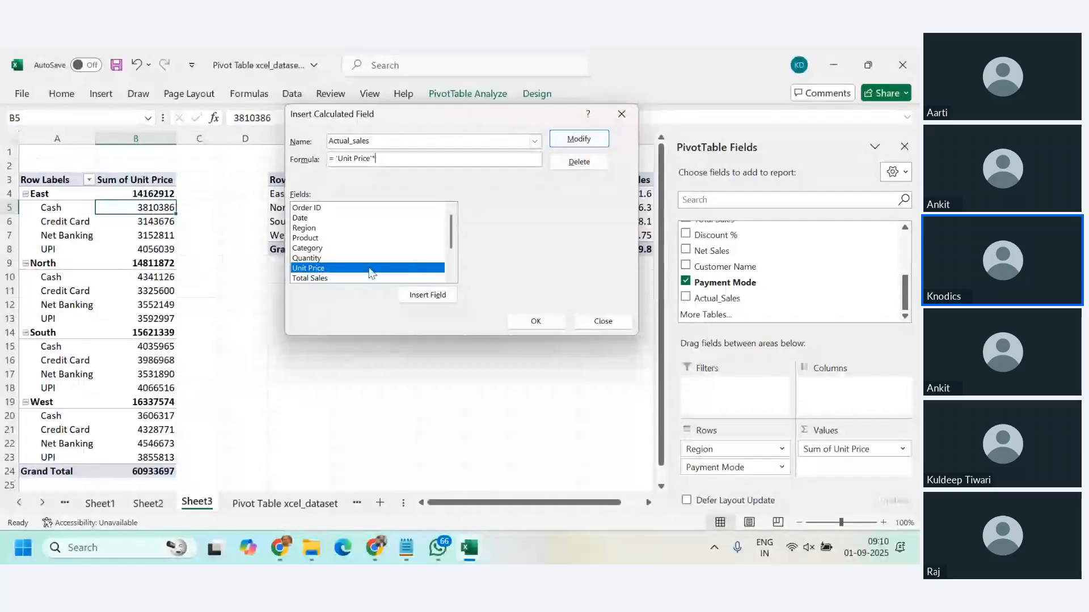
left_click(352, 258)
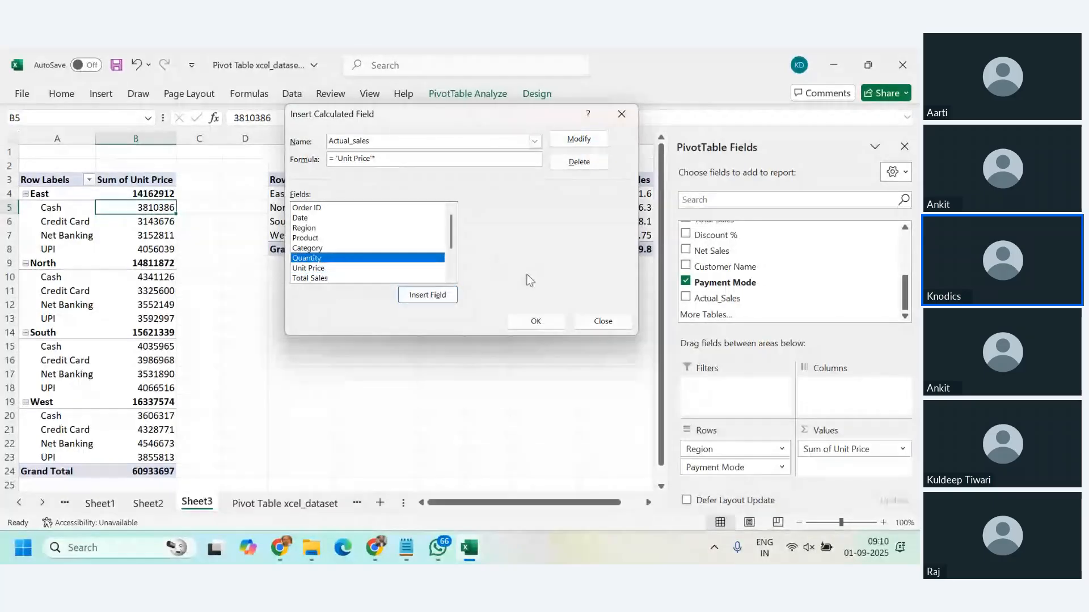
double_click(316, 262)
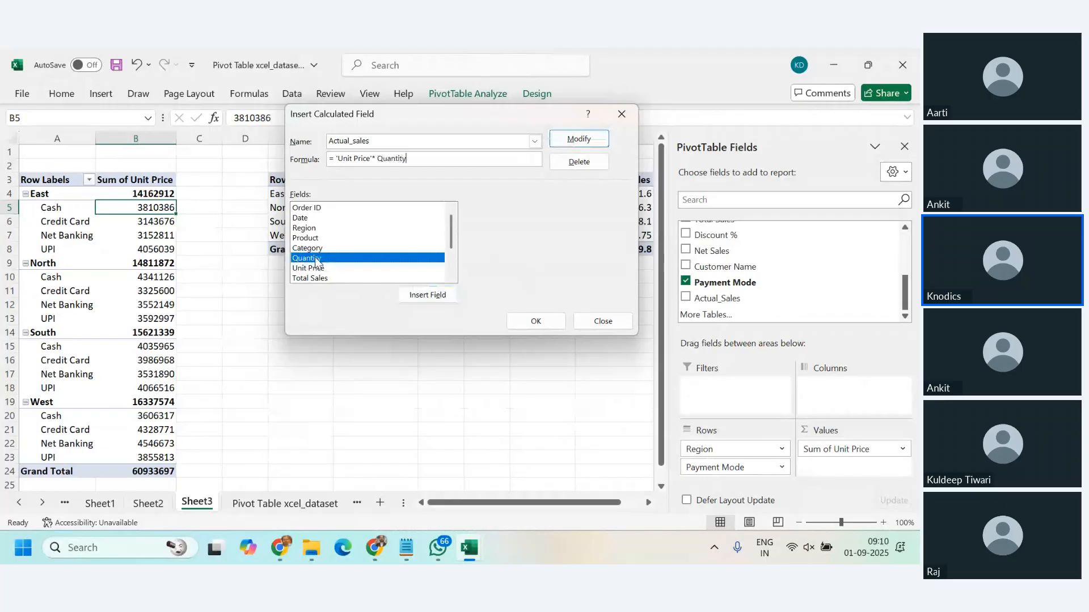
left_click(533, 322)
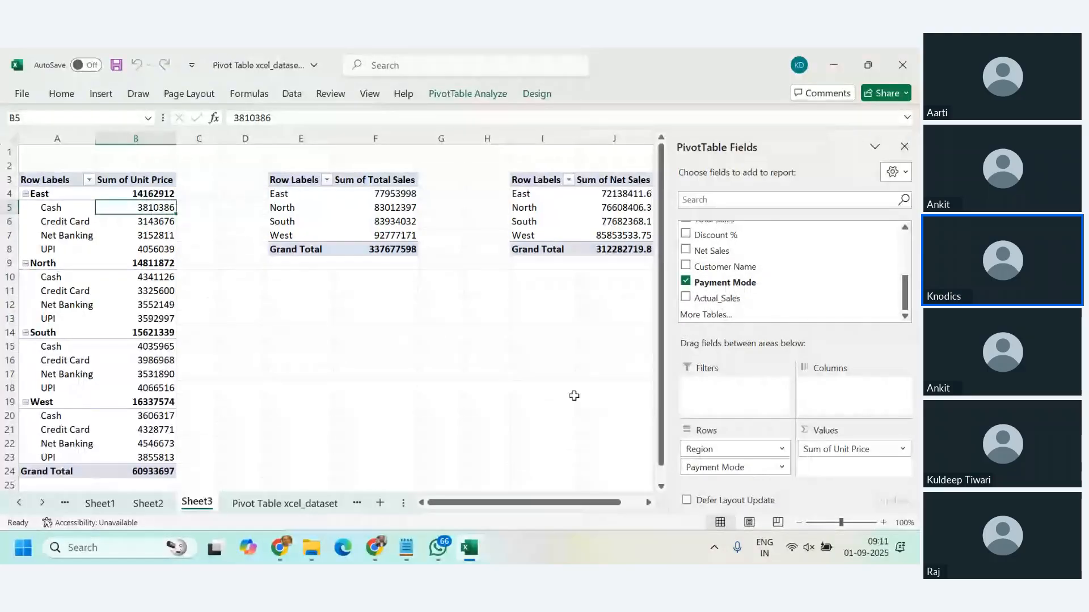
Step: Add the sum of Actual_Sales to the values of the Unit Price PivotTable on Sheet3
key("ctrl+Page_Down")
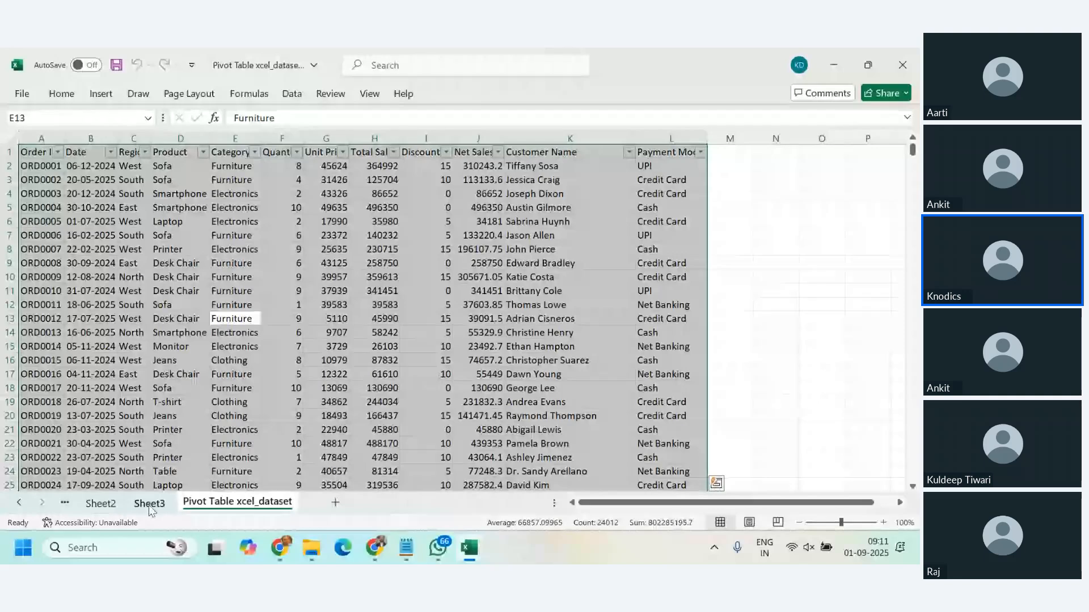
left_click(149, 503)
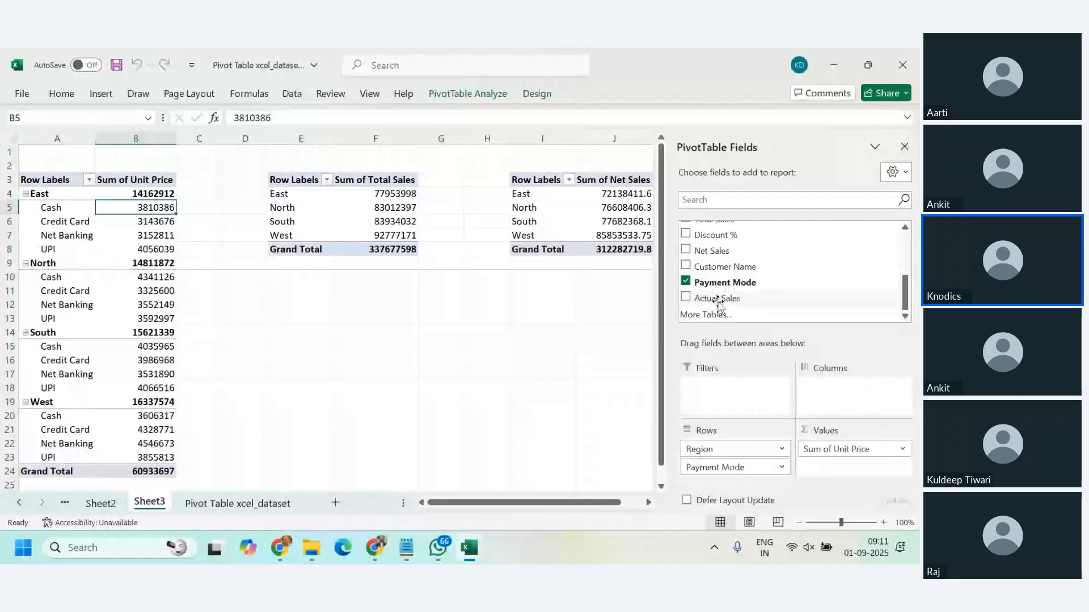
left_click_drag(719, 301, 853, 473)
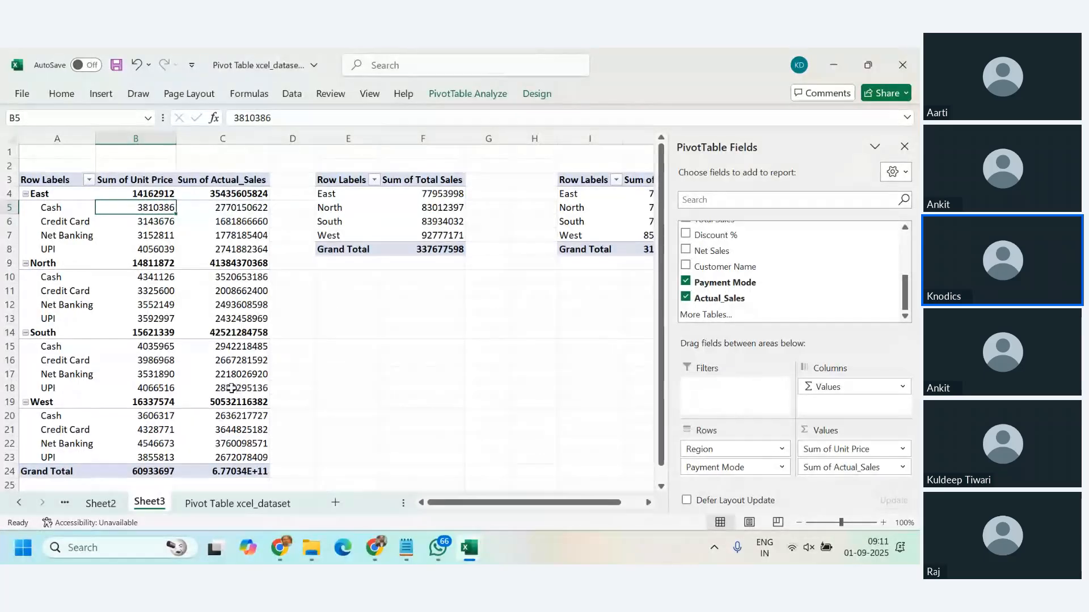
Step: Open the product PivotTable on Sheet2
left_click(116, 504)
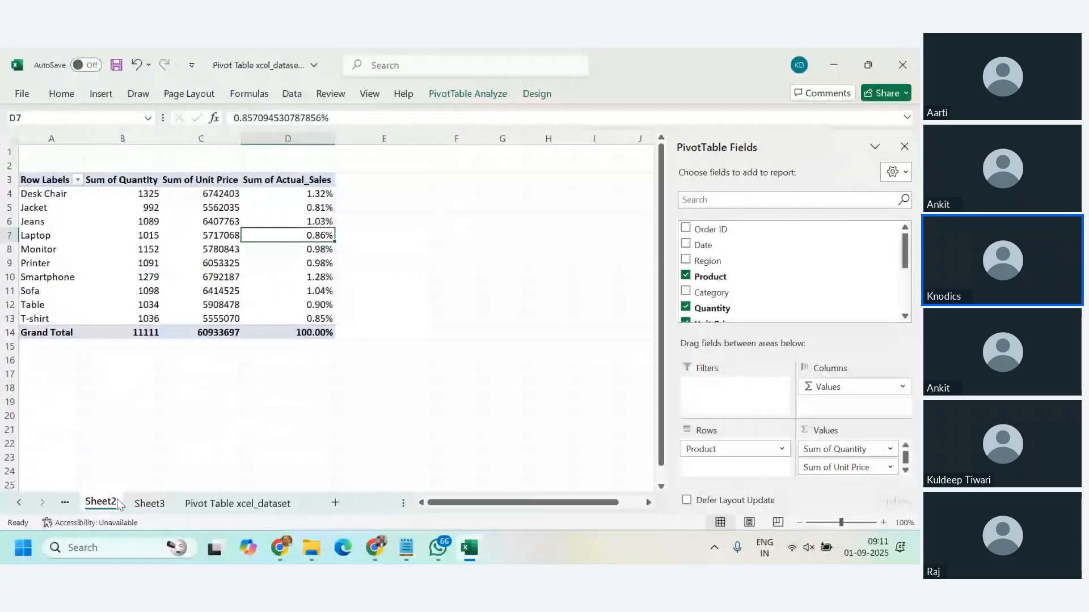